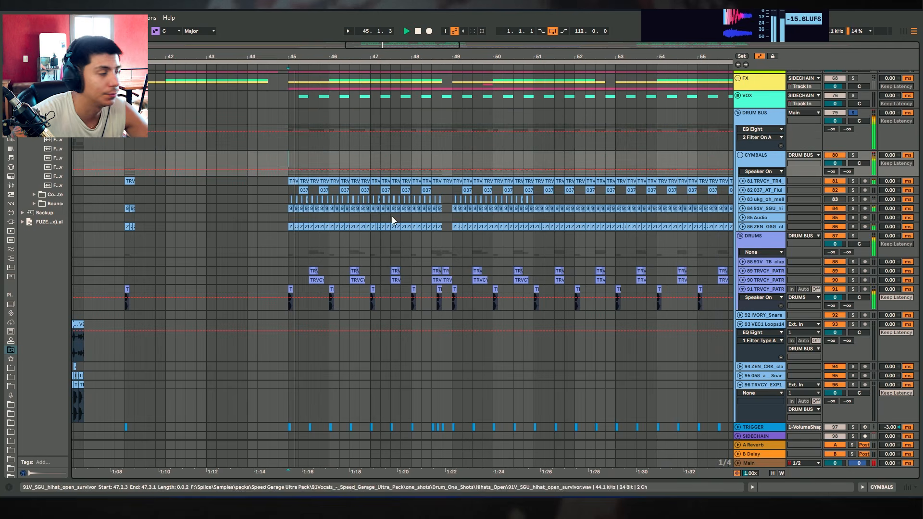
Unfold the VOX group and listen to it soloed from bar 45.
drag(344, 57, 343, 77)
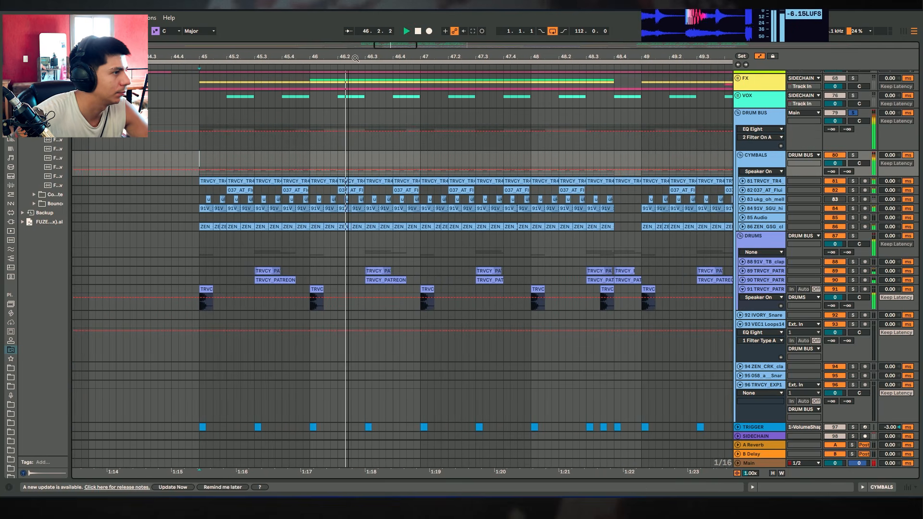
scroll(478, 195, up, 3)
click(746, 153)
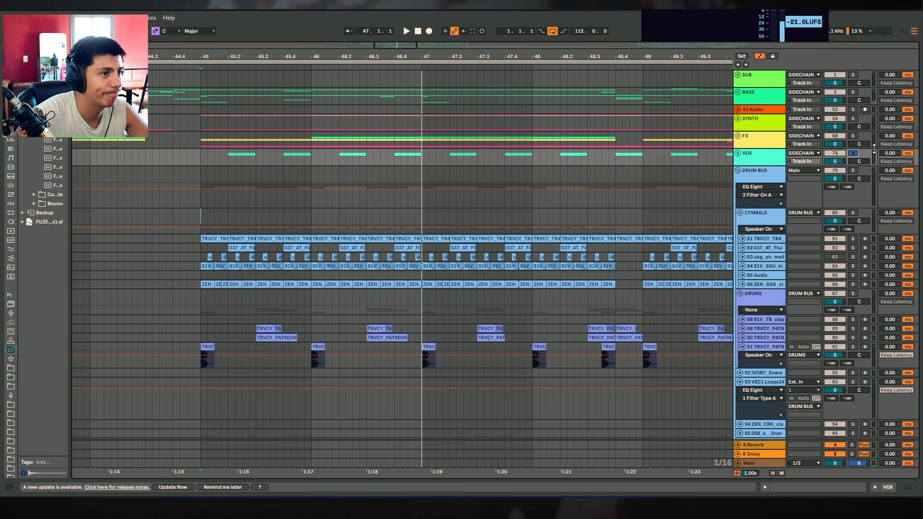
click(737, 154)
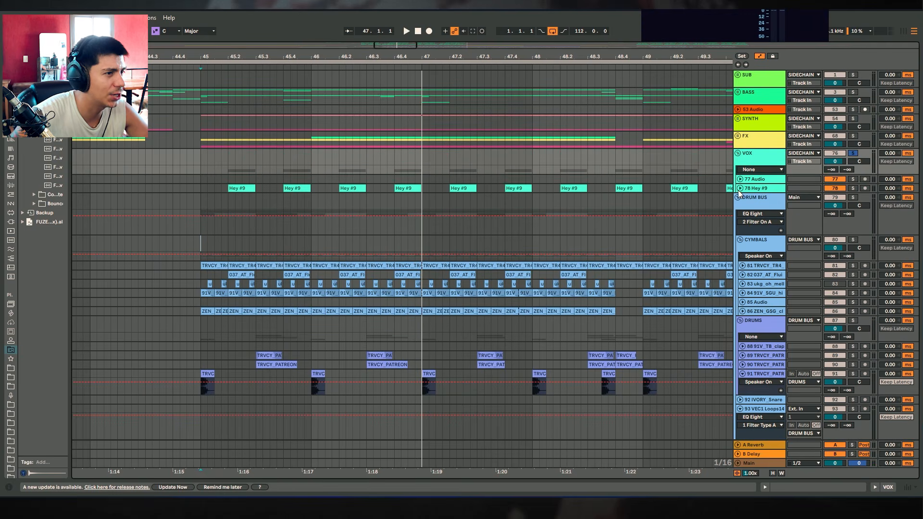
click(206, 165)
key(space)
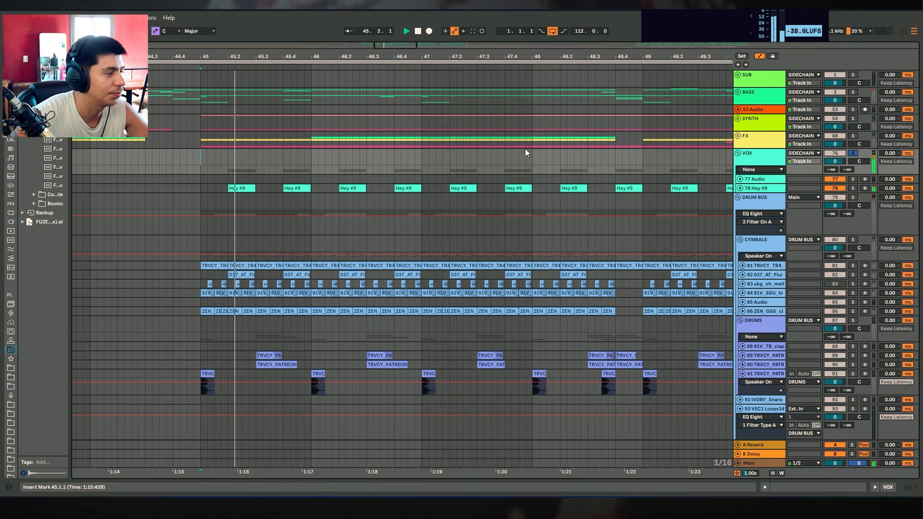
Solo the FX group and play it from bar 45, briefly unfolding and refolding its tracks.
click(853, 136)
key(space)
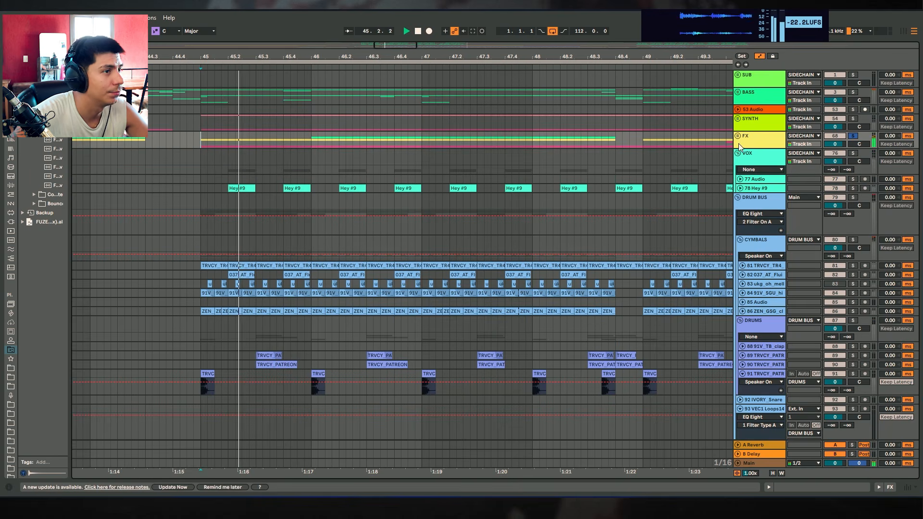
click(737, 136)
click(737, 136)
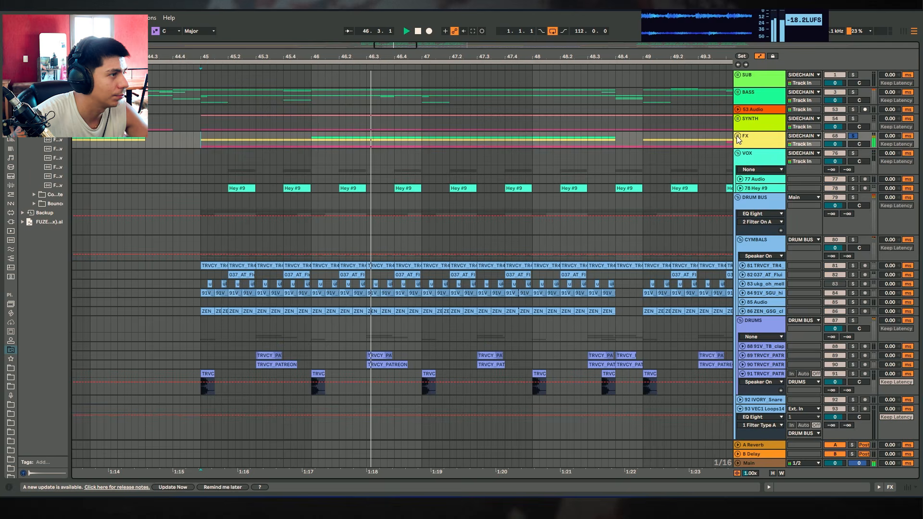
key(space)
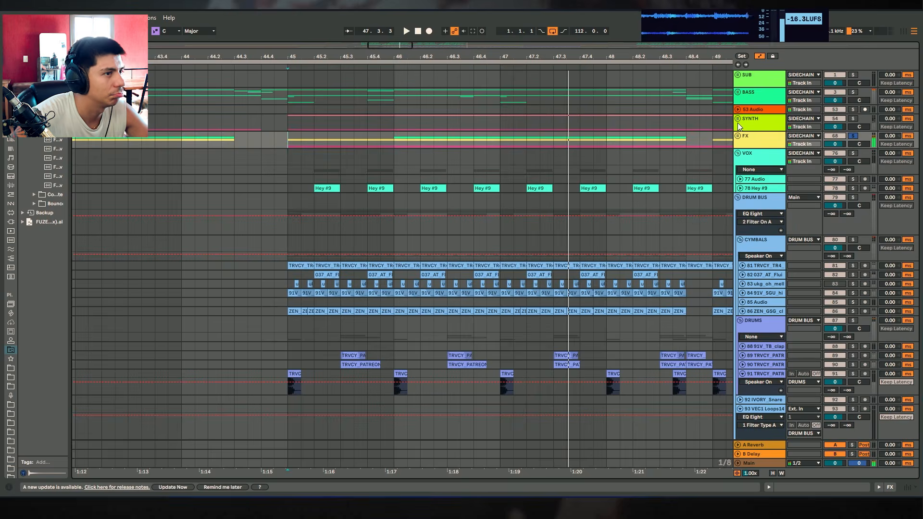
Unfold and solo the SYNTH group, then play its FUZE music clip on track 55 from bar 45.
click(737, 119)
click(853, 119)
click(342, 144)
drag(432, 57, 365, 32)
scroll(460, 221, down, 8)
scroll(512, 197, up, 6)
scroll(512, 205, up, 5)
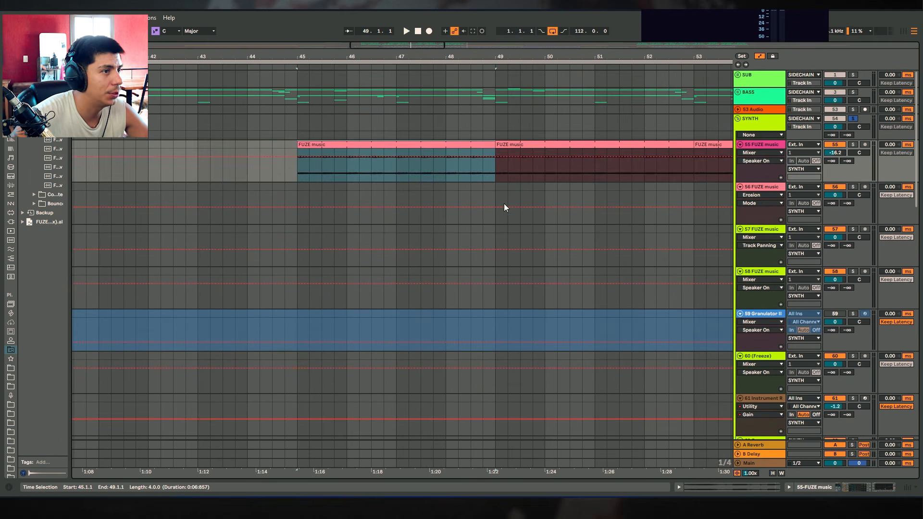
key(space)
Collapse the four FUZE music tracks 55 to 58 in the SYNTH group and stop playback.
click(740, 144)
click(740, 153)
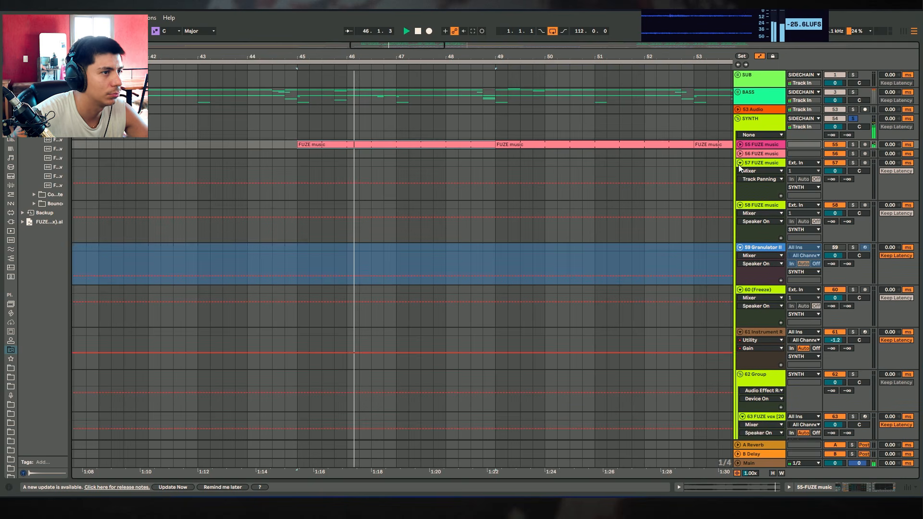
click(740, 162)
click(740, 171)
key(space)
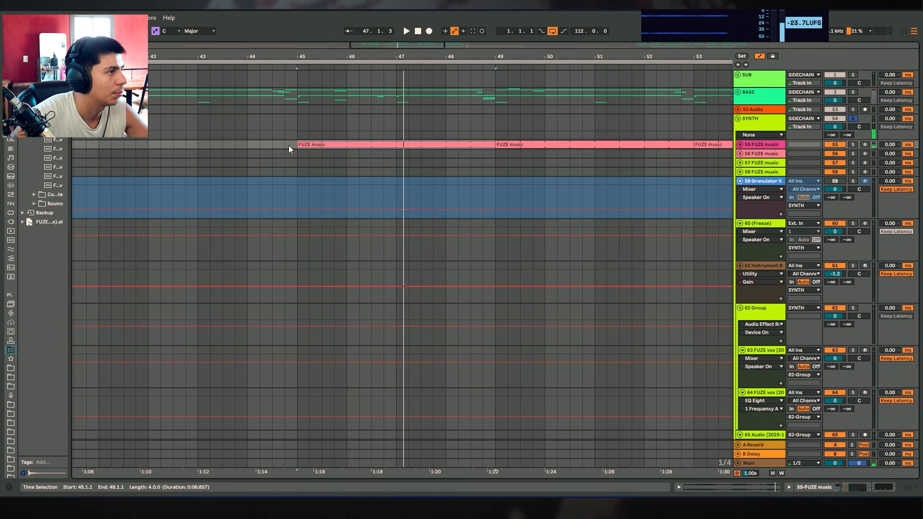
Inspect the FUZE music clip at bar 45 on track 55 and the contents of the 53 Audio track.
drag(273, 146, 453, 154)
click(464, 145)
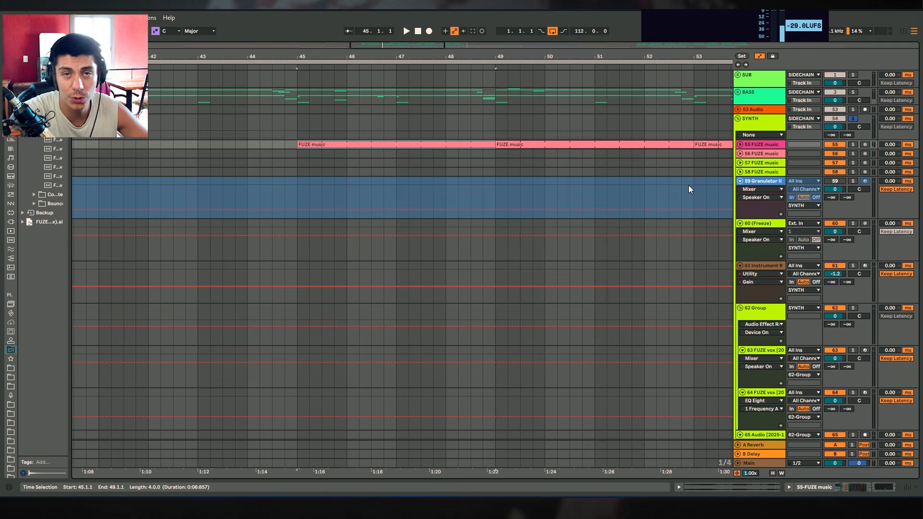
click(740, 144)
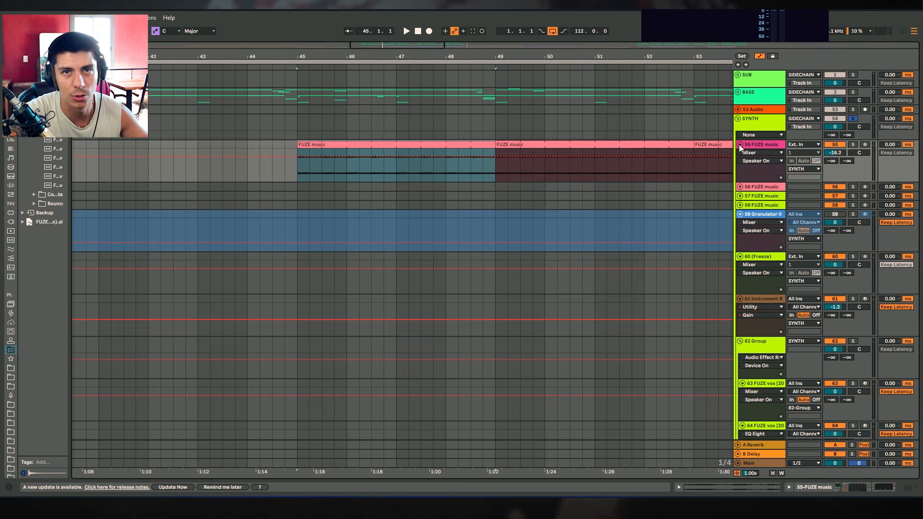
click(740, 144)
click(738, 109)
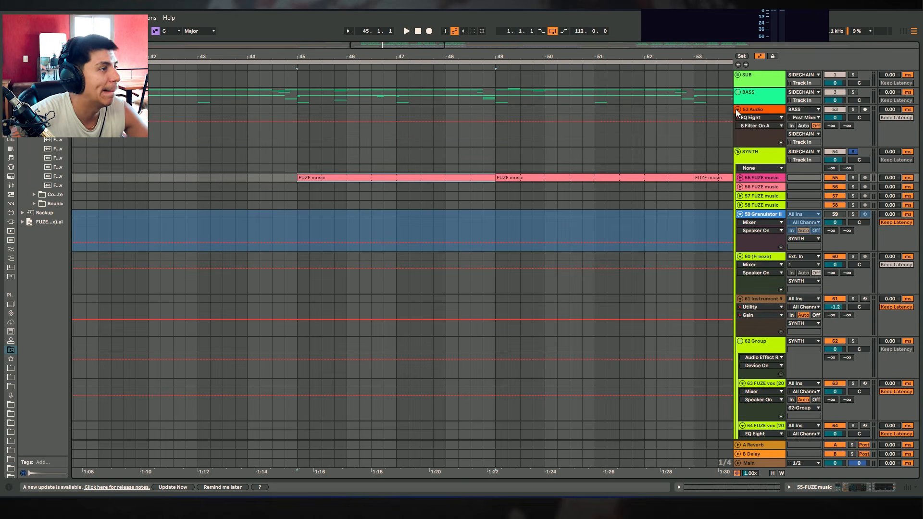
click(737, 109)
Unfold and solo the BASS group and listen to it from bar 42.
drag(435, 57, 566, 80)
click(738, 91)
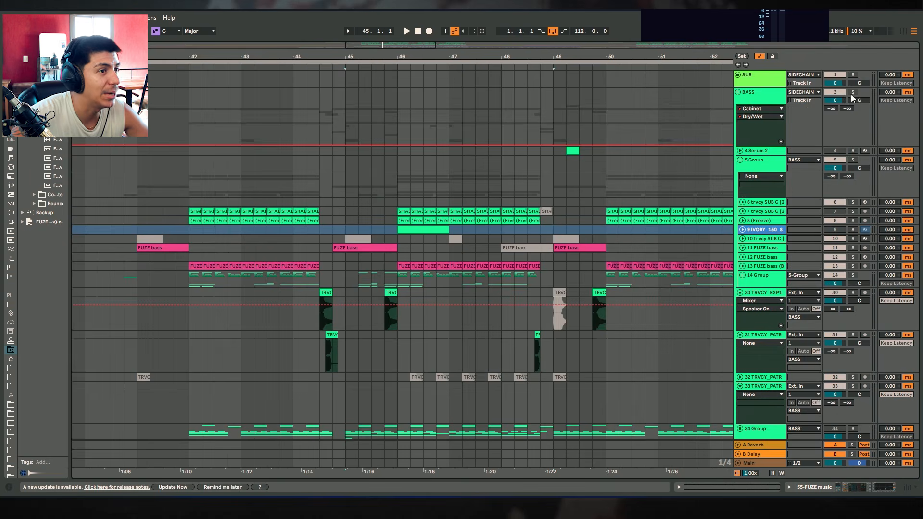
click(238, 123)
drag(191, 57, 354, 65)
click(354, 120)
key(space)
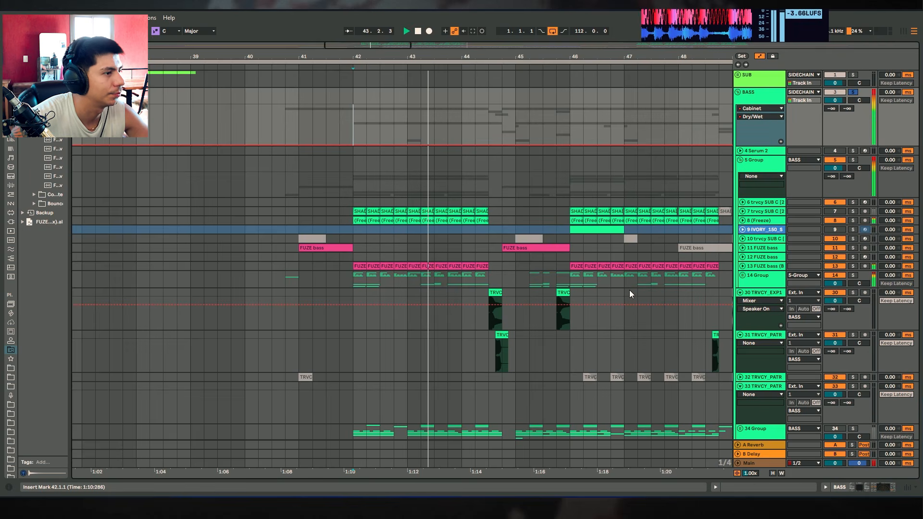
scroll(628, 289, down, 2)
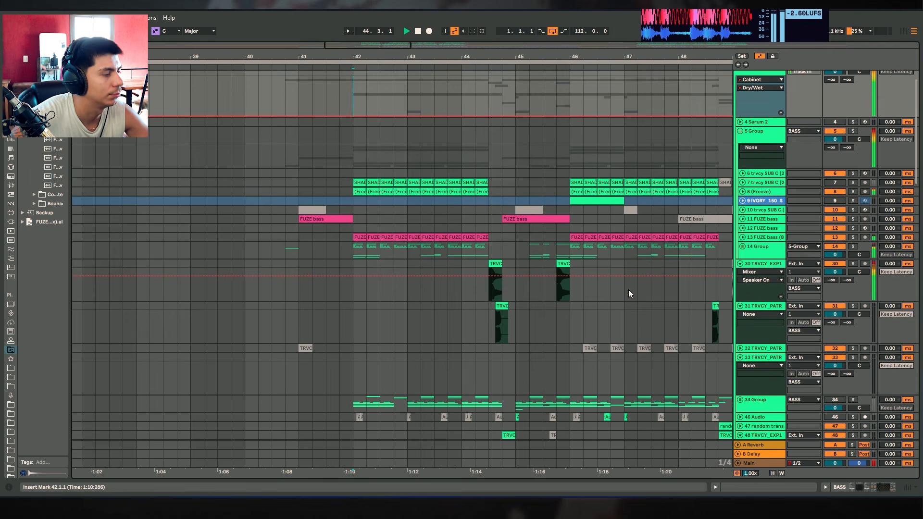
key(space)
Select the FUZE bass clip at bar 41 on track 11 and unfold the track to show its waveform.
click(338, 219)
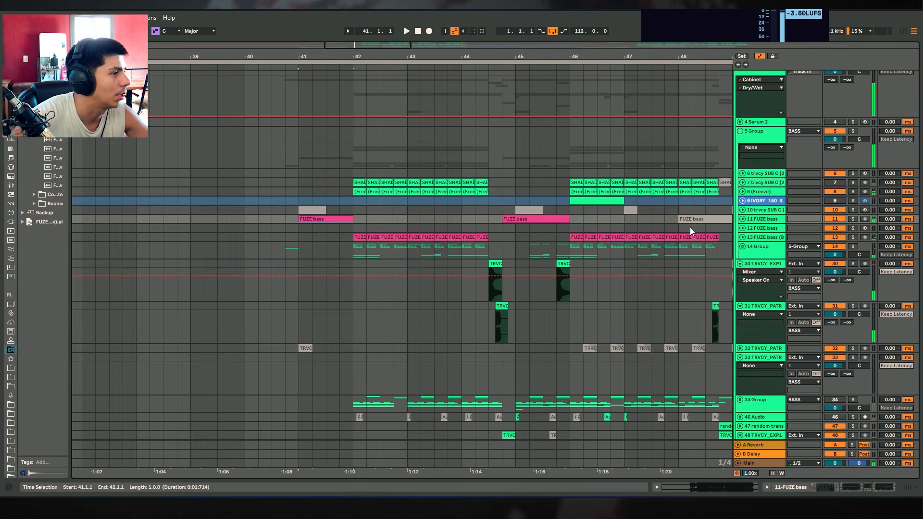
click(743, 219)
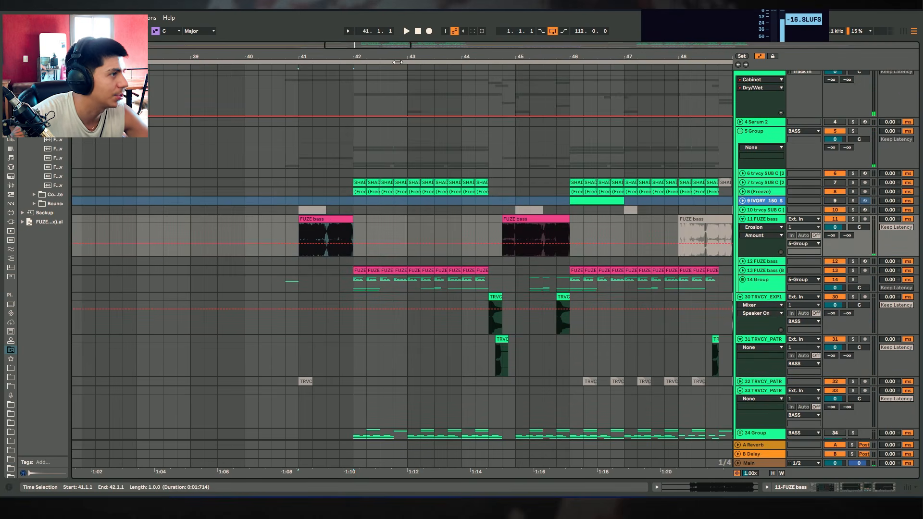
scroll(742, 148, left, 3)
scroll(741, 148, up, 2)
Unfold the SUB group, then turn off the BASS solo and collapse the BASS group with its 5 Group.
click(739, 160)
click(738, 76)
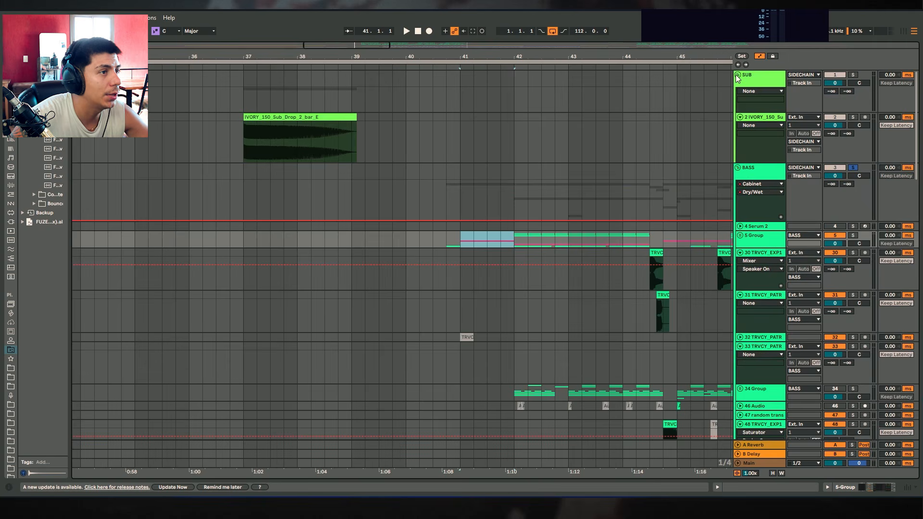
drag(421, 204, 715, 267)
drag(626, 56, 601, 12)
click(853, 167)
click(738, 168)
Review the SYNTH intro parts on tracks 60 to 64 and select the (Freeze) clip on track 60.
scroll(335, 245, down, 8)
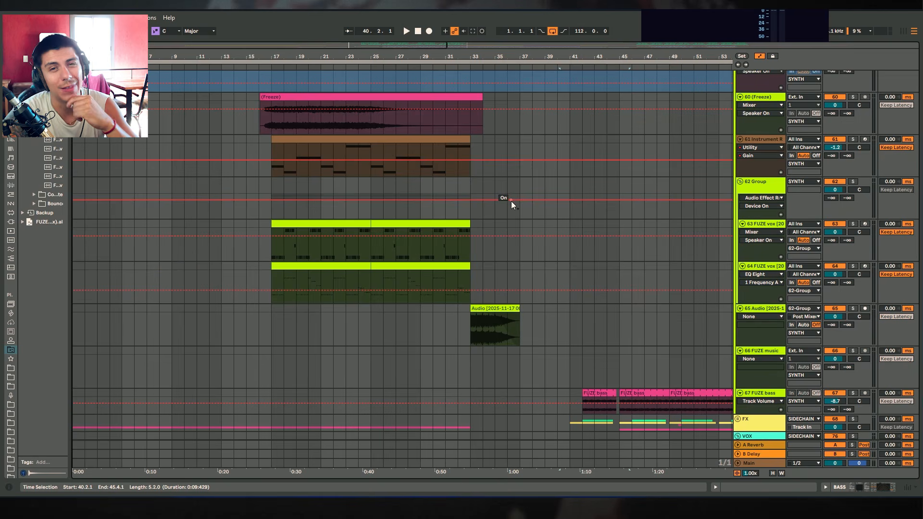
scroll(502, 215, up, 3)
scroll(503, 202, down, 3)
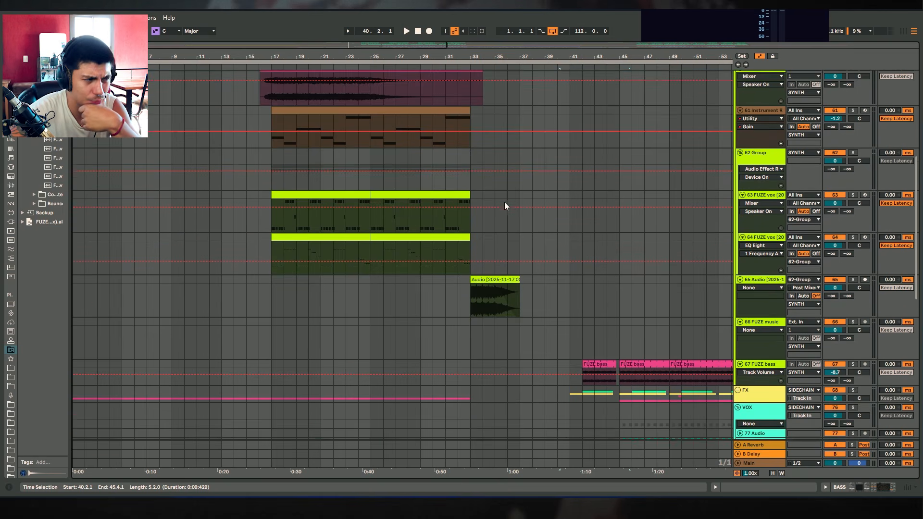
scroll(521, 218, up, 2)
drag(563, 313, 266, 134)
click(266, 133)
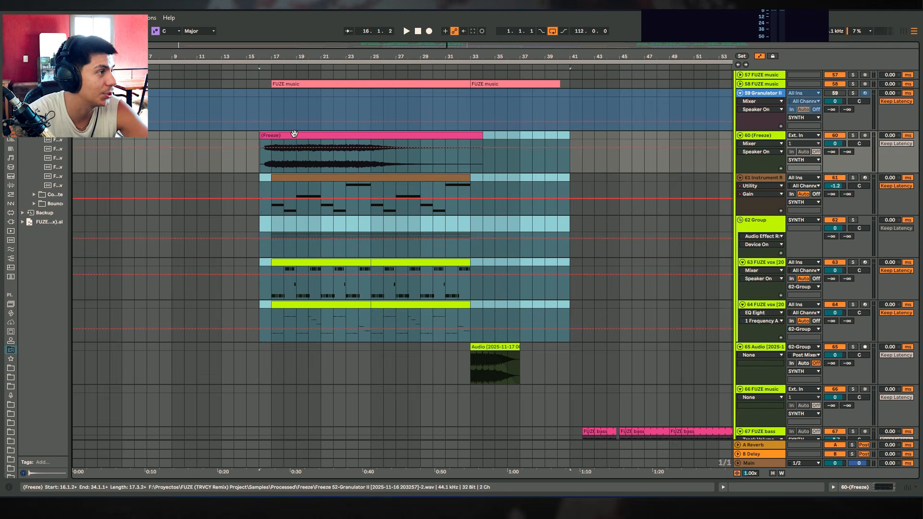
click(381, 138)
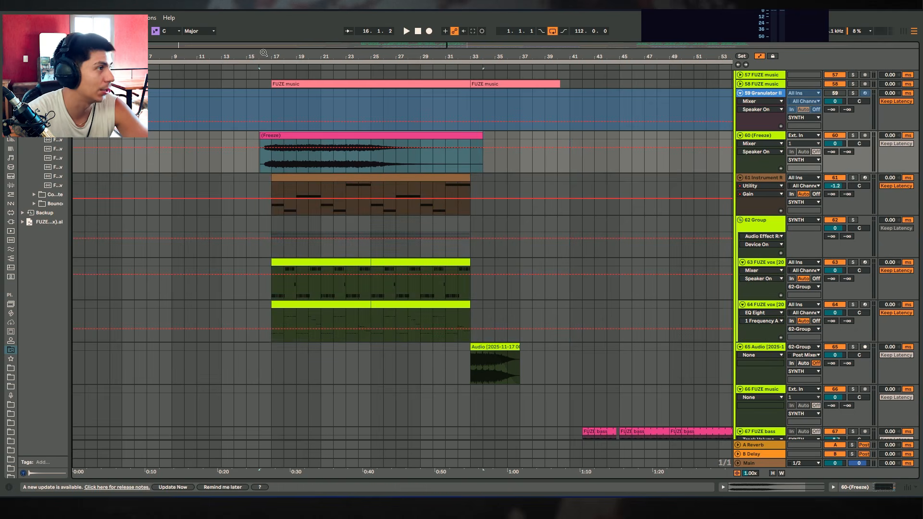
Unfold track 56 and select its FUZE music clip at bar 1.
drag(263, 54, 416, 254)
scroll(415, 254, up, 2)
scroll(416, 254, up, 2)
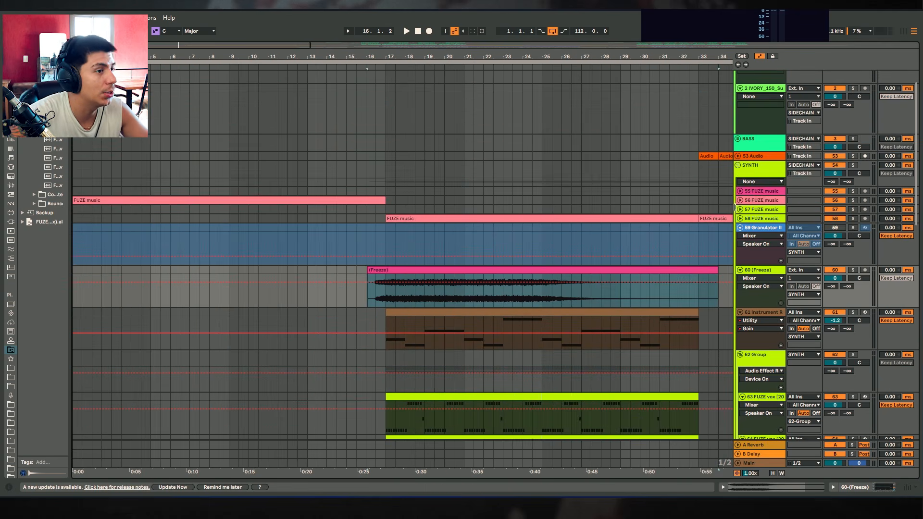
click(740, 200)
drag(231, 56, 231, 40)
scroll(231, 145, down, 1)
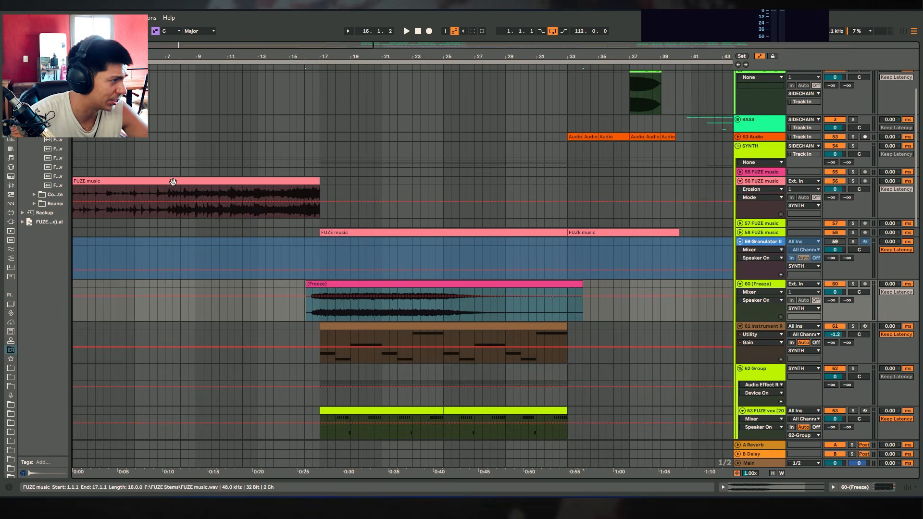
click(172, 182)
scroll(625, 191, down, 2)
click(188, 155)
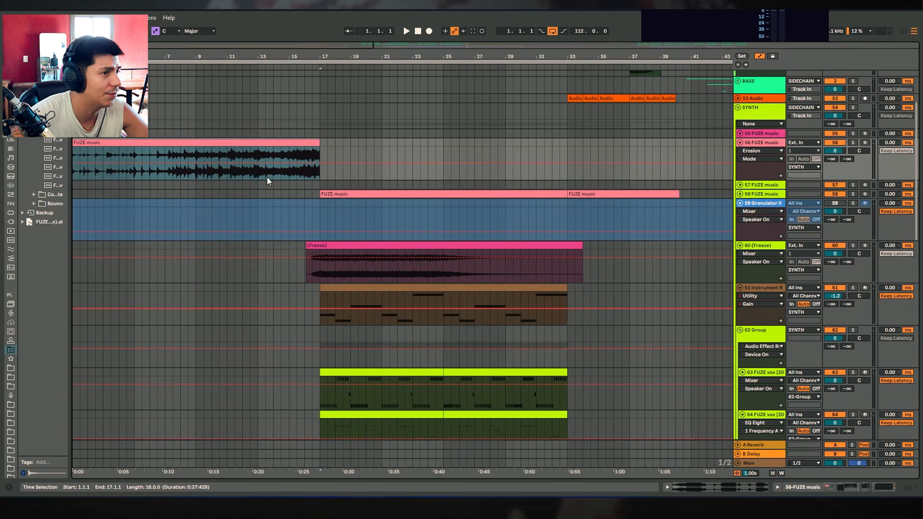
Select bars 1 to 17 across the SYNTH group's tracks and play the arrangement from bar 1.
drag(320, 116, 73, 116)
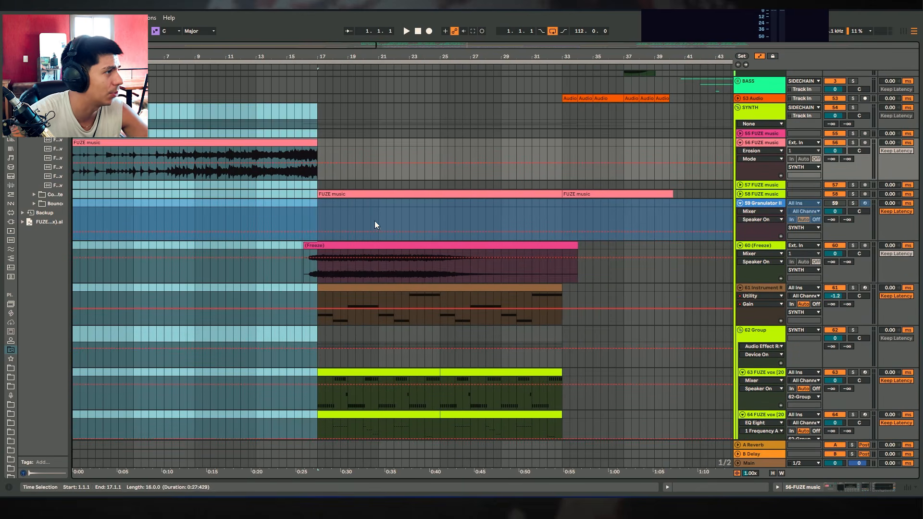
scroll(692, 224, down, 5)
scroll(815, 212, down, 8)
key(space)
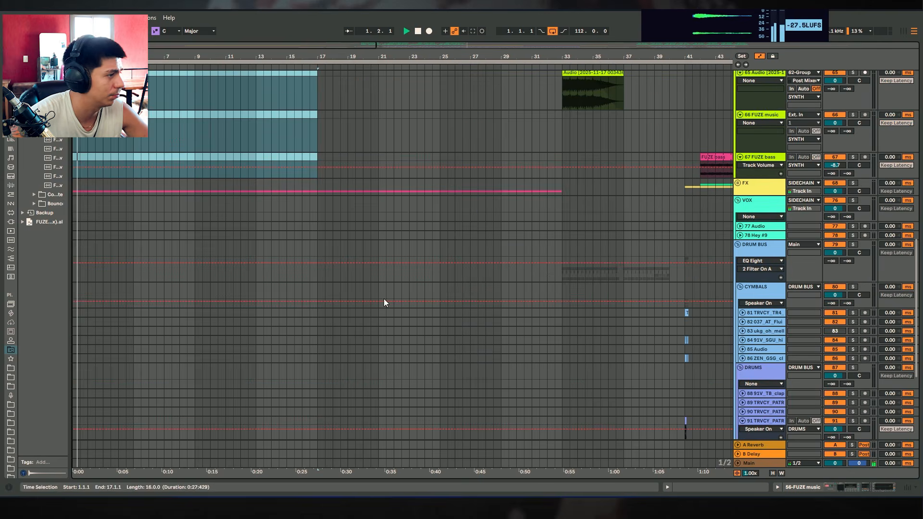
Unfold the 99 Group and play the arrangement from bar 9 on the FUZE vox track.
scroll(554, 208, down, 10)
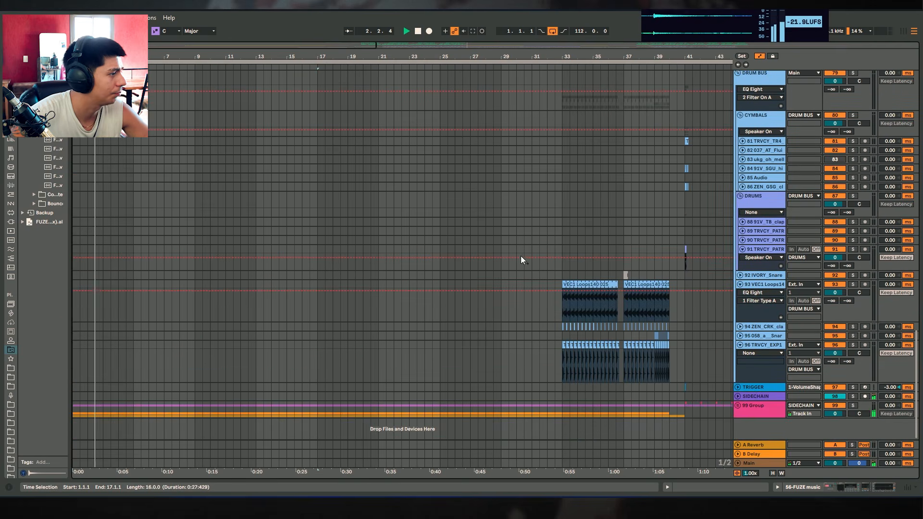
click(737, 404)
scroll(679, 304, down, 3)
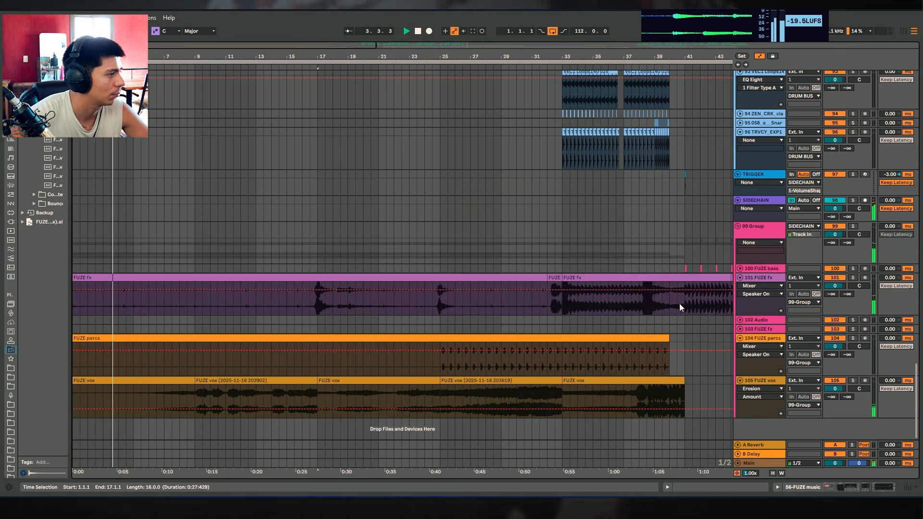
mouse_move(143, 398)
mouse_down()
mouse_move(237, 407)
mouse_move(203, 396)
mouse_up()
click(186, 393)
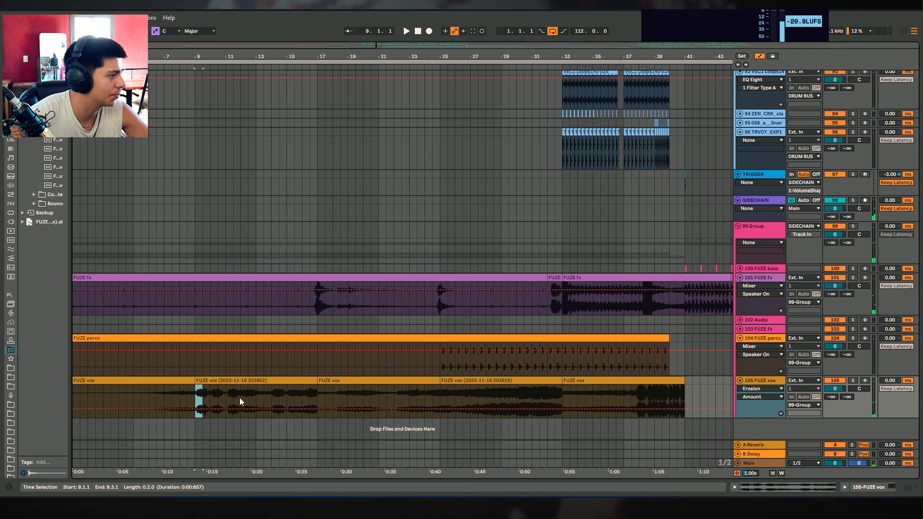
key(space)
Set the insert marker at bar 16 on the Granulator II track, stop playback and unfold track 58 FUZE music.
scroll(912, 358, up, 5)
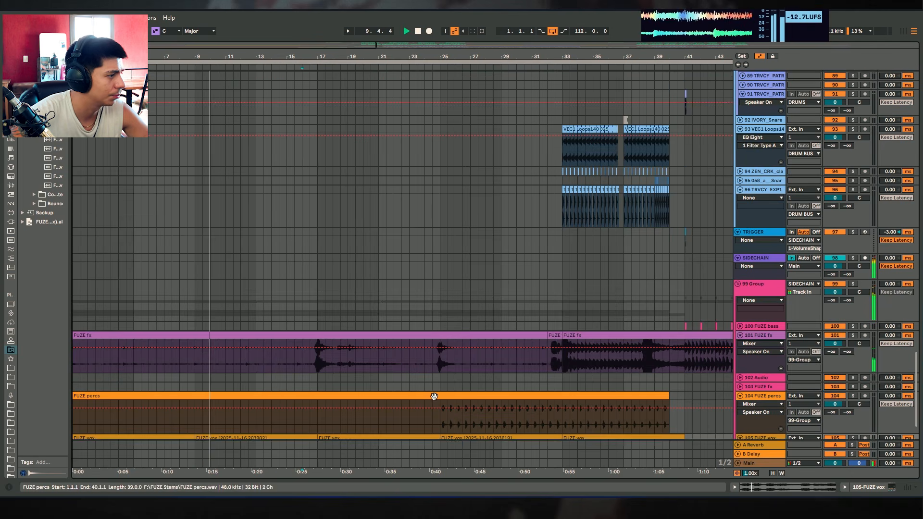
scroll(912, 358, up, 15)
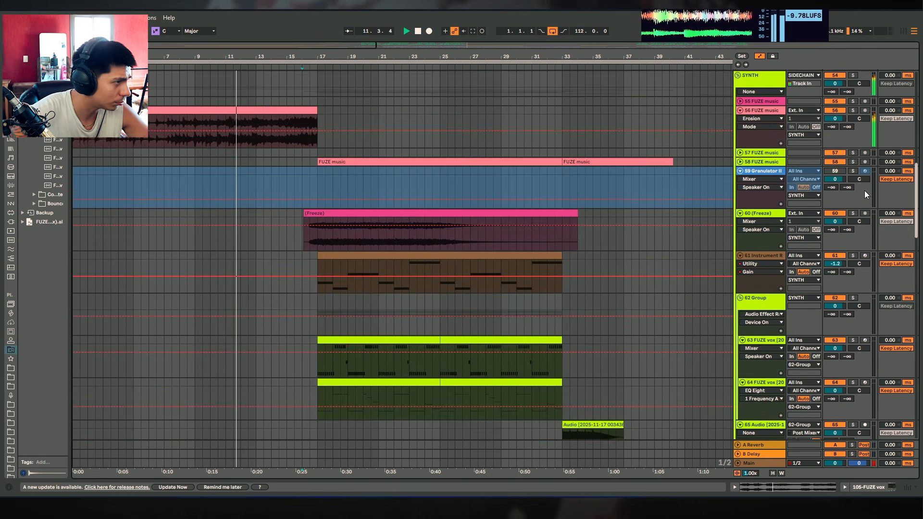
drag(867, 194, 866, 196)
click(303, 175)
key(space)
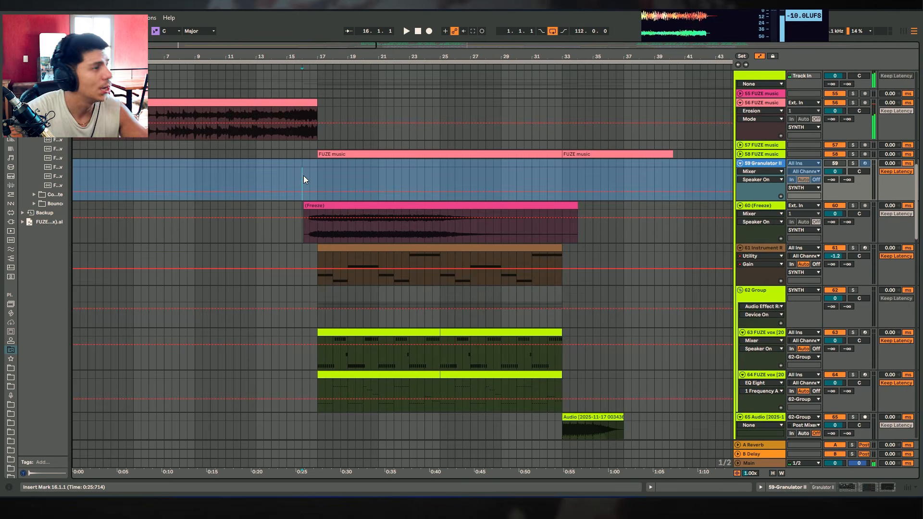
click(739, 154)
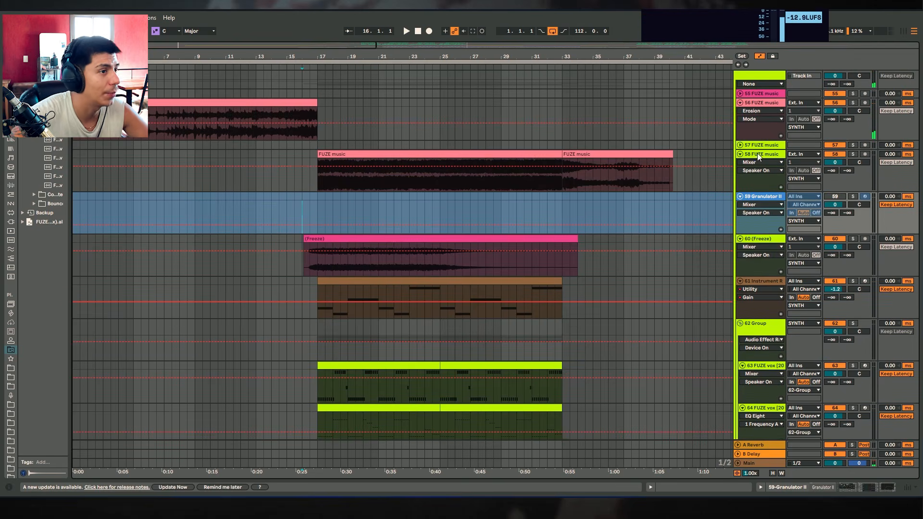
Solo track 58 FUZE music, show its EQ Eight, and play from bar 17 with EQ band 1 switched off.
click(854, 153)
key(space)
click(883, 487)
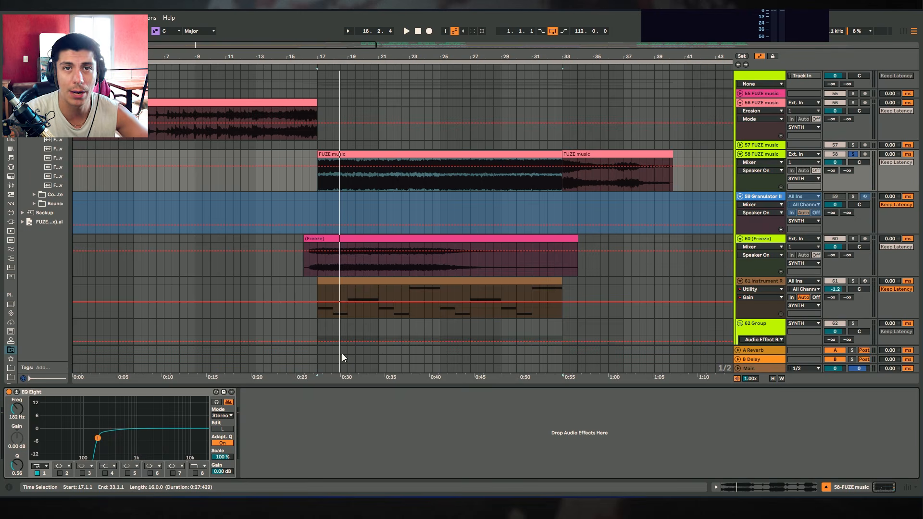
click(38, 472)
key(space)
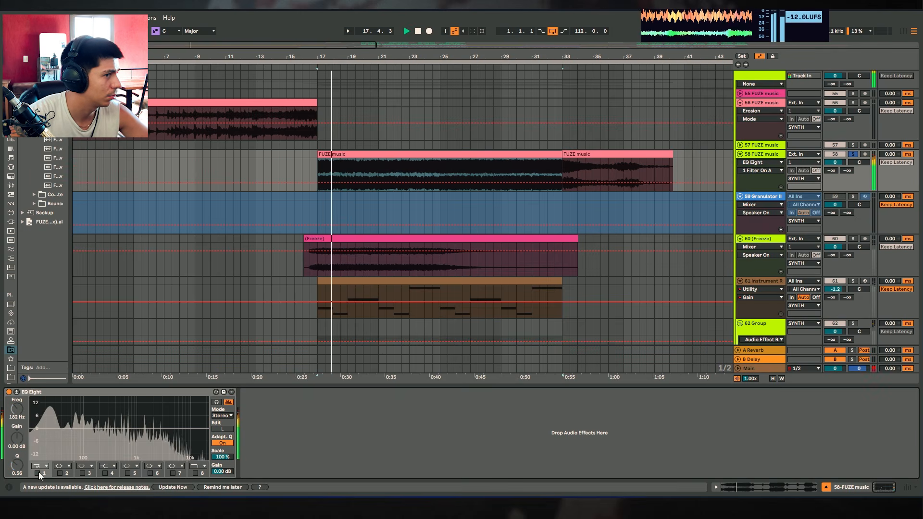
Open track 58's FUZE music clip, play it with the pitch set to 0 semitones, and undo the pitch change.
double_click(352, 153)
key(space)
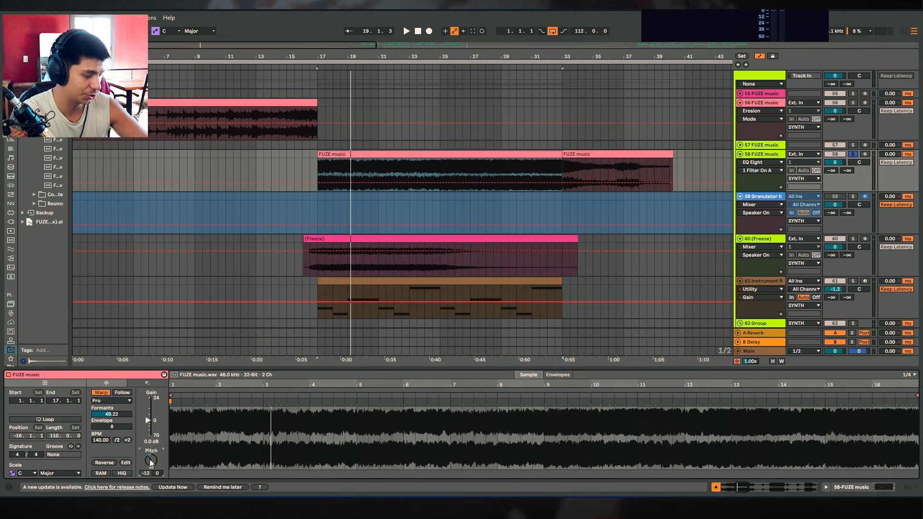
key(space)
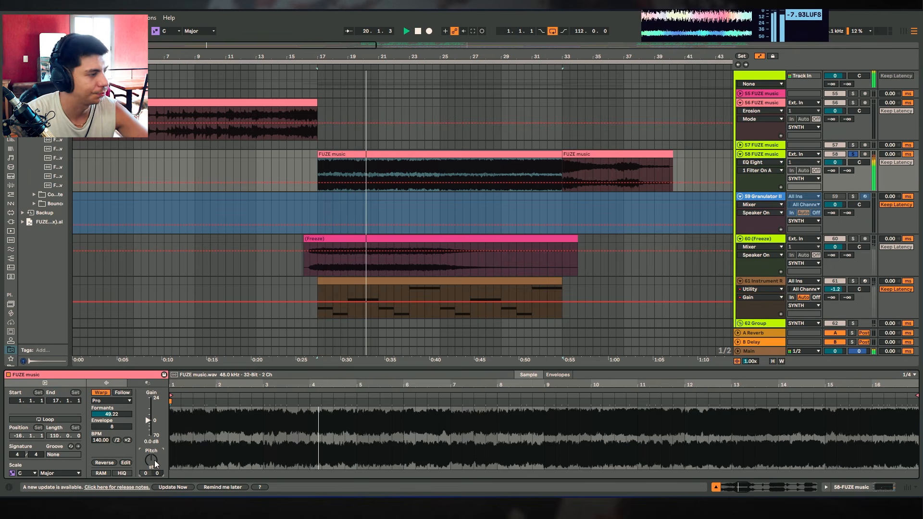
key(space)
key(ctrl+z)
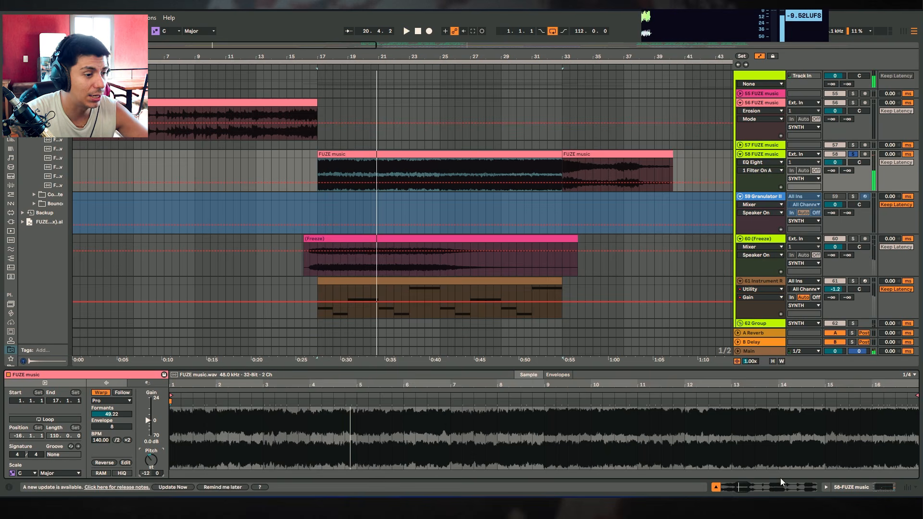
Return to track 58's EQ Eight and play from bar 17, comparing band 1 off and back on.
key(shift+Tab)
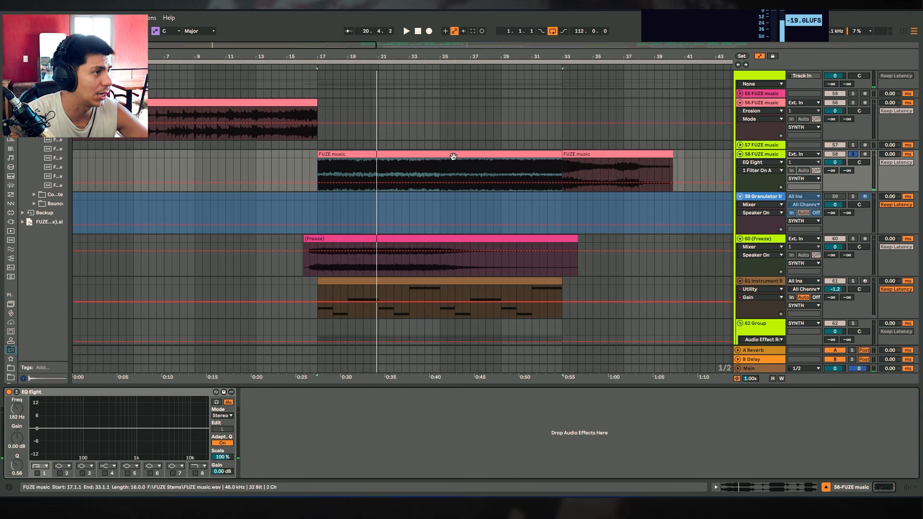
key(space)
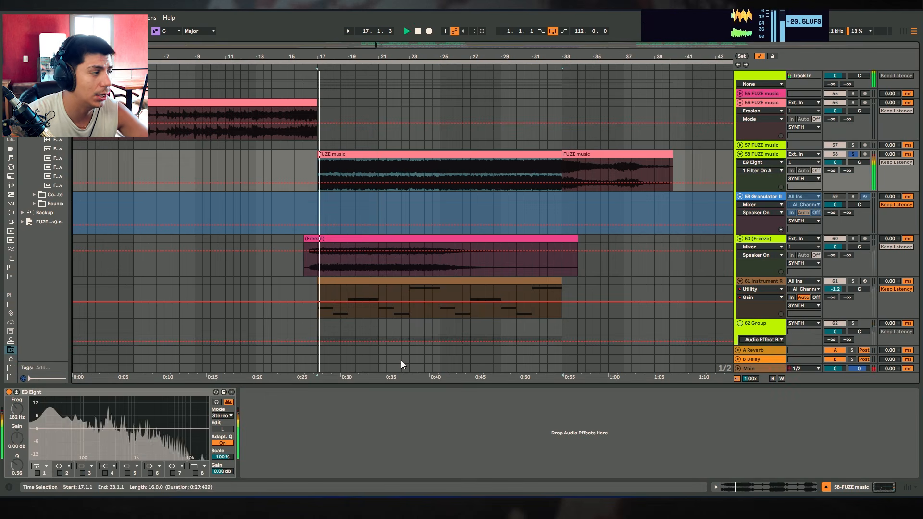
key(space)
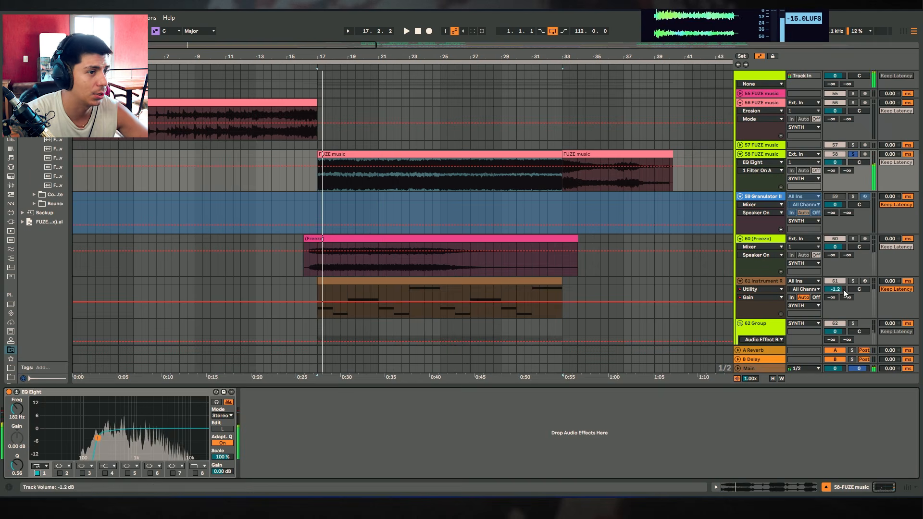
Solo track 61 Instrument Rack and its DS_ME_bass chain, and play the clip from bar 17.
click(692, 304)
click(401, 282)
click(35, 416)
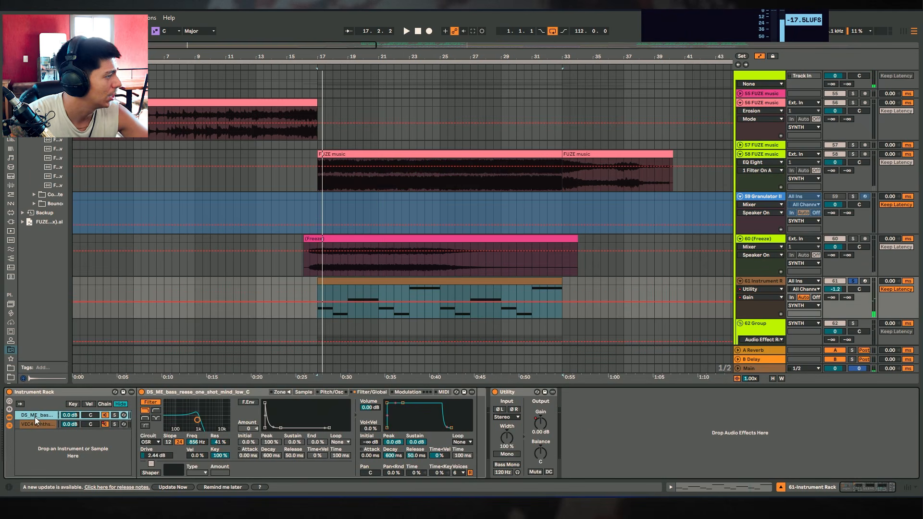
click(114, 416)
key(space)
Examine the Pitch/Osc, Sample and Filter/Global settings of the DS_ME_bass_reese_one_shot_mind_low_C sampler during playback.
click(332, 393)
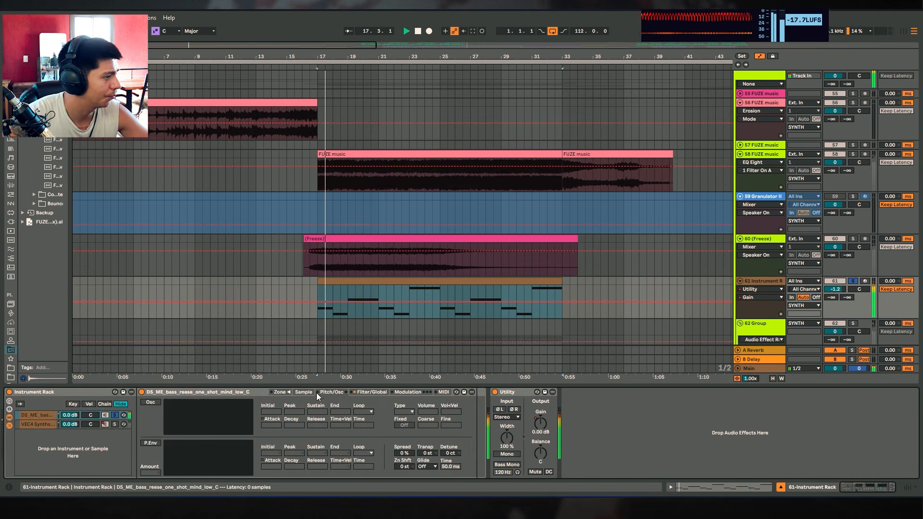
click(304, 392)
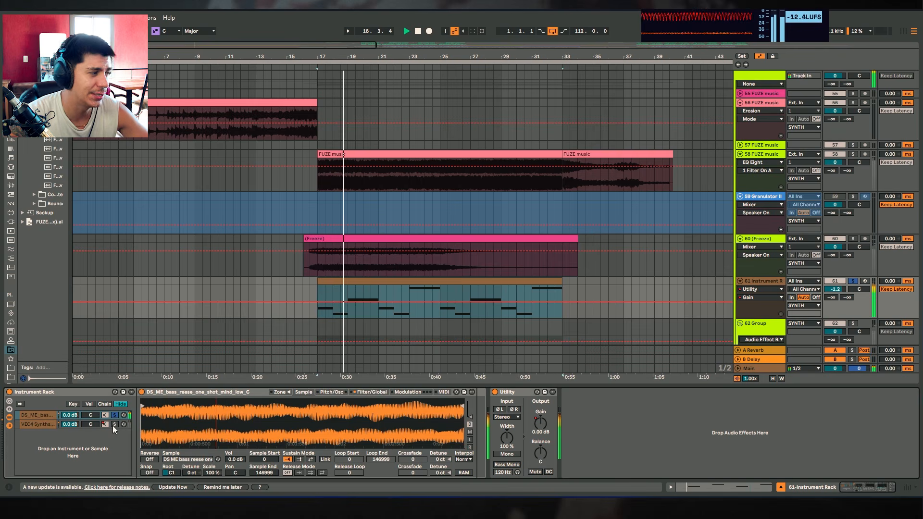
click(374, 392)
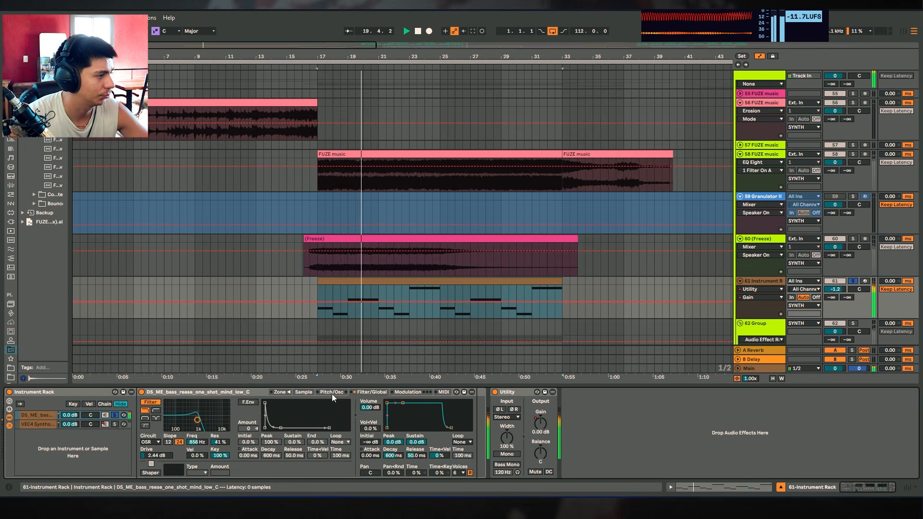
click(332, 394)
click(305, 392)
click(367, 391)
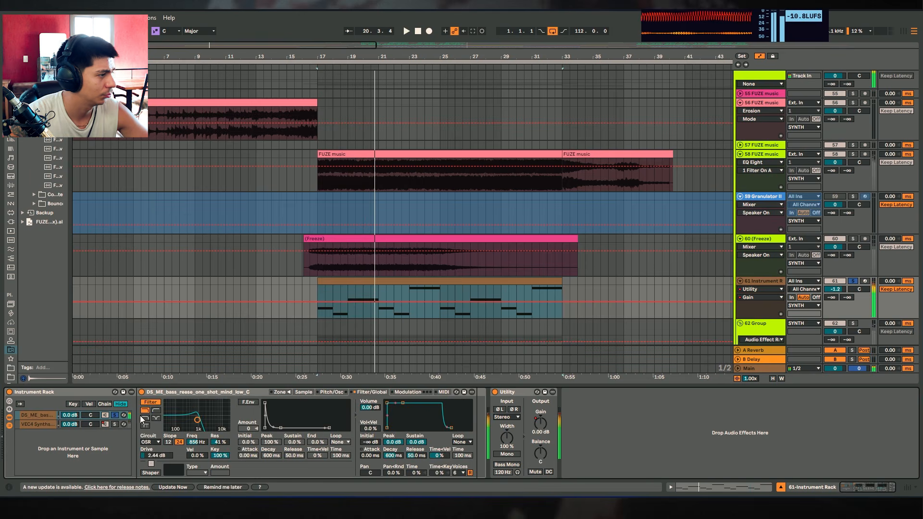
Audition the VEC4 Synths chain alone, and go back to the DS_ME_bass chain to show its sample.
click(114, 424)
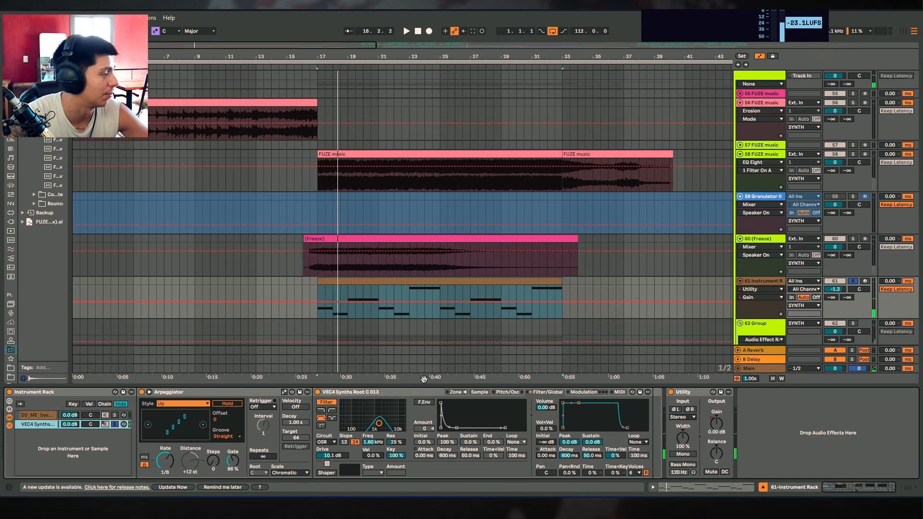
click(33, 416)
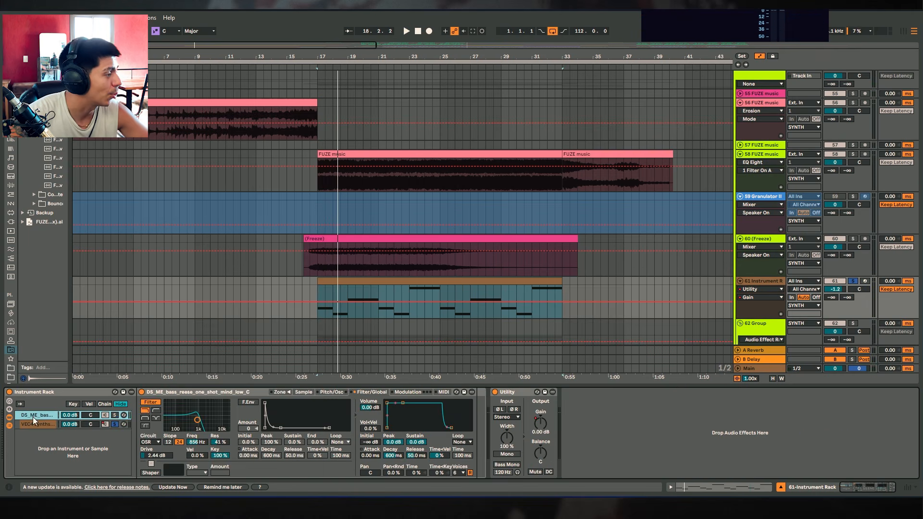
click(303, 391)
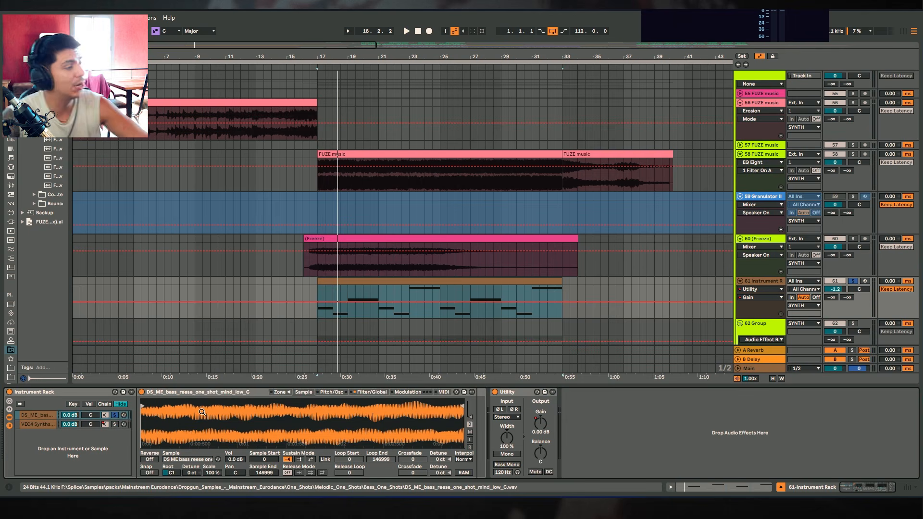
Play the DS_ME_bass chain with its sampler filter off and back on, and open the filter circuit choices.
click(372, 391)
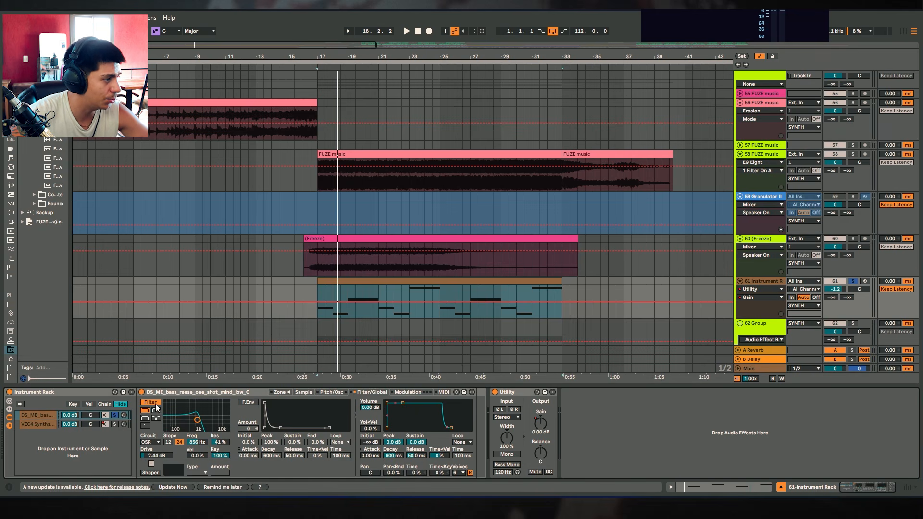
key(space)
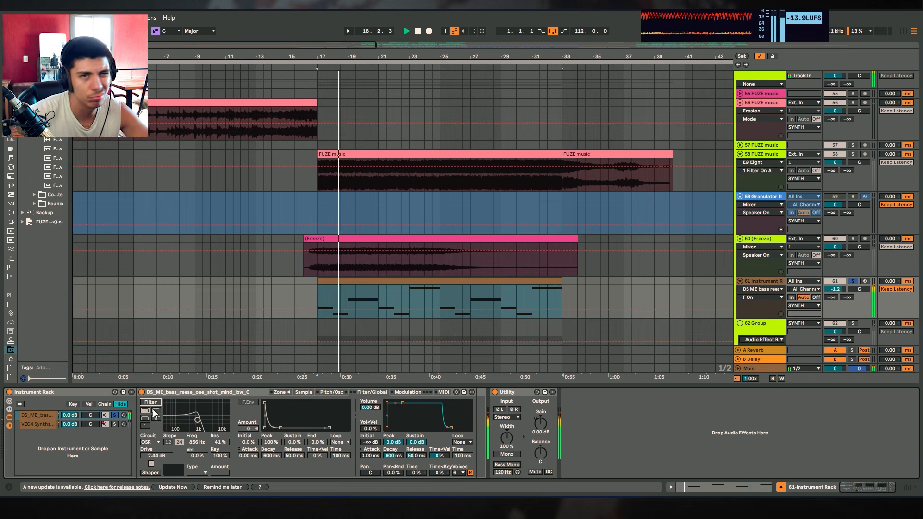
click(151, 403)
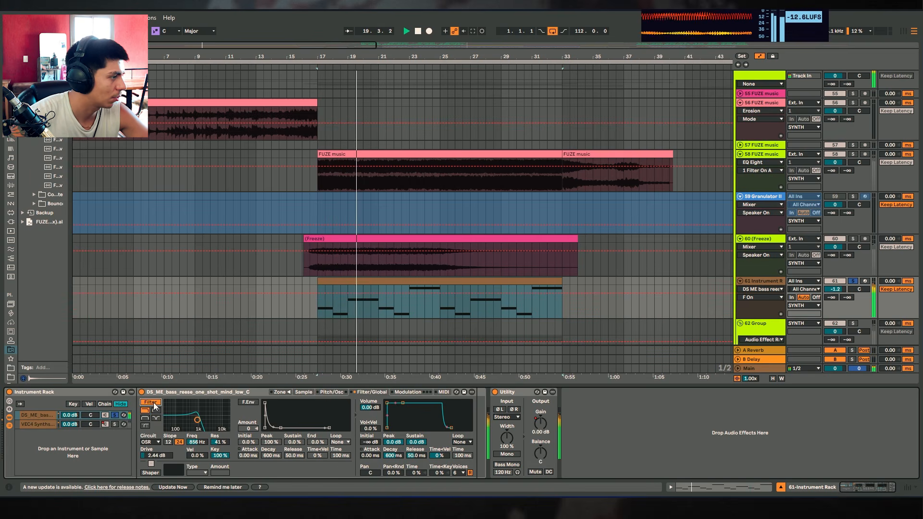
click(150, 442)
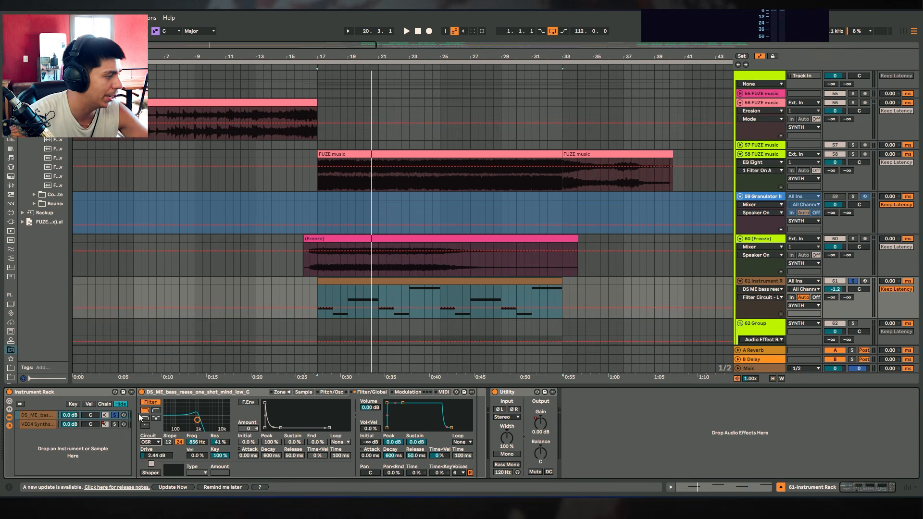
Solo the VEC4 Synths chain and show the waveform of its VEC4 Synths Root C 013 sample.
click(115, 424)
click(513, 392)
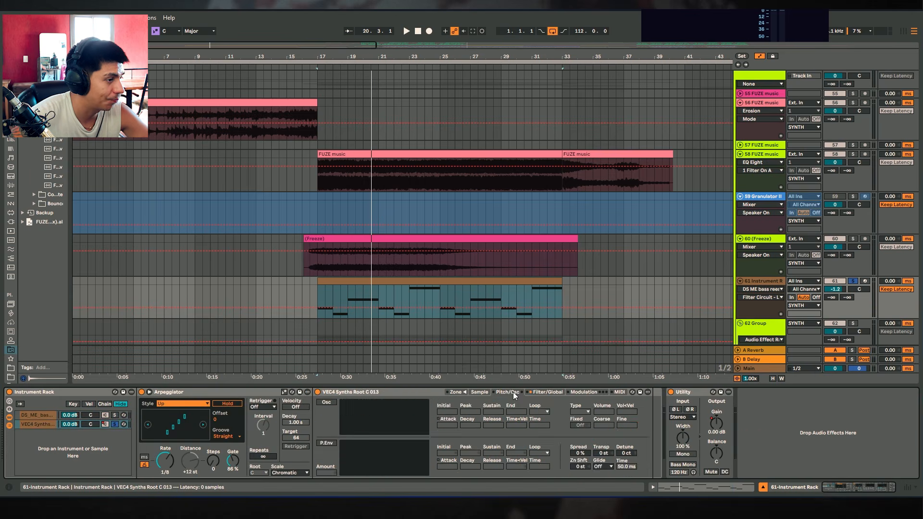
click(479, 392)
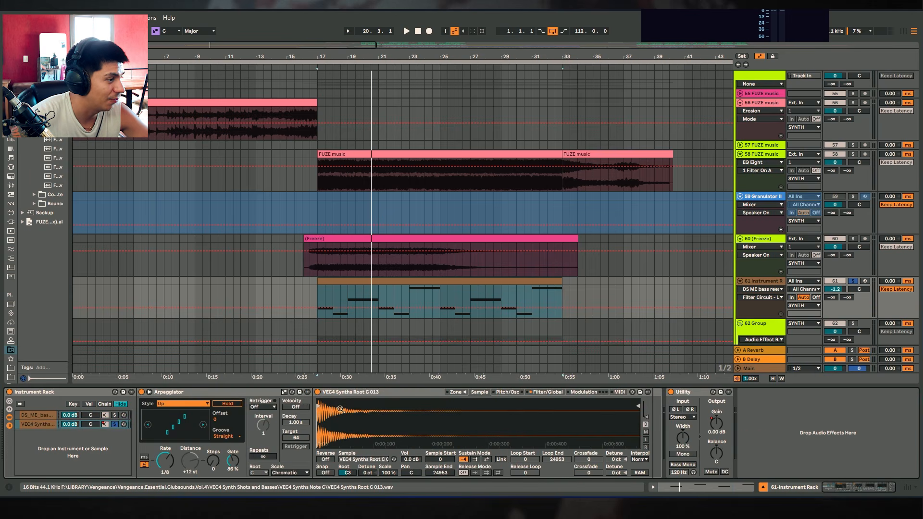
Play the VEC4 Synths chain from bar 17 with its Arpeggiator and sampler filter switched off.
click(141, 392)
key(space)
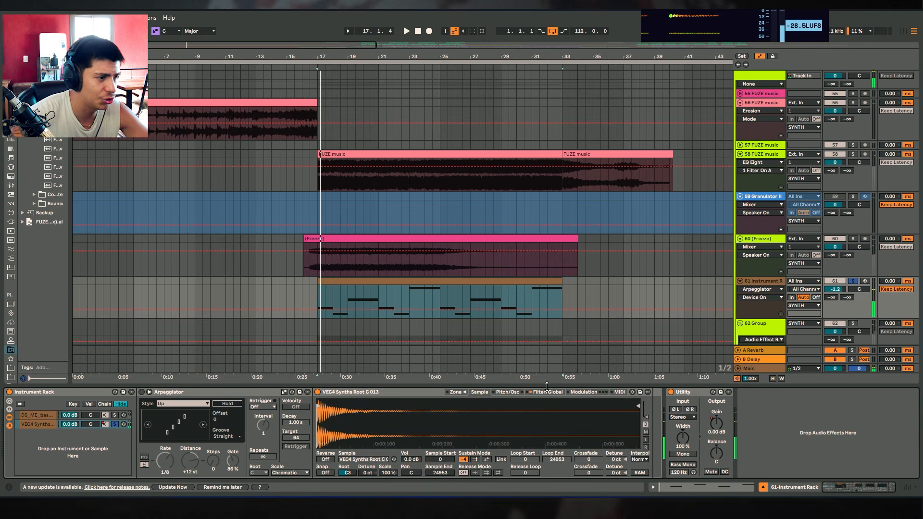
click(547, 392)
key(space)
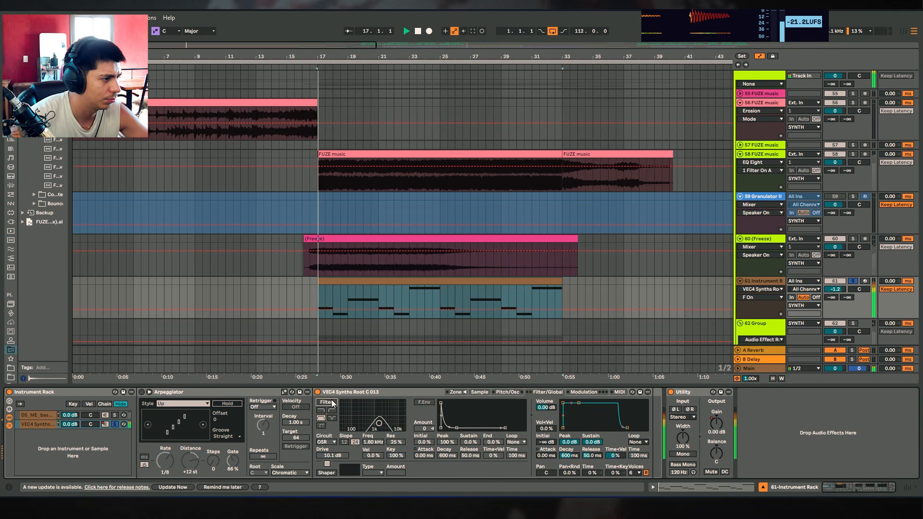
click(331, 402)
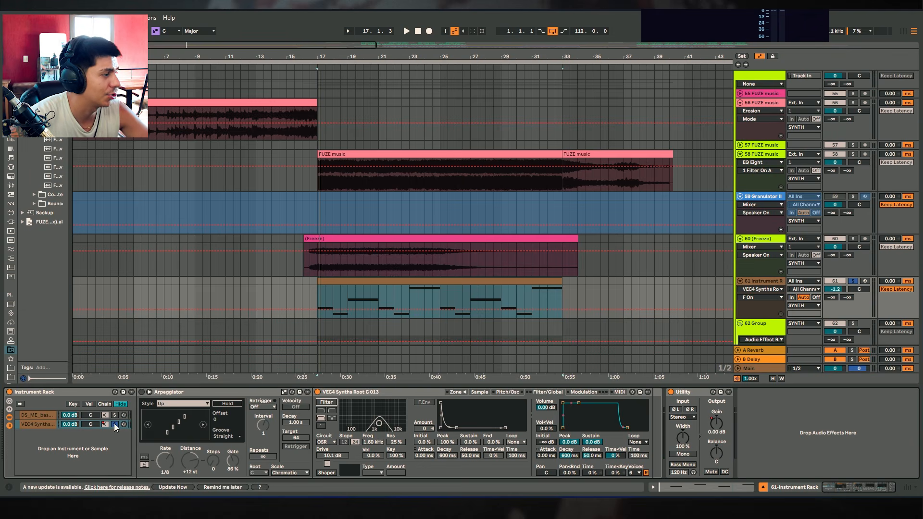
Solo the SYNTH group, play it from bar 17, and switch the VEC4 Synths chain's Arpeggiator back on.
scroll(852, 91, up, 1)
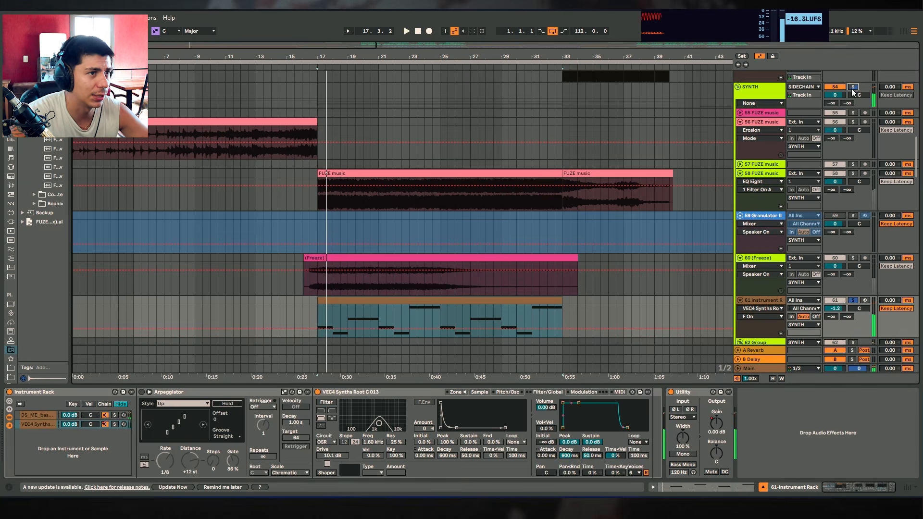
click(852, 92)
scroll(782, 267, down, 1)
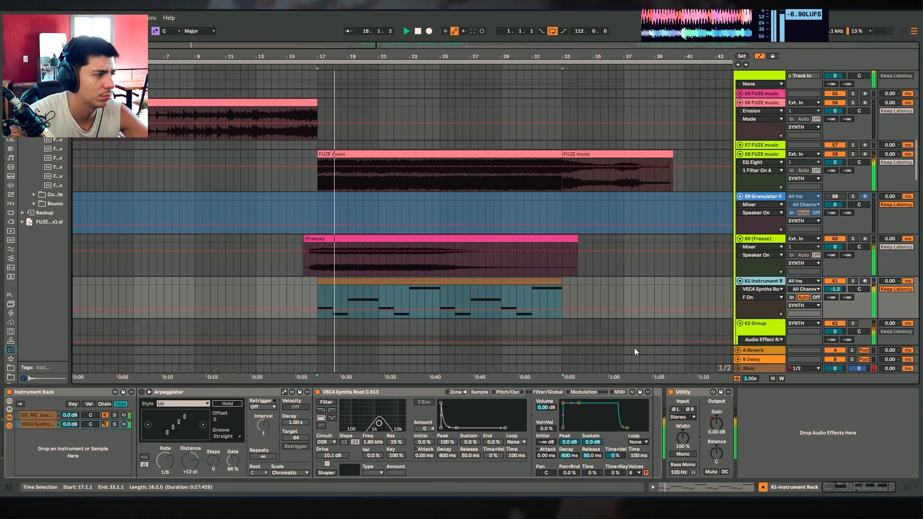
click(164, 419)
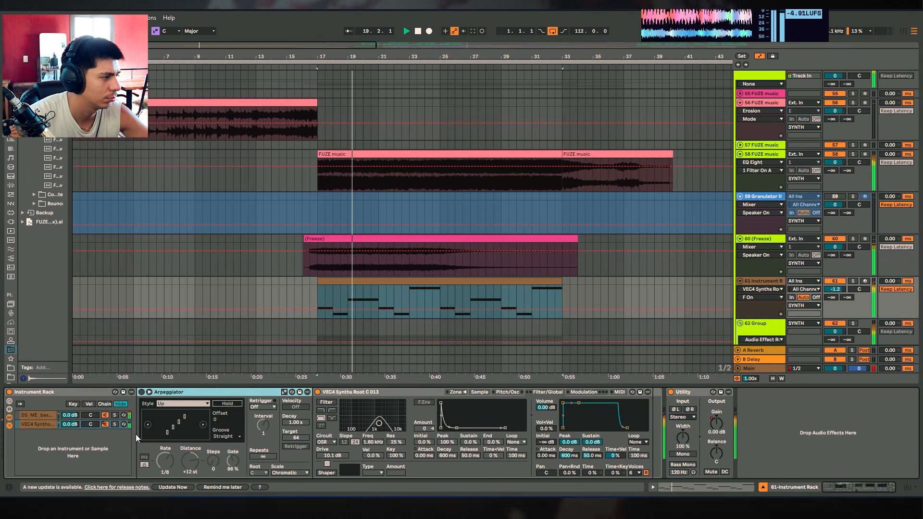
click(141, 392)
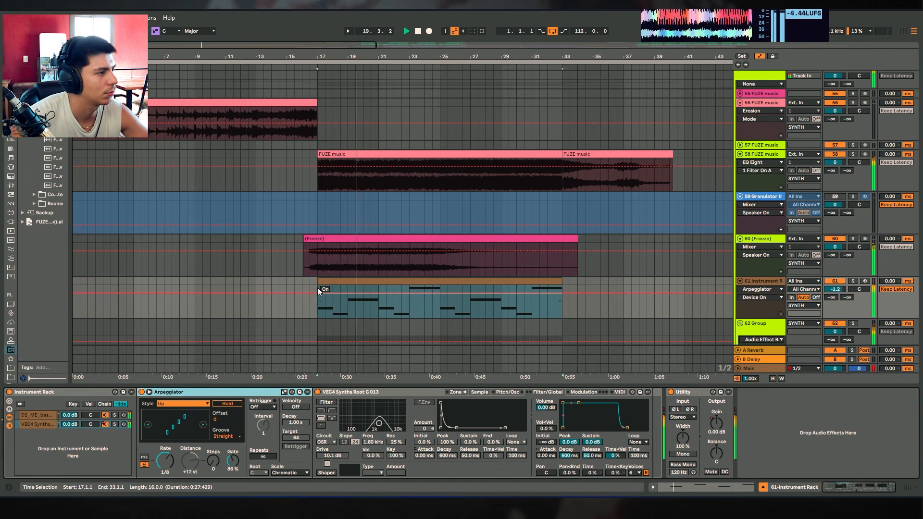
Stop playback, solo track 61 Instrument Rack, and switch the VEC4 Synths chain's sampler filter back on.
key(space)
click(852, 281)
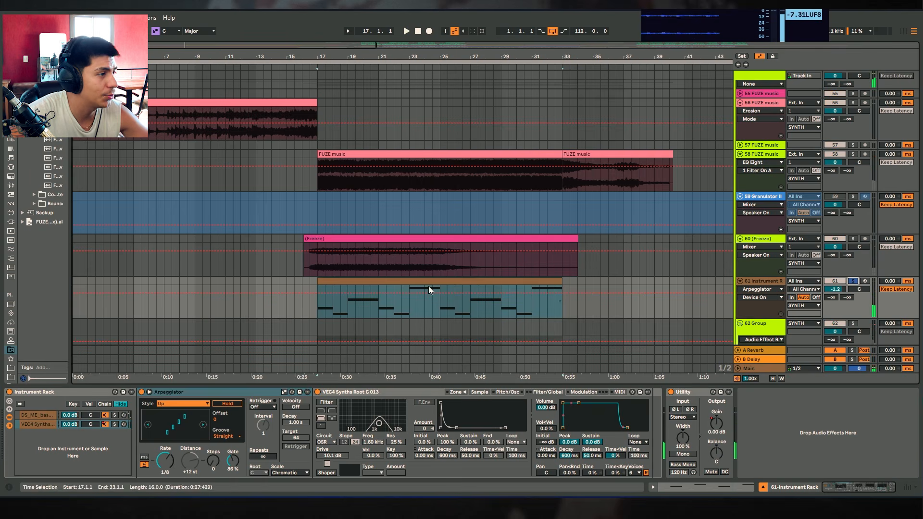
click(43, 425)
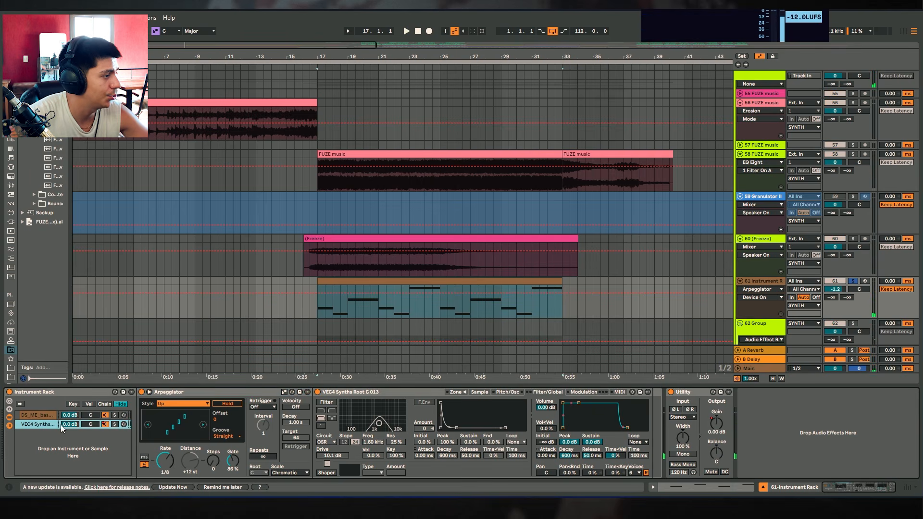
click(322, 403)
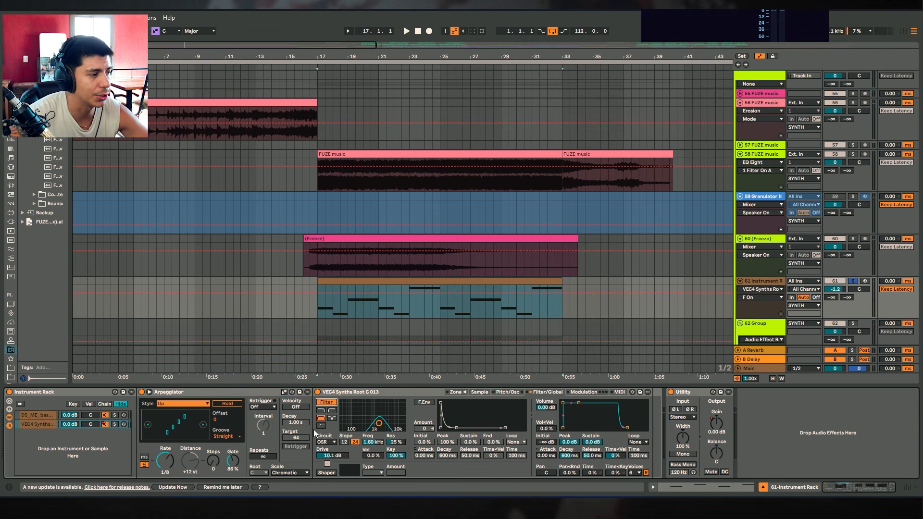
Switch the Arpeggiator off, play the VEC4 Synths sampler with its filter off and on, and set the filter drive to 0.00 dB.
click(141, 392)
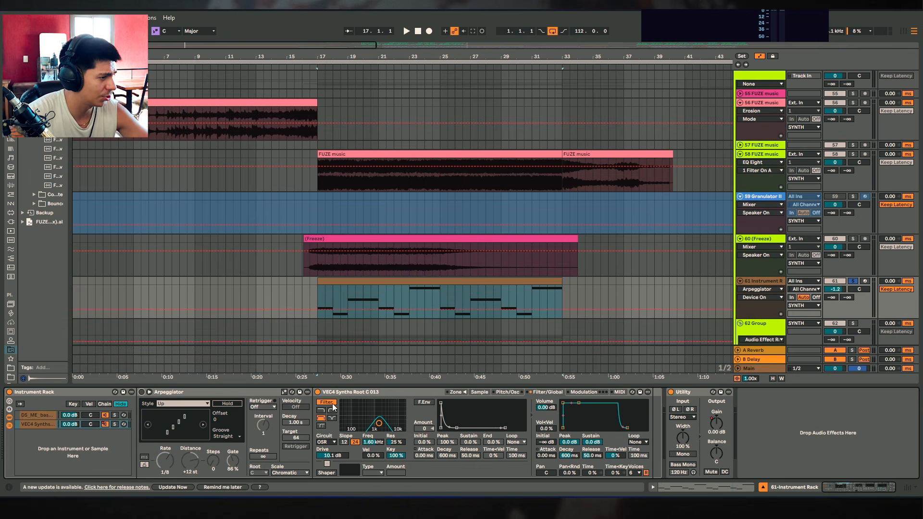
click(327, 403)
key(space)
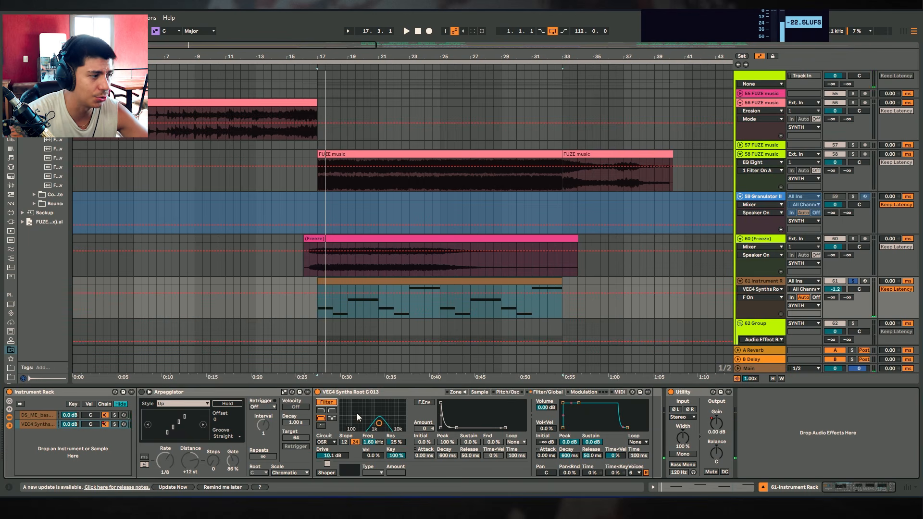
key(space)
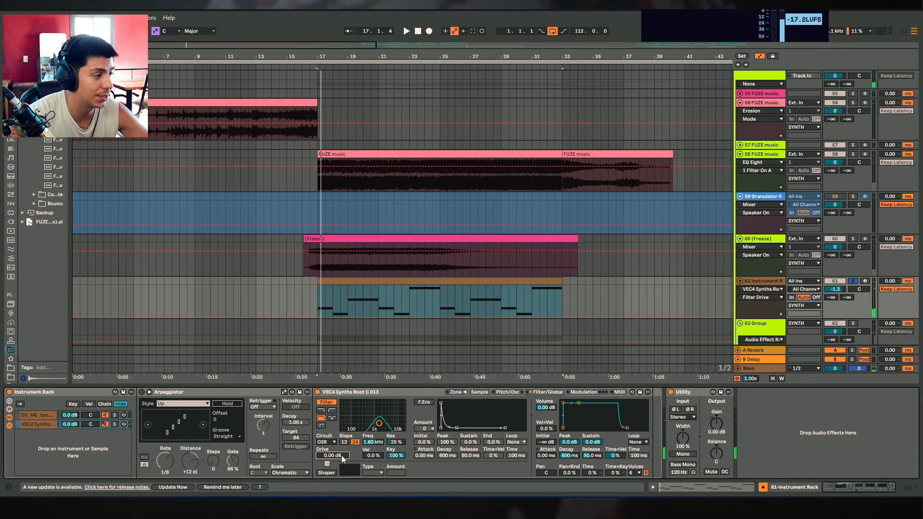
Play the VEC4 Synths sampler, raise its filter drive to 10.1 dB, and play it again from bar 17.
key(space)
key(space)
drag(342, 459, 342, 432)
key(space)
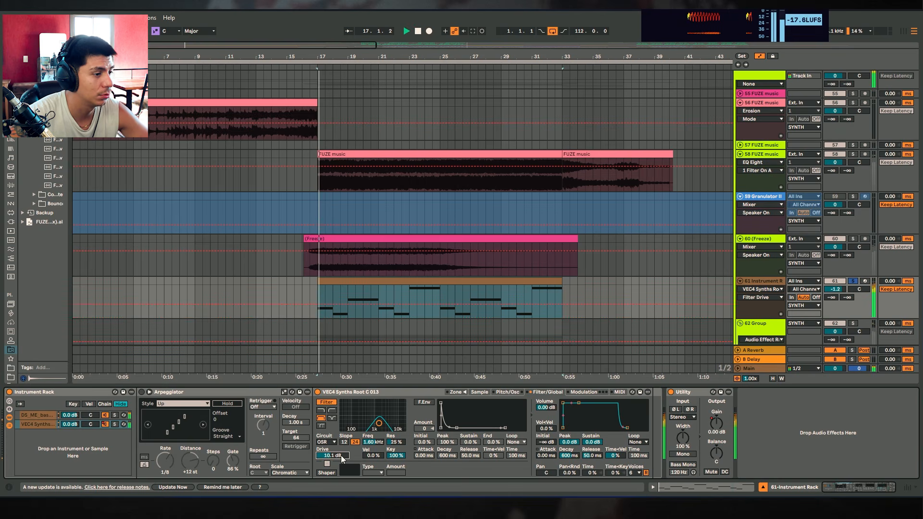
Insert an EQ Eight after the VEC4 Synths sampler, play the chain, switch off the EQ's band 1 filter, and replay it.
click(11, 149)
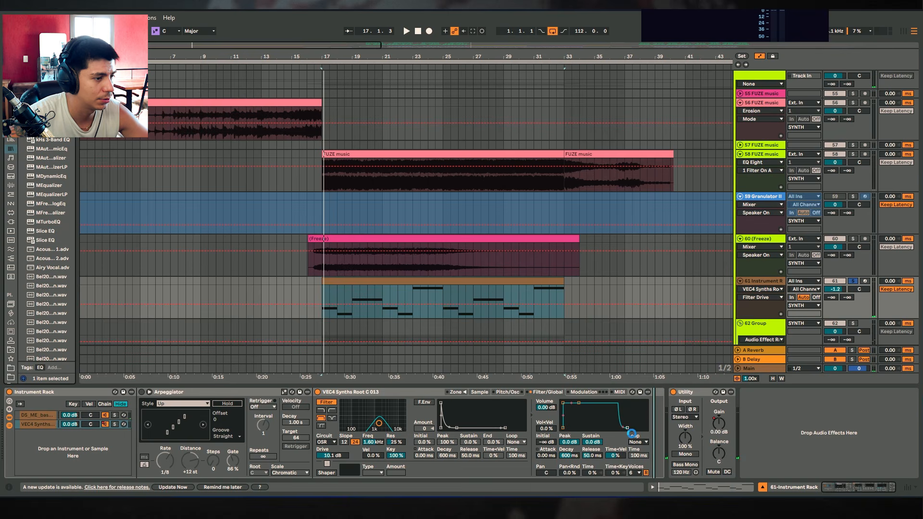
drag(631, 433, 658, 432)
key(space)
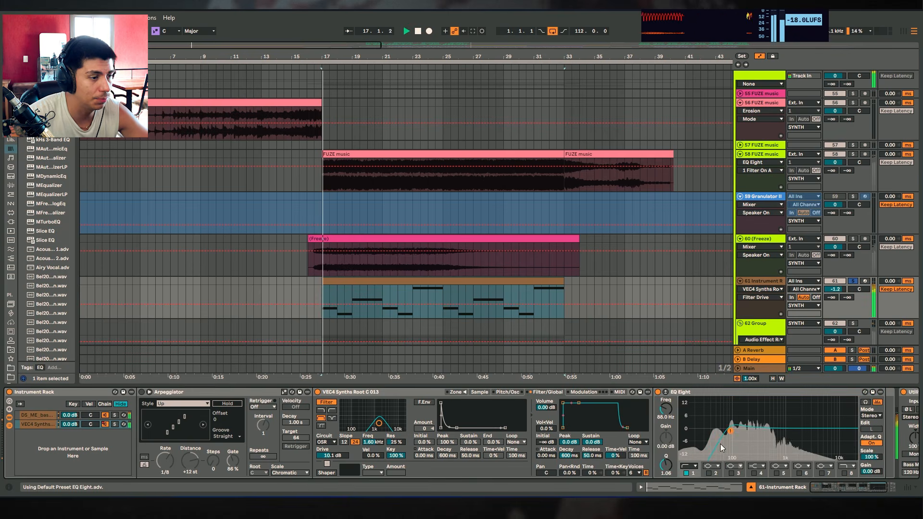
key(space)
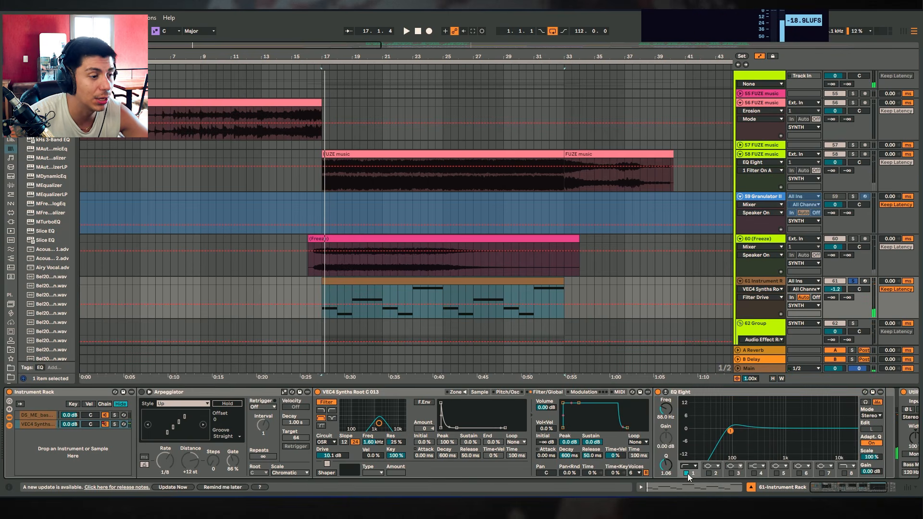
click(687, 474)
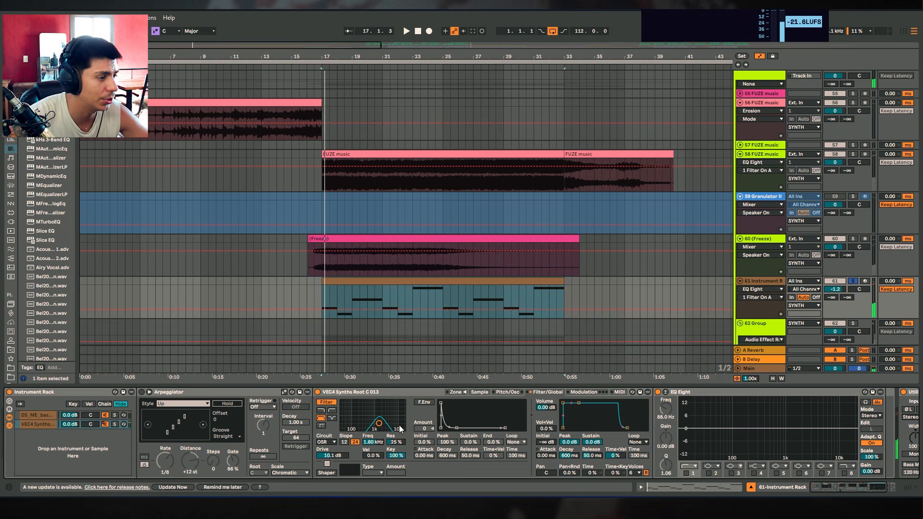
key(space)
key(space)
Switch the Arpeggiator back on and solo the VEC4 Synths chain while it plays.
click(140, 392)
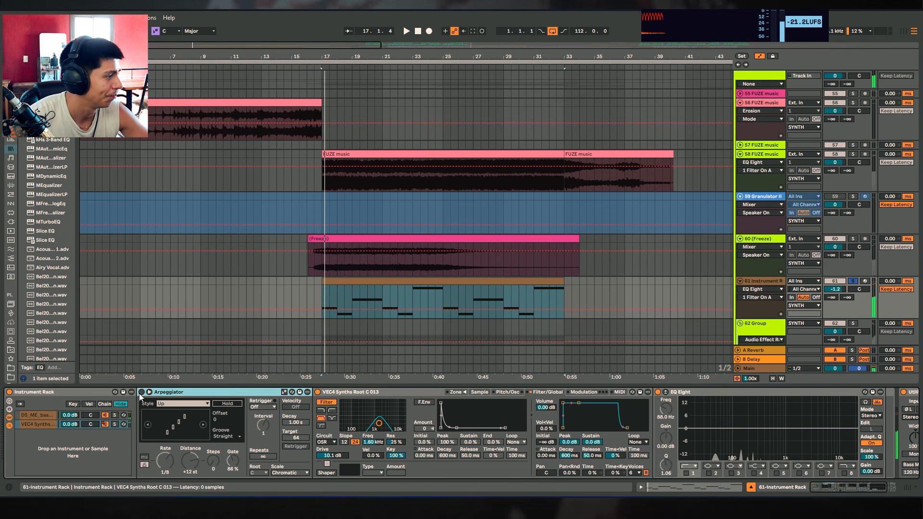
click(116, 422)
key(space)
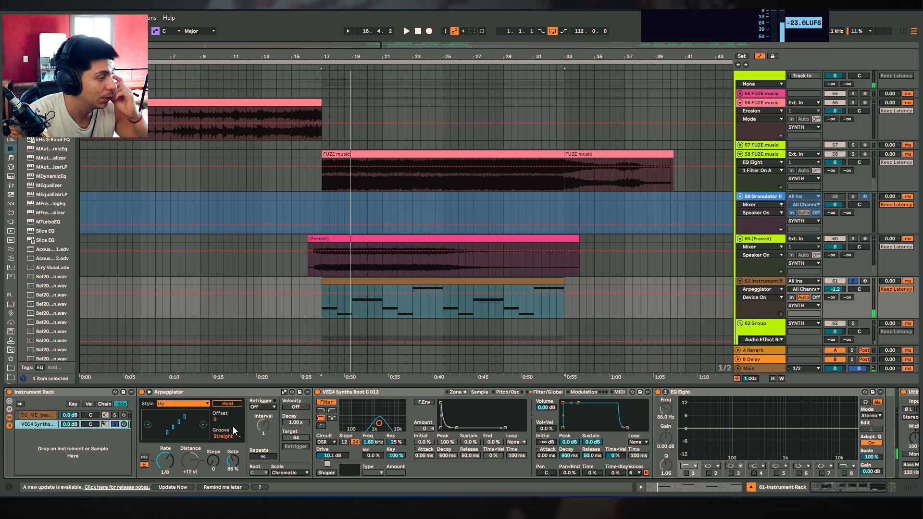
Audition the Arpeggiator with its gate at 7 %, restore the gate to 86 %, and replay from bar 17.
click(165, 460)
key(Up)
key(space)
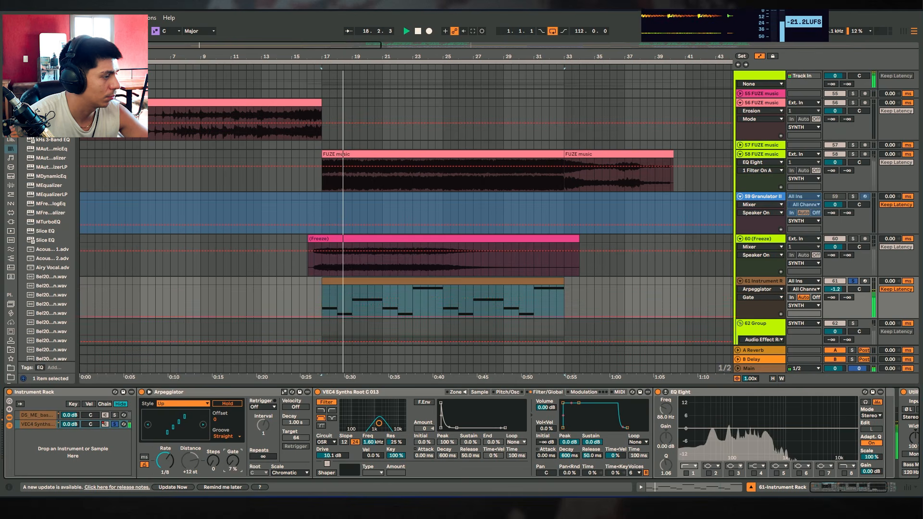
click(231, 469)
key(space)
key(space)
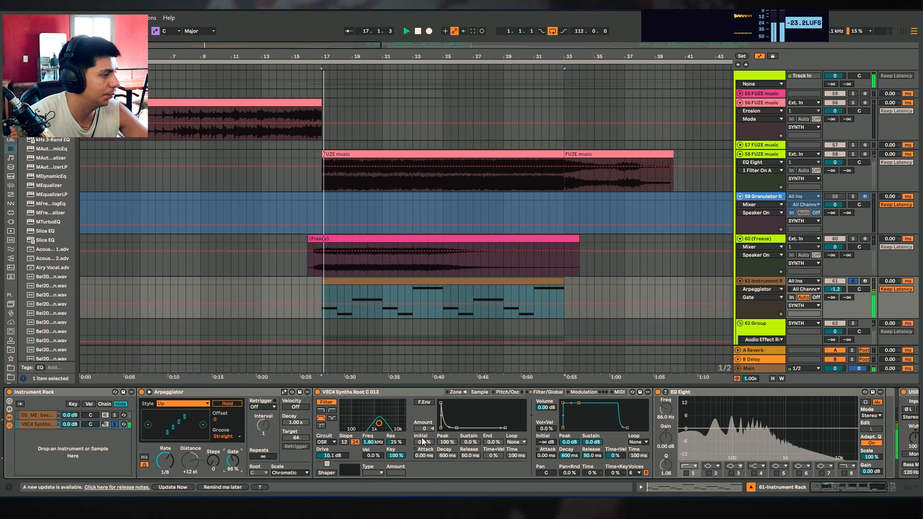
Show the DS_ME bass chain with neither chain soloed, select bars 17 to 33 on track 61, and play both chains.
click(114, 415)
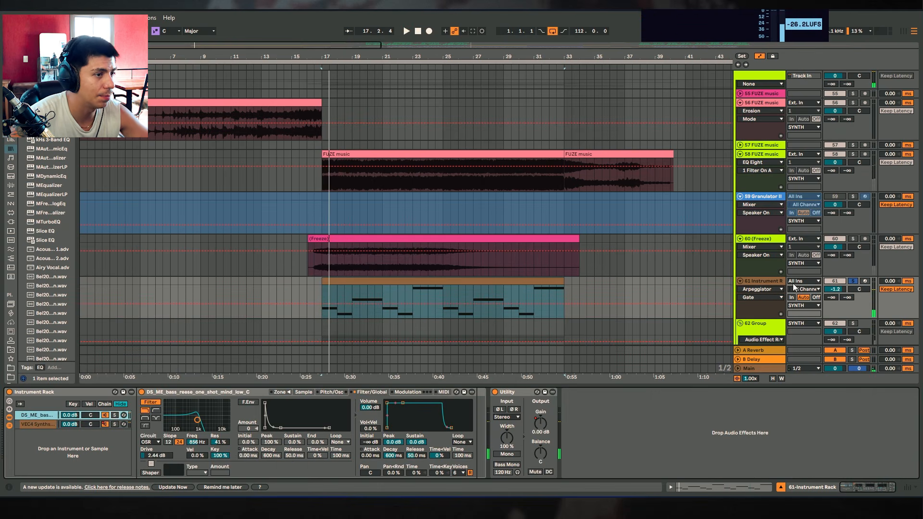
click(441, 283)
key(space)
scroll(405, 281, down, 2)
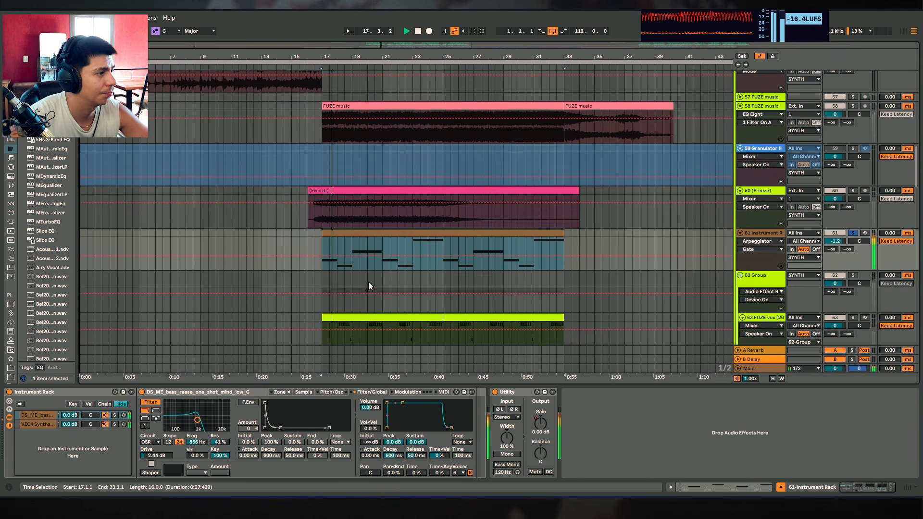
Add track 58 FUZE music to the solo so that it plays together with track 61 Instrument Rack.
scroll(338, 183, up, 3)
ctrl+click(852, 126)
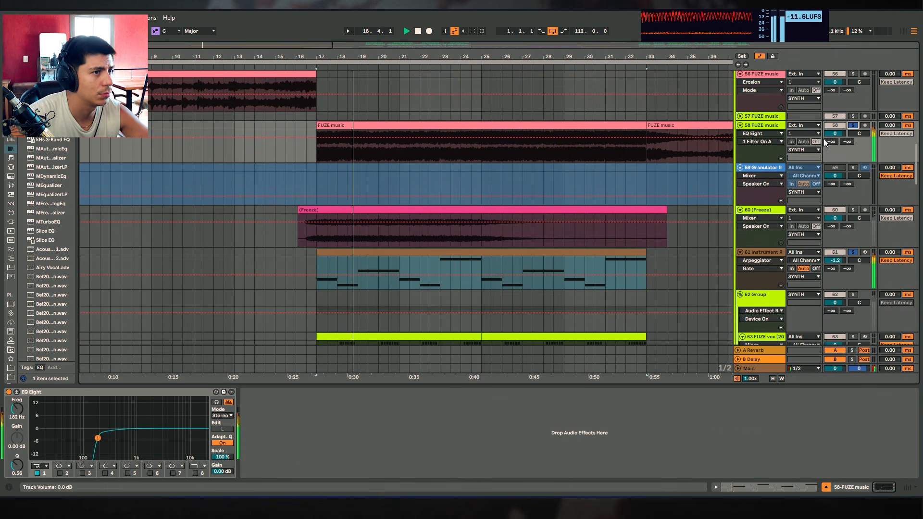
scroll(447, 223, down, 3)
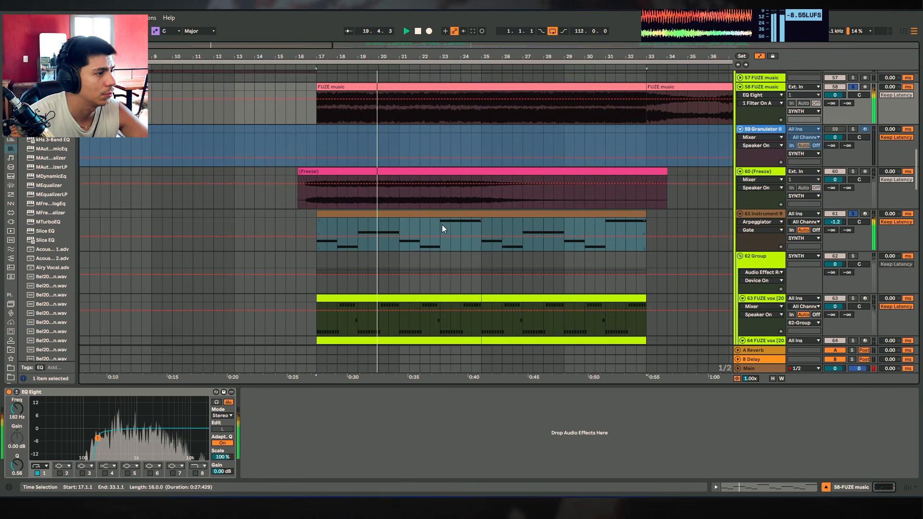
Solo only track 60 (Freeze) and play it from 16.3.1.
click(852, 152)
key(space)
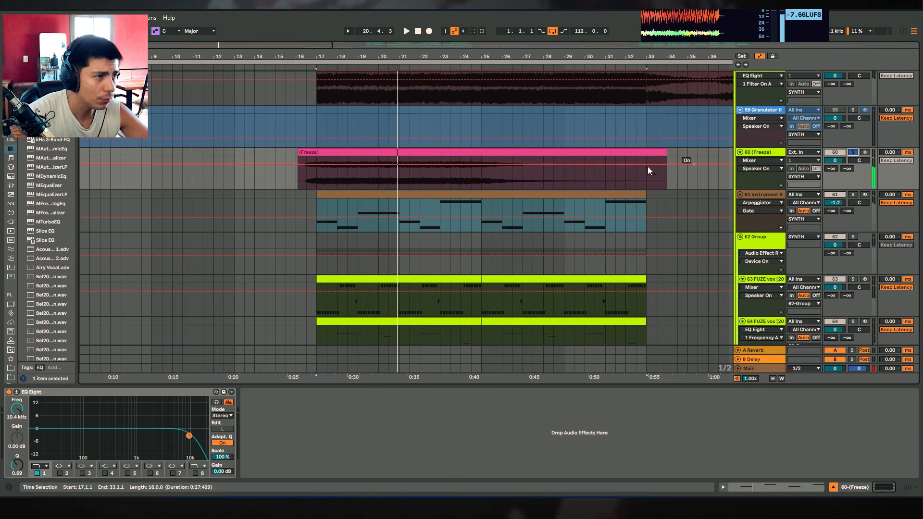
click(307, 177)
drag(337, 56, 379, 89)
key(space)
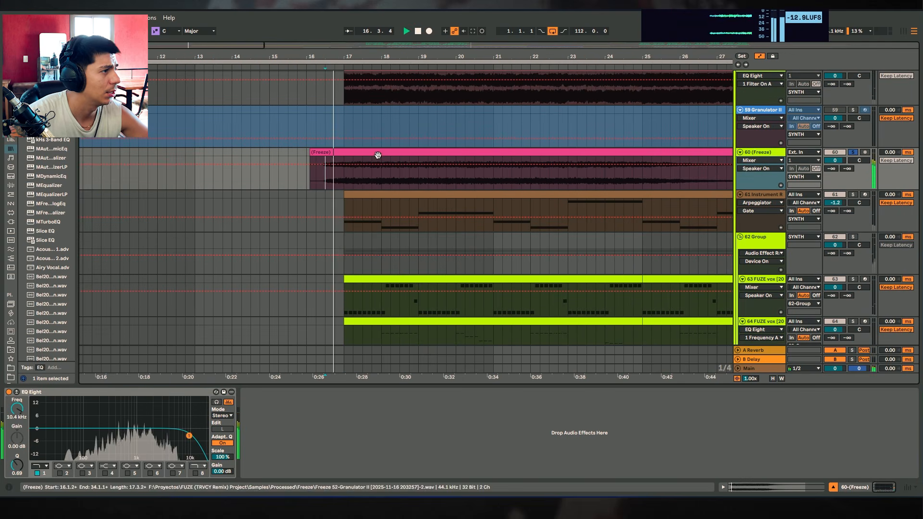
key(space)
Look through the tracks around the SYNTH and FX groups and replay the soloed Freeze track from 16.3.1.
scroll(368, 219, down, 12)
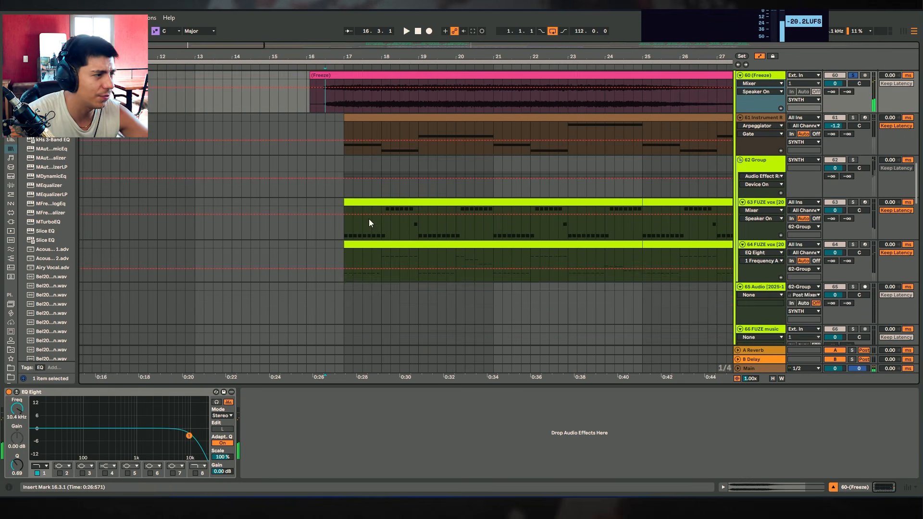
scroll(409, 192, down, 10)
scroll(538, 197, up, 11)
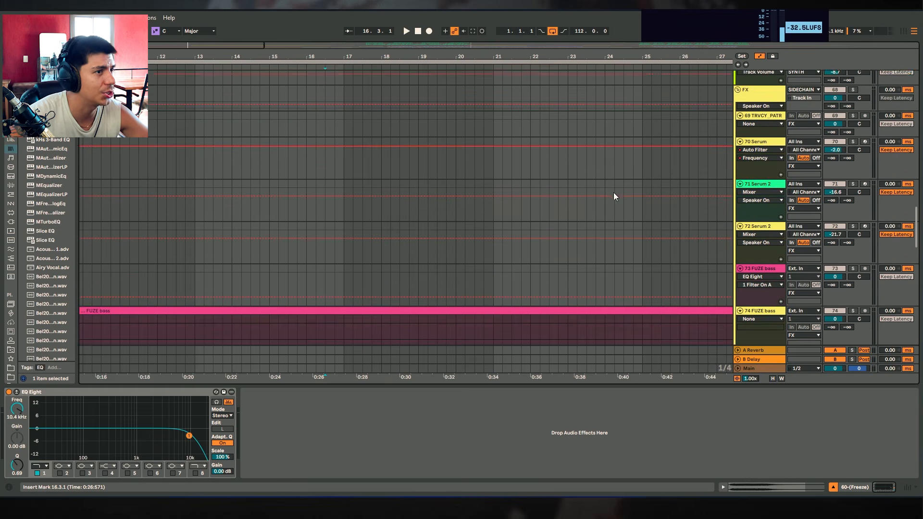
scroll(523, 199, up, 10)
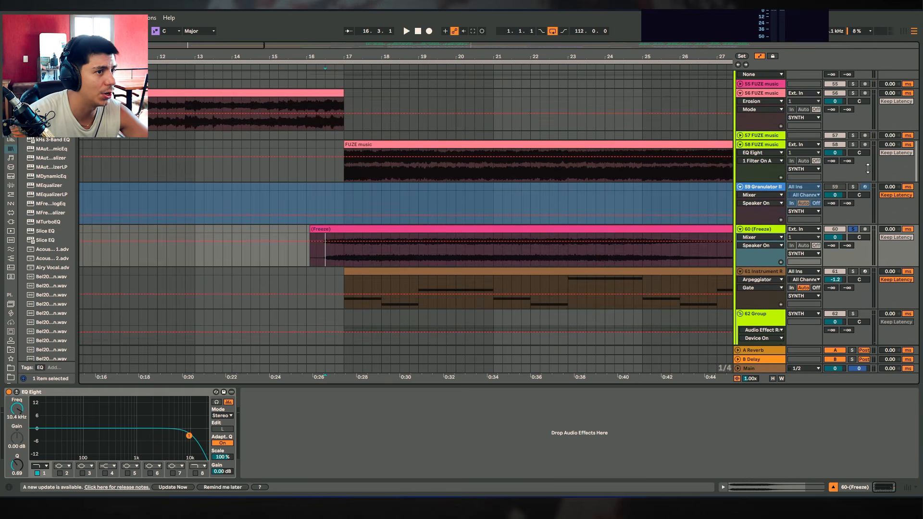
drag(916, 165, 882, 175)
key(space)
scroll(473, 201, down, 10)
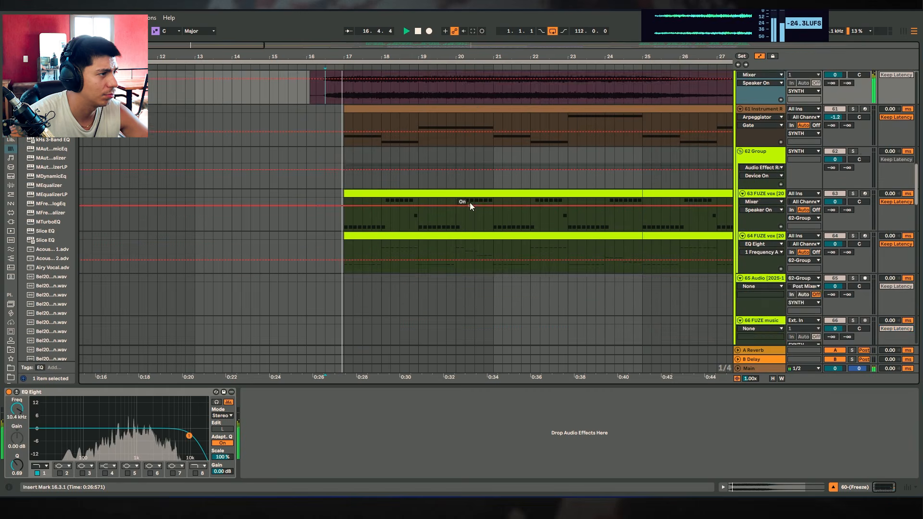
Solo track 105 FUZE vox in the 99 Group and play it from 16.3.1.
scroll(541, 210, down, 10)
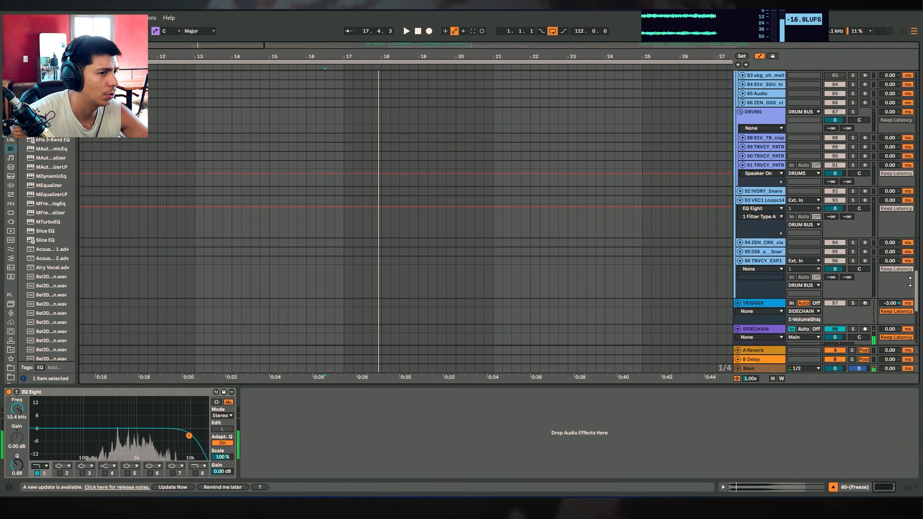
scroll(901, 331, down, 15)
click(849, 289)
key(space)
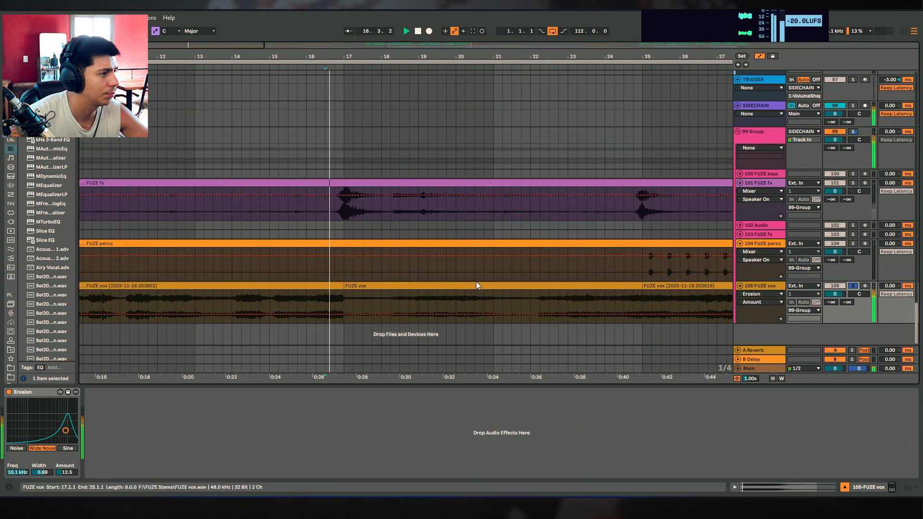
Audition parts of the FUZE vox clip after bar 17, including the 18.3.1 to 19.3.1 section, and set the start at 18.4.1.
click(363, 303)
drag(346, 302, 421, 303)
click(400, 303)
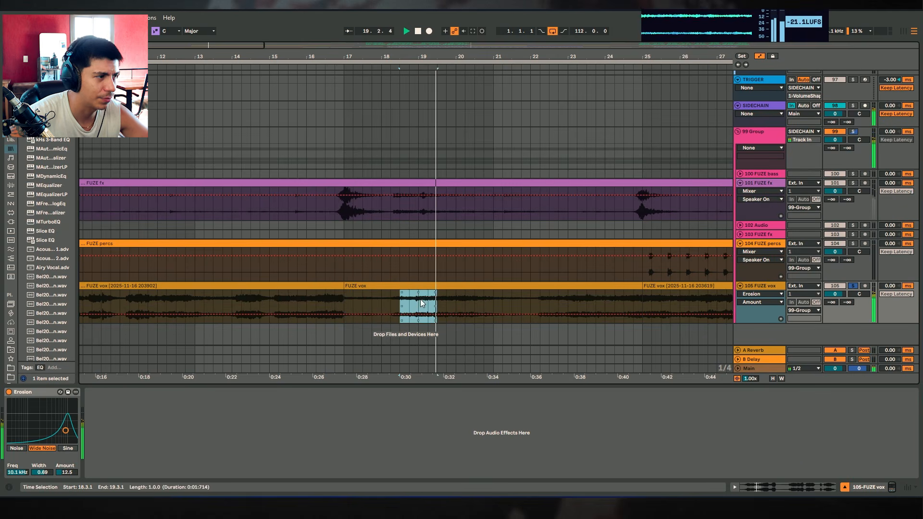
click(408, 300)
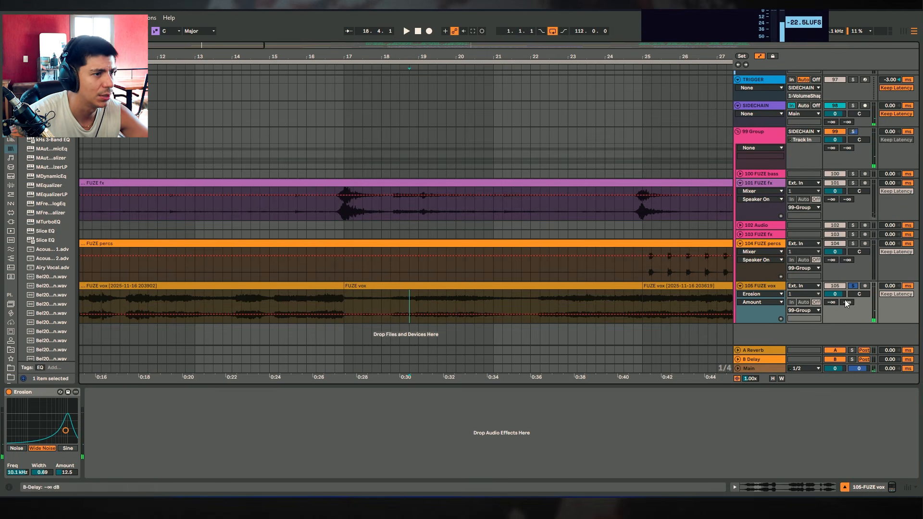
Return to track 60 (Freeze), solo it, play it from 16.3.1, and stop playback.
scroll(902, 198, up, 15)
scroll(405, 218, up, 5)
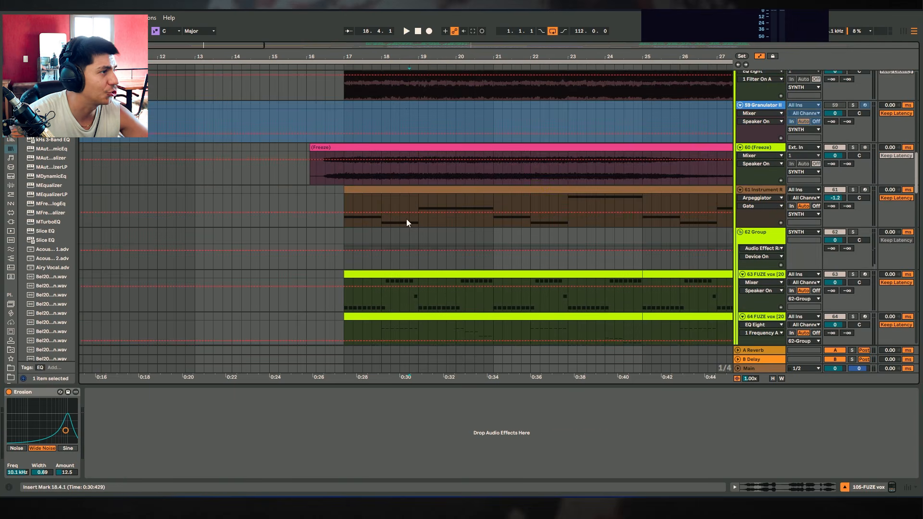
click(350, 173)
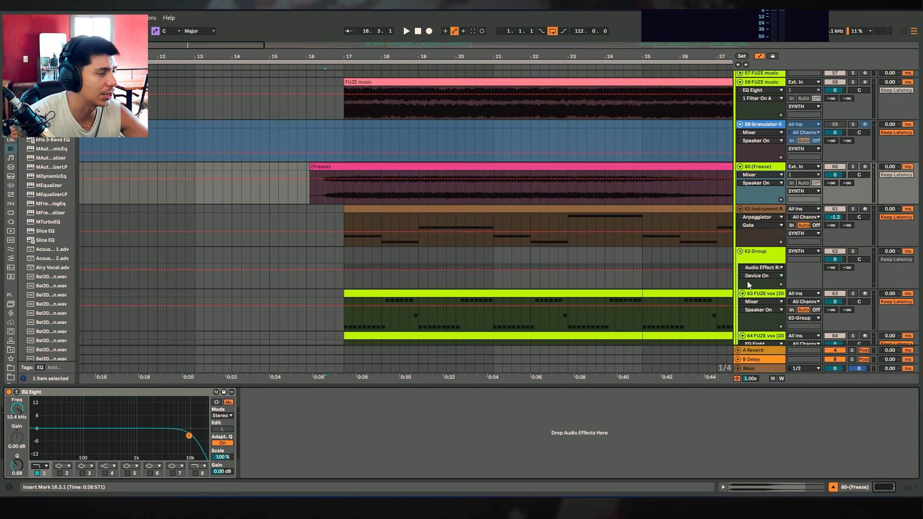
click(853, 166)
key(space)
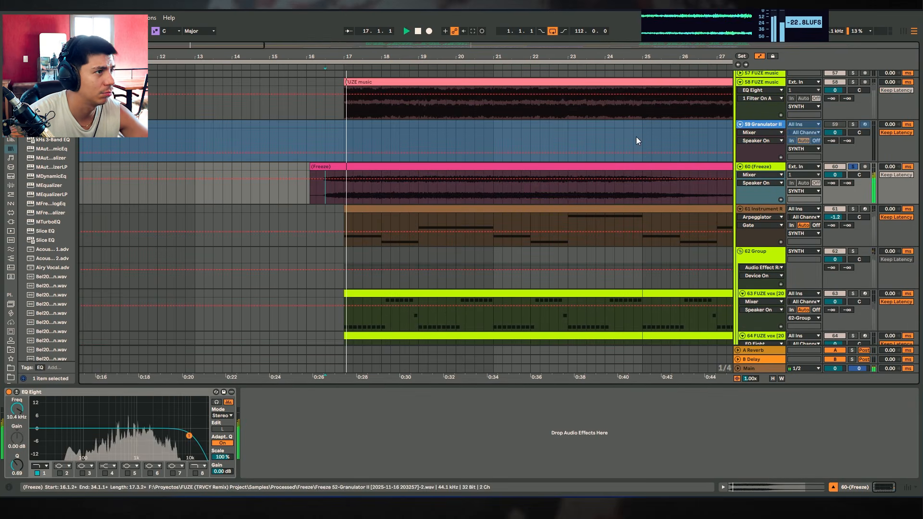
drag(530, 57, 353, 48)
scroll(490, 256, up, 2)
key(space)
scroll(485, 240, up, 4)
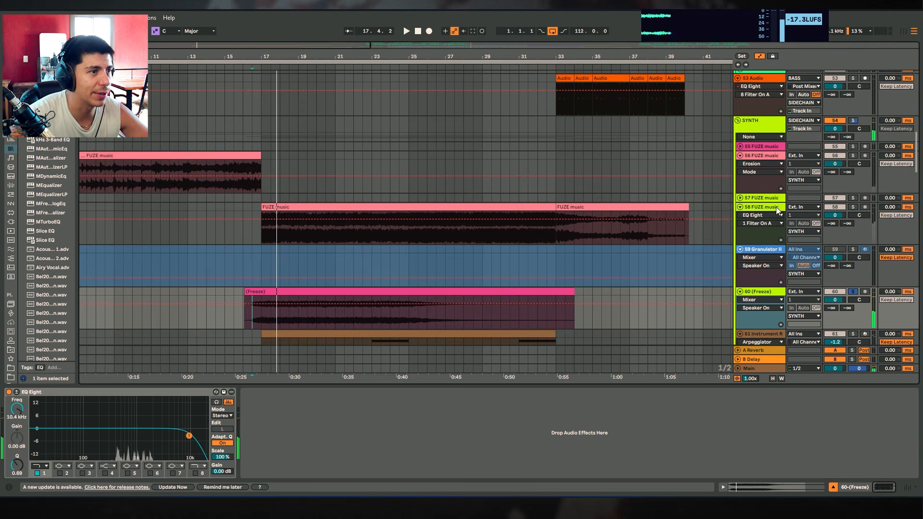
Play the whole SYNTH group from bar 16 without the solo on track 60, and stop playback.
scroll(373, 206, down, 3)
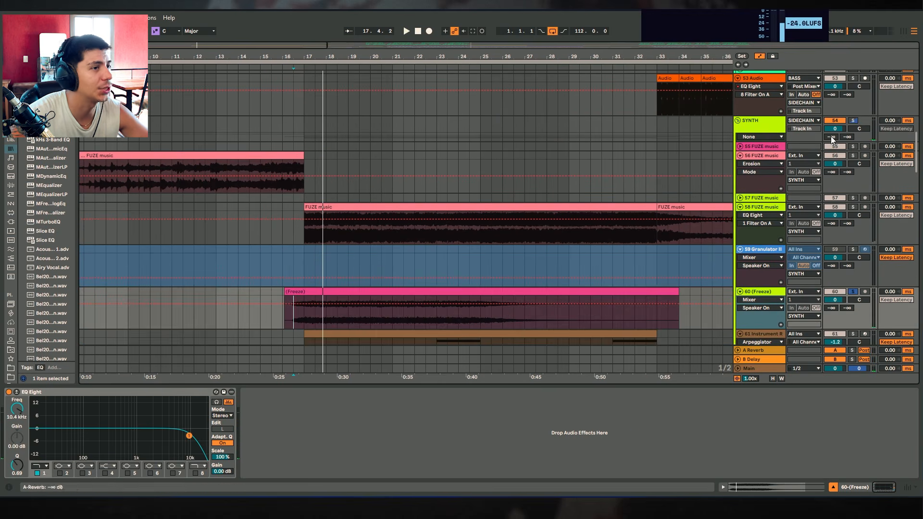
click(287, 130)
key(space)
scroll(329, 165, down, 5)
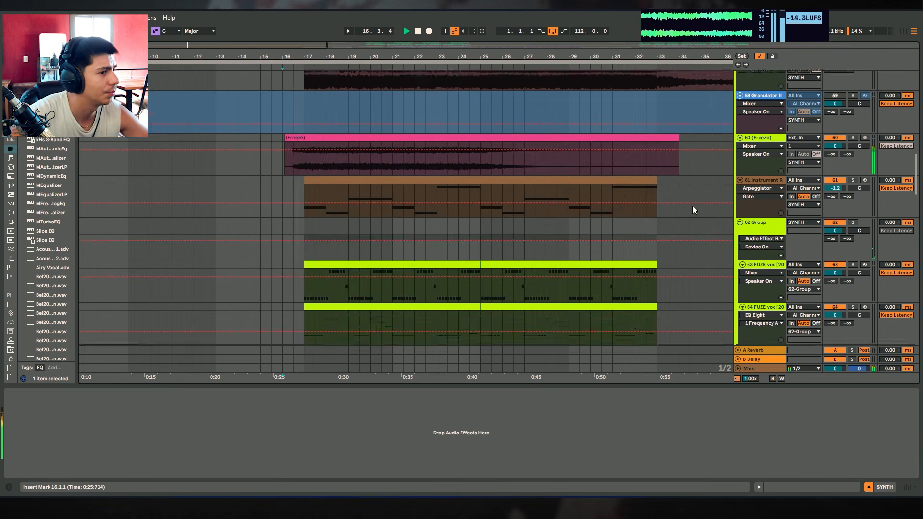
key(space)
Solo tracks 61 Instrument Rack, 60 (Freeze) and 58 FUZE music together, play them from 16.3.1, and stop playback.
scroll(693, 210, up, 4)
click(853, 315)
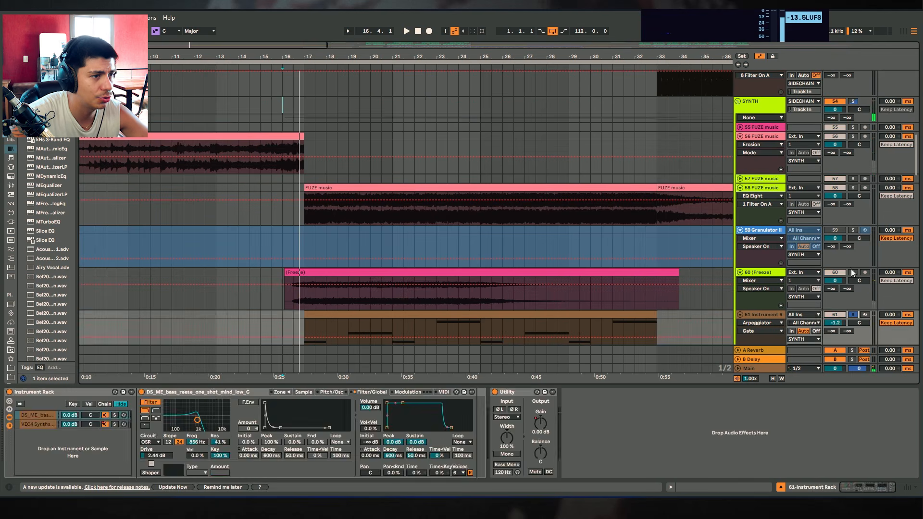
ctrl+click(853, 272)
ctrl+click(854, 188)
click(294, 191)
key(space)
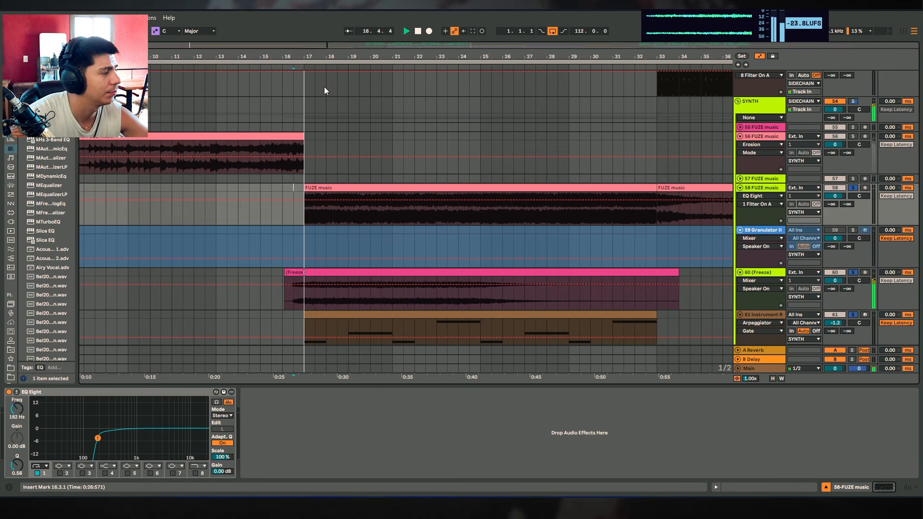
drag(318, 56, 319, 65)
scroll(570, 180, down, 3)
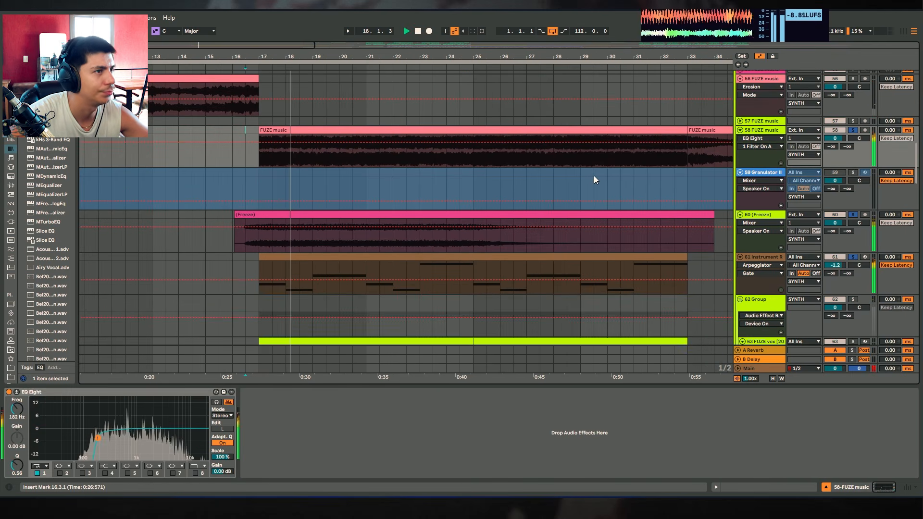
scroll(592, 175, down, 5)
scroll(601, 174, down, 1)
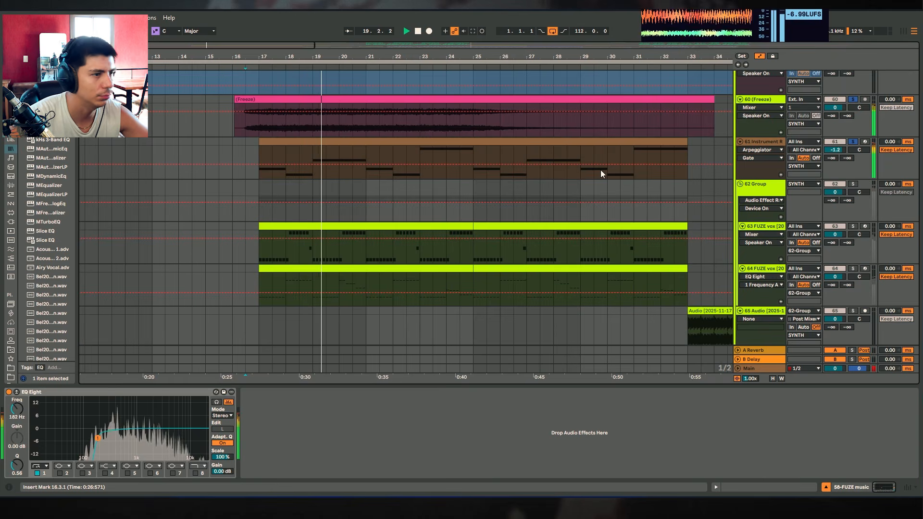
scroll(596, 189, down, 2)
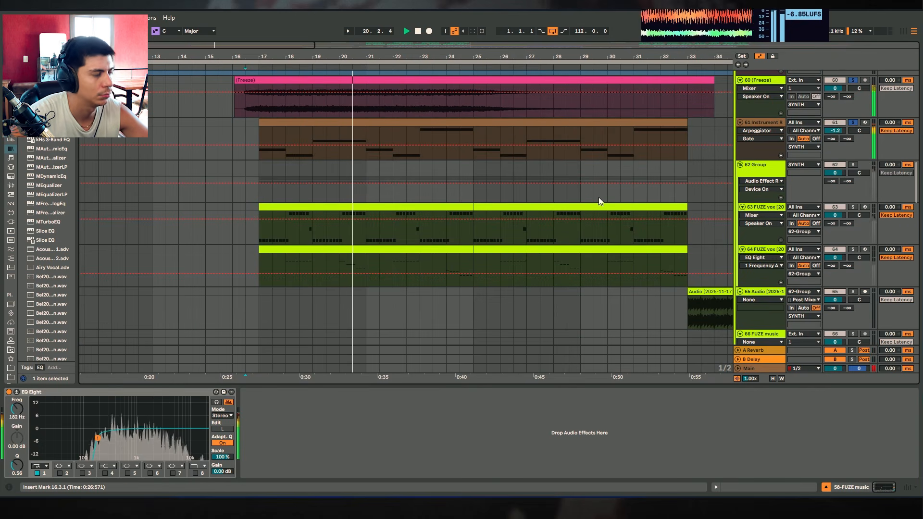
key(space)
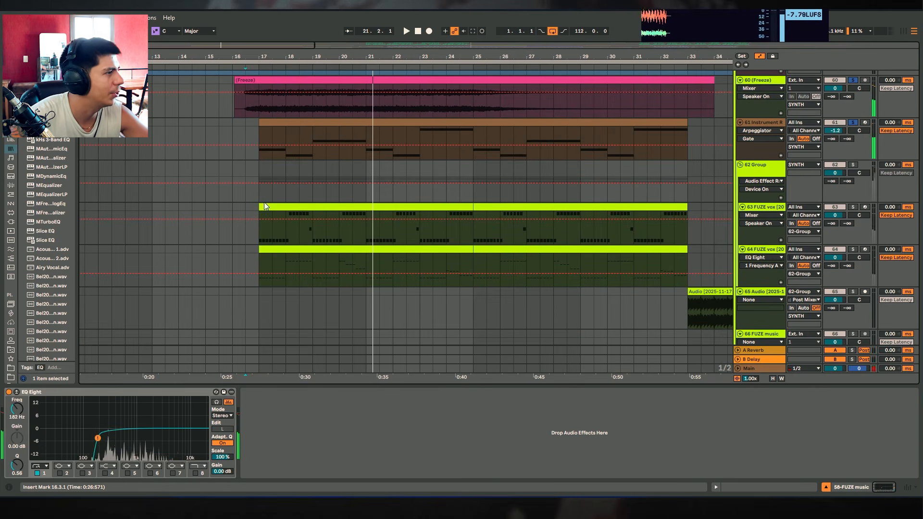
Select the first FUZE vox clip on track 63, followed by the 58 FUZE music clip spanning bars 17 to 33.
click(264, 206)
click(359, 208)
scroll(383, 237, up, 4)
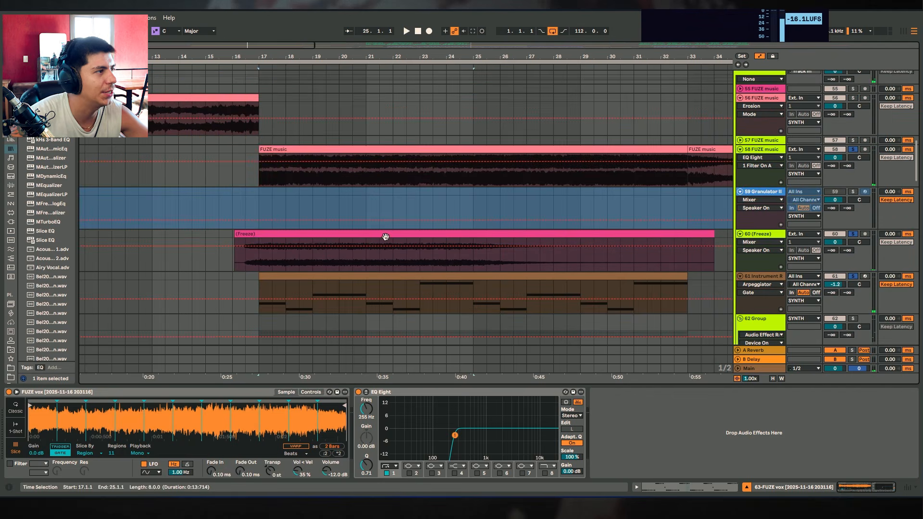
drag(219, 144, 647, 158)
click(647, 147)
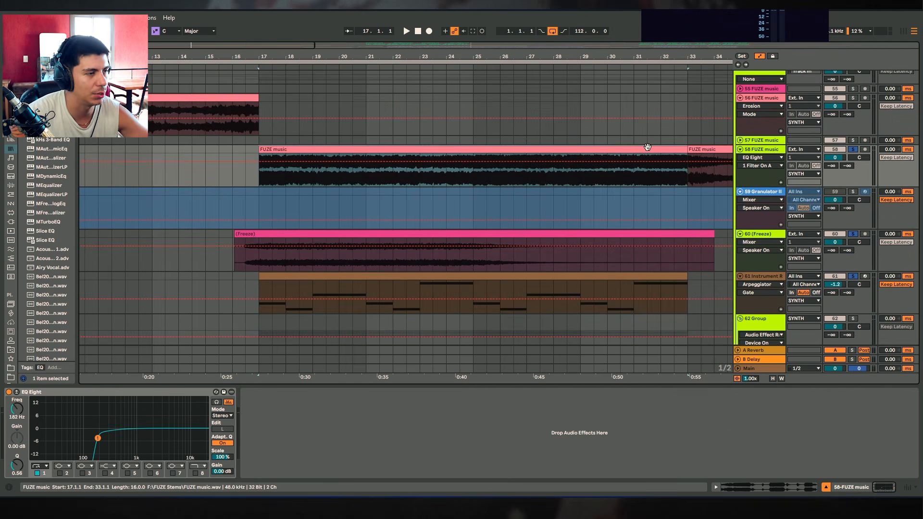
scroll(451, 171, down, 5)
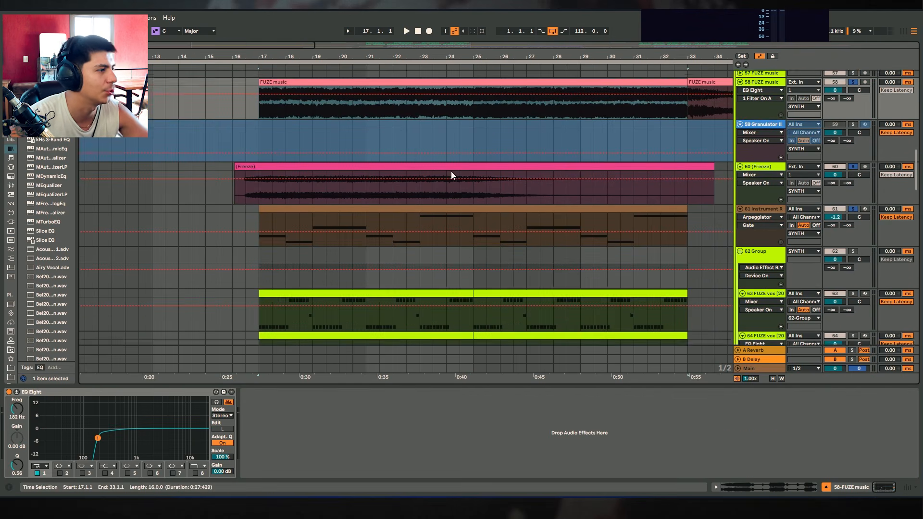
Show the 62 Group's devices, then select track 63 FUZE vox inside it and solo only that track.
click(272, 246)
click(760, 208)
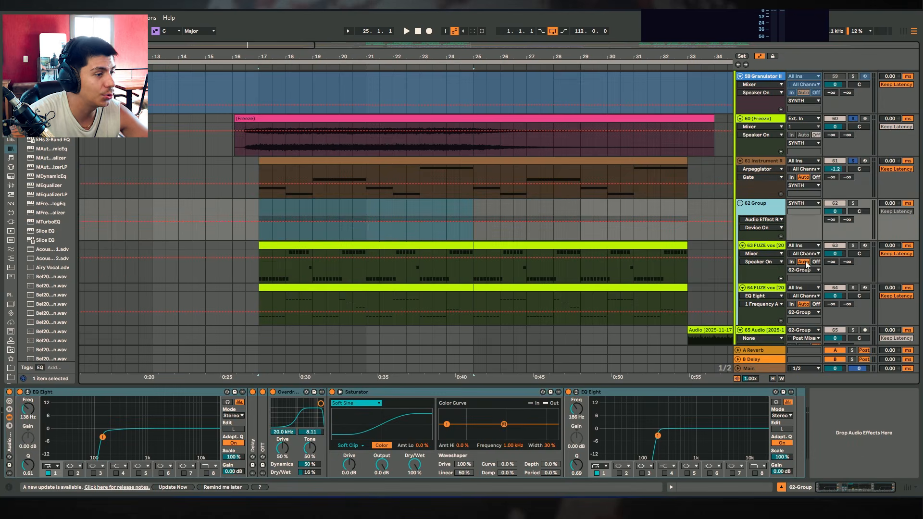
click(768, 247)
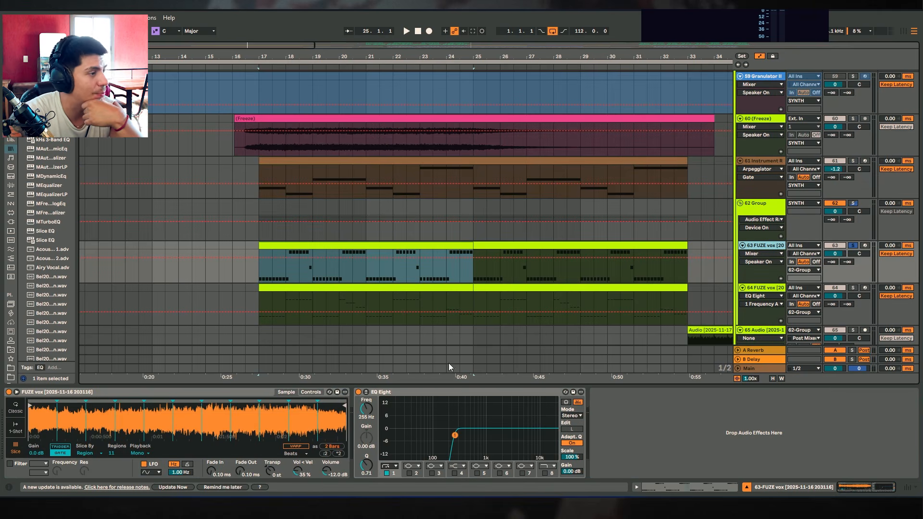
Find track 105 FUZE vox and select its source clips at bars 25, 17 and 9 in turn.
scroll(448, 336, down, 2)
scroll(389, 259, down, 3)
scroll(428, 200, down, 15)
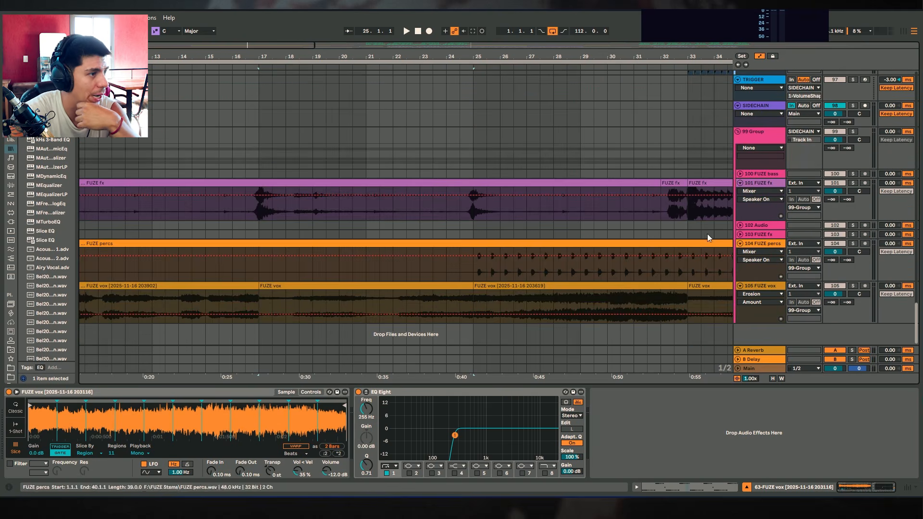
drag(542, 50, 542, 29)
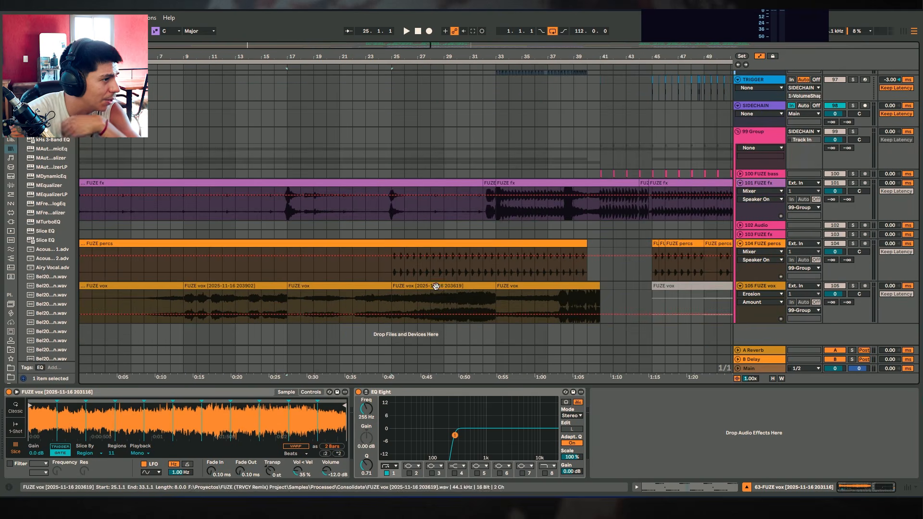
click(430, 286)
click(339, 298)
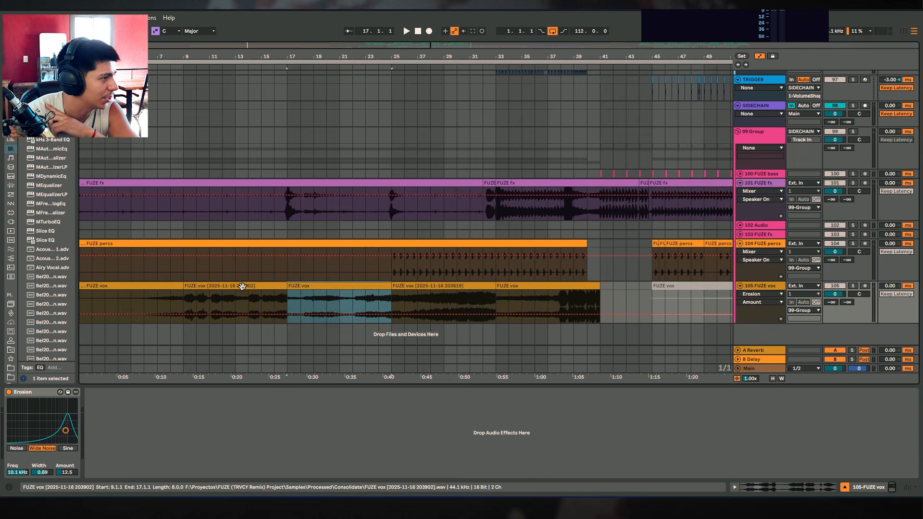
click(255, 298)
Return to the 62 Group and select the bar 17 clip on track 63 FUZE vox to show its sliced sample.
scroll(376, 142, up, 10)
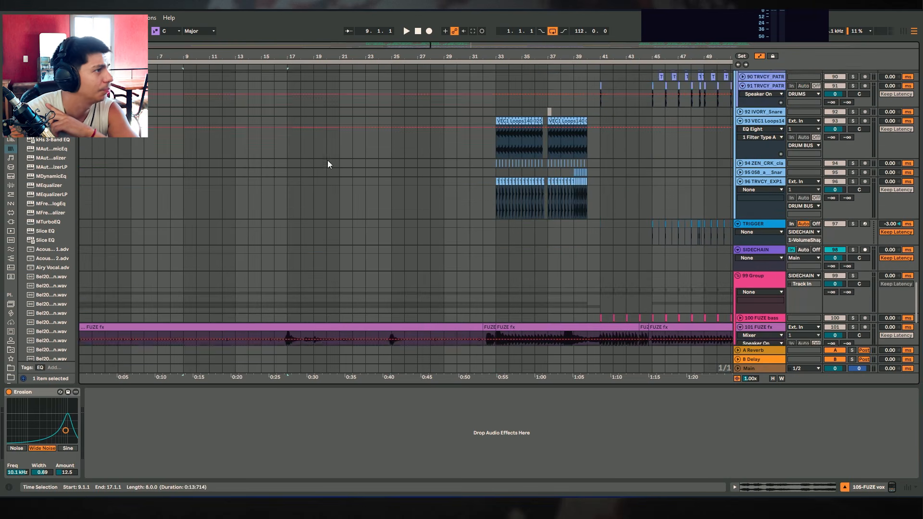
drag(293, 49, 294, 68)
scroll(402, 169, up, 10)
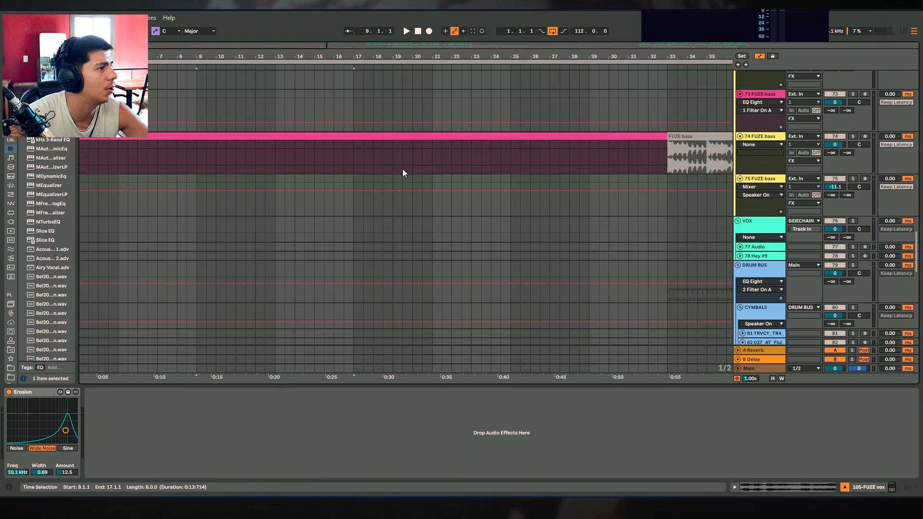
scroll(917, 223, up, 6)
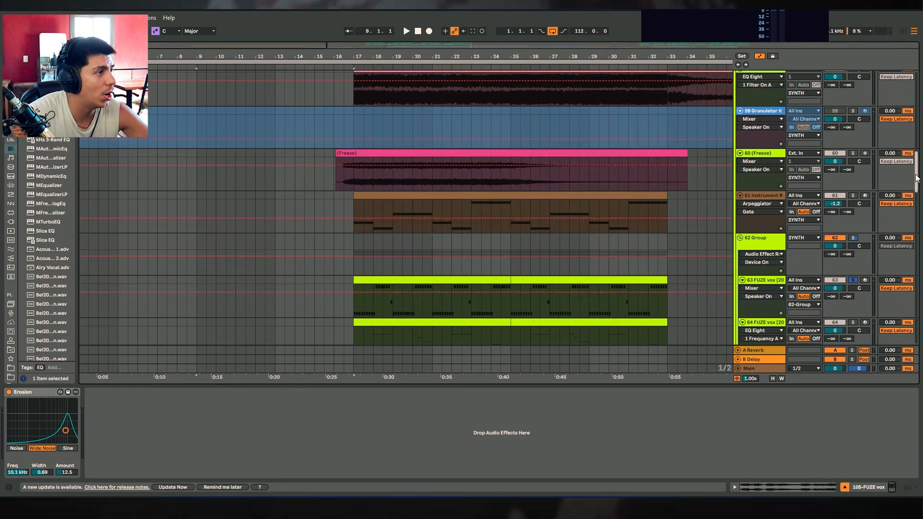
click(422, 291)
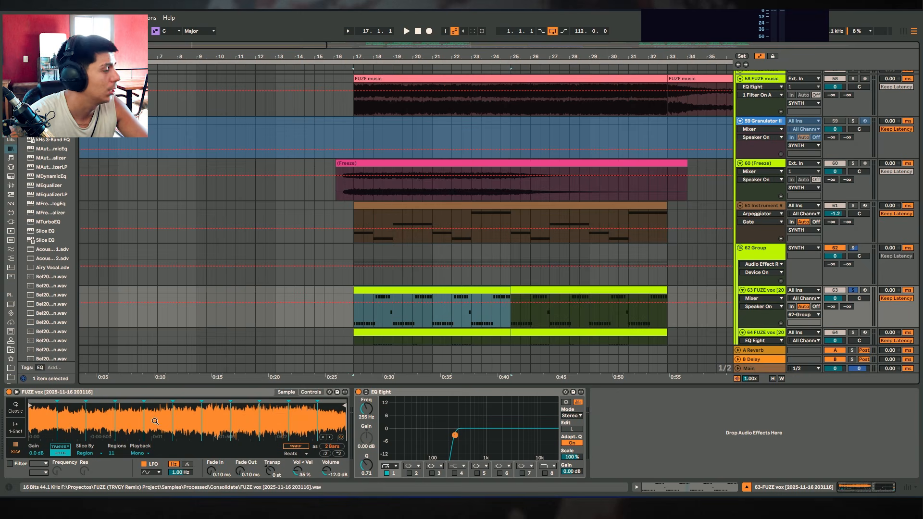
Open the notes of track 63's bar 17 clip and enlarge the note editor.
scroll(428, 270, down, 1)
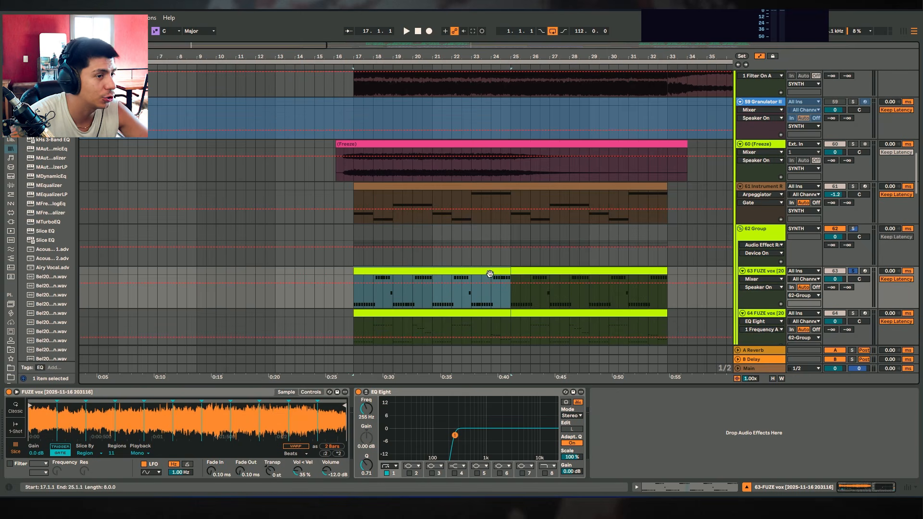
double_click(449, 277)
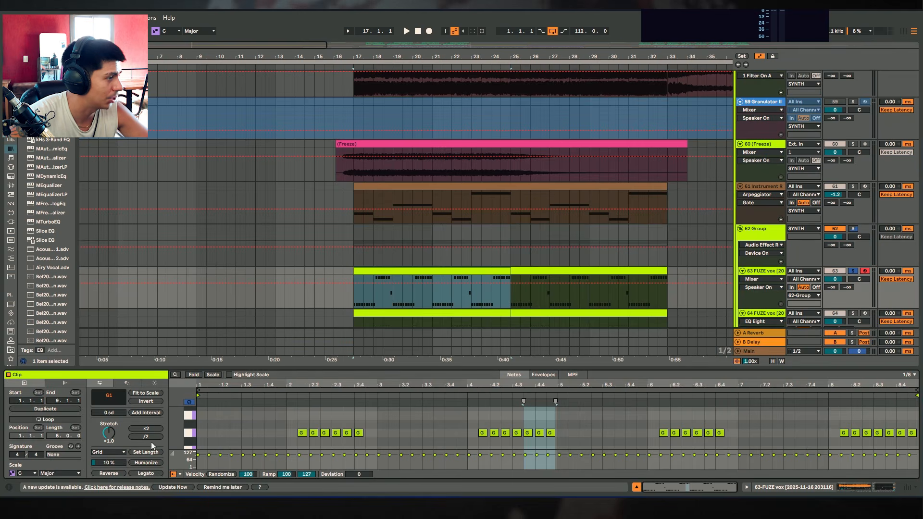
drag(307, 366, 307, 207)
scroll(202, 371, up, 3)
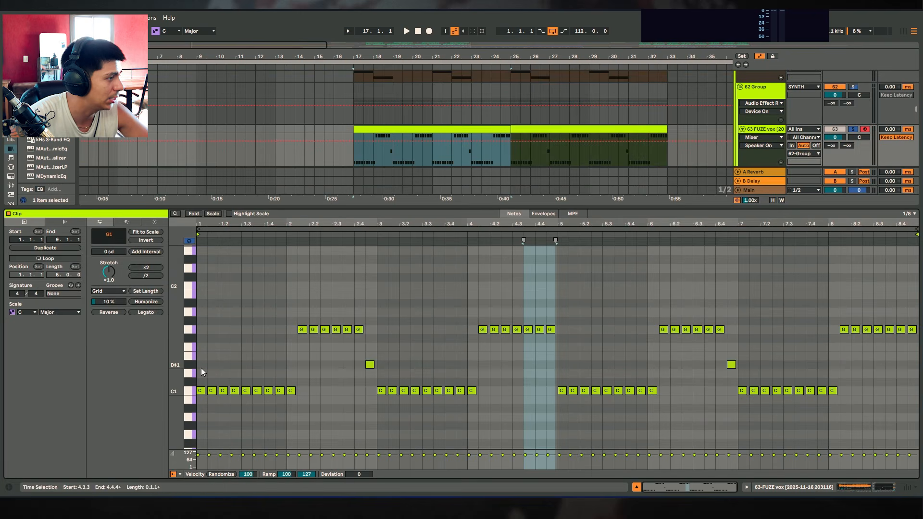
Audition individual vocal slices of track 63 on the piano roll keys between B0 and A1.
click(193, 365)
click(191, 348)
click(190, 313)
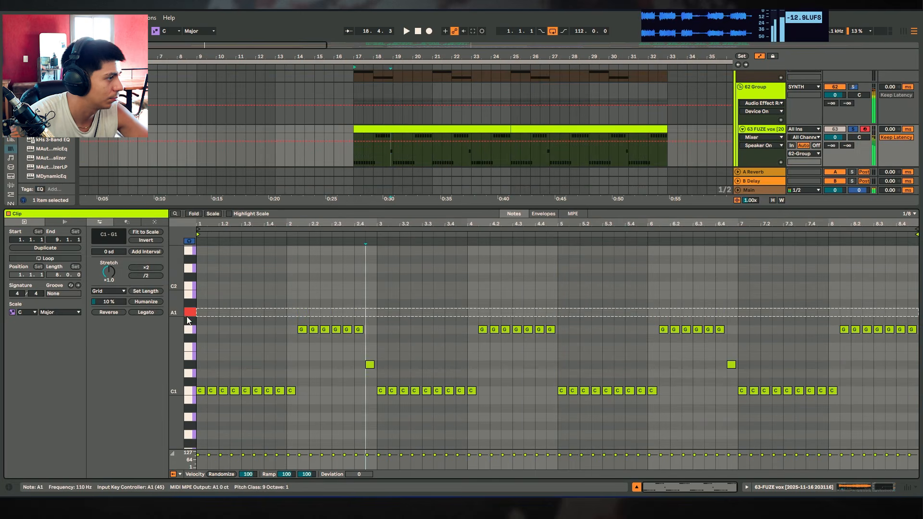
click(189, 330)
click(189, 323)
click(189, 364)
double_click(190, 380)
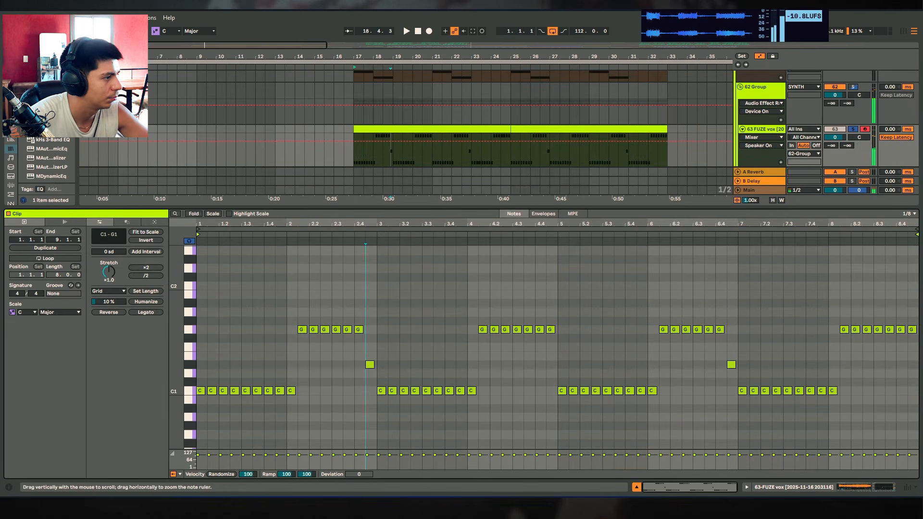
click(190, 361)
drag(190, 362, 190, 367)
click(188, 403)
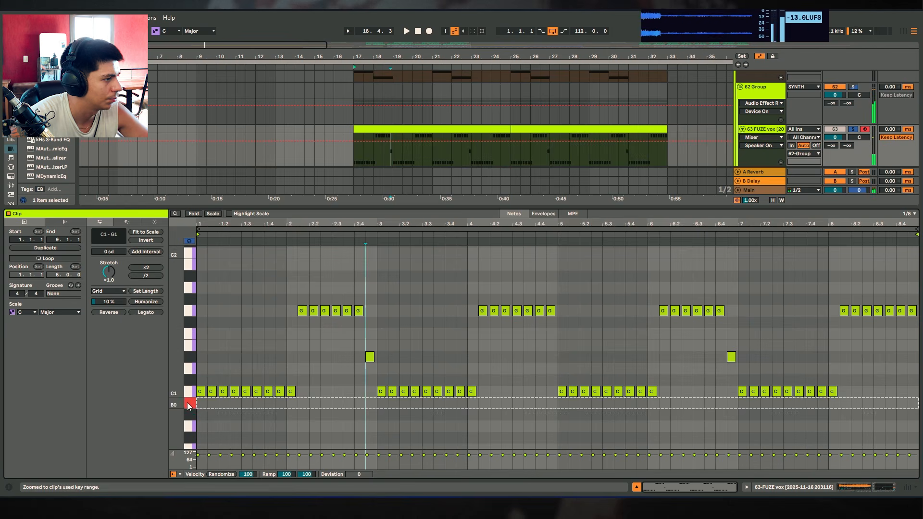
Switch from the note editor back to the devices and show the 62 Group's effect chain.
click(840, 490)
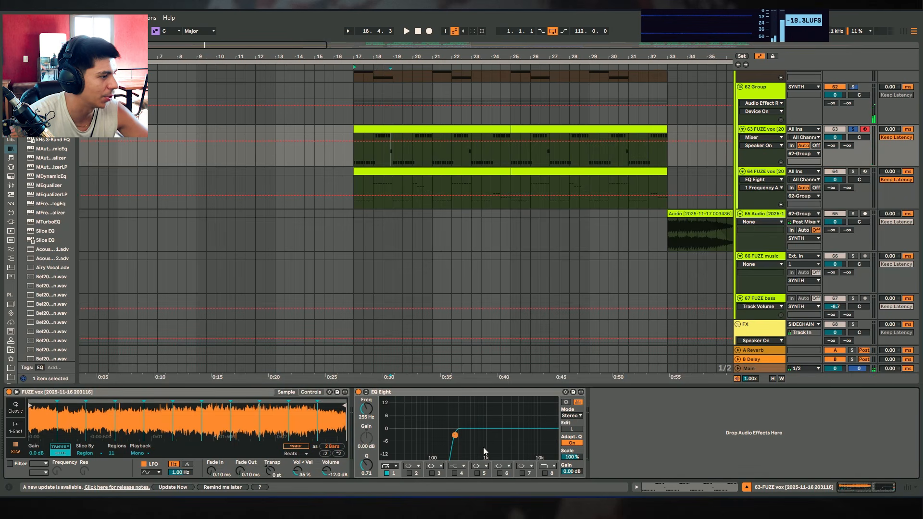
scroll(788, 233, up, 3)
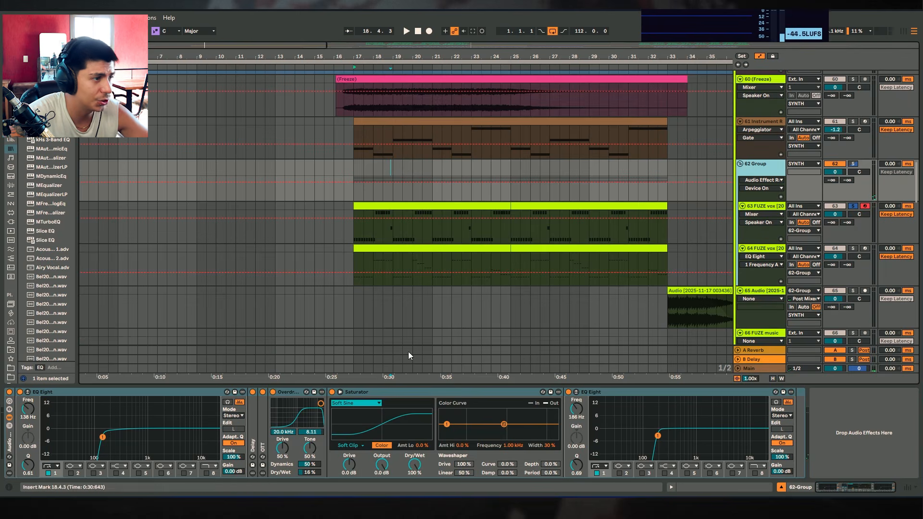
click(390, 168)
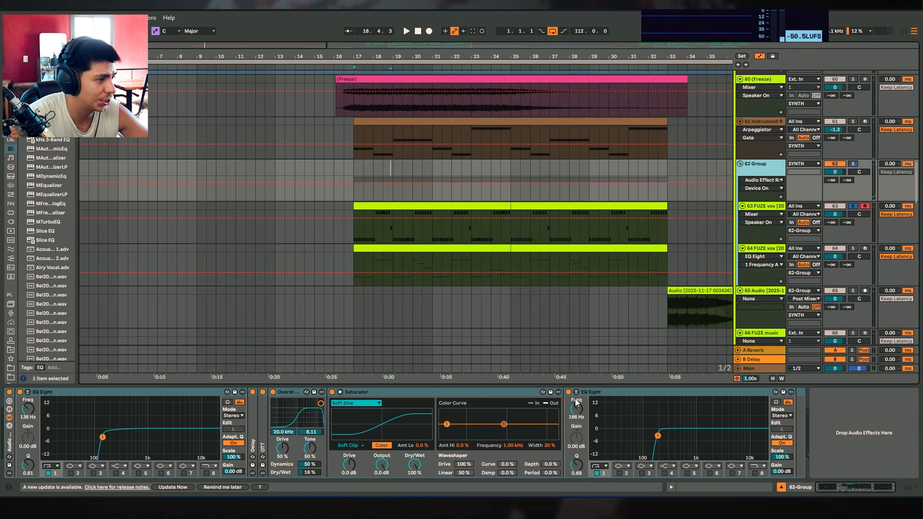
Select track 63's first clip, play it soloed from bar 17 with the timeline enlarged, and stop playback.
click(410, 207)
key(space)
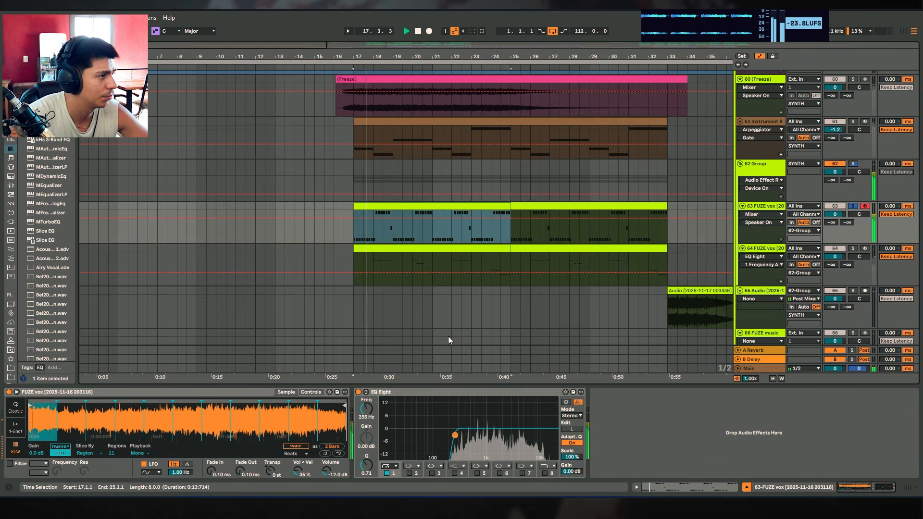
key(plus)
drag(398, 56, 367, 47)
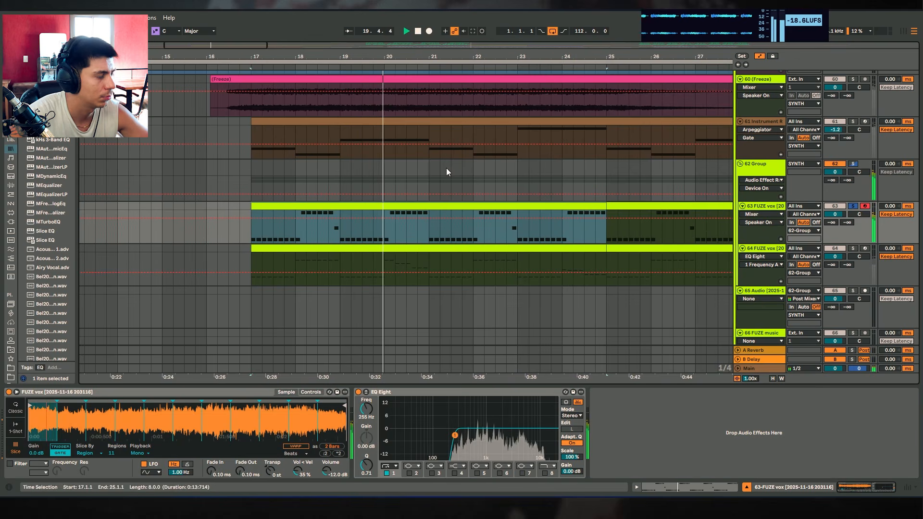
key(space)
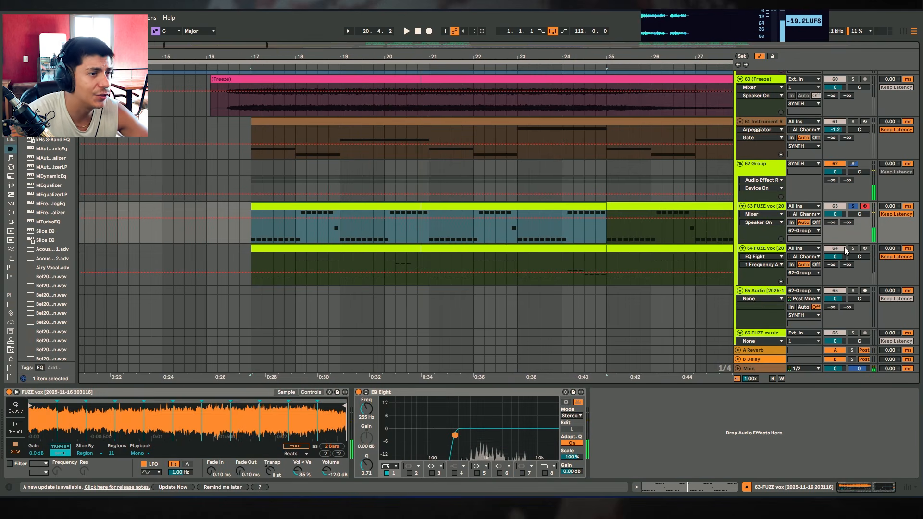
Solo track 64 FUZE vox, play it from bar 17, switch the solo back to track 63, and stop playback.
click(767, 248)
click(767, 207)
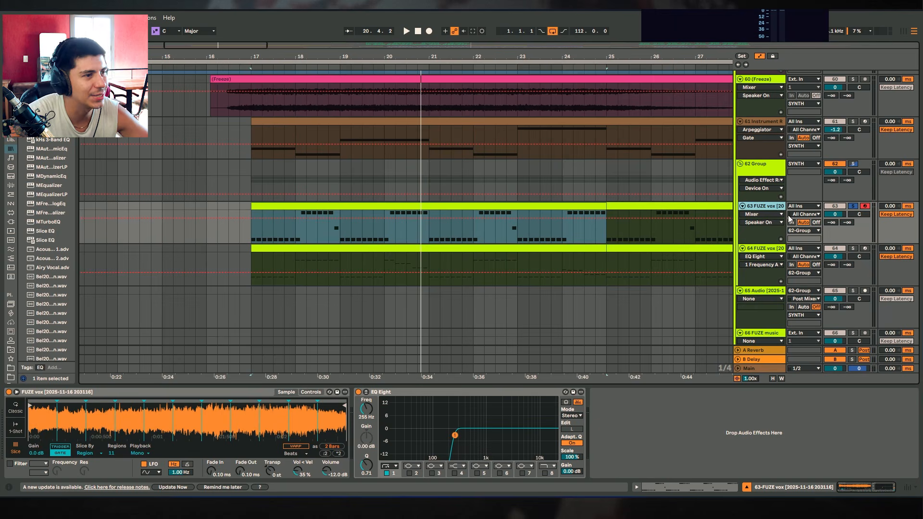
click(766, 248)
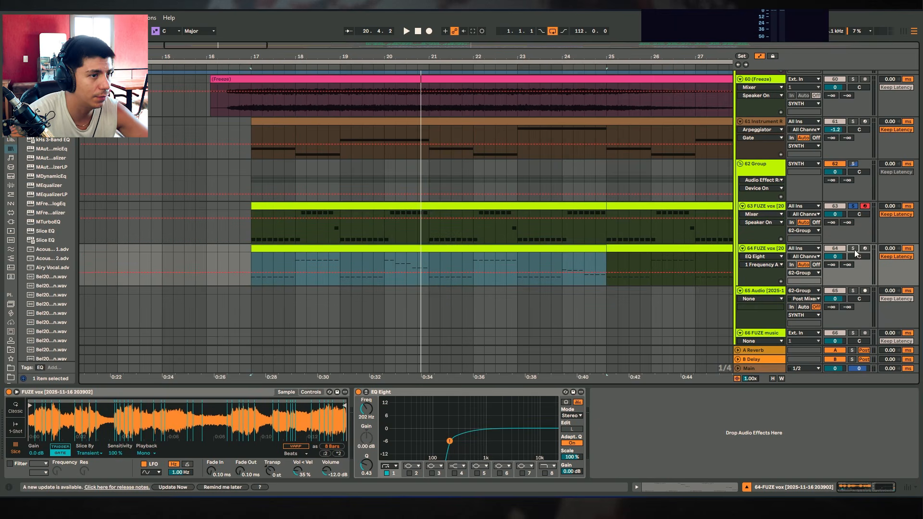
key(space)
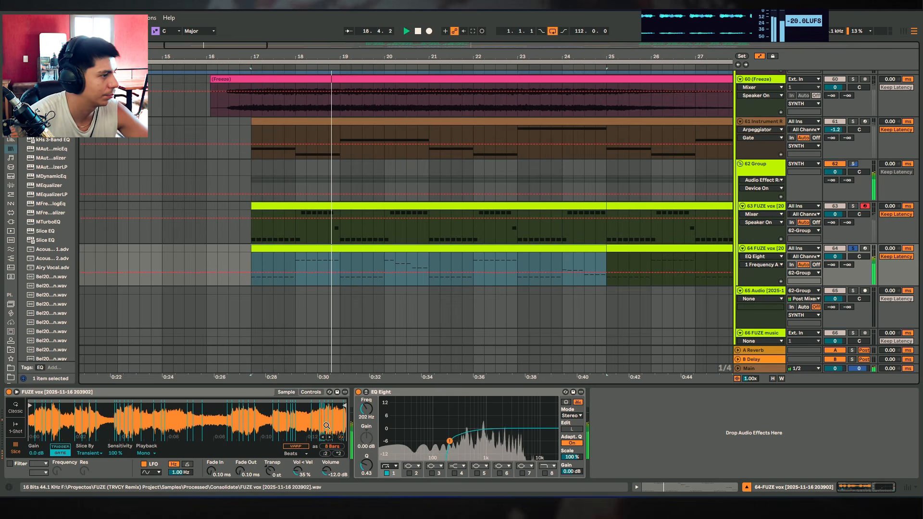
click(853, 206)
key(space)
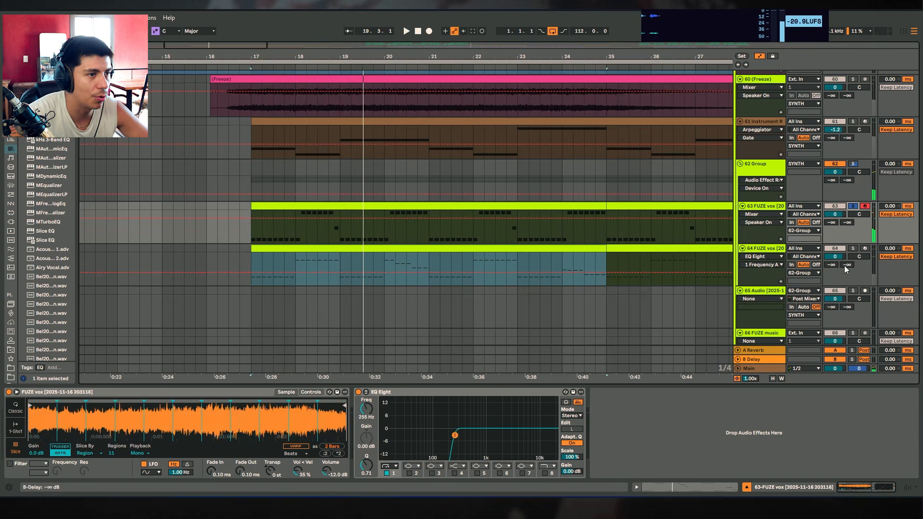
Play tracks 63 and 64 soloed together, stop playback, and select and solo the whole 62 Group.
key(space)
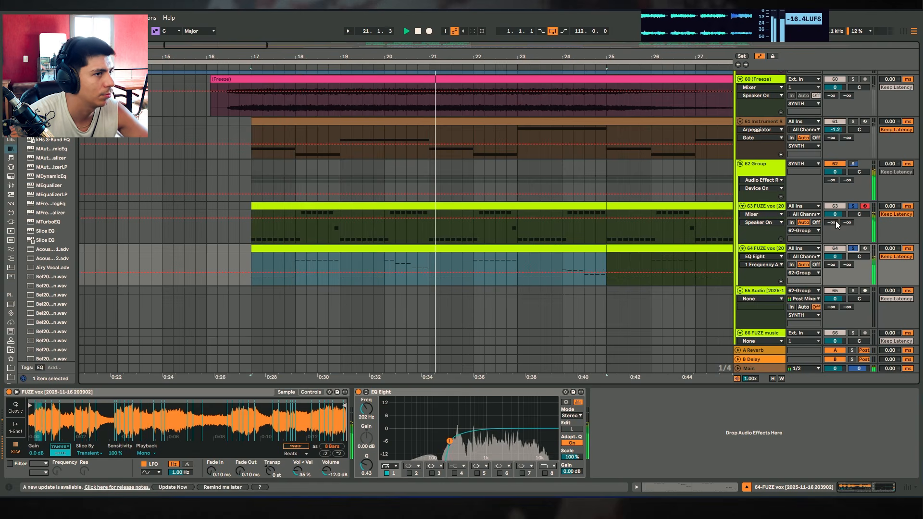
click(810, 176)
click(769, 167)
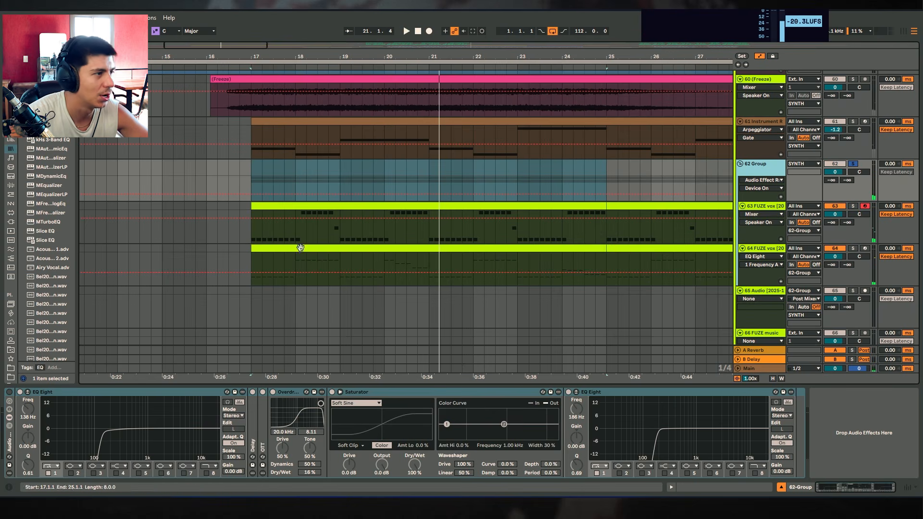
Play the 62 Group from bar 17 with its Audio Effect Rack bypassed, first soloed and then with the full mix.
click(8, 395)
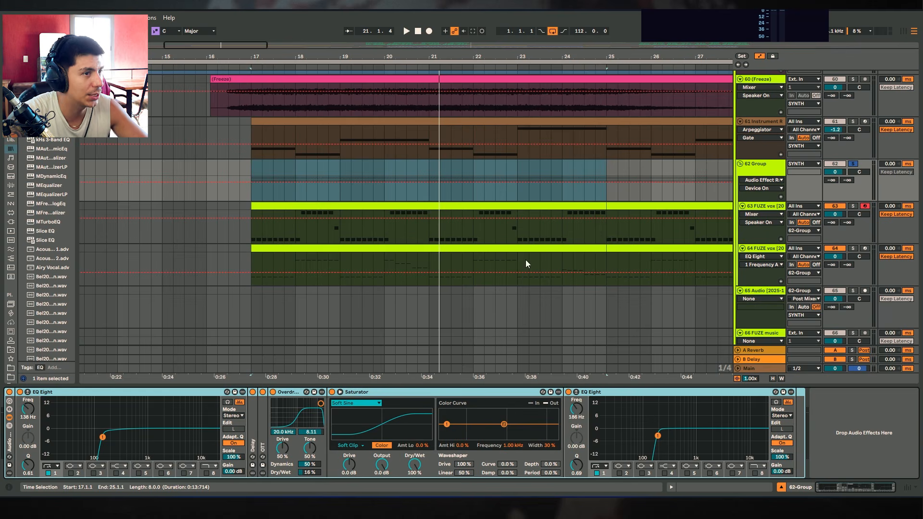
key(space)
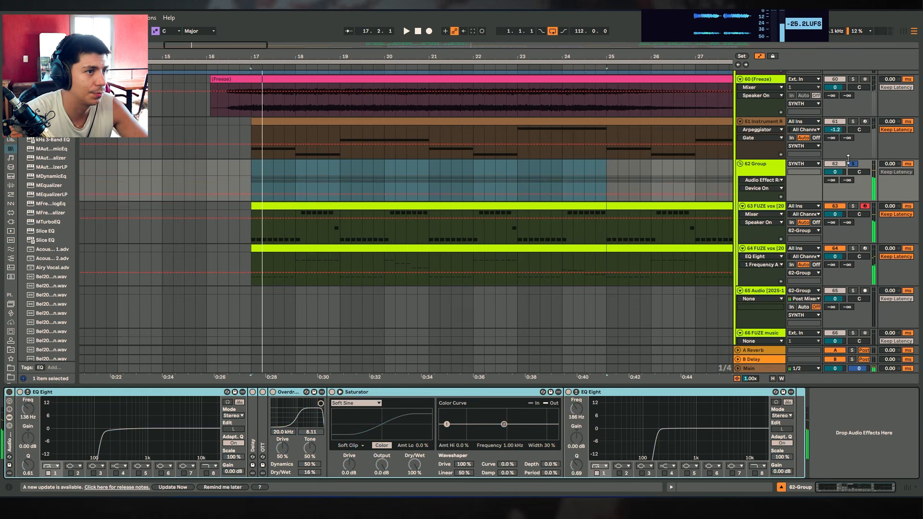
click(852, 164)
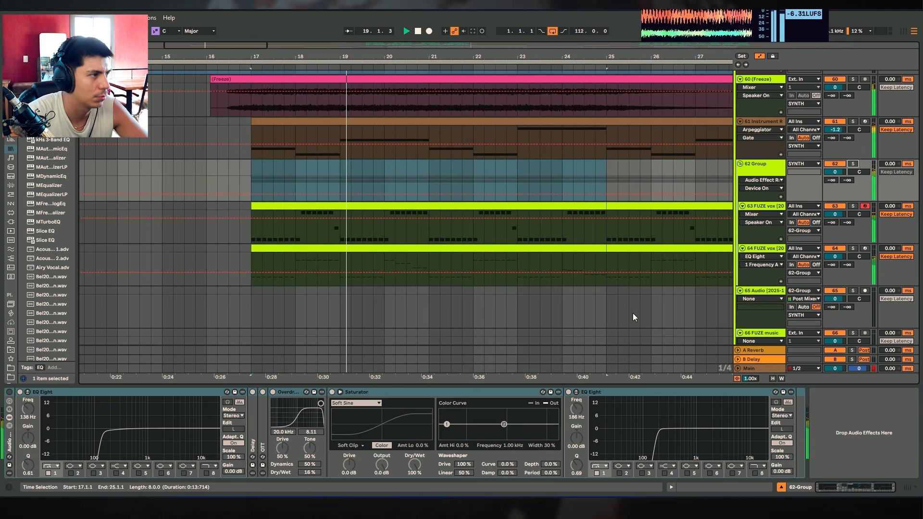
key(space)
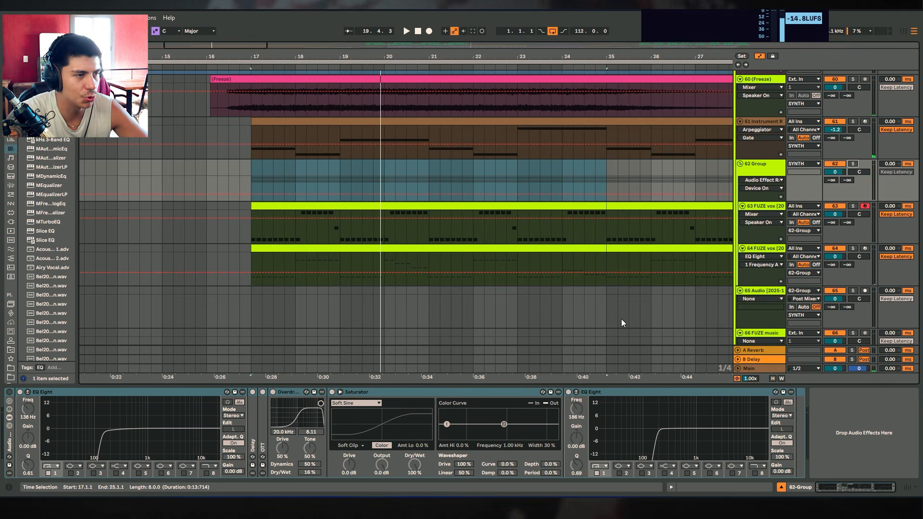
Turn the 62 Group's Audio Effect Rack back on and unfold its Delay device.
click(9, 392)
double_click(252, 423)
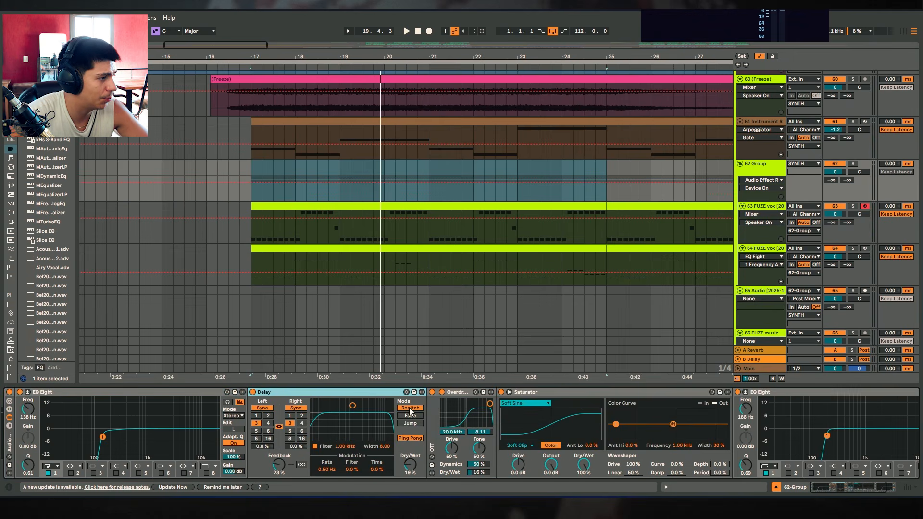
Unfold the OTT device and view the rest of the 62 Group's chain through Overdrive, Saturator and the second EQ Eight.
double_click(432, 440)
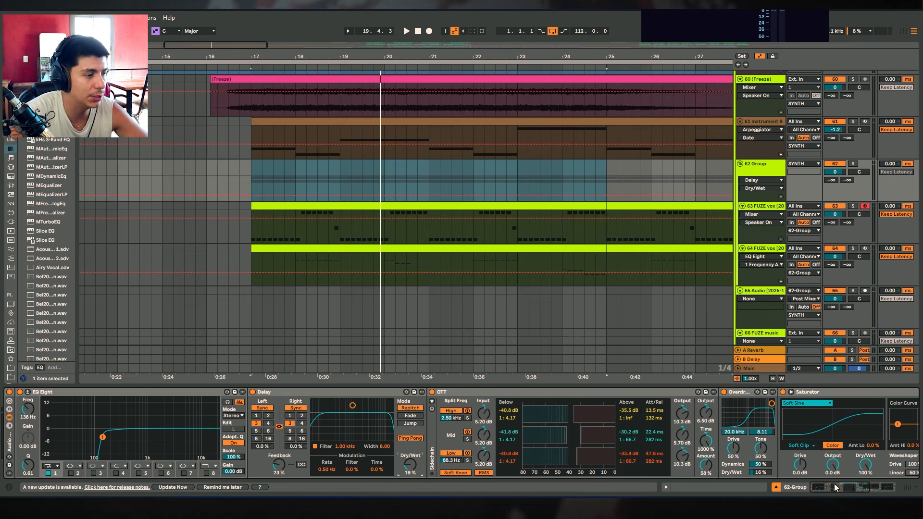
drag(835, 488, 850, 488)
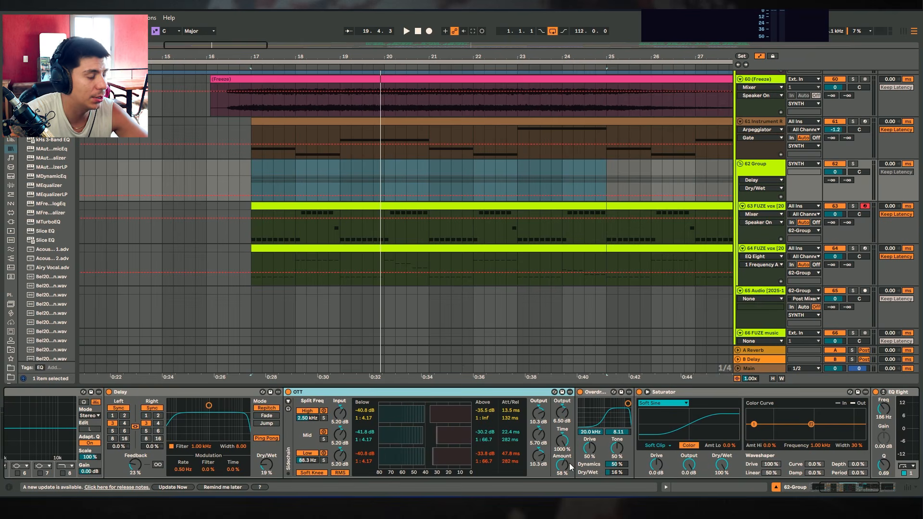
drag(833, 490, 848, 492)
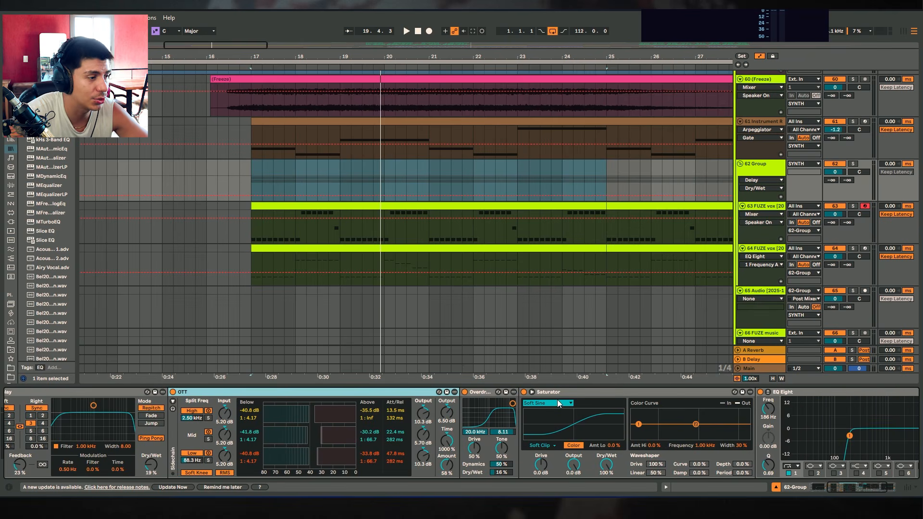
Select and solo the 62 Group.
click(852, 206)
click(756, 163)
click(852, 164)
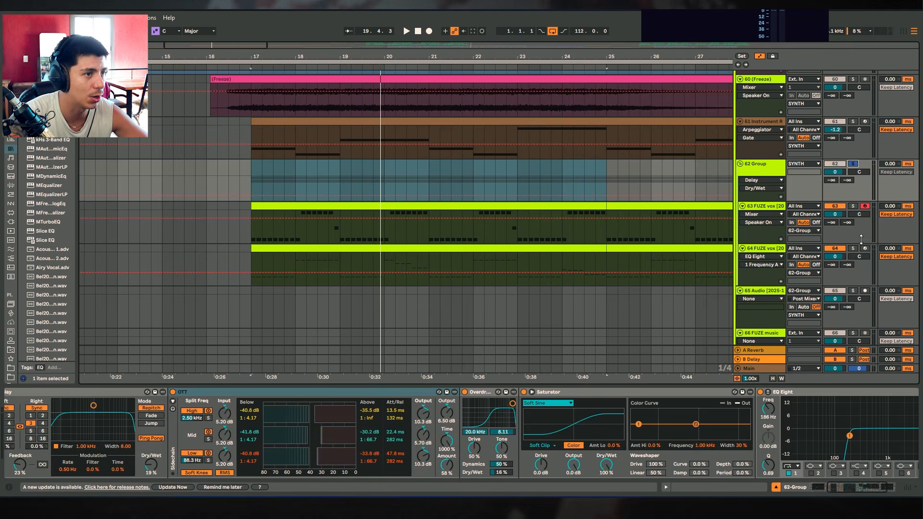
Fold the Delay and OTT devices and turn off Delay, OTT, Overdrive and Saturator in the 62 Group's rack.
double_click(336, 392)
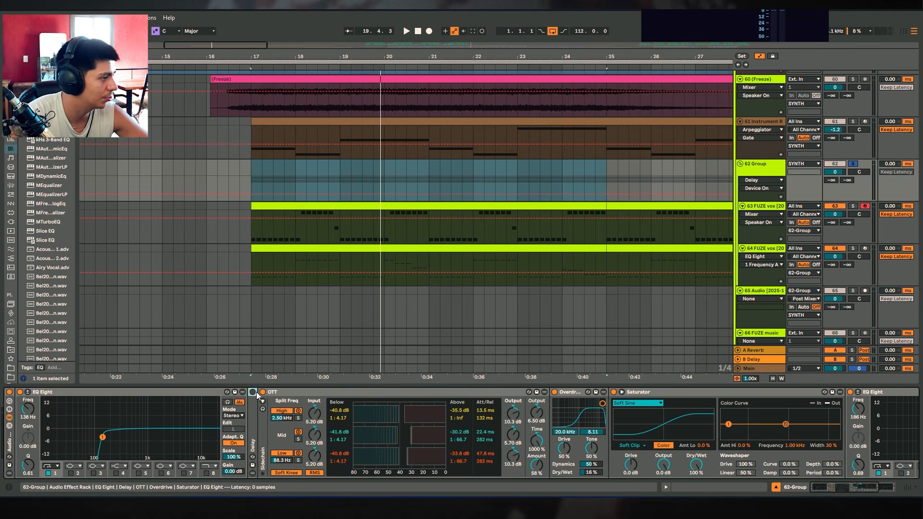
double_click(288, 391)
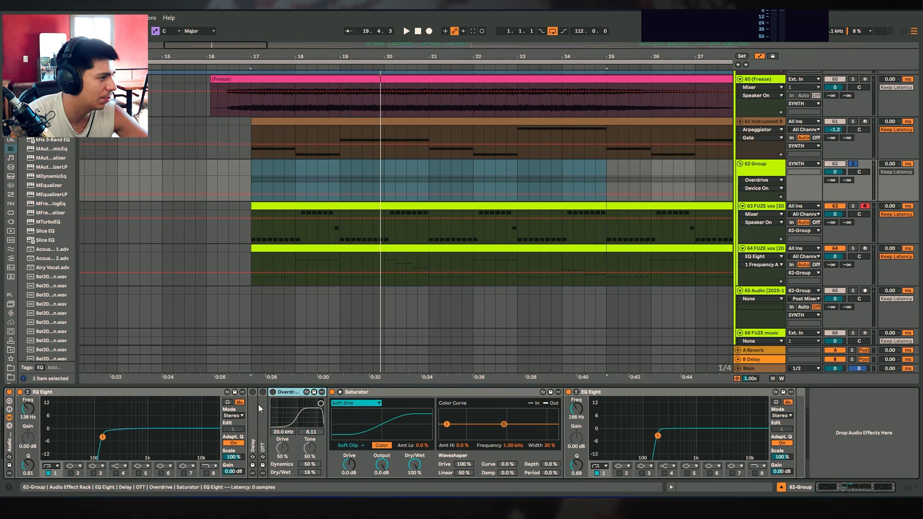
click(263, 392)
click(331, 392)
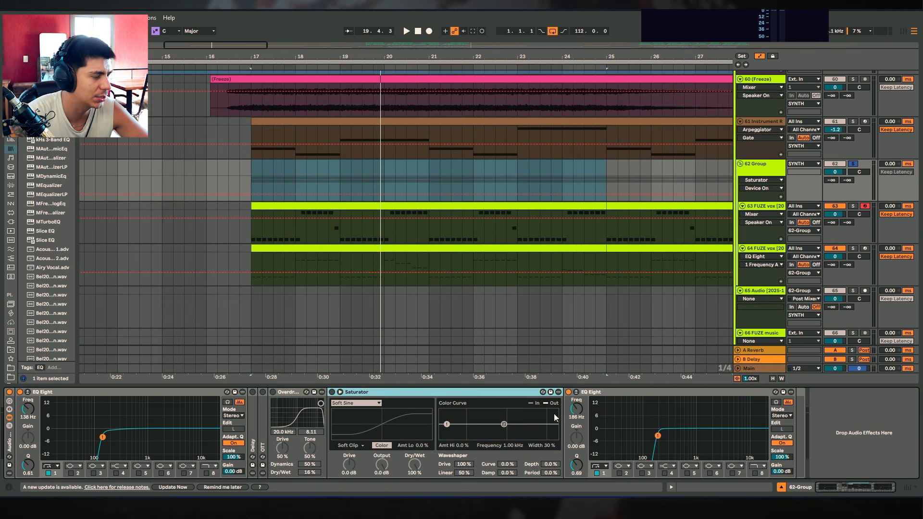
Play the soloed group from bar 17, toggling the first EQ Eight off and on and turning Delay and OTT back on.
key(space)
click(21, 392)
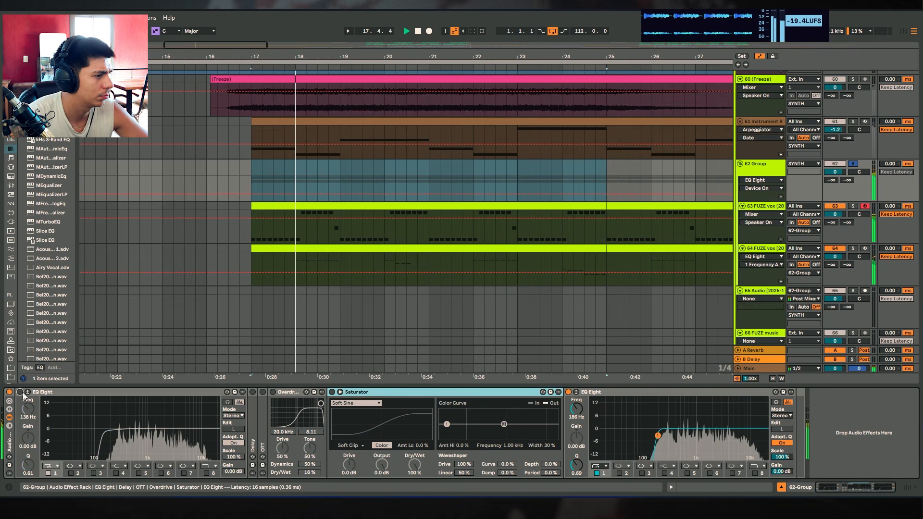
click(22, 392)
click(252, 392)
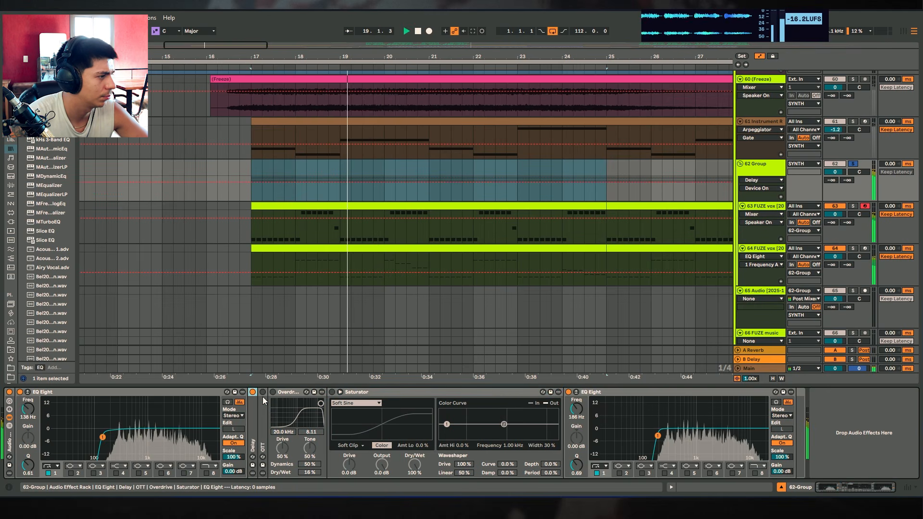
click(263, 394)
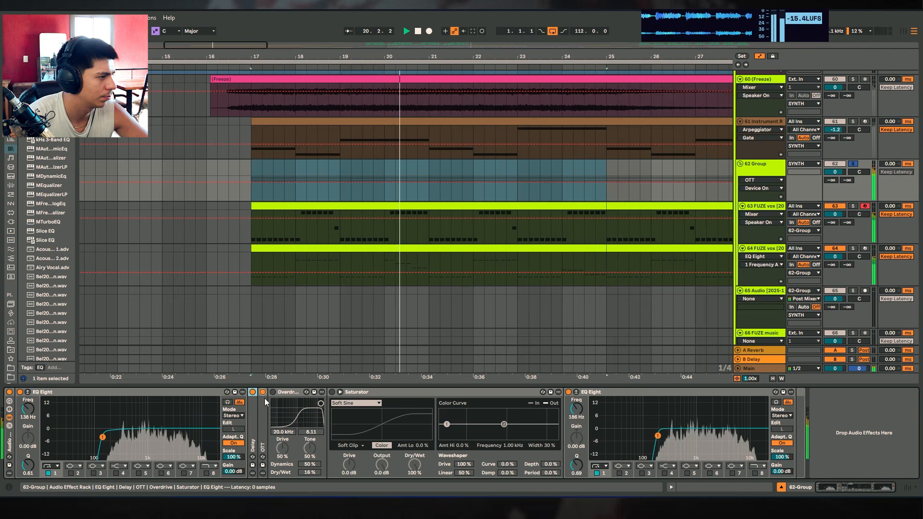
Replay the group from bar 17 with Overdrive and Saturator turned back on, and compare it with the whole Audio Effect Rack bypassed.
key(space)
click(272, 391)
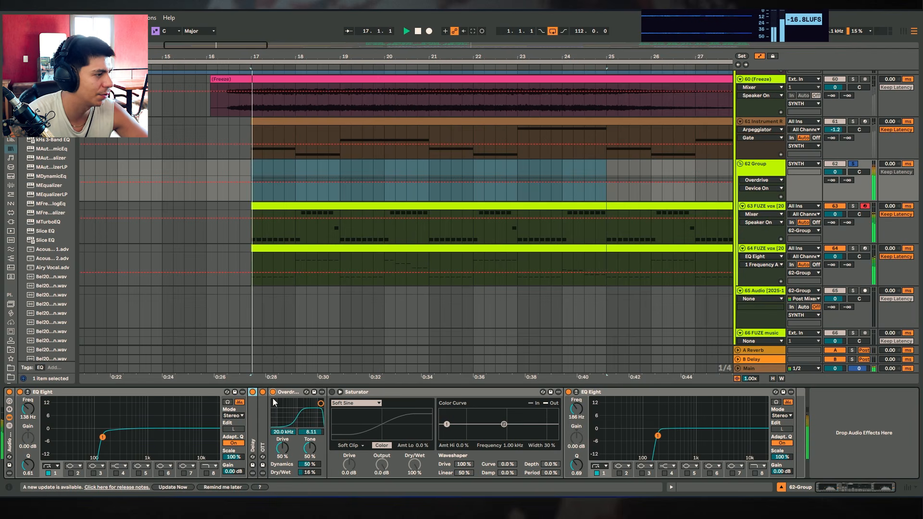
key(space)
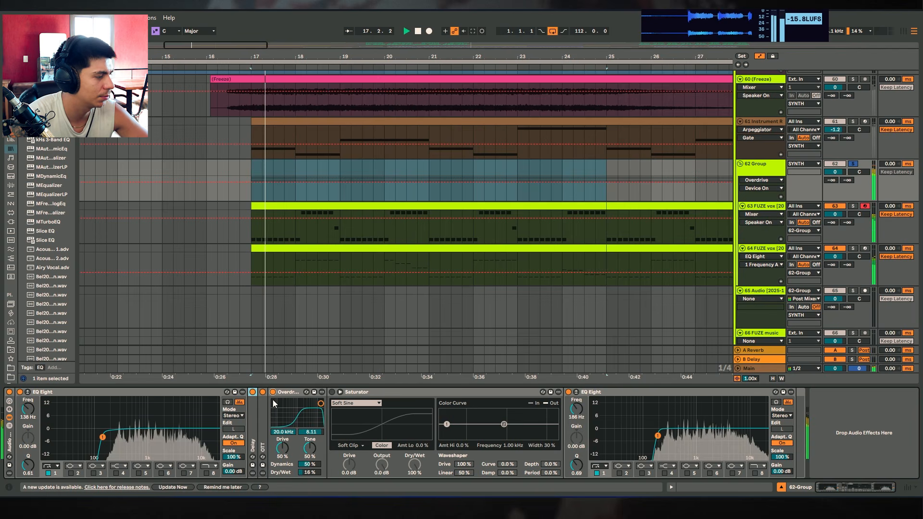
click(340, 392)
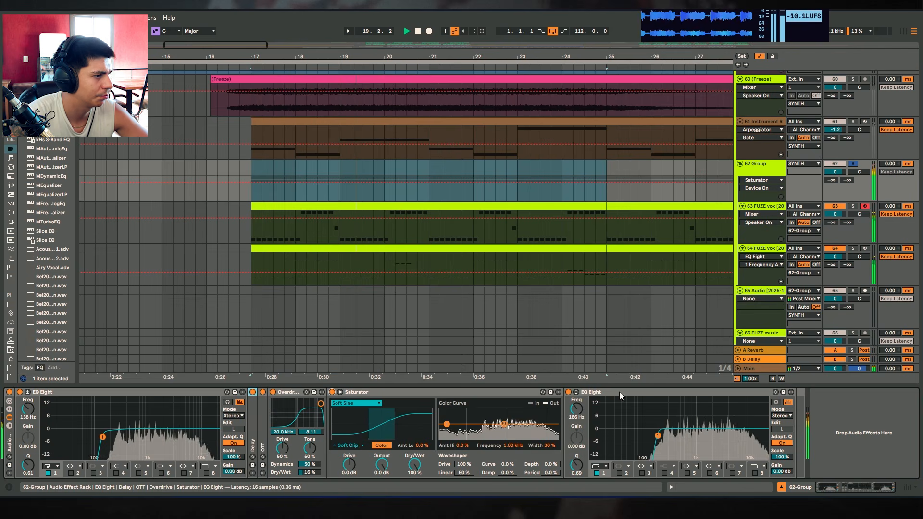
click(8, 392)
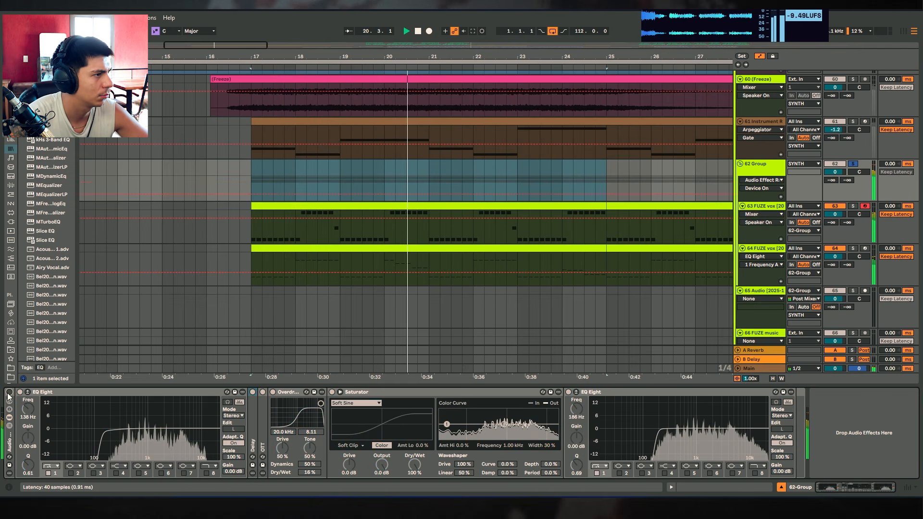
click(8, 392)
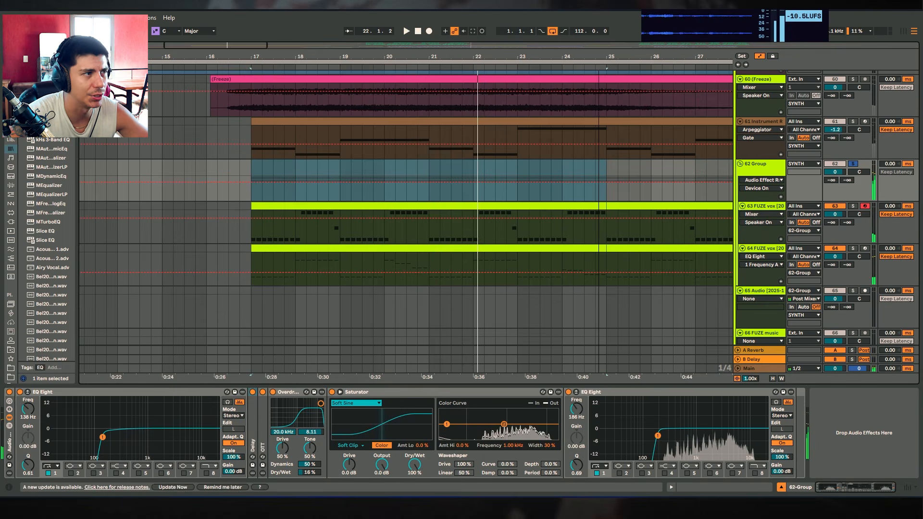
Hide the device view and place the insert marker on track 65 Audio at the start of its clip at bar 33.
key(minus)
click(781, 488)
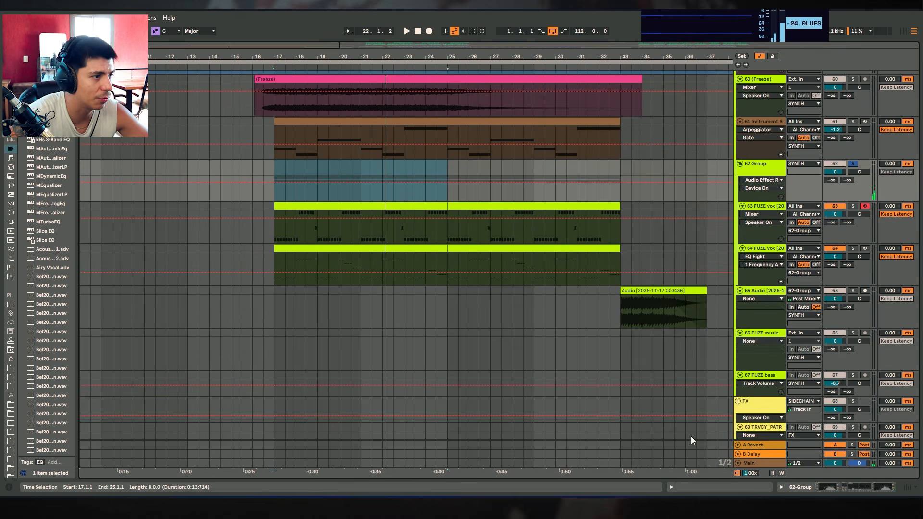
scroll(639, 363, down, 10)
scroll(618, 264, down, 10)
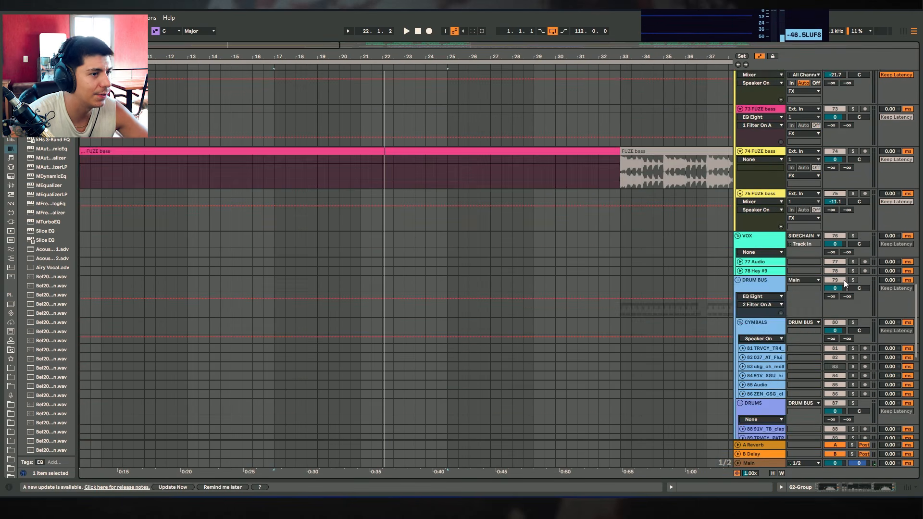
drag(916, 327, 865, 219)
click(627, 266)
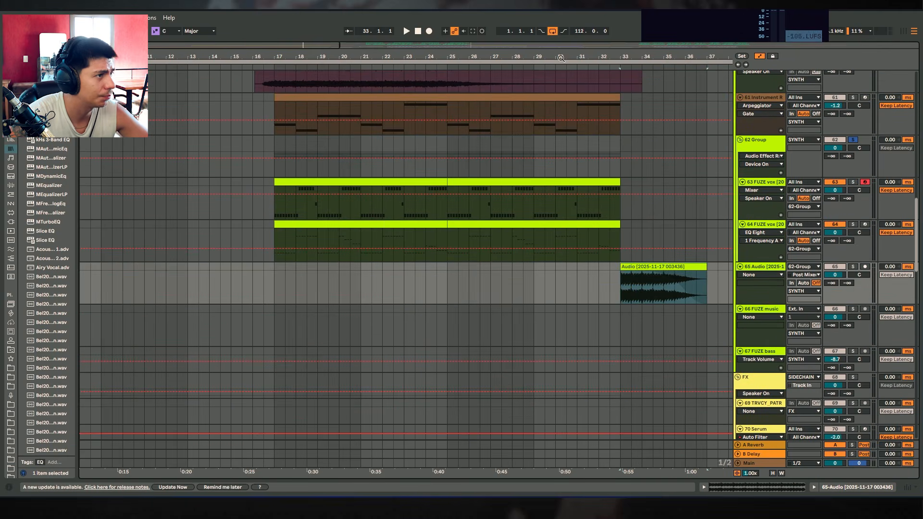
Unsolo the 62 Group and play the full mix from 16.3.1, just before the FUZE vox clips.
drag(561, 59, 561, 48)
scroll(673, 169, up, 2)
click(853, 198)
click(332, 205)
key(space)
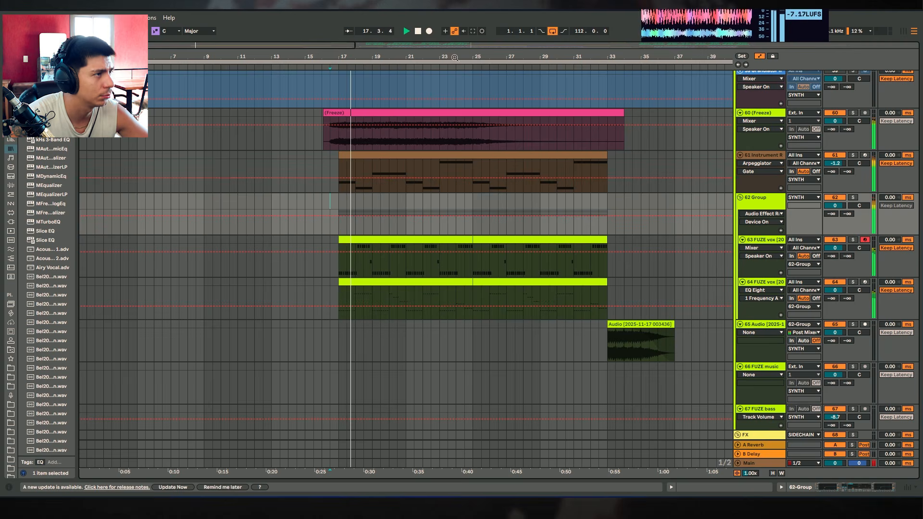
drag(454, 56, 434, 51)
scroll(448, 244, down, 3)
scroll(446, 241, up, 2)
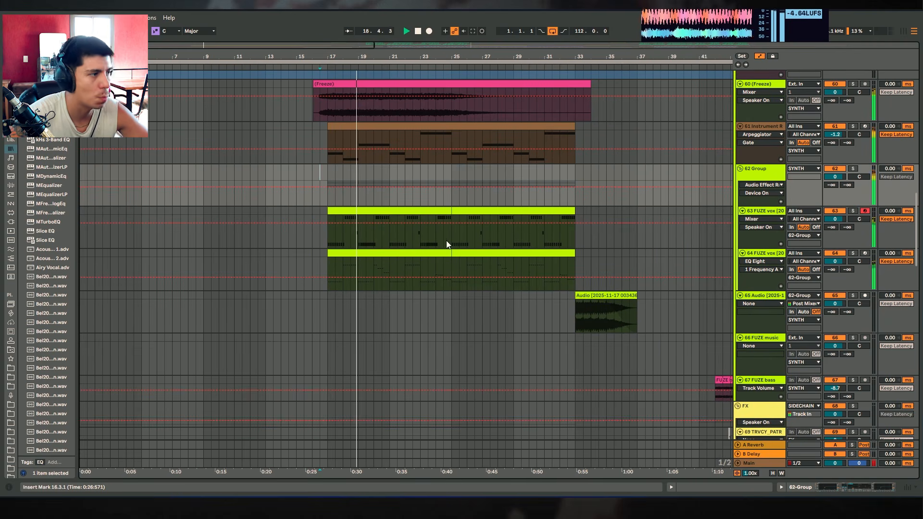
scroll(414, 242, down, 1)
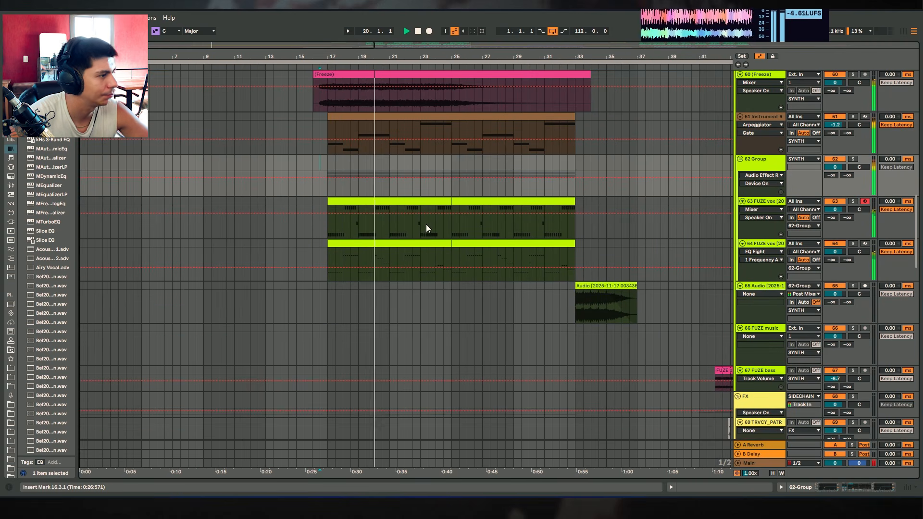
Place the insert marker at bar 25, solo track 104 FUZE percs during playback, and stop.
click(457, 253)
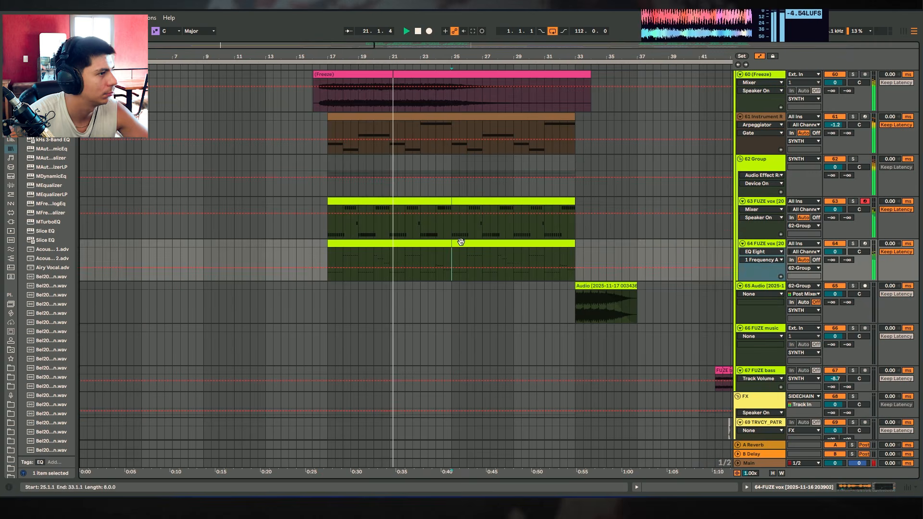
scroll(482, 259, up, 3)
scroll(486, 264, down, 15)
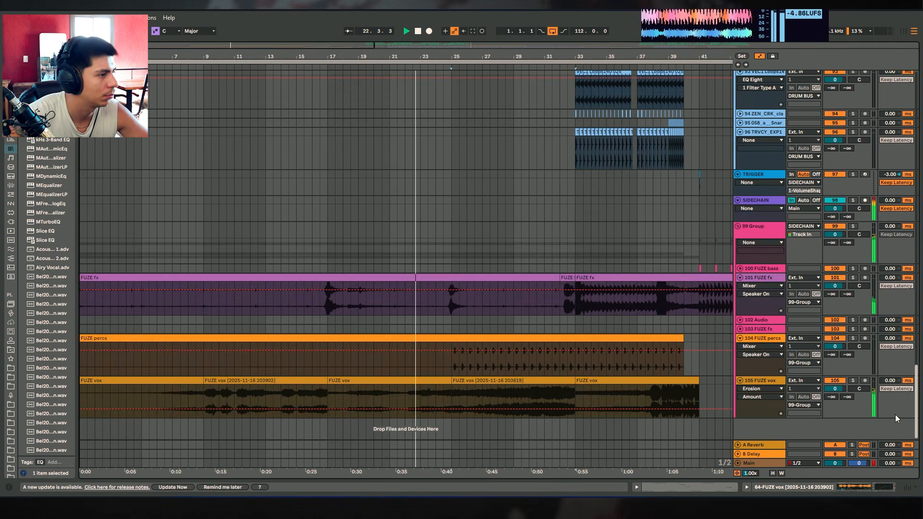
click(852, 338)
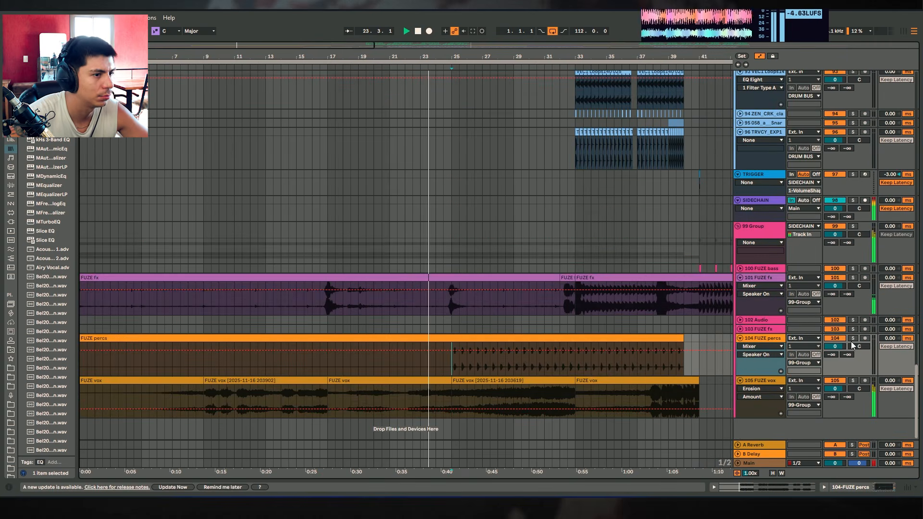
key(space)
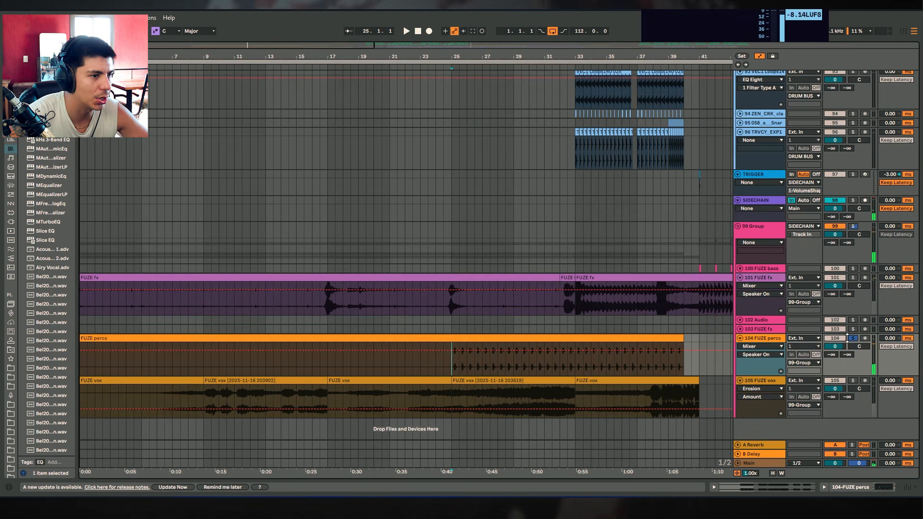
Unsolo track 104, play the full mix from bar 25, and highlight bars 24 to 33 of the FUZE percs clip.
click(853, 338)
key(space)
drag(436, 364, 570, 349)
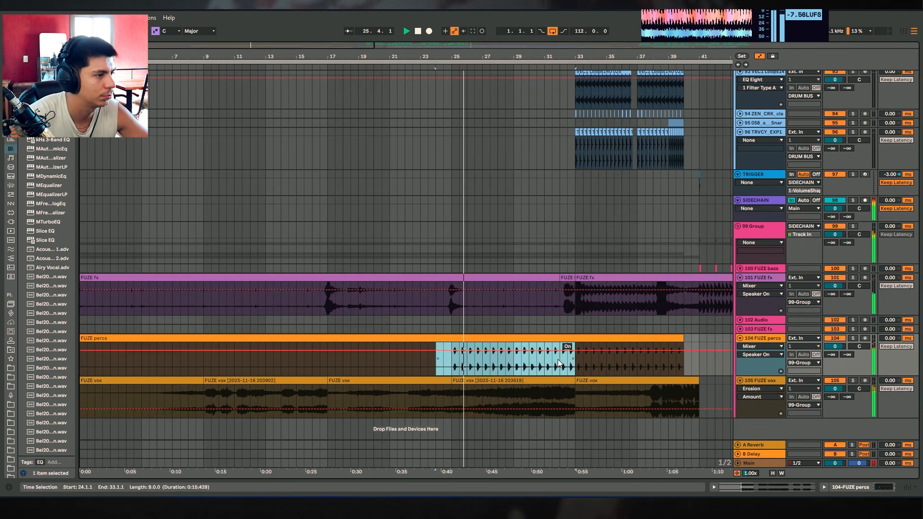
click(474, 364)
Look over the FX, 62 Group, SYNTH and BASS tracks around bars 17 to 33 while the full mix plays, and stop at bar 31.
scroll(466, 128, right, 3)
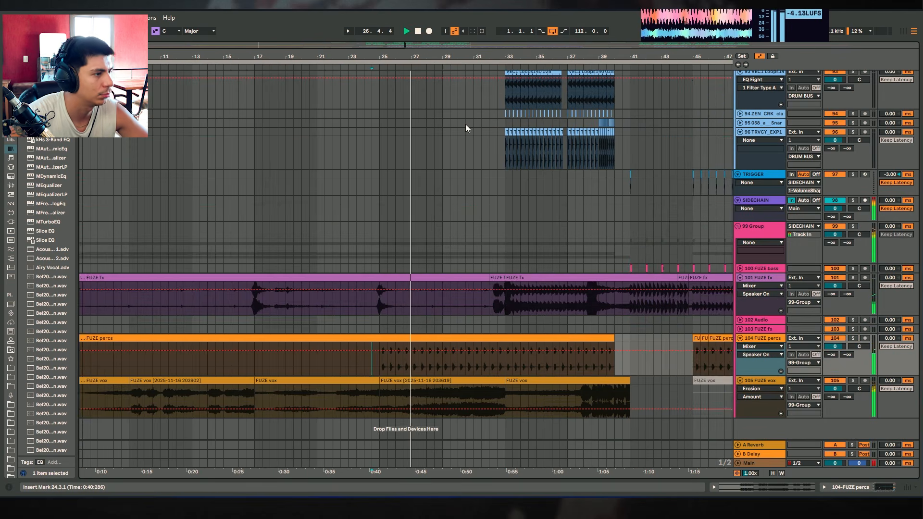
scroll(457, 268, up, 10)
scroll(483, 270, up, 10)
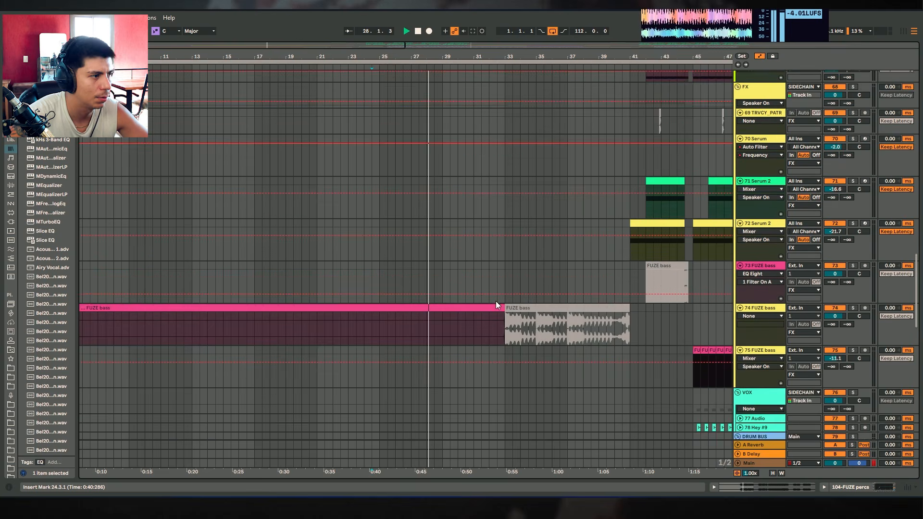
scroll(509, 281, up, 10)
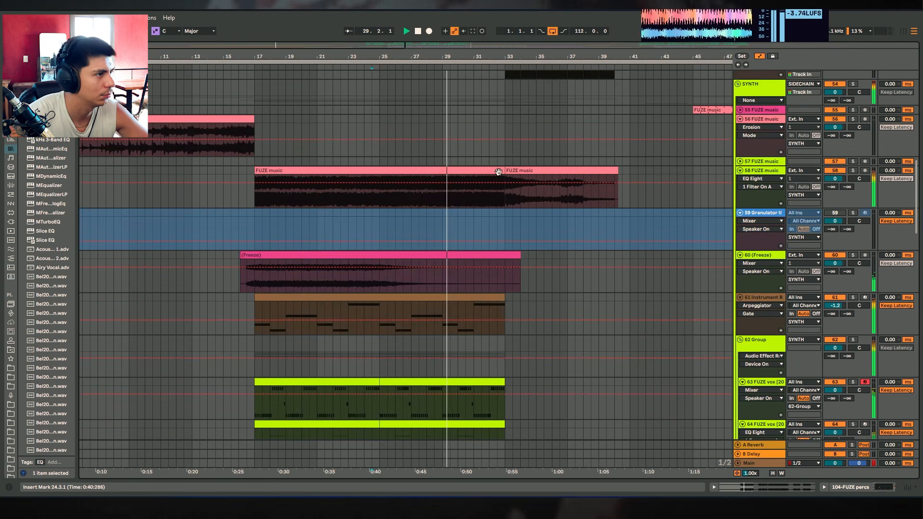
scroll(484, 229, up, 6)
scroll(484, 229, up, 3)
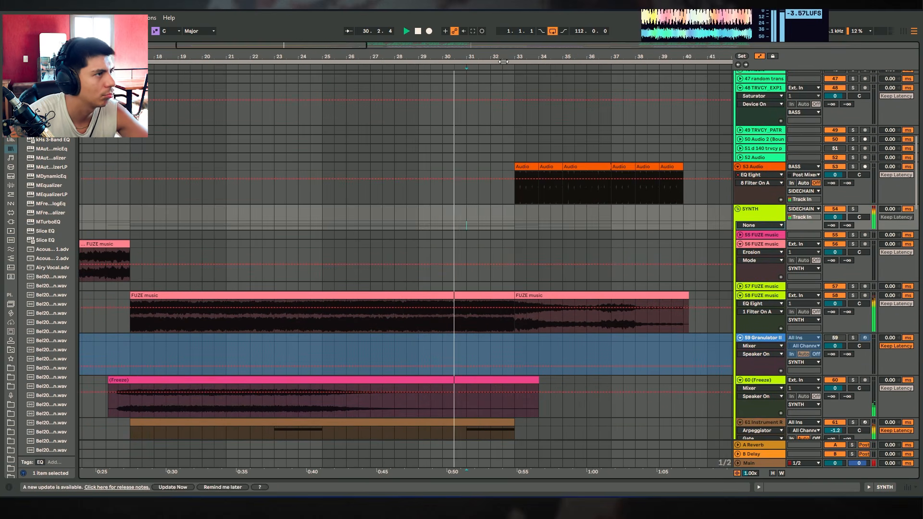
scroll(463, 258, up, 4)
scroll(477, 232, down, 10)
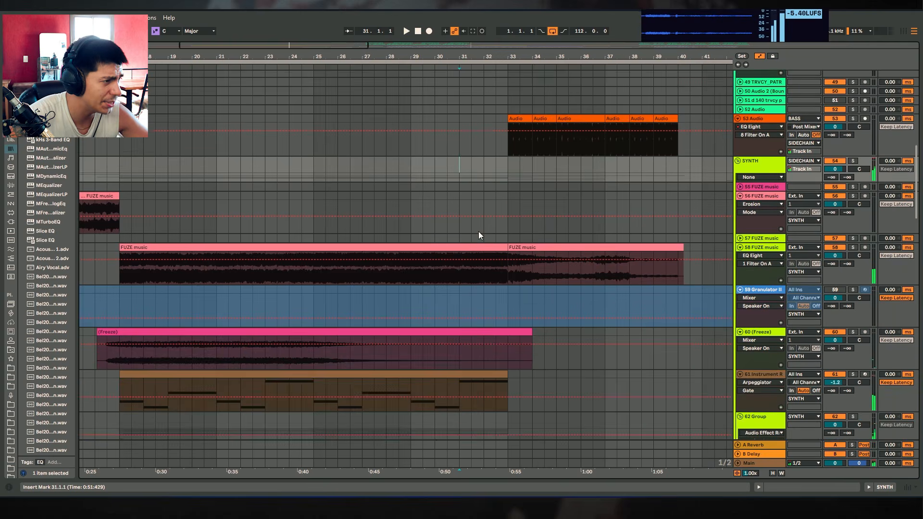
Select bars 17 to 33 of the clip on track 104 FUZE percs.
scroll(503, 210, down, 12)
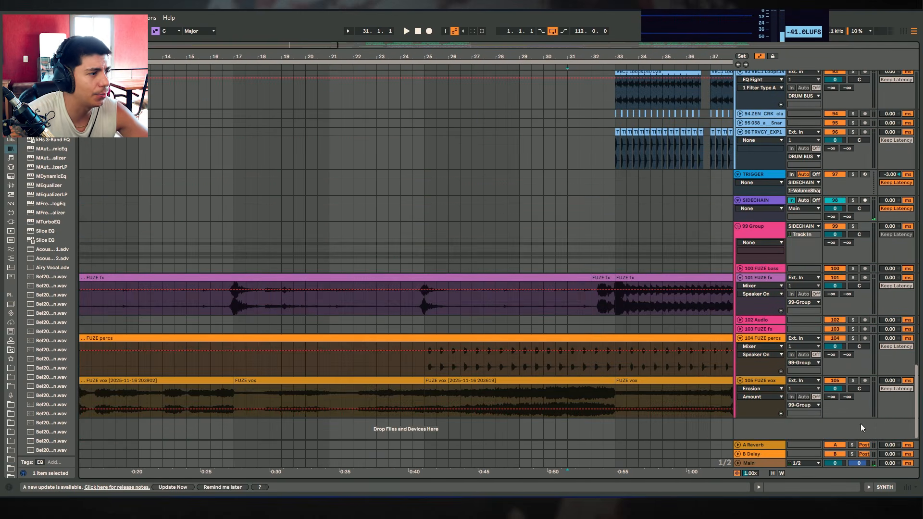
mouse_move(425, 360)
mouse_down()
mouse_move(639, 356)
mouse_move(615, 356)
mouse_up()
mouse_move(585, 58)
mouse_down()
mouse_move(439, 29)
mouse_move(499, 34)
mouse_up()
click(410, 366)
drag(311, 364, 530, 340)
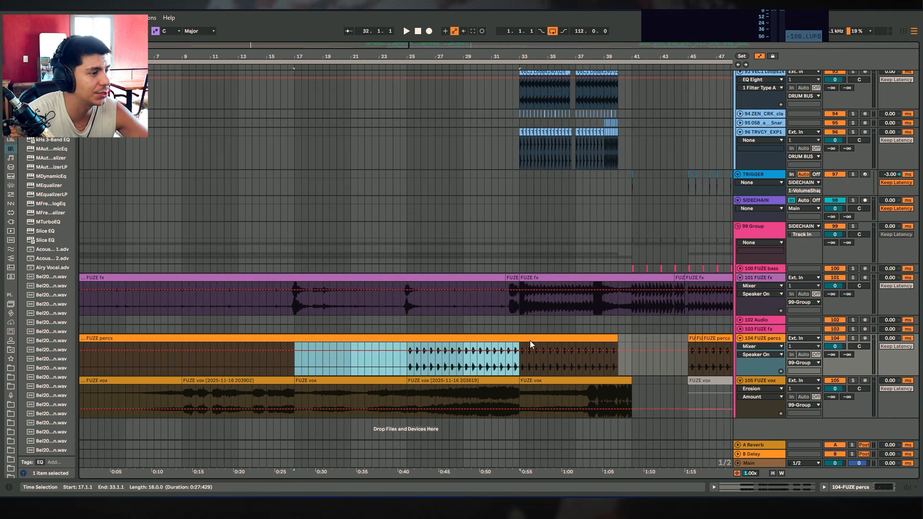
Solo track 105 FUZE vox and play it from bar 24.
click(391, 395)
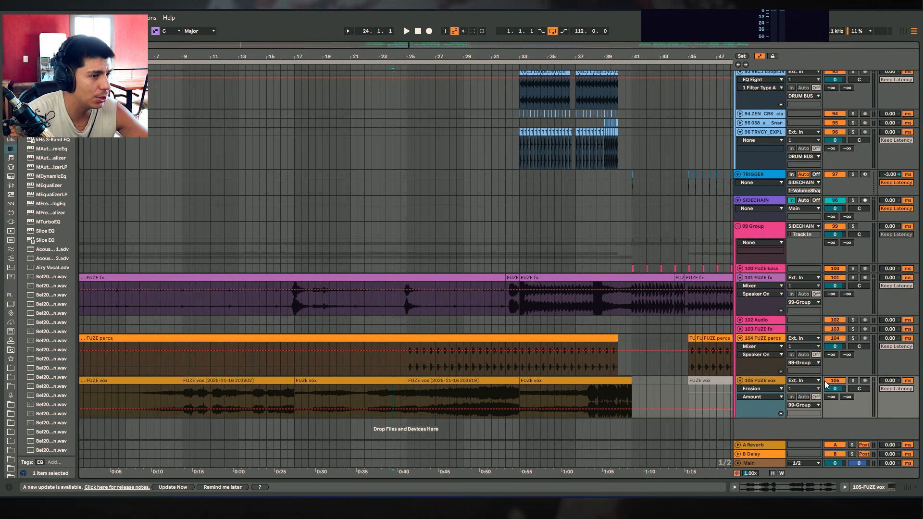
click(853, 381)
key(space)
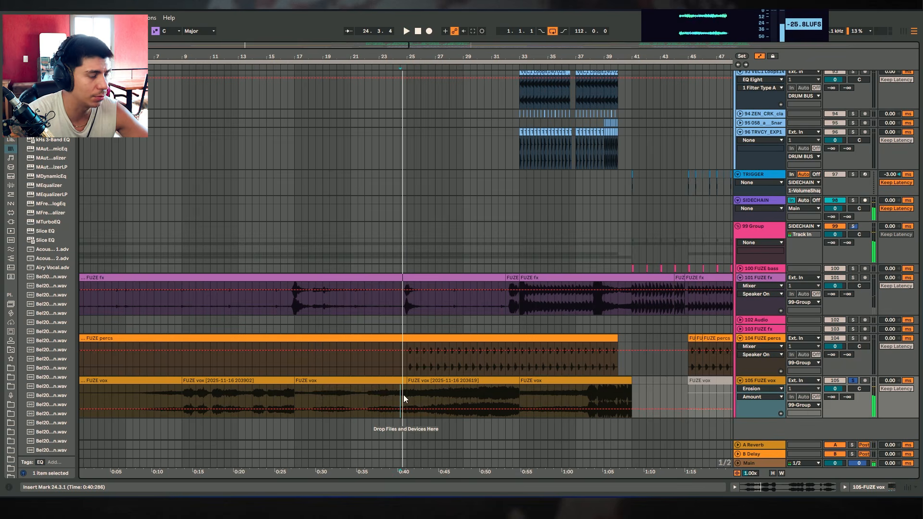
Listen to the soloed track 105 FUZE vox from bars 28, 30, 17 and 28.3 in turn.
click(448, 391)
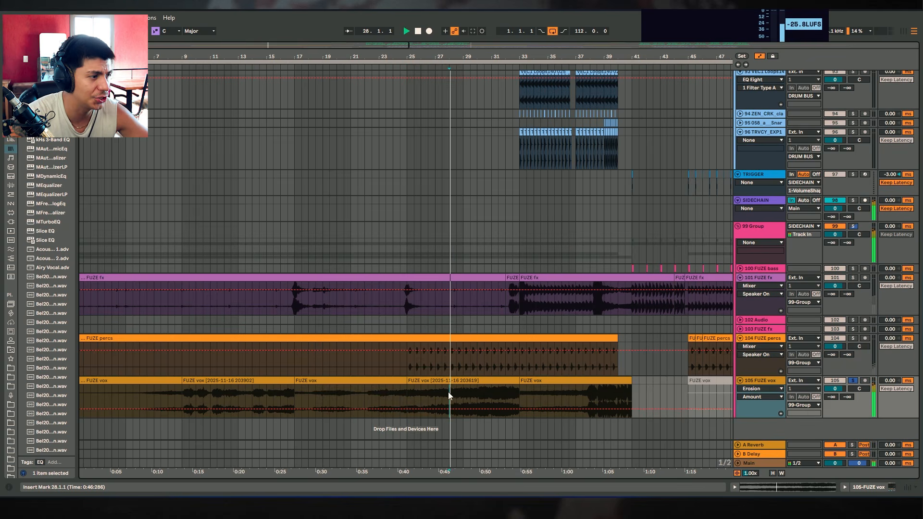
click(476, 397)
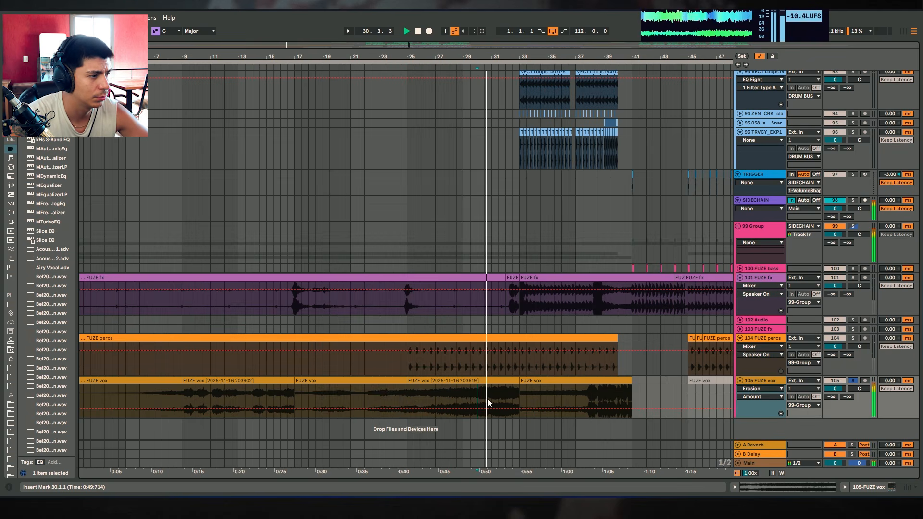
click(295, 397)
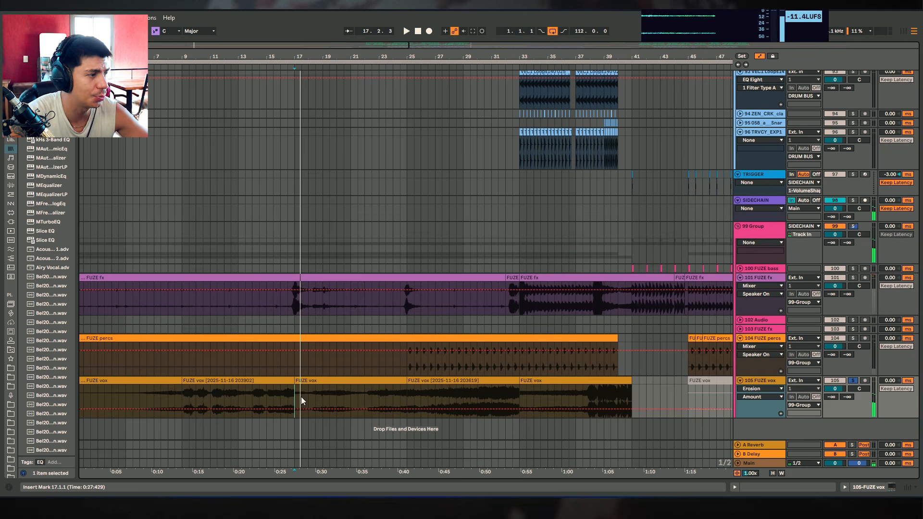
click(456, 396)
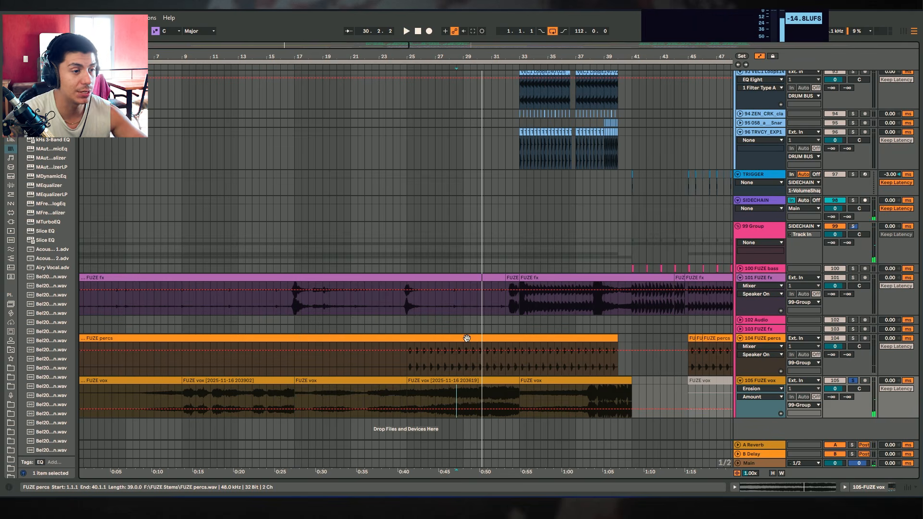
Solo the 99 Group, play it from bar 32, and highlight bars 31 to 37.3 across the FUZE fx, percs and vox tracks.
scroll(481, 340, up, 4)
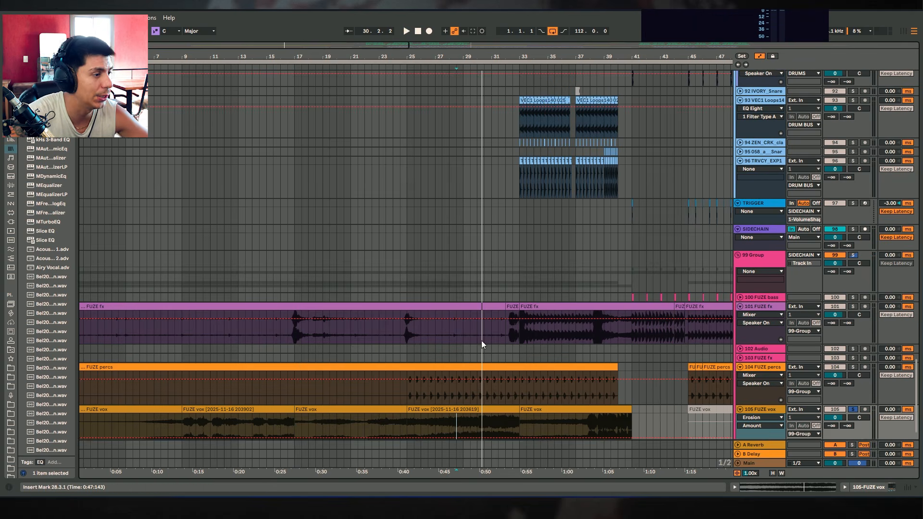
click(504, 306)
key(space)
click(853, 303)
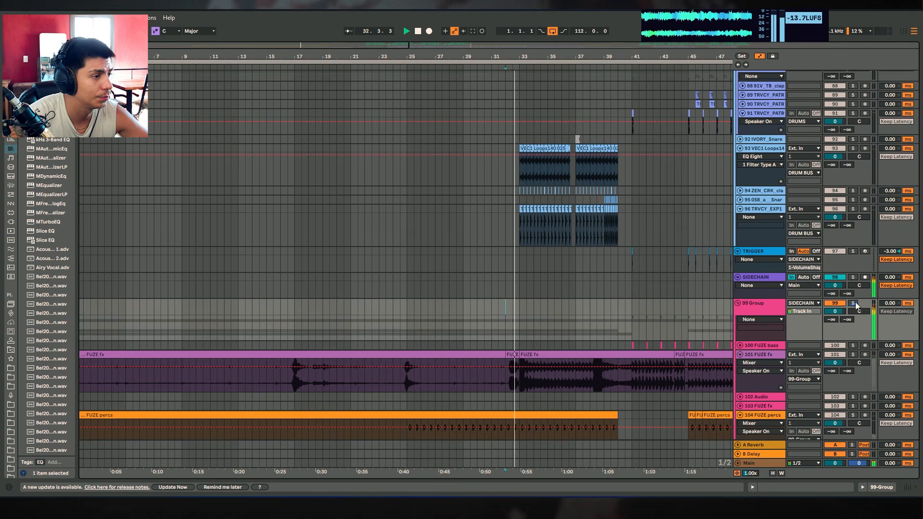
key(space)
scroll(499, 310, down, 4)
drag(494, 306, 589, 403)
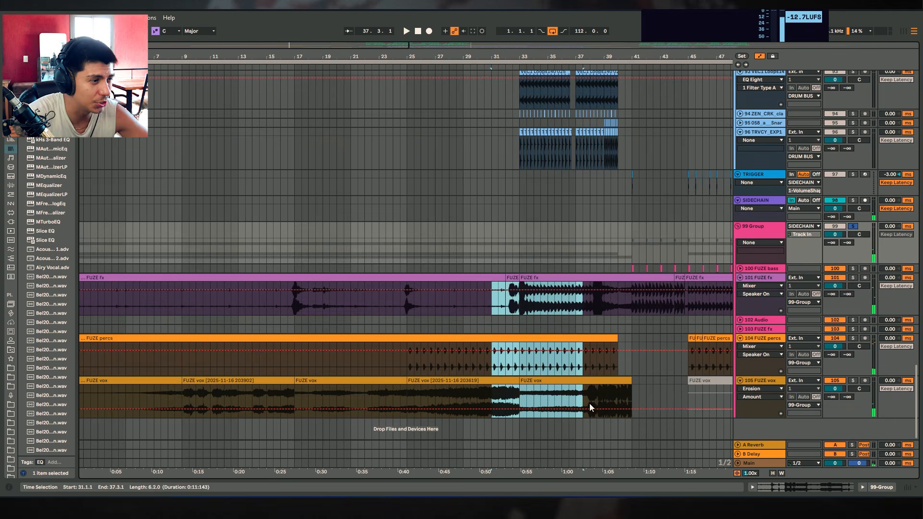
Show the device chains and compare those of the FUZE fx, FUZE percs and FUZE vox tracks by selecting their clips.
click(514, 297)
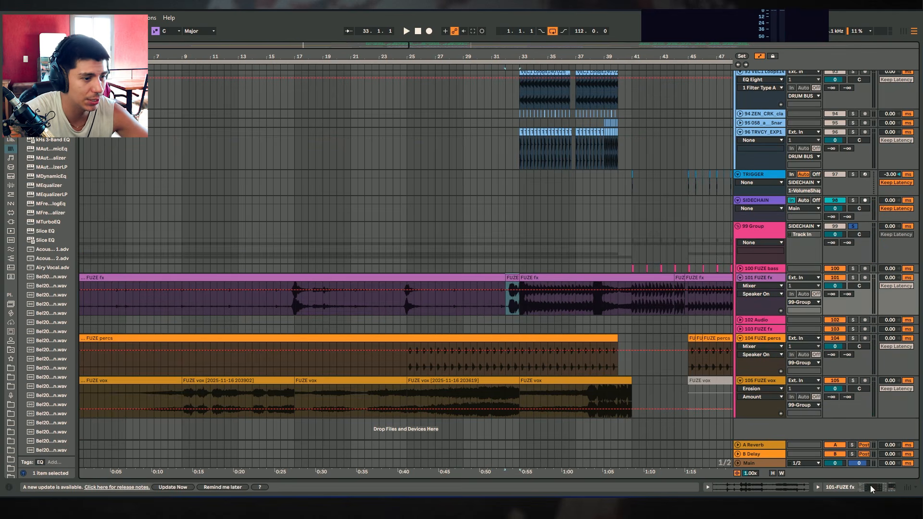
click(870, 489)
scroll(514, 292, down, 3)
click(515, 290)
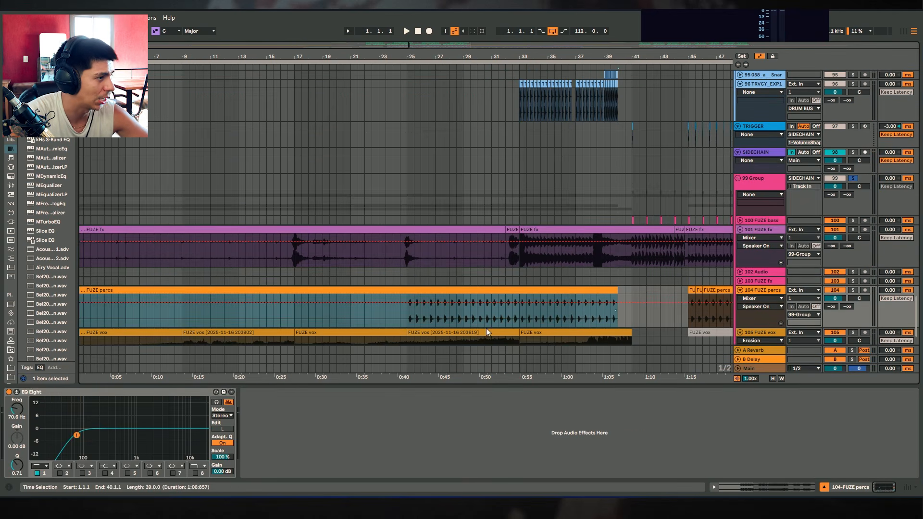
scroll(267, 360, down, 2)
click(494, 294)
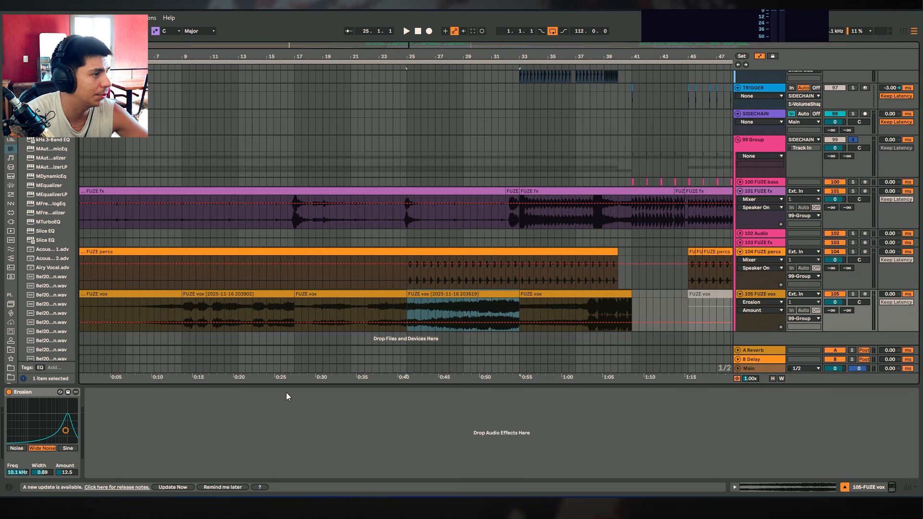
Solo track 105 FUZE vox, play it from bars 25 and 31, and point out its Erosion filter.
click(852, 294)
key(space)
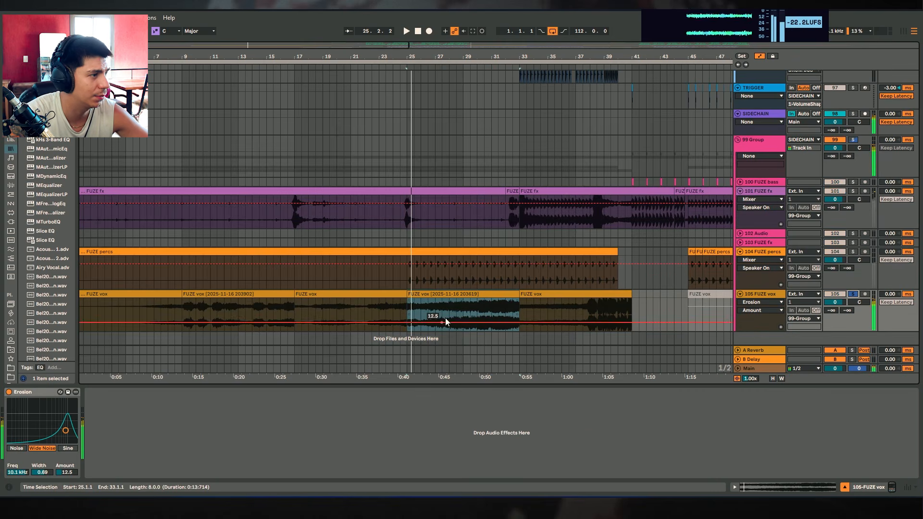
click(488, 312)
key(space)
drag(66, 430, 75, 440)
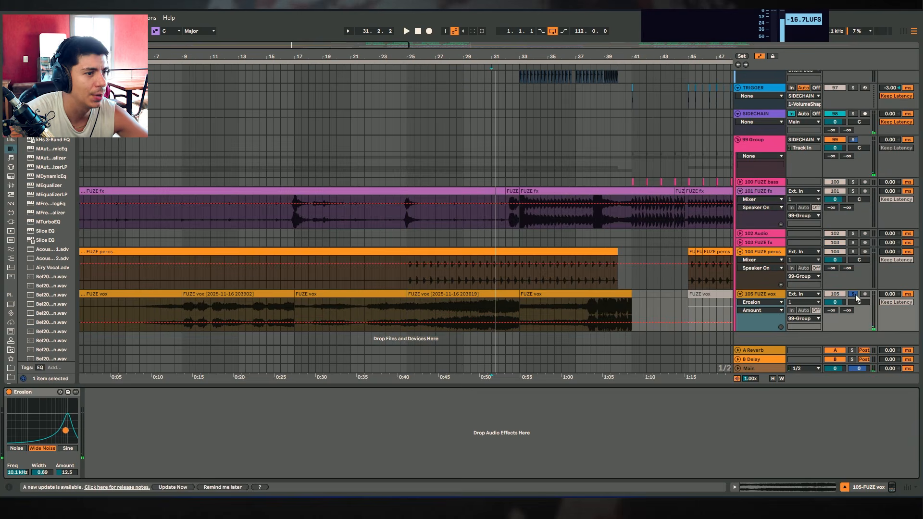
Play the full mix from bar 31, stop, and select the FUZE music clip on track 58 from bar 33 to 40.2.
key(space)
scroll(508, 272, up, 10)
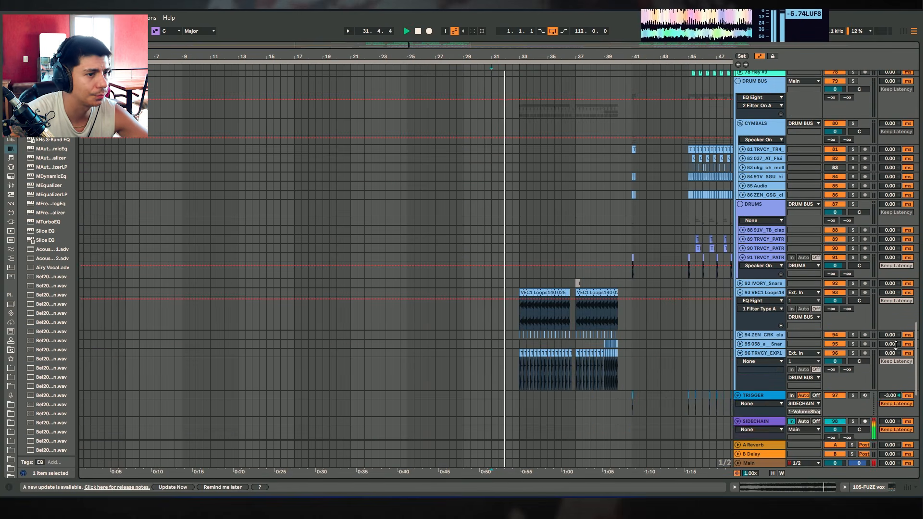
drag(916, 332, 889, 177)
key(space)
drag(551, 57, 524, 76)
scroll(509, 180, up, 2)
click(498, 191)
scroll(525, 183, up, 7)
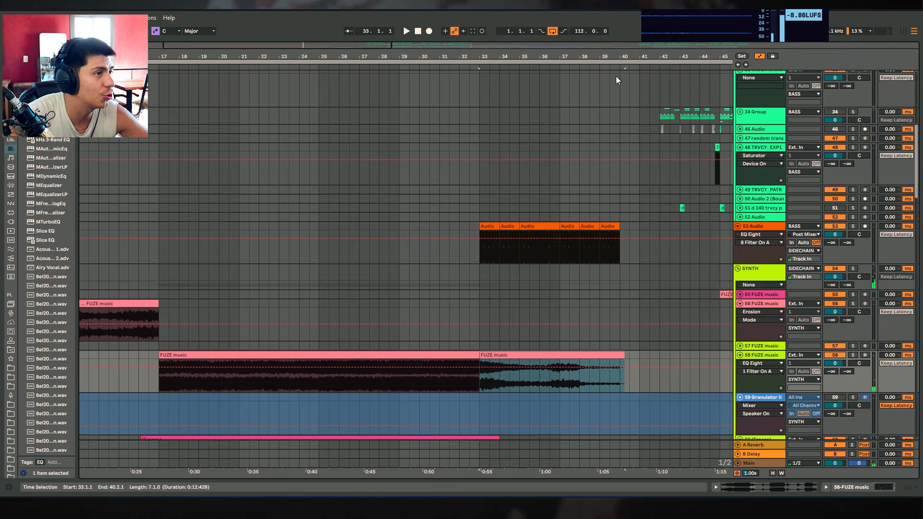
Select the first clip on track 53 Audio, toggle its solo, and highlight bars 41.3 to 48 of the BASS tracks.
drag(625, 57, 505, 56)
click(377, 226)
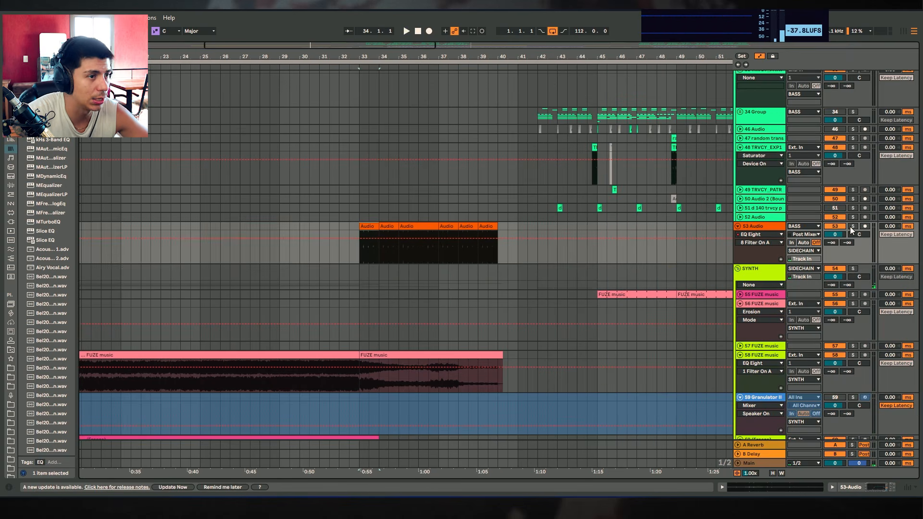
click(852, 226)
click(851, 226)
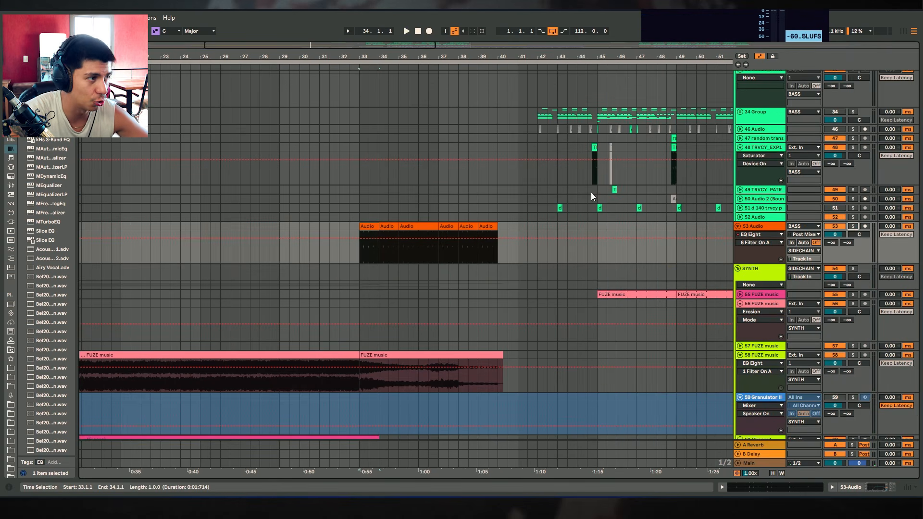
drag(520, 128, 661, 254)
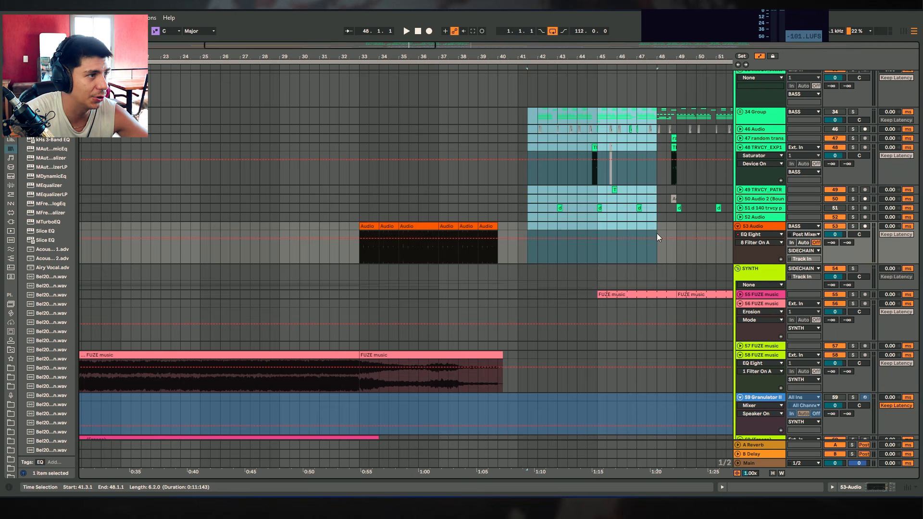
Solo track 53 Audio, show its EQ Eight and Utility devices, and play it from bar 33.
drag(350, 223, 548, 236)
click(350, 226)
click(852, 226)
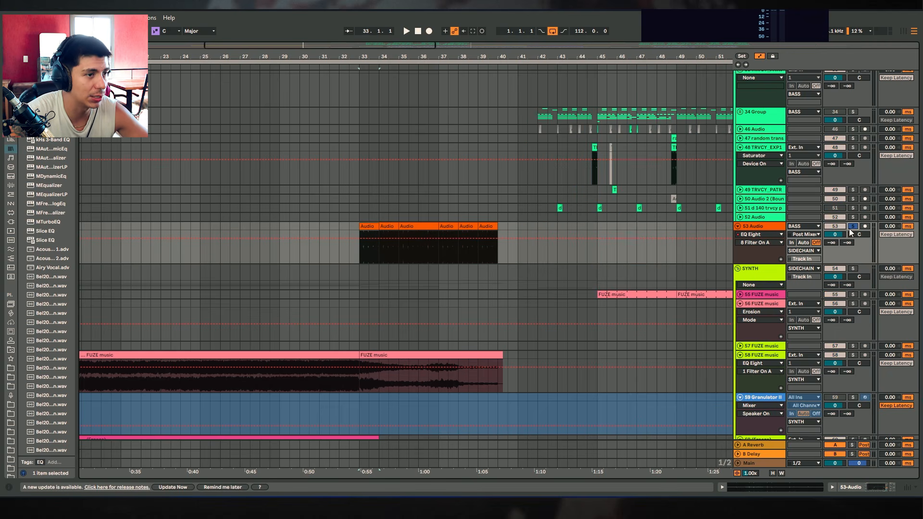
click(877, 487)
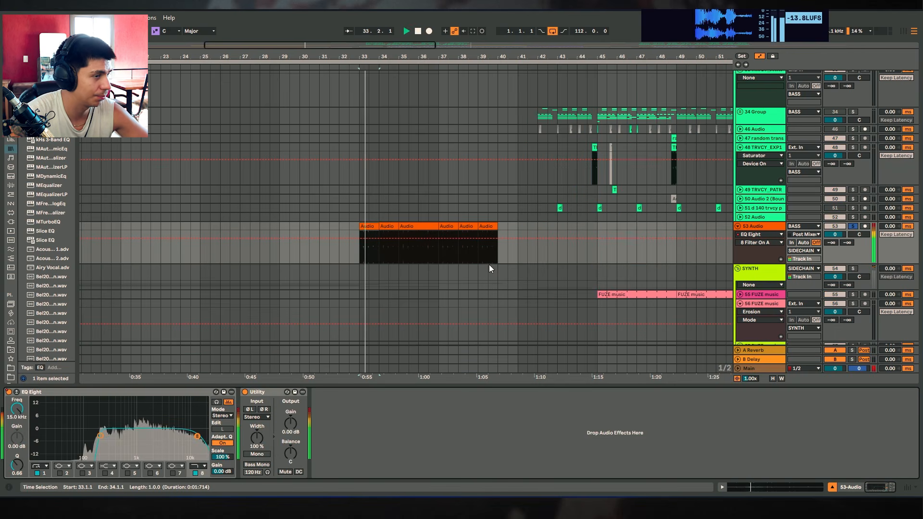
key(space)
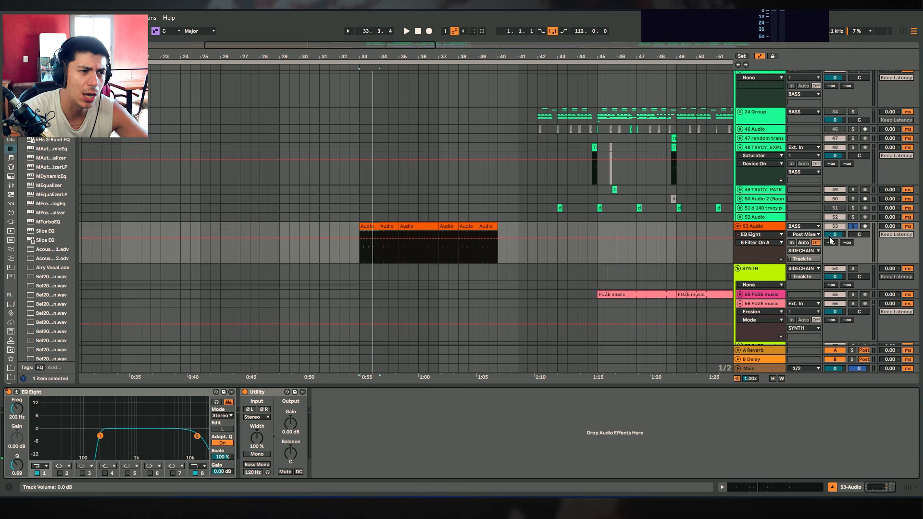
Try track 53 Audio at a volume of -2.5 dB, listen to it, and reset the volume to 0 dB.
drag(838, 235, 839, 240)
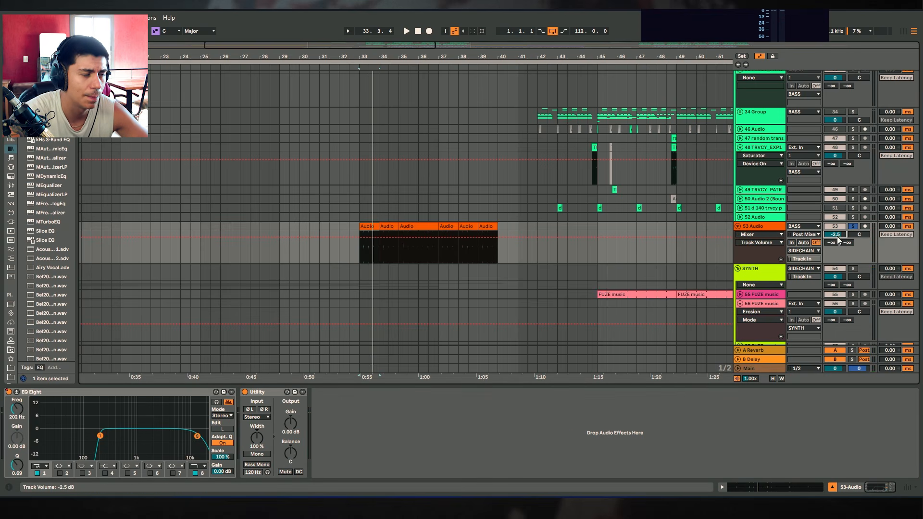
key(space)
key(space)
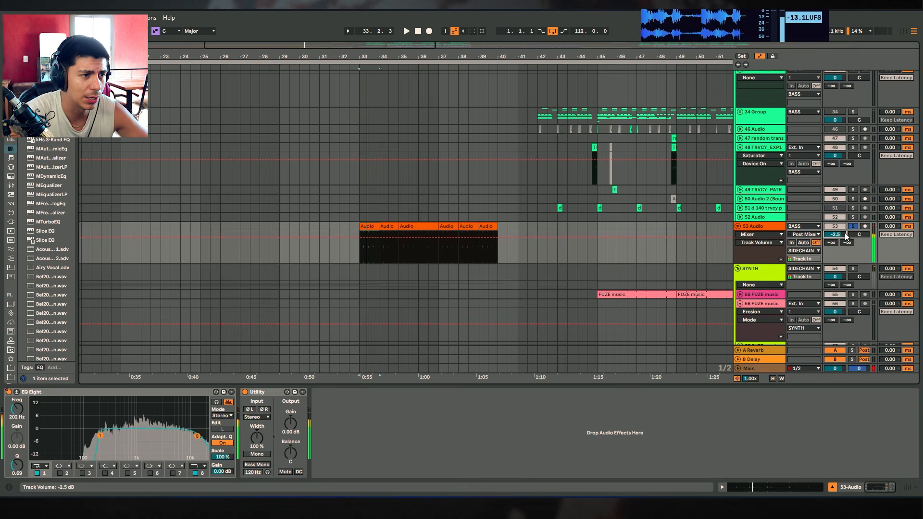
double_click(842, 236)
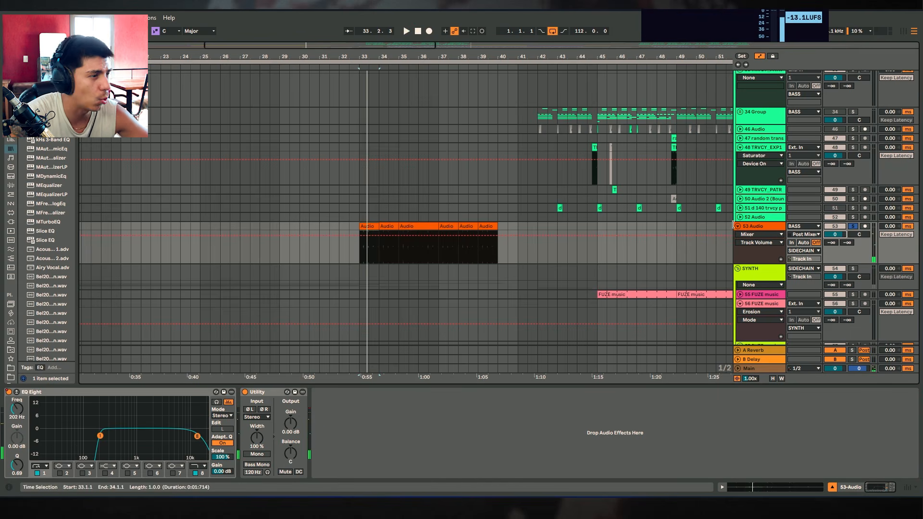
Unsolo track 53 Audio and play the full mix from bar 32.
click(853, 226)
key(space)
key(space)
scroll(339, 226, down, 8)
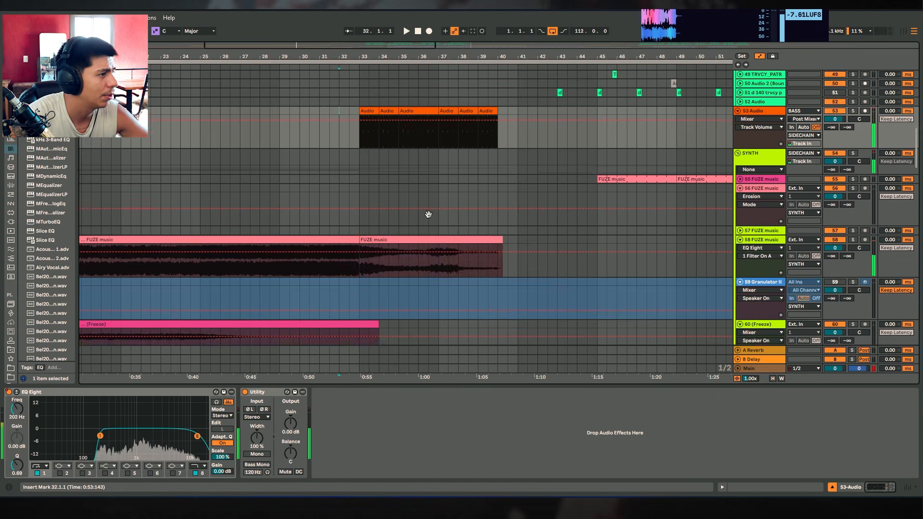
Solo track 58 FUZE music and play its clip from bar 33.
click(382, 171)
click(852, 163)
key(space)
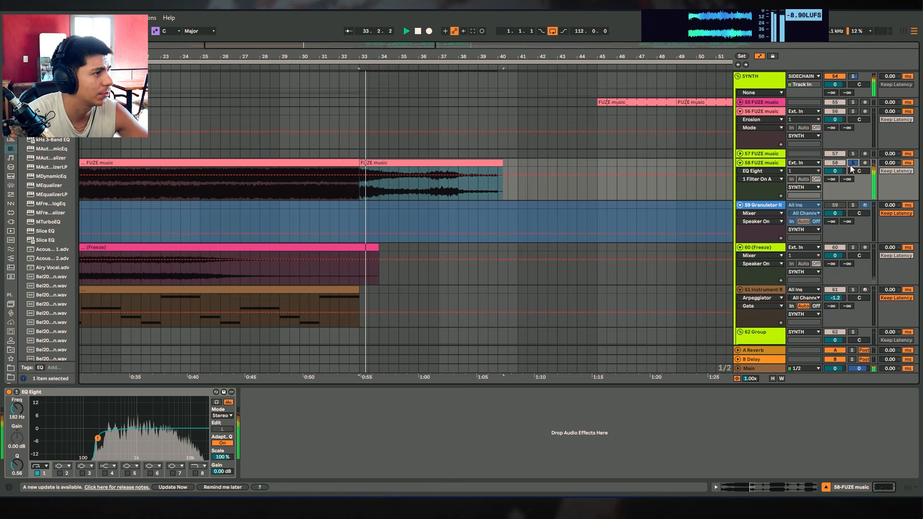
key(space)
Solo track 65 Audio and play its clip from bar 33.
scroll(697, 212, down, 10)
click(396, 207)
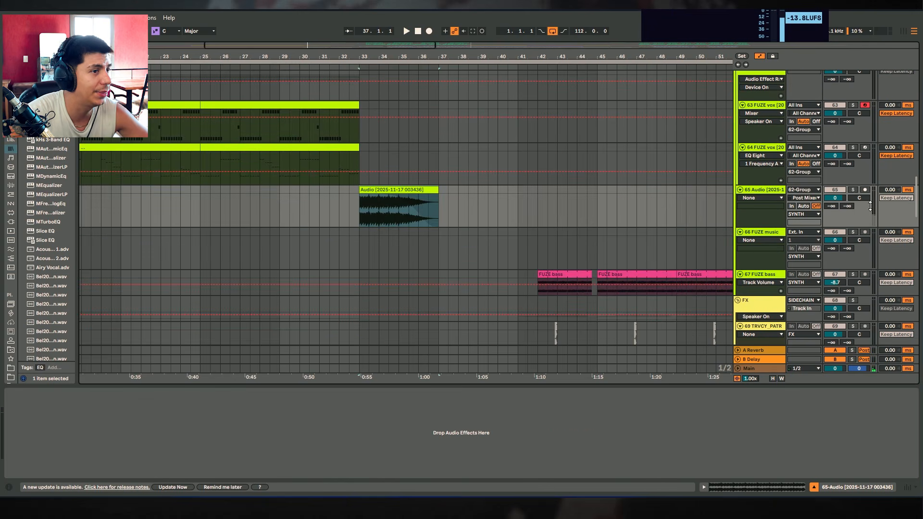
key(space)
scroll(275, 153, left, 3)
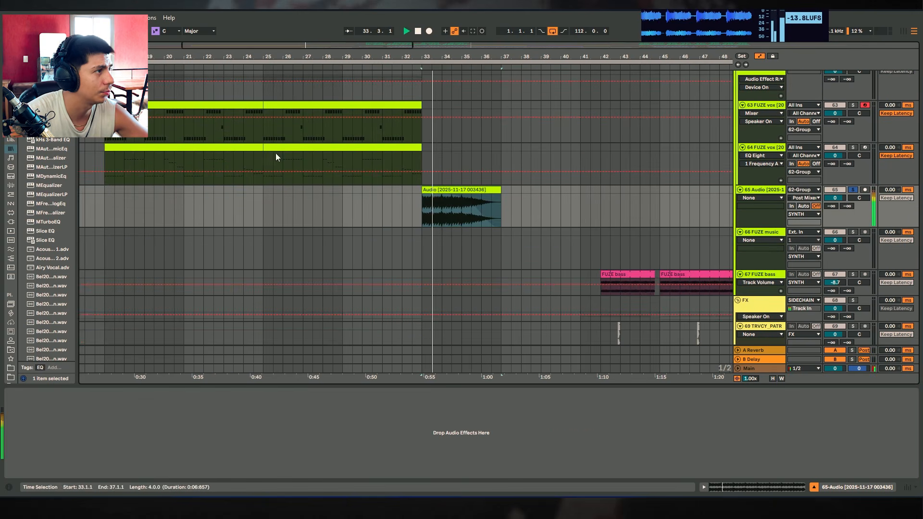
Highlight bar 17 of the FUZE vox clip on track 63, stop playback, and select the audio clip on track 65.
scroll(192, 159, up, 3)
drag(102, 166, 125, 163)
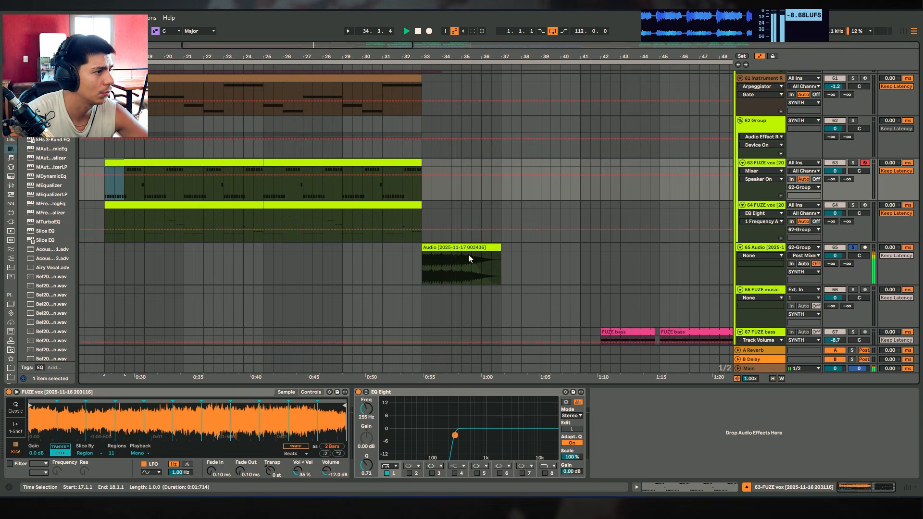
click(467, 254)
key(space)
click(496, 249)
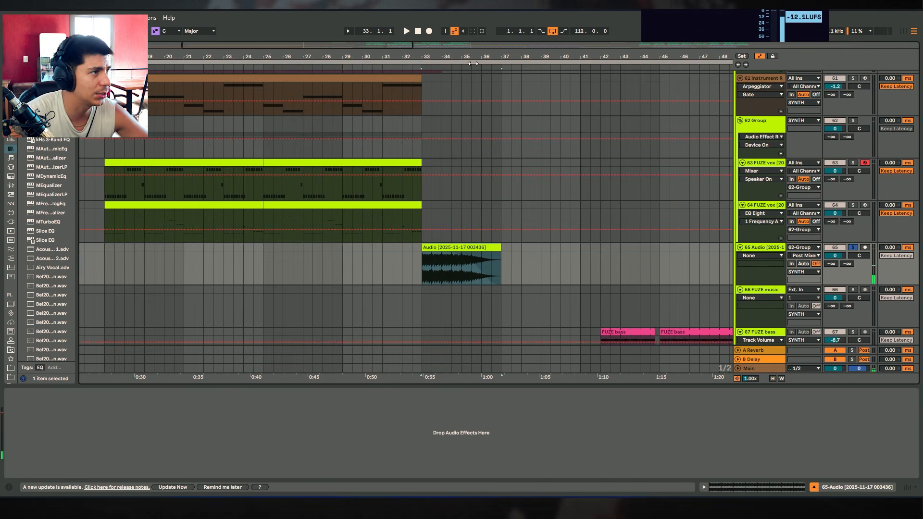
Turn off the automation display and compare the audio clip on track 65 with the FUZE vox MIDI clips before it.
ctrl+scroll(479, 82, up, 3)
click(405, 248)
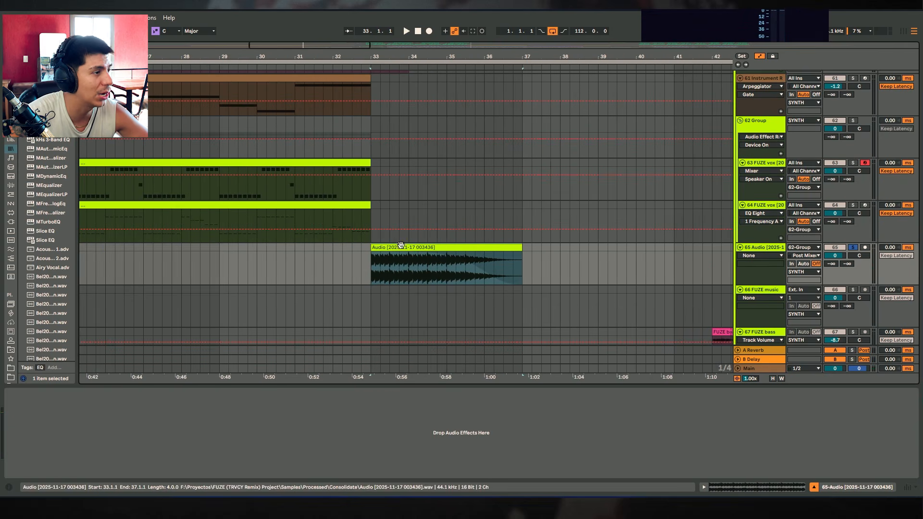
key(a)
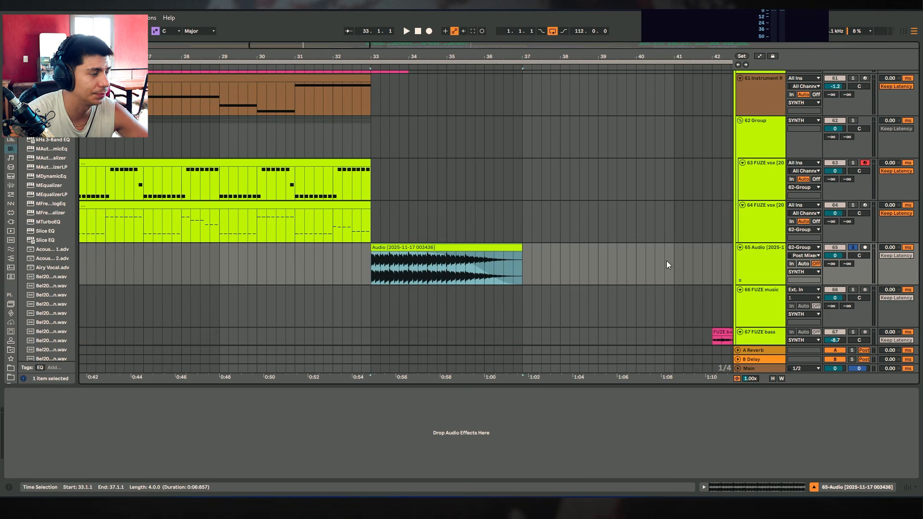
ctrl+scroll(535, 222, down, 3)
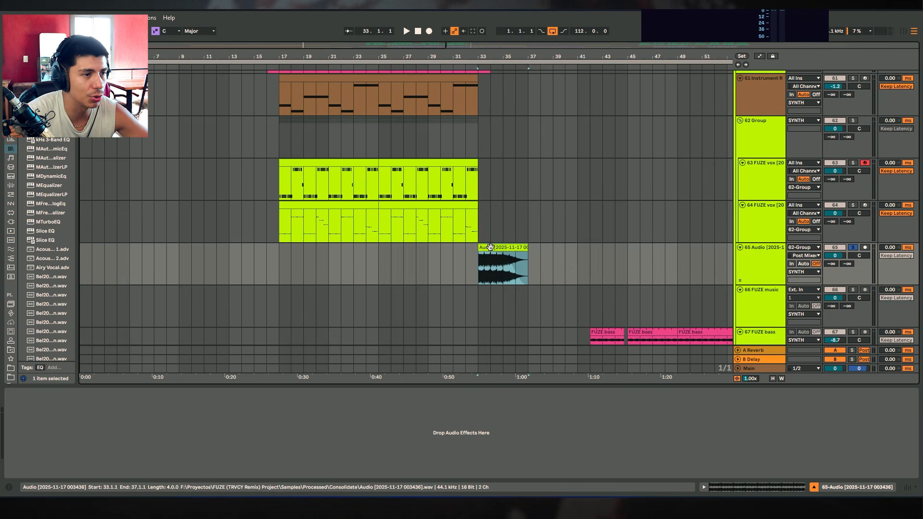
drag(585, 247, 410, 258)
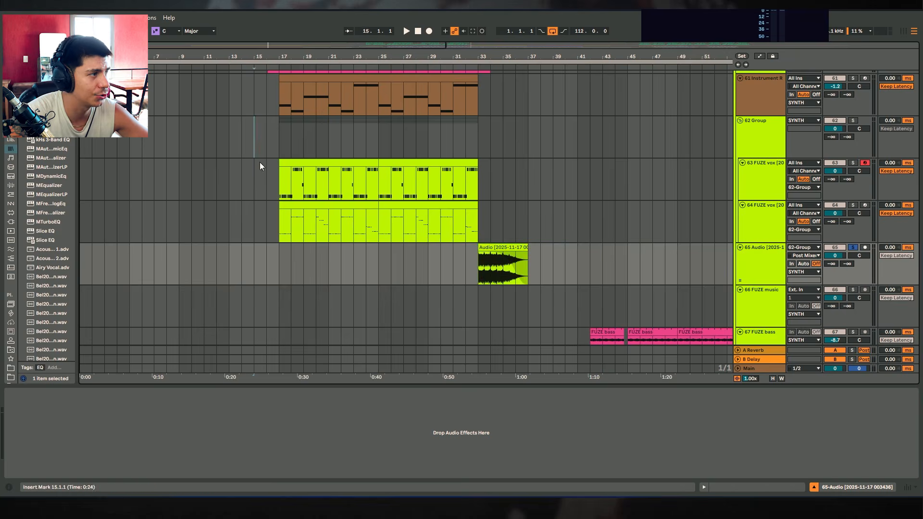
Play the audio clip on track 65 from bar 33 and place the insert mark at 35.2.3 in its fade-out.
click(511, 245)
key(space)
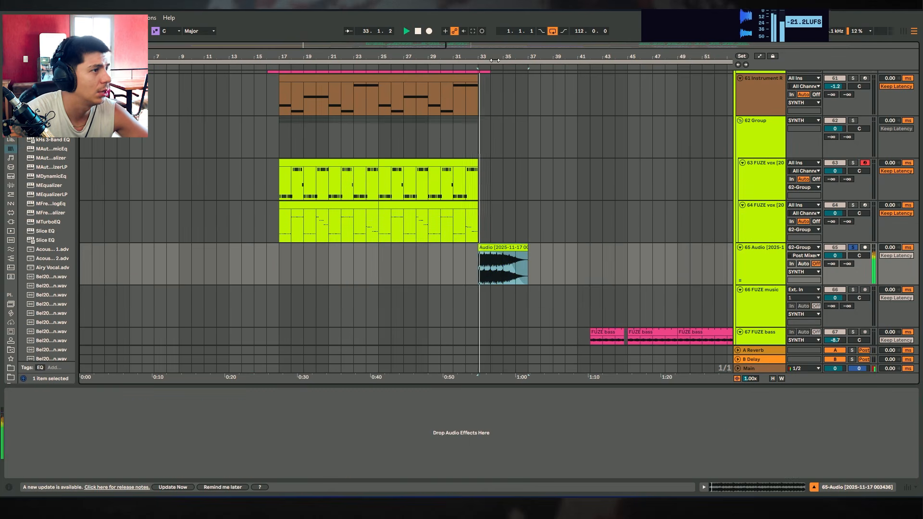
ctrl+scroll(511, 244, up, 5)
click(523, 270)
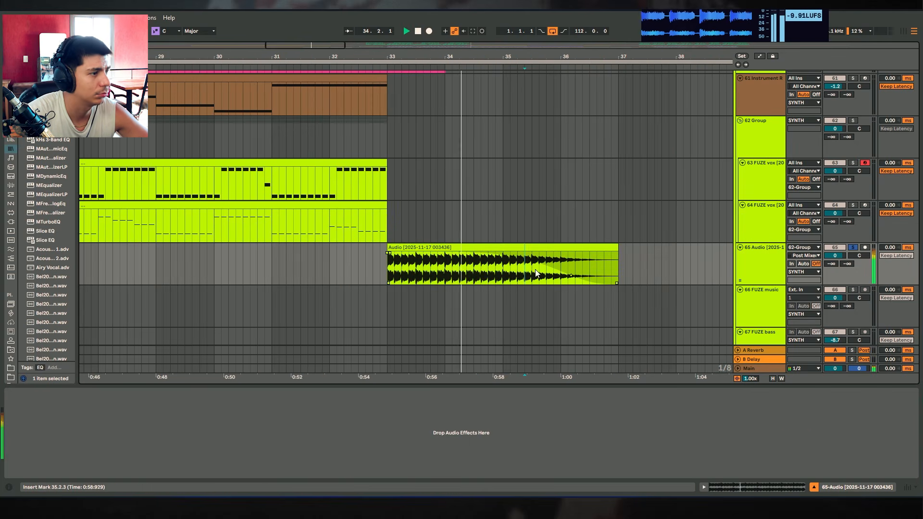
Go down to the drum tracks below the FX group and solo the DRUMS group in place of track 65.
scroll(471, 214, down, 2)
scroll(471, 213, right, 2)
scroll(671, 182, down, 10)
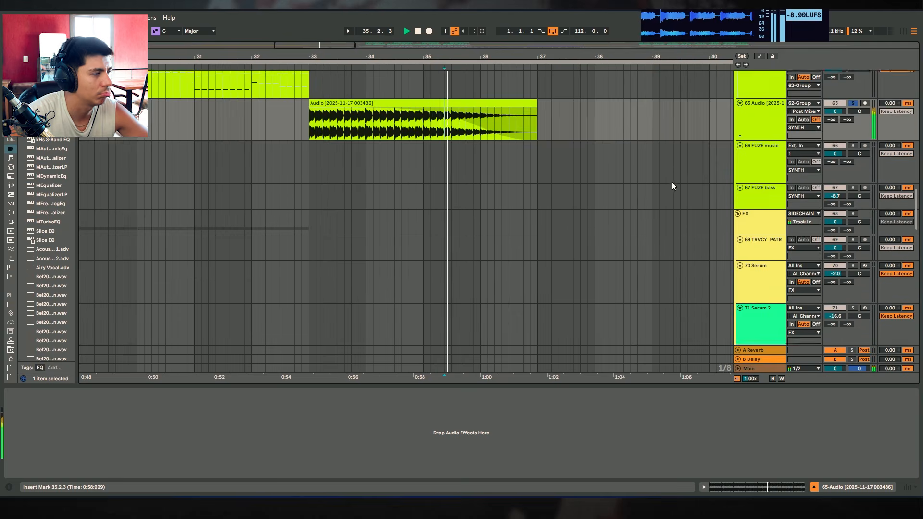
scroll(705, 197, down, 1)
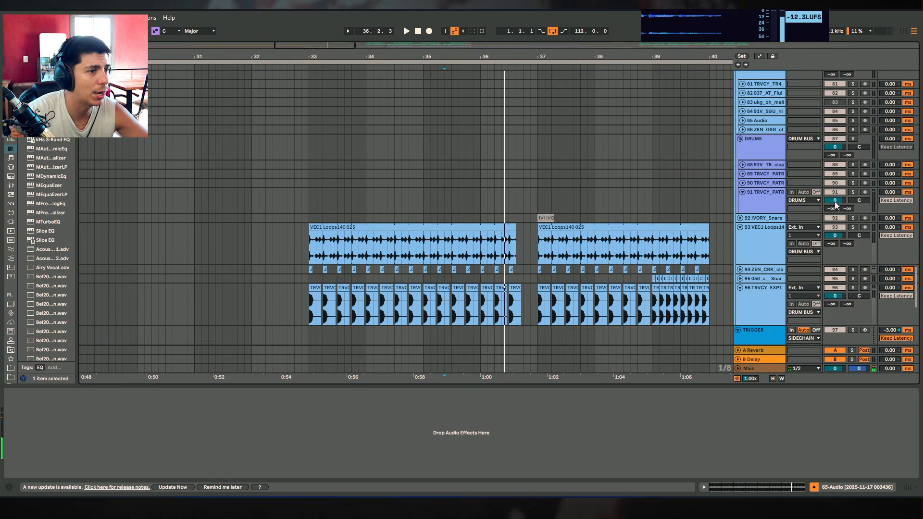
click(829, 235)
click(829, 148)
scroll(698, 208, down, 5)
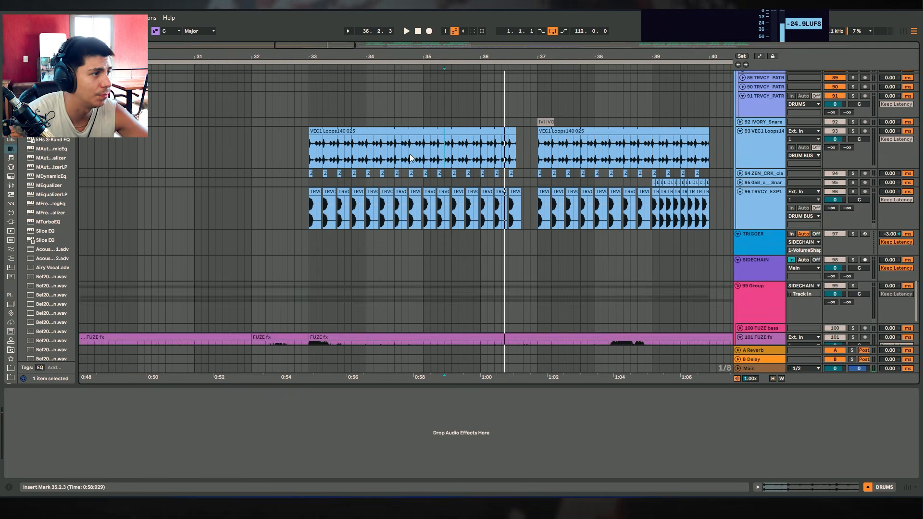
Select the first VEC1 Loops140 025 clip on track 93, solo that track and play it from bar 33.
scroll(698, 208, up, 1)
click(480, 235)
scroll(697, 208, up, 4)
key(space)
click(854, 217)
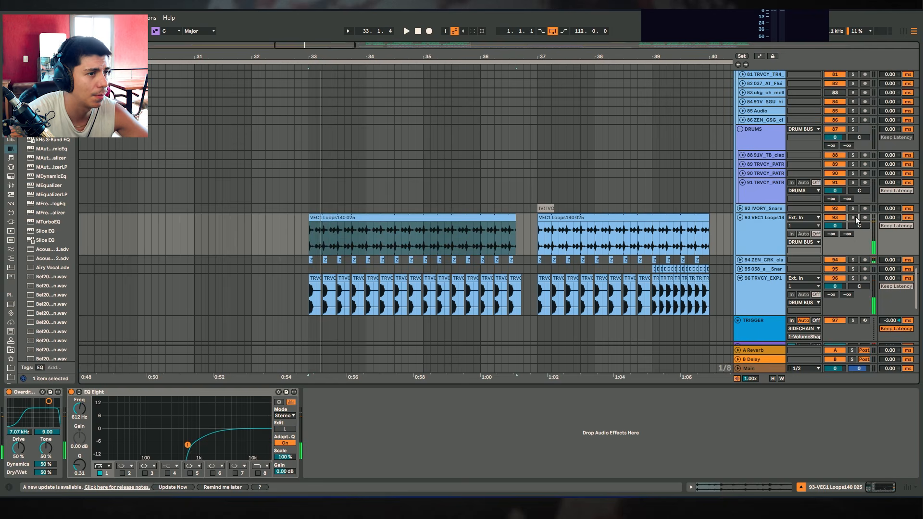
key(space)
key(space)
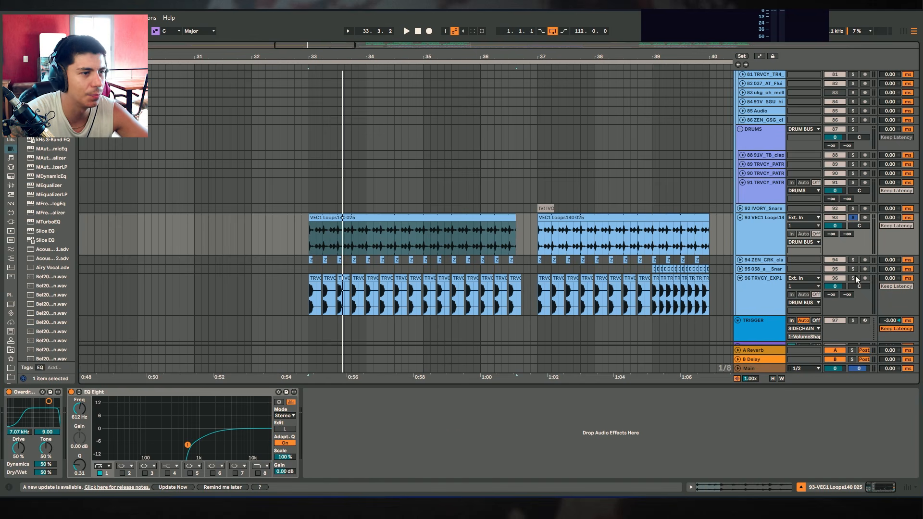
Add kick track 96 and clap track 94 to the solo of track 93 and play all three from bar 33.
click(853, 278)
ctrl+click(853, 260)
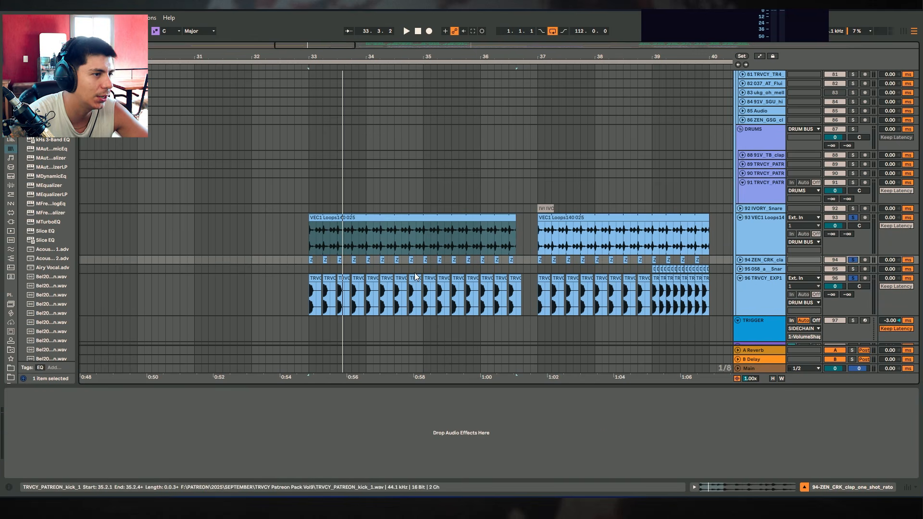
click(308, 260)
scroll(422, 288, down, 2)
key(space)
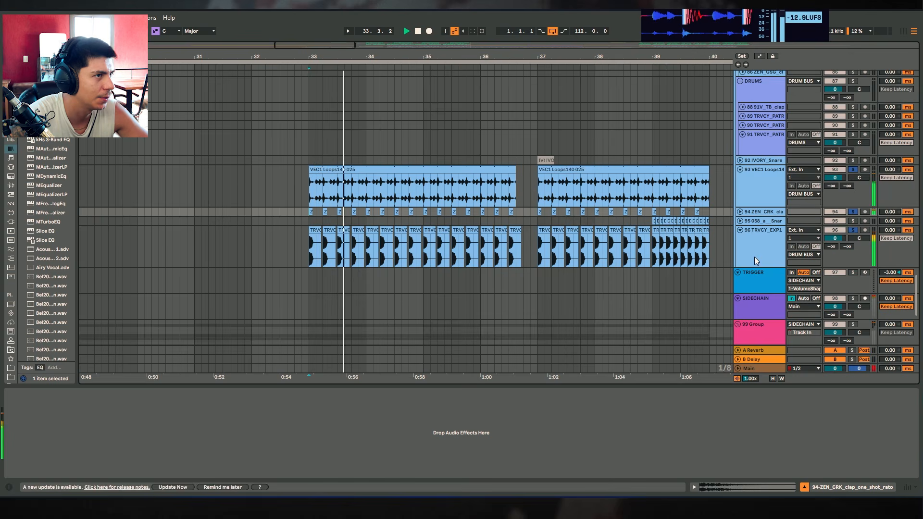
Select the first VEC1 loop clip again and play track 93 soloed on its own.
click(359, 167)
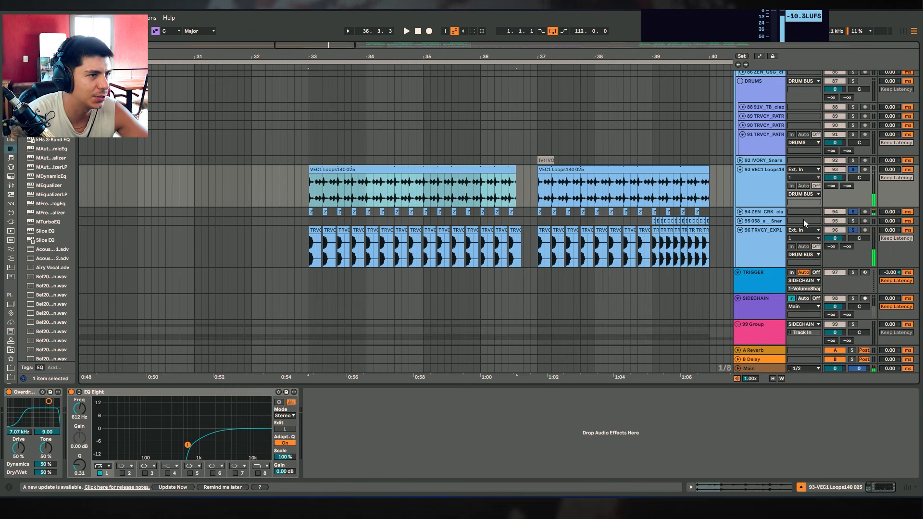
click(853, 169)
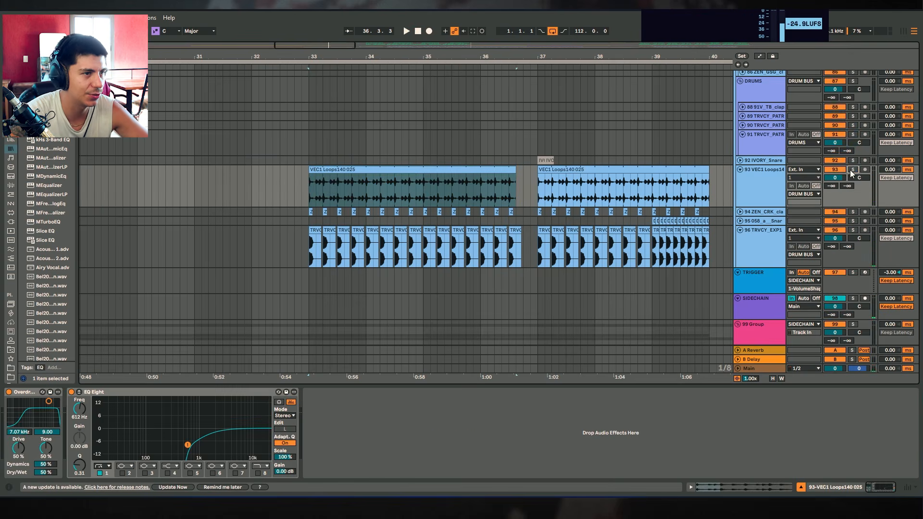
key(space)
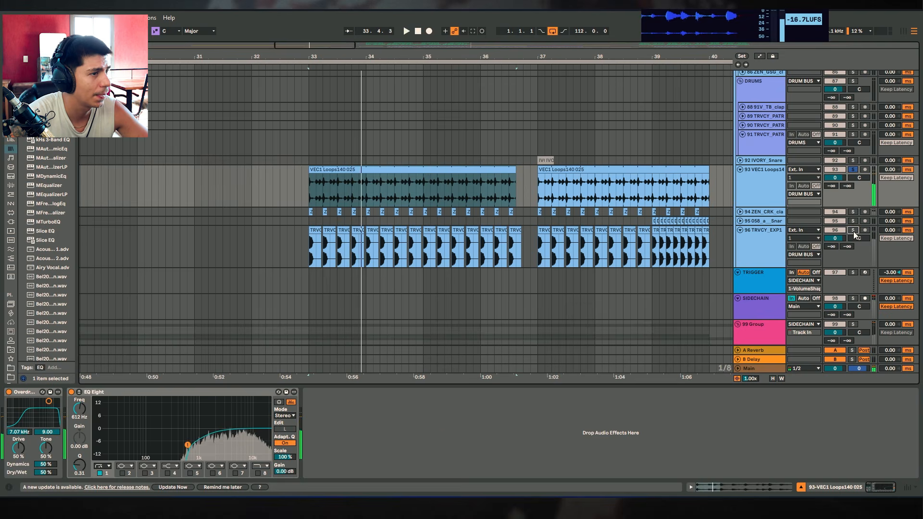
Solo kick track 96, add clap track 94 to the solo, and play the two layers close up from bar 33.
click(852, 231)
drag(342, 57, 490, 123)
key(space)
ctrl+click(855, 211)
key(space)
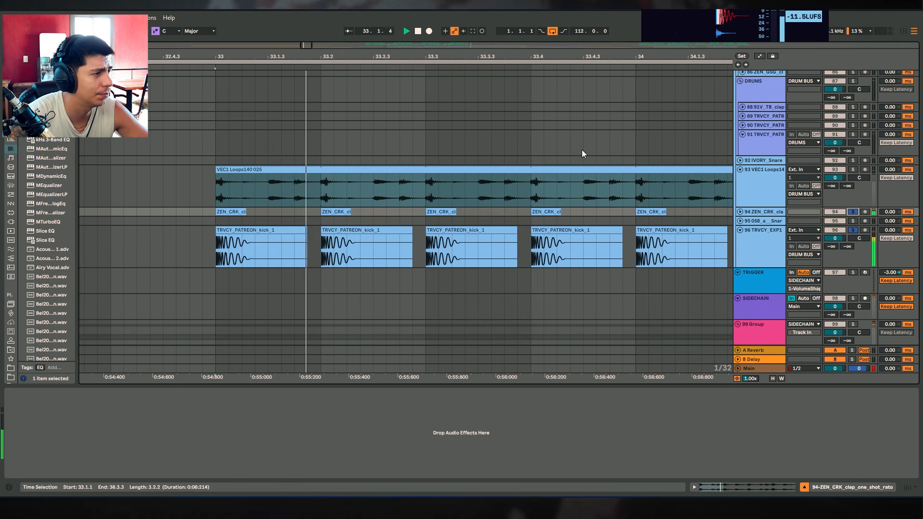
Add loop track 93 to the soloed kick and clap, listen to the three layers together and stop playback.
drag(378, 57, 375, 31)
ctrl+click(853, 170)
drag(576, 56, 397, 23)
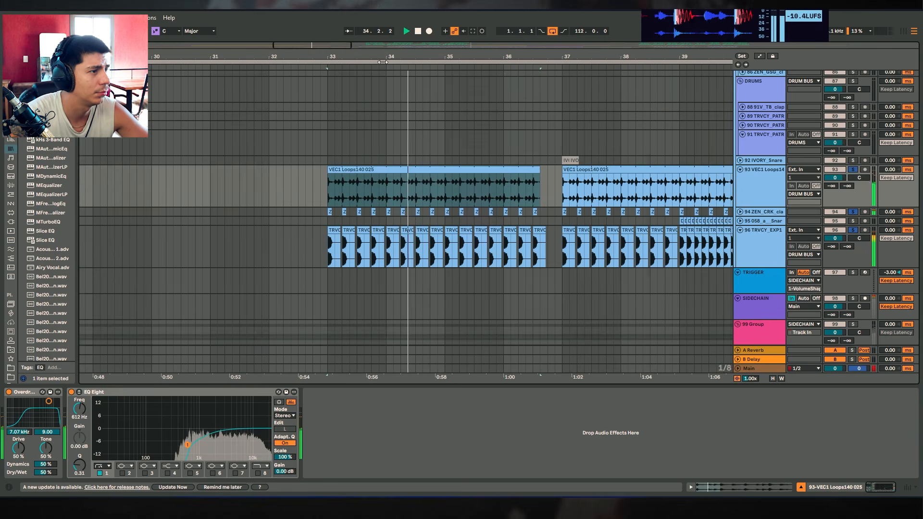
scroll(600, 208, down, 3)
key(space)
scroll(606, 215, up, 1)
scroll(857, 134, up, 1)
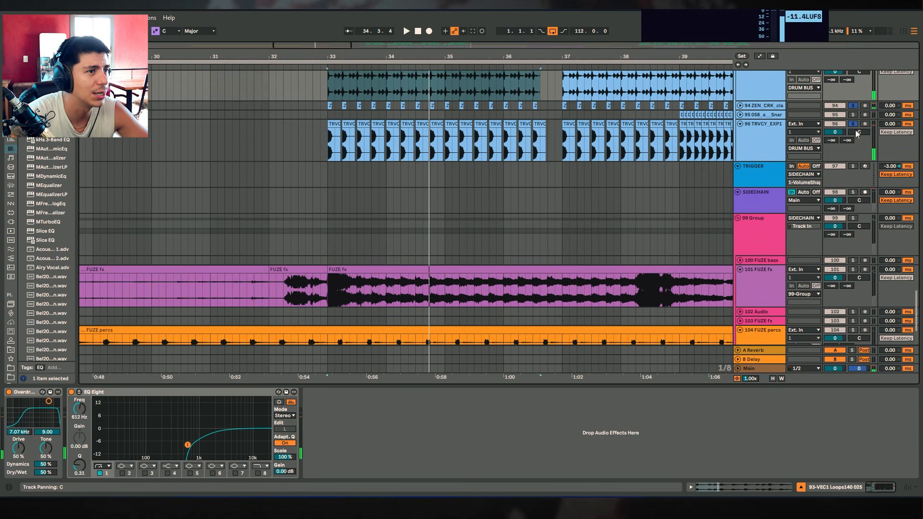
Clear the drum solos, solo the 99 Group and play its FUZE fx, percs and vox clips from bar 33.
click(853, 125)
scroll(779, 307, up, 2)
scroll(552, 221, down, 5)
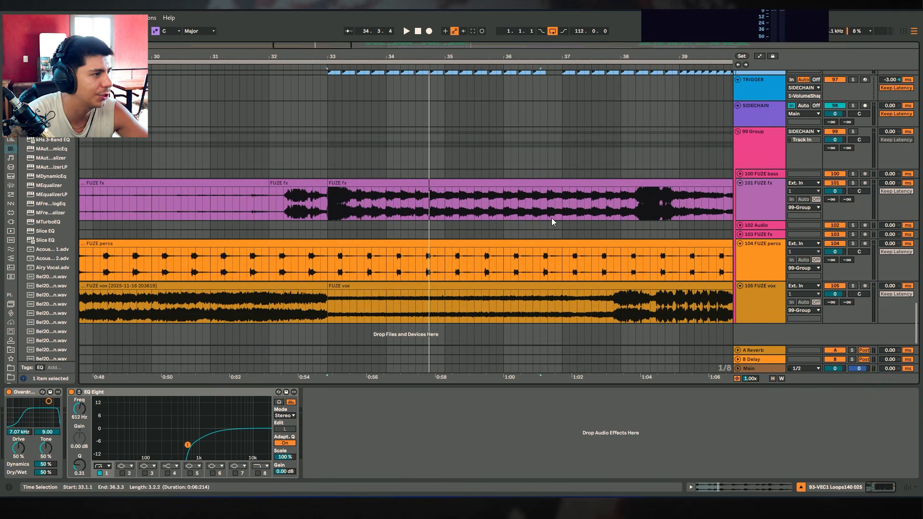
key(space)
click(853, 131)
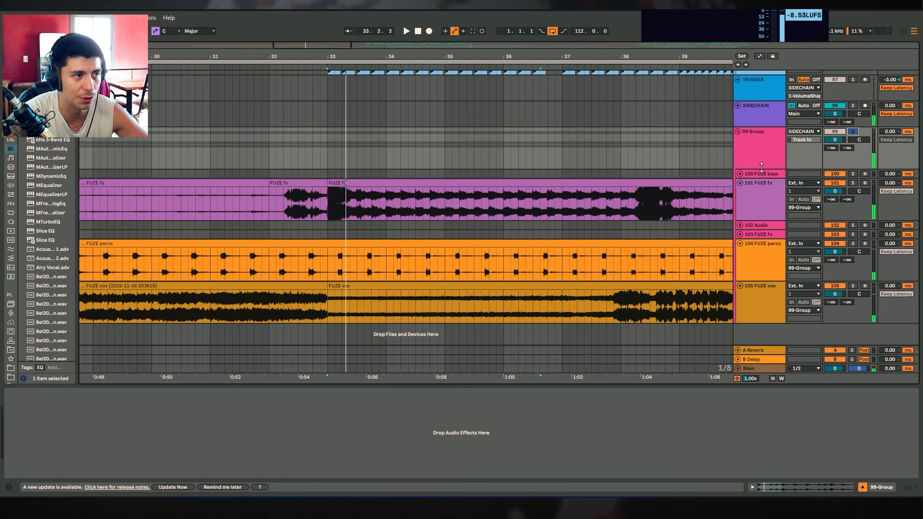
drag(675, 57, 604, 53)
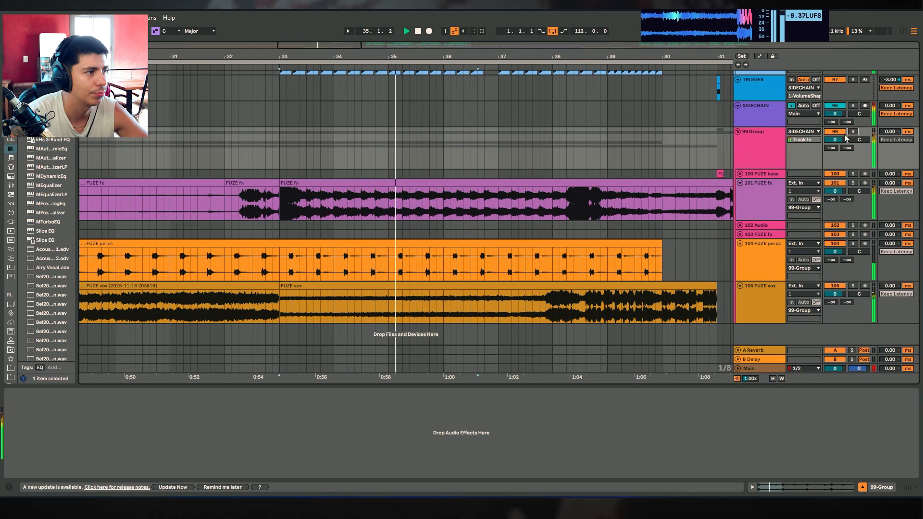
Follow the build-up through the drum and 99 Group tracks, hide the device view, and place the insert mark at 39.1.1 on track 105.
scroll(448, 201, up, 5)
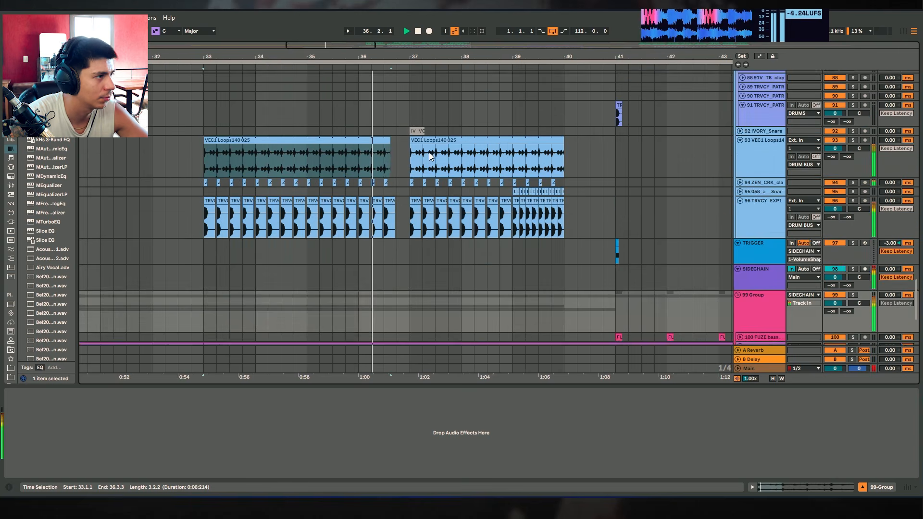
scroll(435, 192, up, 5)
scroll(452, 215, down, 1)
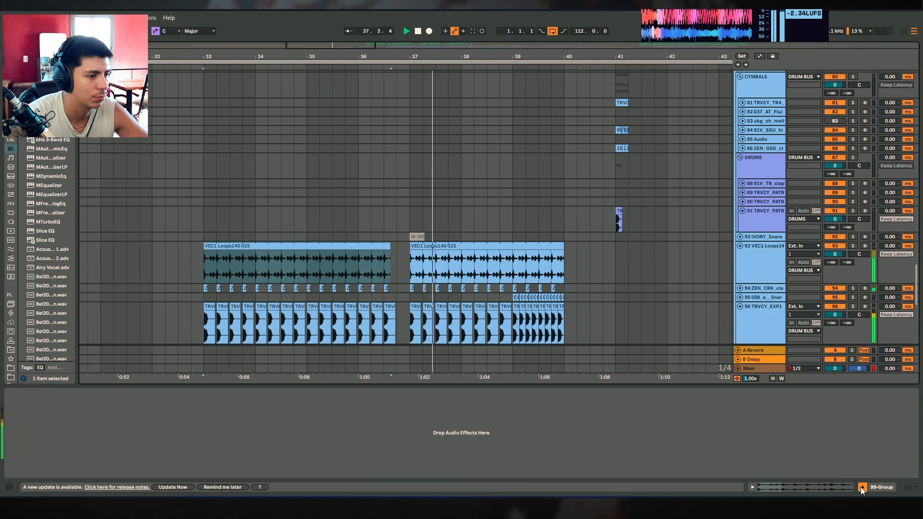
click(861, 487)
scroll(587, 212, down, 6)
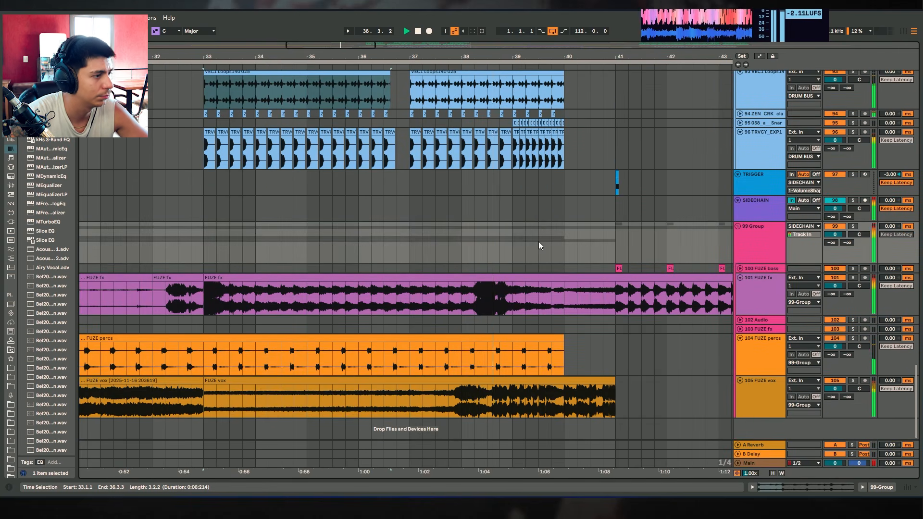
click(515, 392)
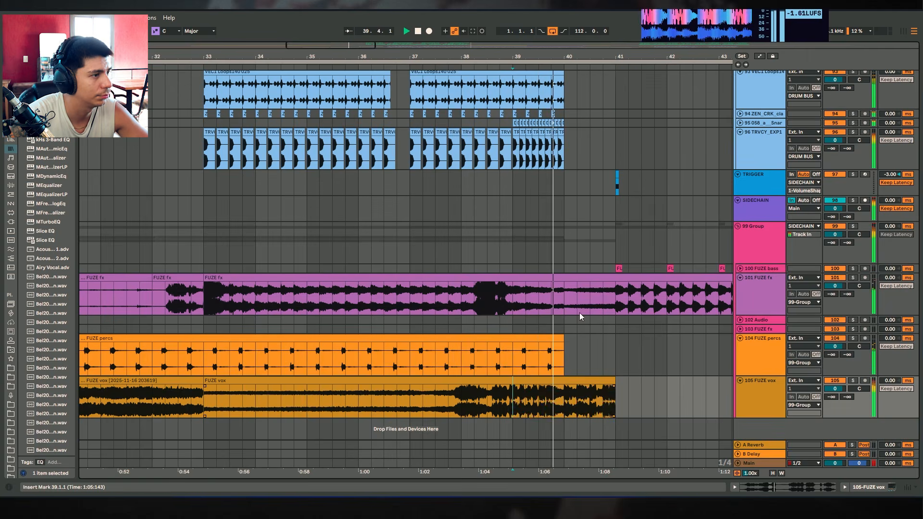
Follow playback into the drop across the FX and synth tracks and place the insert mark at 41.1.1 on track 69.
scroll(579, 308, up, 8)
scroll(644, 240, down, 1)
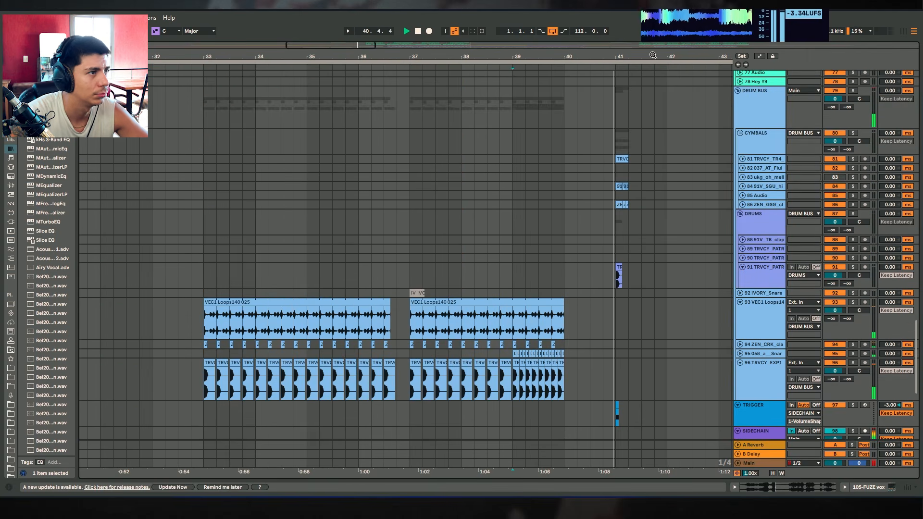
drag(652, 55, 557, 54)
scroll(552, 228, up, 12)
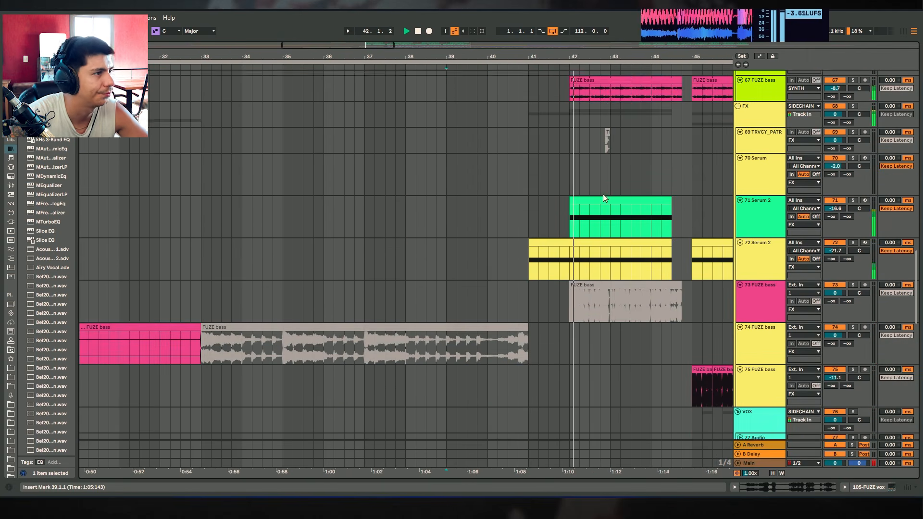
scroll(567, 183, up, 1)
click(527, 165)
scroll(589, 204, up, 8)
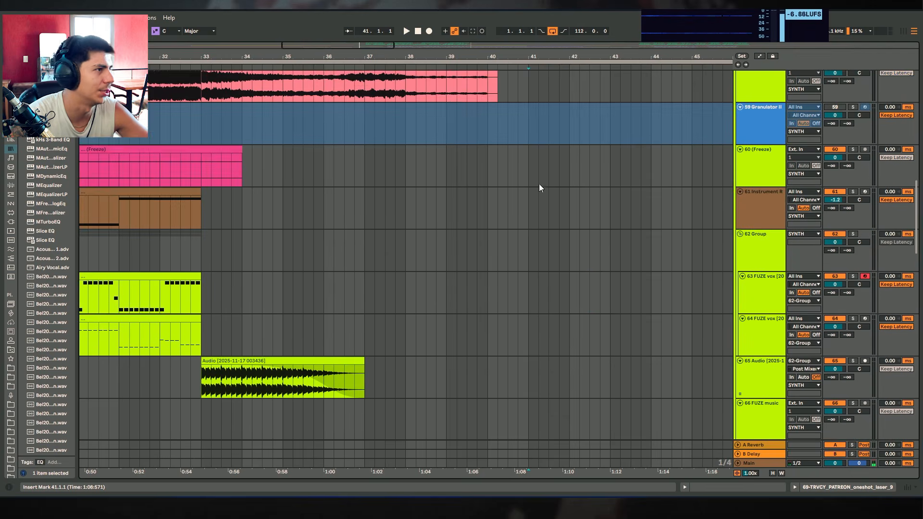
Go to the SUB group and highlight the IVORY_150_Sub_Drop_2_bar_E clip on track 2 from 37.1.1.
scroll(539, 185, up, 5)
drag(916, 214, 901, 109)
drag(305, 136, 312, 136)
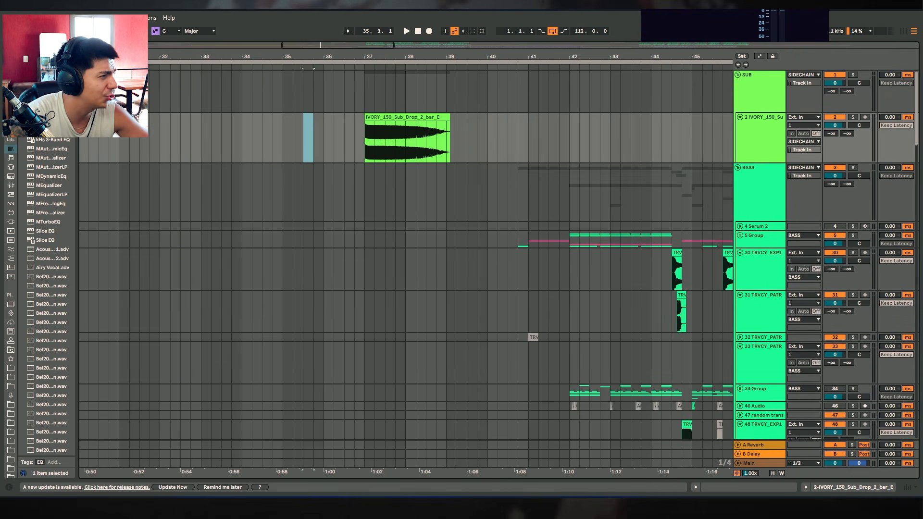
drag(389, 54, 528, 56)
scroll(499, 130, down, 1)
click(487, 135)
drag(451, 134, 621, 119)
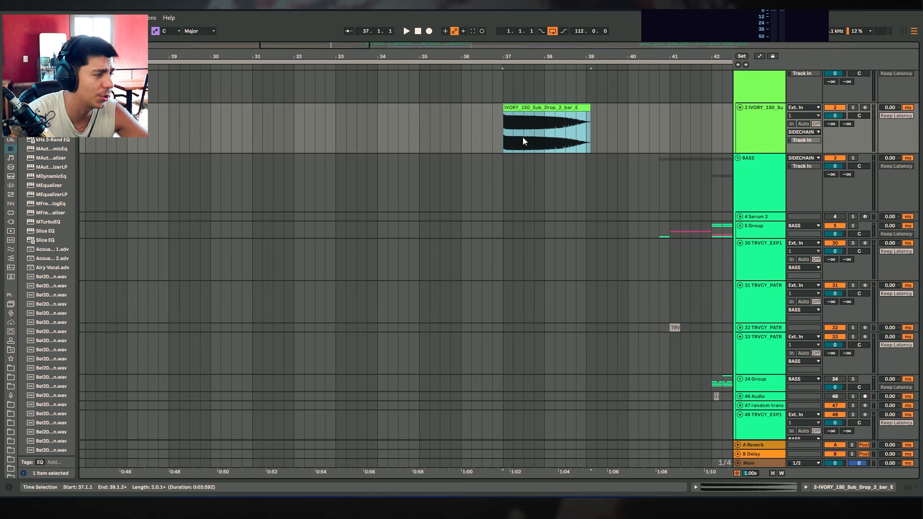
Play the full mix from 36.3.1 into the sub drop and select the sub drop clip on track 2.
click(477, 129)
key(space)
scroll(560, 115, down, 3)
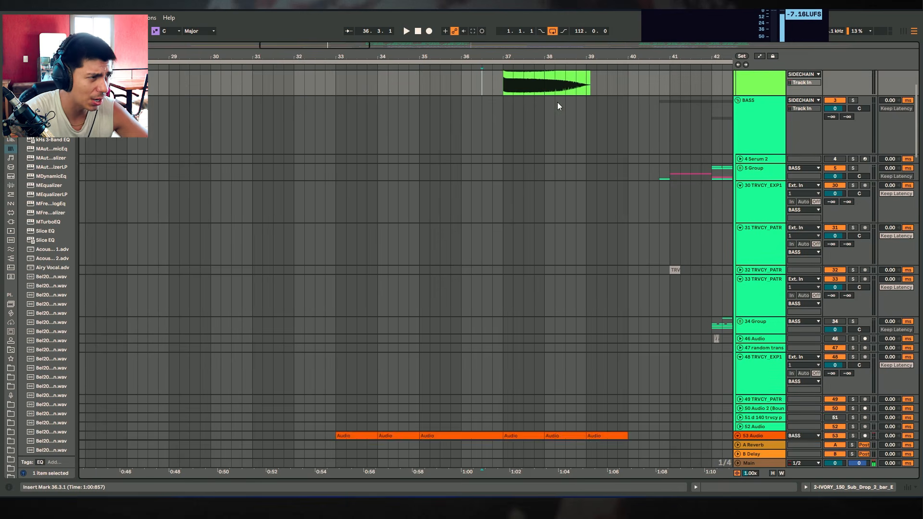
scroll(558, 102, up, 2)
drag(471, 123, 591, 128)
click(420, 123)
click(514, 126)
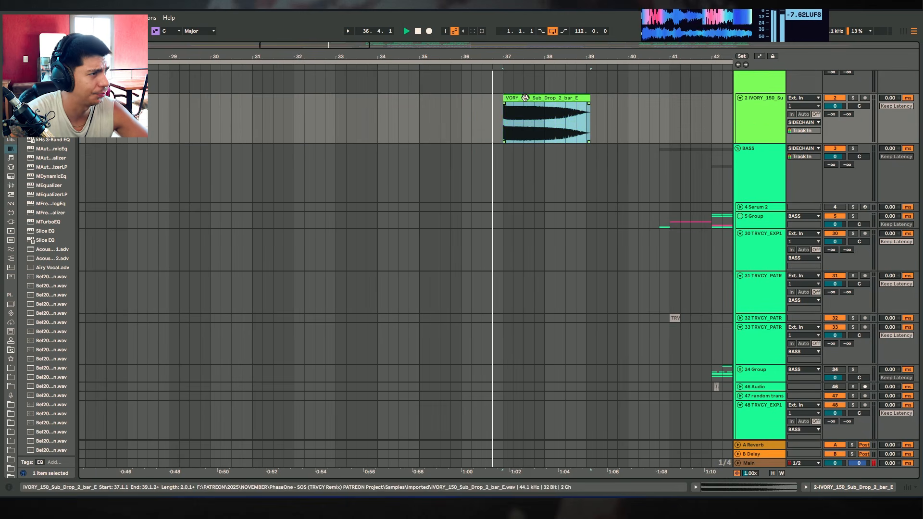
Follow the build-up through the bass and synth tracks, place the insert mark at 40.4.1 on track 51 and stop playback.
scroll(659, 110, down, 15)
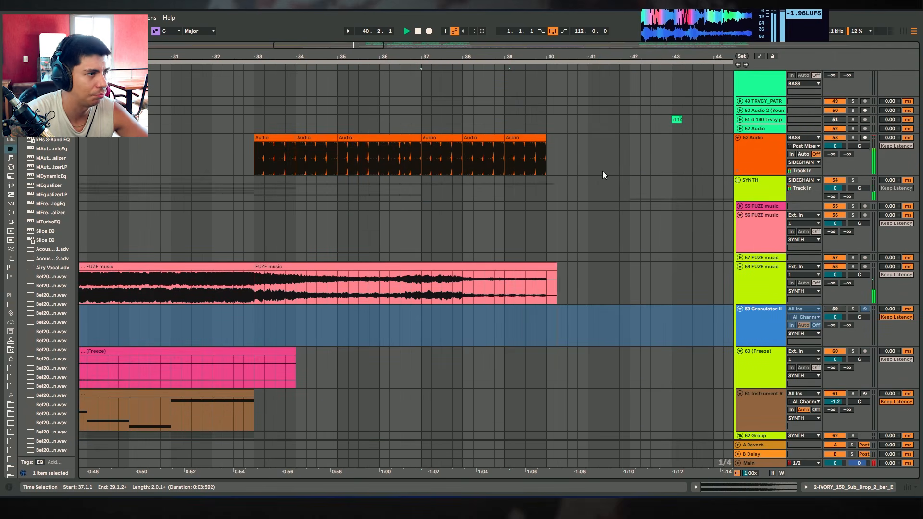
click(579, 164)
drag(621, 59, 489, 58)
key(space)
scroll(471, 195, up, 2)
scroll(500, 182, up, 10)
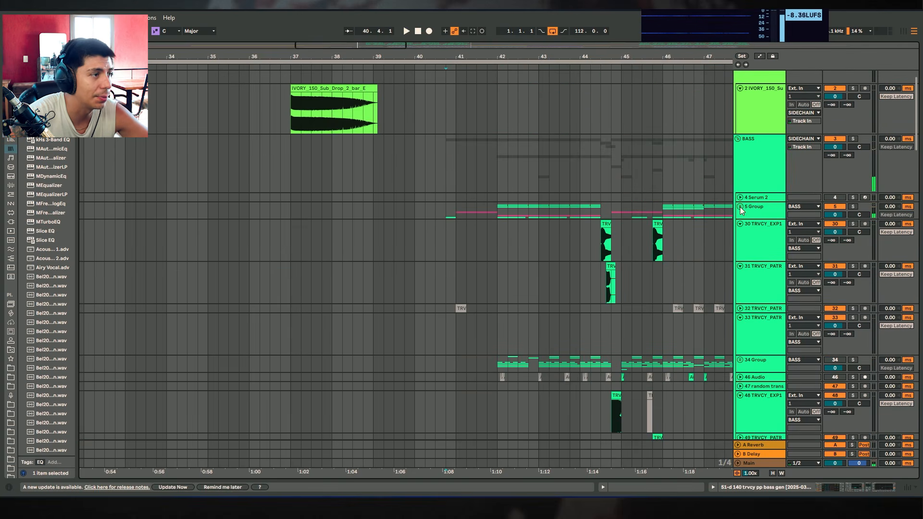
Unfold the 5 Group and its nested 14 Group in the bass section, and select track 20 Operator at 40.4.1.
click(438, 211)
scroll(668, 206, down, 2)
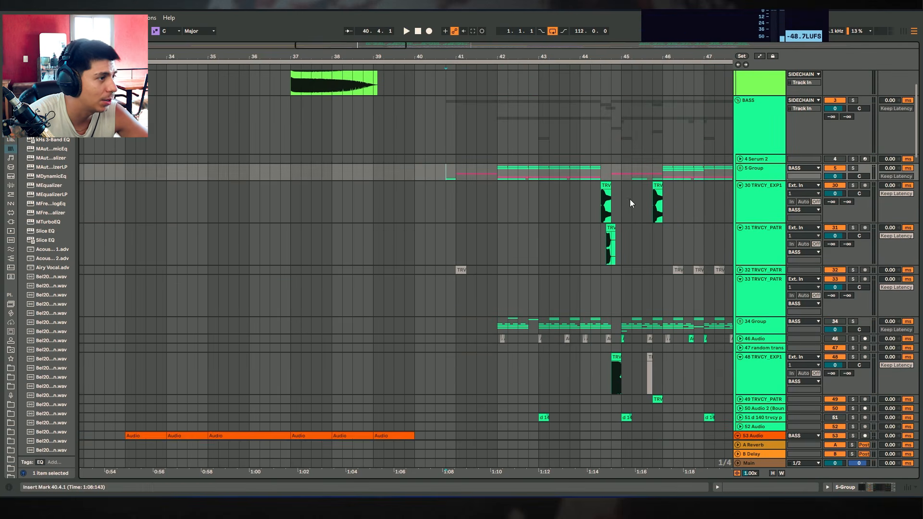
click(740, 168)
scroll(576, 202, down, 6)
click(742, 209)
scroll(553, 297, down, 2)
click(445, 387)
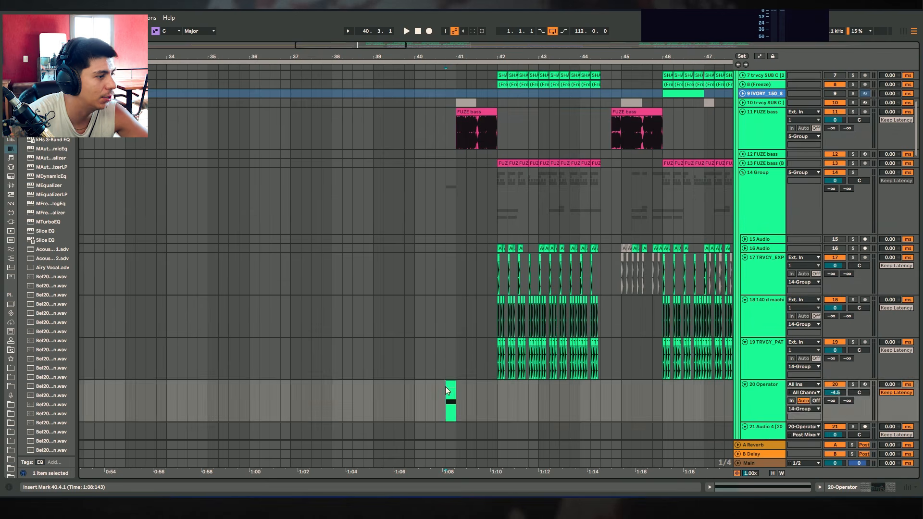
Place the insert mark at 41.1.1 on track 7 and solo the BASS group to examine the start of the drop.
scroll(642, 197, up, 8)
click(455, 239)
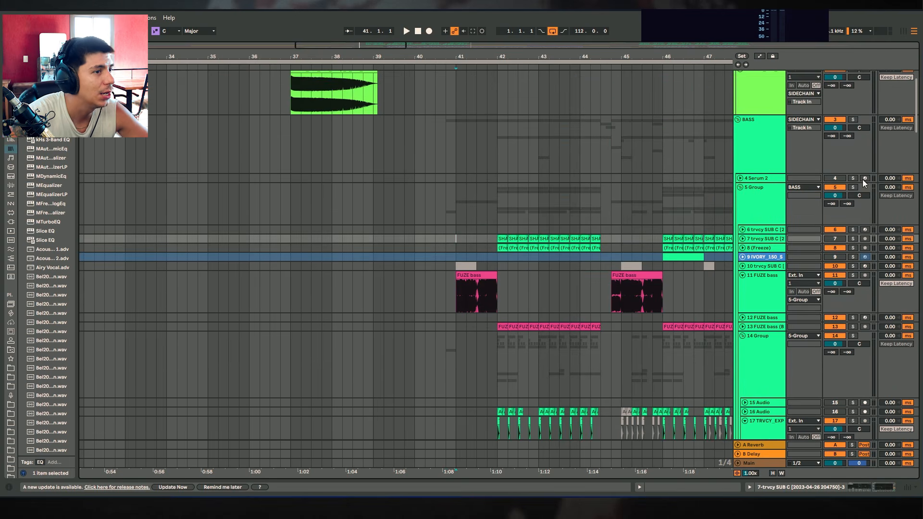
click(857, 121)
drag(531, 56, 514, 103)
scroll(611, 255, down, 3)
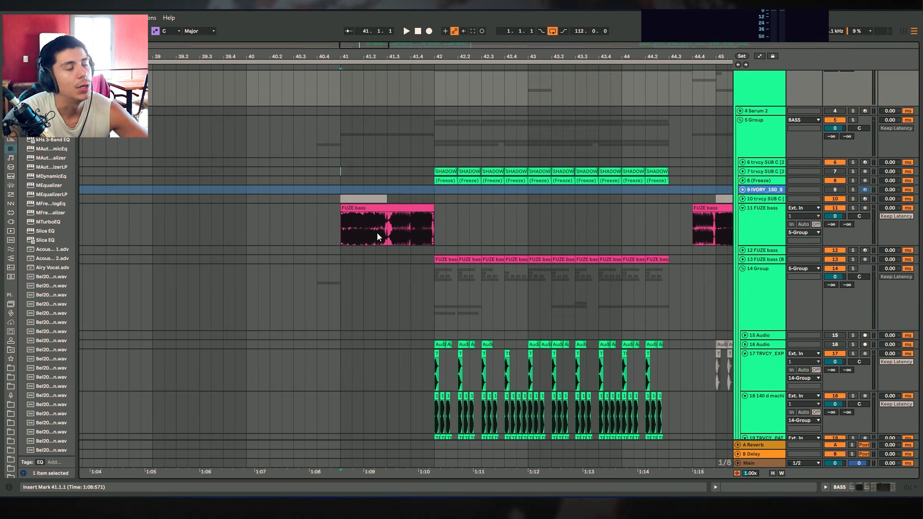
Select the first FUZE bass clip on track 11 and highlight the range from 40.4.1 to 44.4.1 on that track.
click(342, 224)
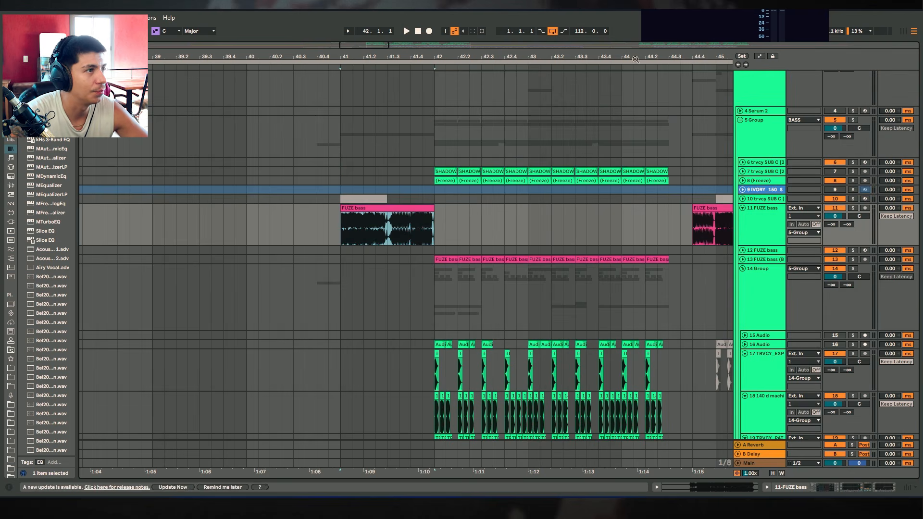
key(minus)
drag(379, 237, 519, 236)
click(378, 215)
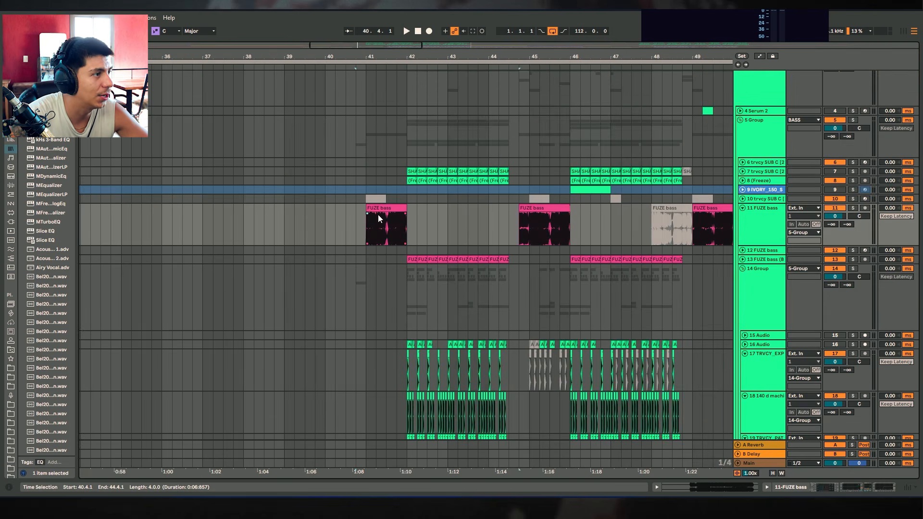
Select the FUZE bass clip from 41.1.1 to 42.1.1 on track 11, solo that track and play it.
drag(559, 58, 411, 59)
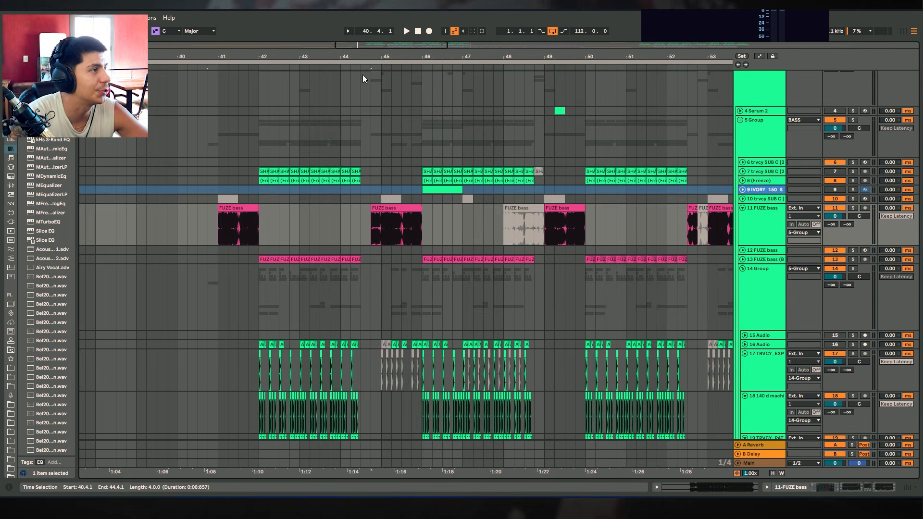
drag(350, 57, 426, 59)
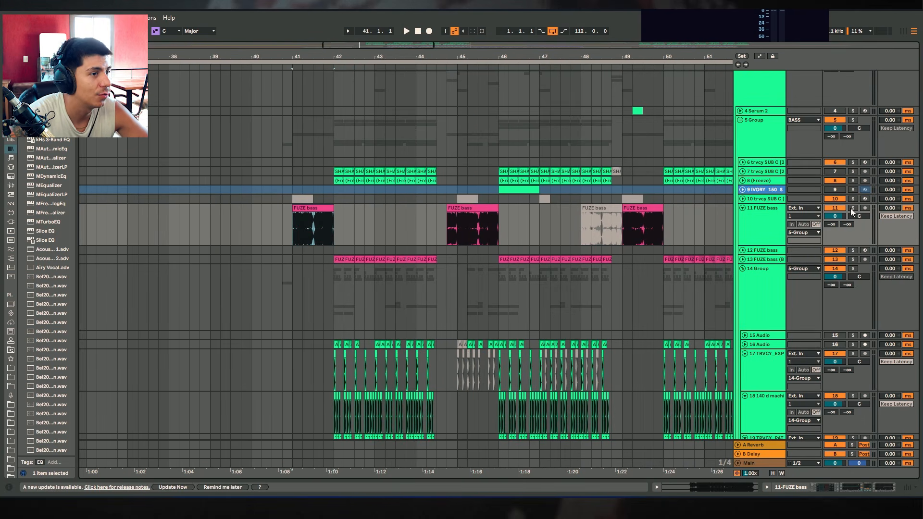
scroll(299, 247, up, 2)
click(309, 267)
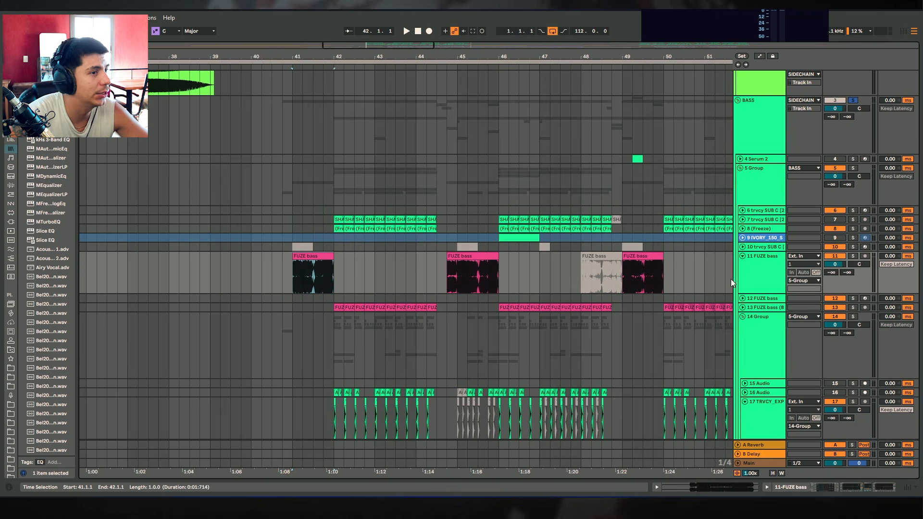
click(854, 257)
key(space)
key(plus)
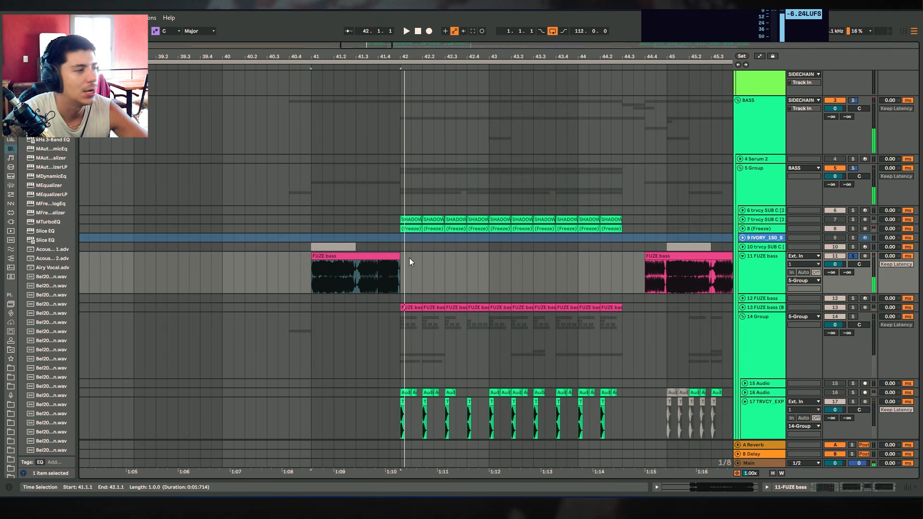
Clear the BASS group's solo and unfold the 34 Group in the lower part of the bass section.
click(331, 255)
scroll(764, 180, up, 3)
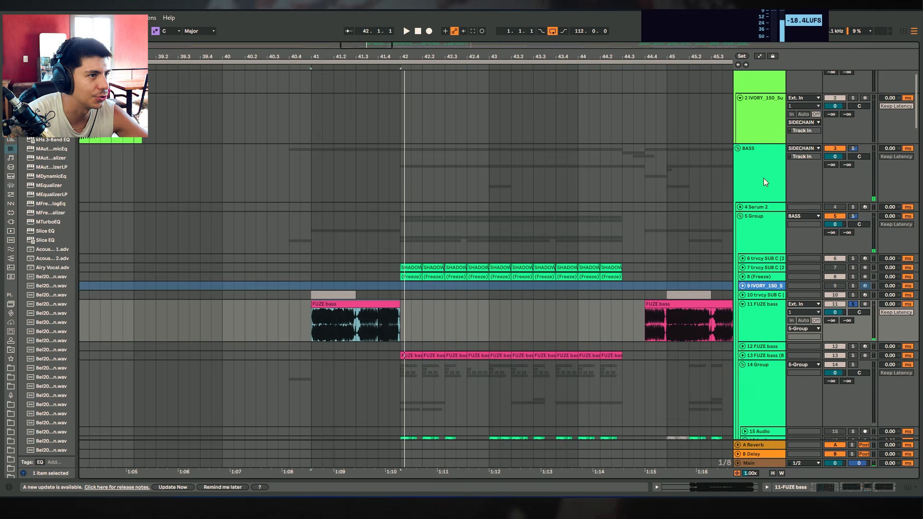
click(855, 147)
scroll(459, 315, down, 15)
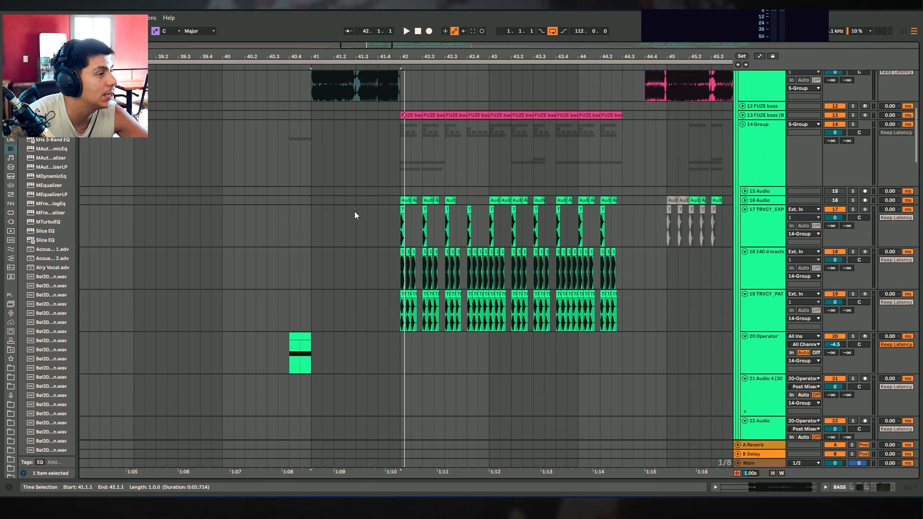
scroll(509, 247, down, 15)
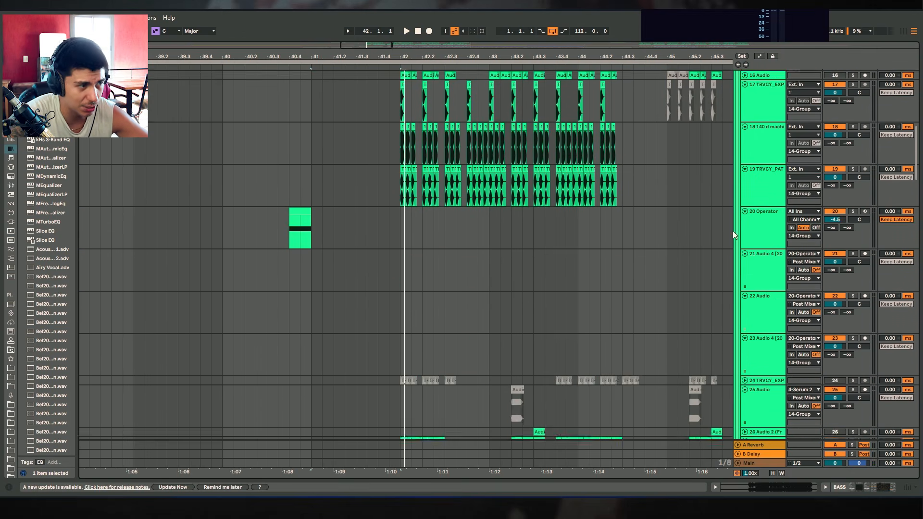
scroll(735, 226, down, 15)
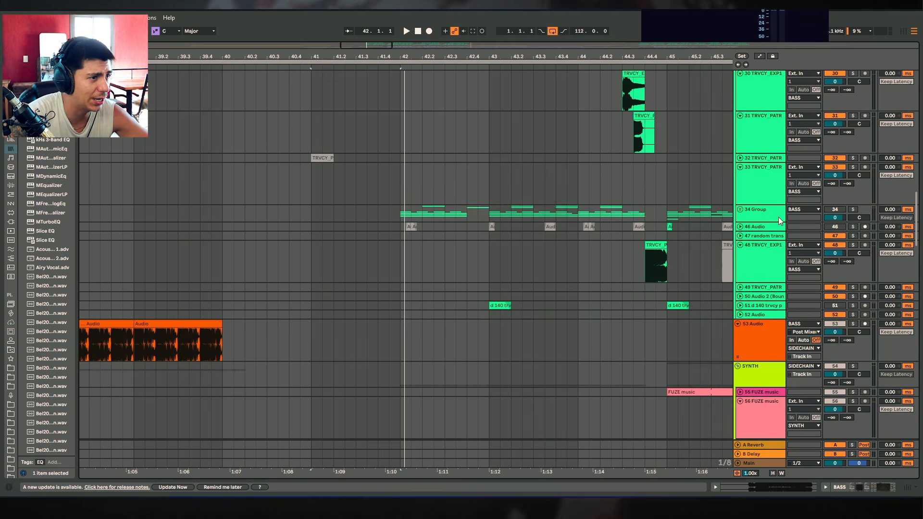
click(774, 216)
click(739, 210)
scroll(604, 258, down, 8)
scroll(670, 235, up, 5)
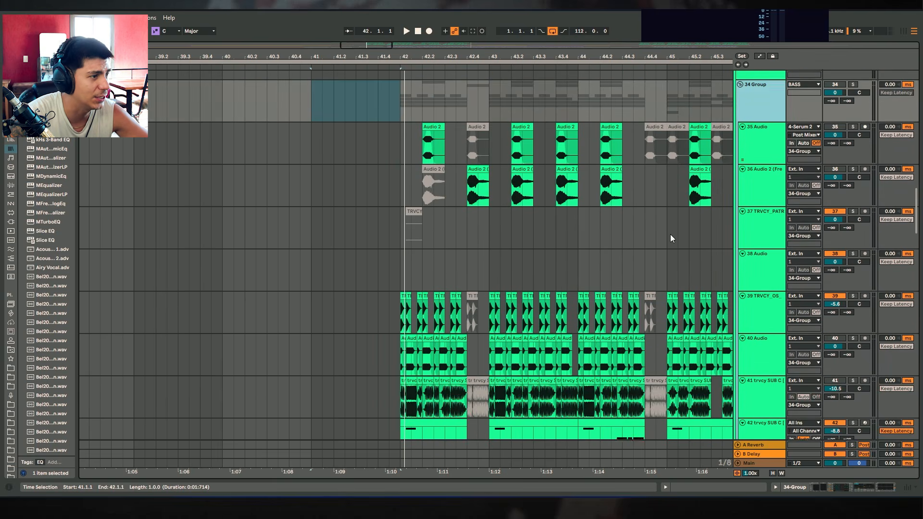
Solo the 34 Group and play it from 42.1.1 to hear its part in the drop.
click(854, 161)
click(401, 181)
key(space)
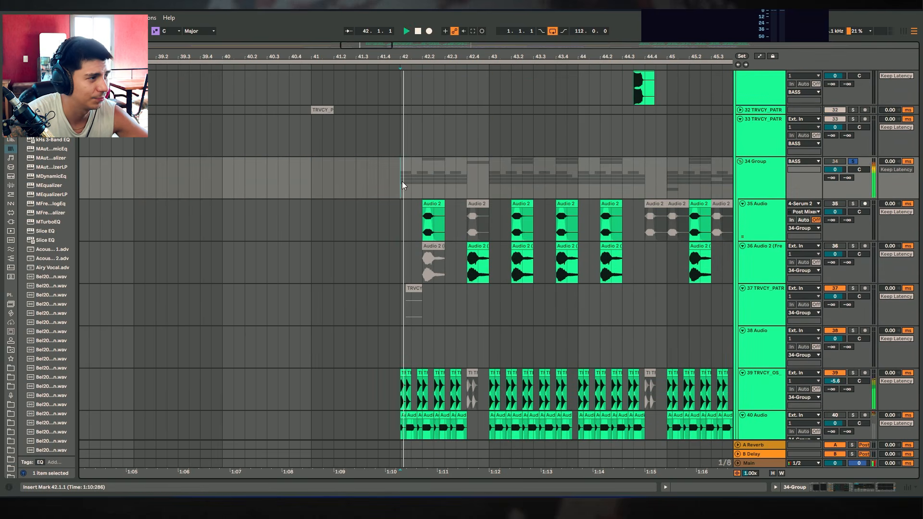
key(space)
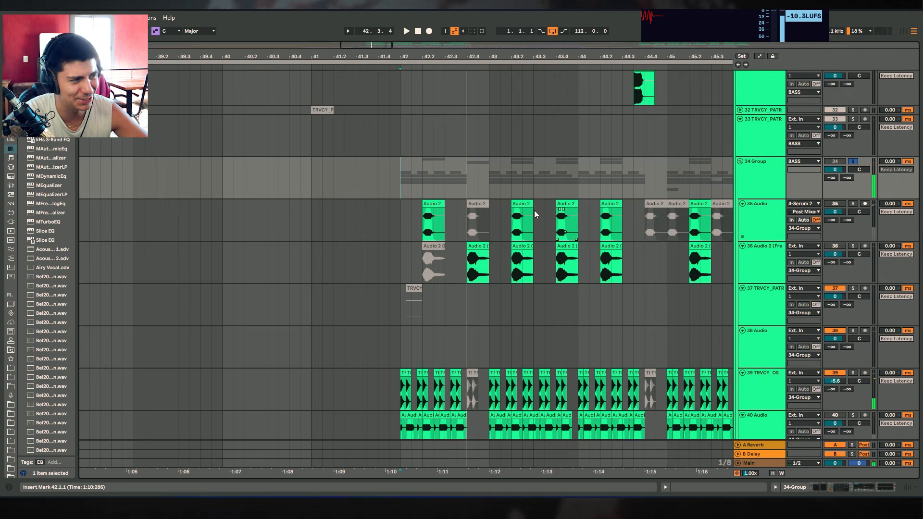
key(space)
scroll(476, 247, down, 3)
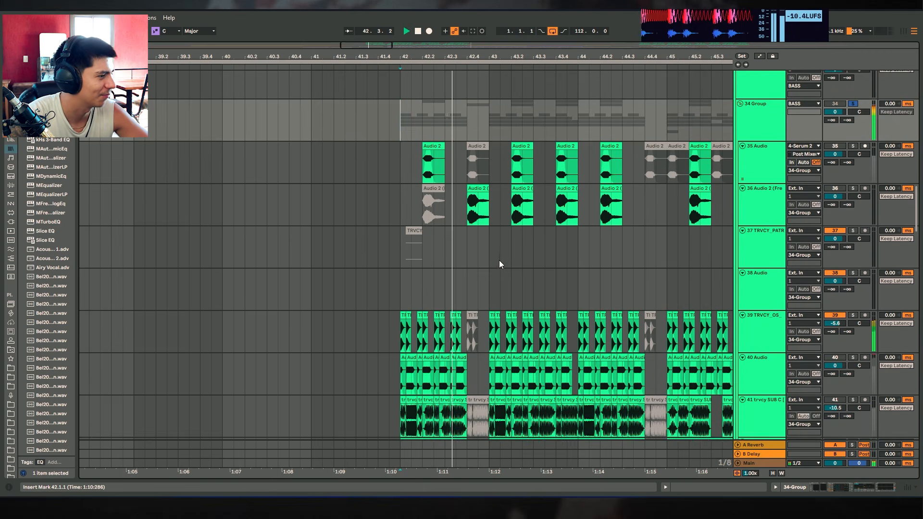
key(space)
Highlight the range from 41.3.3 to 45.1.1 on track 40 Audio and clear the 34 Group's solo.
drag(367, 375, 666, 375)
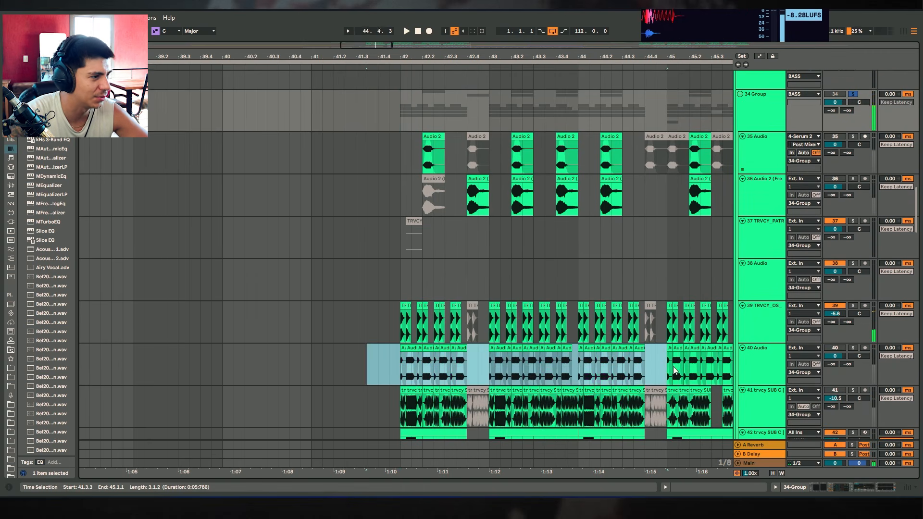
scroll(706, 332, down, 3)
scroll(707, 332, up, 10)
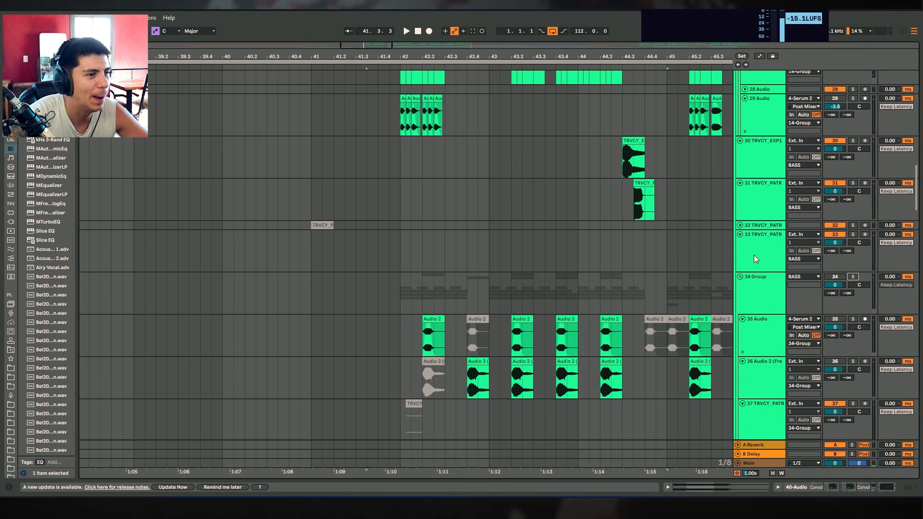
Place the insert mark at 42.1.1, solo the 14 Group and play it through its repeated clips.
scroll(412, 220, up, 14)
click(400, 254)
scroll(471, 237, up, 3)
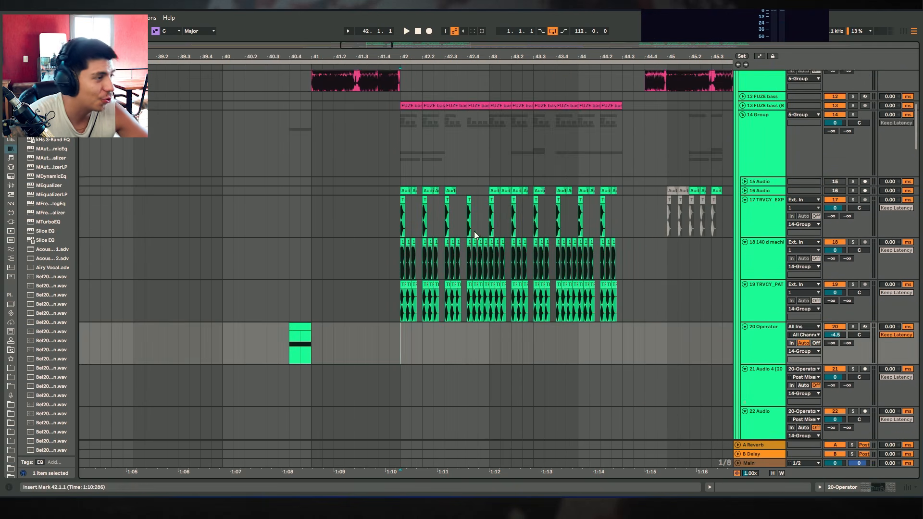
scroll(474, 235, up, 13)
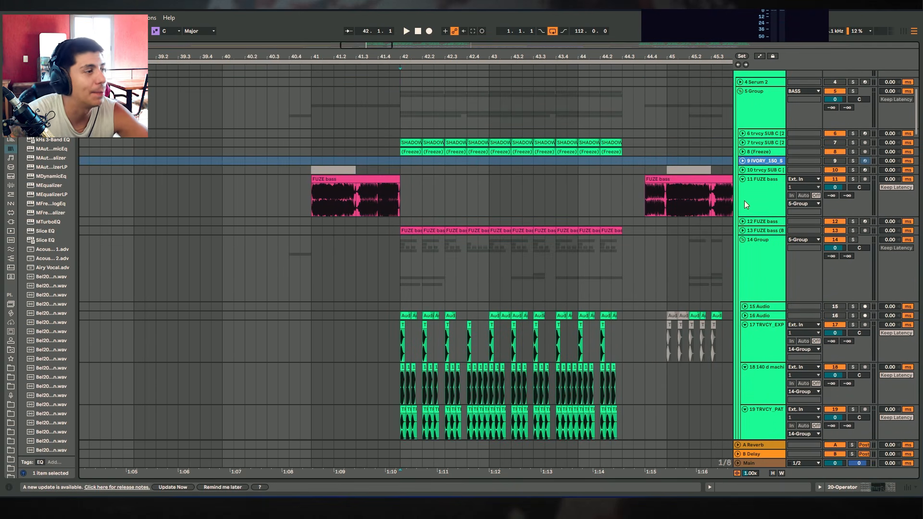
scroll(750, 225, down, 6)
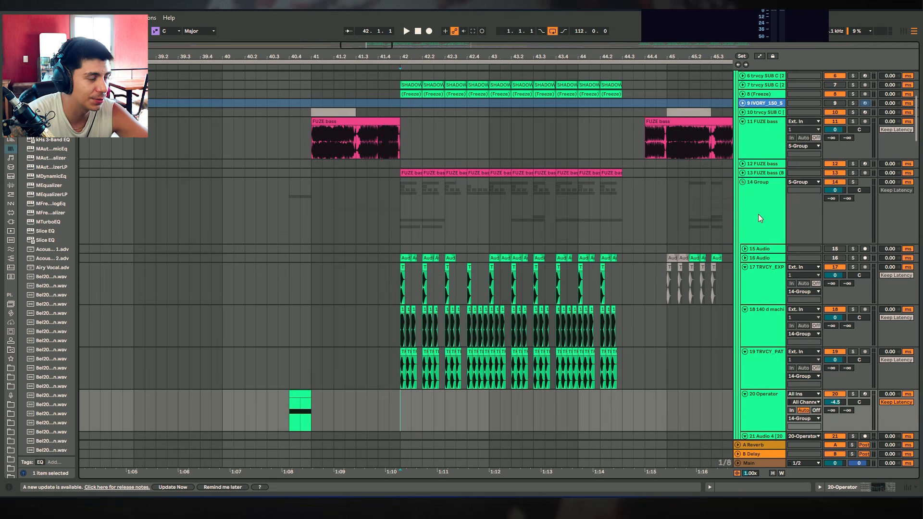
click(758, 214)
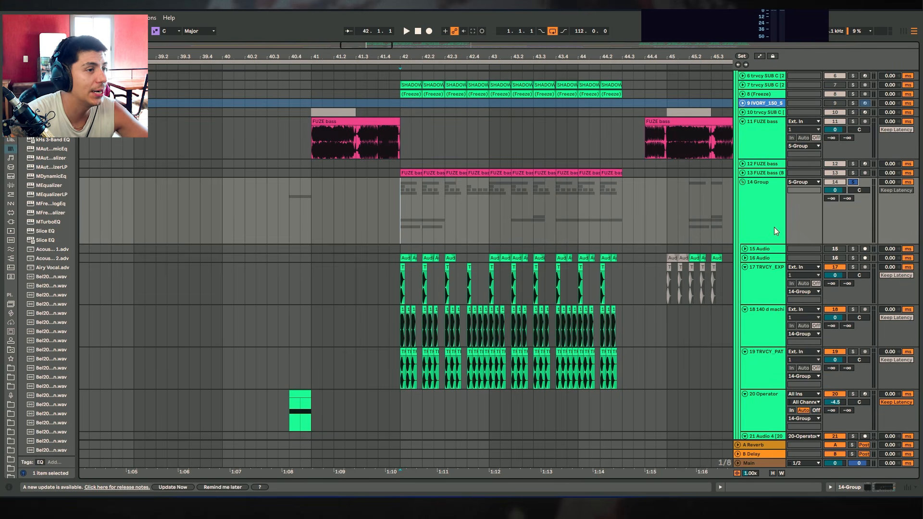
key(space)
drag(492, 56, 469, 61)
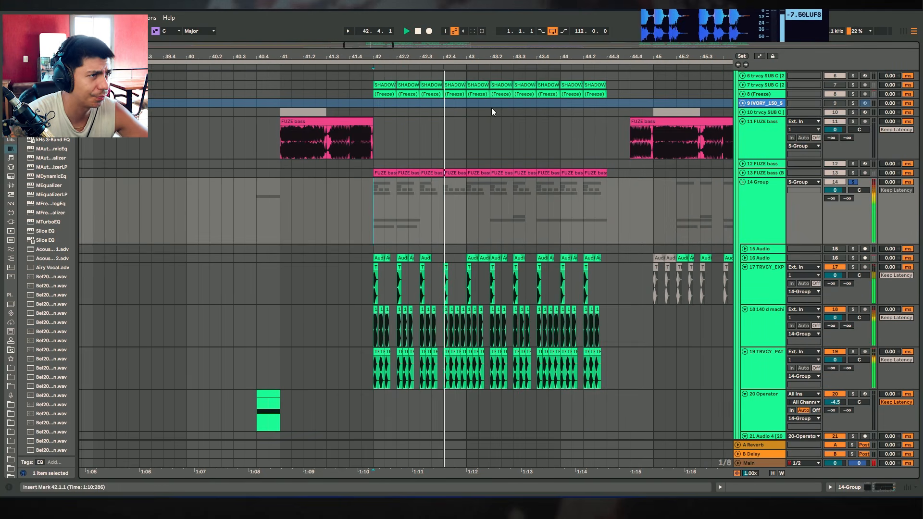
scroll(500, 125, down, 2)
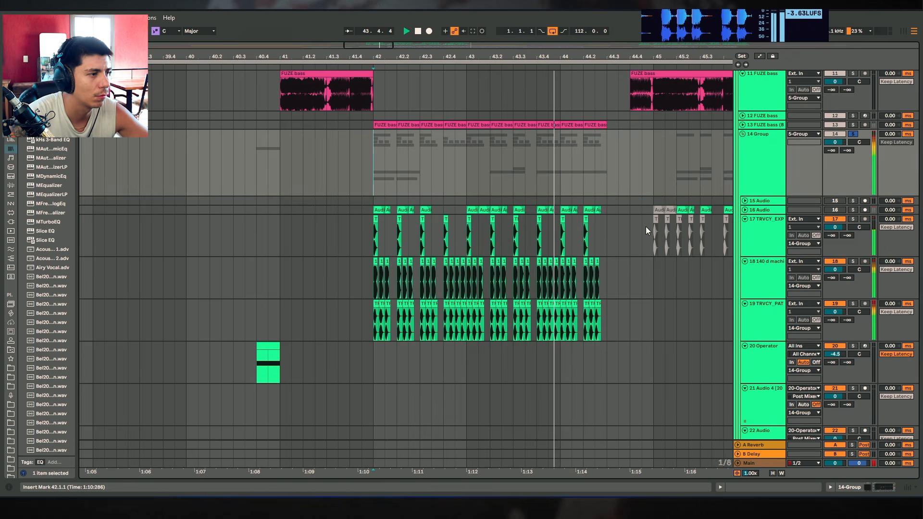
key(space)
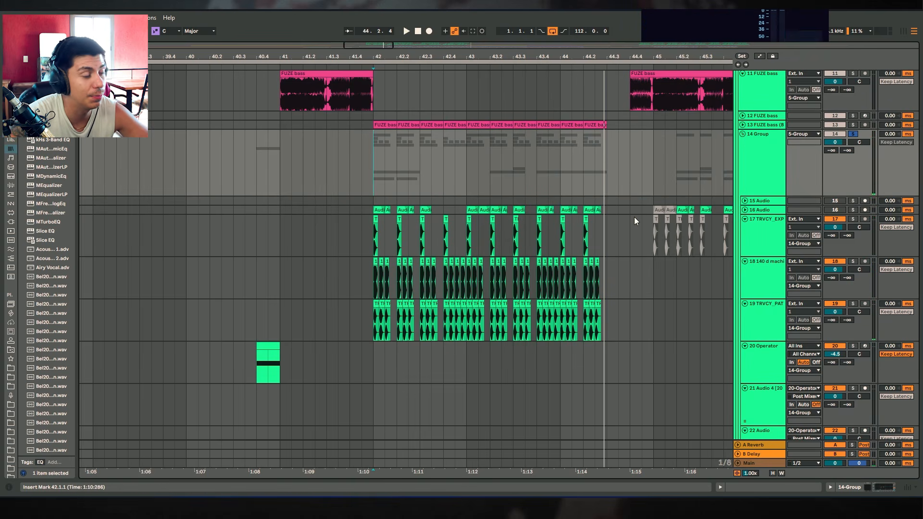
Unfold tracks 13 FUZE bass, 7 trvcy SUB C and 8 (Freeze) to show their waveforms.
click(743, 125)
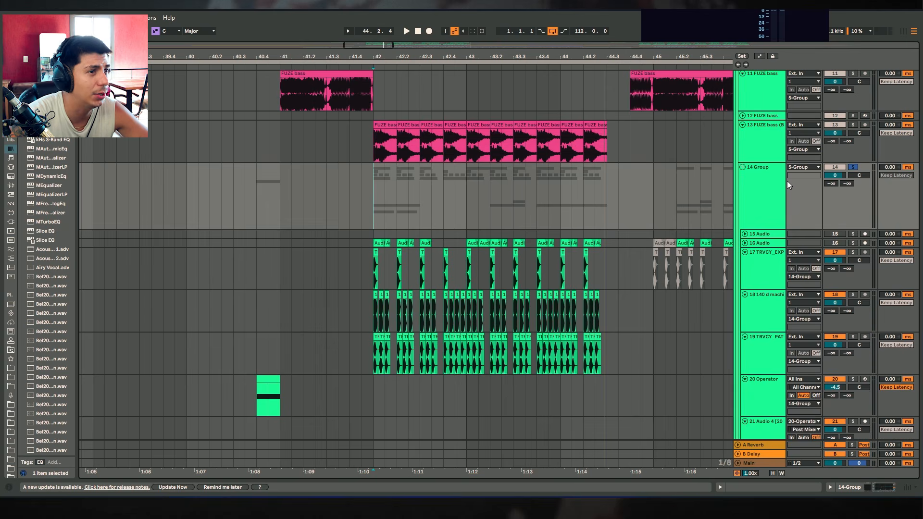
scroll(621, 240, up, 4)
click(742, 200)
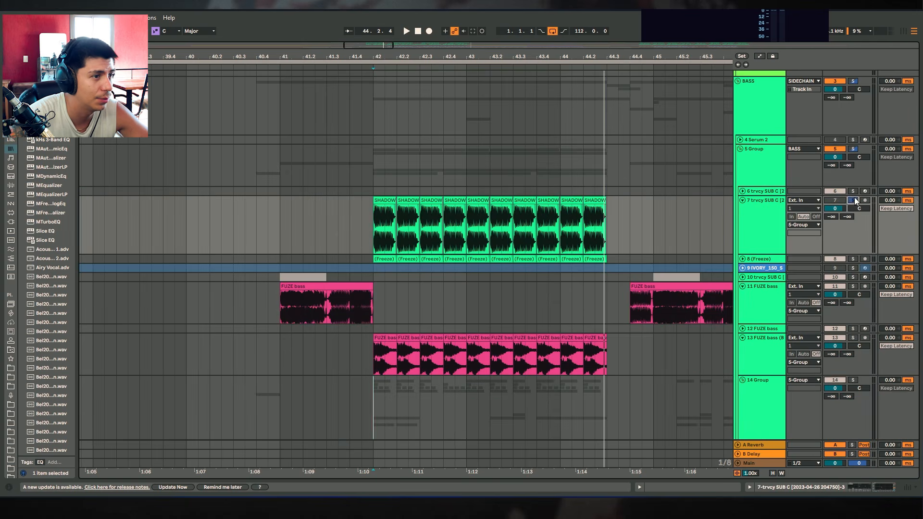
click(742, 259)
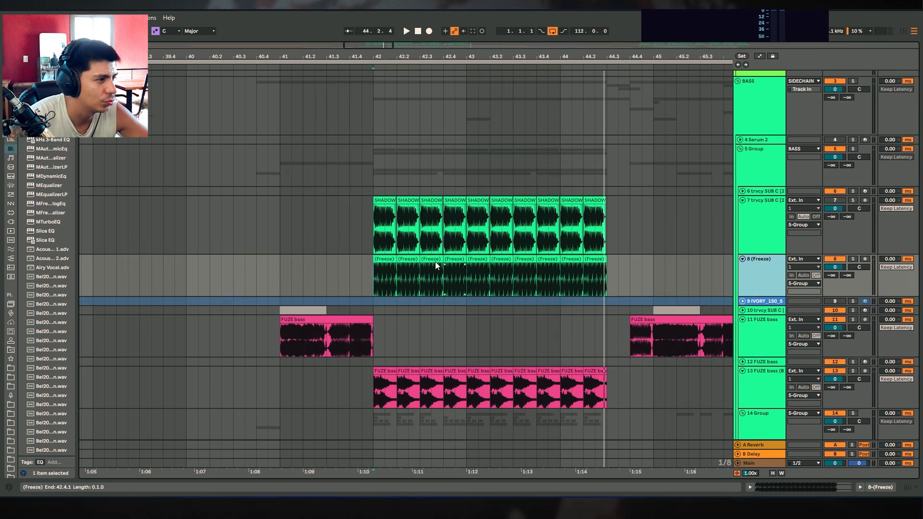
scroll(433, 260, down, 1)
Select the first SHADOW_BASS1 clip at 42.1.1 on track 7, solo the track and play it.
click(385, 214)
click(404, 249)
scroll(381, 175, up, 8)
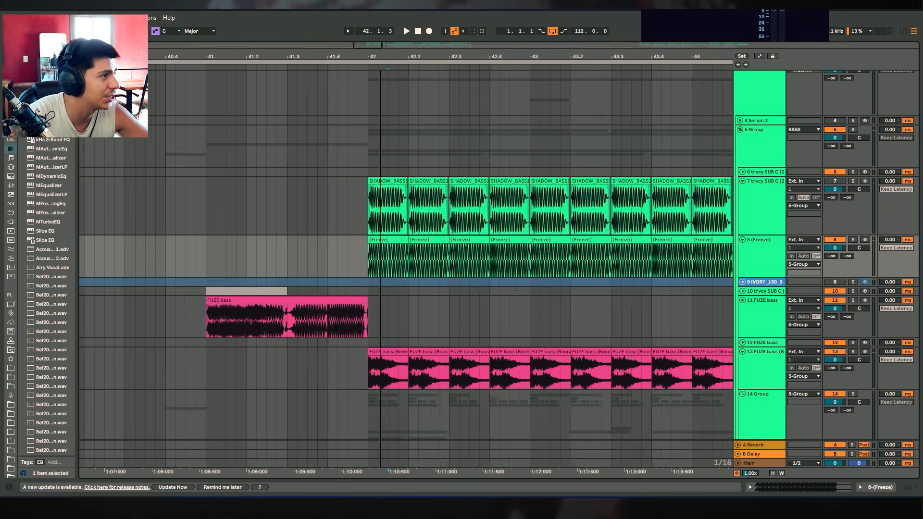
click(342, 182)
key(minus)
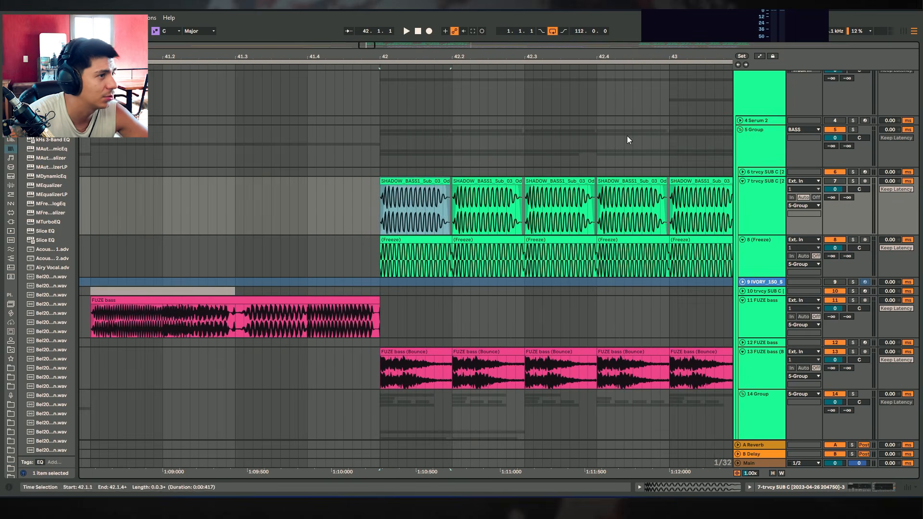
click(852, 181)
key(minus)
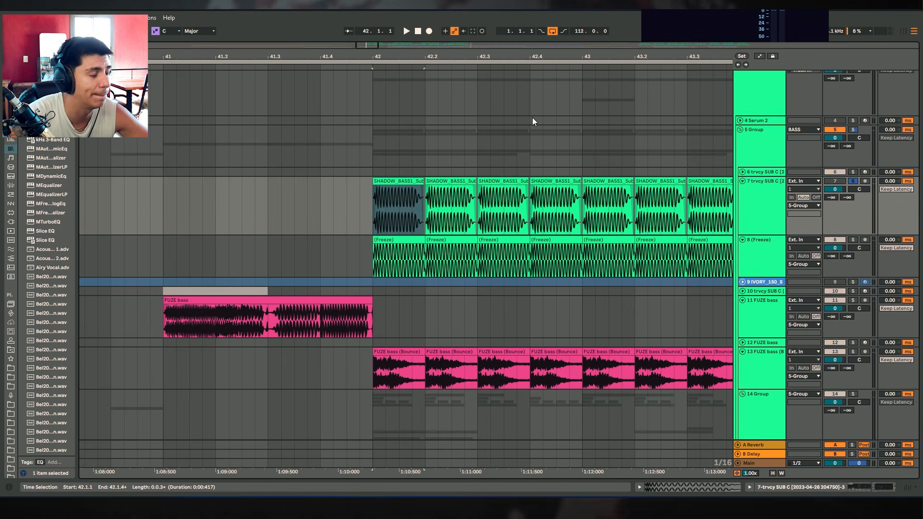
key(space)
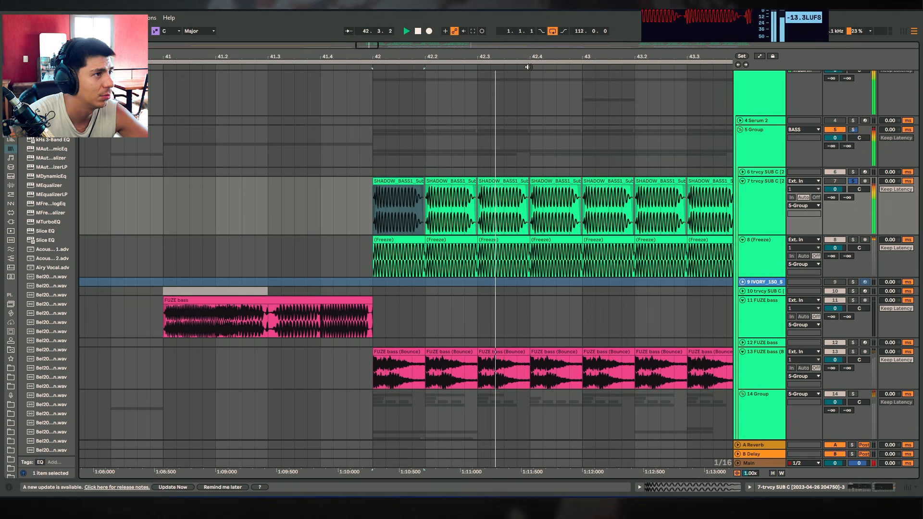
drag(536, 56, 400, 44)
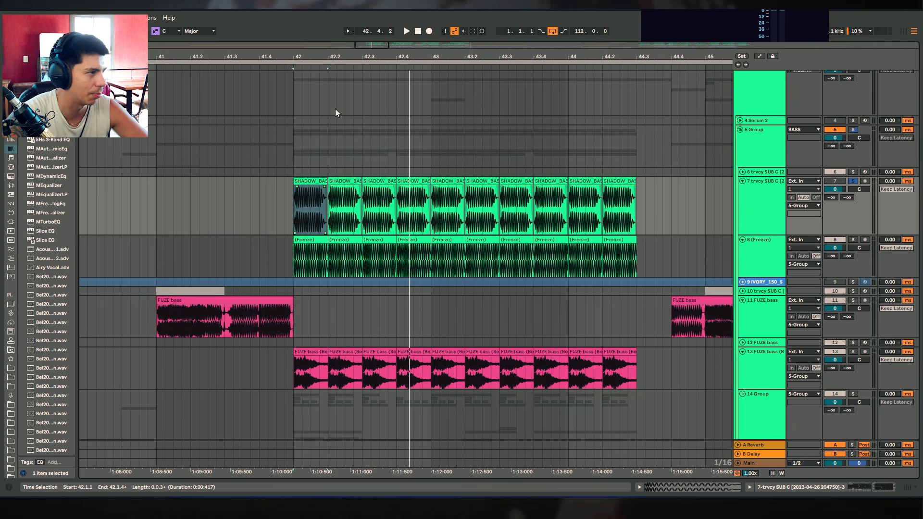
Select the first Freeze clip at 42.1.1 on track 8, solo that track and play it.
drag(321, 55, 364, 42)
click(351, 240)
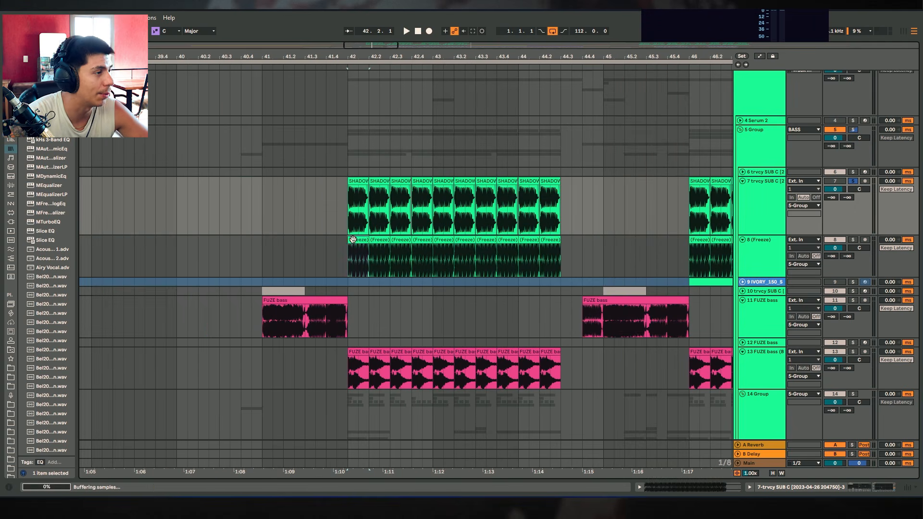
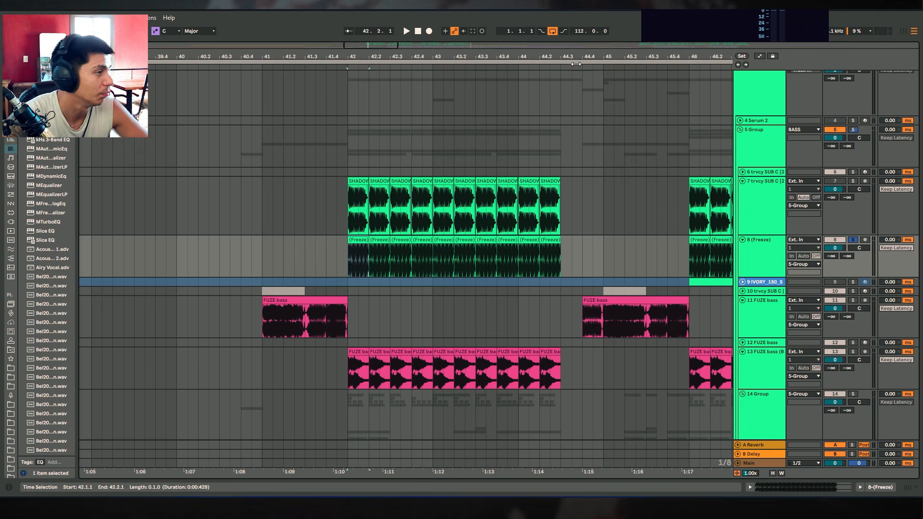
drag(404, 56, 428, 183)
drag(371, 59, 352, 58)
key(space)
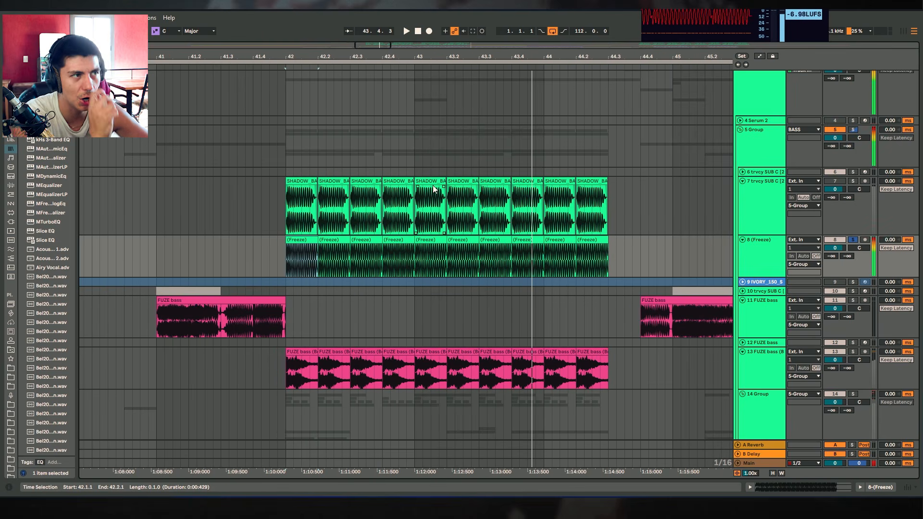
Switch the solo to the 14 Group and play it again from 42.1.1.
scroll(751, 314, down, 10)
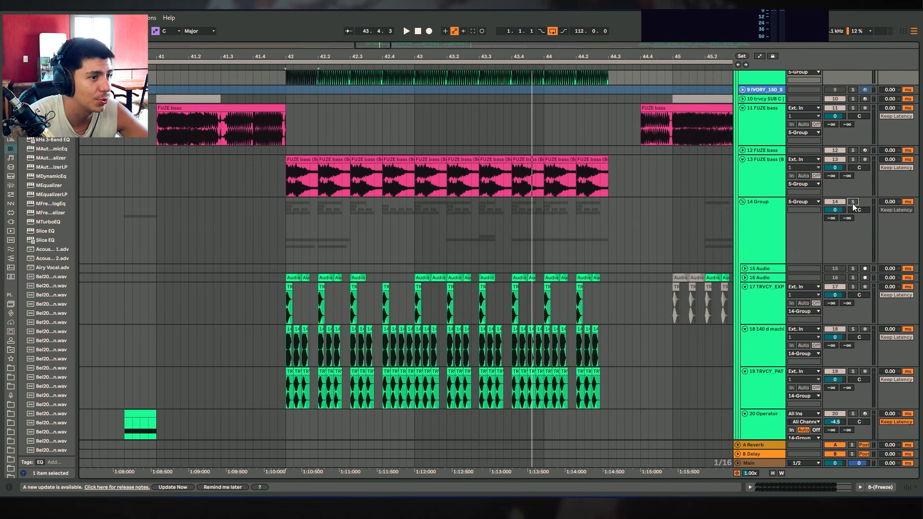
click(853, 202)
click(283, 223)
key(space)
scroll(269, 288, up, 1)
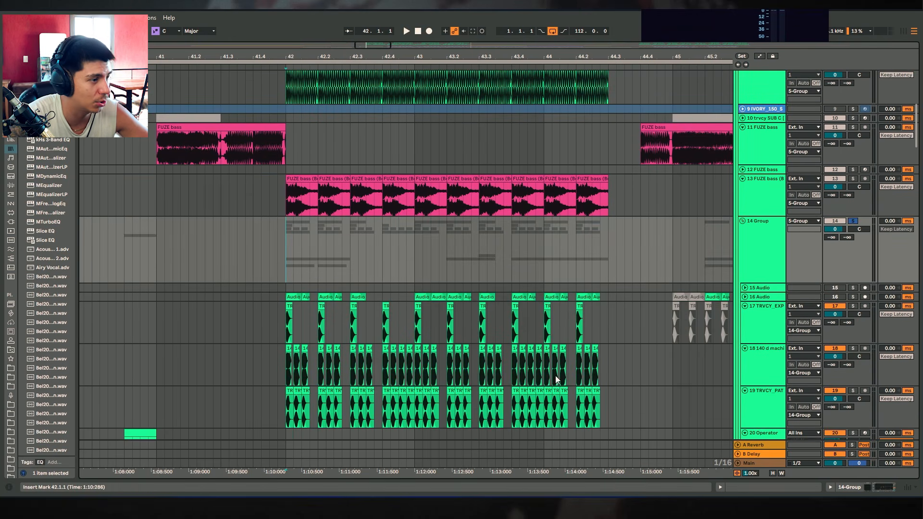
Highlight 41.2.3 to 44.3.3 across tracks 17 and 18, and solo track 8 (Freeze) together with the 14 Group.
drag(556, 380, 241, 313)
scroll(844, 214, up, 7)
click(852, 201)
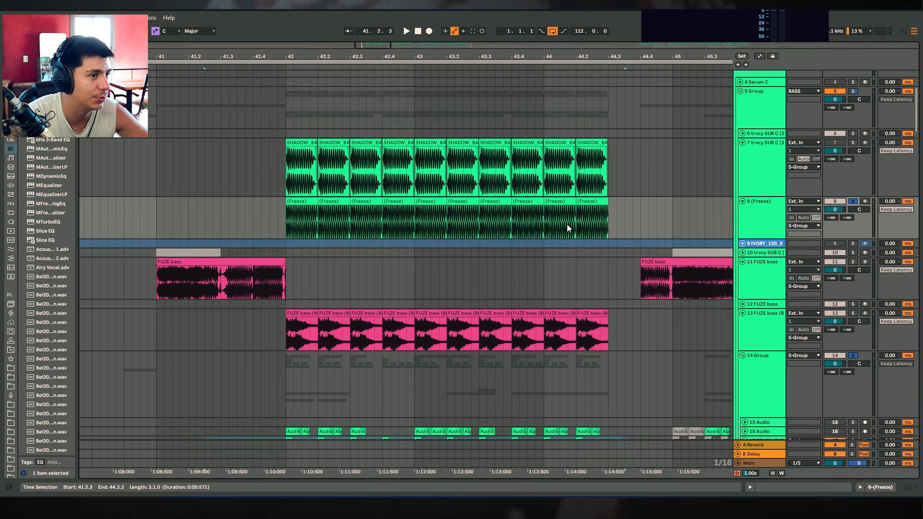
Play track 8 (Freeze) and the 14 Group together from the first Freeze clip at 42.1.1.
click(301, 201)
key(space)
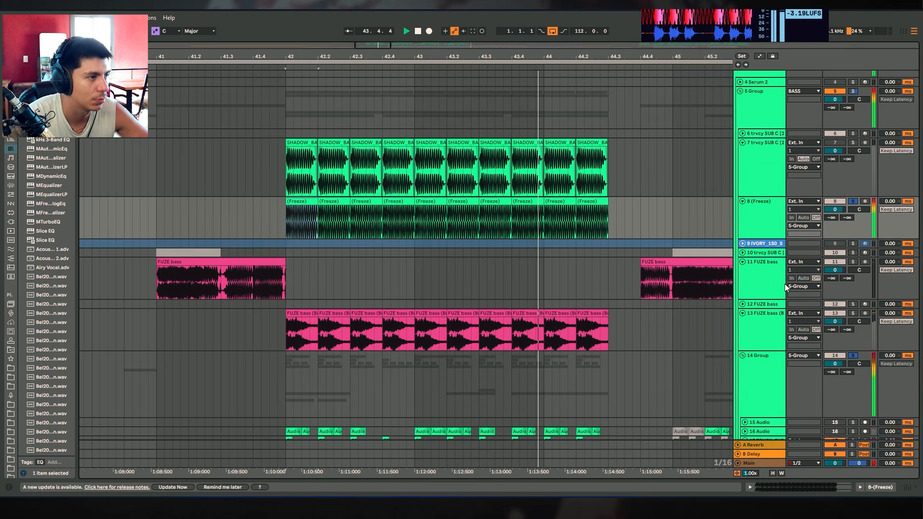
scroll(784, 283, down, 1)
key(space)
Select the first FUZE bass (Bounce) clip at 42.1.1, solo track 13 and play it.
click(302, 312)
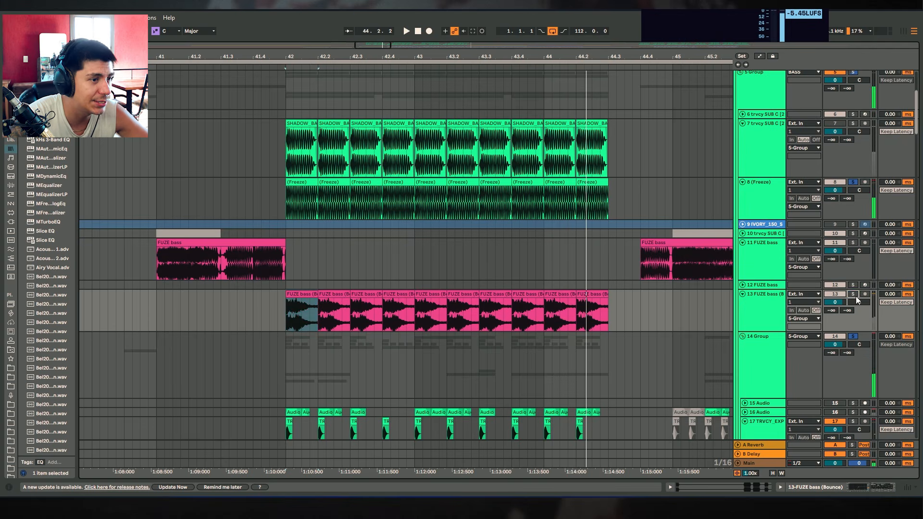
click(853, 294)
key(space)
key(minus)
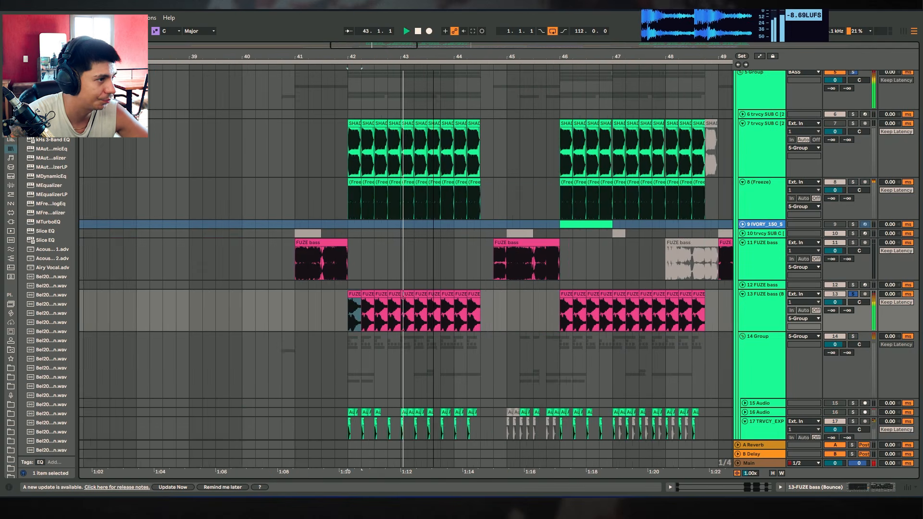
key(space)
Examine the first FUZE bass (Bounce) waveform up close and show track 13's device chain.
key(plus)
key(plus)
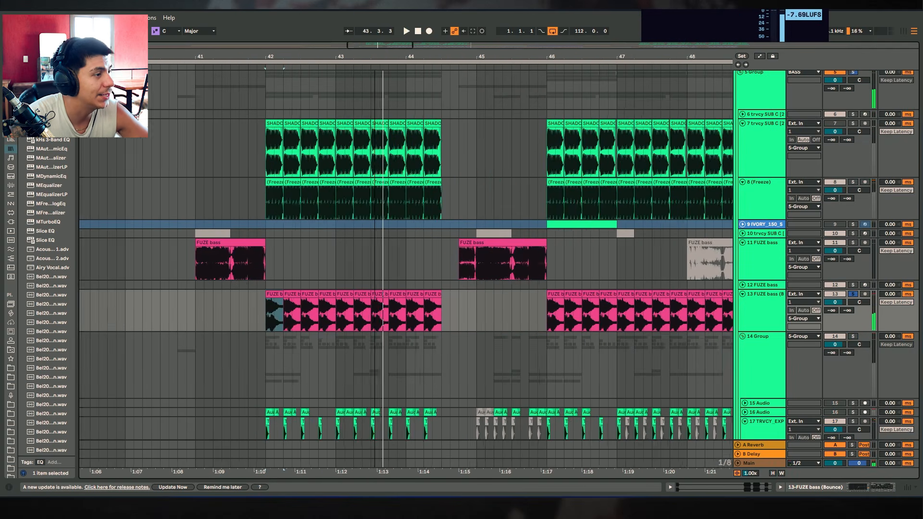
key(plus)
key(plus)
key(plus)
key(plus)
key(plus)
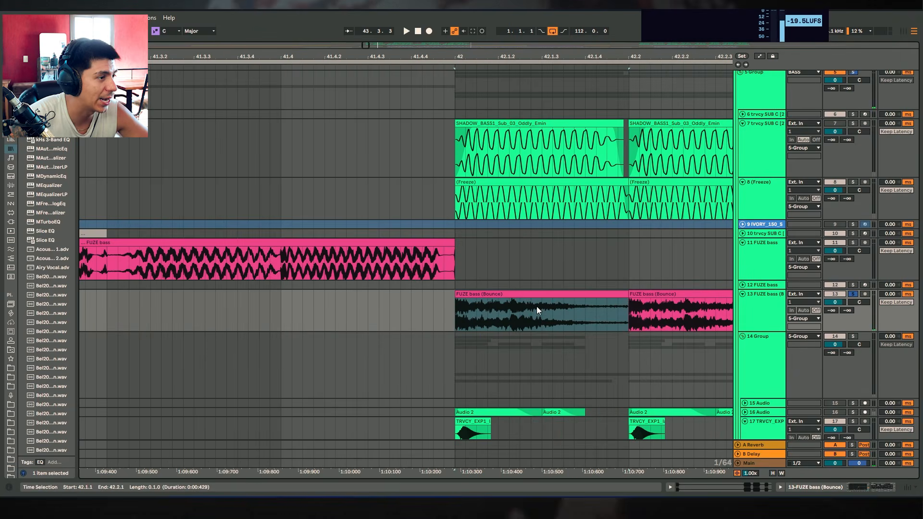
click(871, 488)
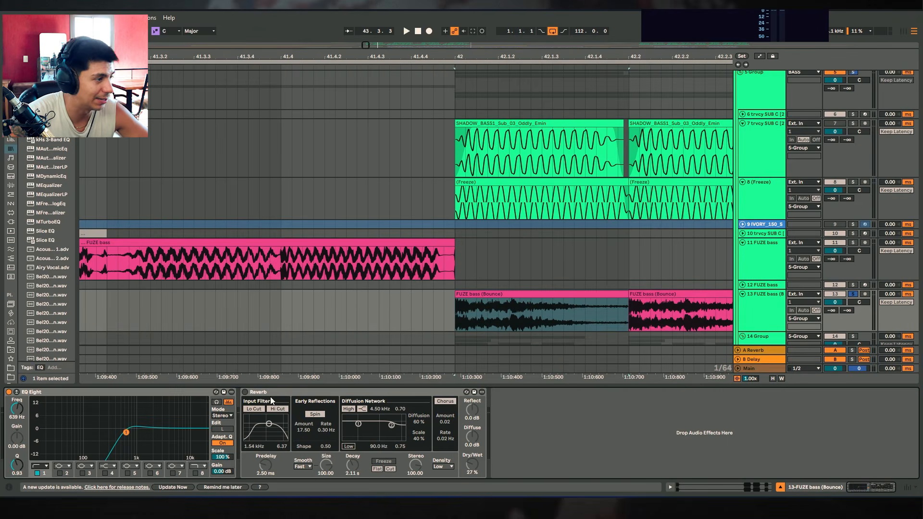
Activate the muted FUZE bass clips from bar 81 to 85 on track 11, solo the track and play them.
drag(584, 57, 419, 29)
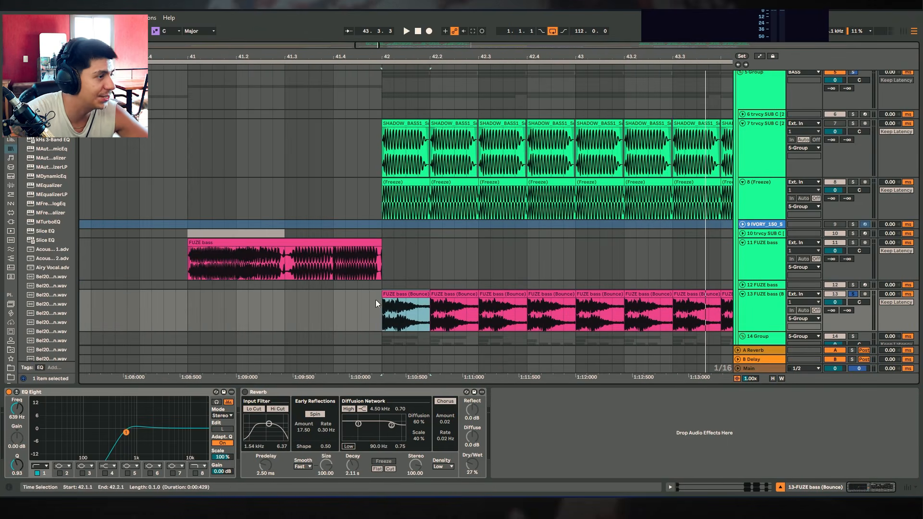
drag(549, 56, 250, 21)
drag(514, 56, 492, 101)
click(524, 242)
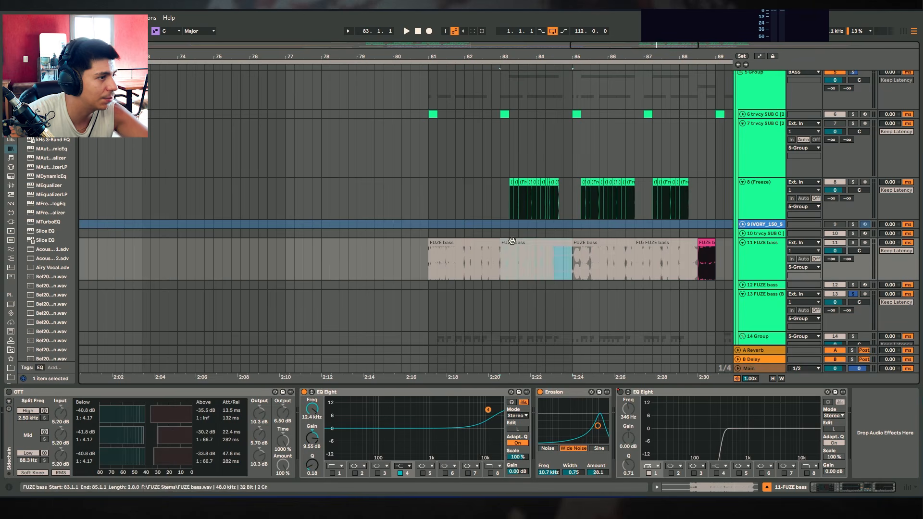
key(0)
shift+click(493, 256)
key(space)
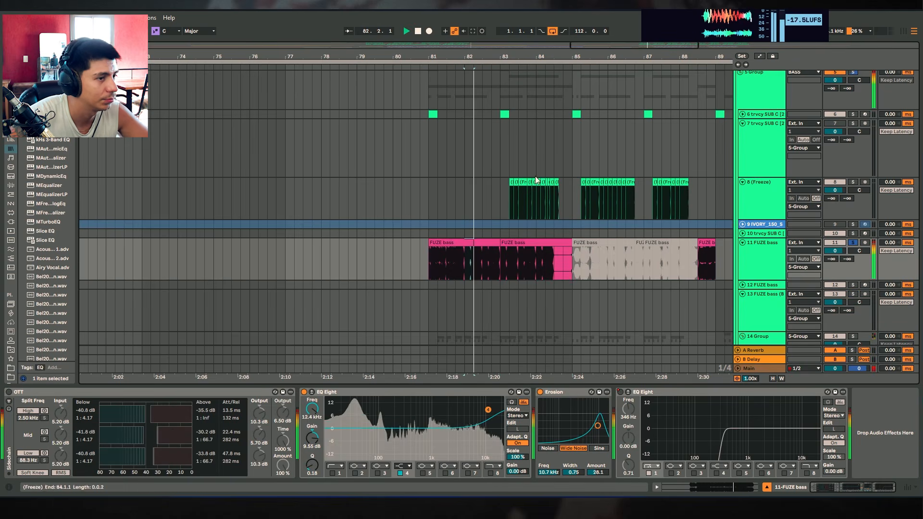
Stop playback and undo the last clip activation on track 11.
drag(514, 56, 587, 20)
key(space)
key(ctrl+z)
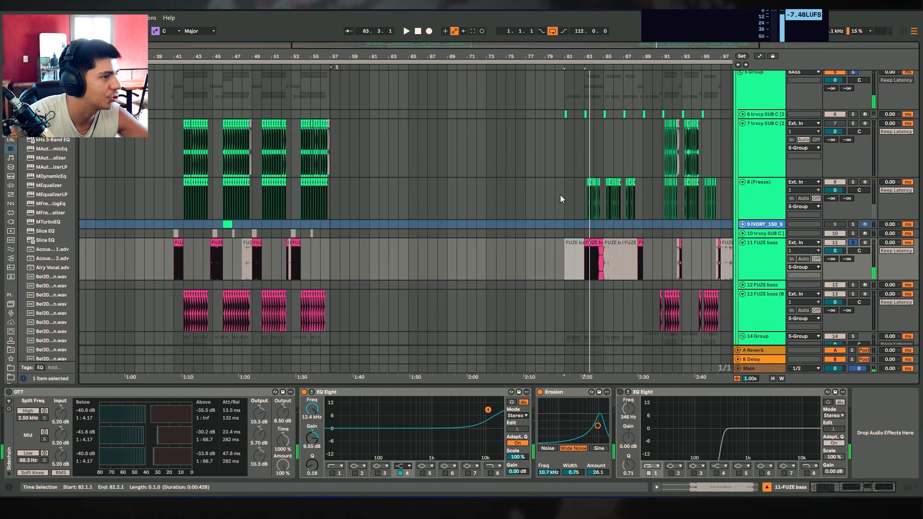
Extend the FUZE bass clip at 24.1.1 on track 11 to 39.1.1 and play it.
drag(302, 56, 603, 57)
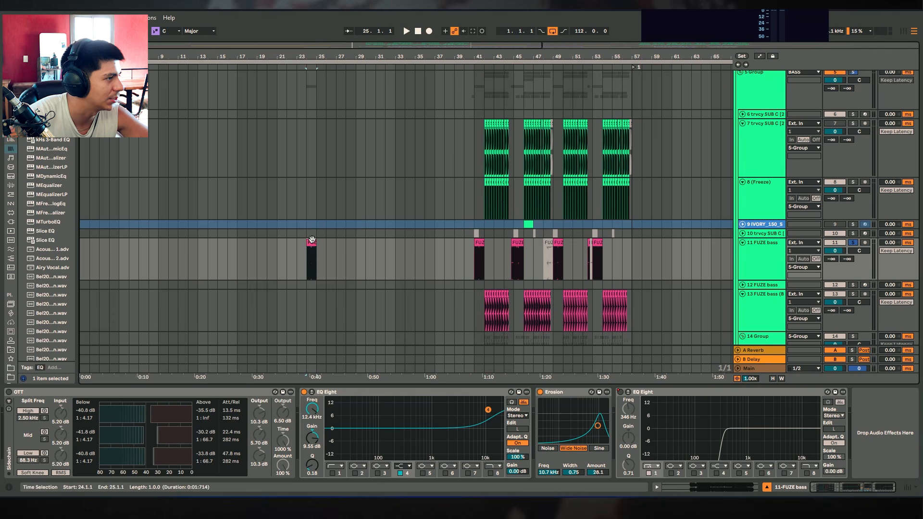
drag(315, 243, 454, 243)
key(space)
drag(315, 57, 314, 113)
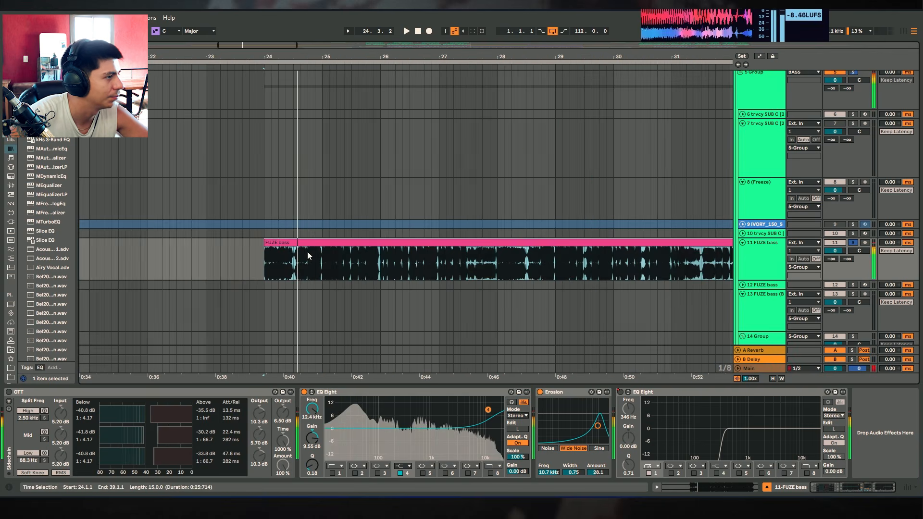
Audition the extended FUZE bass clip from about bar 25, from 26.4.3 and from about 28.3.
click(323, 257)
key(space)
key(space)
click(431, 264)
key(space)
key(space)
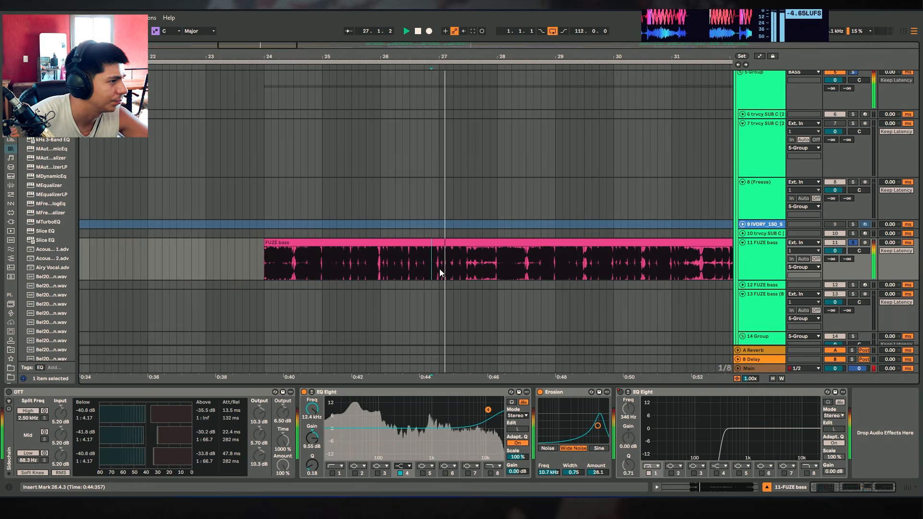
mouse_move(500, 57)
mouse_down()
mouse_move(479, 96)
mouse_move(304, 93)
mouse_up()
click(370, 263)
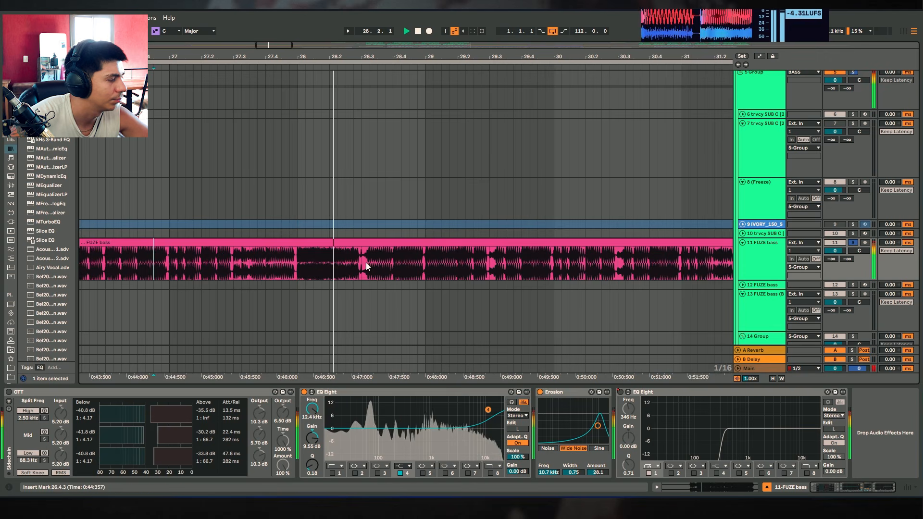
key(space)
key(space)
Play the FUZE bass clip from 28.4.1, and highlight 28.4.1 to 29.1.1 to replay that section.
click(392, 265)
key(space)
key(space)
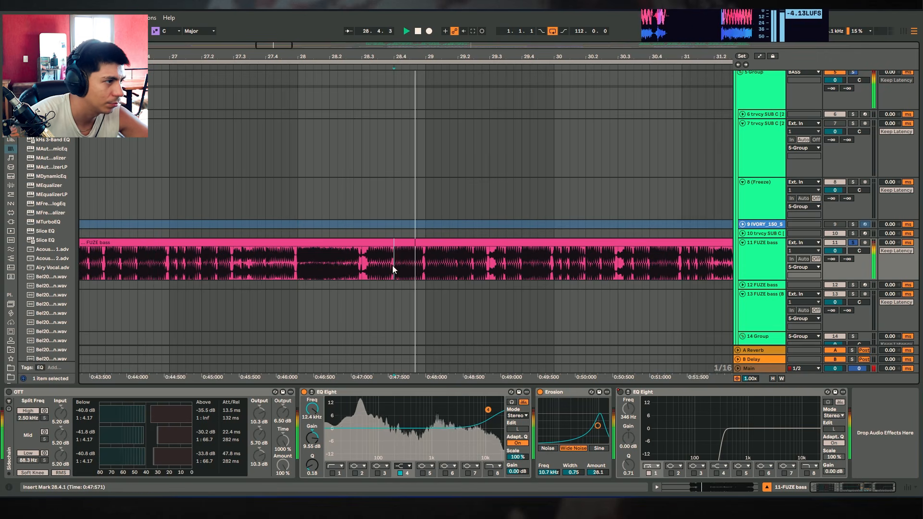
drag(393, 266, 424, 255)
key(space)
key(space)
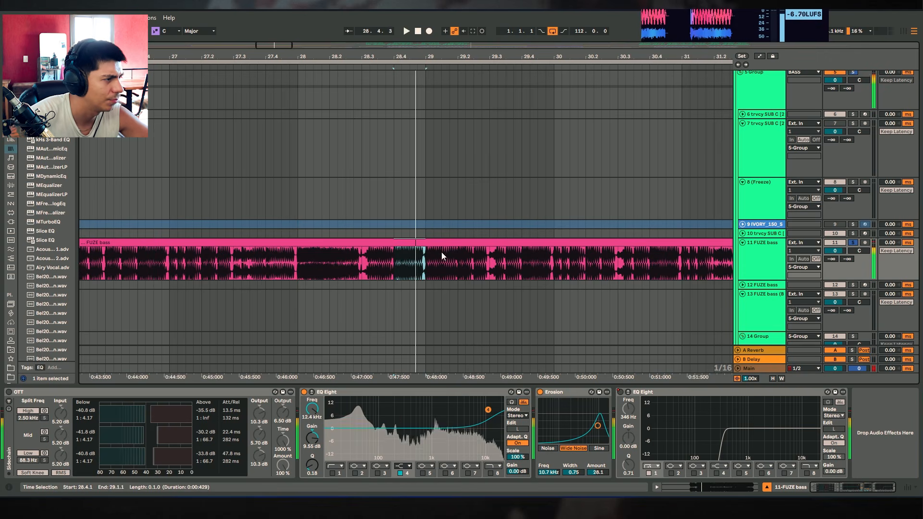
Select the whole extended FUZE bass clip starting at 24.1.1 and delete it.
click(437, 244)
key(space)
scroll(423, 211, down, 4)
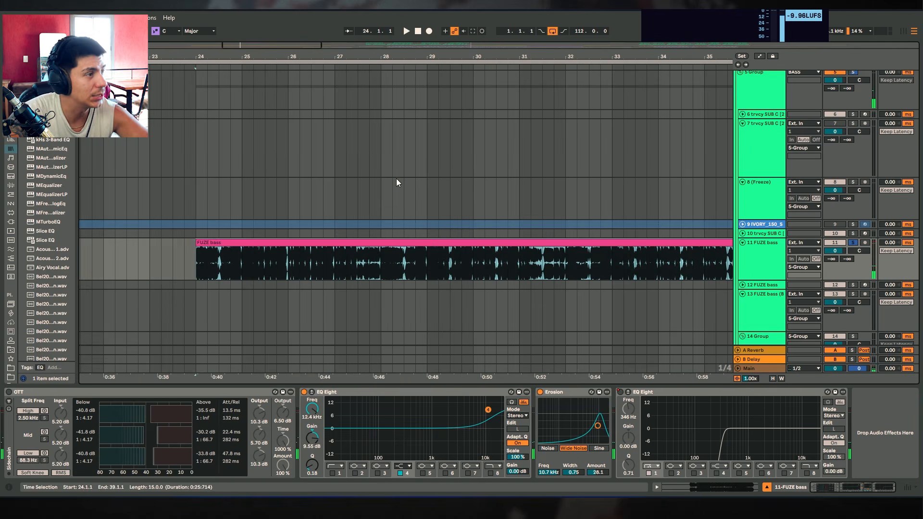
key(Delete)
Switch the solo from track 11 to track 13 and play the FUZE bass (Bounce) clips from 42.1.1.
drag(569, 58, 190, 36)
click(419, 296)
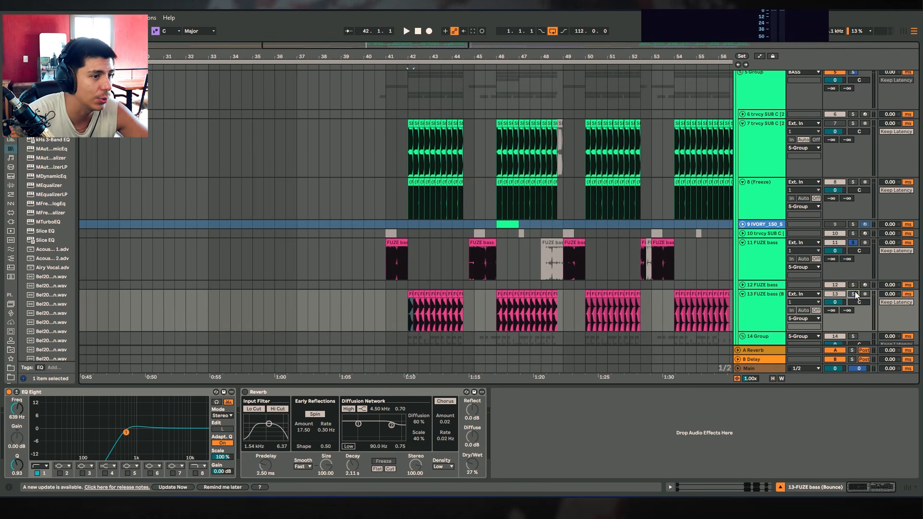
key(space)
drag(404, 57, 364, 68)
scroll(673, 262, down, 2)
key(space)
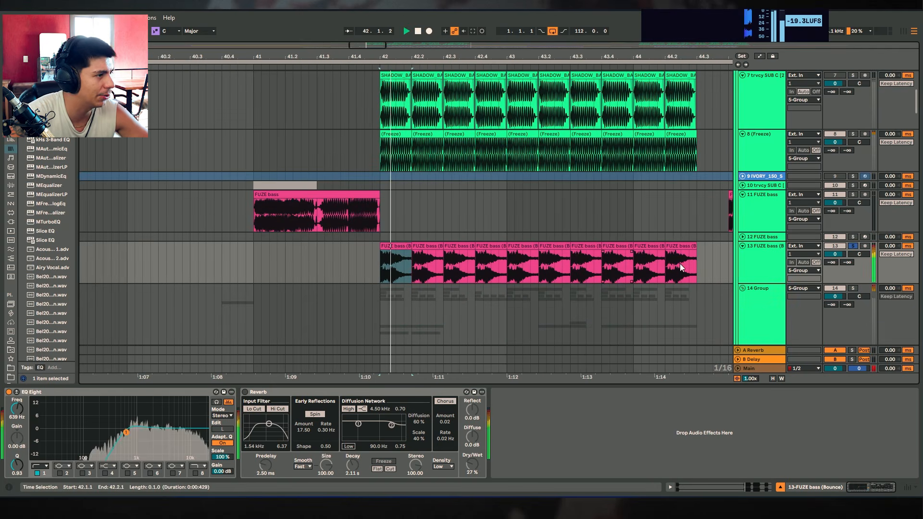
click(761, 264)
scroll(566, 234, down, 3)
key(space)
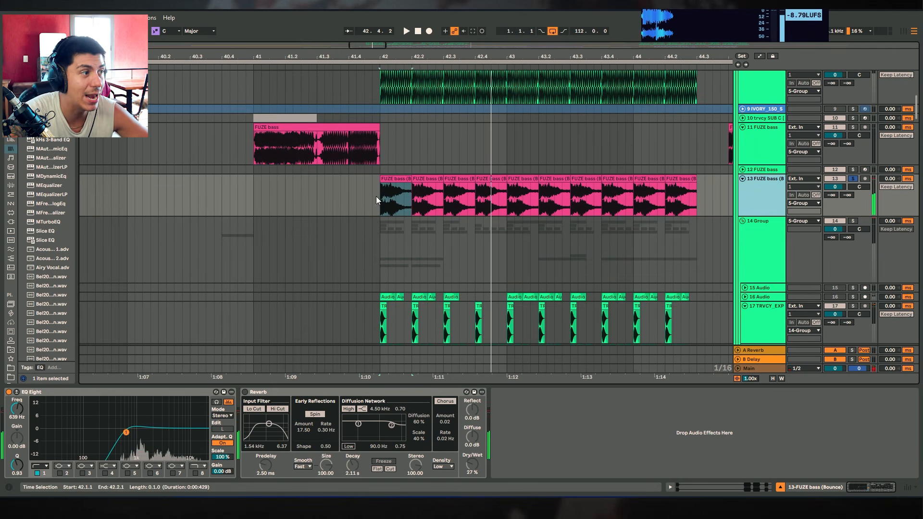
Highlight the drop range on track 13 and the 14 Group, and solo tracks 8 and 13 together with the 14 Group.
drag(302, 195, 359, 190)
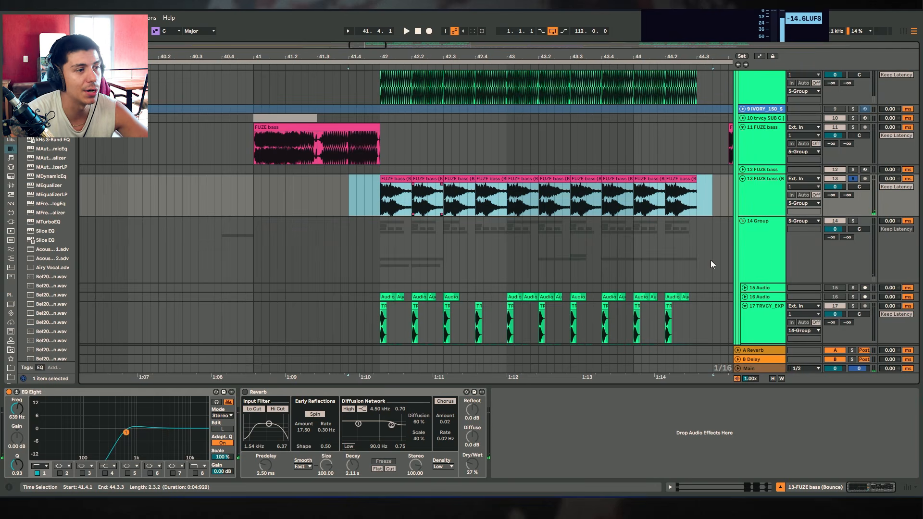
click(759, 235)
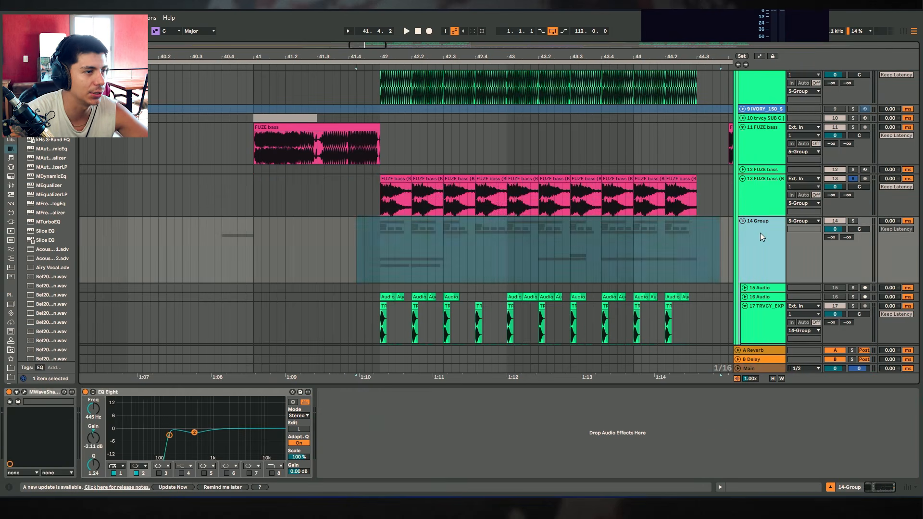
click(853, 222)
scroll(862, 205, up, 3)
click(852, 191)
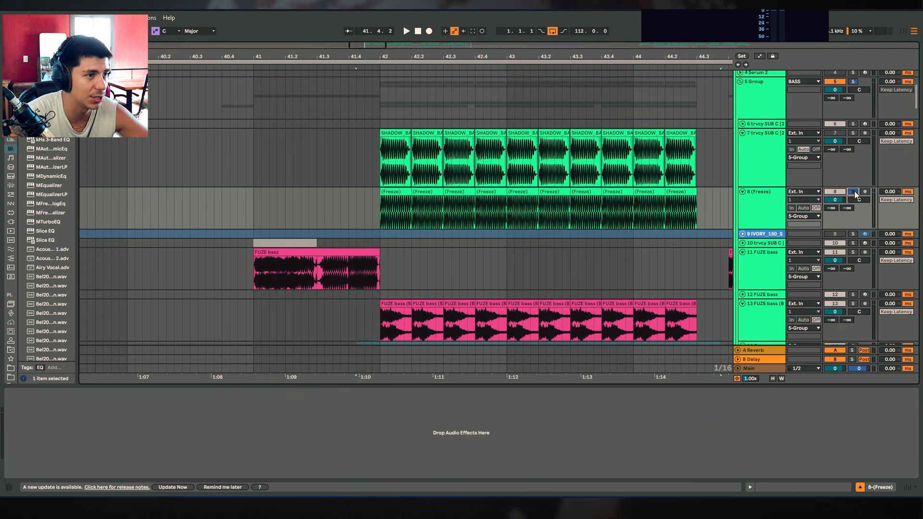
scroll(851, 260, down, 2)
scroll(852, 244, down, 2)
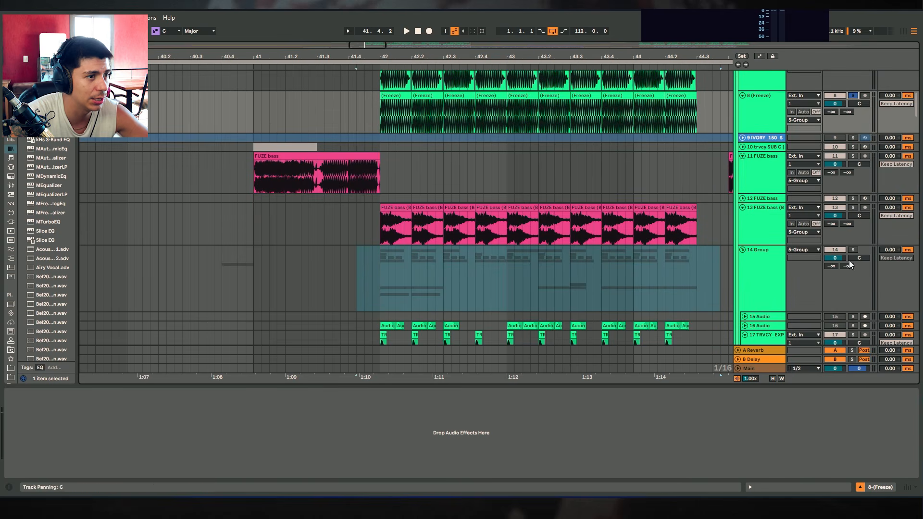
ctrl+click(854, 249)
ctrl+click(853, 207)
Play the three soloed bass layers from 42.1.1 and highlight 41.4.1 to 44.4.1 on track 13.
click(401, 219)
key(space)
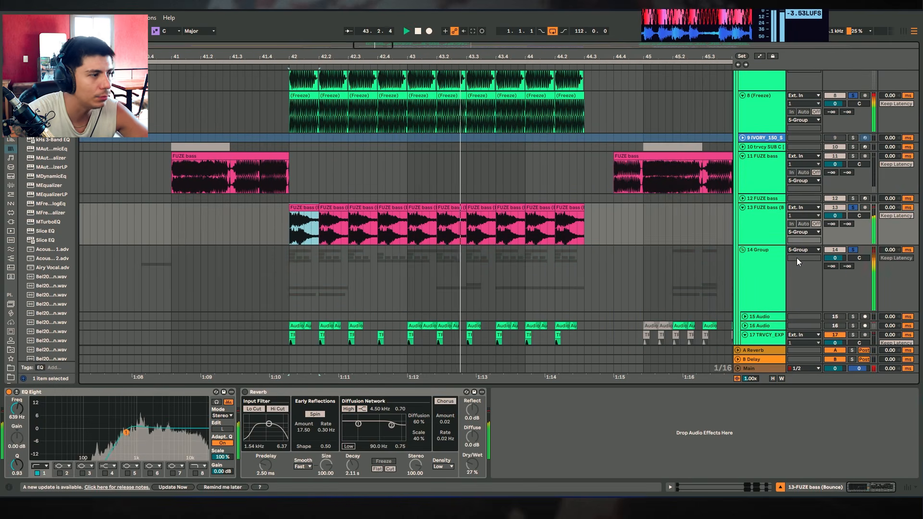
key(space)
drag(260, 225, 531, 221)
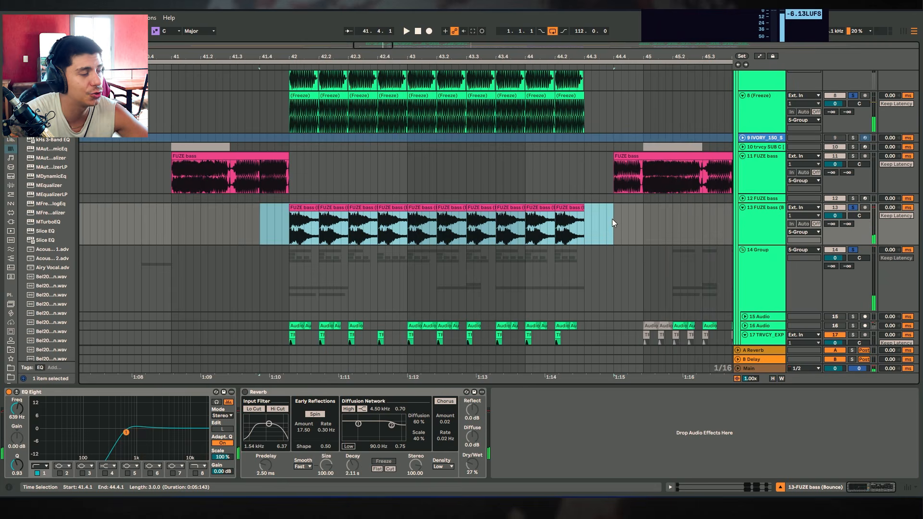
Unsolo track 13, play the bass layers from 42.1.1, and solo track 13 again during playback to compare.
scroll(529, 183, up, 5)
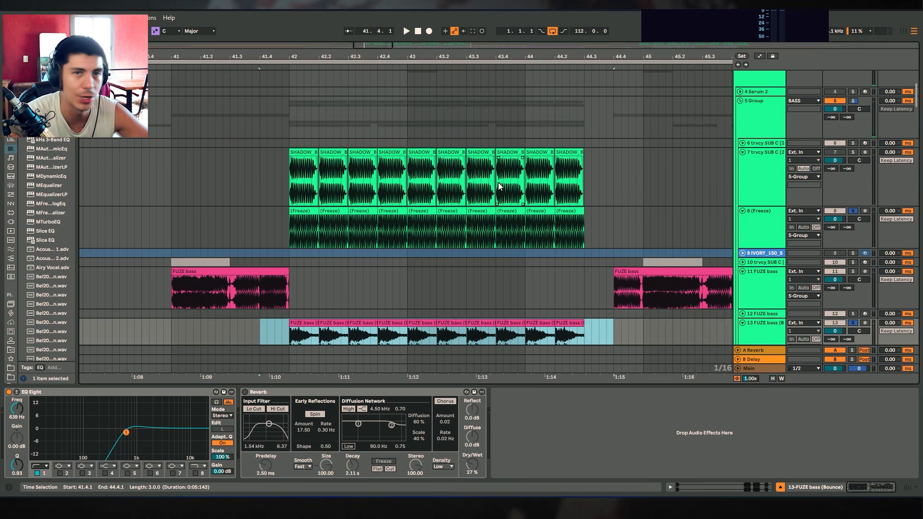
scroll(498, 187, down, 4)
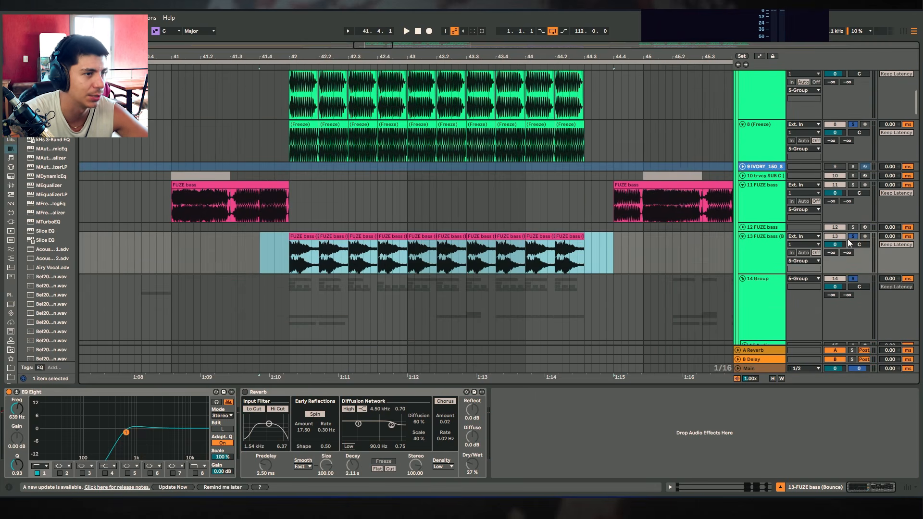
click(853, 236)
key(space)
click(303, 236)
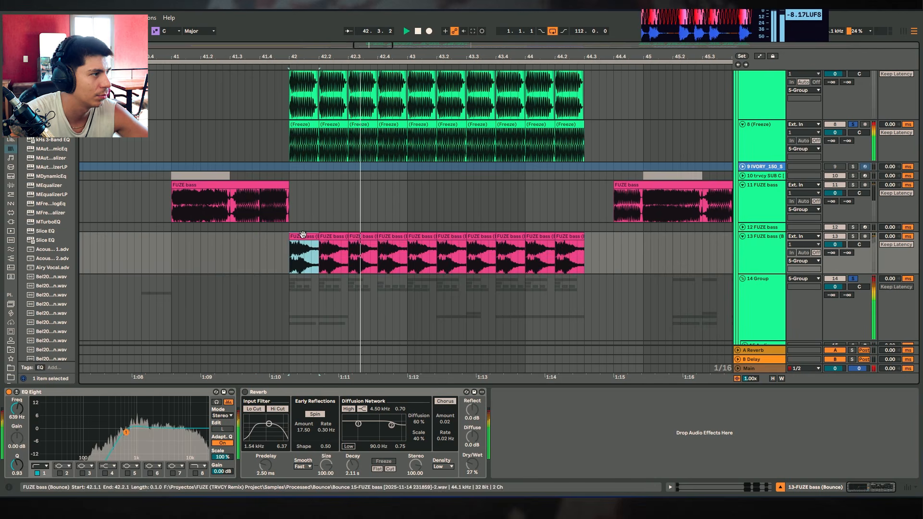
click(854, 236)
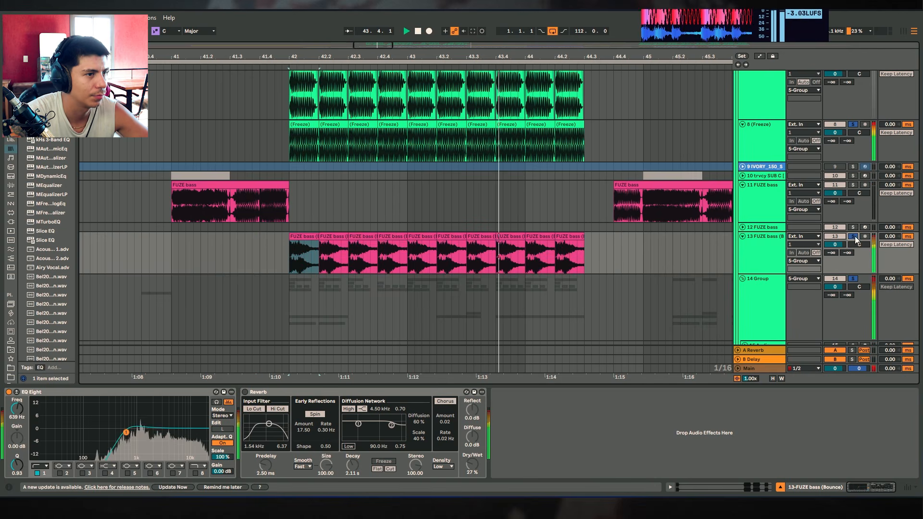
key(space)
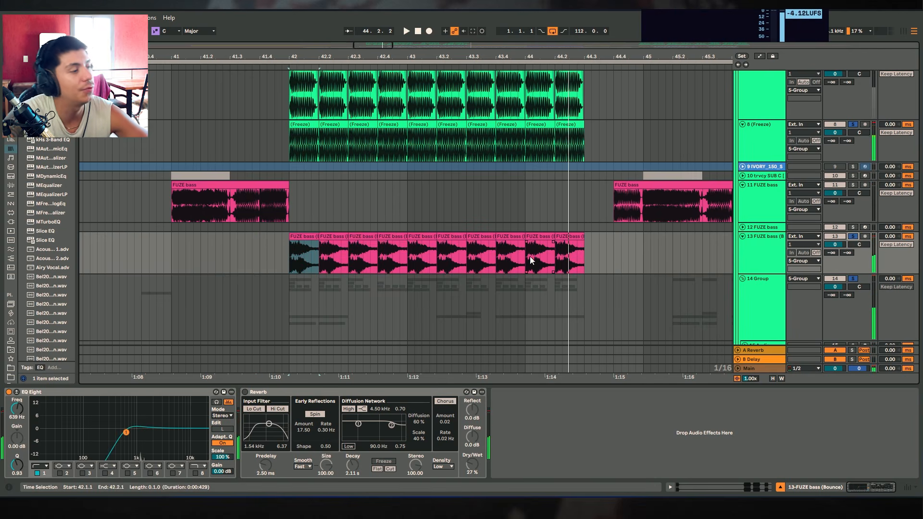
Highlight 41.3.2 to 44.3.4 across the tracks inside the 14 Group, and reselect the first FUZE bass (Bounce) clip.
scroll(614, 259, down, 6)
drag(239, 199, 607, 307)
scroll(567, 204, up, 7)
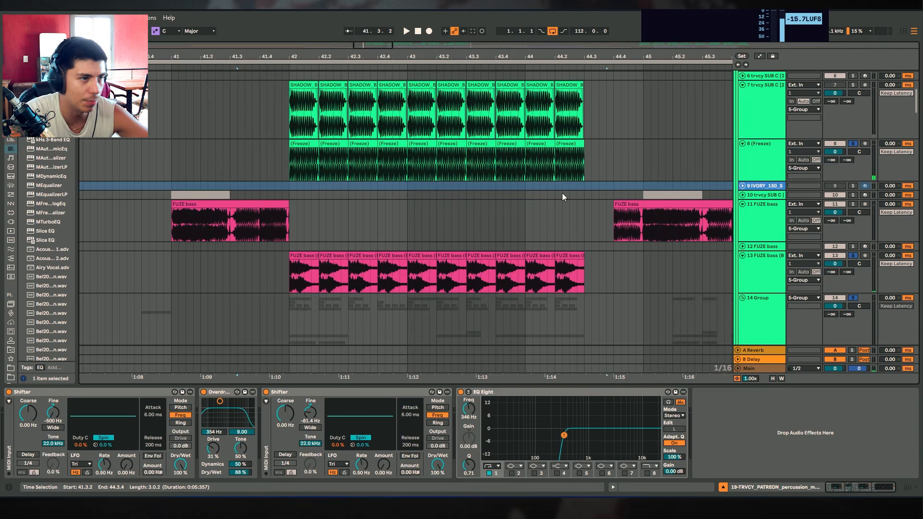
scroll(618, 261, down, 1)
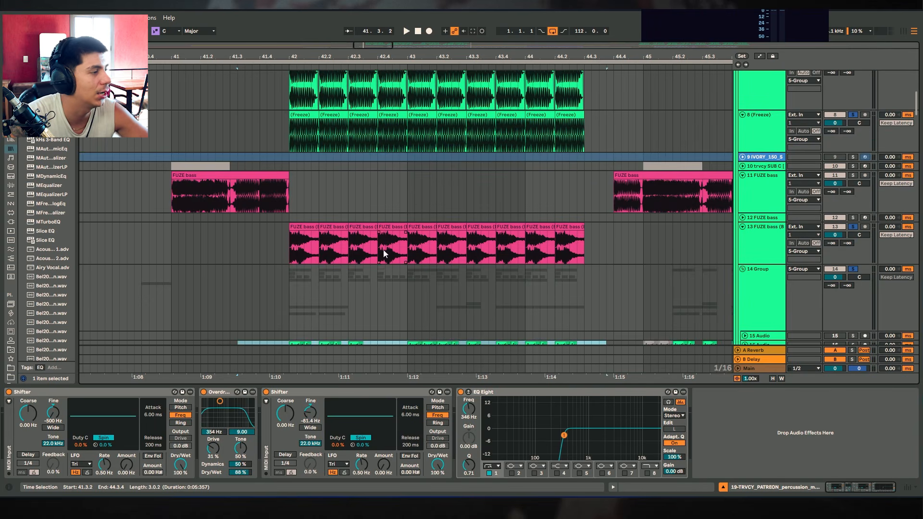
click(301, 235)
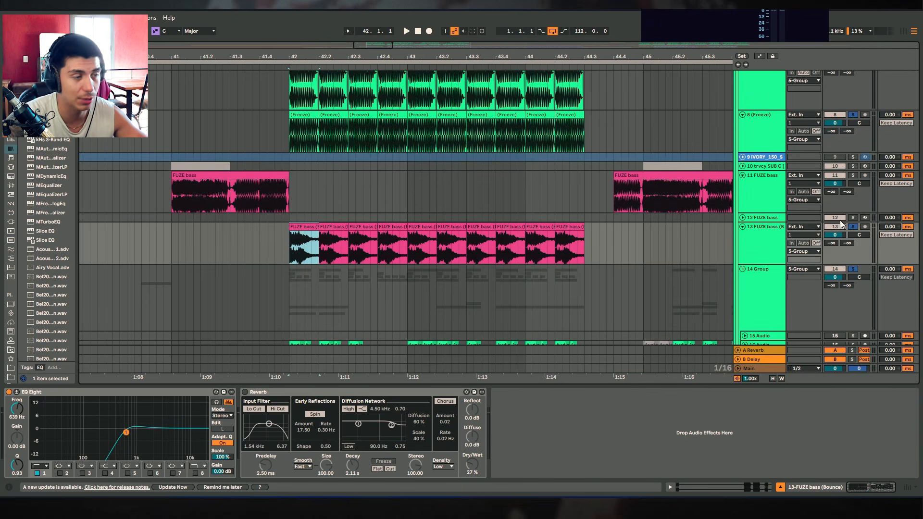
scroll(410, 163, down, 2)
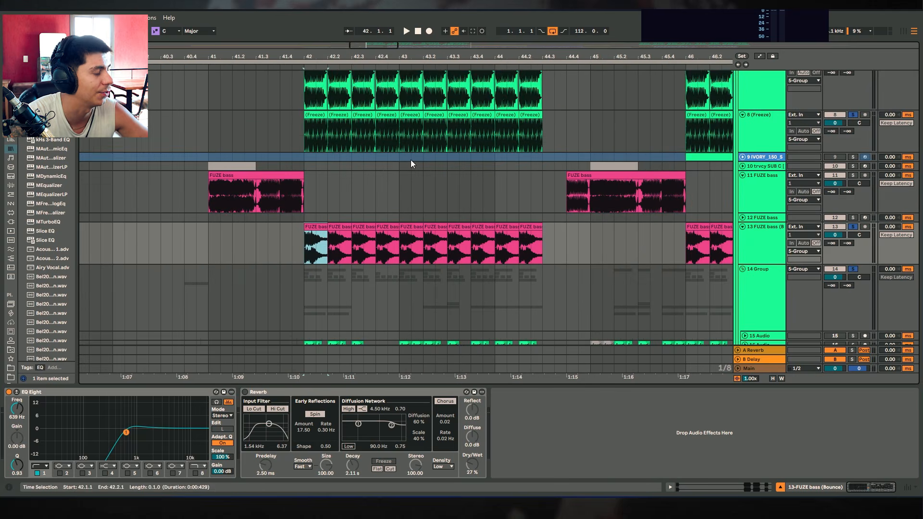
Select the first TRVCY_EXP clip inside the 14 Group and play it with track 17 soloed.
scroll(771, 202, down, 2)
scroll(505, 292, down, 3)
click(306, 248)
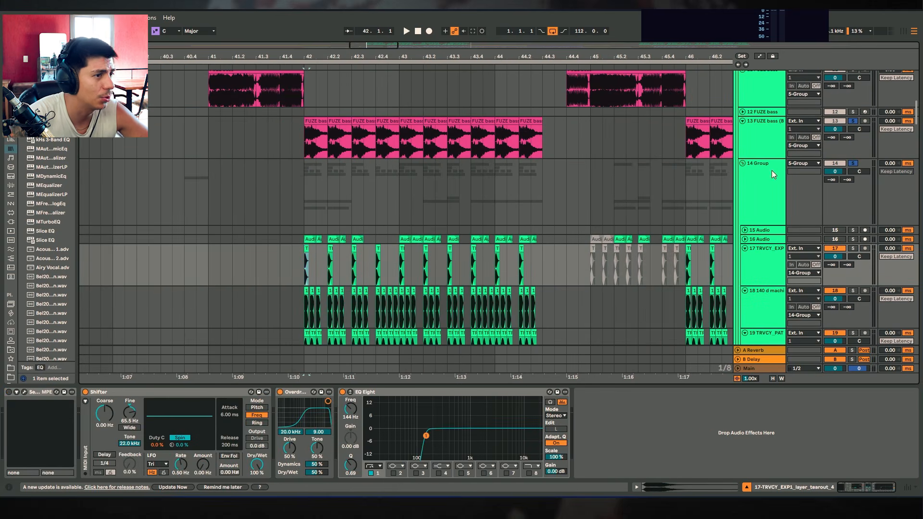
drag(285, 49, 297, 96)
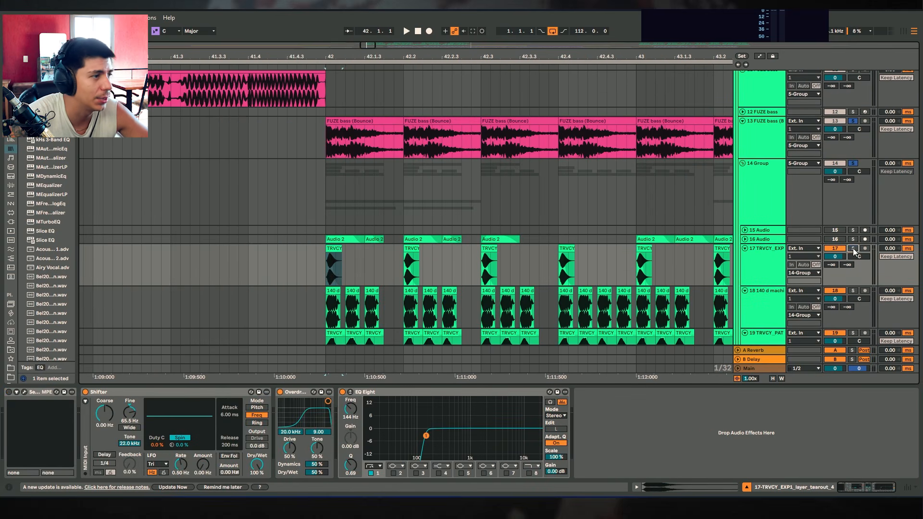
scroll(853, 250, down, 3)
key(space)
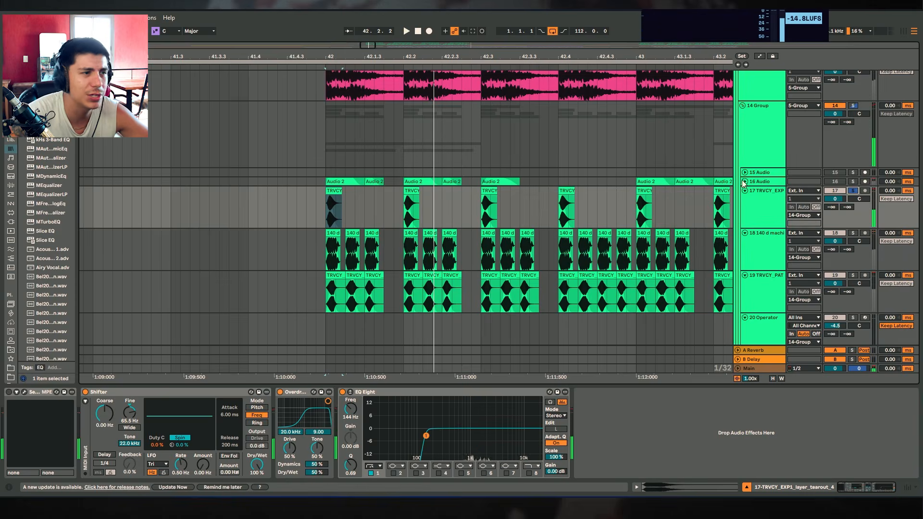
Unfold track 16 Audio and play its clips soloed, clearing the solo after the comparison.
click(744, 182)
click(853, 182)
key(space)
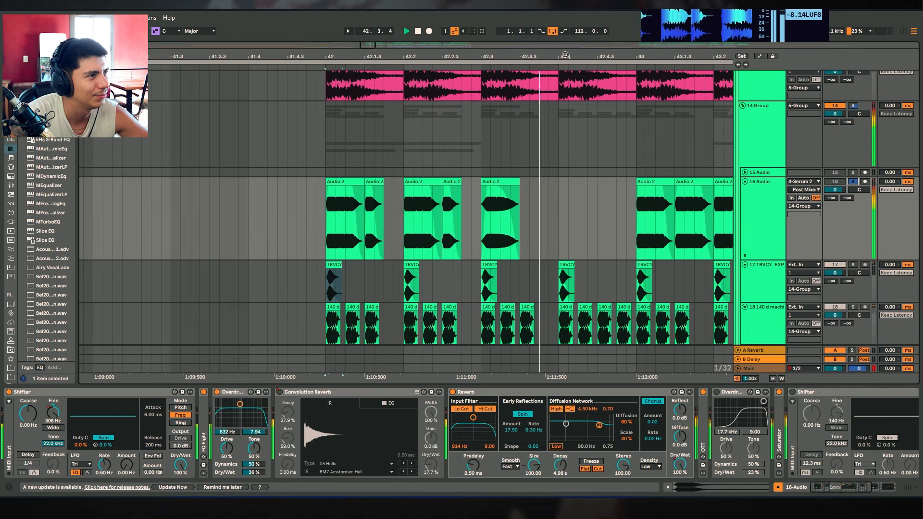
key(space)
drag(565, 55, 501, 31)
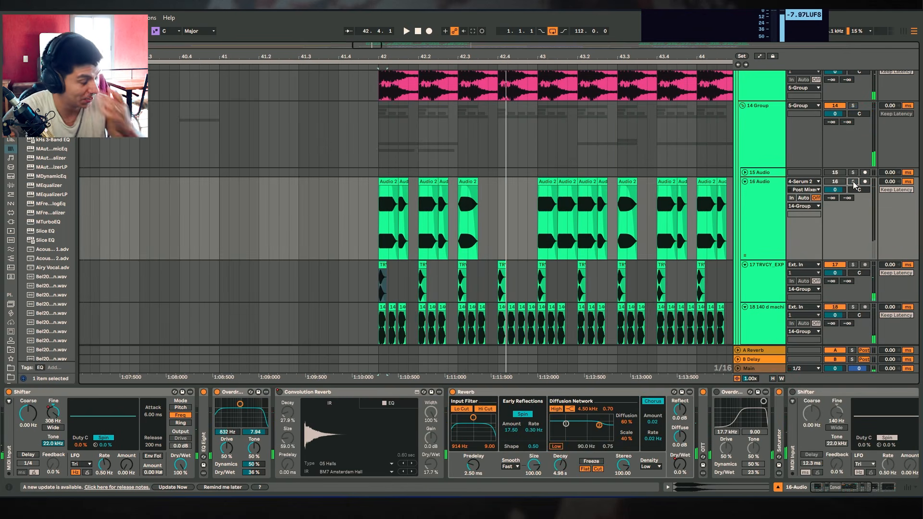
Highlight 41.3.4 to 43.4.1 across tracks 17 to 19, and play track 17 soloed from 42.1.1.
scroll(485, 181, down, 4)
drag(329, 158, 656, 248)
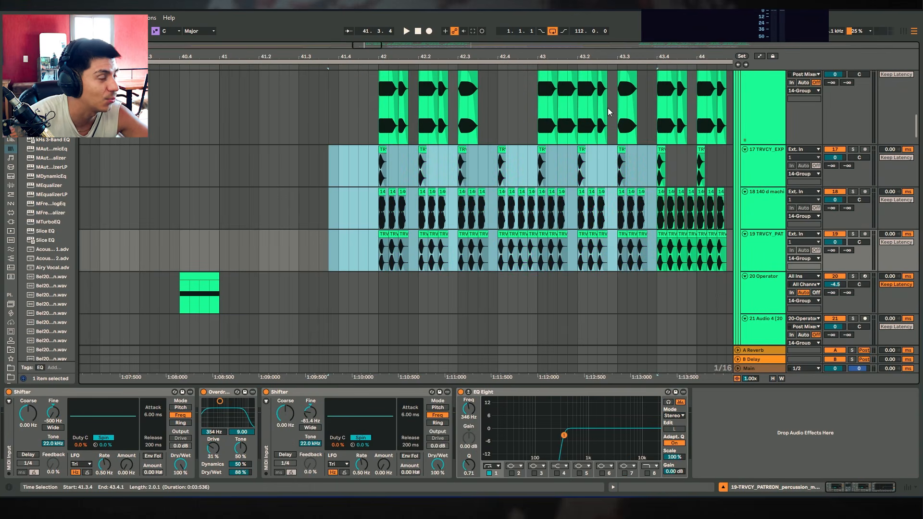
drag(587, 56, 540, 53)
click(853, 149)
click(337, 150)
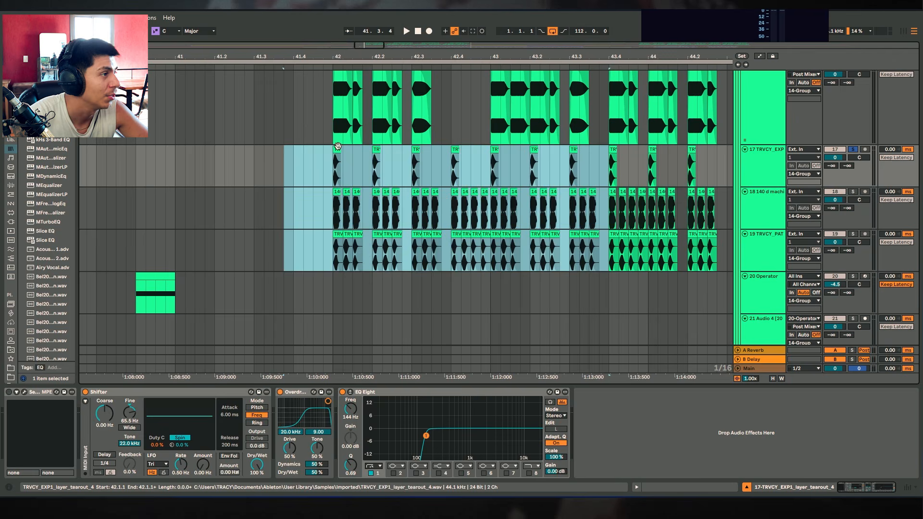
key(space)
scroll(480, 154, right, 5)
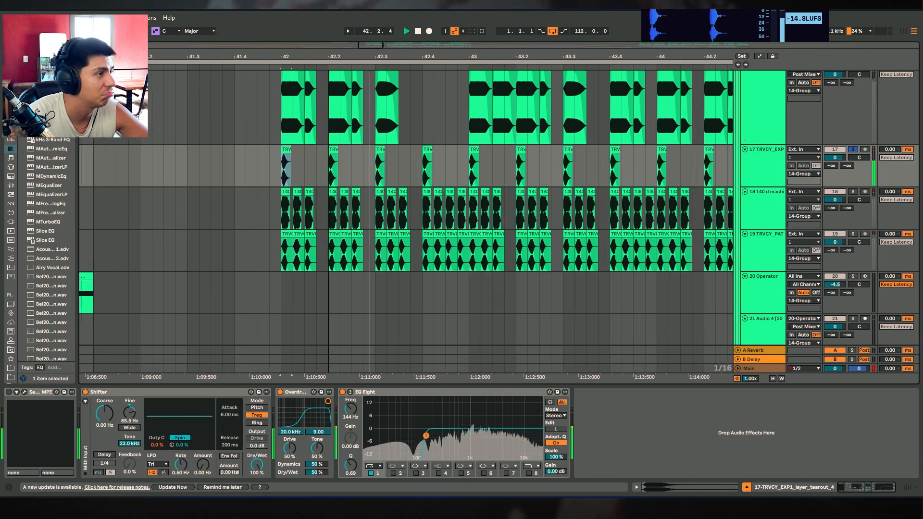
scroll(518, 159, up, 3)
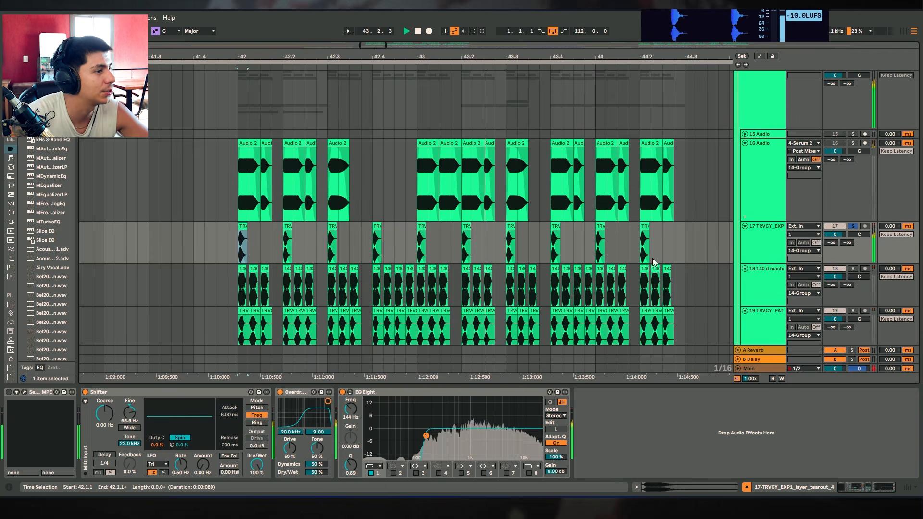
Select the first machine gun clip and play track 18 soloed from 42.1.1.
click(263, 293)
scroll(263, 226, down, 3)
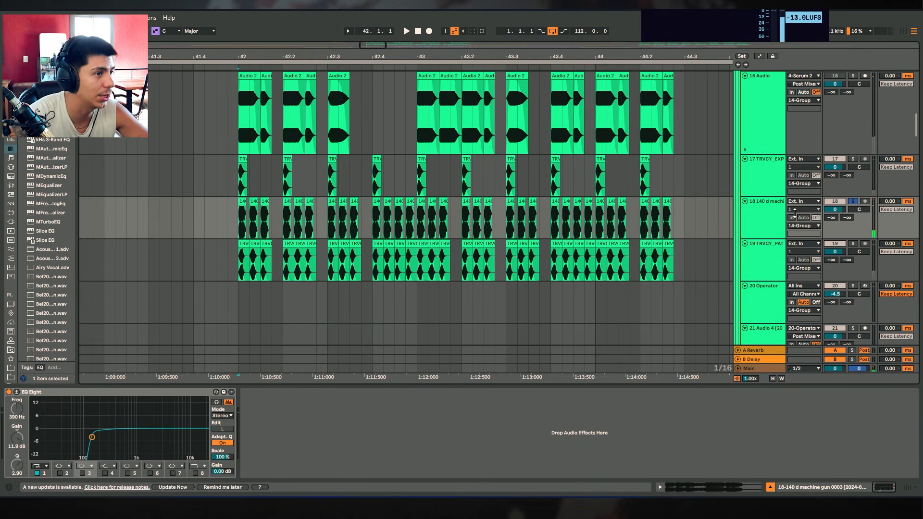
key(space)
Copy the first machine gun clip to 41.1.1, lengthen it to about 41.3, and reset its pitch to 0 st.
drag(288, 56, 567, 144)
click(527, 202)
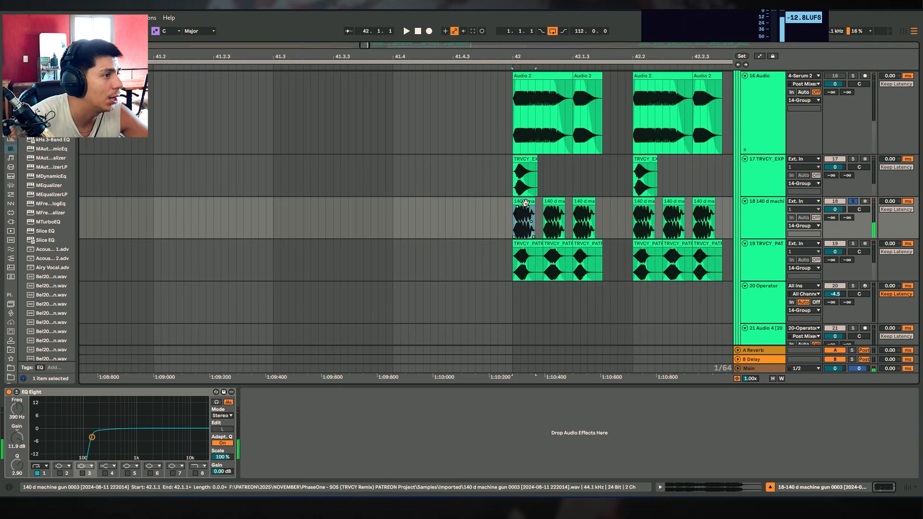
drag(452, 55, 661, 45)
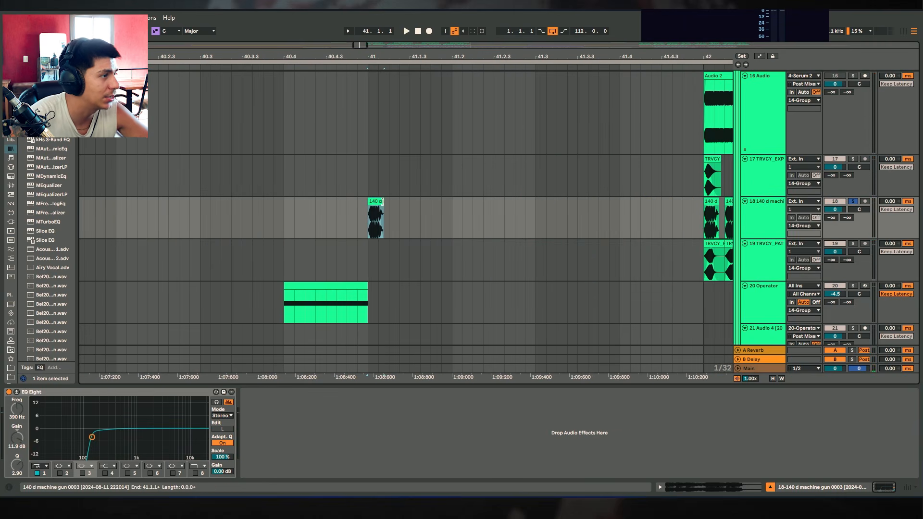
drag(382, 201, 530, 206)
double_click(418, 202)
double_click(151, 301)
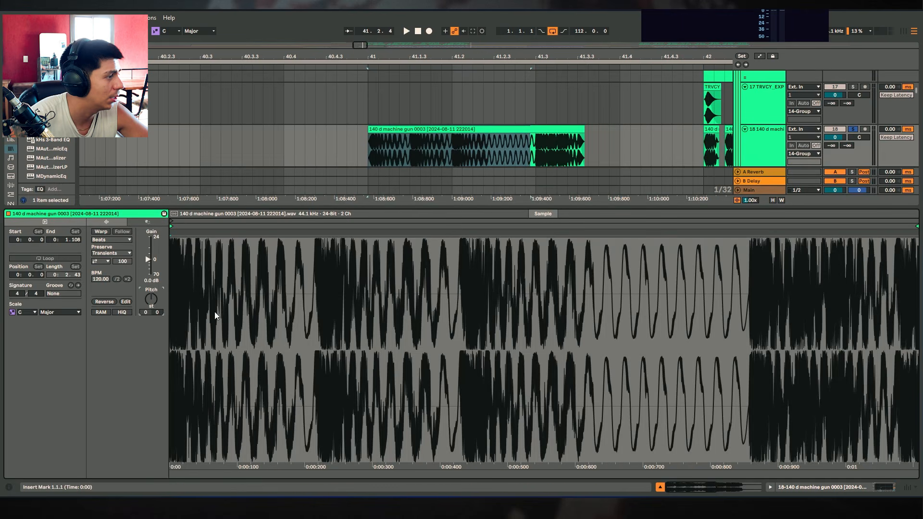
Play the copied machine gun clip and compare it with band 1 of track 18's EQ Eight off and on.
click(659, 487)
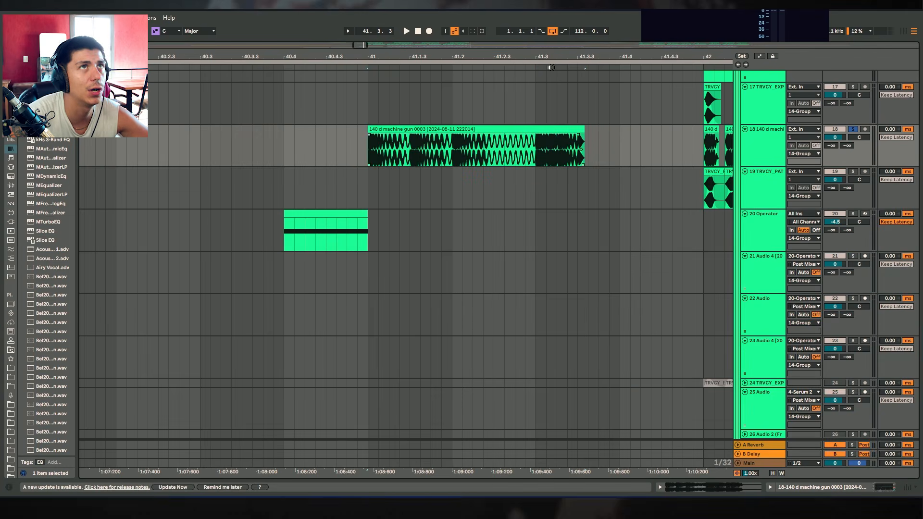
click(454, 126)
key(space)
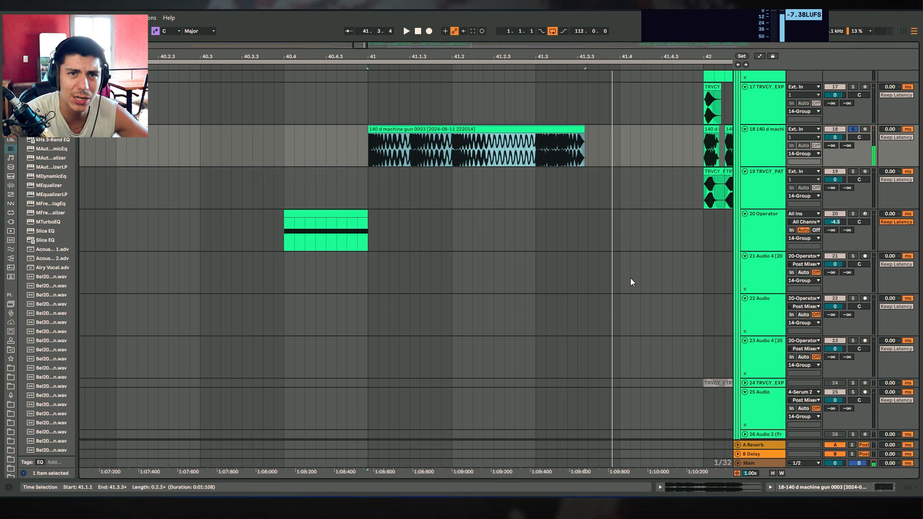
click(878, 488)
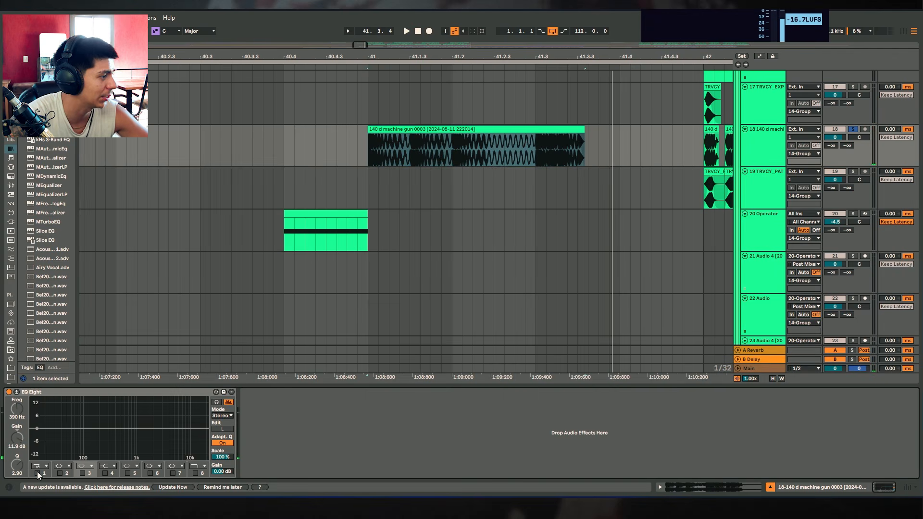
click(38, 474)
key(space)
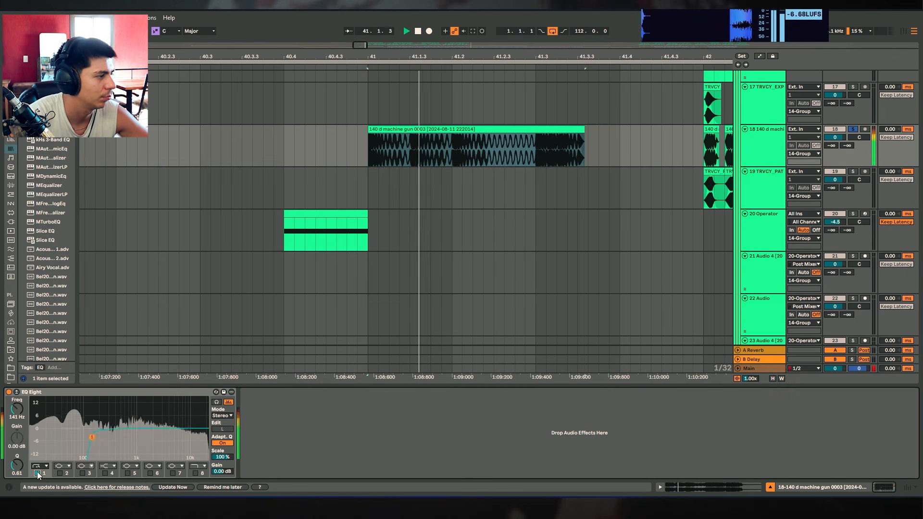
key(space)
Group MWaveShaper and EQ Eight on the 14 Group into a rack, and play the clip with the rack bypassed.
scroll(667, 204, up, 5)
click(770, 136)
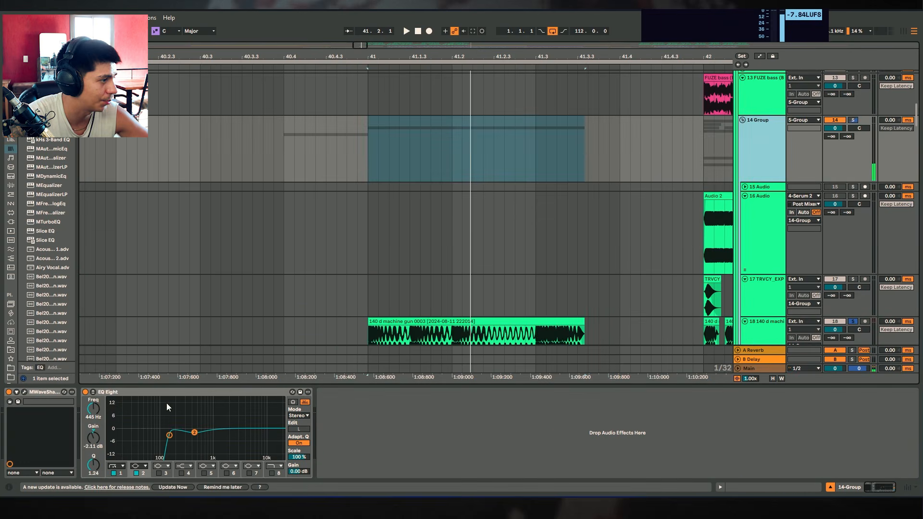
click(172, 396)
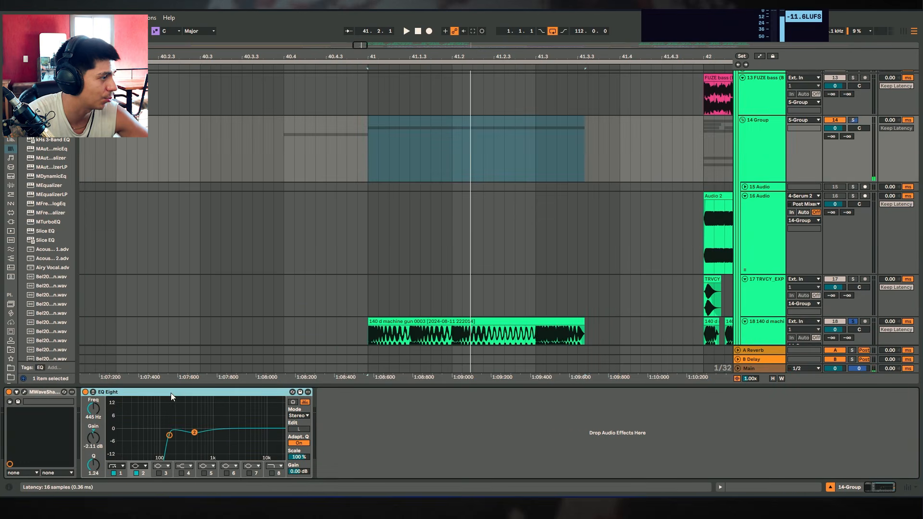
key(ctrl+g)
click(9, 392)
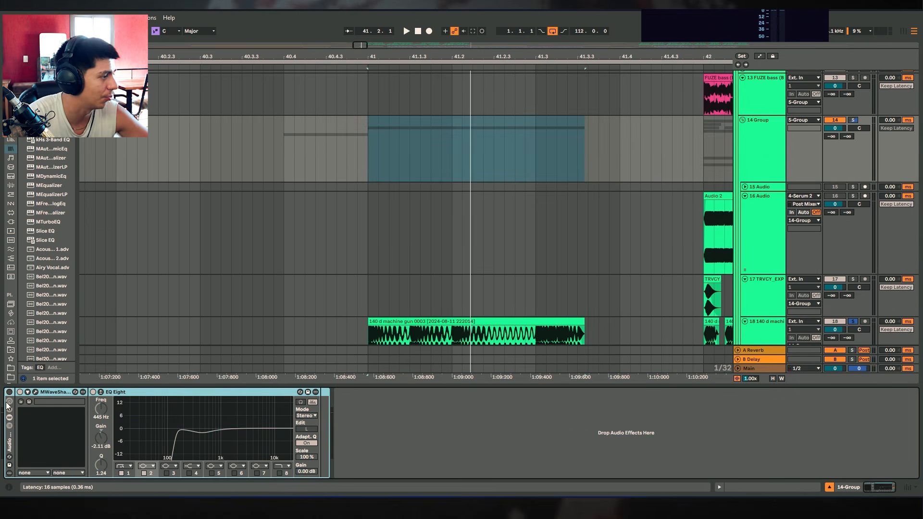
key(space)
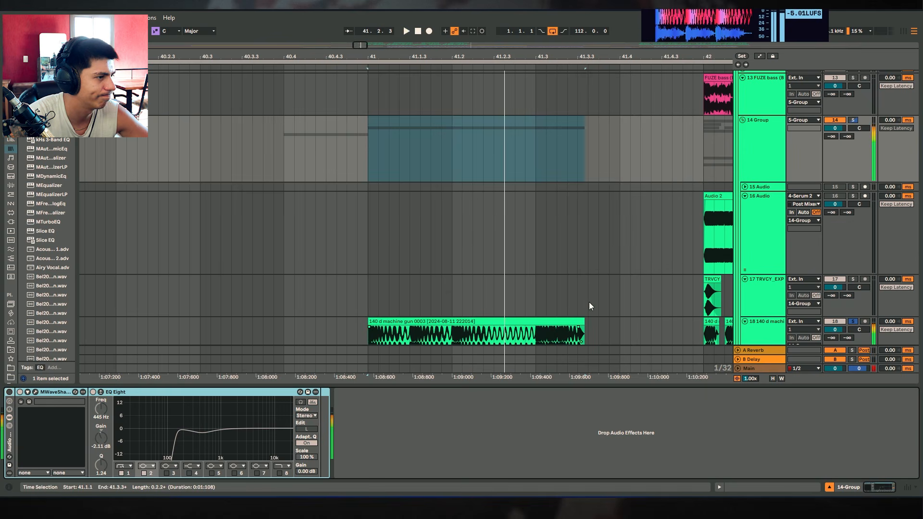
key(space)
Lengthen the copied machine gun clip to about 41.4.3, play it, and delete it.
scroll(589, 304, down, 2)
drag(585, 274, 672, 275)
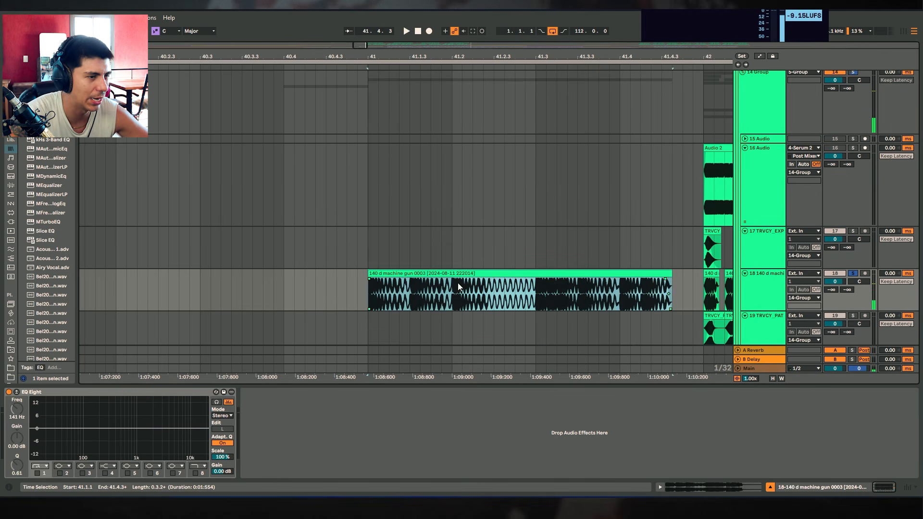
key(space)
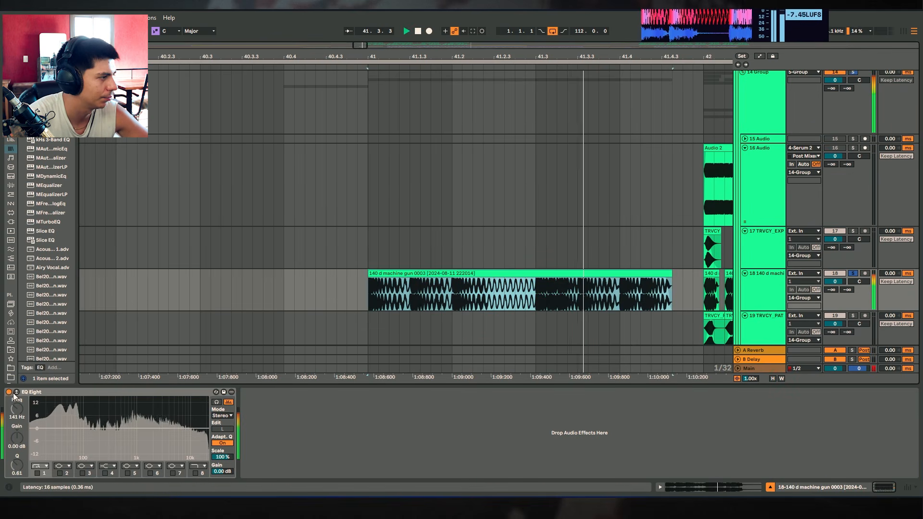
key(space)
key(Delete)
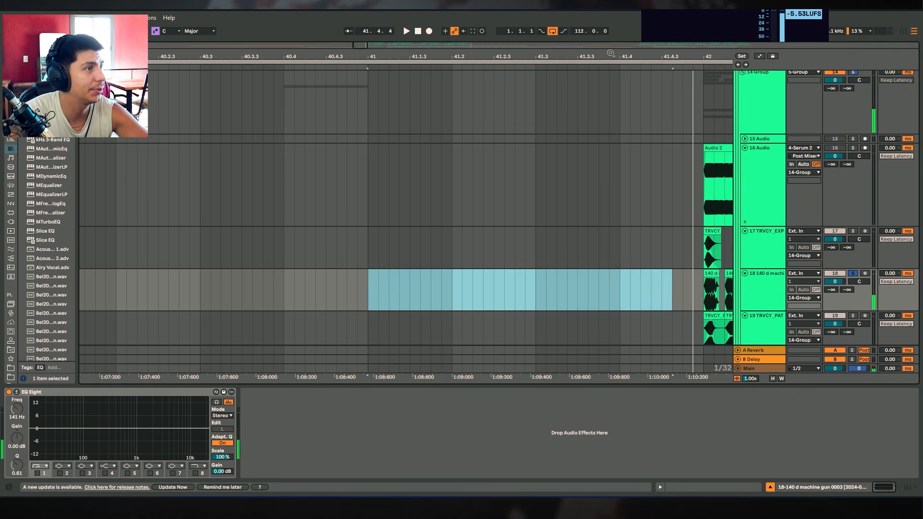
Play the original machine gun clips from 42.1.1 and turn EQ Eight band 1 on track 18 back on.
scroll(432, 262, right, 5)
click(493, 273)
key(space)
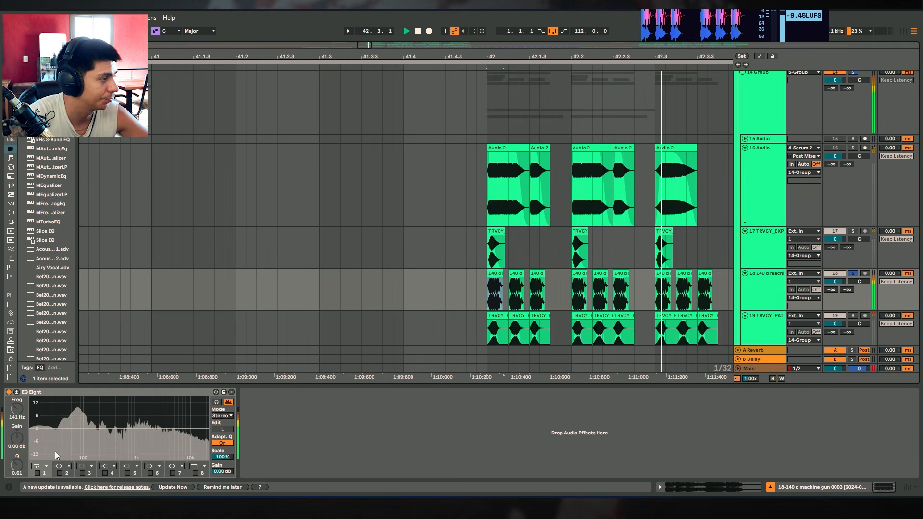
click(37, 474)
key(space)
key(space)
key(space)
Re-enable the effects rack on the 14 Group.
scroll(752, 221, up, 2)
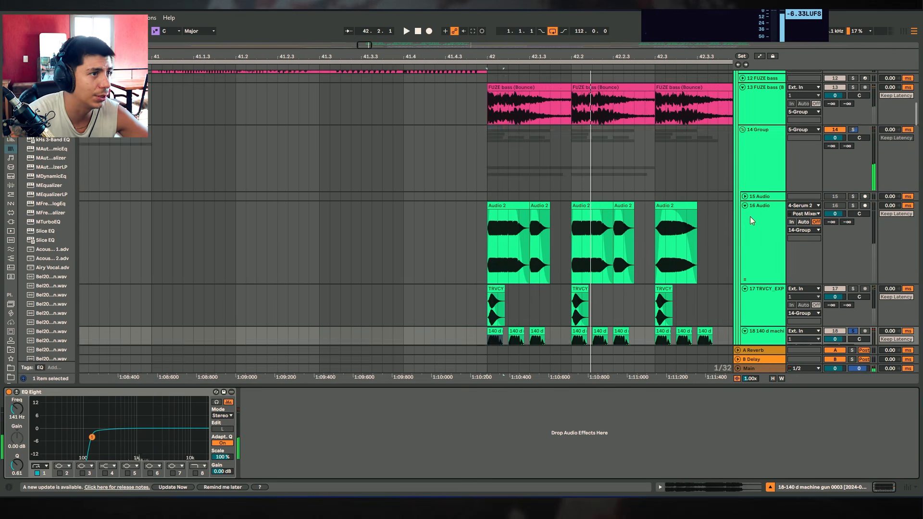
click(764, 150)
click(10, 392)
scroll(575, 206, down, 2)
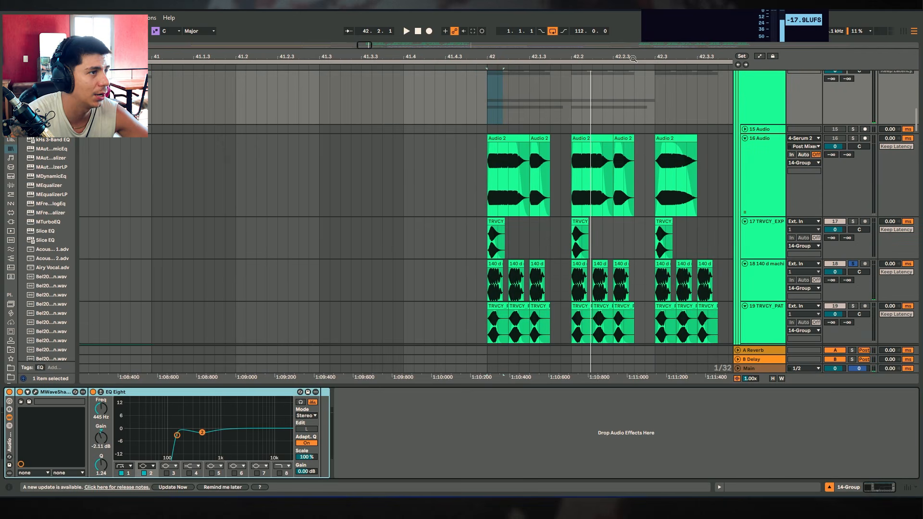
Play the soloed machine gun track from 42.1.1 with the group's effects active.
drag(633, 59, 479, 56)
scroll(390, 121, up, 2)
scroll(384, 194, down, 2)
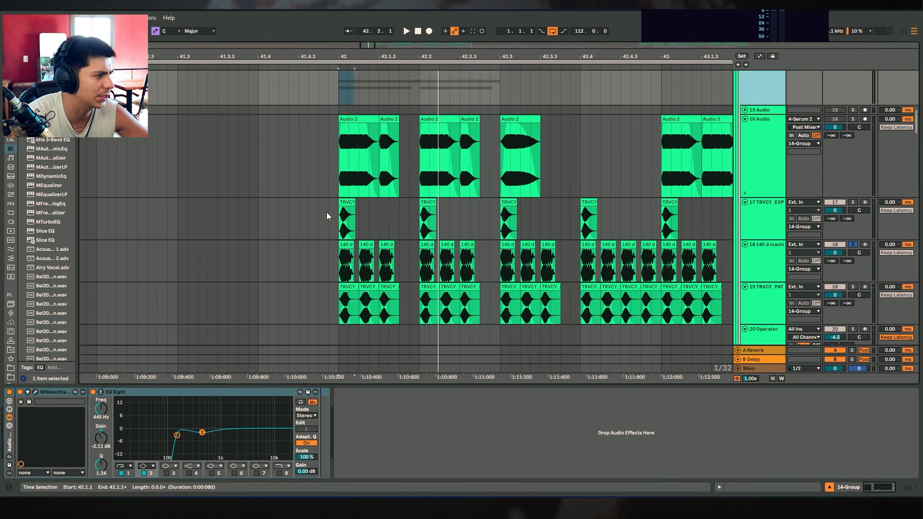
key(space)
scroll(336, 211, down, 2)
key(space)
Select the first percussion clip and play track 19 soloed from 42.1.1.
drag(624, 57, 502, 54)
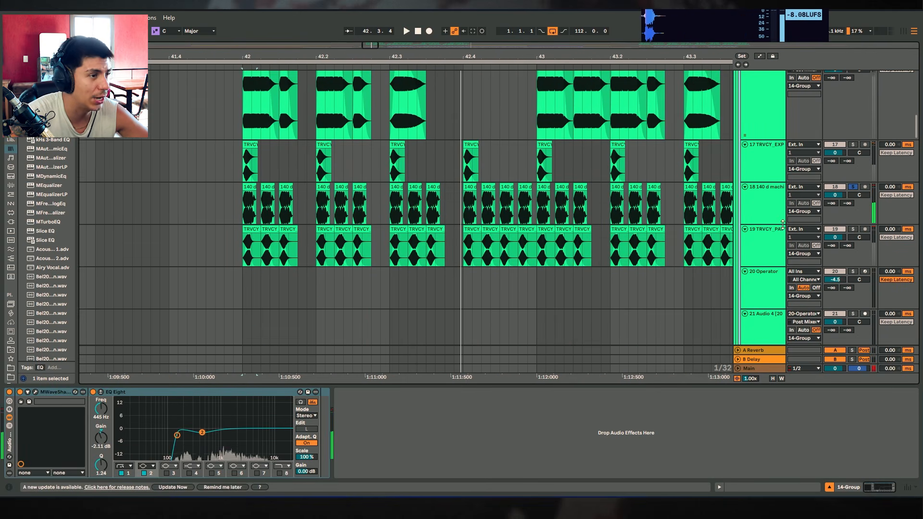
click(782, 226)
click(251, 245)
key(space)
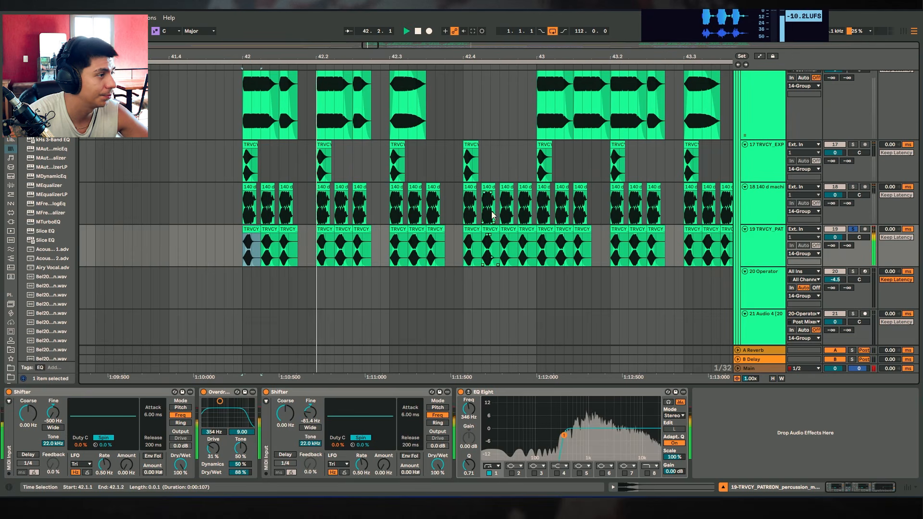
scroll(417, 202, down, 3)
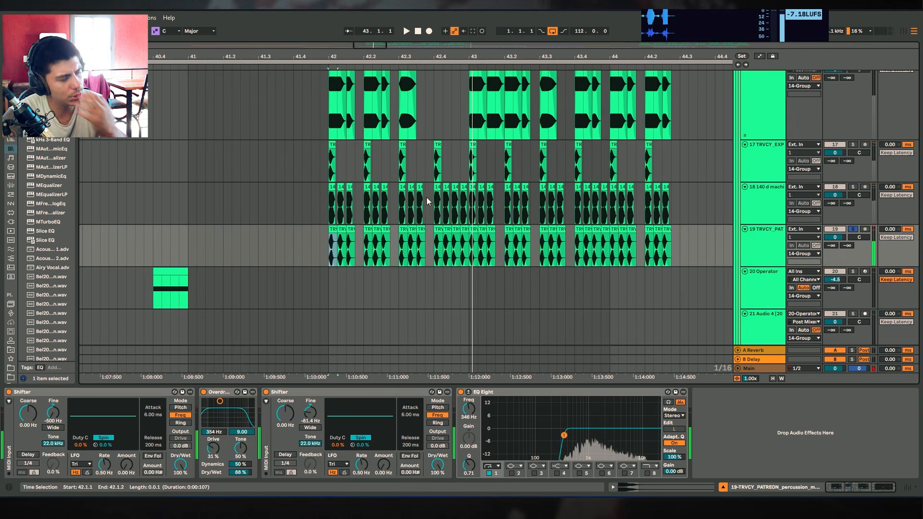
Highlight the drop clips on track 19, on track 18 from 41.4.2 to 44.3.1, and again on track 19 from 41.4.1 to 44.3.1.
drag(685, 236, 324, 247)
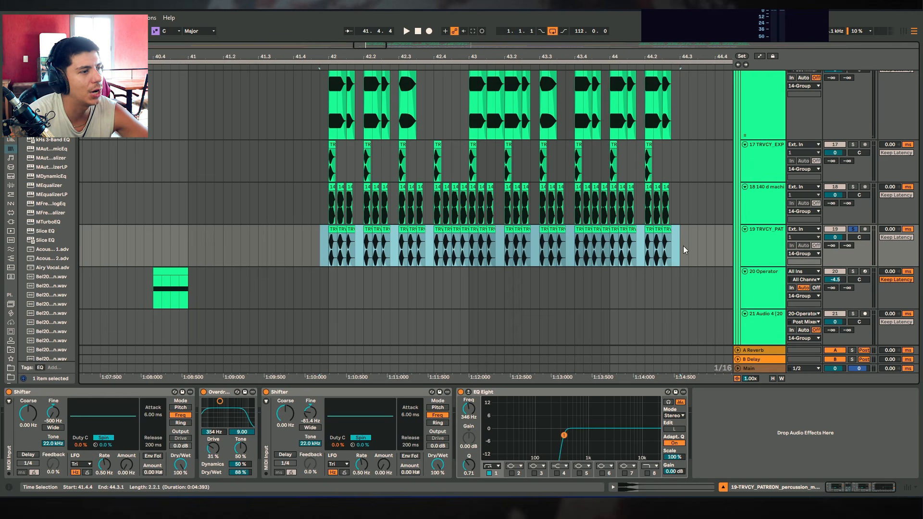
drag(686, 245, 299, 244)
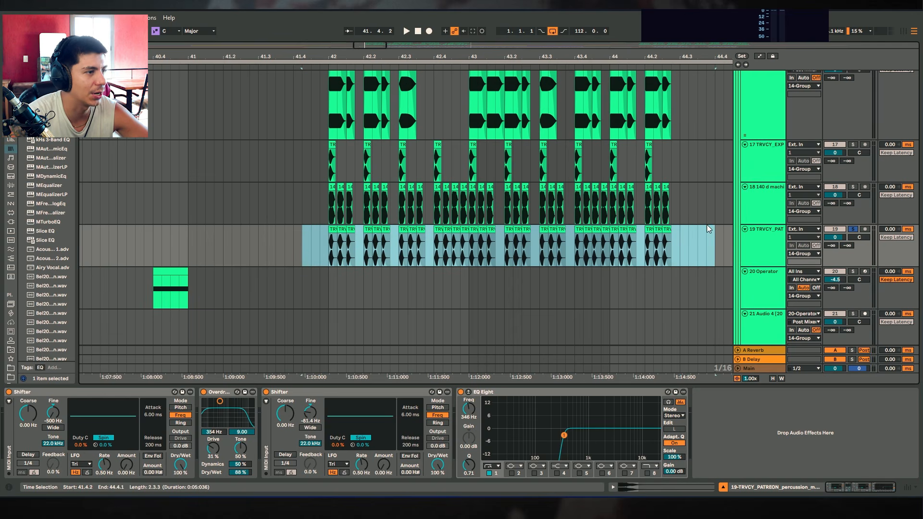
mouse_move(698, 201)
mouse_down()
mouse_move(284, 195)
mouse_move(691, 201)
mouse_up()
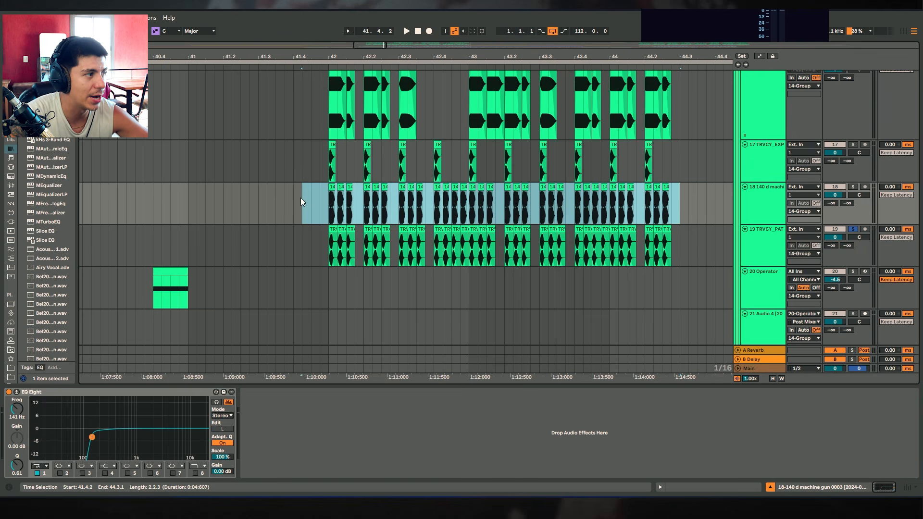
drag(290, 245, 682, 250)
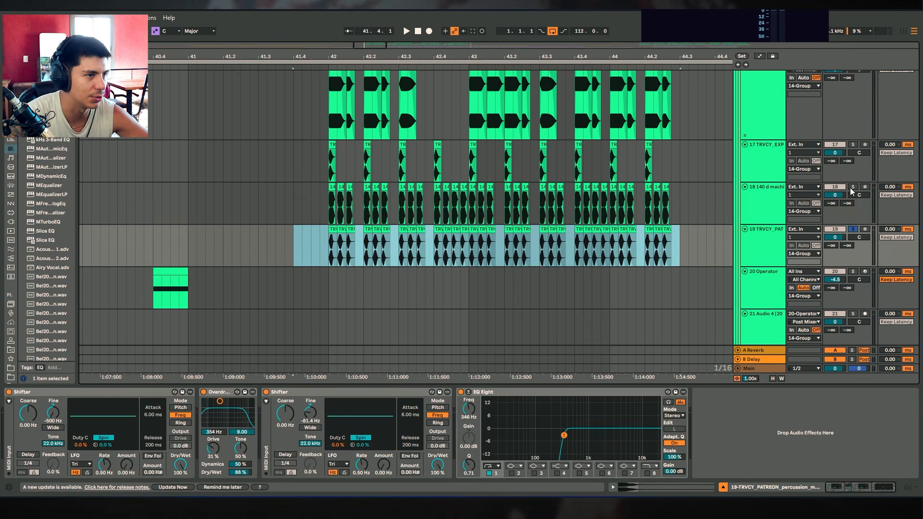
Play the first percussion clip on track 19 soloed, and select the devices in the track's effects chain.
click(341, 247)
key(space)
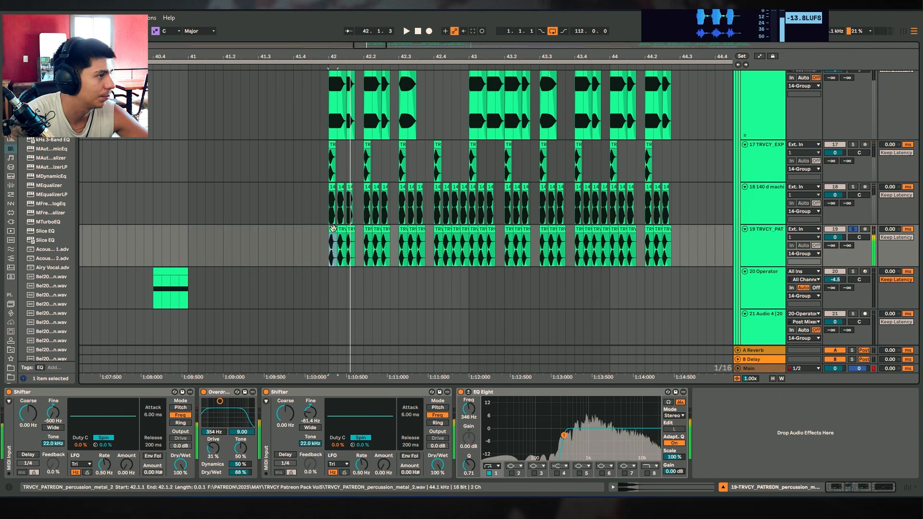
drag(335, 74, 434, 75)
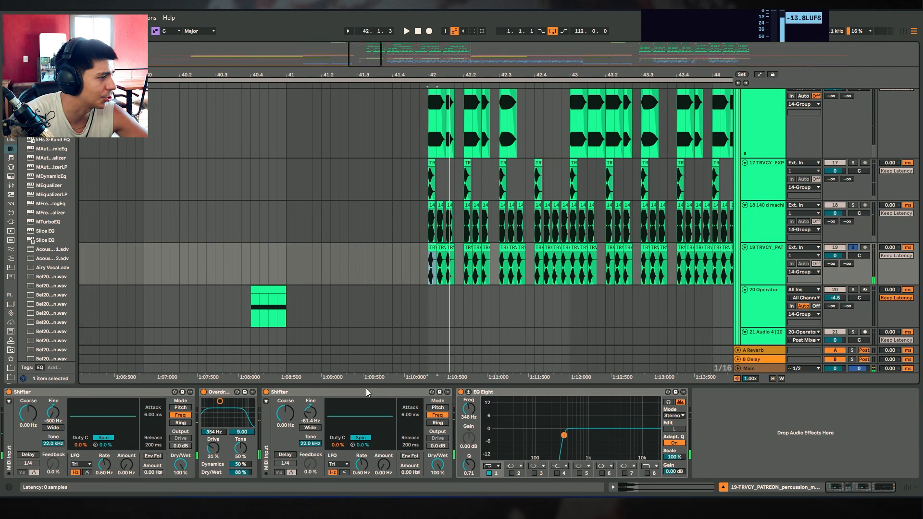
click(79, 395)
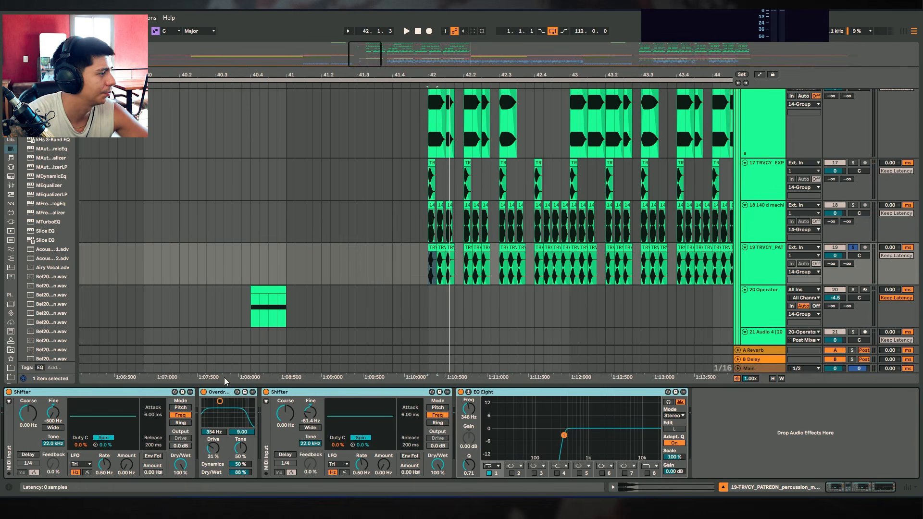
Place a copy of the percussion clip at 41.2.2 on track 19, with warping off and its pitch reset to 0.
click(329, 238)
key(space)
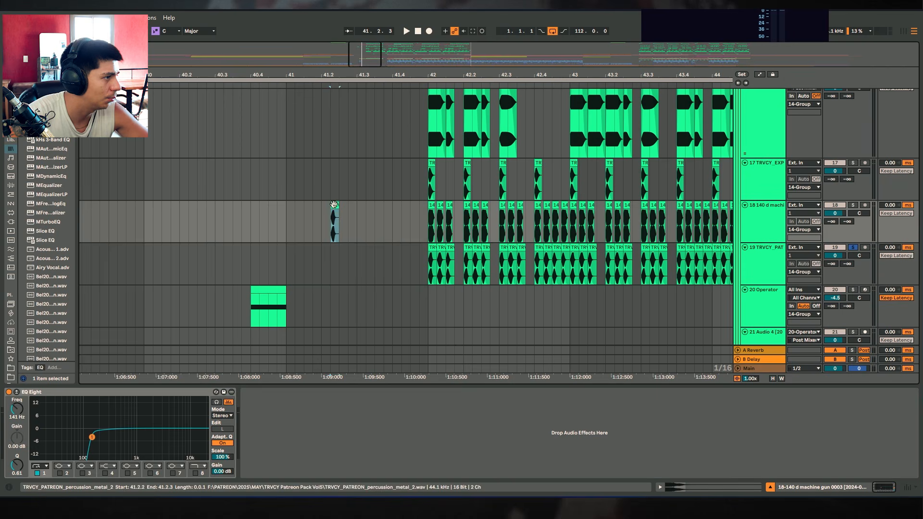
drag(334, 205, 334, 247)
double_click(334, 249)
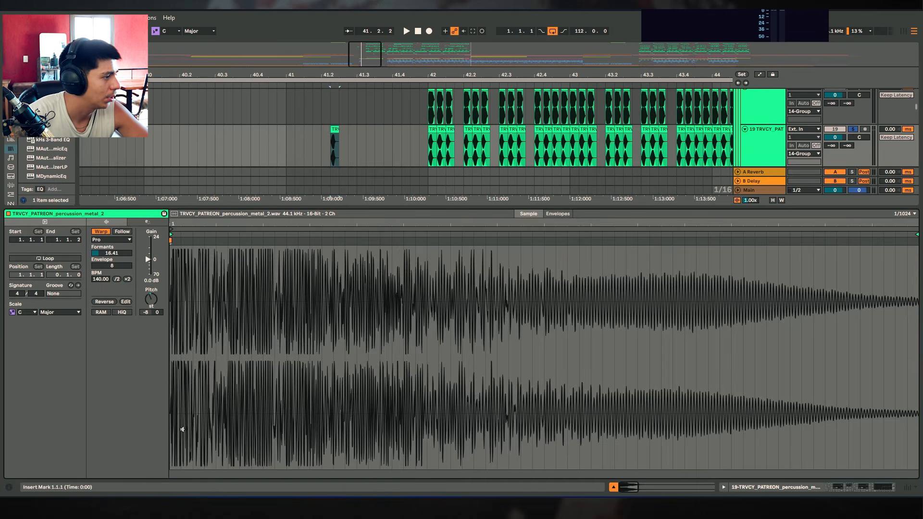
click(102, 232)
scroll(372, 141, up, 5)
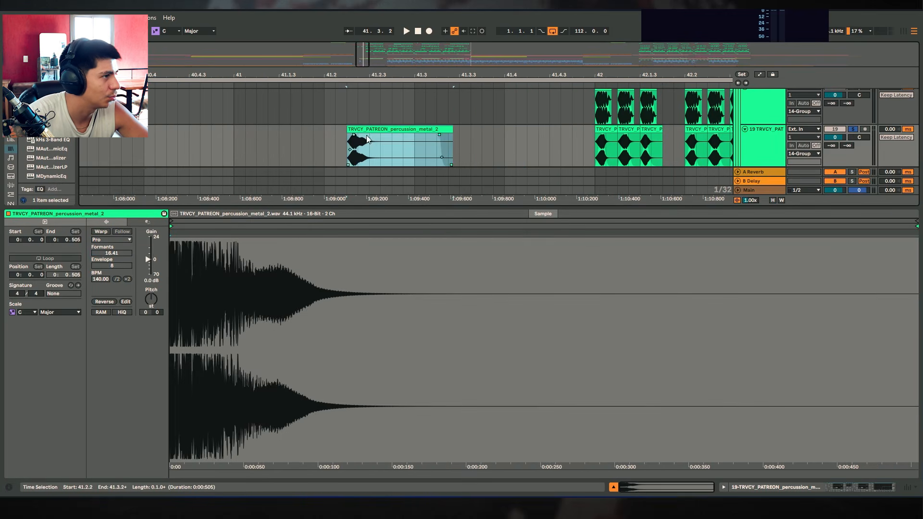
Play the unwarped percussion copy several times from 41.2.2 to hear the raw sample.
key(space)
drag(354, 135, 347, 135)
key(space)
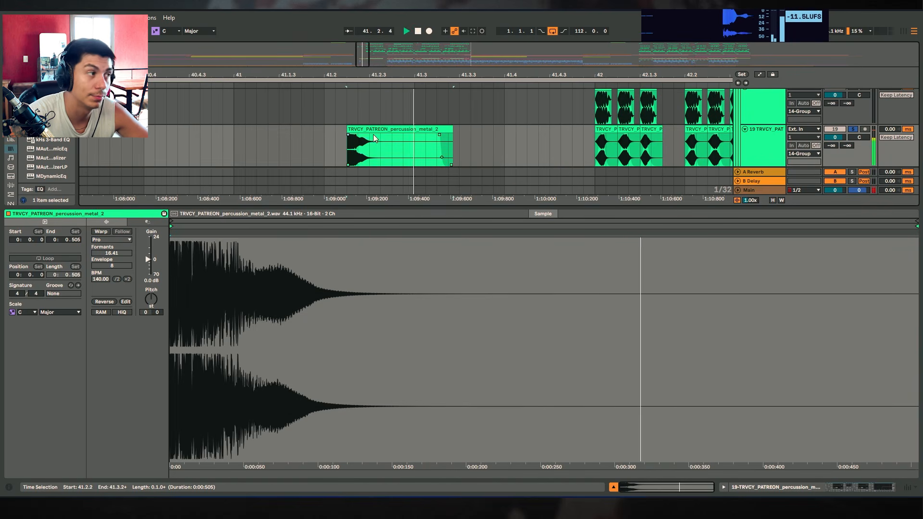
key(space)
click(355, 129)
key(space)
key(space)
Replay the percussion copy on track 19 with the effects chain bypassed, and delete the copy.
click(857, 487)
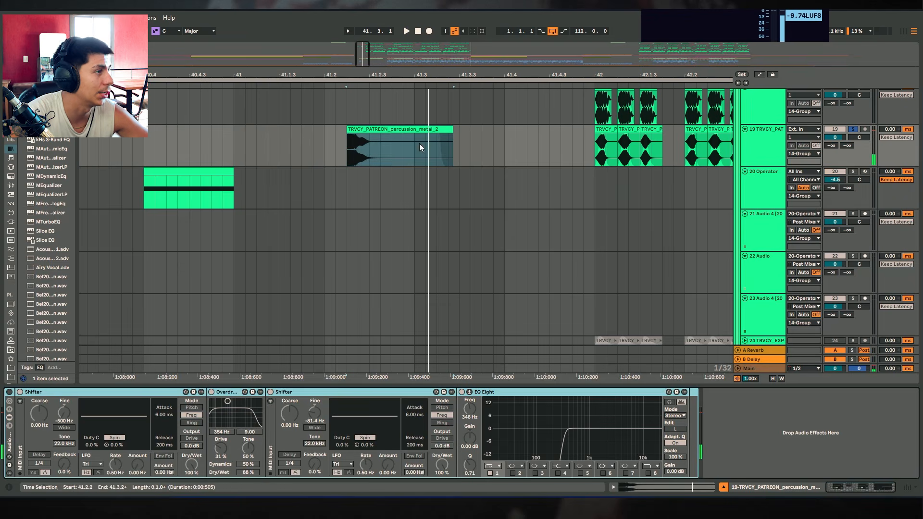
key(space)
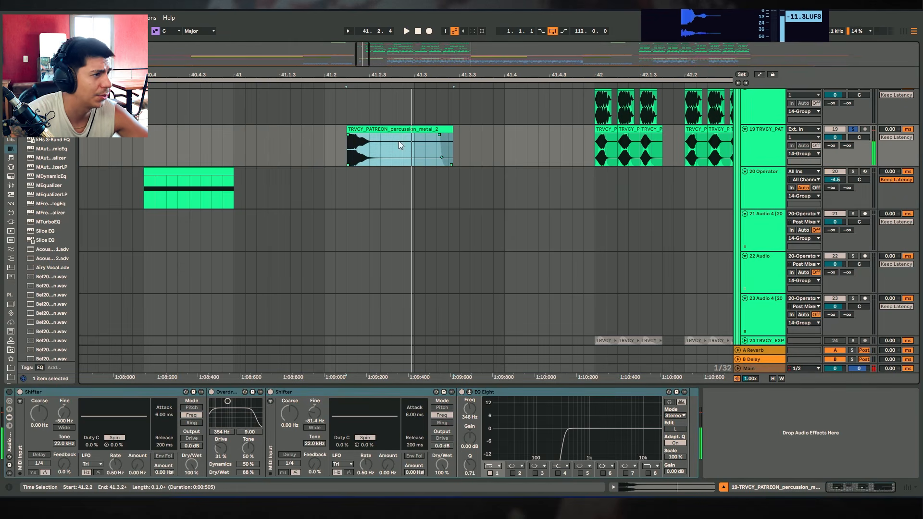
click(401, 129)
key(Delete)
Inspect the clip settings of the percussion clip at 42.1.1 and play the pattern with track 19's effects bypassed.
click(601, 130)
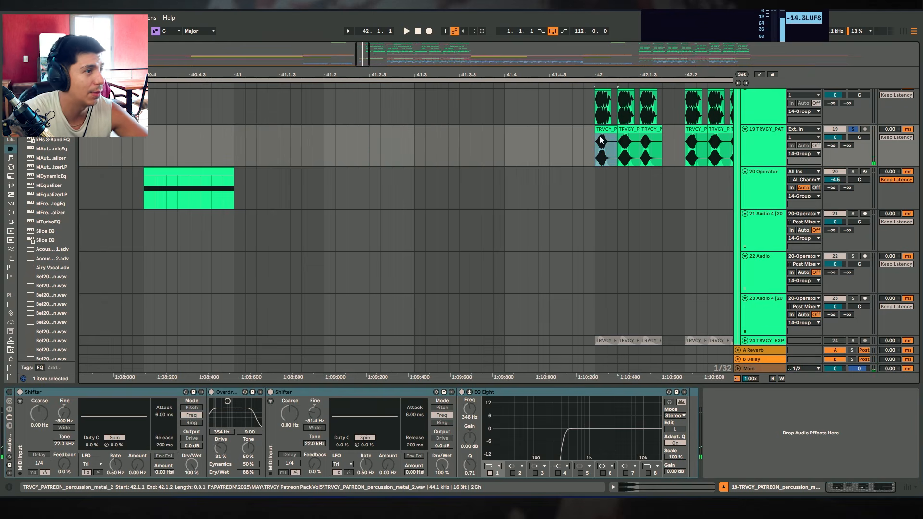
key(shift+Tab)
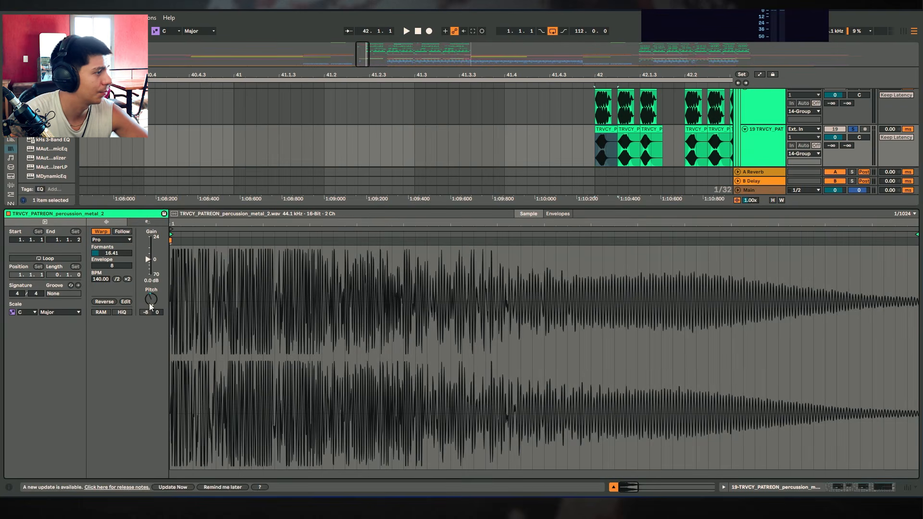
key(shift+Tab)
key(space)
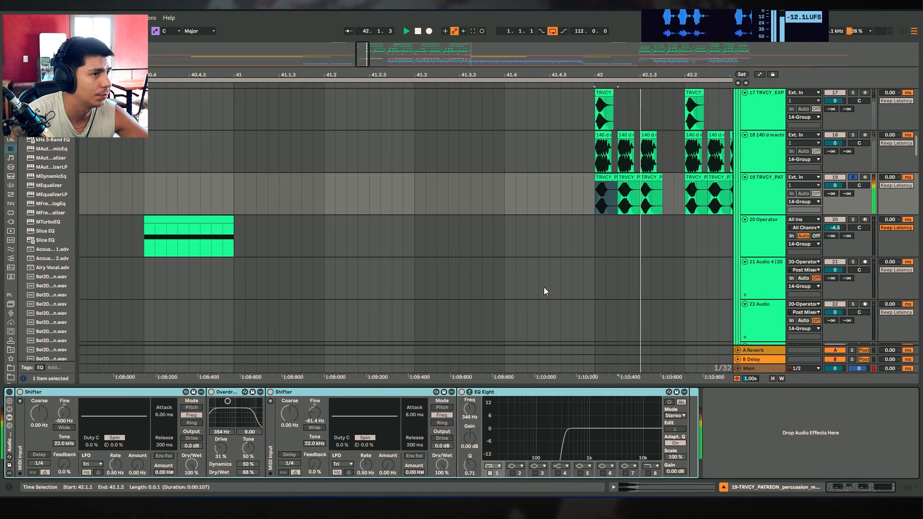
key(space)
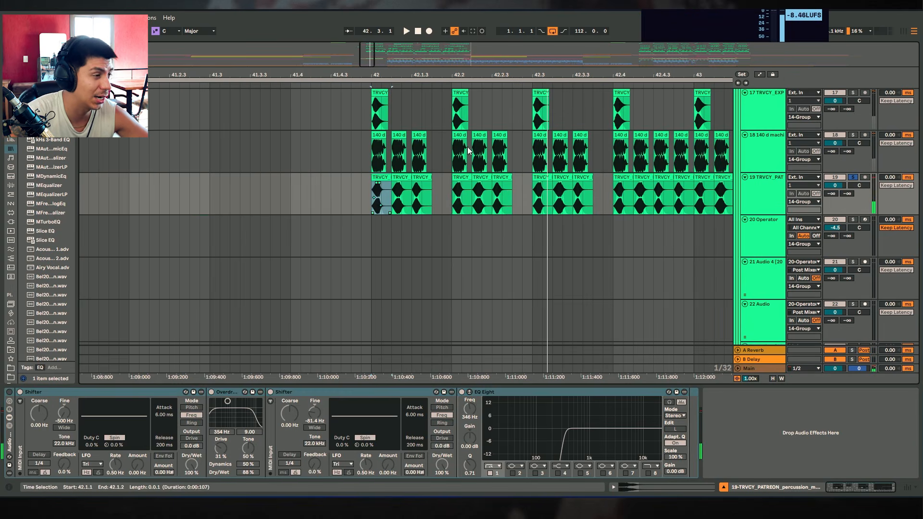
Re-enable track 19's effects chain and play the soloed percussion pattern from 42.1.1.
click(107, 395)
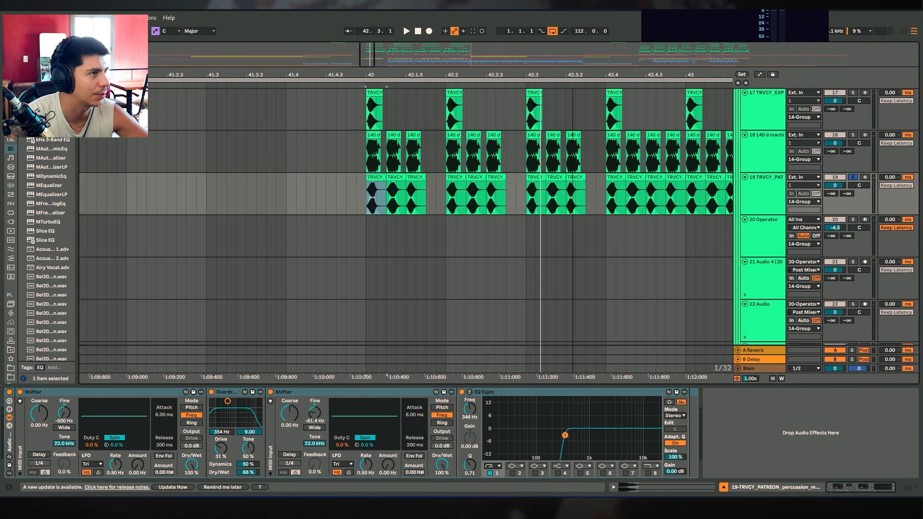
key(space)
key(minus)
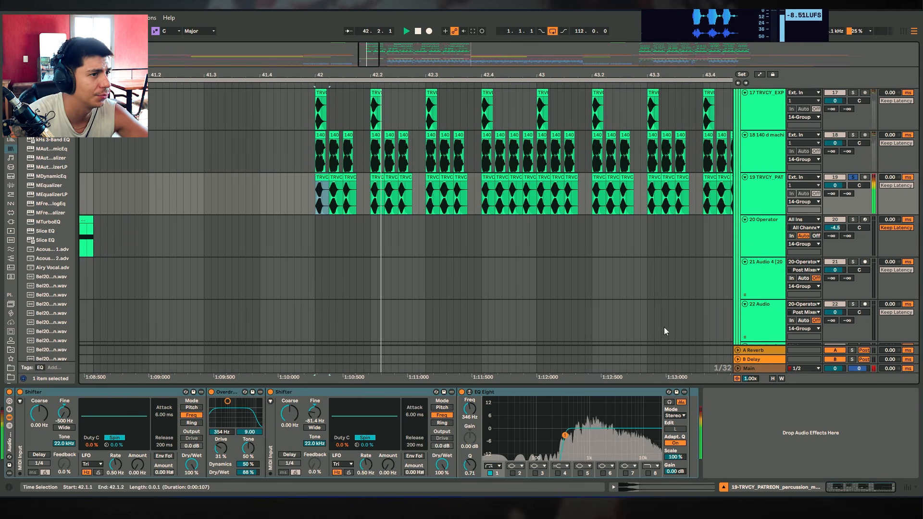
Add machine gun track 18 to the solo, and compare it with and without percussion track 19 during playback.
scroll(663, 329, up, 2)
click(853, 173)
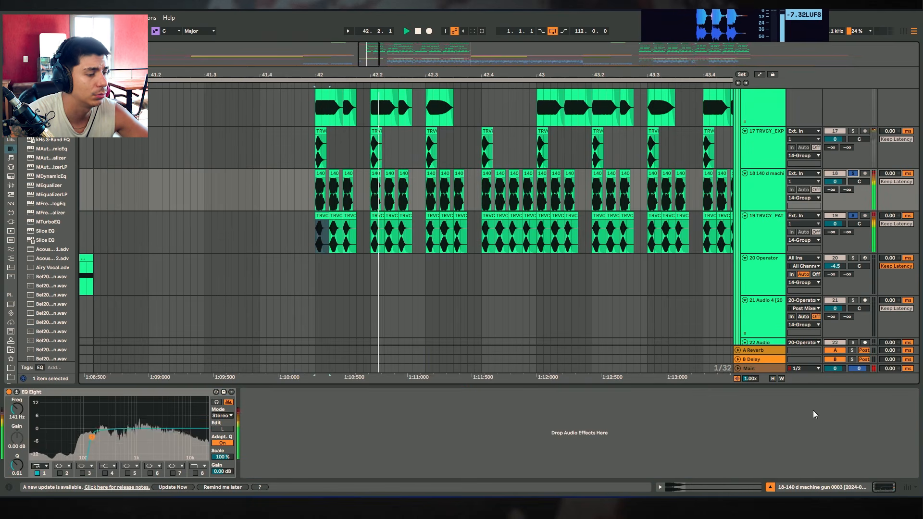
click(852, 216)
key(ctrl+alt+l)
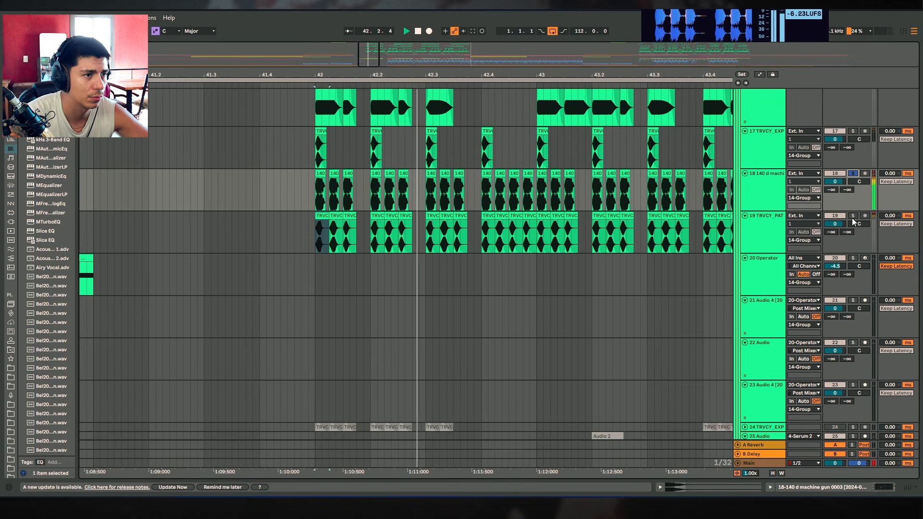
click(852, 216)
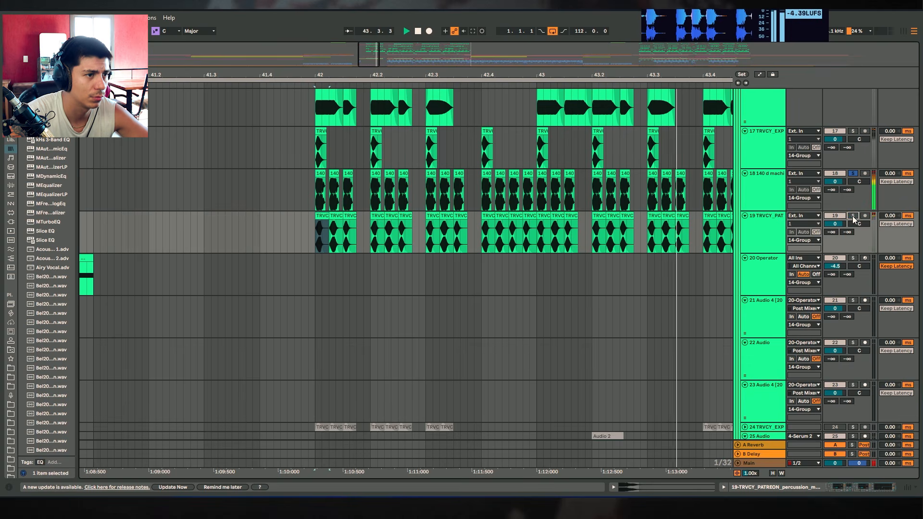
Solo percussion track 19 together with machine gun track 18 and play both from 42.1.1.
key(minus)
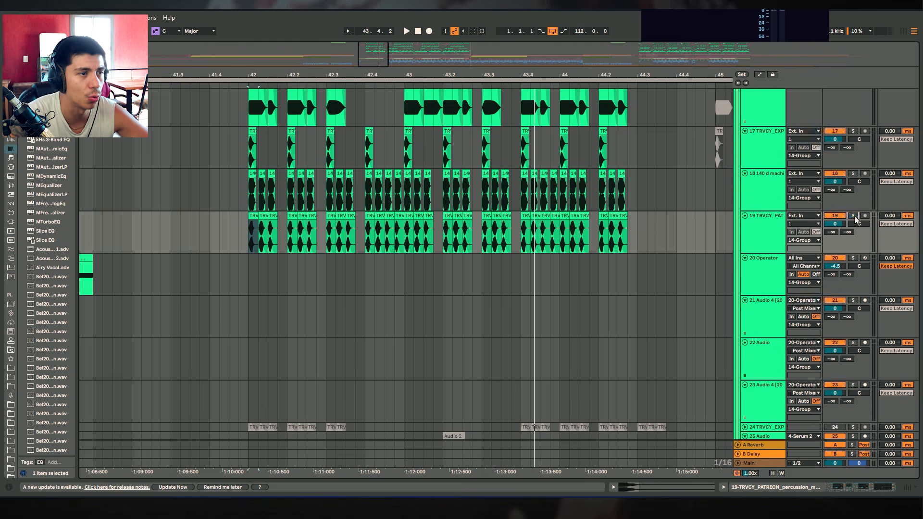
click(852, 215)
key(space)
ctrl+click(853, 174)
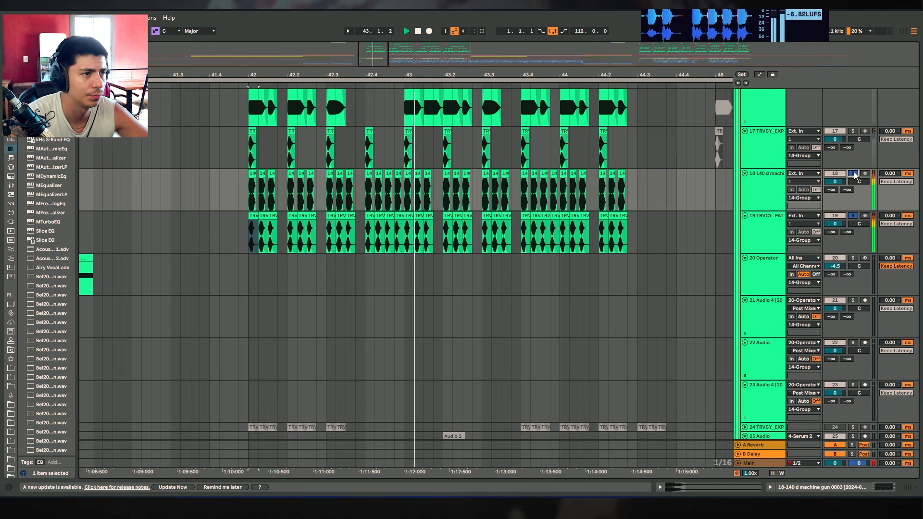
Solo the Freeze bass on track 8 alongside the 14 Group and play them together from 42.1.1.
scroll(840, 236, up, 8)
scroll(839, 244, up, 4)
key(space)
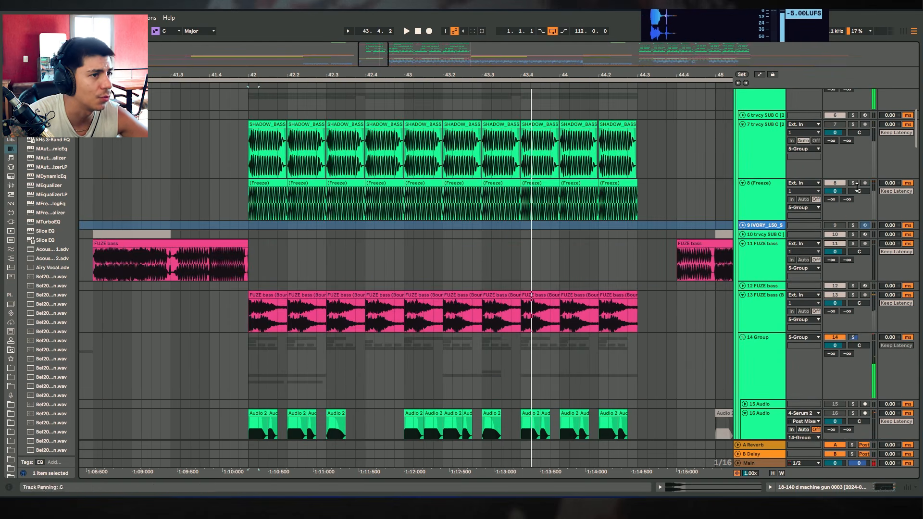
ctrl+click(853, 183)
key(space)
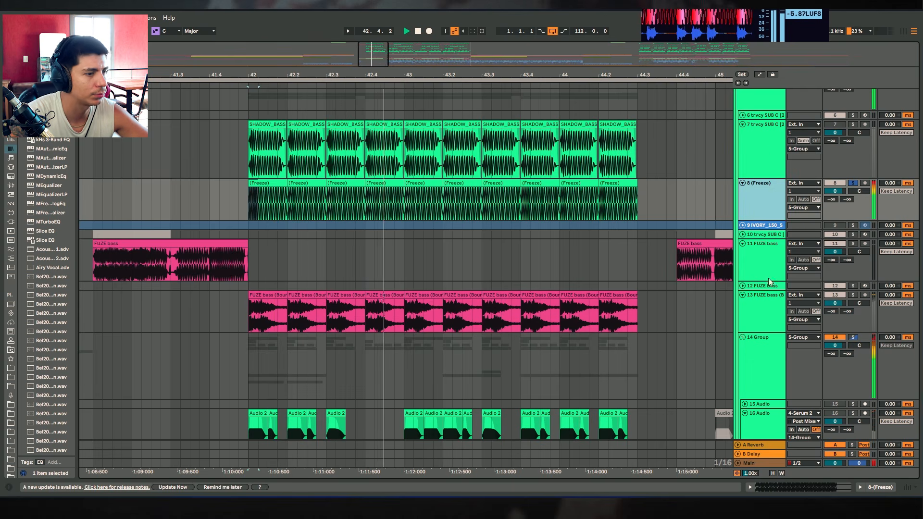
click(771, 143)
click(760, 188)
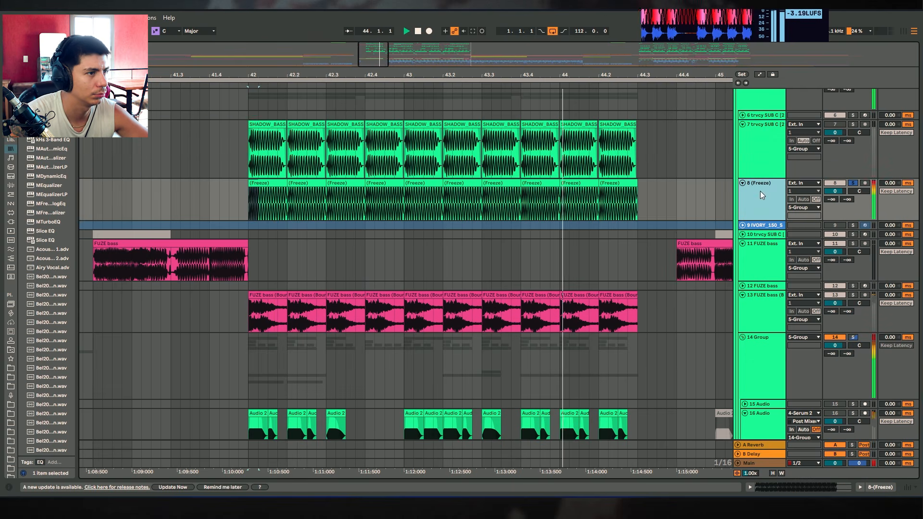
Select the first FUZE bass bounce clip at 42.1.1 and solo track 13.
scroll(639, 293, down, 4)
click(273, 257)
key(space)
click(852, 257)
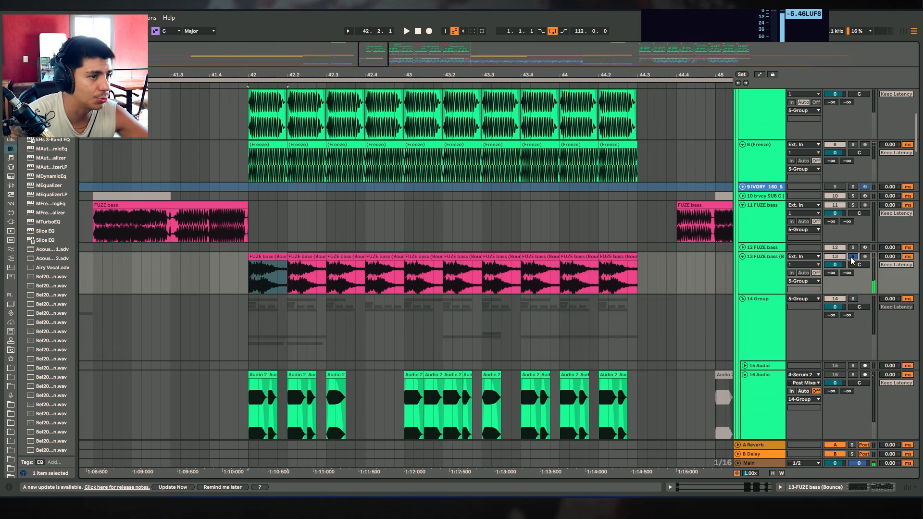
Set the start position on the 14 Group to 45.3.3 and play the drop with no tracks soloed.
scroll(416, 249, down, 5)
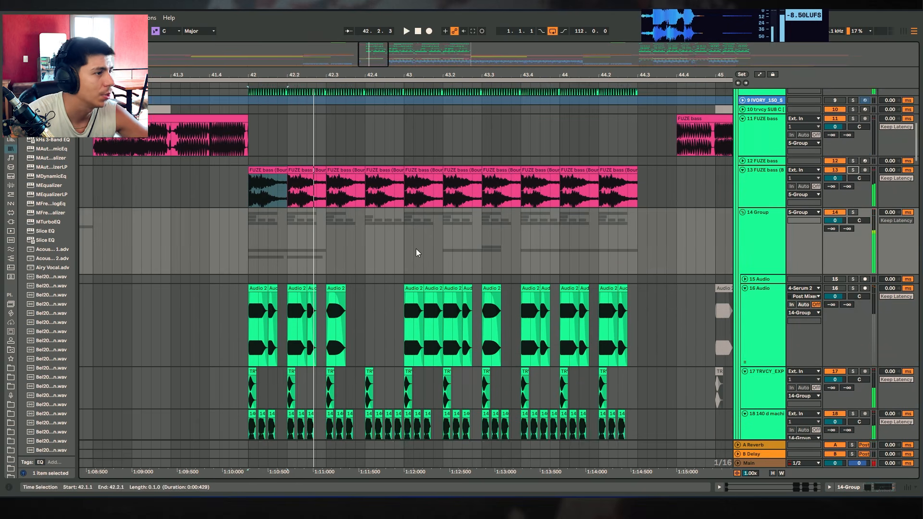
drag(495, 75, 495, 57)
scroll(494, 263, down, 3)
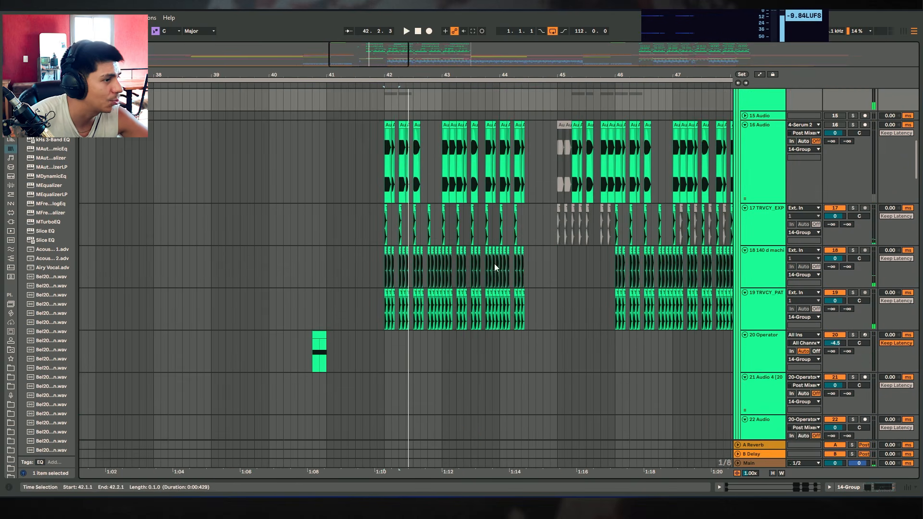
drag(594, 72, 388, 180)
scroll(388, 293, up, 4)
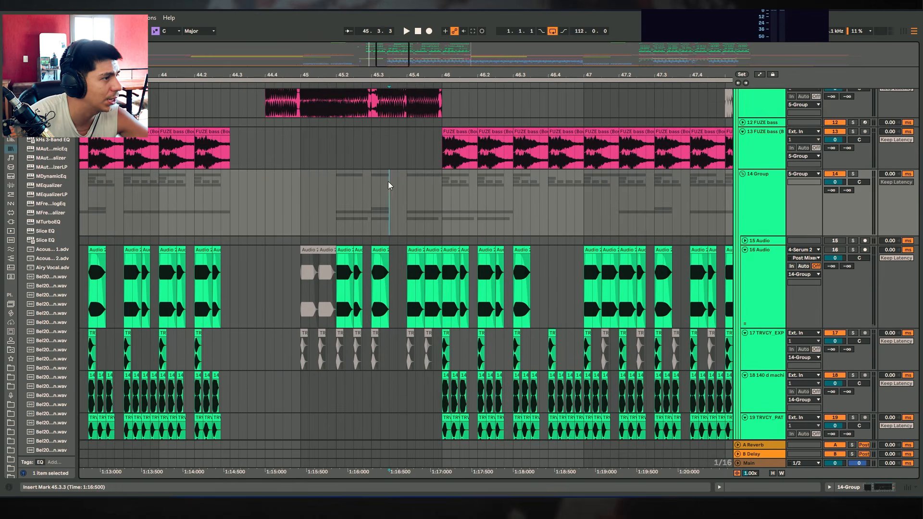
key(space)
scroll(427, 249, down, 2)
scroll(514, 242, up, 2)
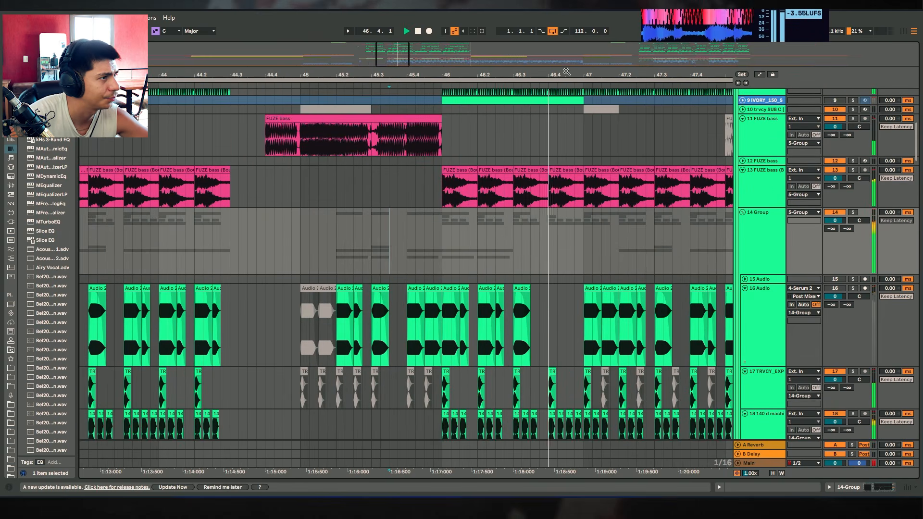
Solo the FUZE bass (Bounce) track 13 and play it from its clip at bar 50.
drag(567, 73, 293, 100)
drag(364, 181, 568, 190)
key(space)
click(395, 196)
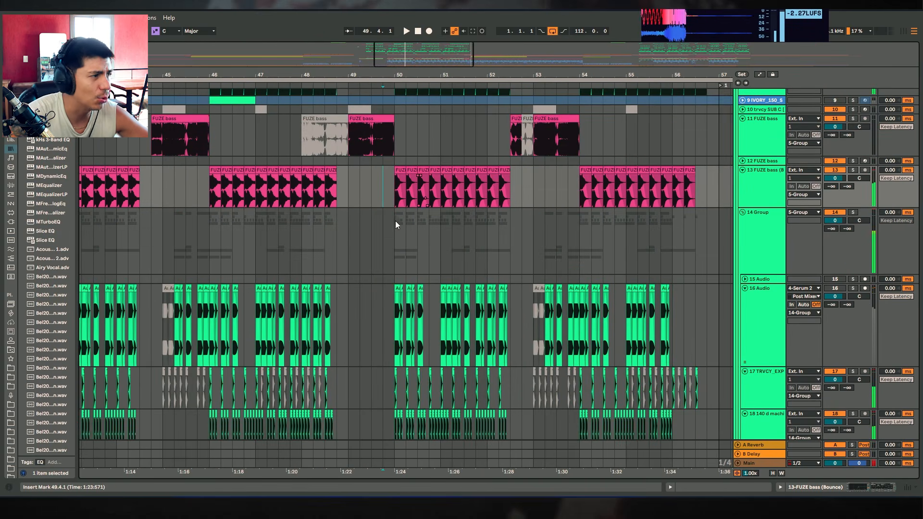
scroll(395, 220, down, 1)
click(400, 151)
click(853, 151)
key(space)
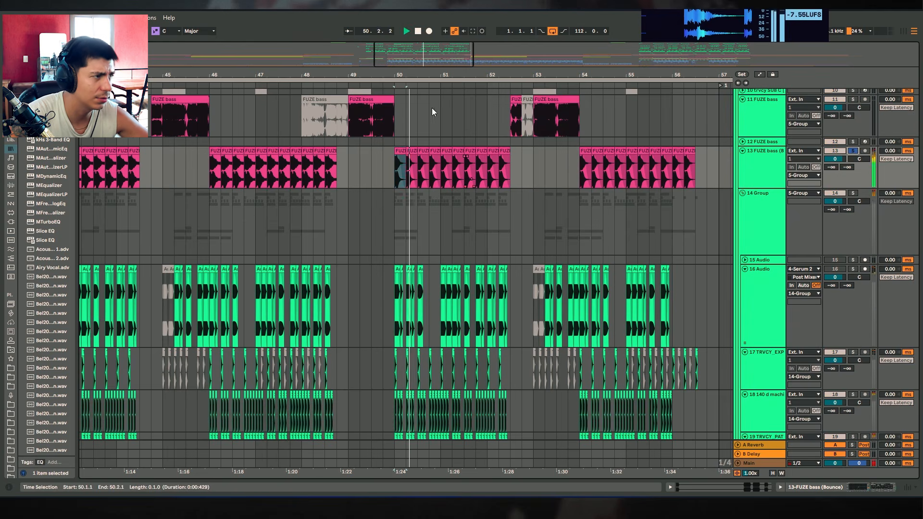
Solo tracks 18 and 19 in turn during playback around bar 50 to hear each layer separately.
drag(408, 75, 408, 139)
scroll(409, 153, down, 1)
click(852, 336)
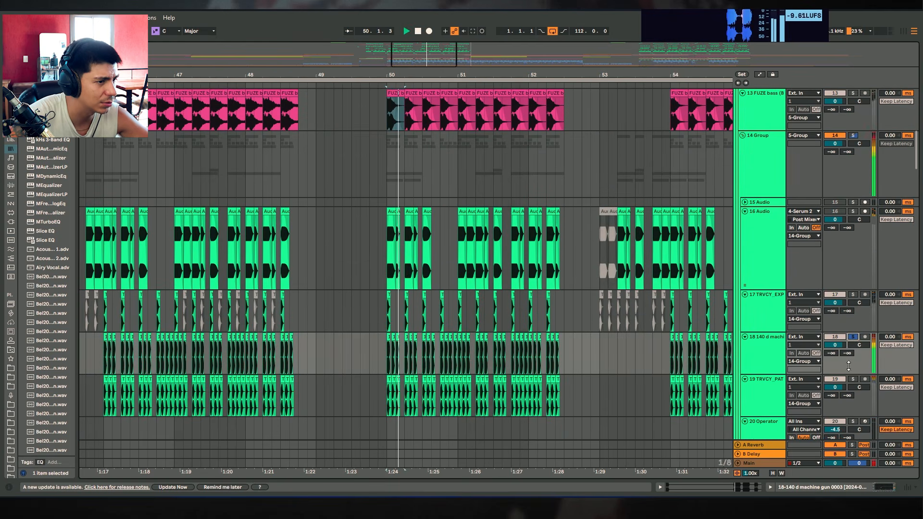
click(851, 379)
click(852, 337)
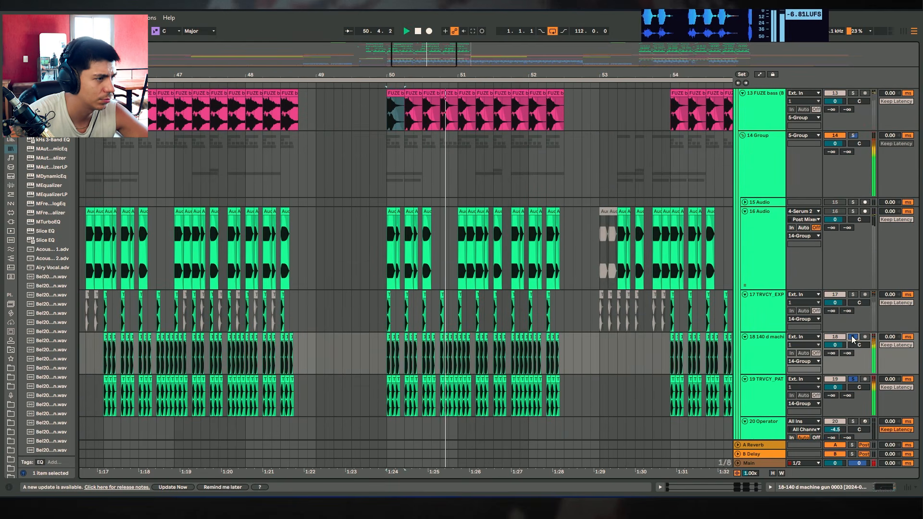
click(852, 339)
Listen to the full mix from bar 50 without any soloed tracks.
key(space)
key(space)
scroll(474, 214, up, 1)
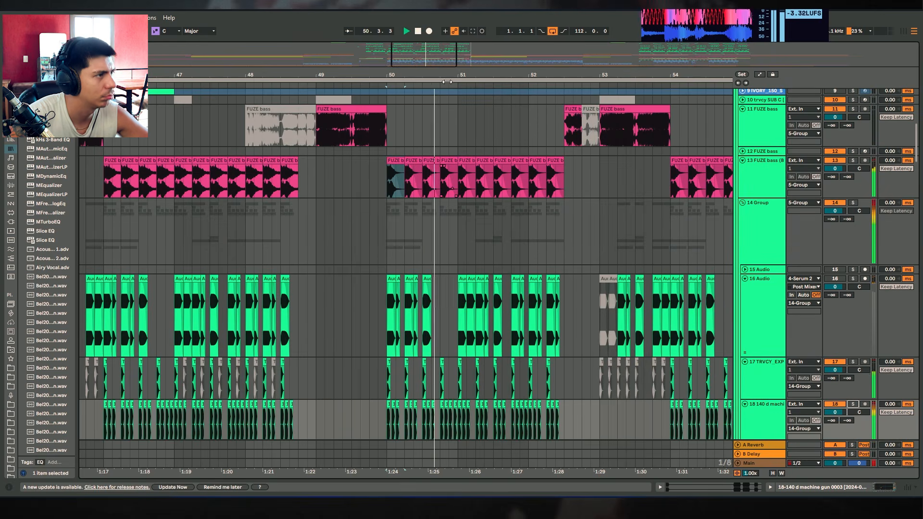
mouse_move(475, 75)
mouse_down()
mouse_move(496, 76)
mouse_move(494, 91)
mouse_move(390, 80)
mouse_move(482, 70)
mouse_up()
key(space)
Solo track 13, show its clip details and play the bounced FUZE bass clip at 48.2.1.
click(852, 160)
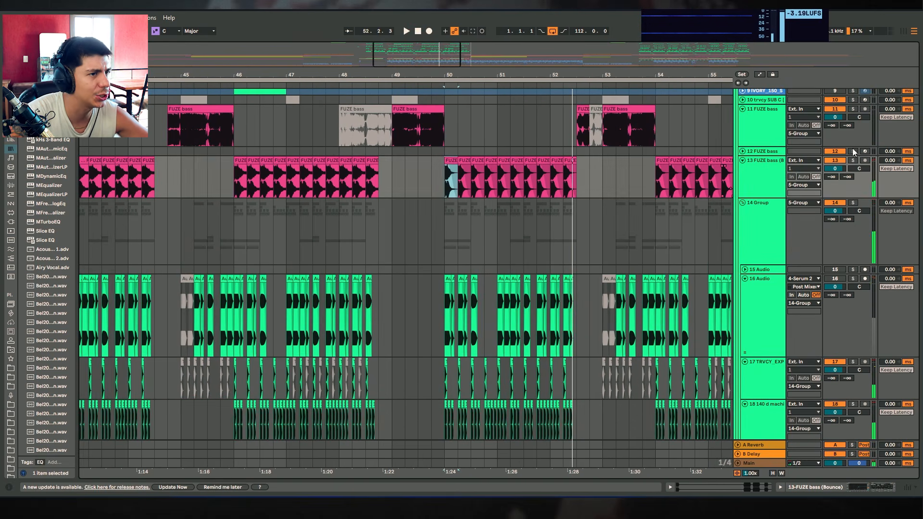
click(669, 485)
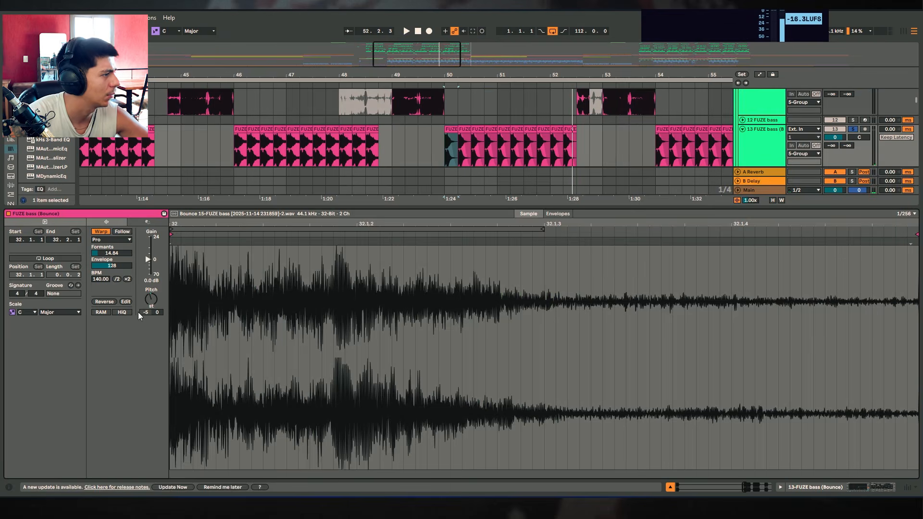
click(370, 127)
click(354, 130)
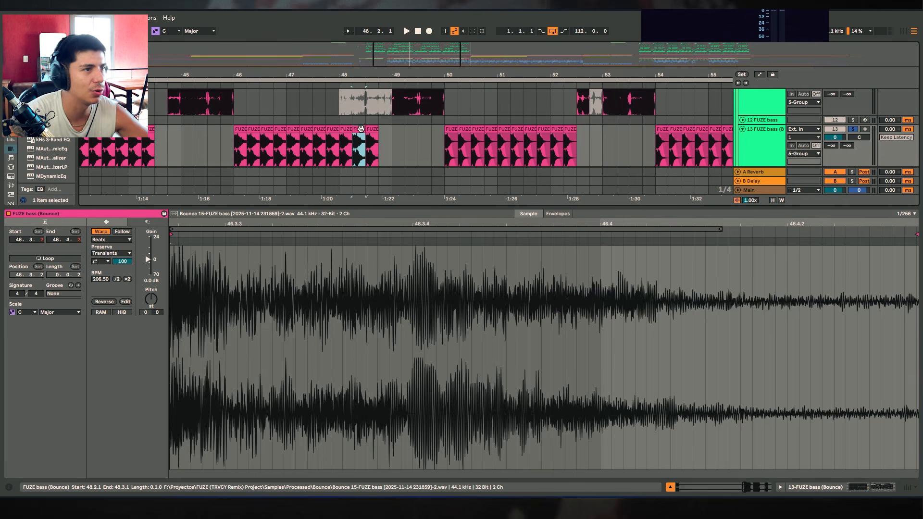
key(space)
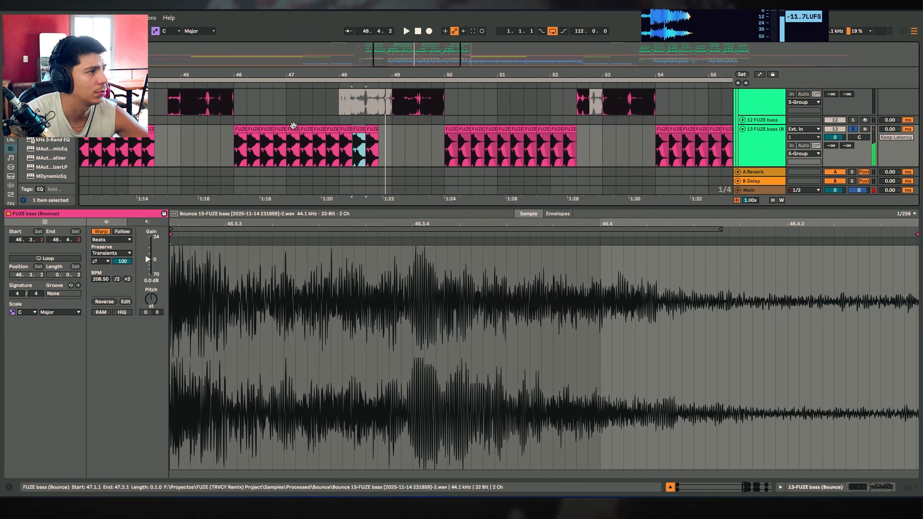
Play the bounced FUZE bass clip at bar 50 for comparison and close the clip details.
click(453, 140)
key(space)
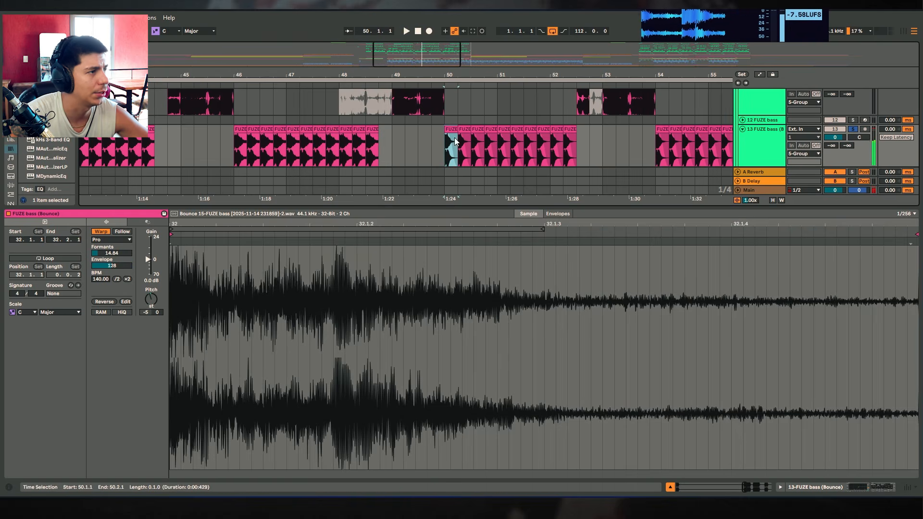
key(space)
scroll(473, 163, up, 1)
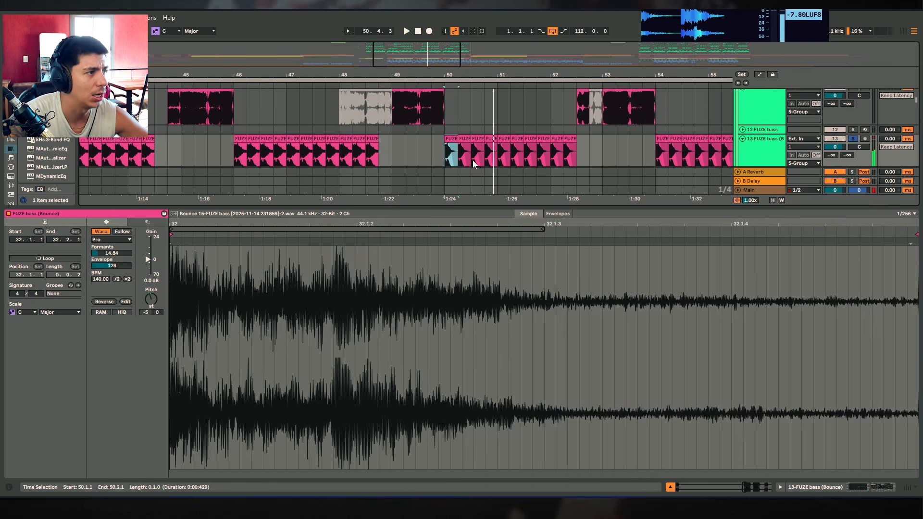
click(672, 486)
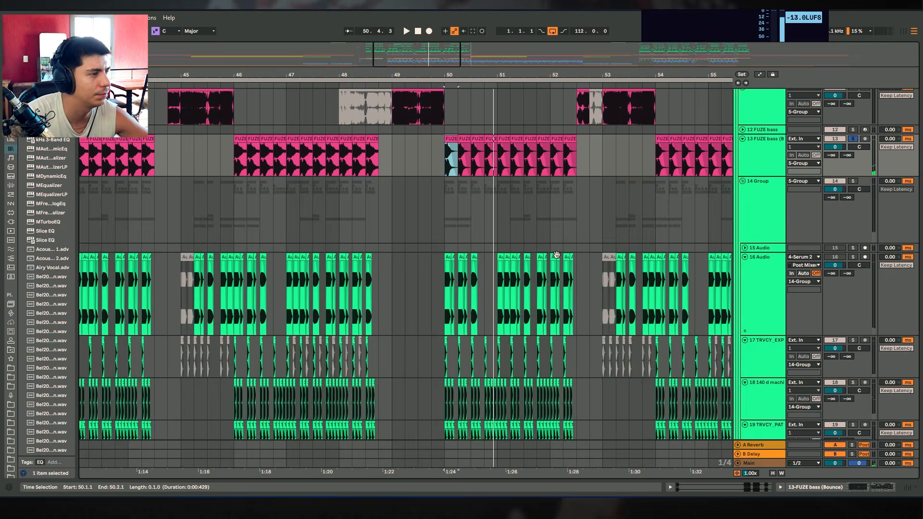
Duplicate the first bounced FUZE bass clip at bar 50 four times along track 13.
drag(464, 66, 382, 171)
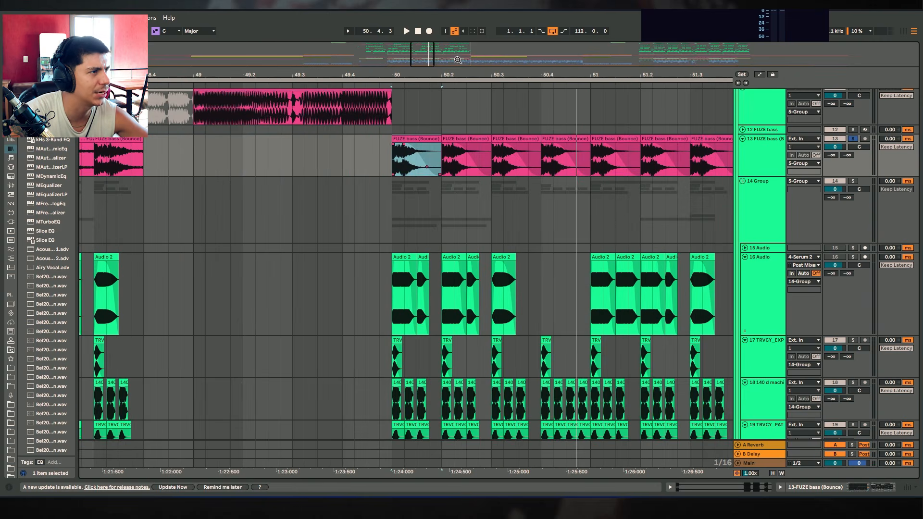
key(minus)
click(417, 140)
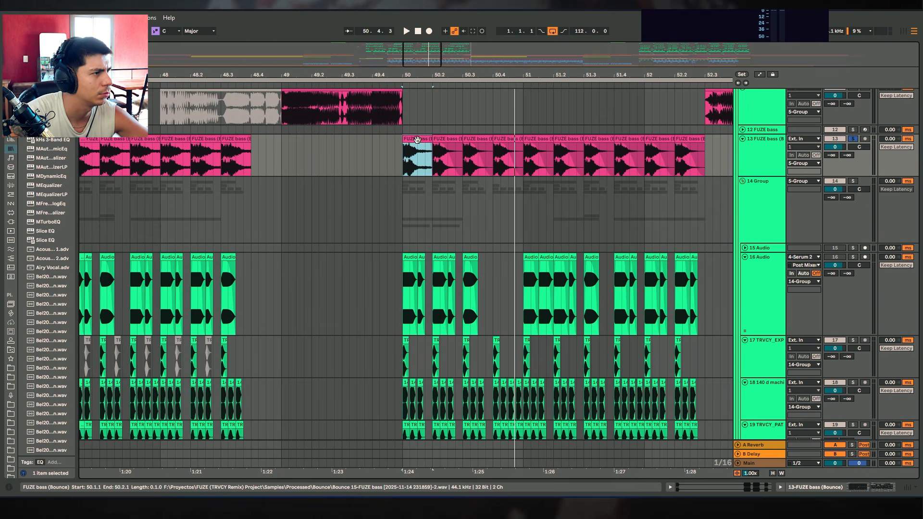
key(ctrl+d)
key(ctrl+d)
key(ctrl+d)
key(ctrl+d)
Unsolo track 13 and play the full arrangement from the FUZE bass clip at bar 50.
click(416, 139)
click(852, 139)
key(space)
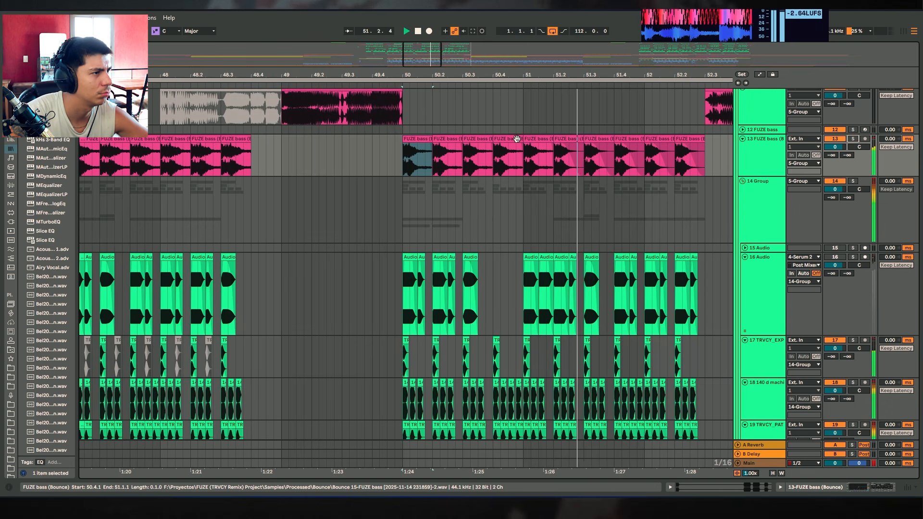
key(space)
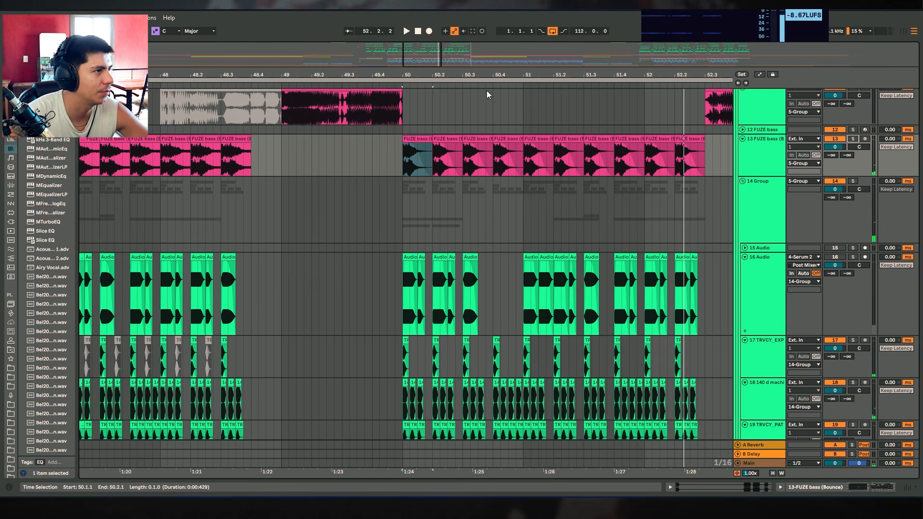
Play from bar 42 with track 29 soloed, switching the solo to track 27 during playback.
drag(480, 75, 712, 38)
scroll(438, 188, up, 2)
scroll(471, 144, down, 10)
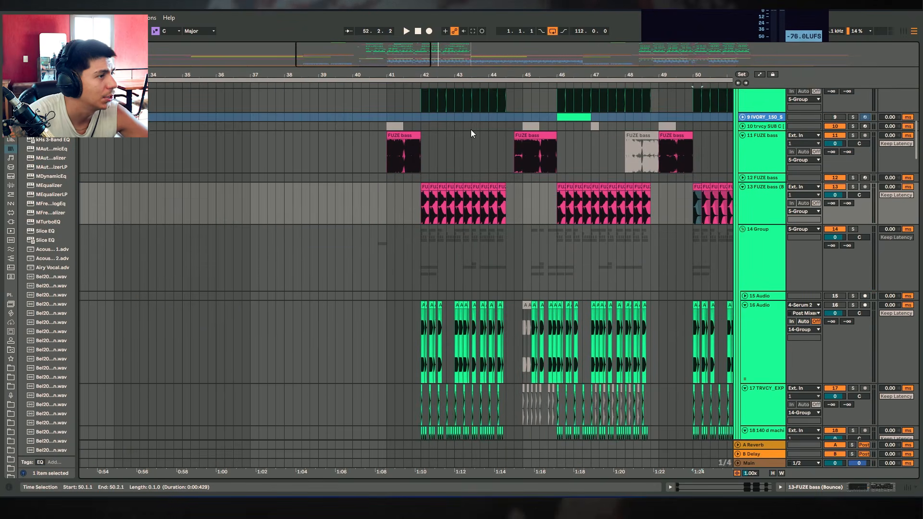
scroll(563, 158, down, 6)
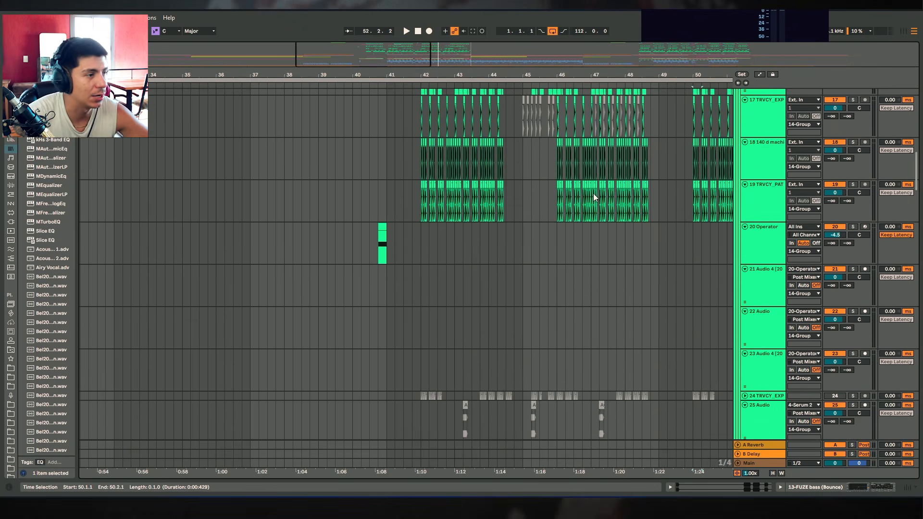
scroll(748, 247, up, 6)
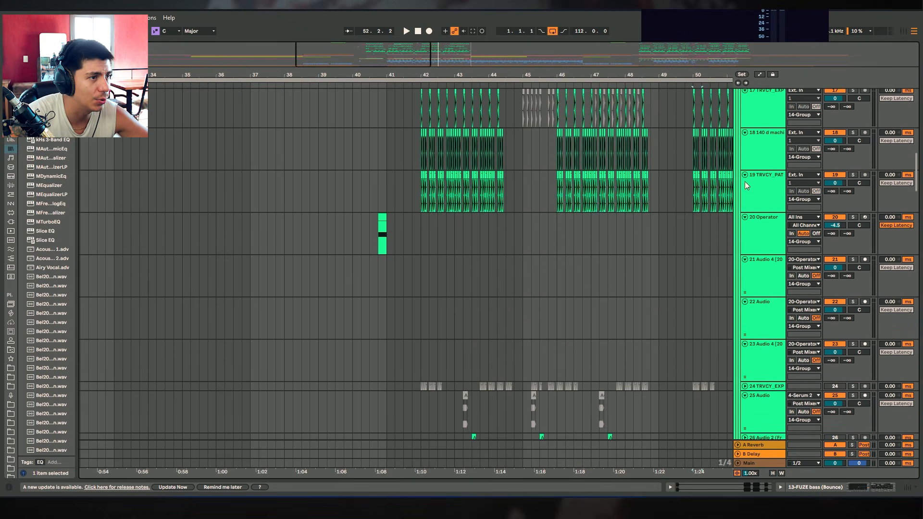
scroll(742, 131, down, 4)
scroll(749, 226, down, 4)
click(664, 207)
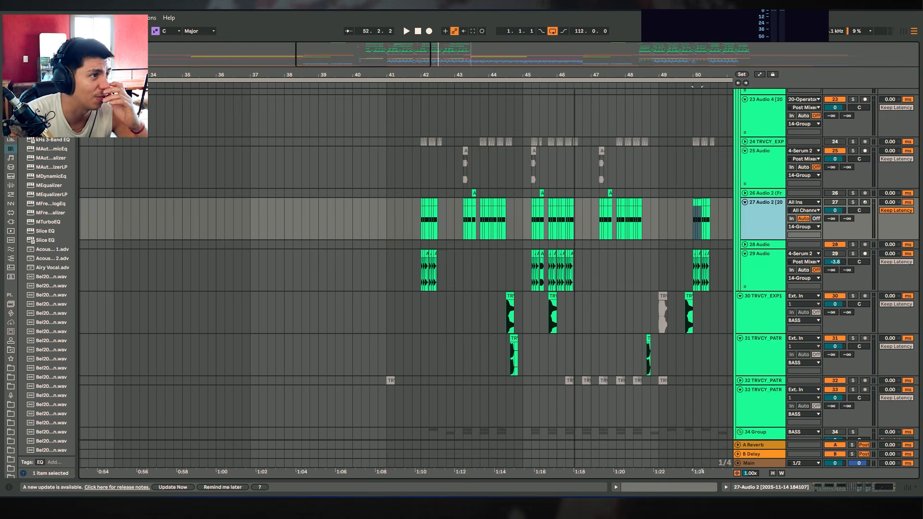
drag(574, 75, 574, 99)
click(338, 258)
key(space)
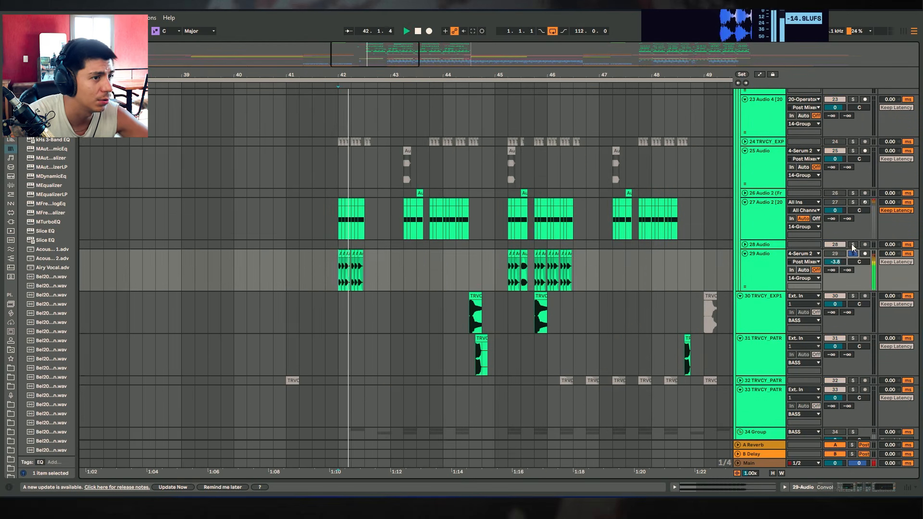
click(853, 202)
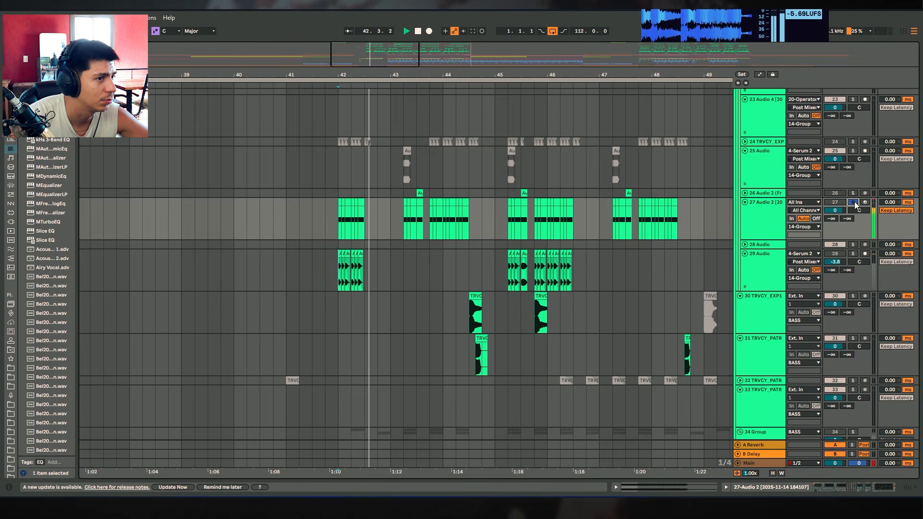
Compare soloed tracks 27 and 29 again from bar 42 and clear the solo on track 29.
drag(283, 259, 632, 262)
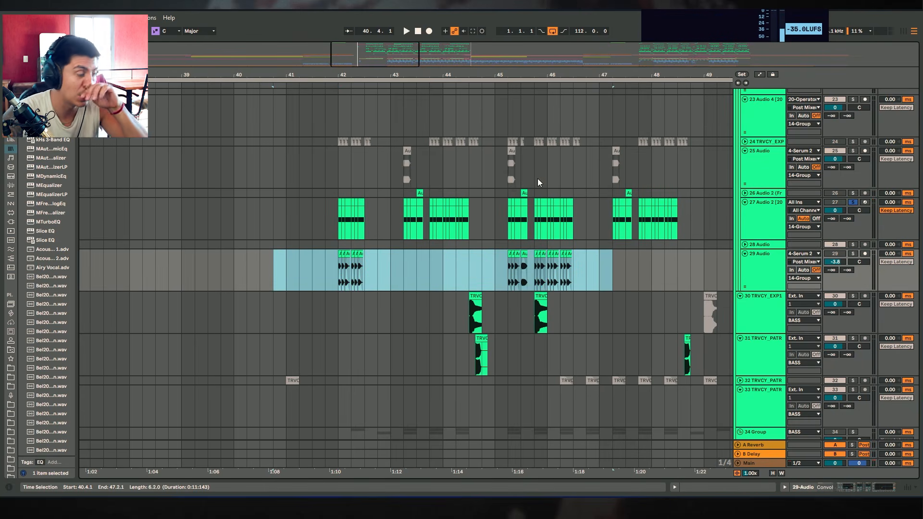
click(339, 267)
key(space)
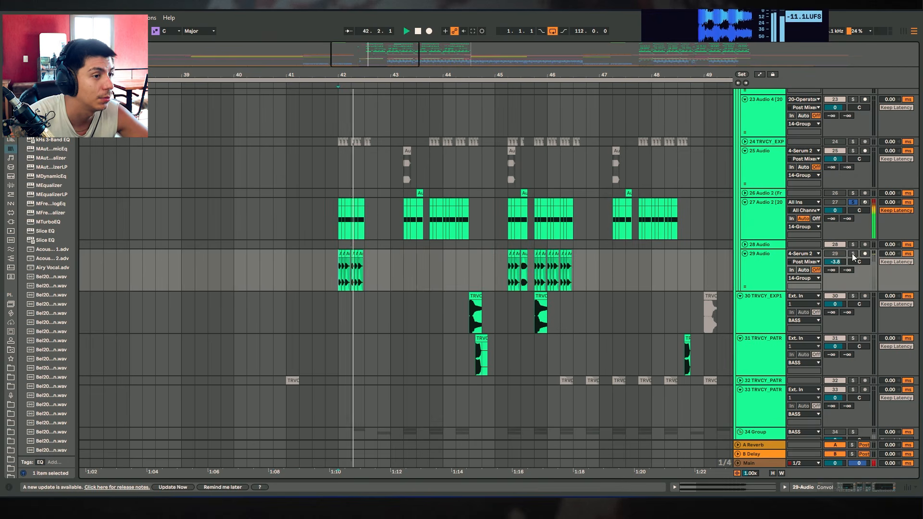
click(852, 254)
key(space)
key(space)
key(space)
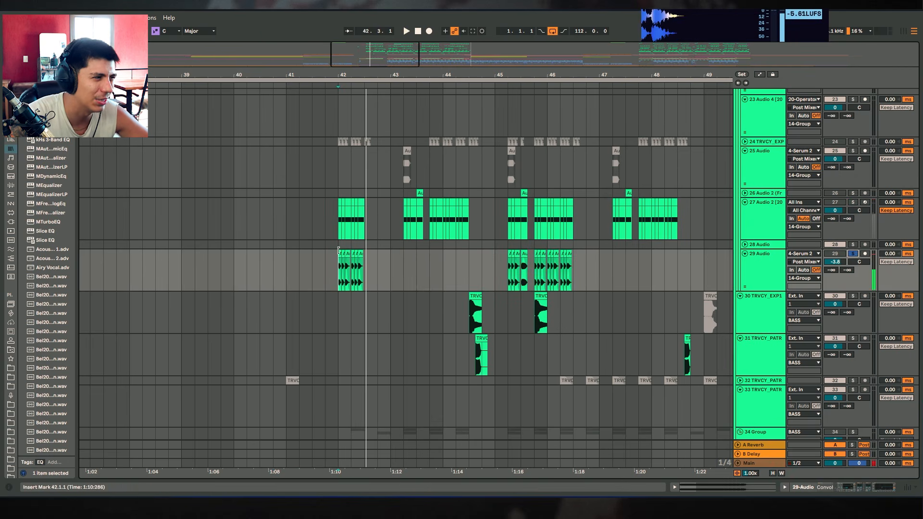
drag(300, 270, 403, 269)
click(851, 254)
Solo track 35 inside the 34 Group and play it from its first clip after bar 42.
scroll(665, 242, down, 6)
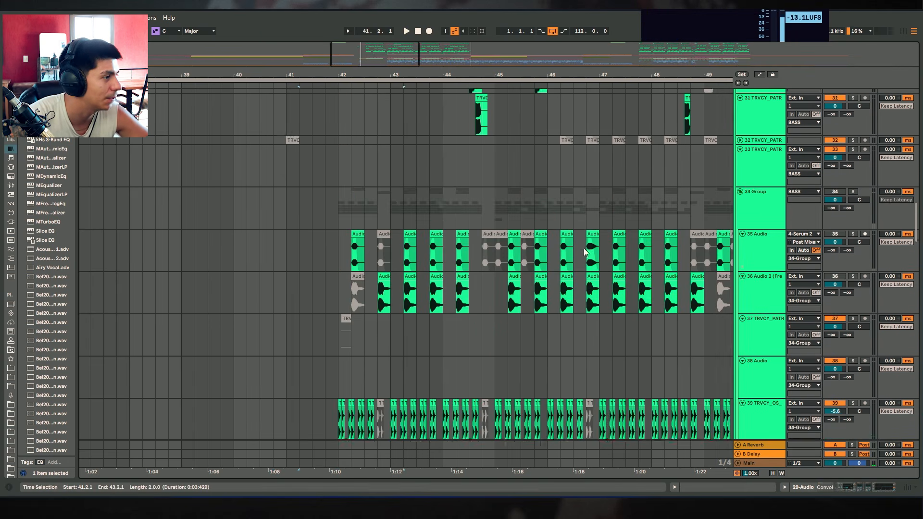
click(357, 204)
scroll(821, 258, up, 1)
scroll(821, 258, up, 1)
click(854, 263)
key(space)
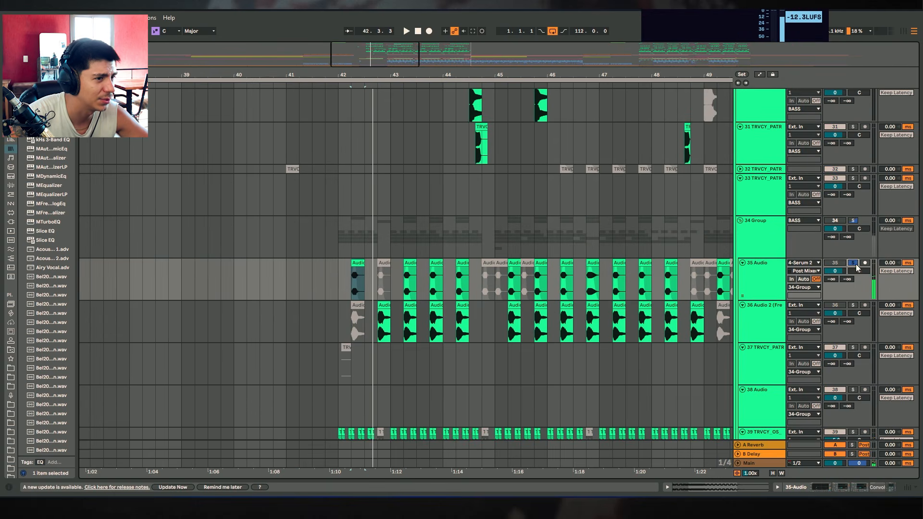
Fold the 34 Group and select the bass clip at bar 43 on track 51.
scroll(388, 240, down, 5)
scroll(772, 192, up, 4)
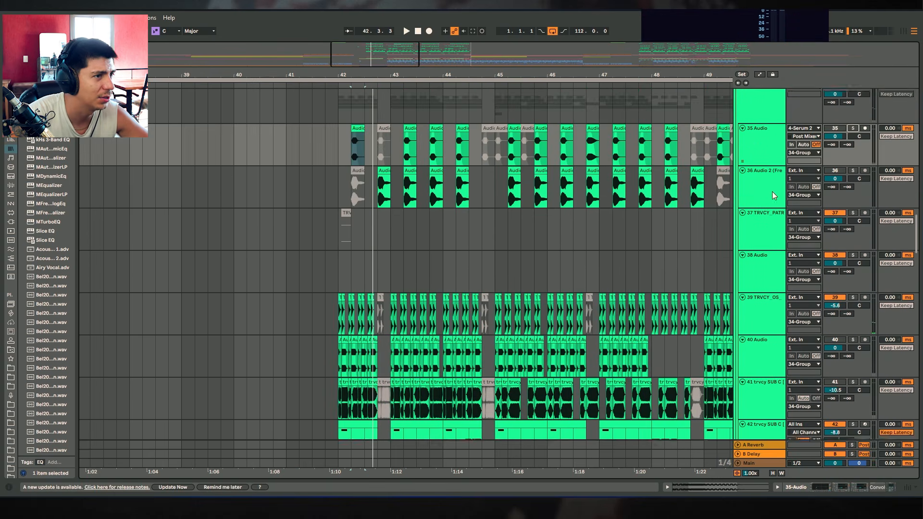
click(740, 153)
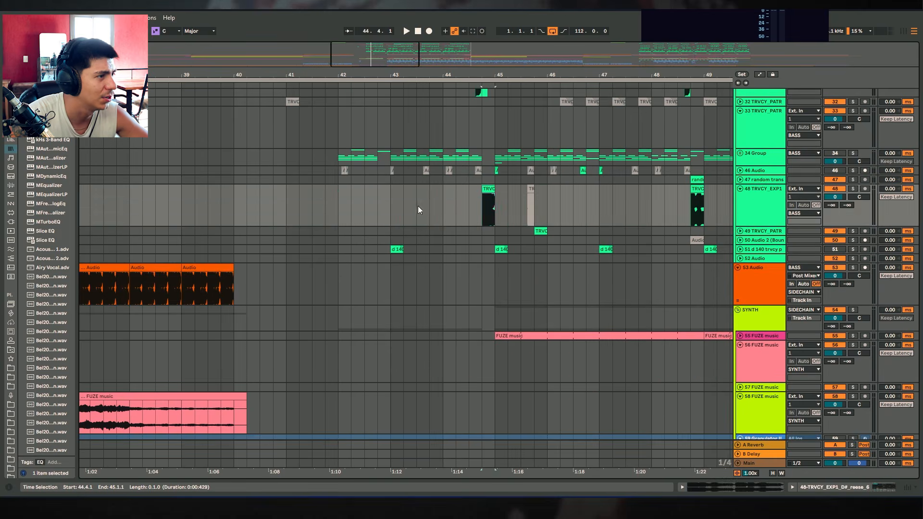
click(393, 249)
click(739, 249)
click(739, 249)
Solo track 48 and zoom in on its TRVCY_PATREON clip at 44.4.1.
scroll(636, 293, up, 3)
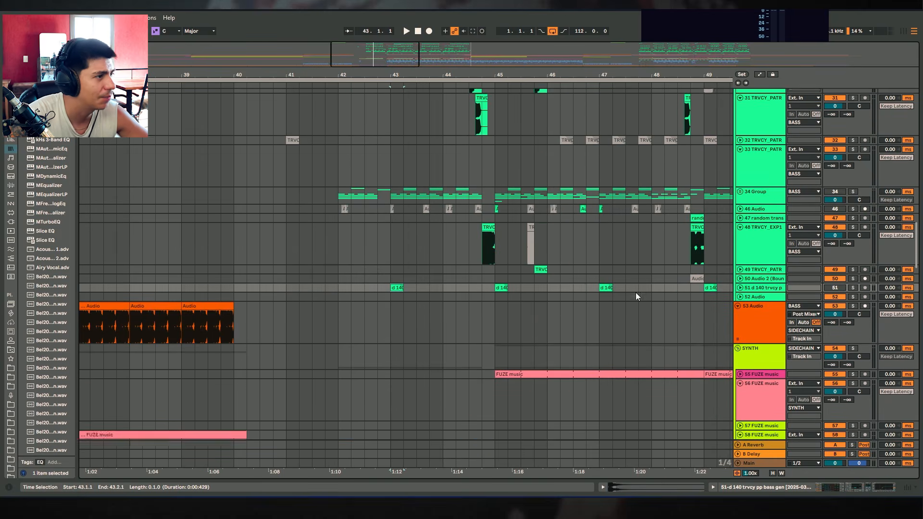
scroll(391, 245, up, 10)
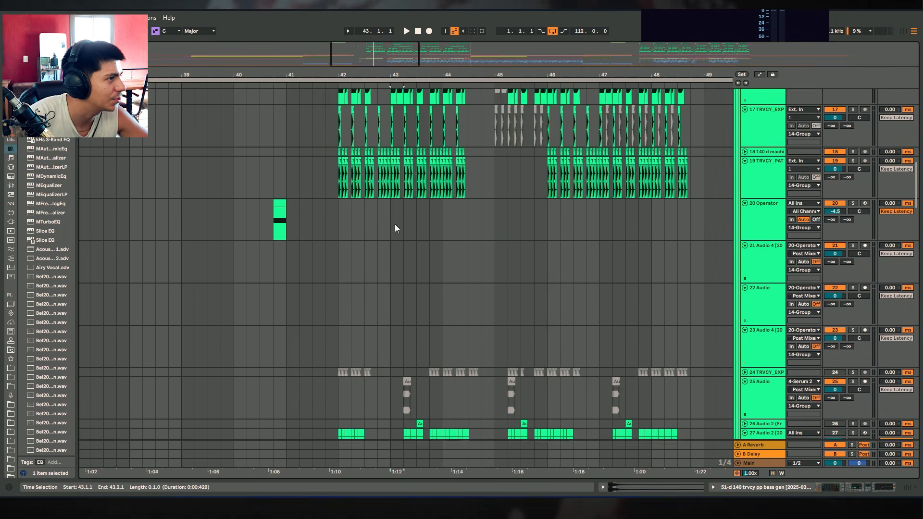
scroll(395, 237, up, 8)
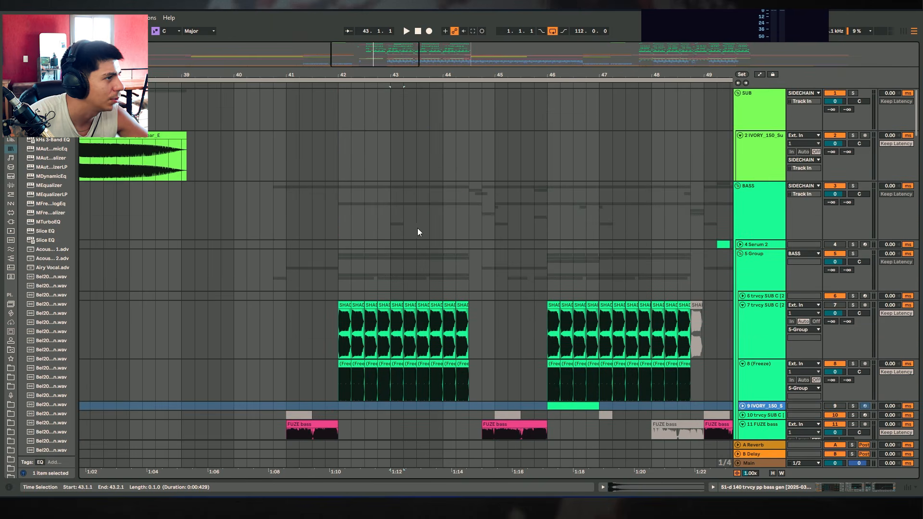
drag(916, 127, 877, 257)
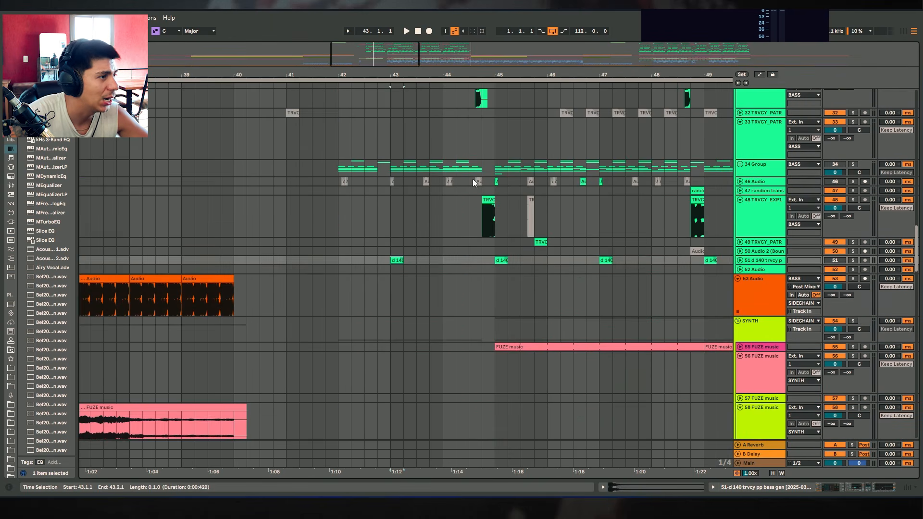
click(488, 199)
scroll(675, 291, up, 1)
scroll(675, 291, up, 1)
click(853, 267)
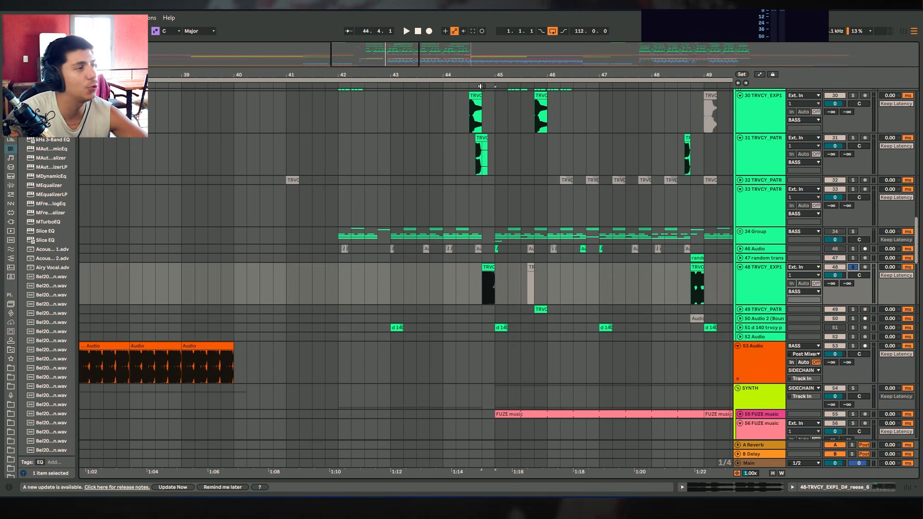
ctrl+scroll(516, 183, up, 5)
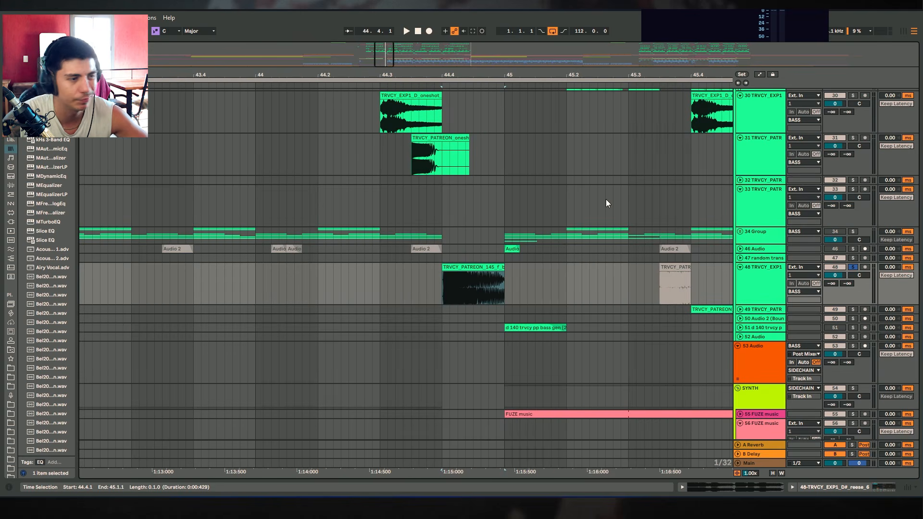
Solo tracks 30, 31 and 48 together and play them from the clip at 44.3.1 on track 30.
drag(510, 70, 550, 71)
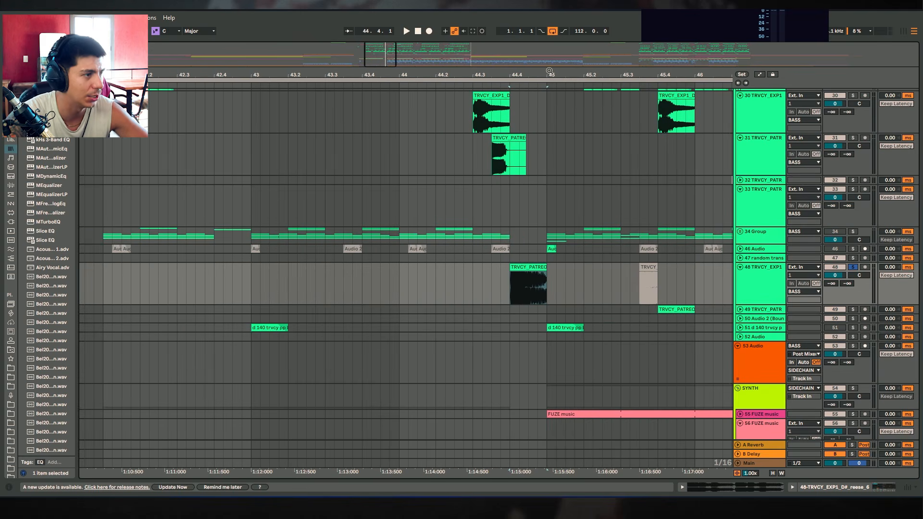
scroll(530, 313, up, 4)
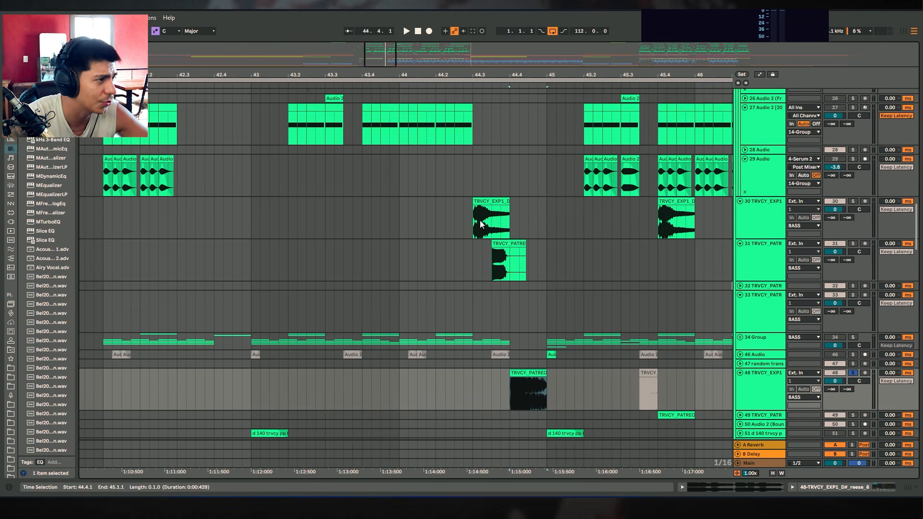
click(475, 214)
click(852, 201)
ctrl+click(853, 243)
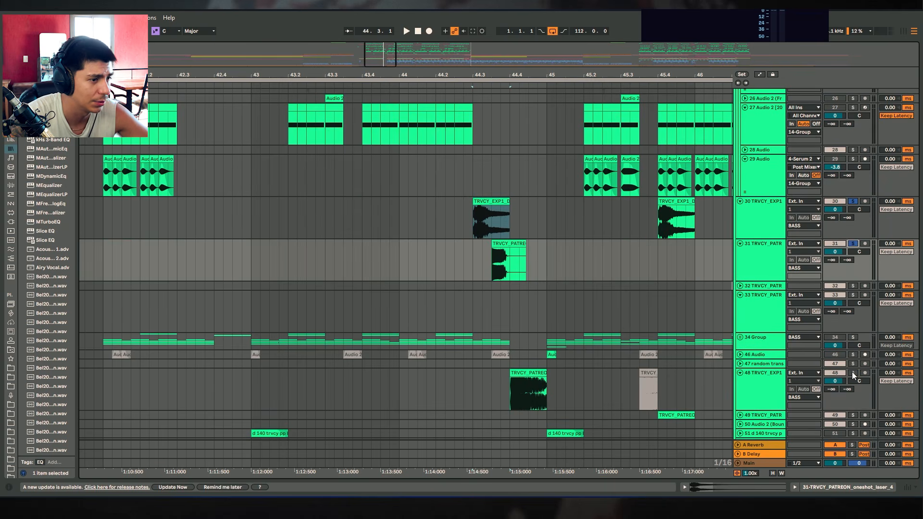
ctrl+click(853, 373)
key(space)
key(space)
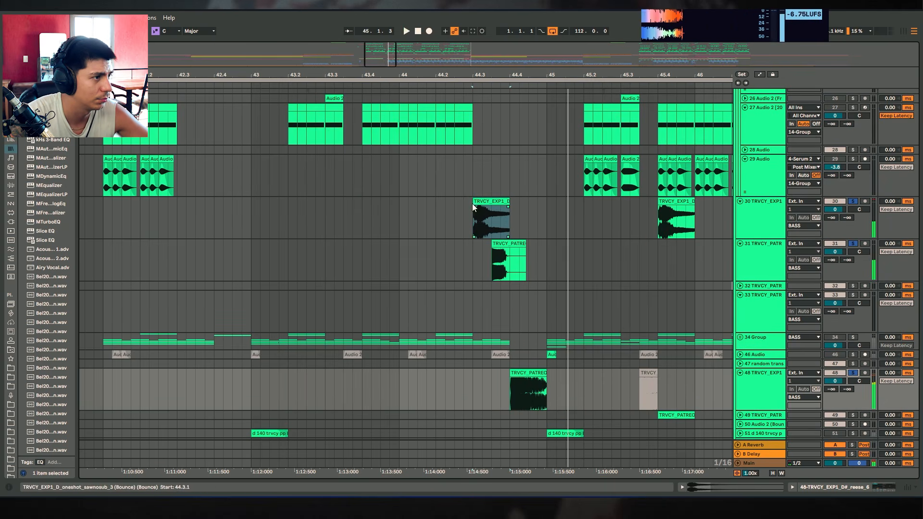
click(472, 206)
key(space)
key(space)
Open the sample view of track 30's clip at 44.3.1, audition it repeatedly while checking its pitch setting, and close the view.
mouse_move(469, 75)
mouse_down()
mouse_move(474, 56)
mouse_move(469, 67)
mouse_up()
scroll(485, 217, up, 2)
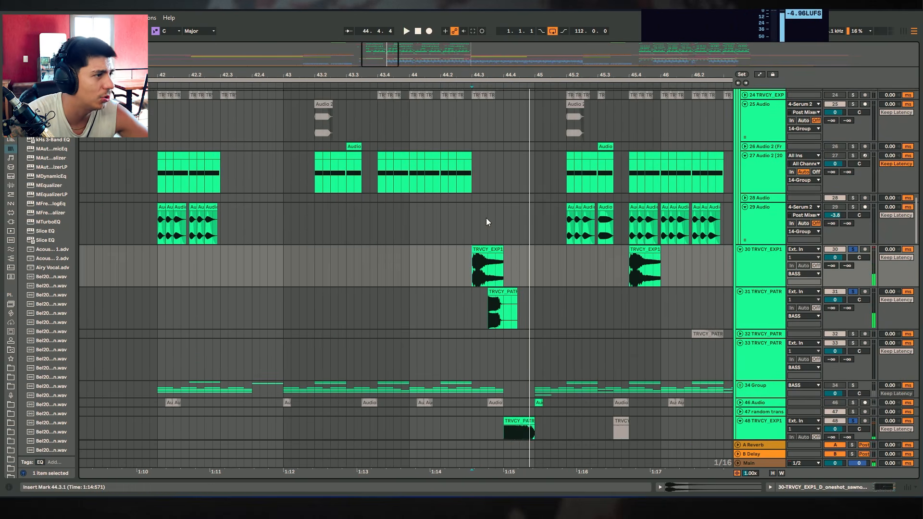
scroll(486, 218, down, 1)
double_click(486, 249)
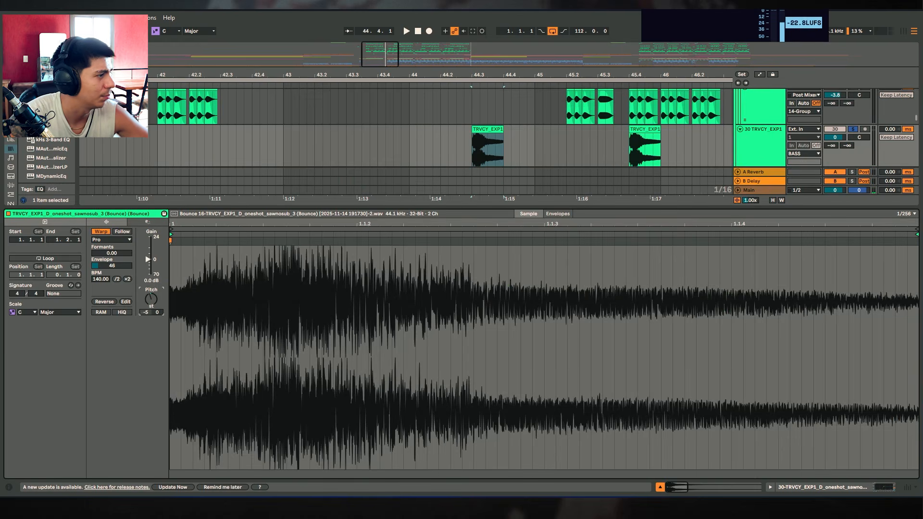
key(space)
key(space)
key(space)
drag(150, 298, 150, 311)
key(space)
key(space)
key(space)
key(space)
key(space)
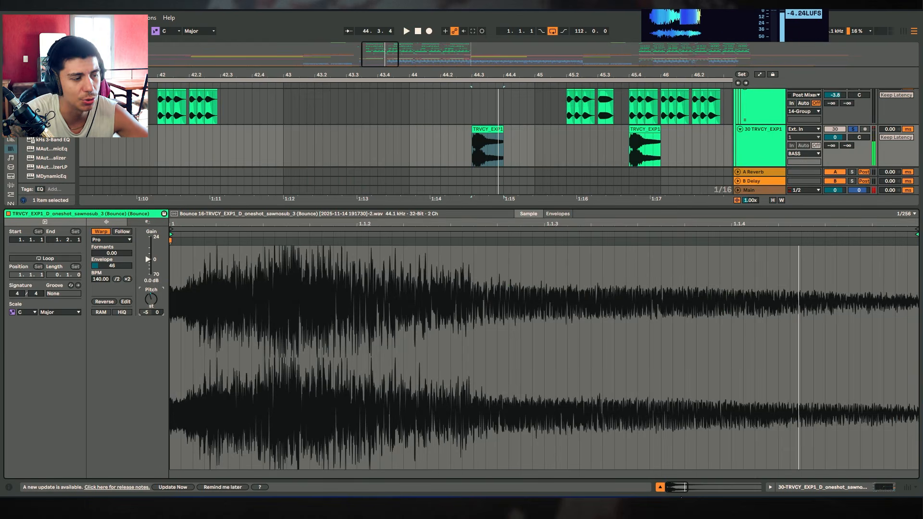
click(659, 486)
Play the full mix from shortly before bar 41, starting on track 13 FUZE bass.
scroll(428, 286, up, 15)
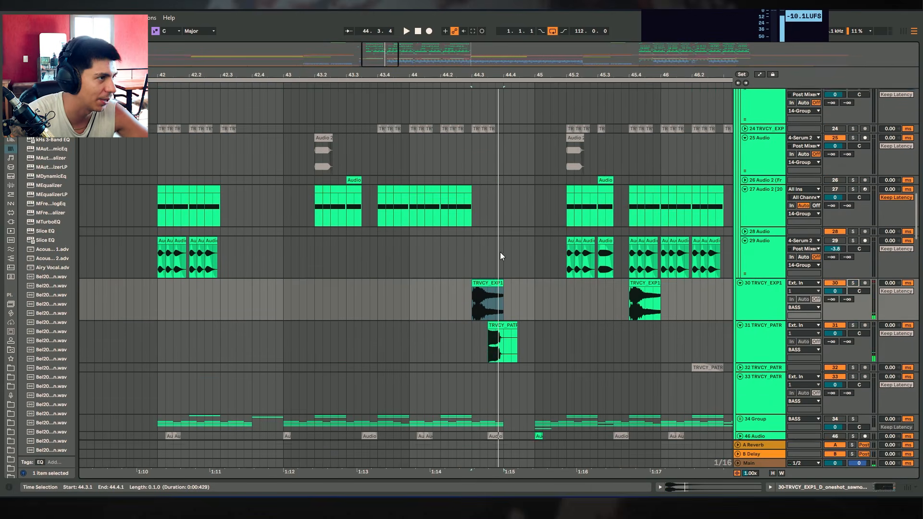
scroll(424, 246, up, 2)
scroll(424, 246, down, 5)
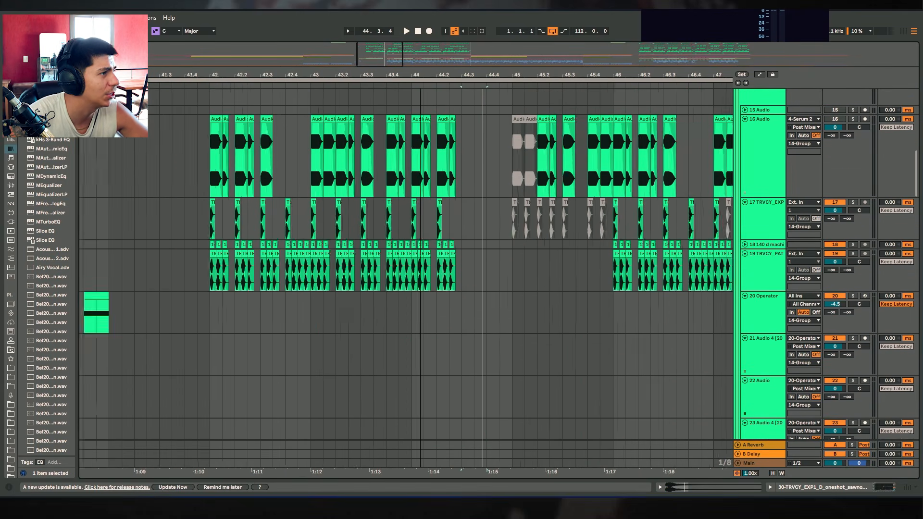
scroll(384, 256, up, 8)
click(328, 211)
key(space)
Fold tracks 7 and 8 inside the 5 Group and select track 13 FUZE bass.
scroll(498, 287, up, 10)
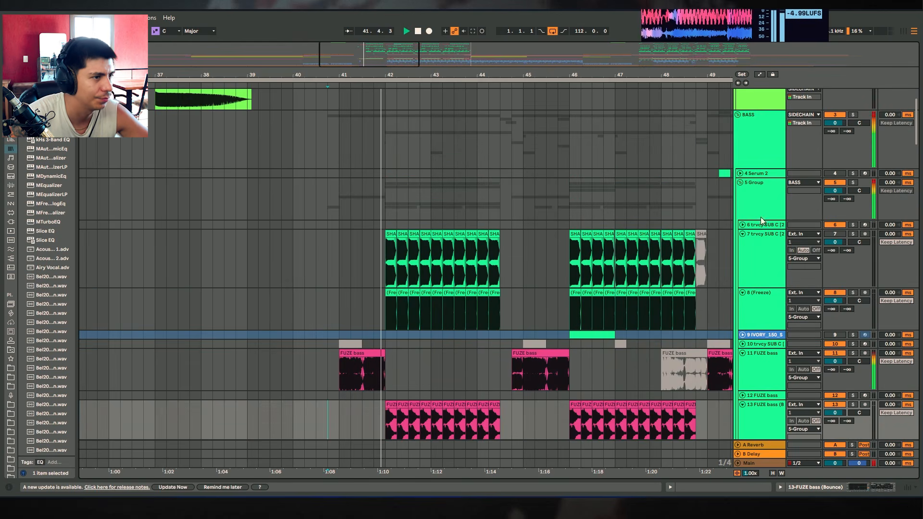
click(742, 234)
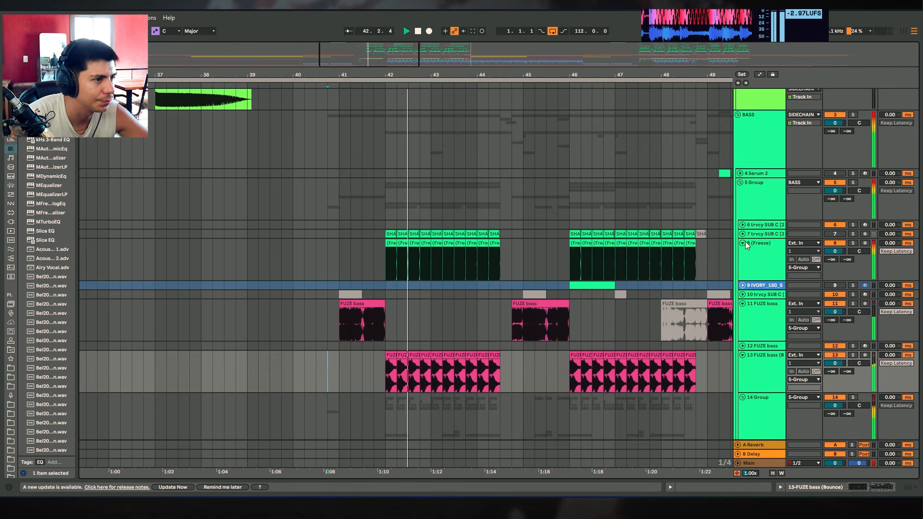
click(744, 241)
scroll(542, 241, down, 4)
click(748, 238)
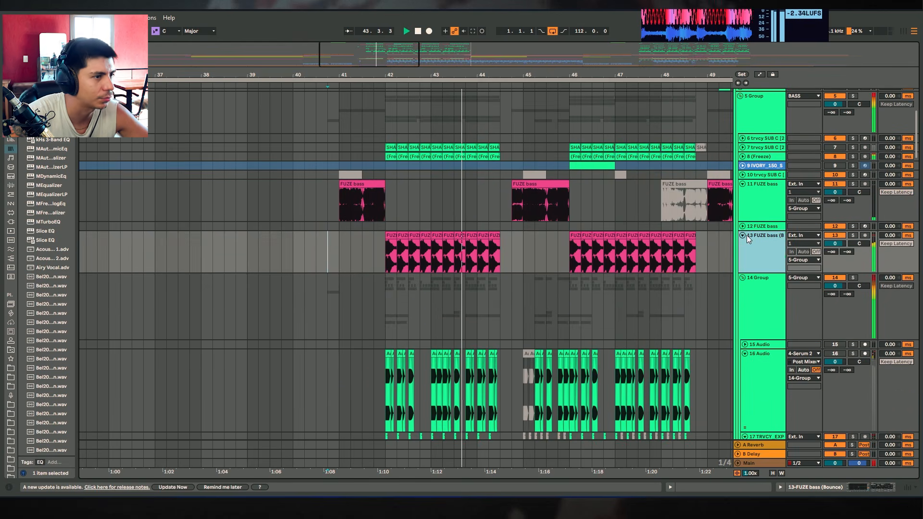
Select track 30's clip at 44.3.1 during playback and place the insert marker at 45.1.1 on track 52.
scroll(523, 287, down, 12)
click(504, 358)
scroll(536, 371, down, 1)
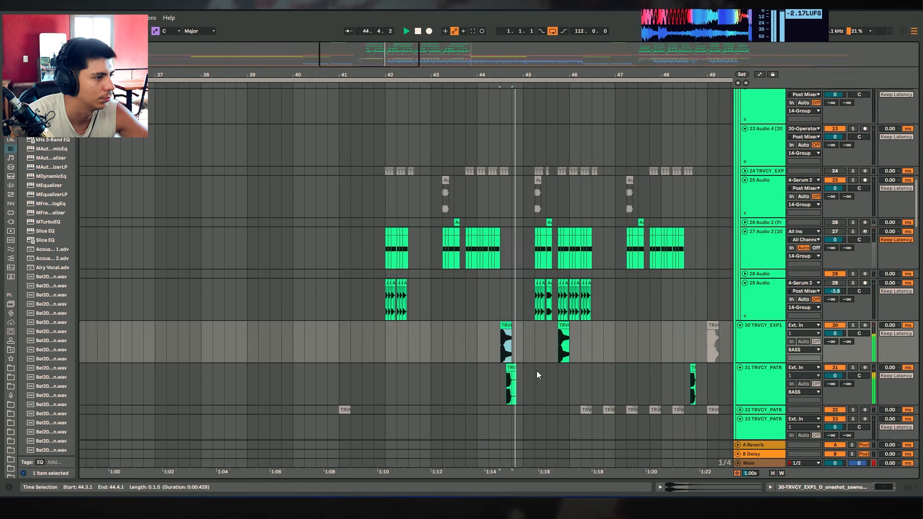
scroll(536, 371, down, 6)
drag(507, 287, 531, 299)
click(521, 347)
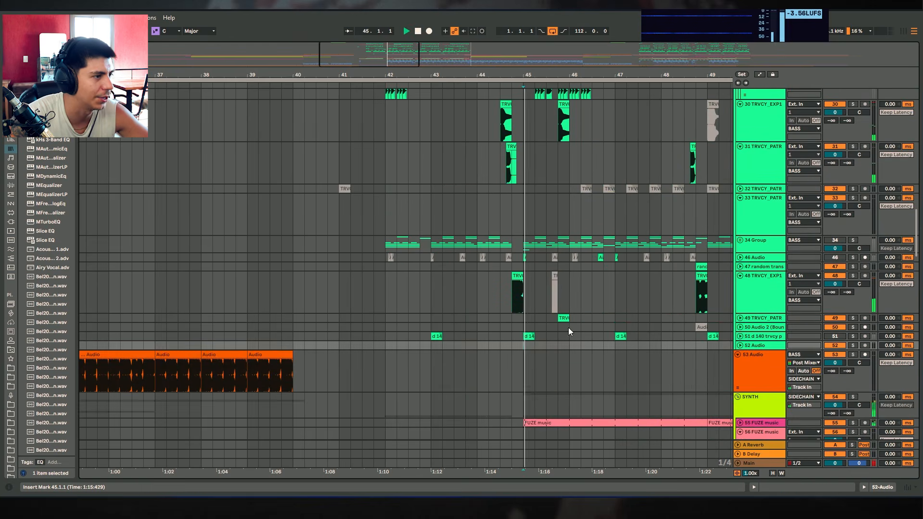
Select the range from 48.2.3 to 48.4.3 around the laser one-shot clip on track 31.
scroll(572, 317, up, 2)
drag(588, 75, 463, 110)
scroll(562, 228, down, 2)
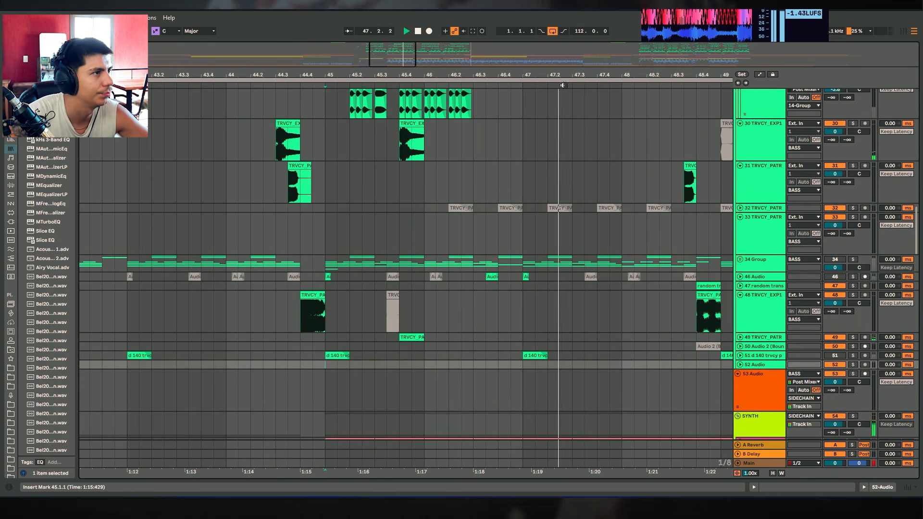
drag(565, 75, 306, 73)
scroll(385, 279, up, 1)
drag(397, 197, 447, 211)
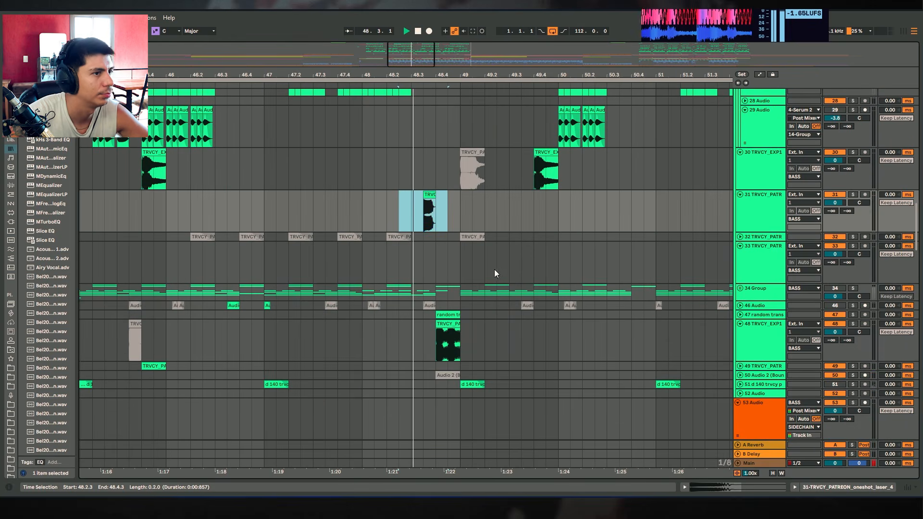
Select track 48's clip at 48.4.1 and audition tracks 47 and 48 soloed from that point.
click(444, 324)
key(space)
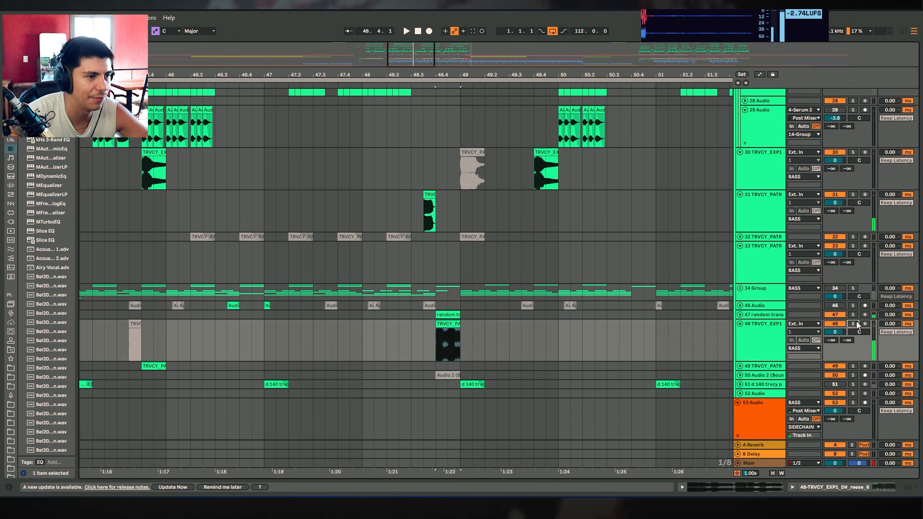
click(855, 323)
ctrl+click(852, 314)
key(space)
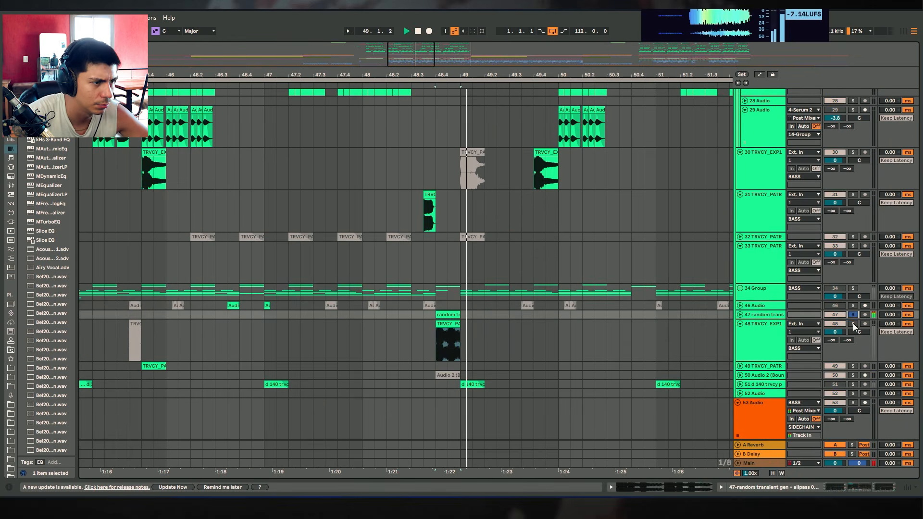
click(853, 324)
key(space)
key(space)
key(space)
Inspect track 48's Saturator and the warp and pitch settings of its clip at 48.4.1, and hide the detail view.
click(851, 350)
click(873, 487)
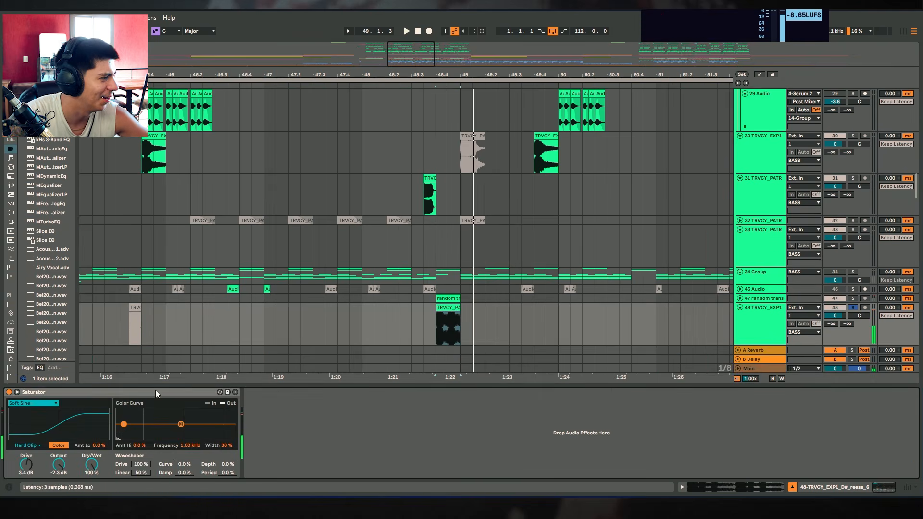
scroll(447, 298, down, 1)
double_click(448, 269)
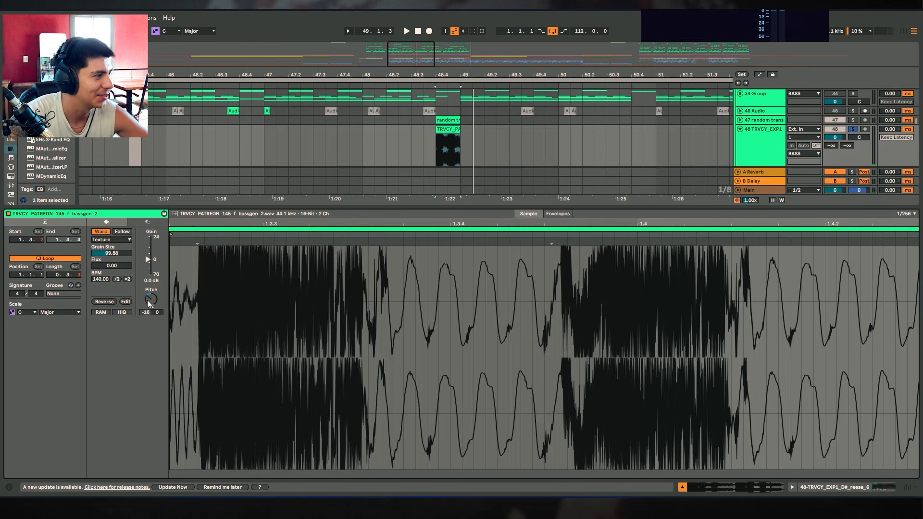
click(846, 490)
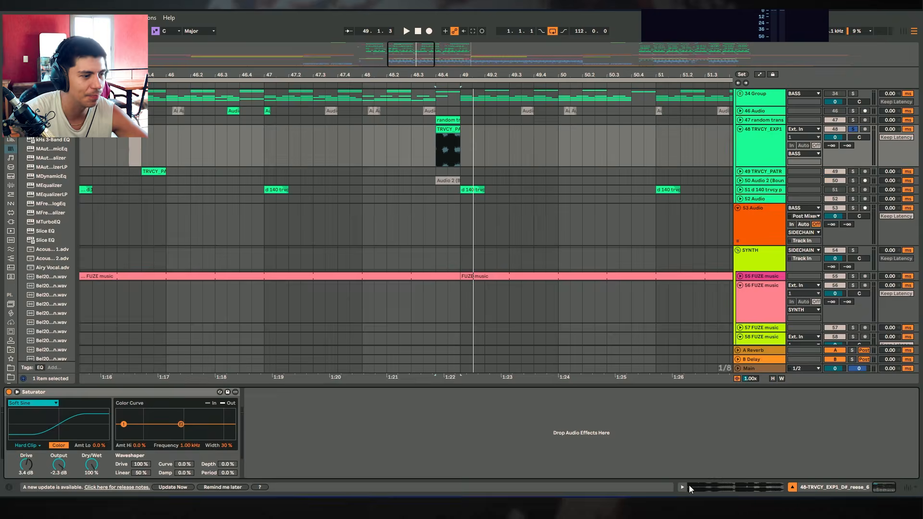
click(680, 487)
click(681, 486)
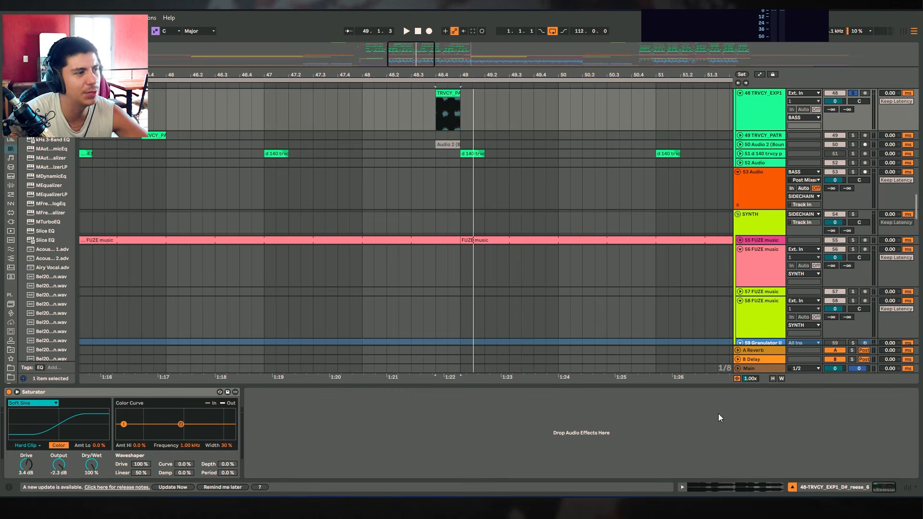
key(ctrl+alt+l)
scroll(448, 189, up, 3)
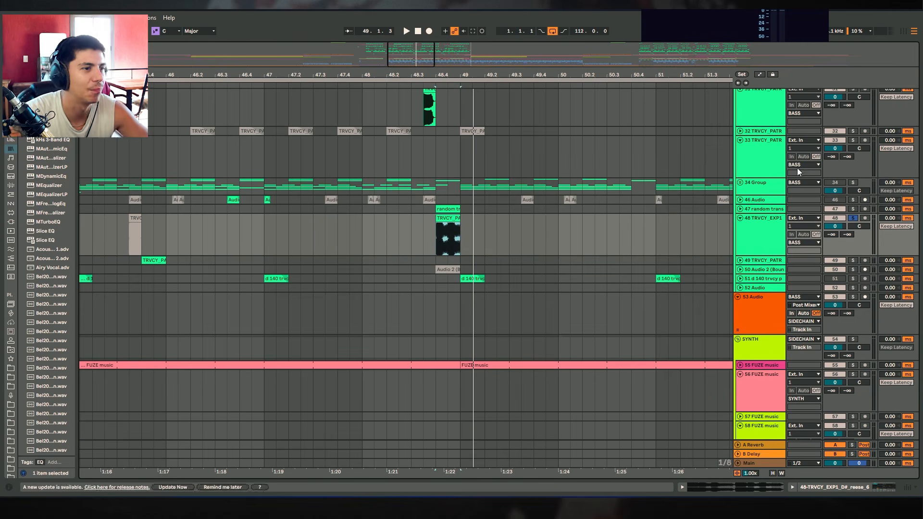
Solo and play track 47, inspect its EQ Eight and Saturator chain and its clip settings, and close the clip view.
click(851, 209)
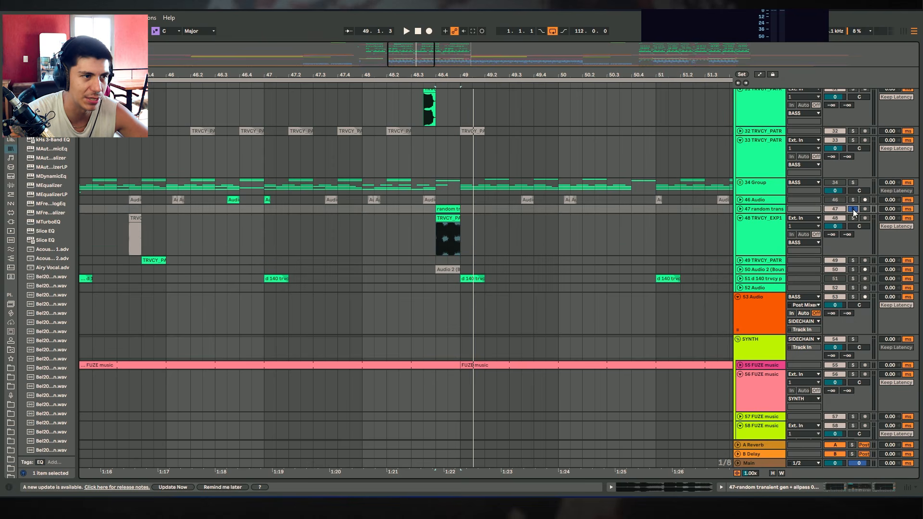
key(space)
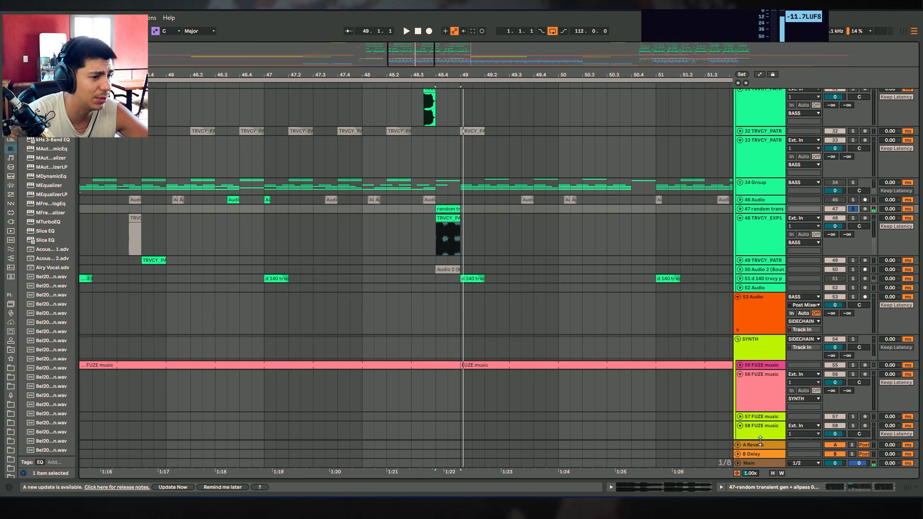
click(840, 488)
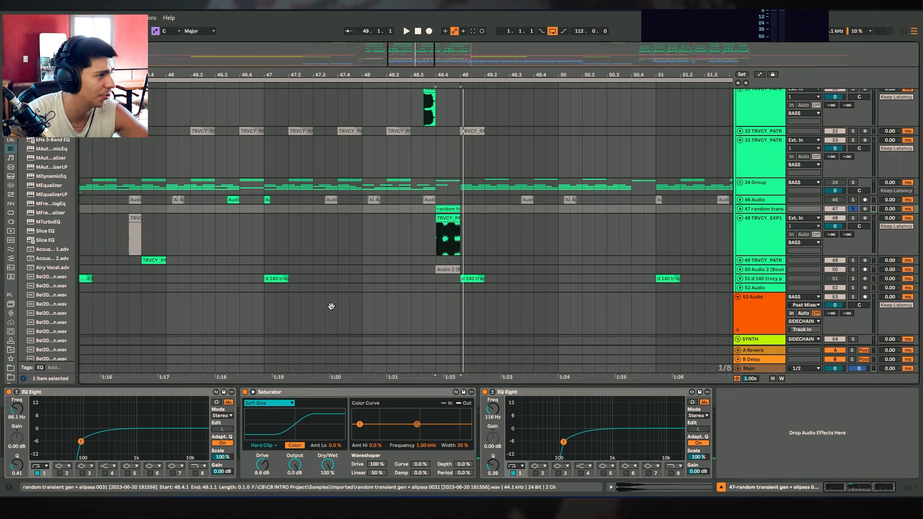
key(shift+Tab)
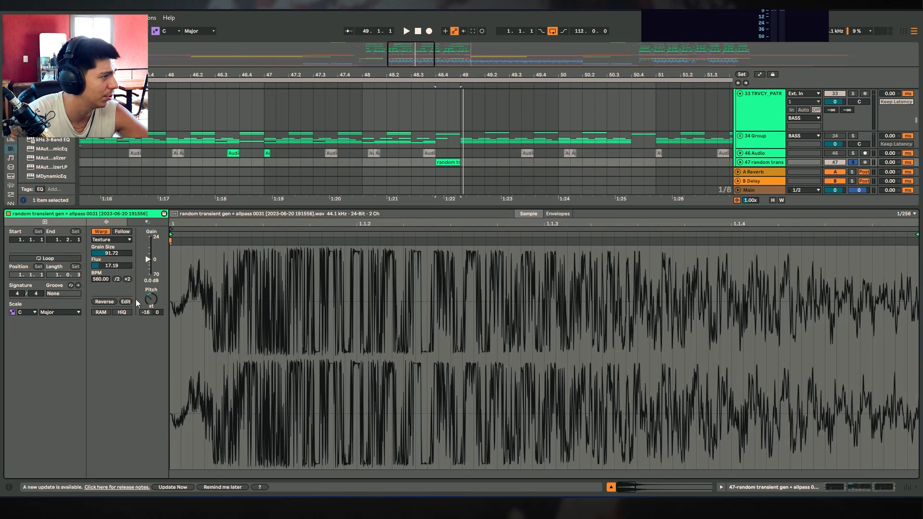
click(610, 487)
Add track 48 to the solo, play it together with track 47 from 48.4.1, and clear the solos.
drag(453, 71, 454, 113)
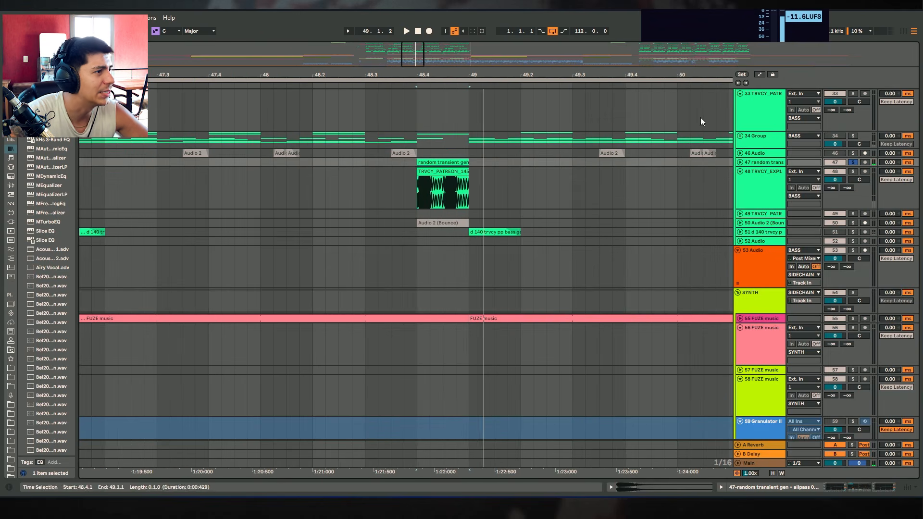
ctrl+click(853, 172)
key(space)
key(space)
click(852, 171)
Play the full mix from 48.3.4 on the 34 Group.
scroll(432, 235, up, 4)
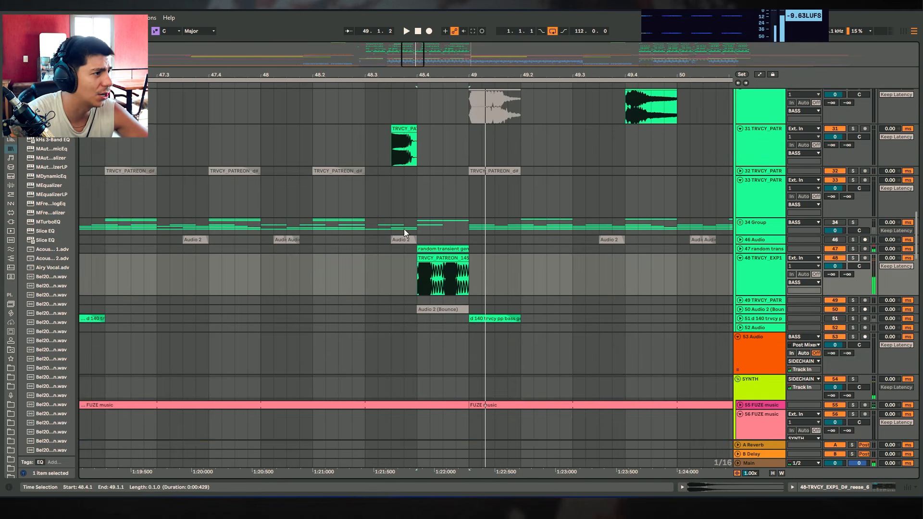
click(403, 229)
scroll(442, 225, up, 2)
key(space)
scroll(440, 224, up, 10)
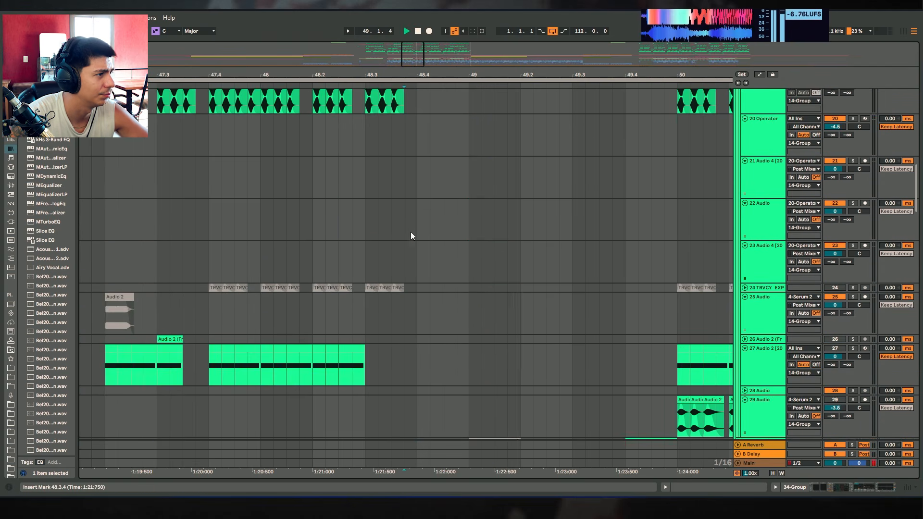
scroll(521, 194, up, 2)
Fold tracks 15 to 29 inside the 14 Group and stop playback.
drag(503, 77, 382, 73)
scroll(569, 206, up, 2)
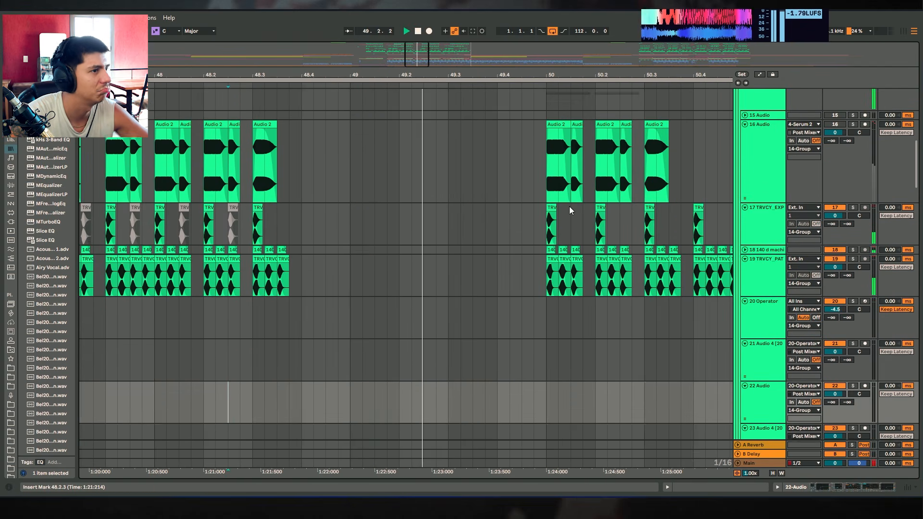
alt+click(745, 172)
drag(615, 76, 401, 73)
key(space)
Play the full mix from just after 49.4 on the 14 Group.
scroll(401, 193, up, 2)
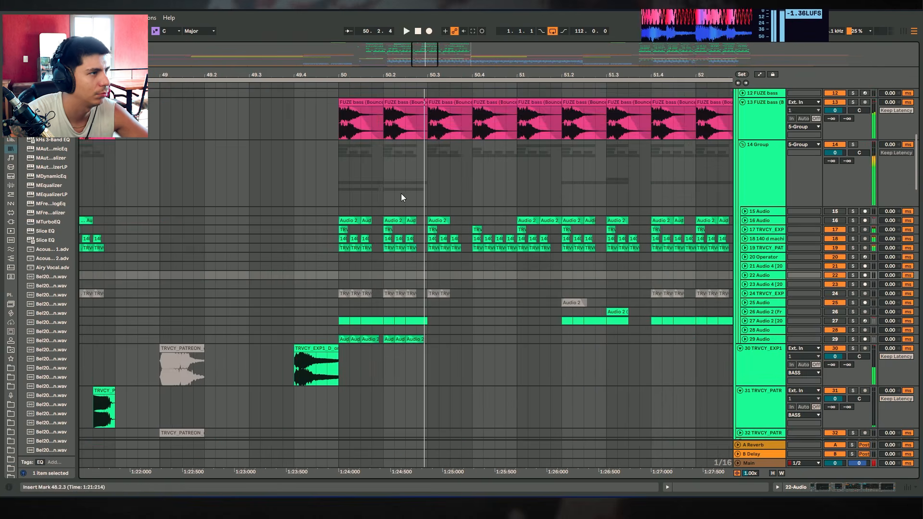
click(312, 235)
key(space)
scroll(346, 192, up, 4)
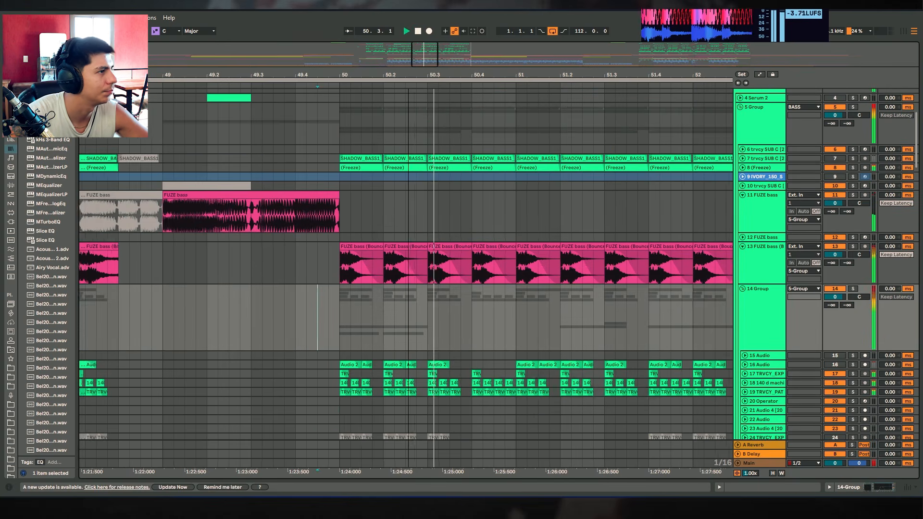
Select the FUZE bass clip from 52.3.1 to 52.4.1 on track 11 and zoom in around it.
drag(343, 76, 303, 72)
click(448, 214)
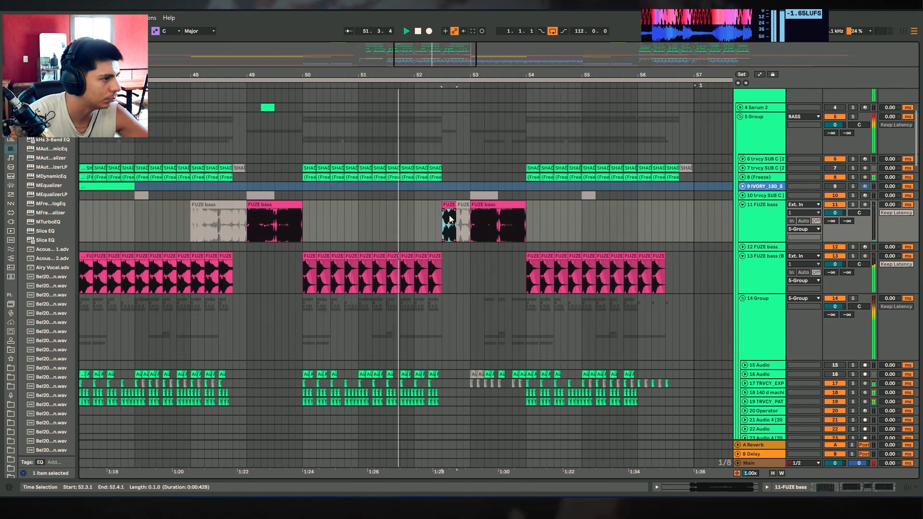
scroll(449, 215, down, 2)
drag(468, 75, 465, 185)
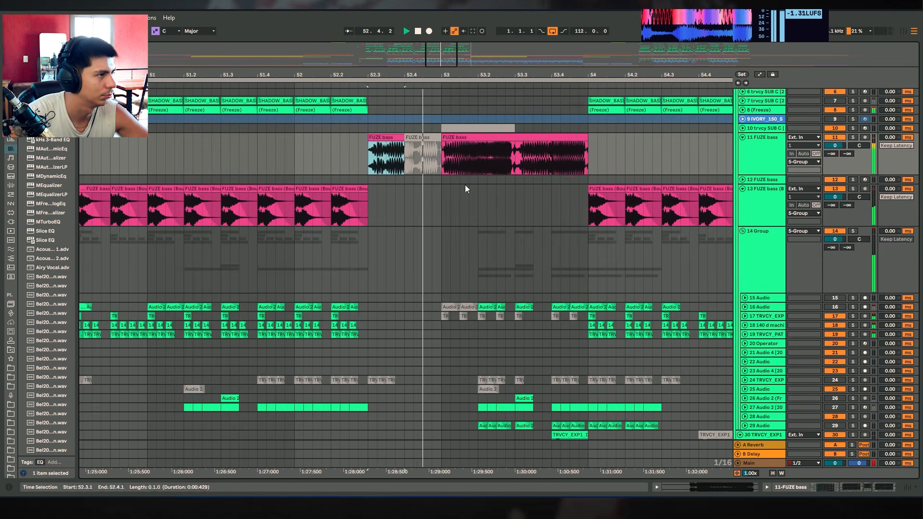
Solo track 48 and play its clip from 52.4.1.
scroll(488, 226, down, 8)
key(space)
click(852, 279)
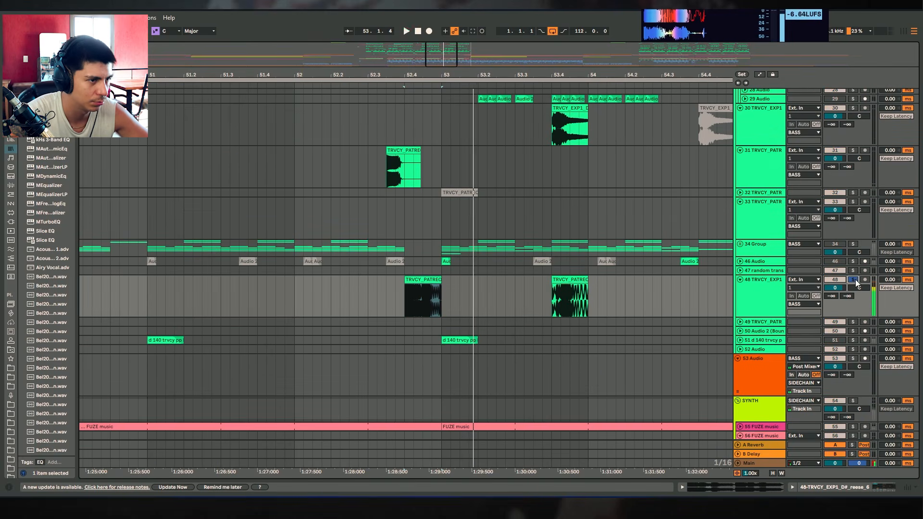
Unsolo track 48, play the full mix from 52.4.1 past bar 57, and place the insert marker at 58.1.3 on the 5 Group.
click(852, 279)
key(space)
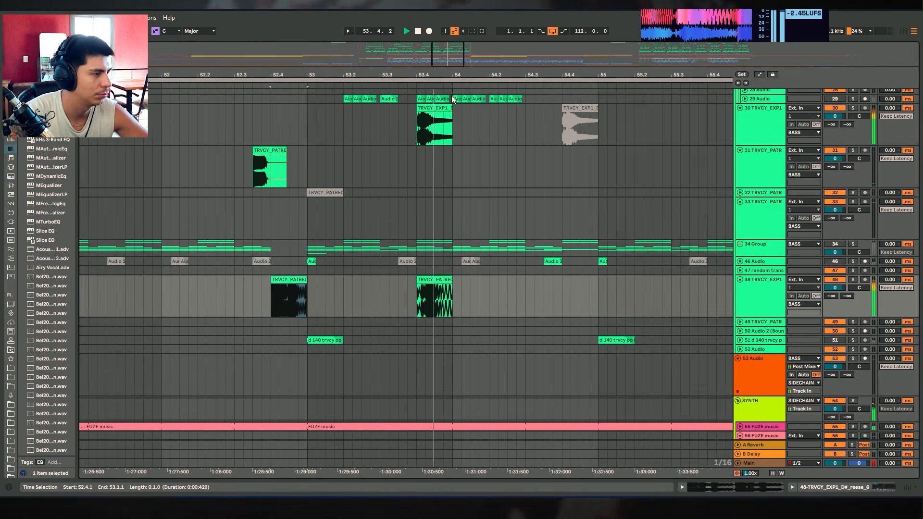
ctrl+scroll(384, 216, down, 3)
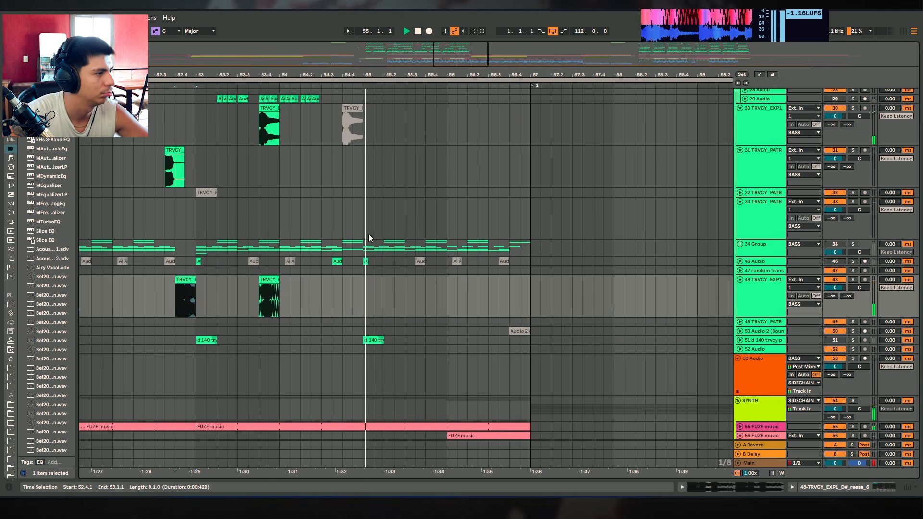
scroll(417, 301, up, 3)
scroll(417, 301, up, 10)
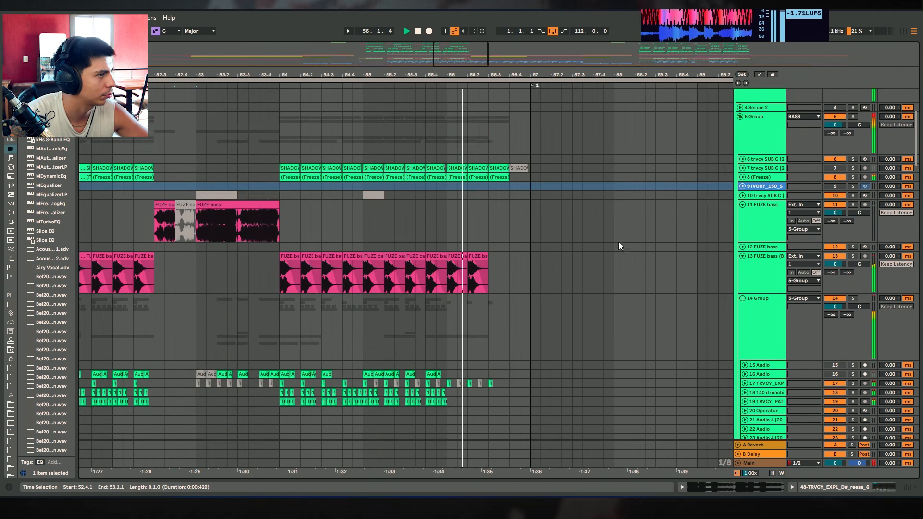
click(568, 207)
click(421, 205)
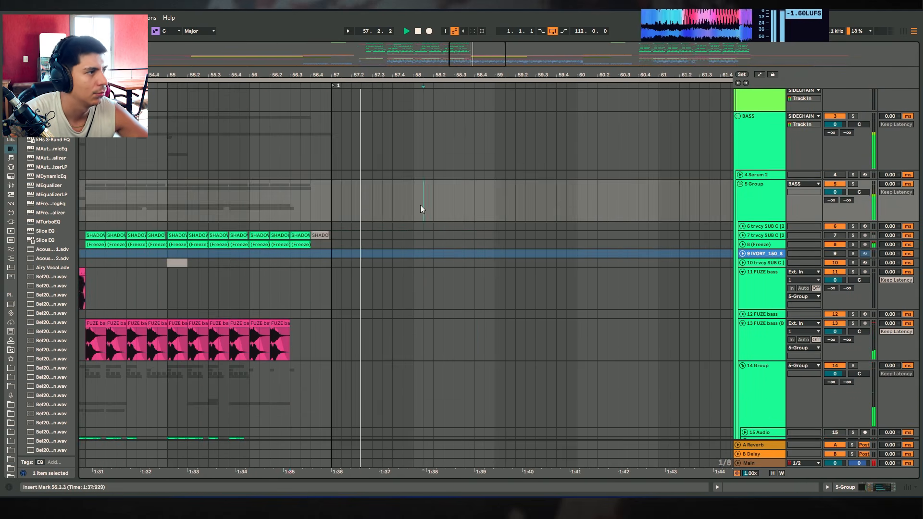
drag(540, 76, 541, 57)
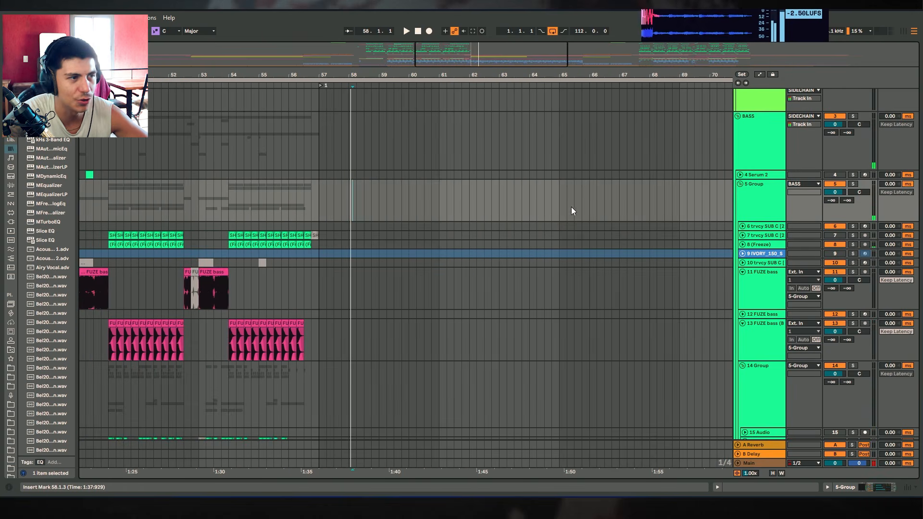
Place the insert marker at 56.2.1 on the 5 Group and look over the bass and synth tracks around bars 38 to 51.
click(538, 204)
click(301, 188)
scroll(550, 194, down, 3)
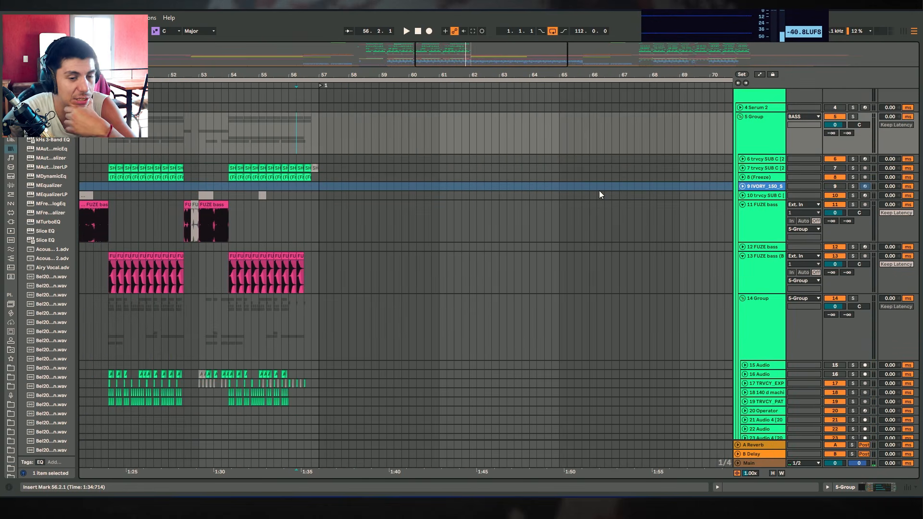
scroll(355, 88, left, 10)
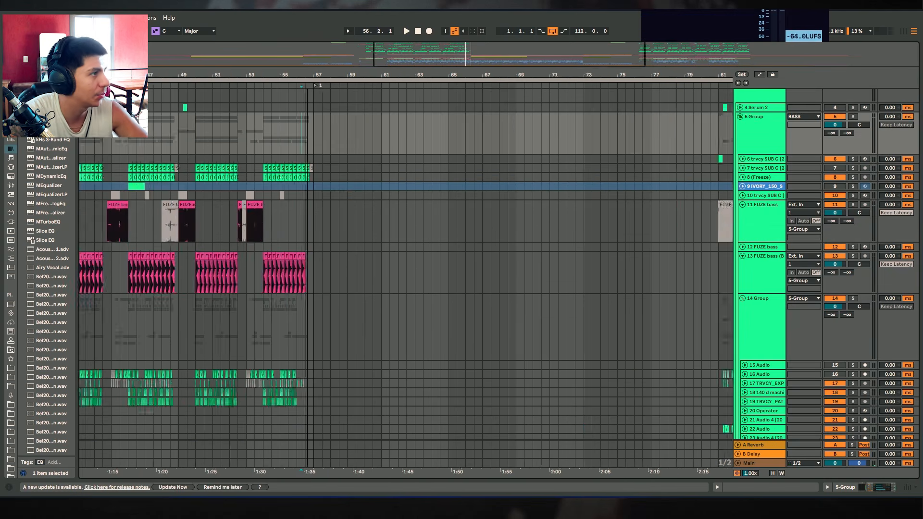
scroll(550, 192, down, 10)
drag(540, 75, 495, 96)
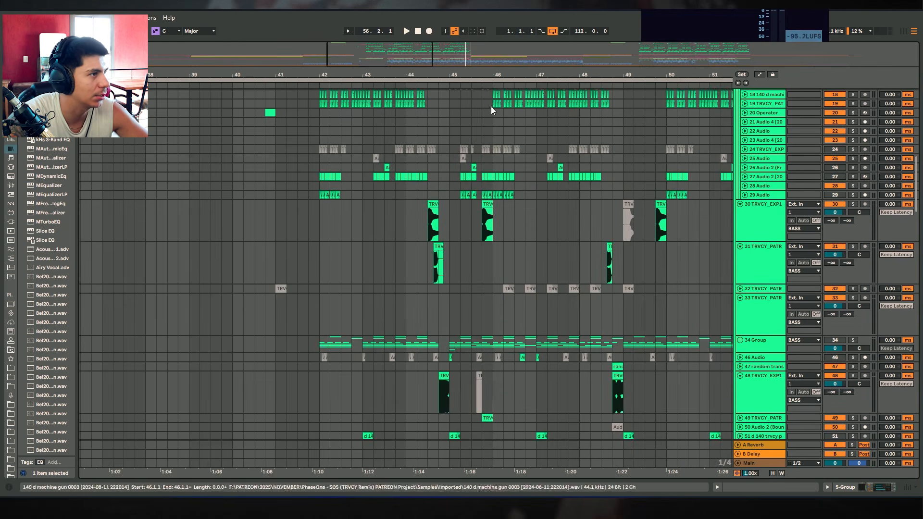
scroll(454, 195, down, 11)
scroll(639, 176, up, 15)
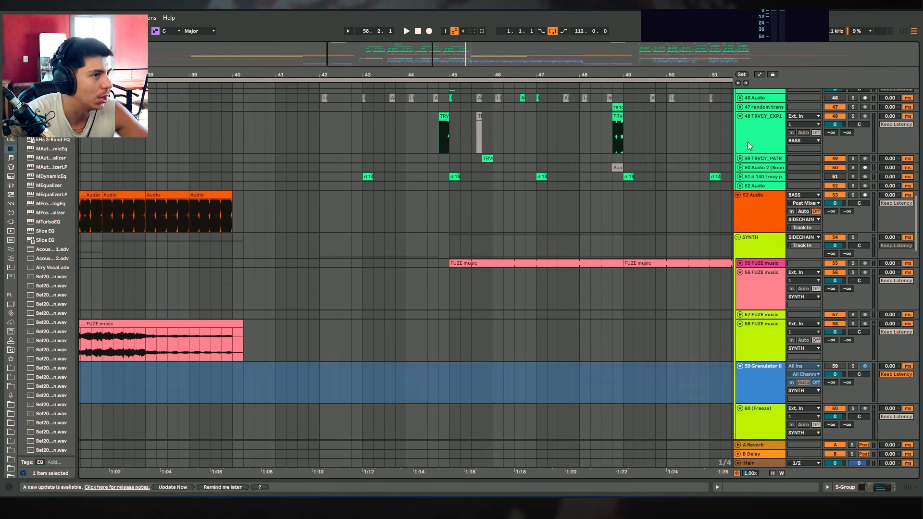
scroll(424, 229, up, 1)
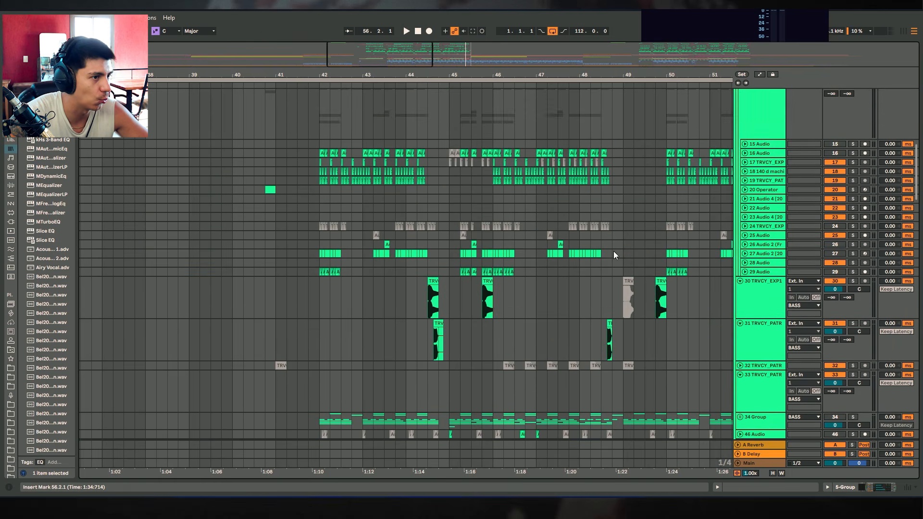
Select the first percussion pattern on tracks 18 and 19, from 41.4.1 to 44.3.1.
scroll(614, 251, right, 3)
drag(216, 195, 365, 172)
scroll(356, 230, up, 2)
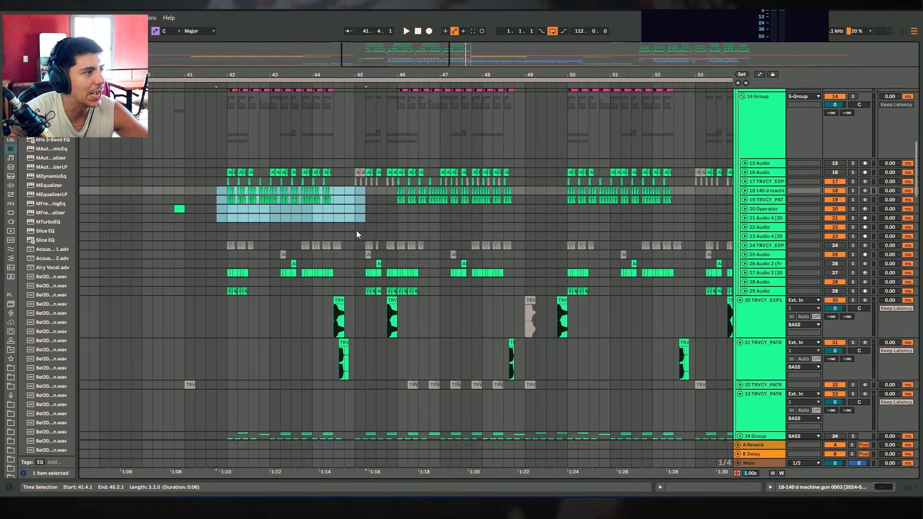
drag(355, 211, 228, 218)
scroll(279, 205, up, 6)
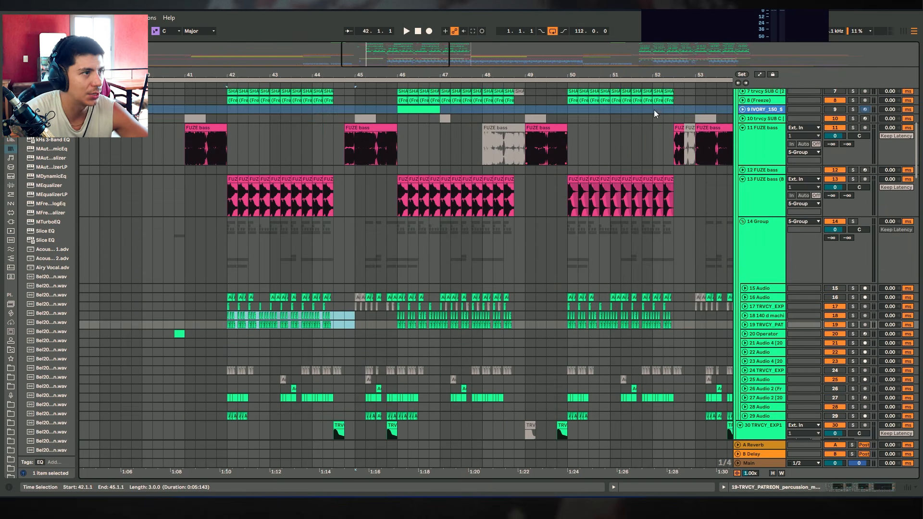
drag(560, 72, 482, 72)
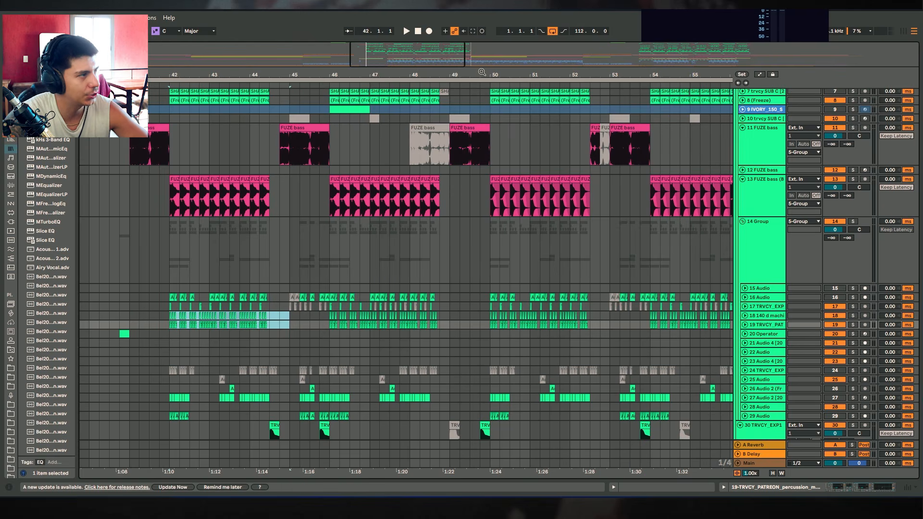
drag(149, 189, 290, 185)
drag(159, 325, 268, 315)
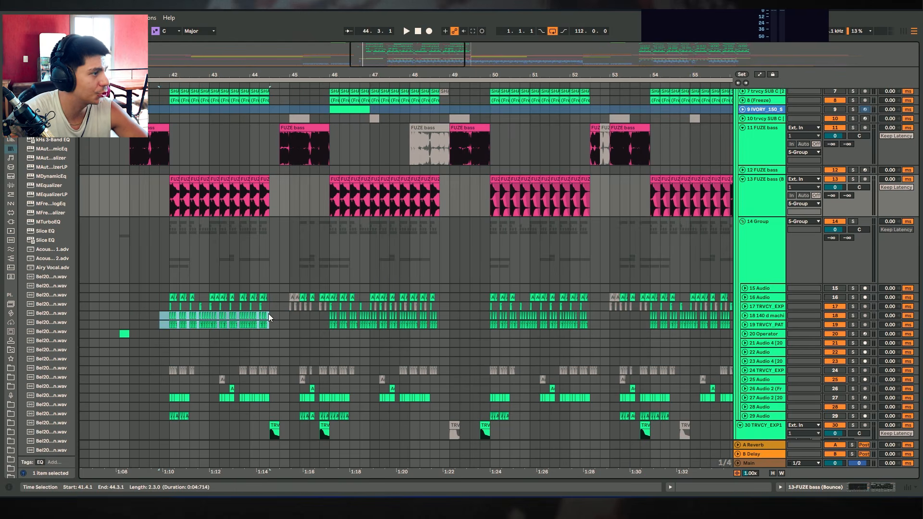
Unfold track 8 (Freeze), solo it, and play its sub clips from 42.1.1.
scroll(268, 311, up, 3)
drag(139, 168, 290, 166)
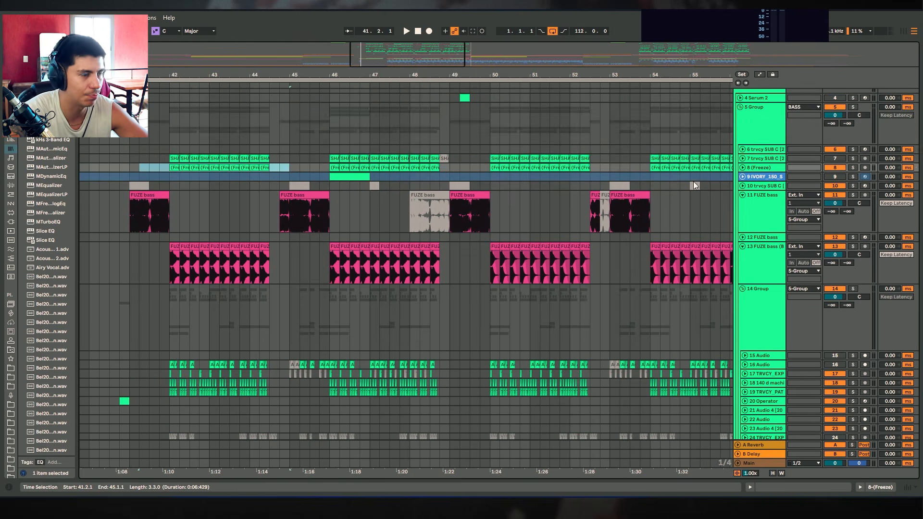
key(u)
click(170, 171)
key(space)
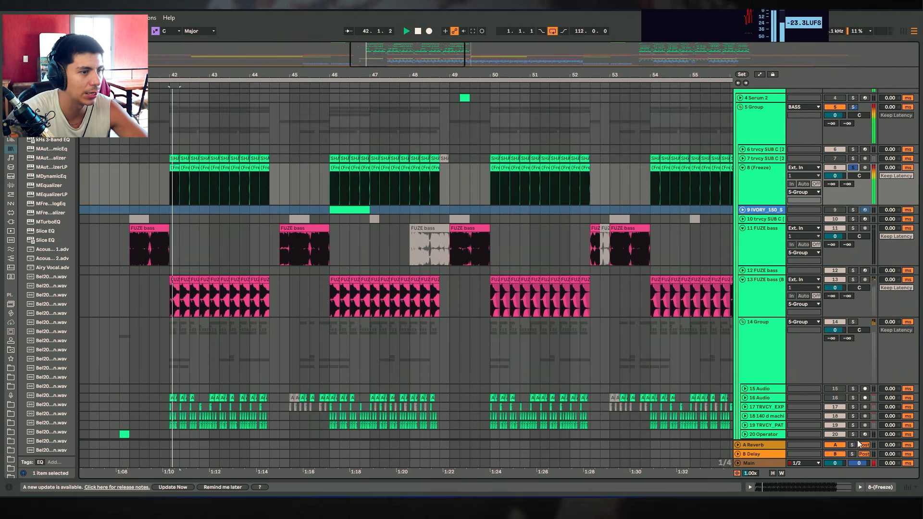
drag(206, 74, 434, 142)
key(space)
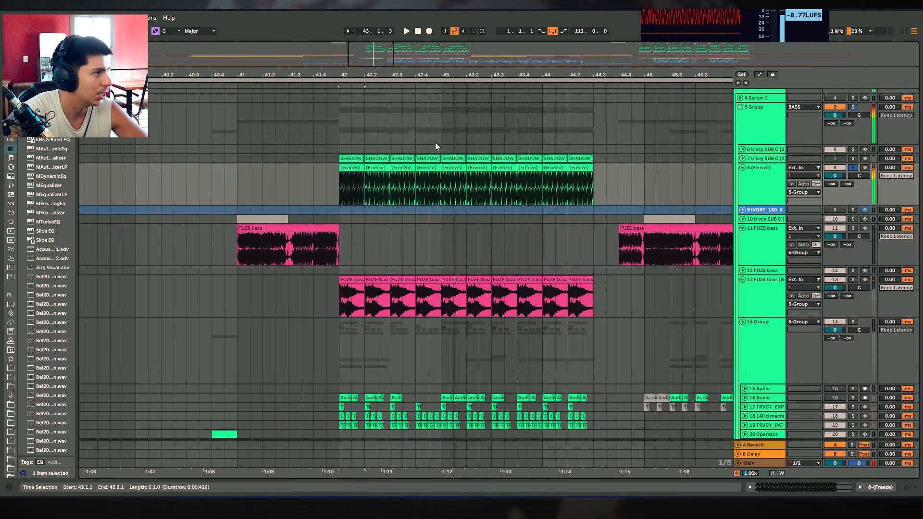
Inspect the sample settings of the (Freeze) clips at 42.4.1 and 42.1.1 on track 8, and play the track from 42.1.1.
double_click(431, 168)
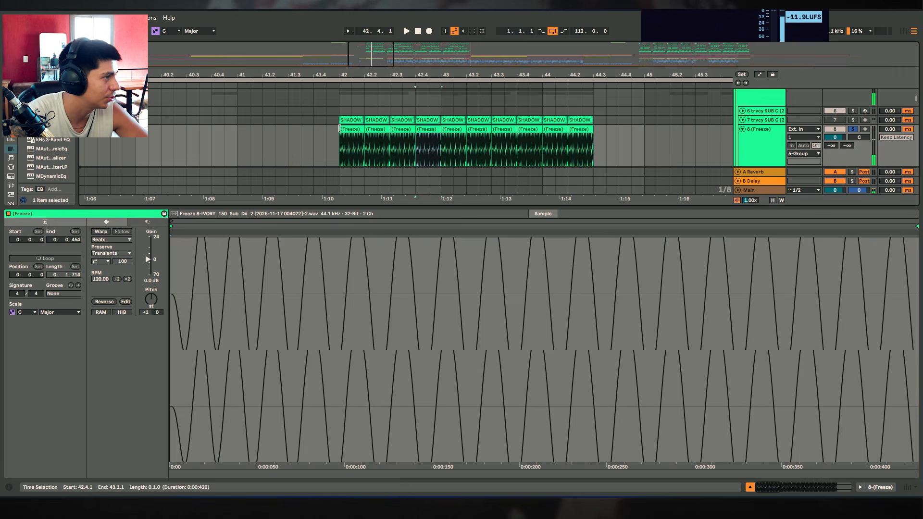
click(366, 130)
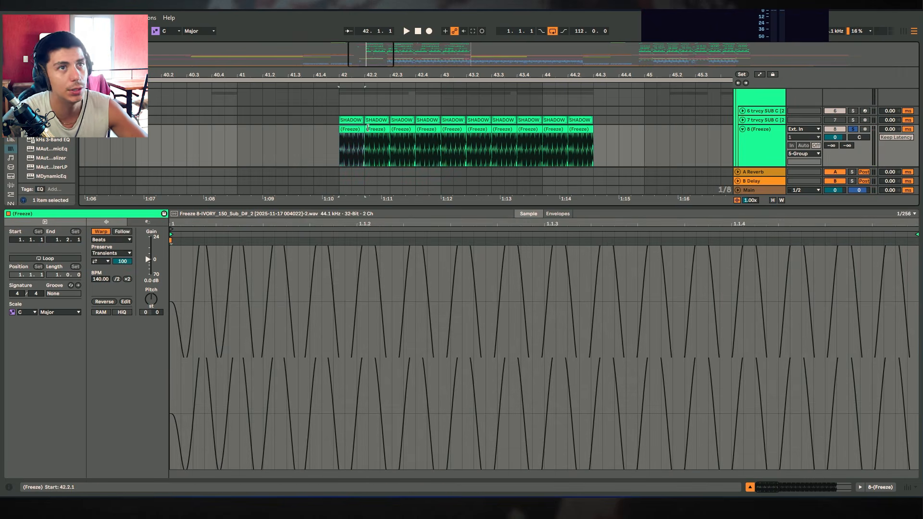
key(space)
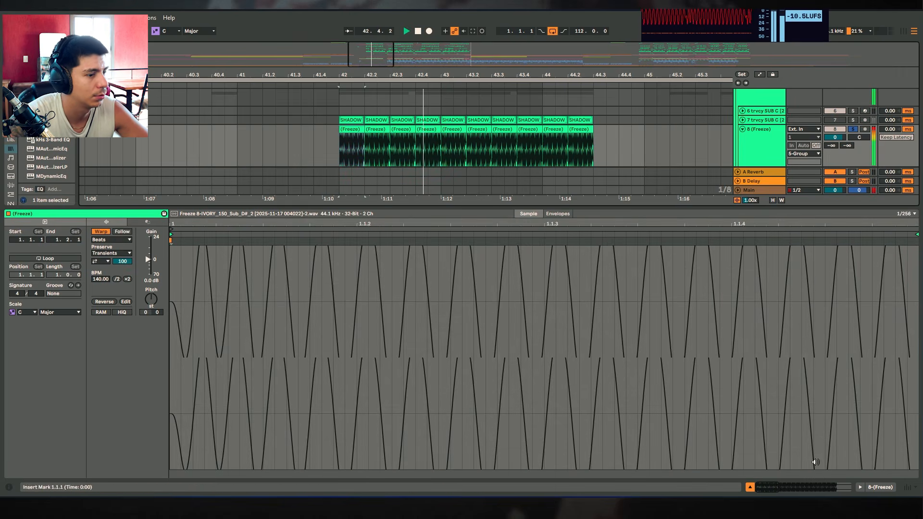
click(749, 487)
Solo track 13 FUZE bass together with track 8 and play both from 42.1.1.
scroll(748, 191, down, 3)
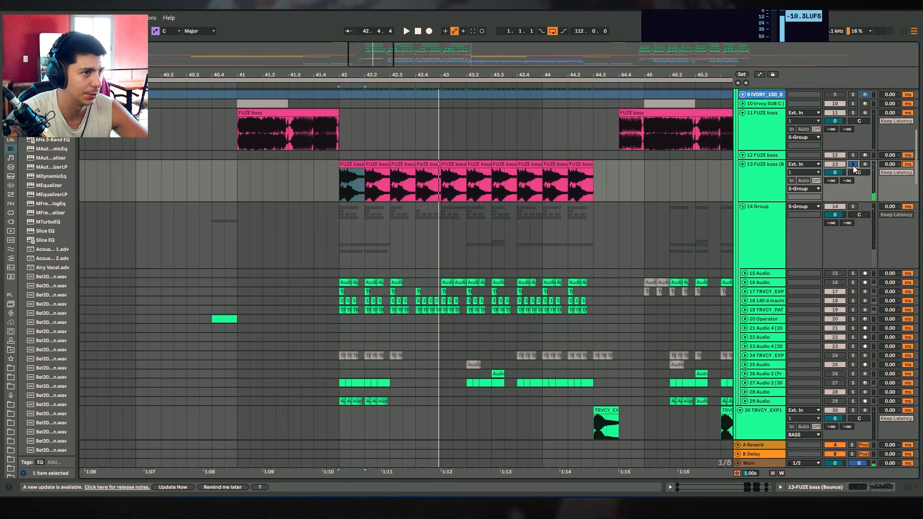
scroll(555, 230, up, 3)
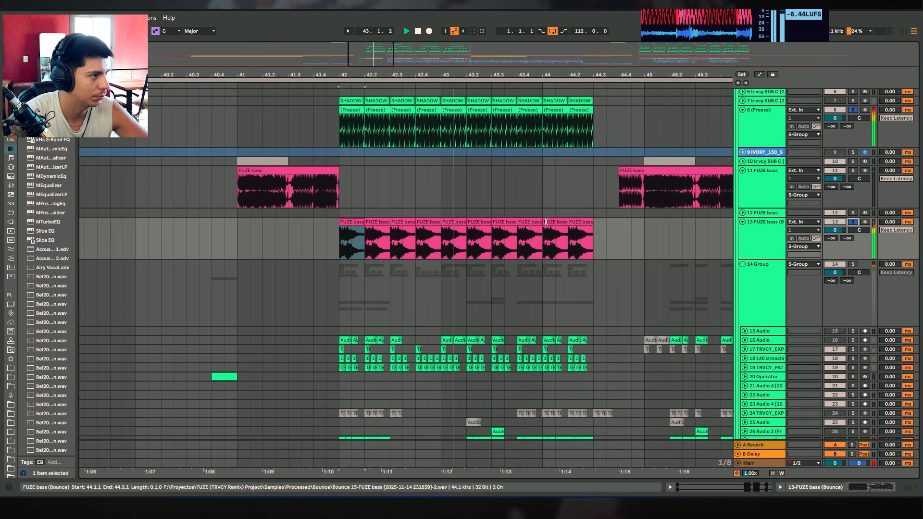
key(space)
Open the FUZE bass clip at 42.4.1 on track 13, play it, set its pitch to 0 semitones, and close the clip details.
scroll(660, 339, down, 5)
scroll(553, 265, up, 3)
double_click(431, 204)
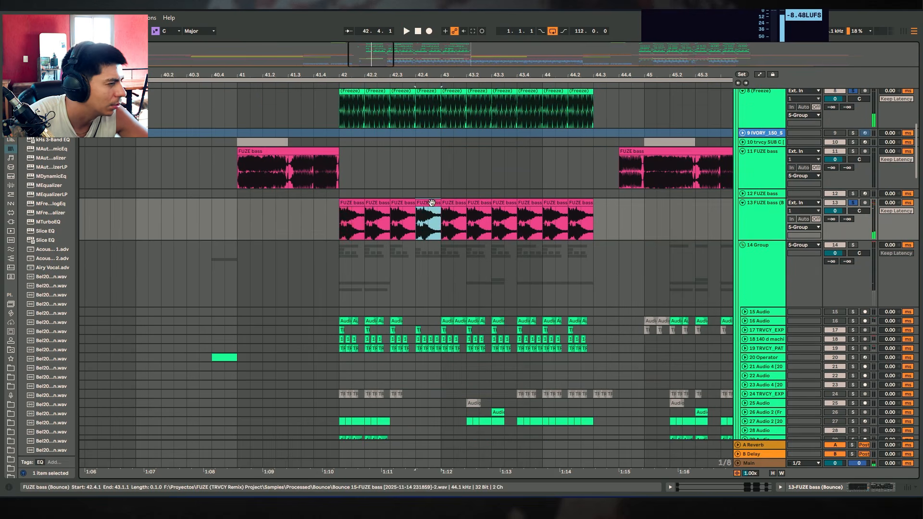
key(space)
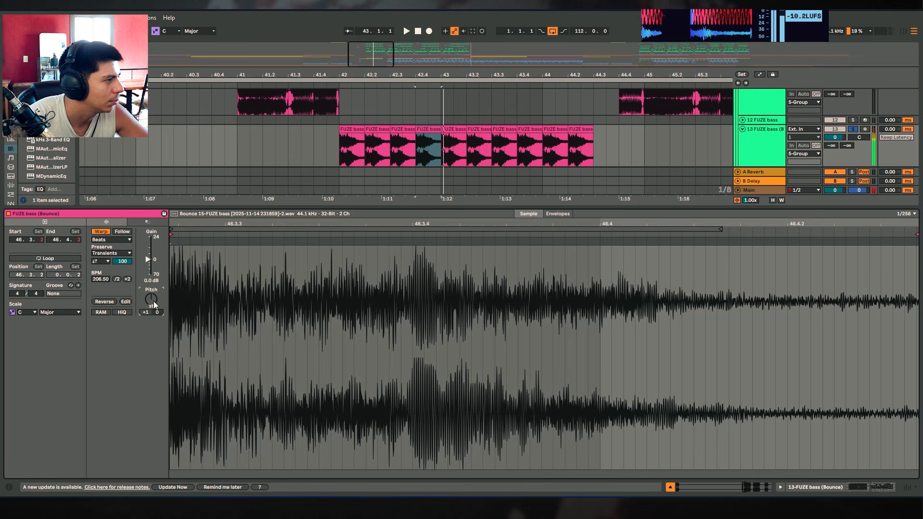
key(space)
key(Down)
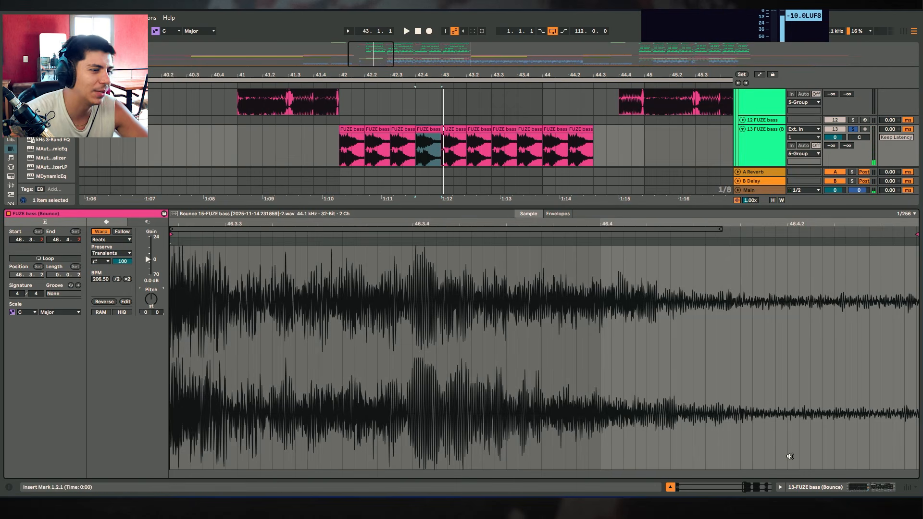
click(670, 487)
Select the empty range from 57.1.1 to 61.3.1 across the 5 Group through the 14 Group.
drag(566, 76, 344, 56)
scroll(524, 163, up, 3)
drag(567, 75, 373, 55)
drag(567, 117, 674, 326)
scroll(814, 269, up, 2)
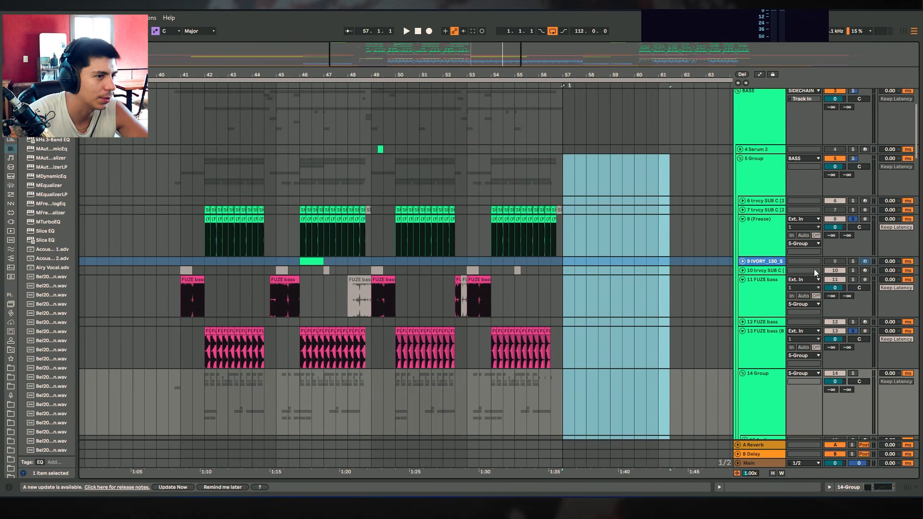
Clear the solos on the bass tracks and fold the 5 Group.
click(854, 331)
scroll(747, 172, up, 2)
click(740, 225)
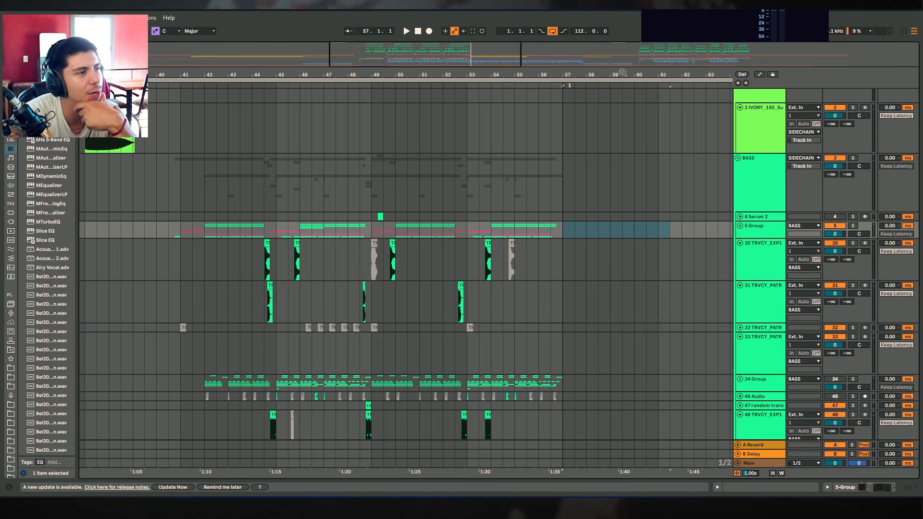
Select the FUZE music clip starting at 57.1.1 on track 58, solo the track, play it, and zoom in around its start.
drag(622, 73, 462, 54)
scroll(564, 228, up, 1)
scroll(564, 228, down, 2)
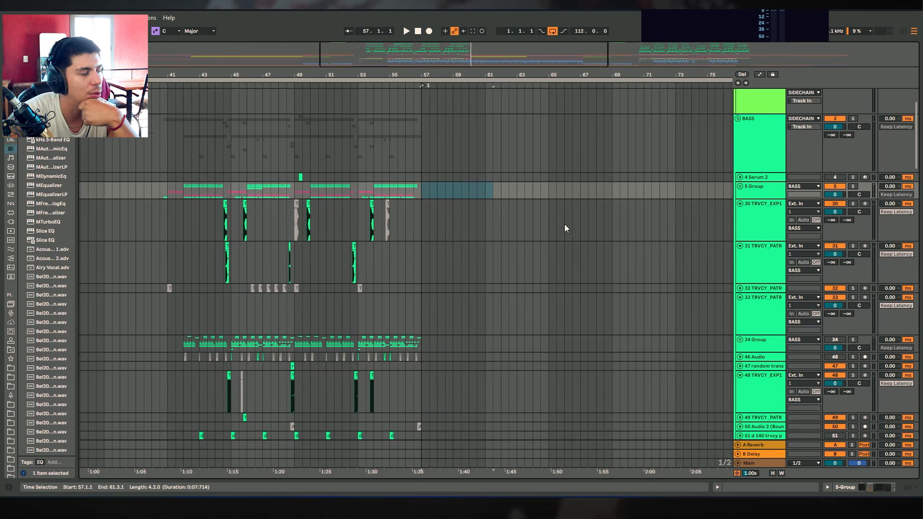
scroll(564, 228, down, 10)
click(481, 183)
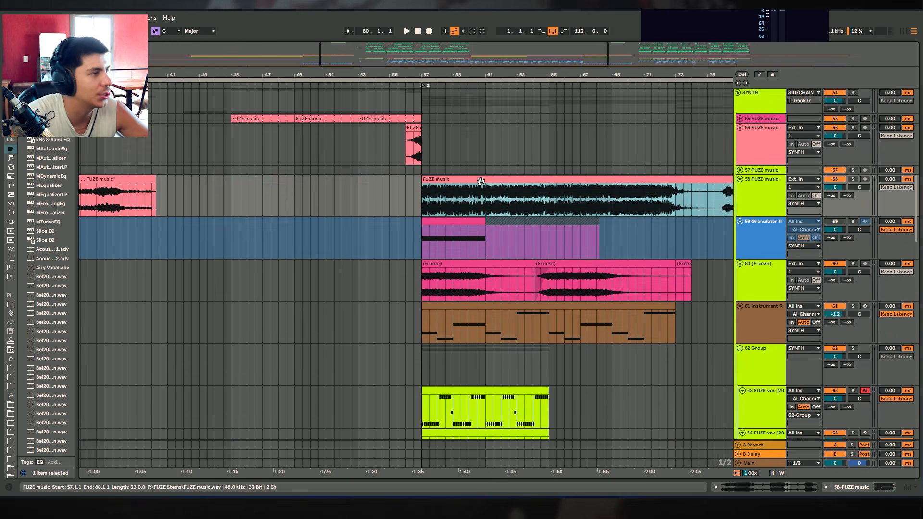
click(852, 178)
key(space)
drag(417, 74, 263, 207)
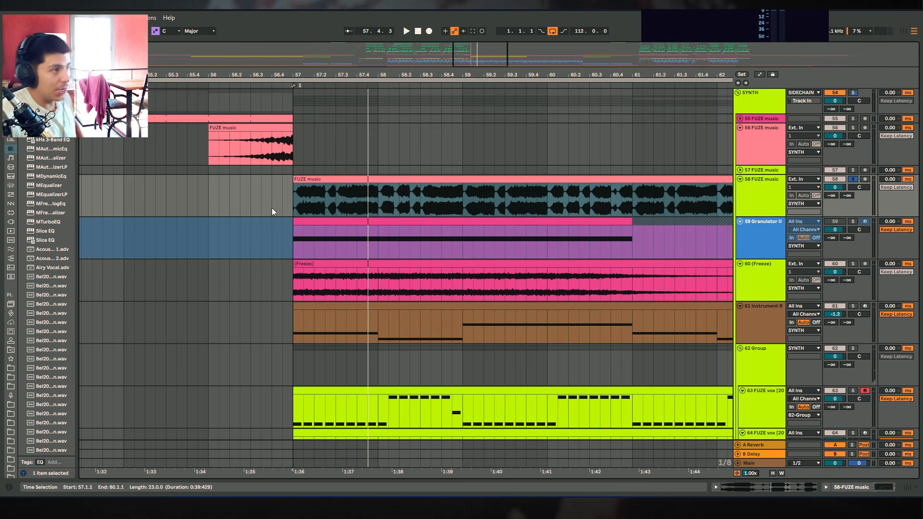
Play the soloed FUZE music clip on track 58 and place the insert marker at 59.1.1.
click(370, 180)
key(space)
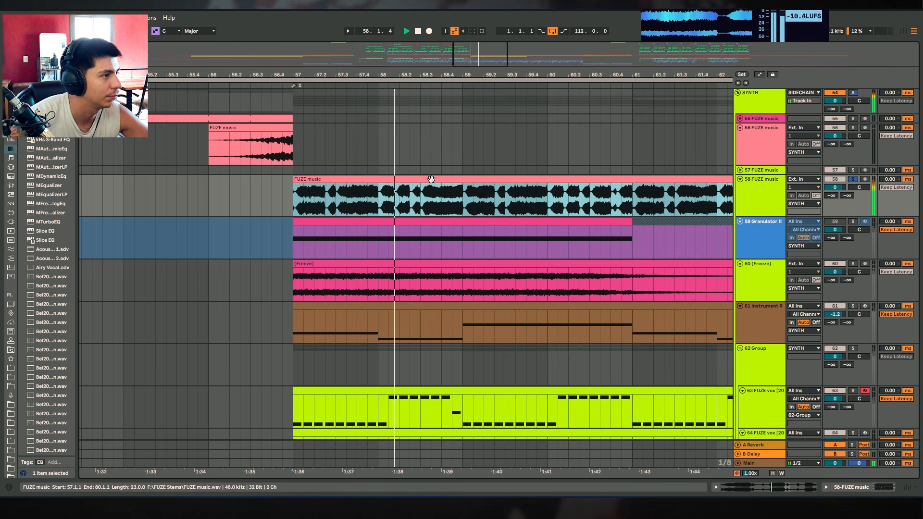
drag(409, 193, 489, 206)
click(489, 201)
key(space)
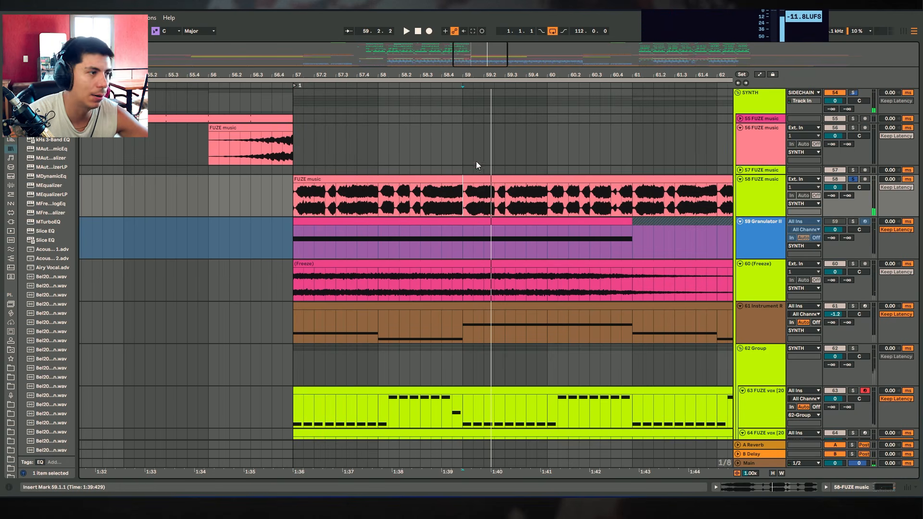
Select the range from 56.4.1 to 60.2.3 on track 58, and select the whole FUZE music clip again.
double_click(352, 193)
drag(273, 191, 477, 184)
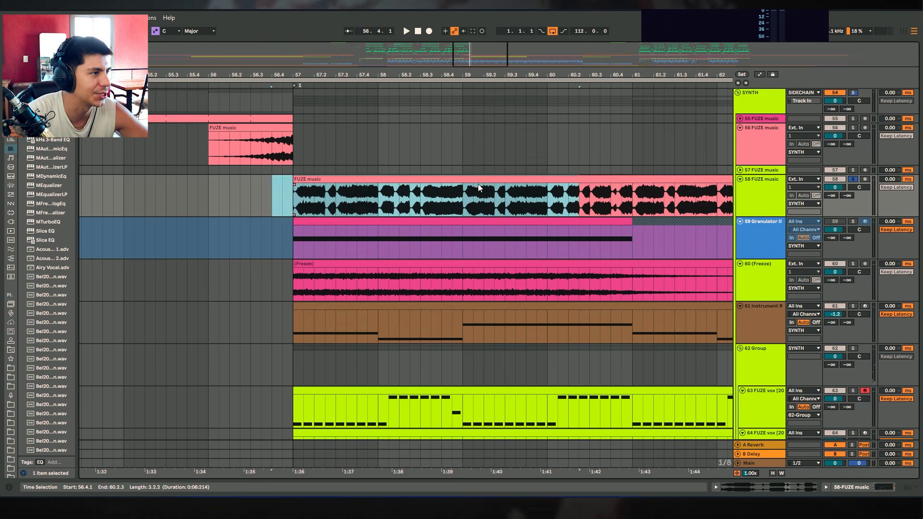
double_click(479, 184)
scroll(480, 184, down, 2)
scroll(605, 204, up, 1)
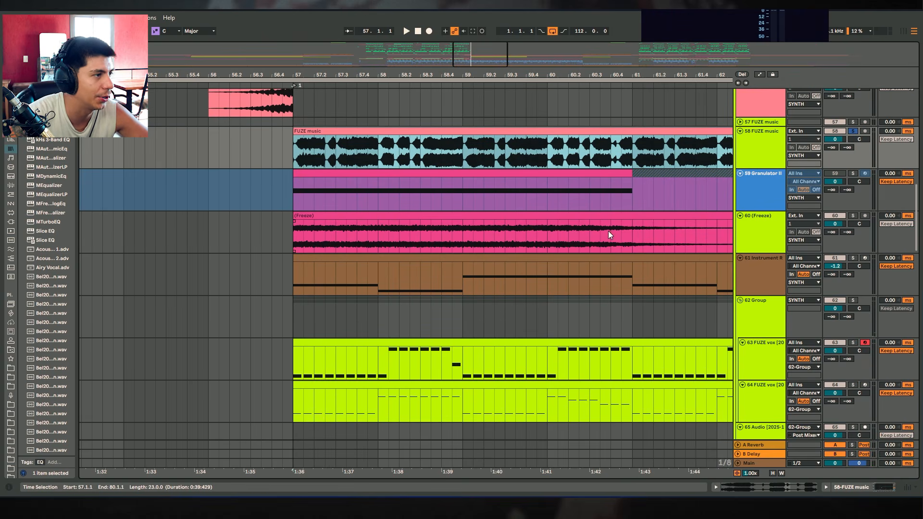
Solo the (Freeze) track 60 and play its clip starting at 57.1.1.
drag(578, 70, 441, 73)
click(488, 138)
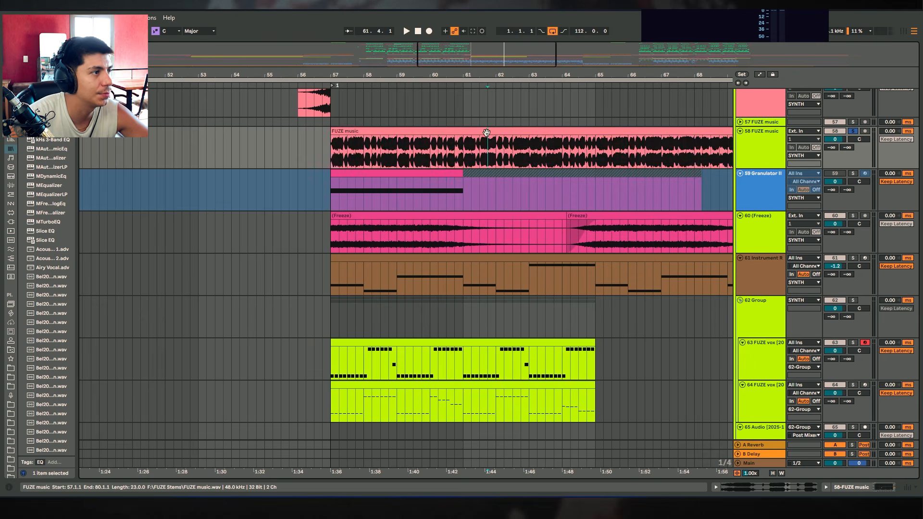
click(433, 134)
click(853, 215)
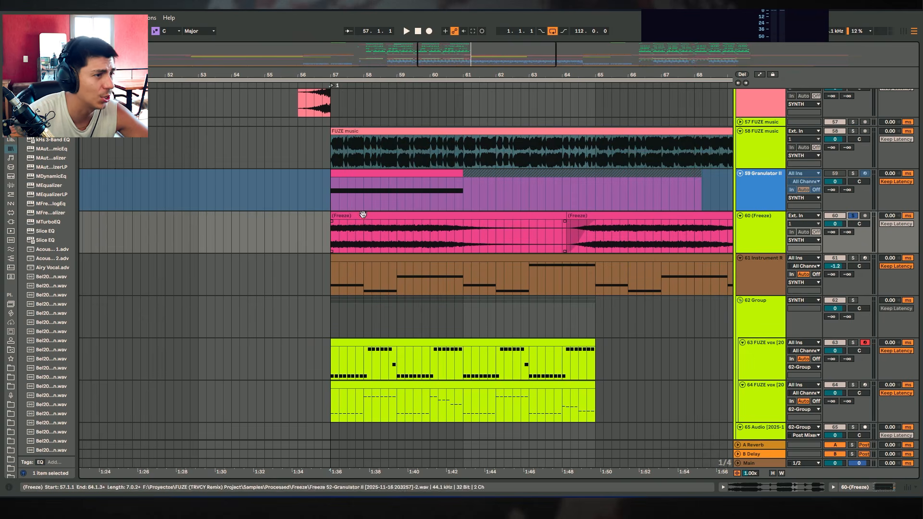
click(361, 214)
key(space)
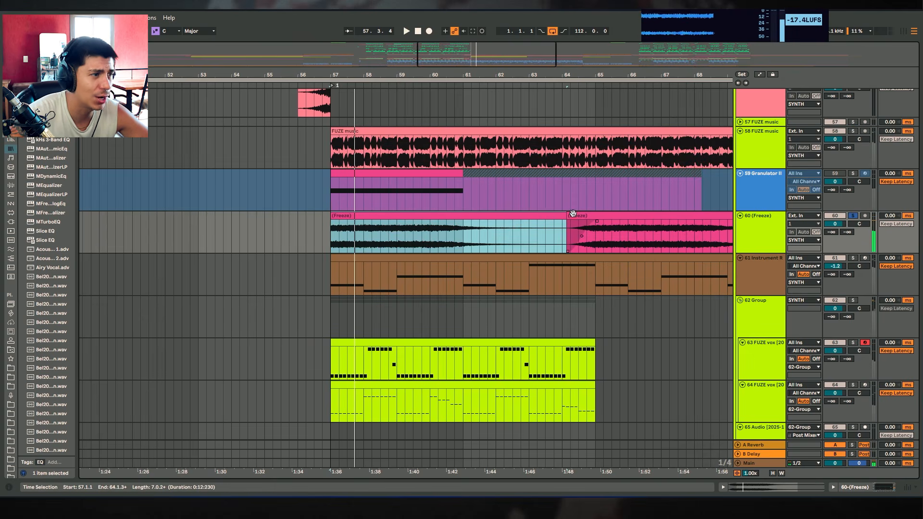
click(765, 192)
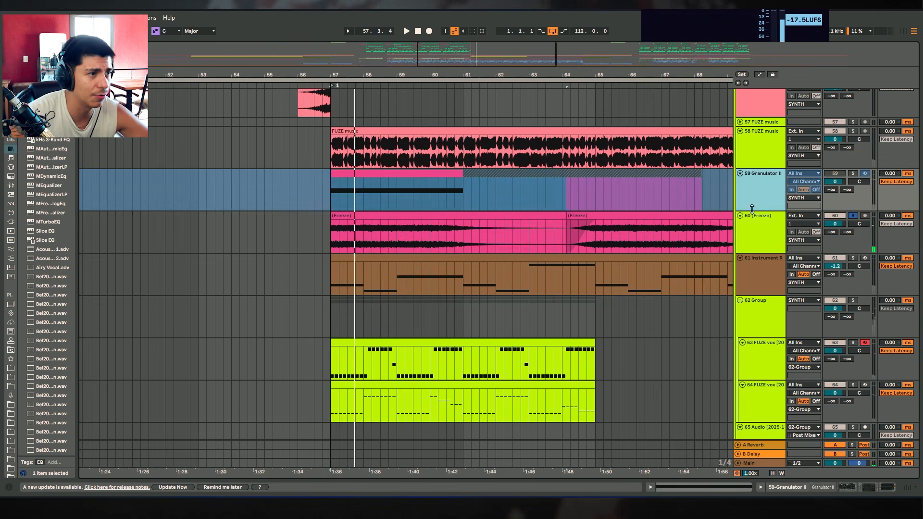
Solo the Instrument Rack on track 61 together with the 62 Group, and play them from bar 57.
click(358, 257)
click(852, 258)
scroll(853, 259, down, 1)
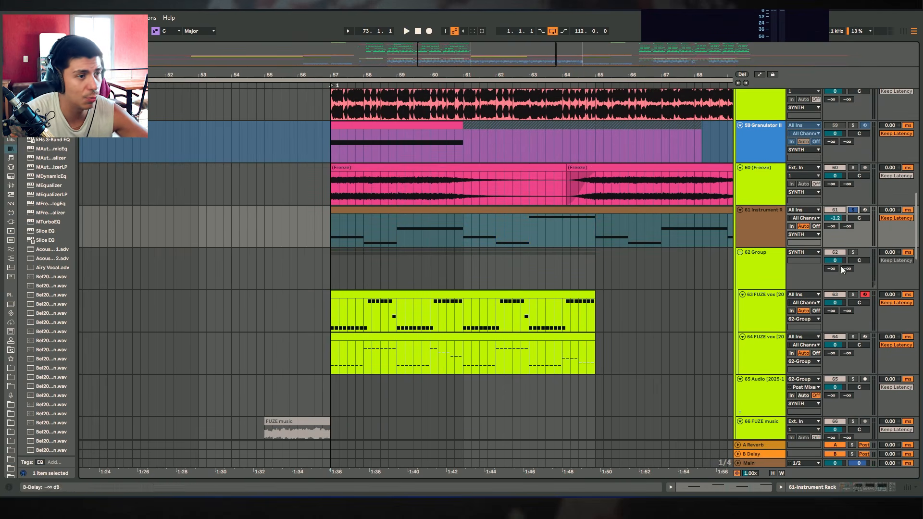
click(780, 256)
key(space)
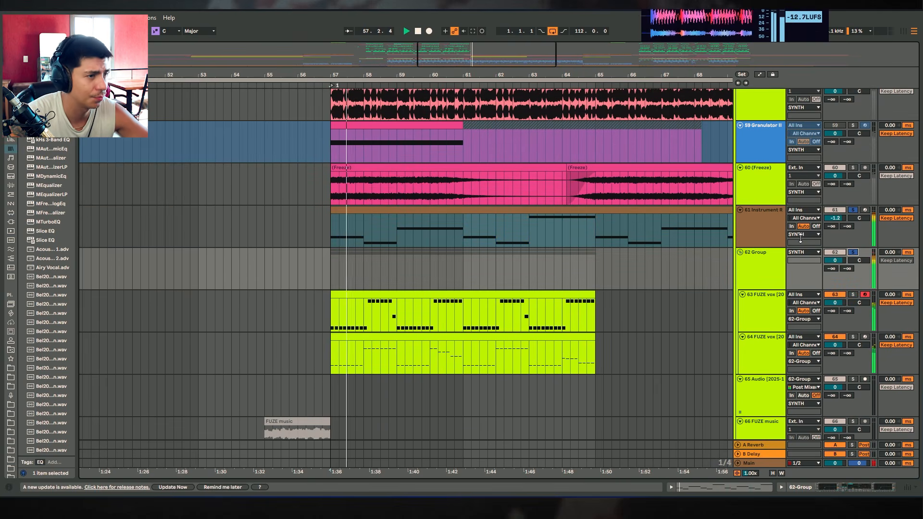
Solo the FUZE bass track 73 and play its long clip from 57.1.1.
scroll(757, 234, down, 10)
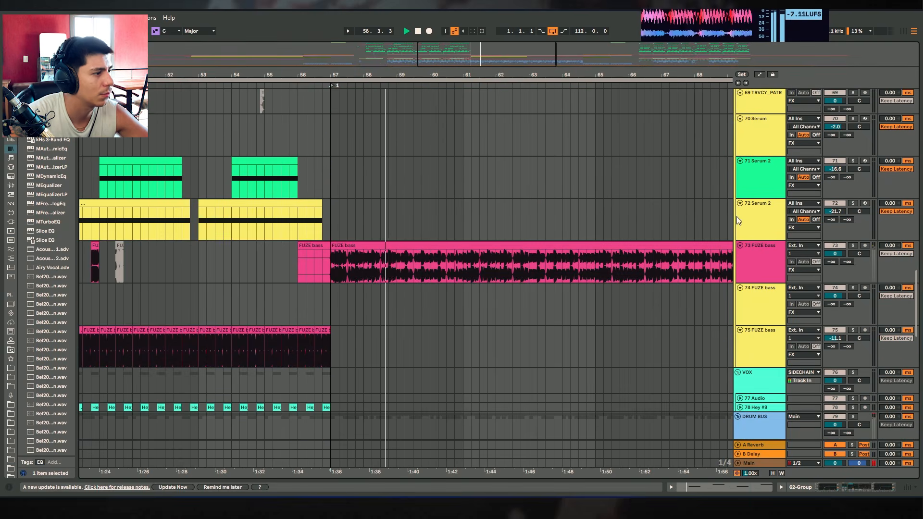
click(853, 246)
click(755, 272)
key(space)
key(space)
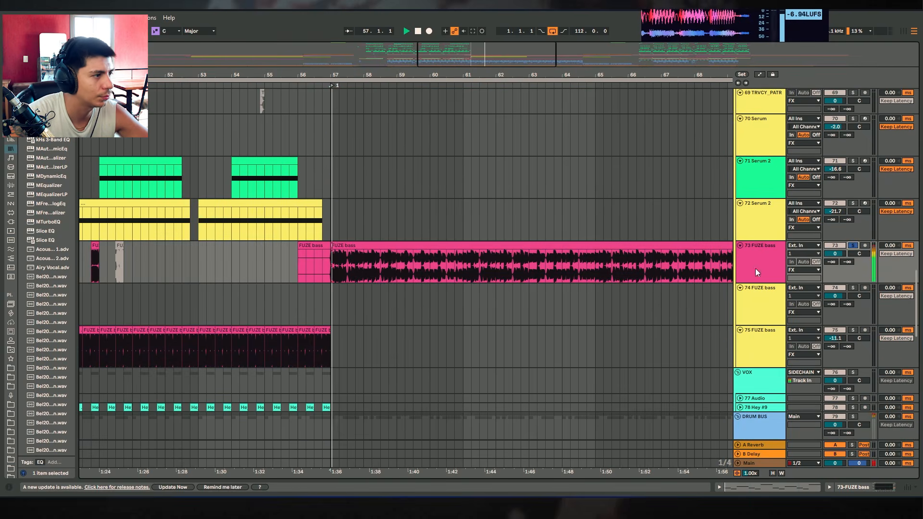
drag(324, 264, 579, 273)
click(347, 264)
key(space)
Clear the solos and play the full mix from bar 56 while examining the drum, cymbal and bass tracks.
scroll(589, 240, down, 8)
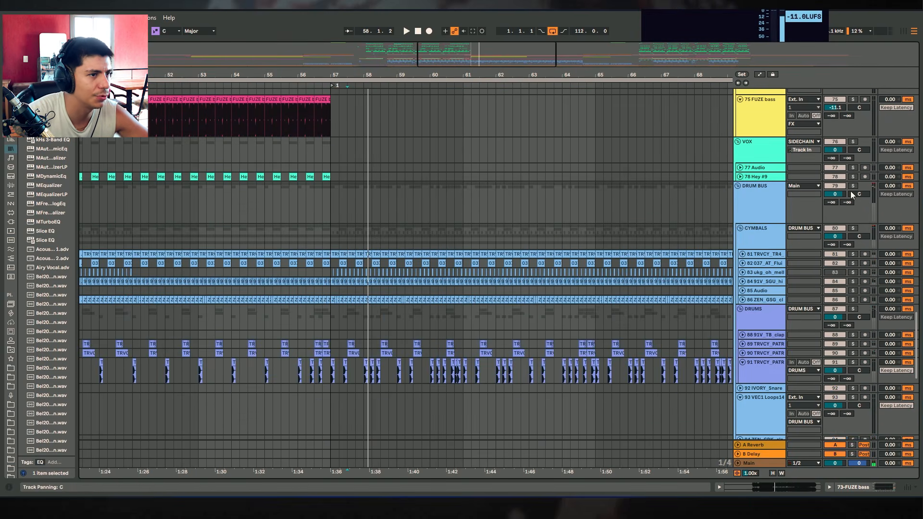
click(852, 186)
key(space)
click(317, 226)
key(space)
scroll(358, 244, down, 2)
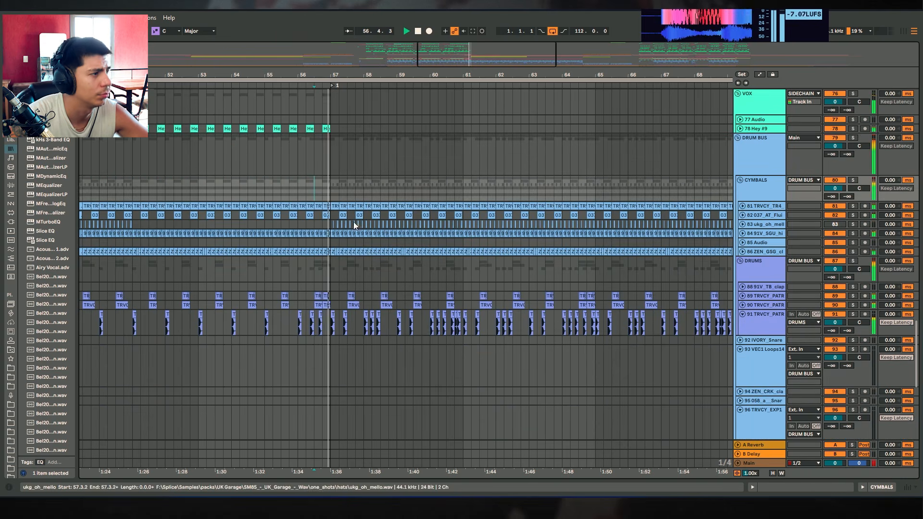
scroll(356, 250, up, 4)
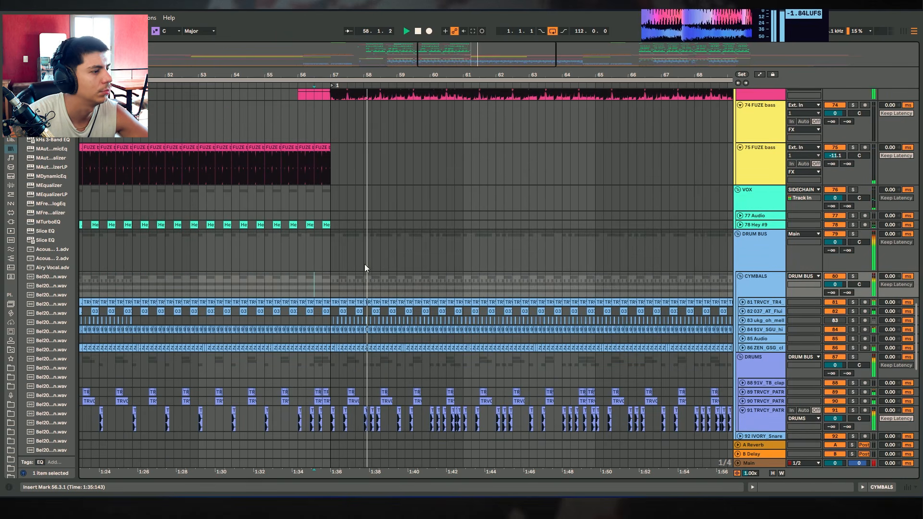
scroll(365, 262, down, 2)
scroll(375, 288, up, 8)
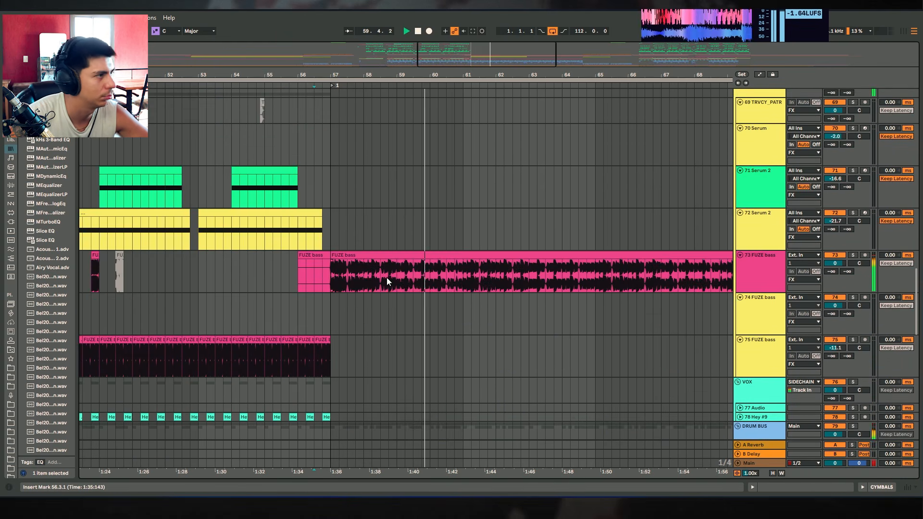
Stop playback, place the insert marker at 40.3.1, and look through the tracks' clips across bars 31 to 58.
drag(491, 71, 806, 57)
drag(472, 71, 514, 65)
key(space)
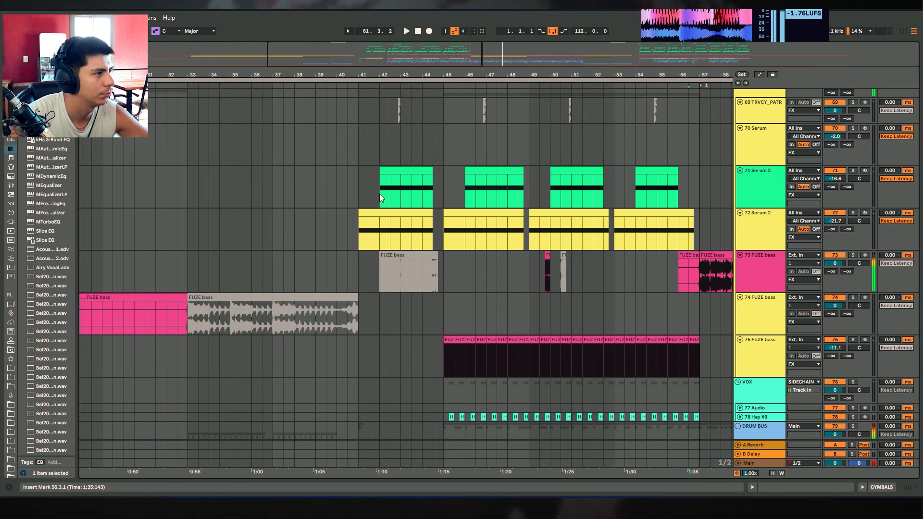
click(341, 212)
click(345, 205)
scroll(376, 192, down, 3)
scroll(377, 192, down, 10)
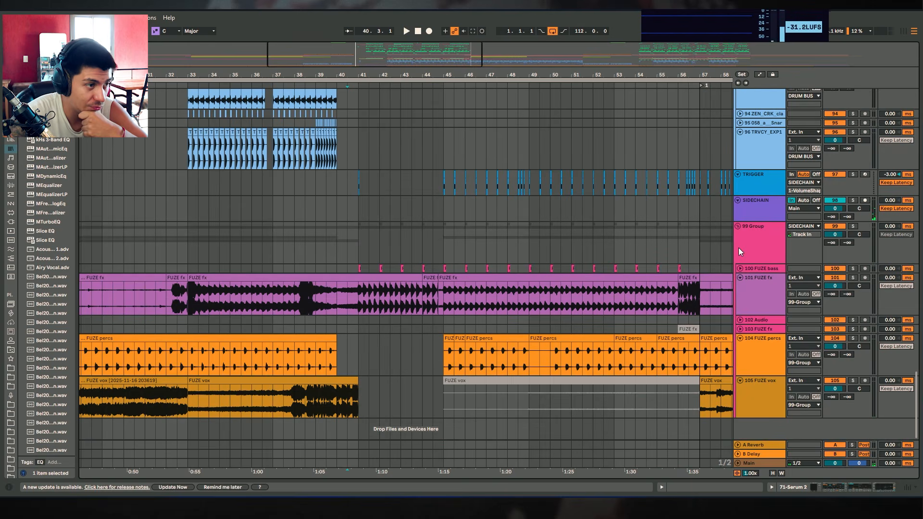
scroll(734, 264, up, 10)
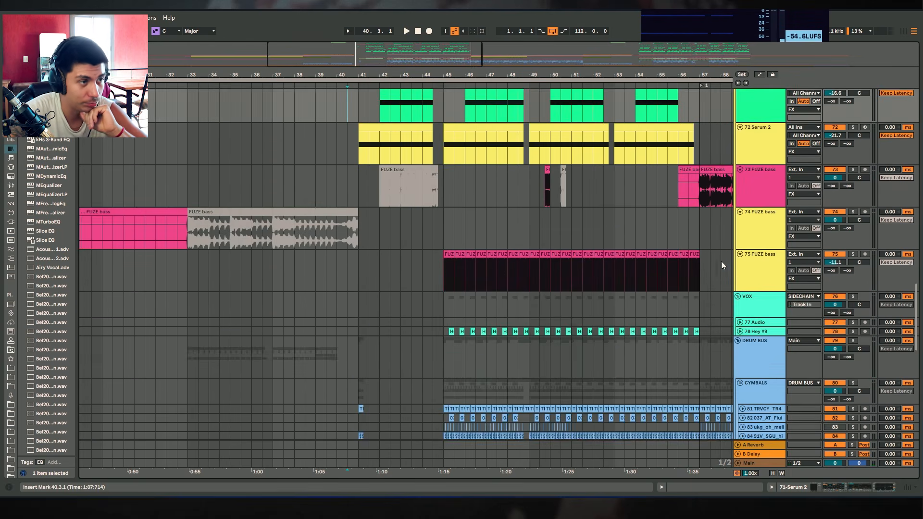
scroll(725, 263, up, 10)
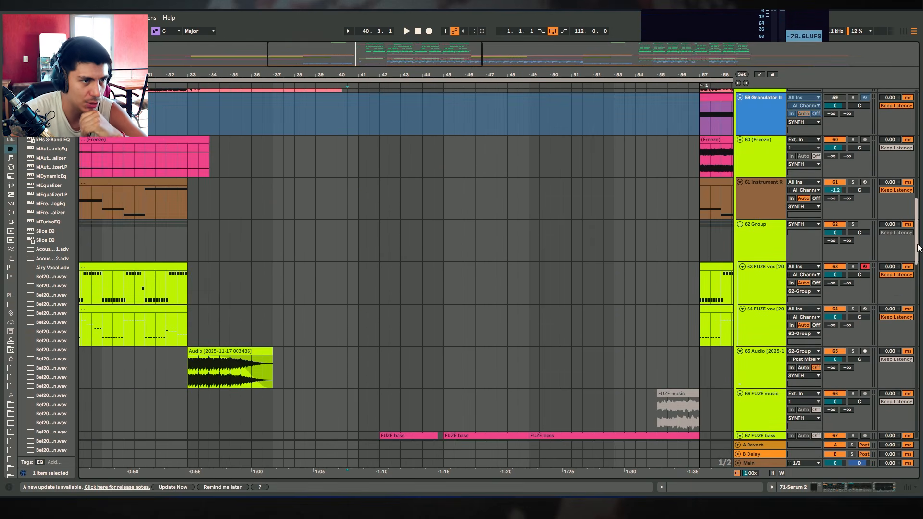
drag(916, 248, 880, 208)
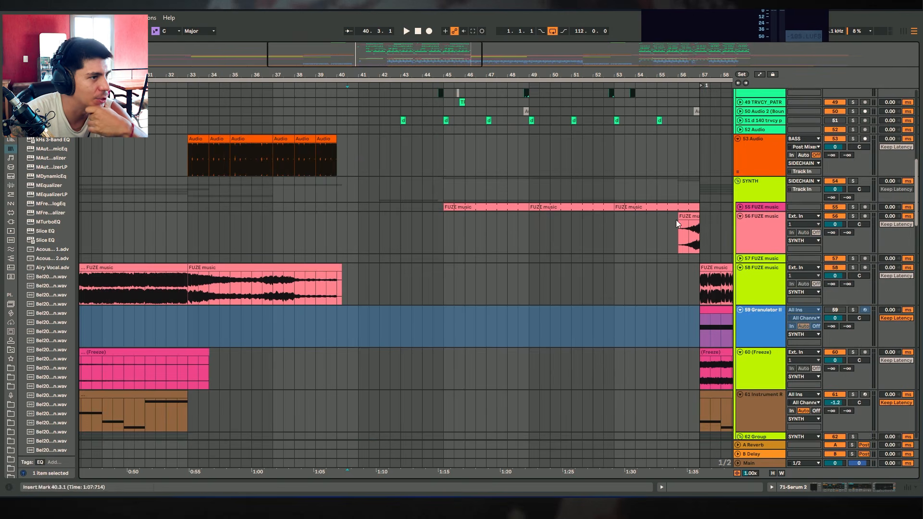
Unfold the FUZE music track 55, solo it, and play its clip starting at 45.1.1.
click(738, 207)
scroll(600, 261, down, 4)
scroll(659, 250, up, 3)
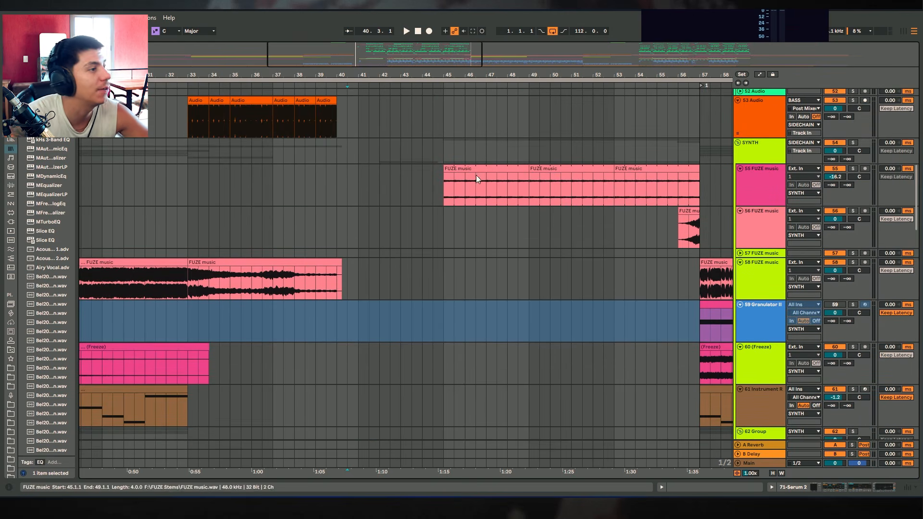
click(473, 169)
scroll(457, 220, up, 2)
click(852, 236)
click(457, 236)
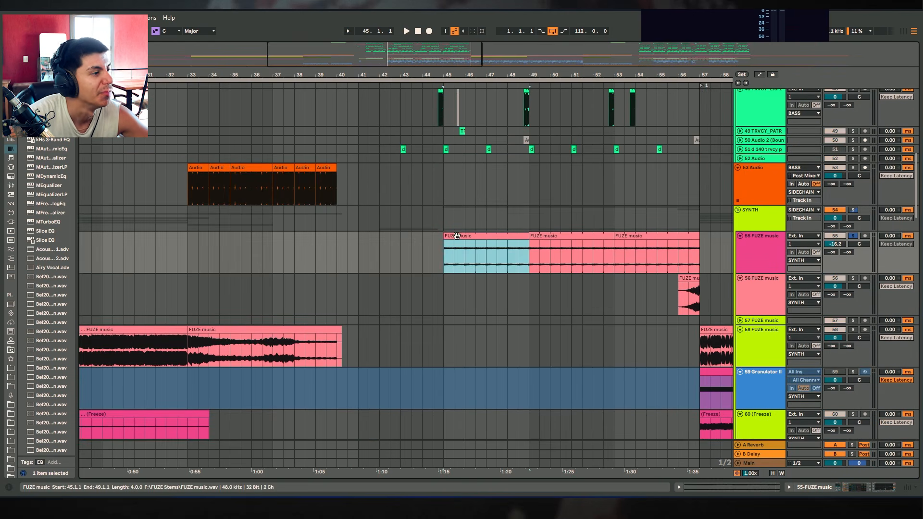
key(space)
Open track 55's device chain with OTT and EQ Eight, and replay the soloed clip from 45.1.1.
click(814, 488)
click(483, 235)
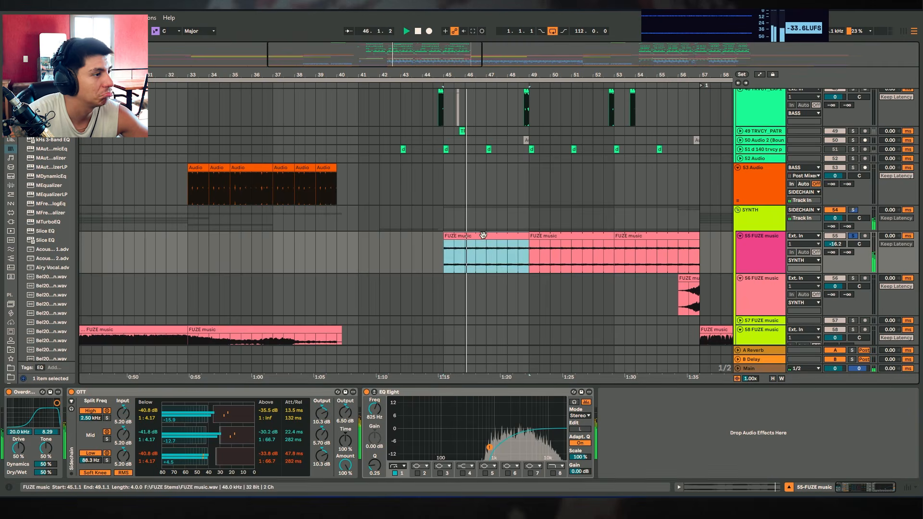
double_click(483, 236)
key(shift+Tab)
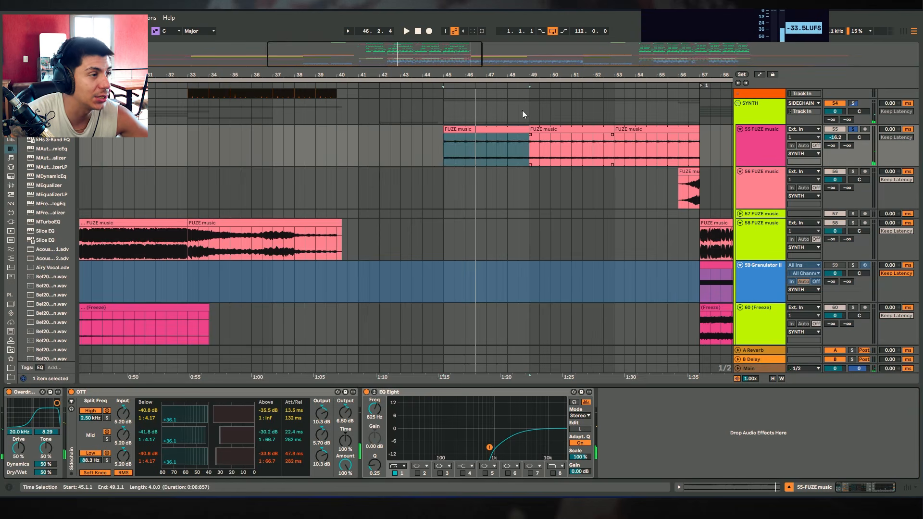
drag(470, 75, 470, 111)
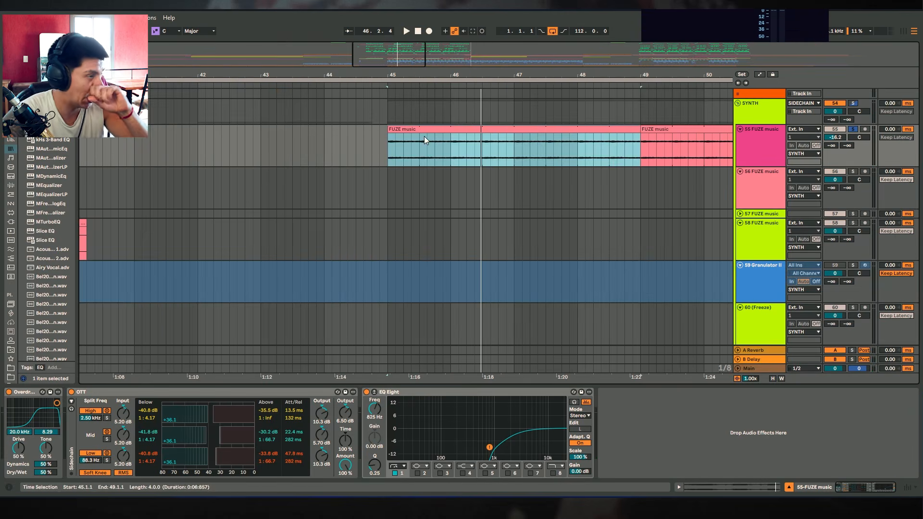
key(space)
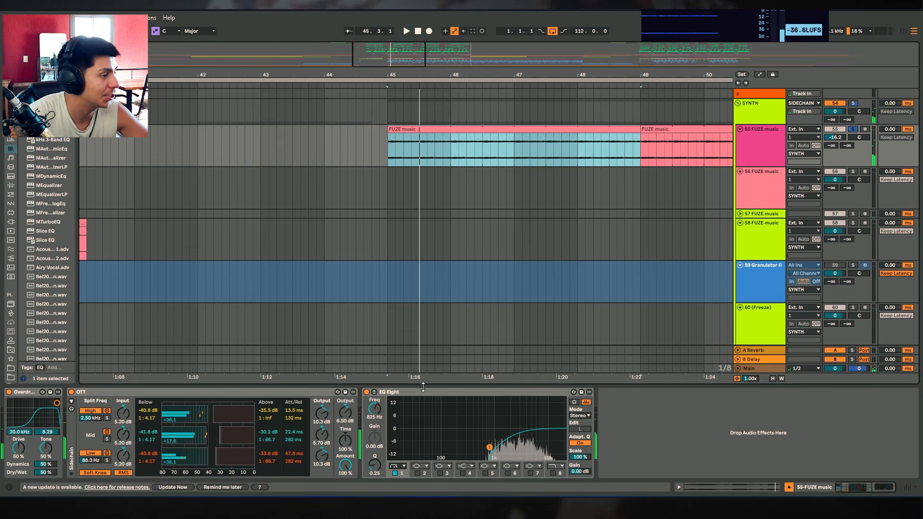
key(space)
Inspect the sample loop of the track 55 clip starting at 45.1.1, and close the clip view.
click(426, 127)
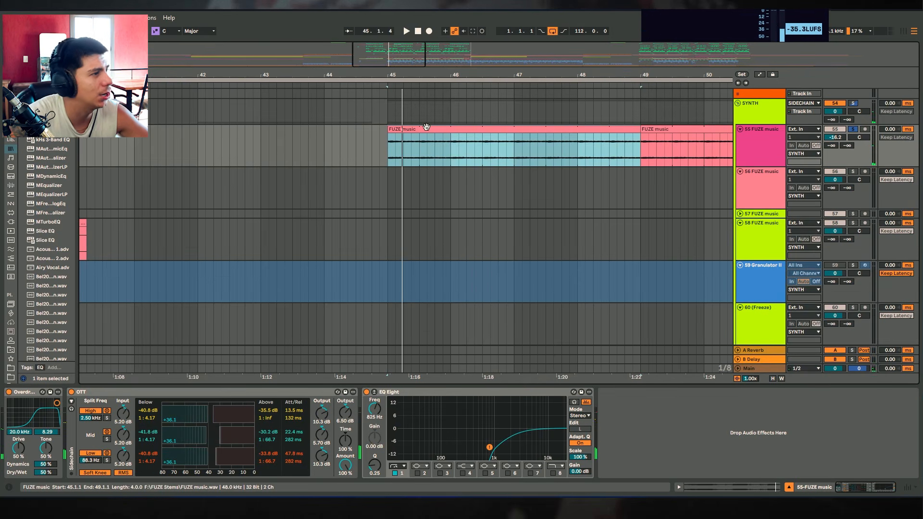
key(shift+Tab)
mouse_move(576, 224)
mouse_down()
mouse_move(576, 185)
mouse_move(802, 226)
mouse_move(769, 246)
mouse_move(676, 238)
mouse_move(329, 255)
mouse_move(541, 272)
mouse_move(851, 274)
mouse_move(662, 276)
mouse_move(801, 274)
mouse_up()
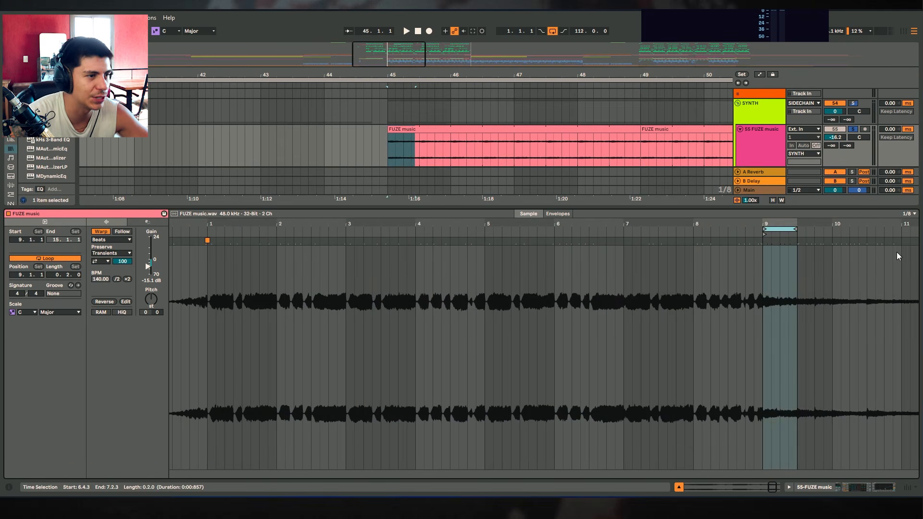
click(678, 488)
scroll(769, 301, up, 3)
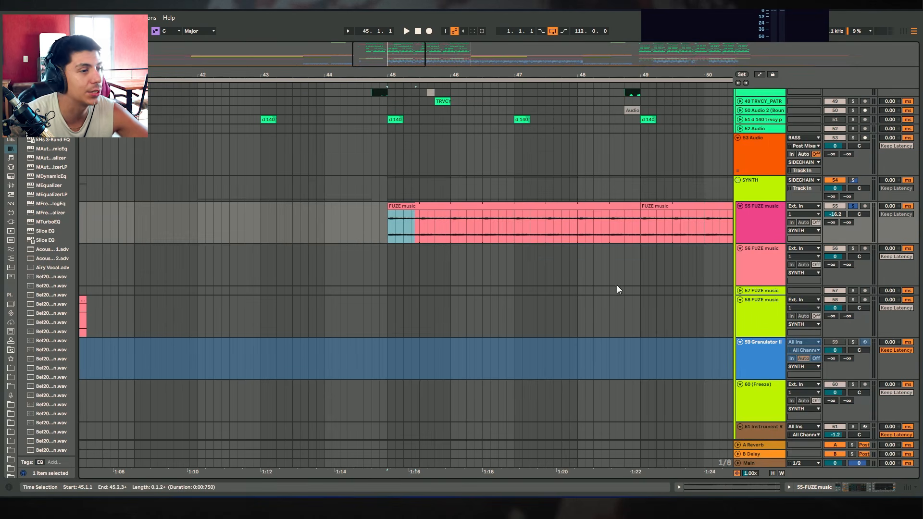
Reopen the track 55 clip's sample, select the range from 8.3.1 to 9.3.1, and reselect the whole clip.
double_click(535, 222)
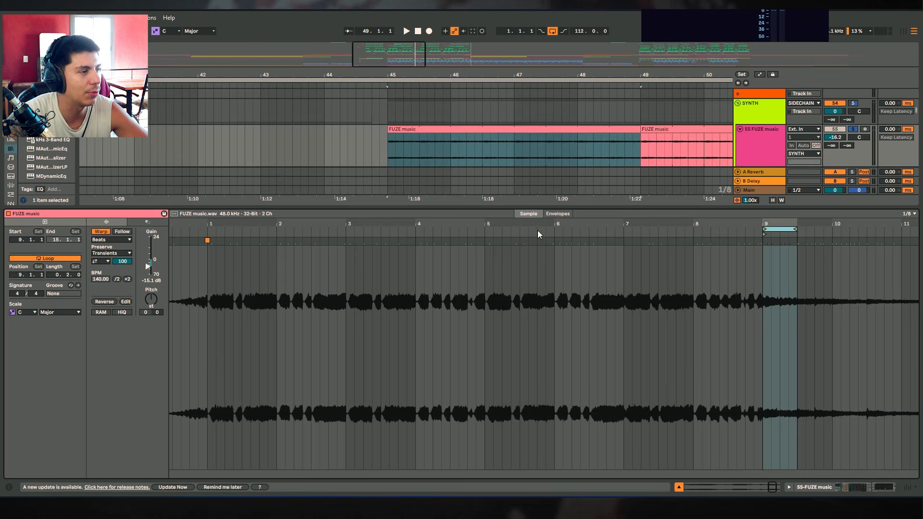
drag(746, 217, 840, 250)
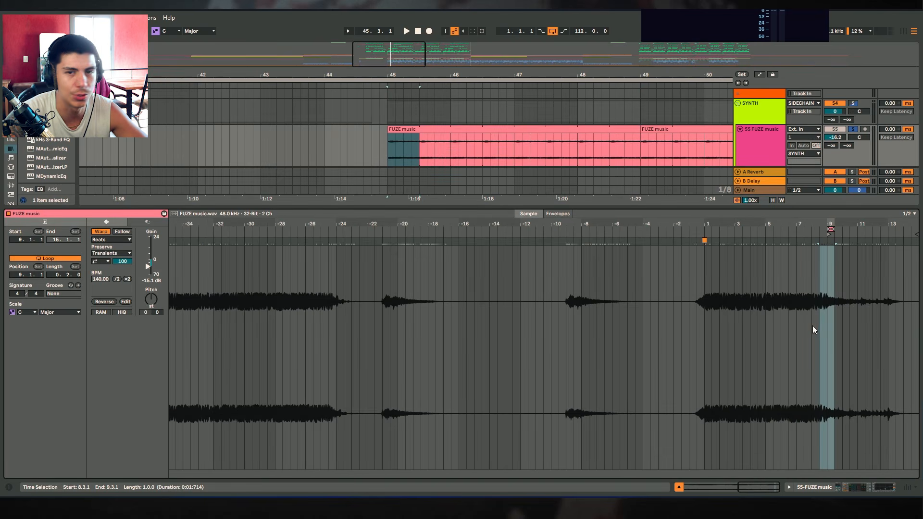
click(526, 131)
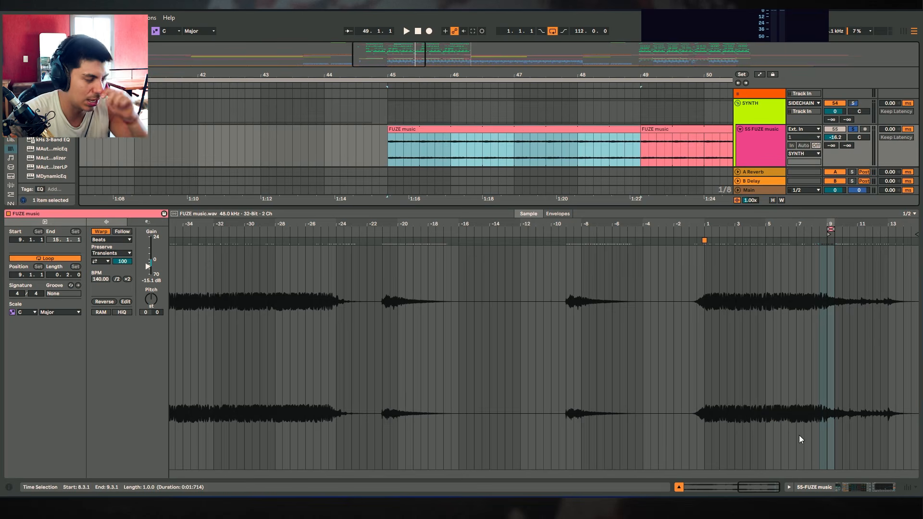
Show track 55's device chain, clear the solos, set the track volume to 0 dB, and play the mix from 45.1.1.
click(839, 486)
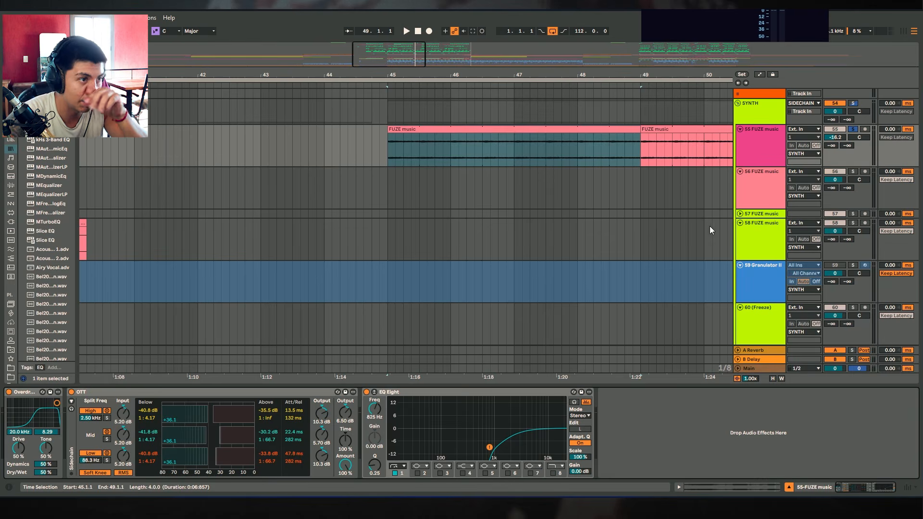
scroll(855, 145, up, 2)
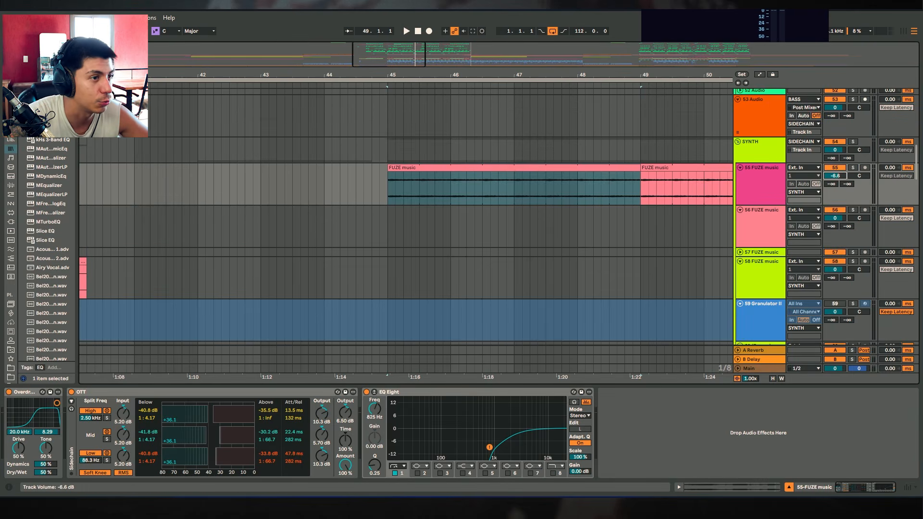
click(409, 176)
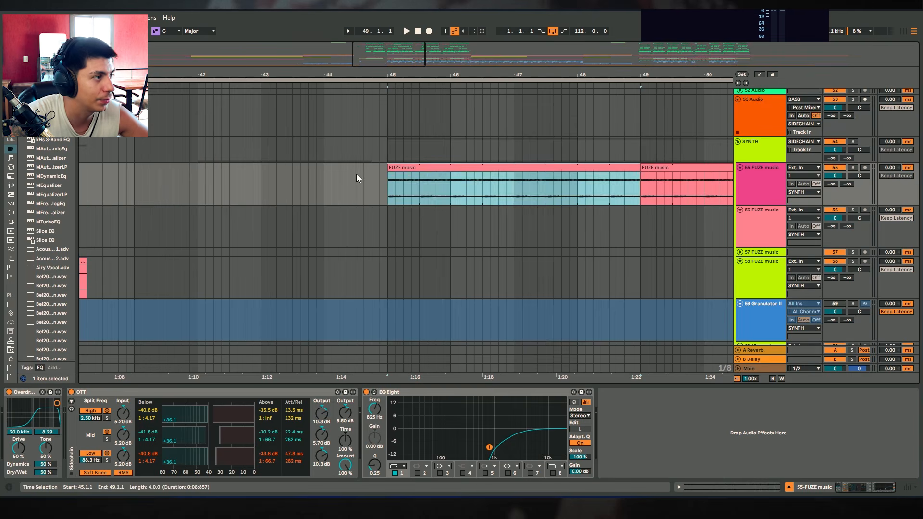
key(space)
scroll(852, 218, up, 3)
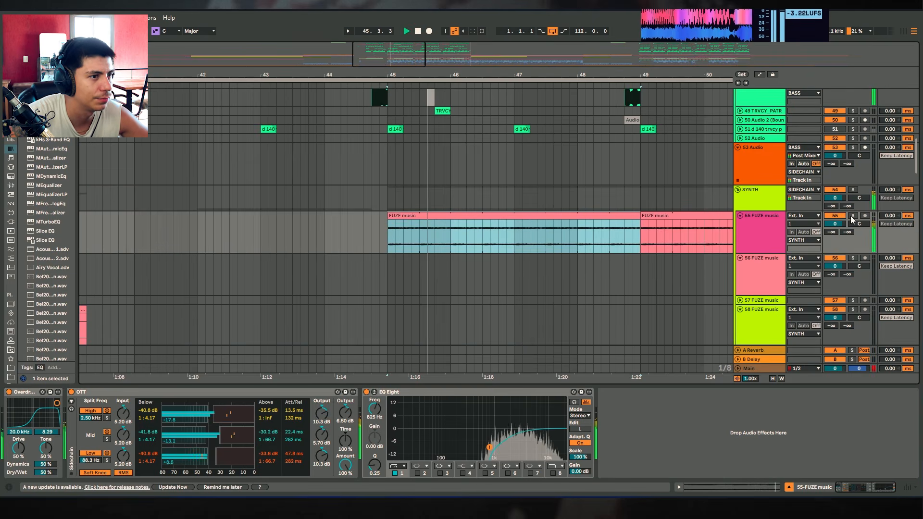
Toggle the solo on track 55 and restart playback of its FUZE music clip from 45.1.1.
click(852, 219)
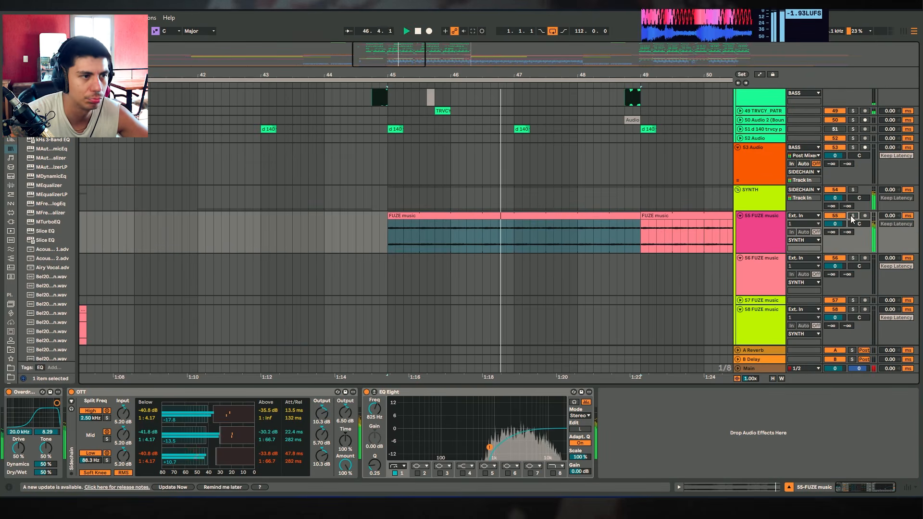
key(space)
click(538, 245)
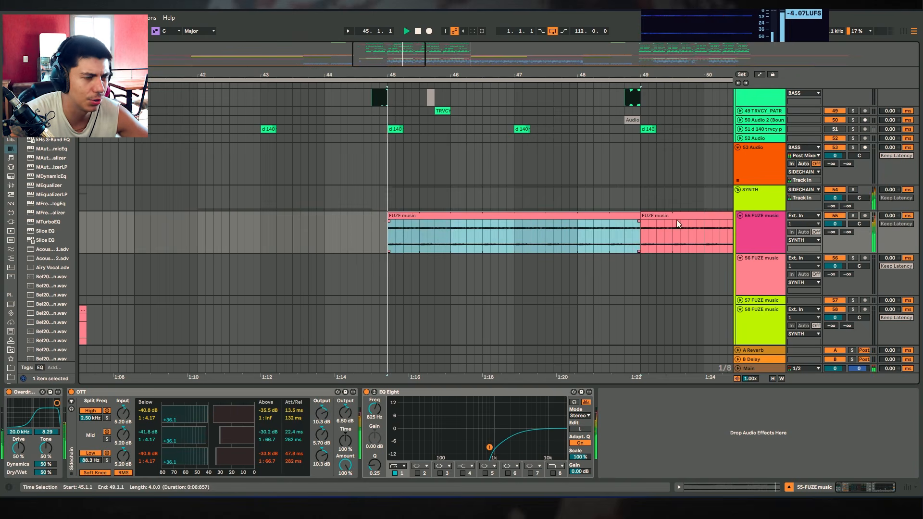
Open the track 55 clip's sample, audition the loop moved to 6.3.1 and 3.3.3, and return it to 9.1.1.
key(space)
key(shift+Tab)
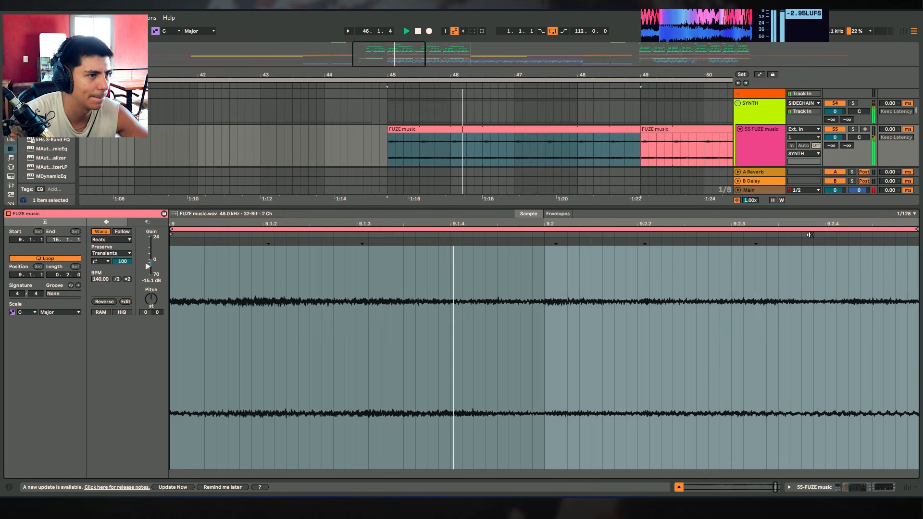
drag(810, 234, 603, 235)
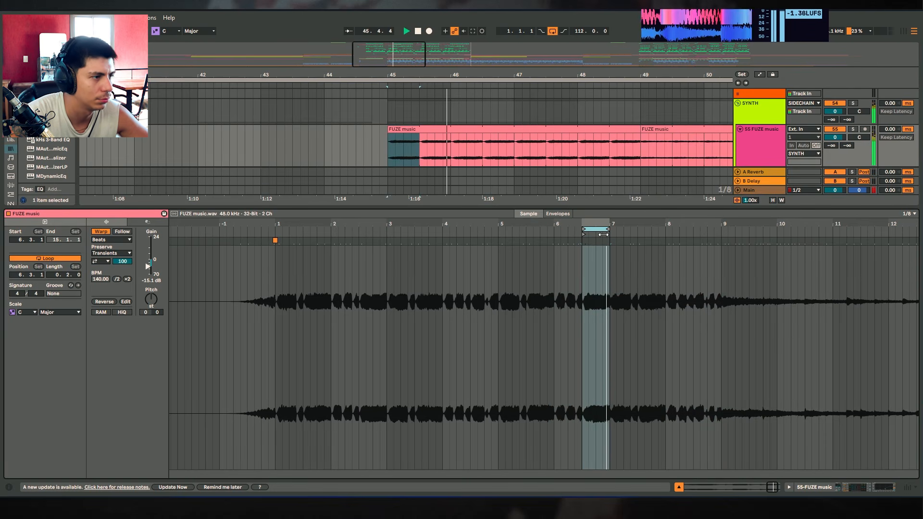
drag(603, 234, 444, 232)
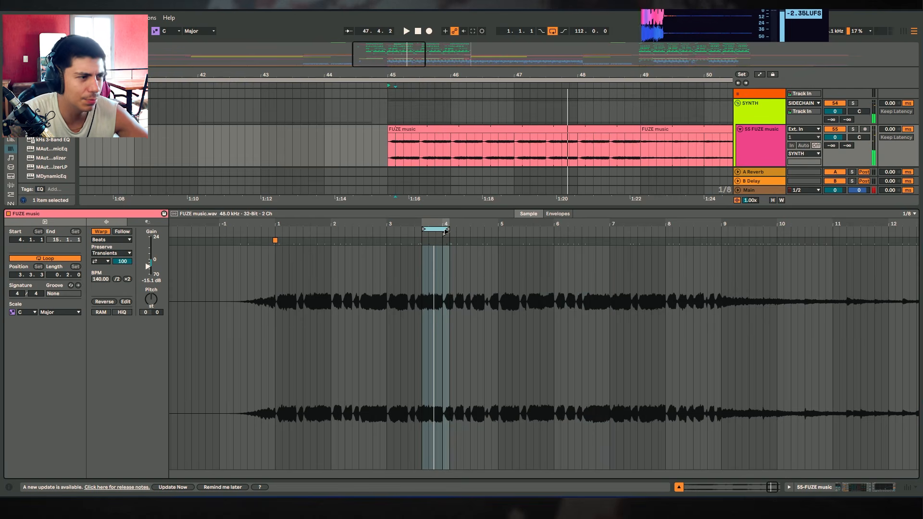
drag(446, 232, 744, 230)
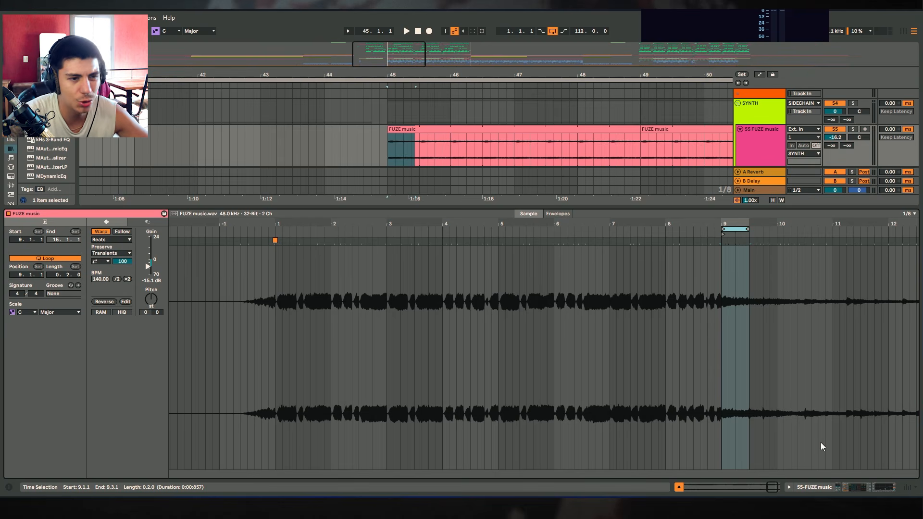
Close the clip view and reselect the FUZE music clip starting at 45.1.1 on track 55.
click(678, 486)
drag(340, 182, 656, 192)
drag(614, 72, 493, 58)
scroll(477, 206, down, 1)
drag(382, 67, 464, 31)
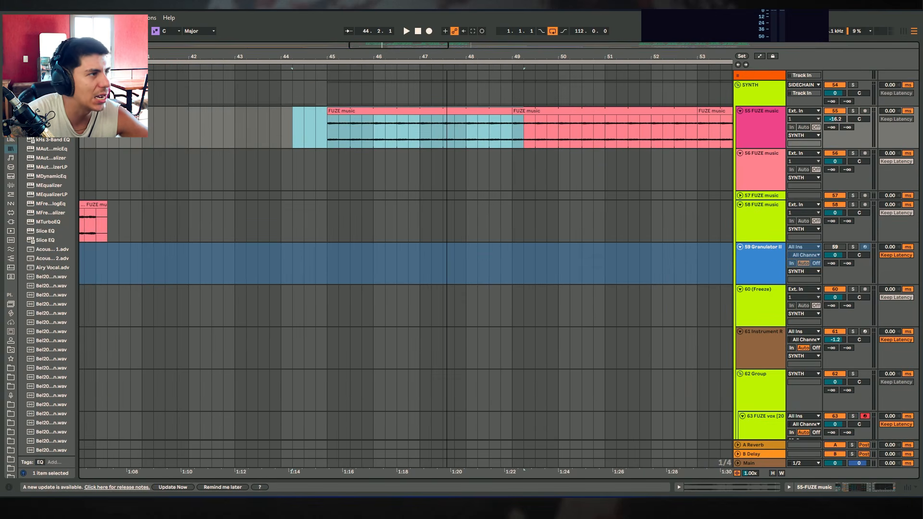
scroll(450, 196, down, 2)
scroll(464, 222, up, 2)
scroll(450, 43, up, 2)
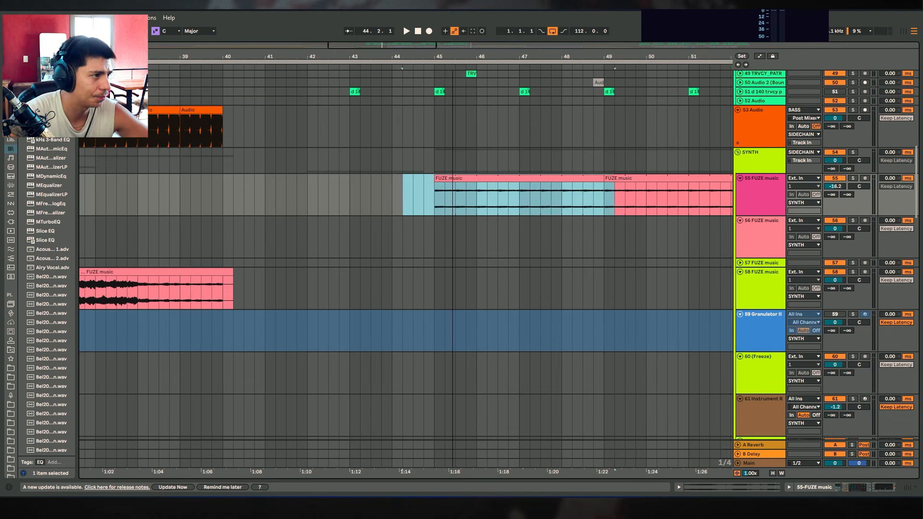
click(494, 179)
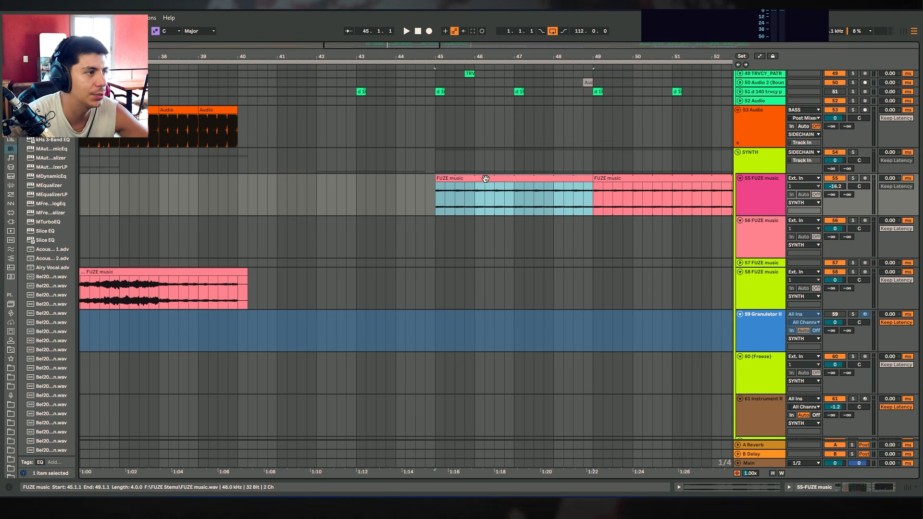
Select the 34 Group's range from 45.1.1 to 48.4.1, and reselect the FUZE music clip on track 55.
scroll(402, 126, up, 4)
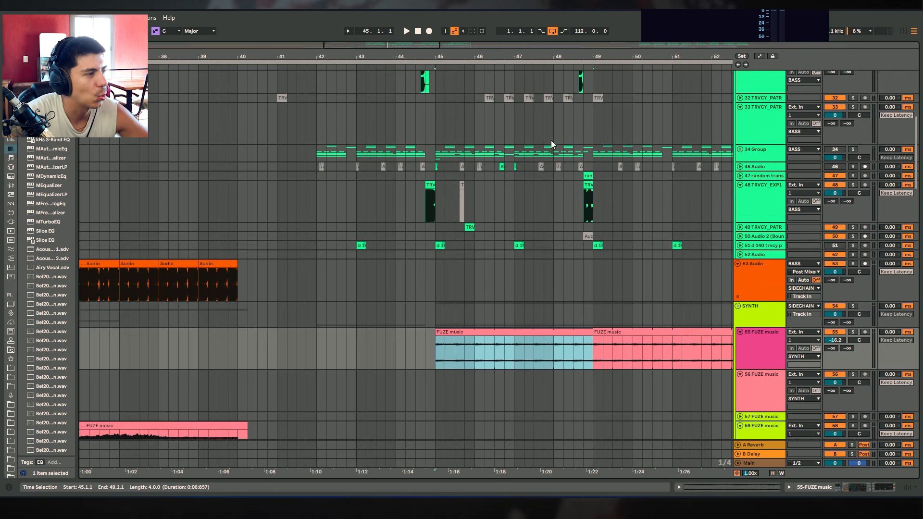
drag(581, 154, 428, 157)
scroll(464, 179, down, 1)
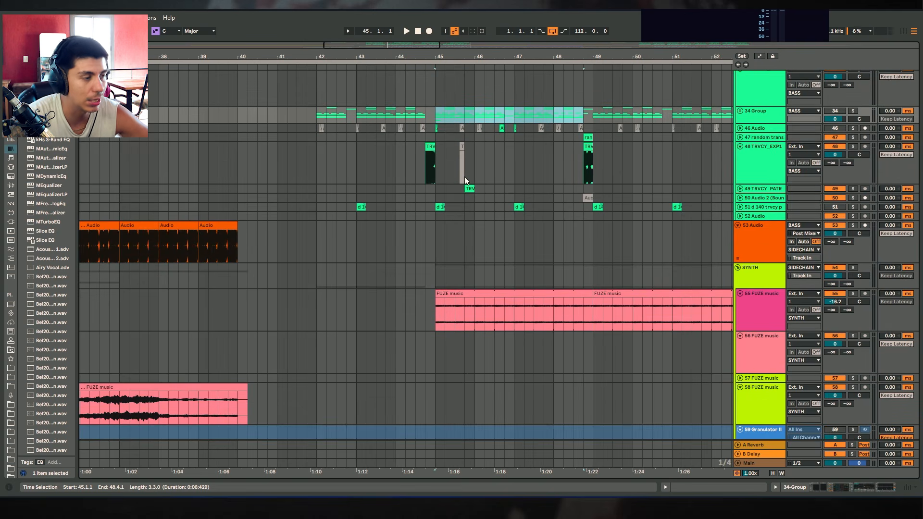
drag(405, 310, 385, 310)
click(558, 290)
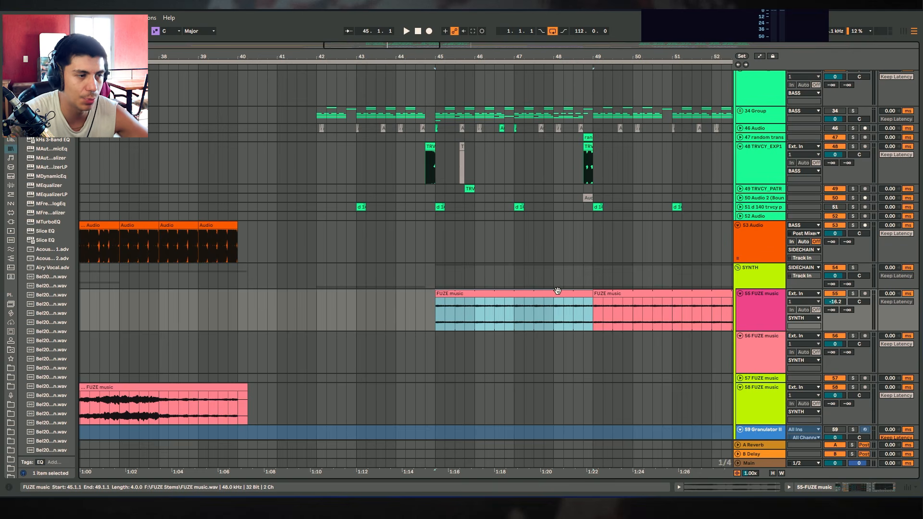
scroll(830, 399, down, 1)
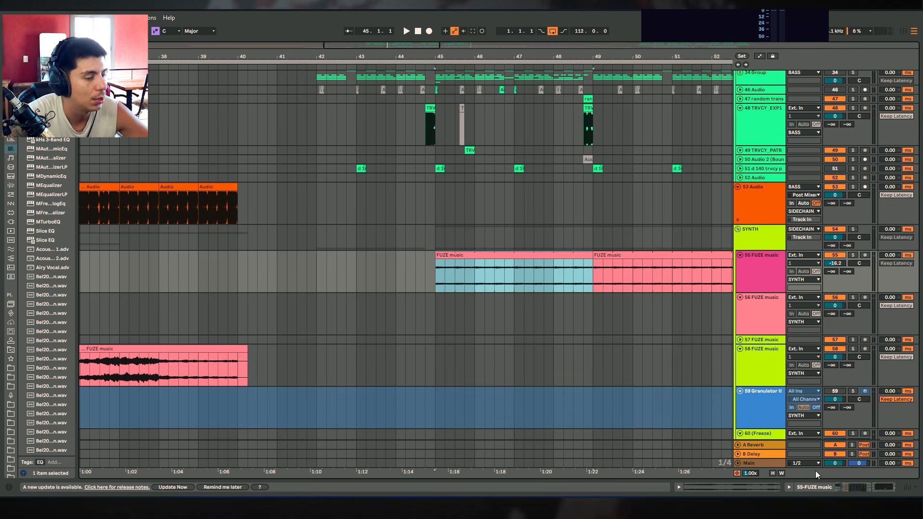
Solo track 67 and play its first FUZE bass clip from 42.1.1.
scroll(499, 304, down, 2)
scroll(503, 273, down, 7)
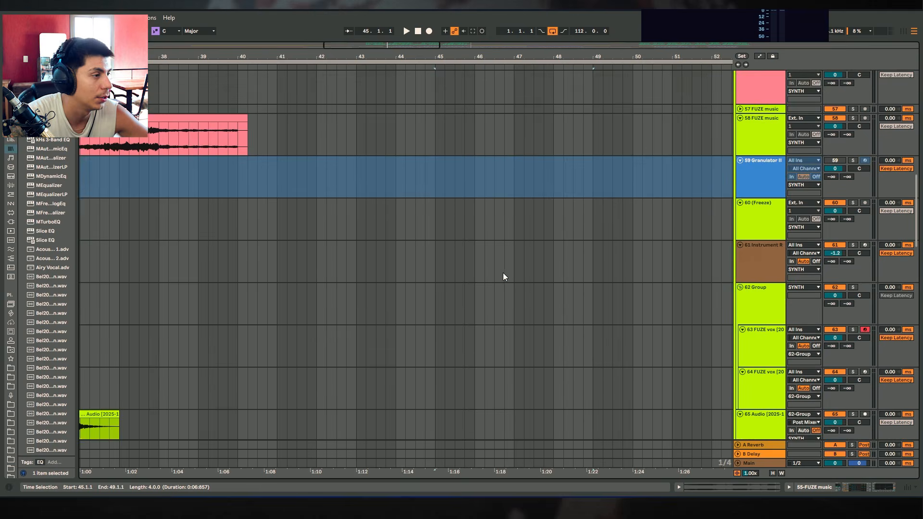
scroll(503, 258, down, 2)
click(354, 288)
key(space)
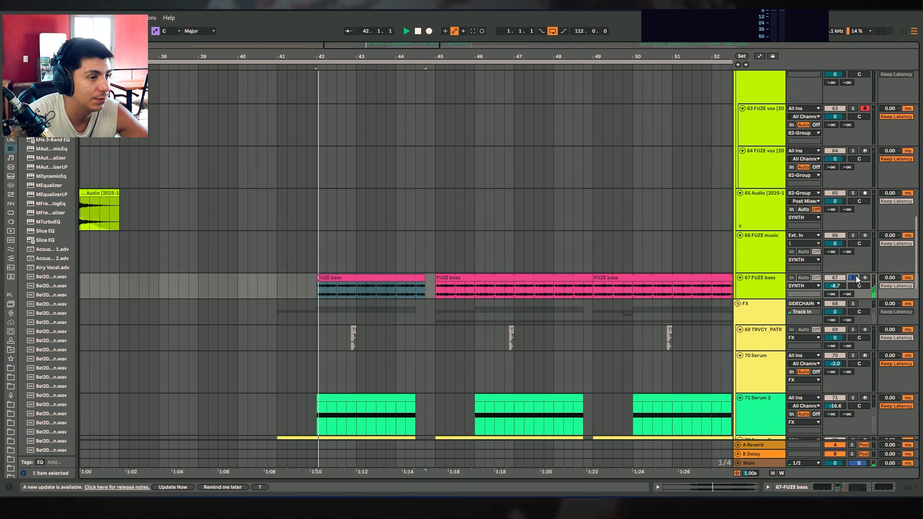
click(391, 274)
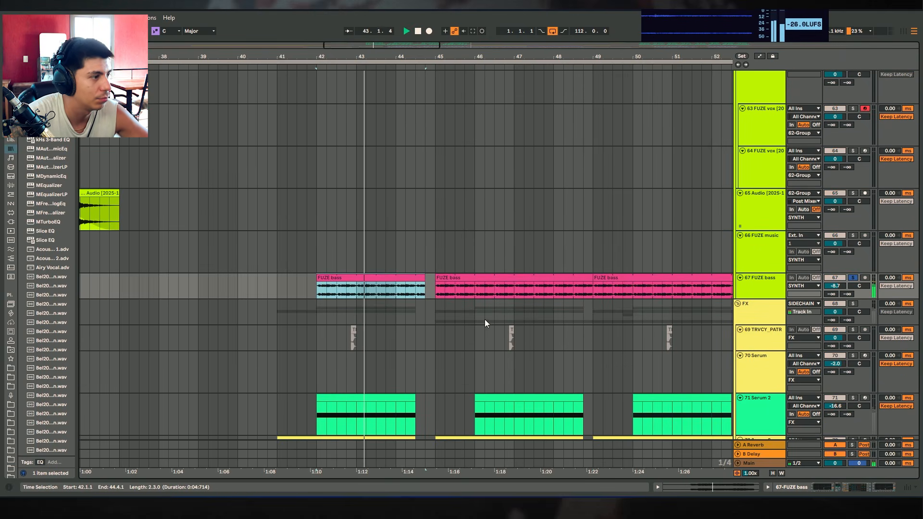
Solo track 71 Serum 2, play its clip from 42.1.1, and show the track's device chain.
scroll(497, 304, down, 2)
scroll(814, 301, down, 2)
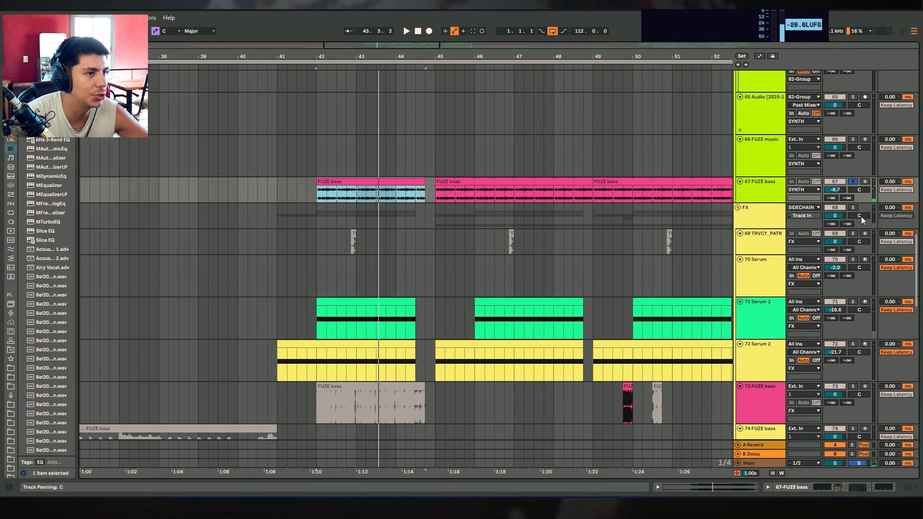
click(350, 302)
click(852, 301)
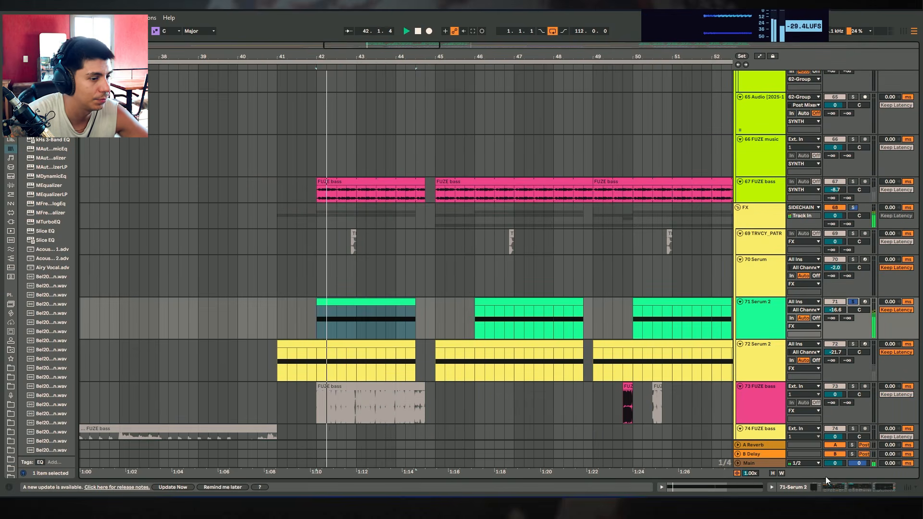
click(848, 487)
scroll(345, 297, down, 1)
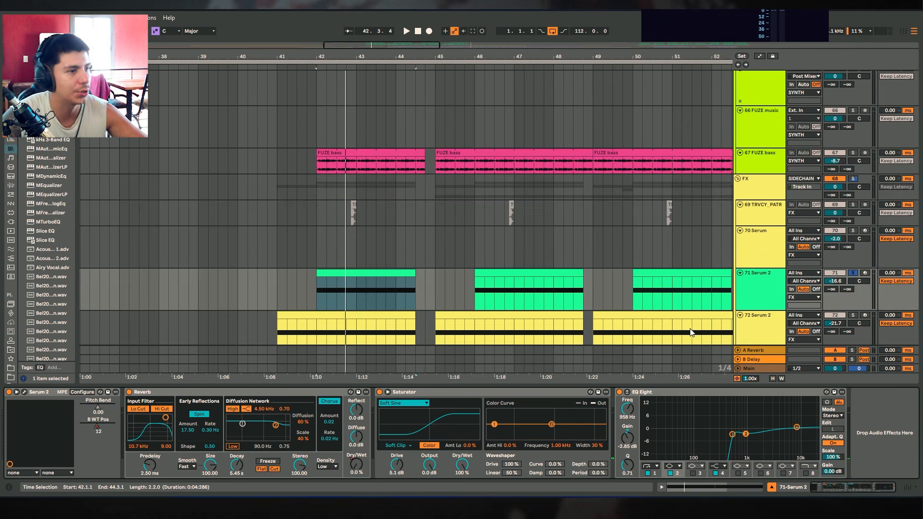
Open track 71's Serum 2 plugin to inspect the BS High Sustain oscillators and envelopes, and close it.
scroll(328, 316, down, 2)
click(328, 315)
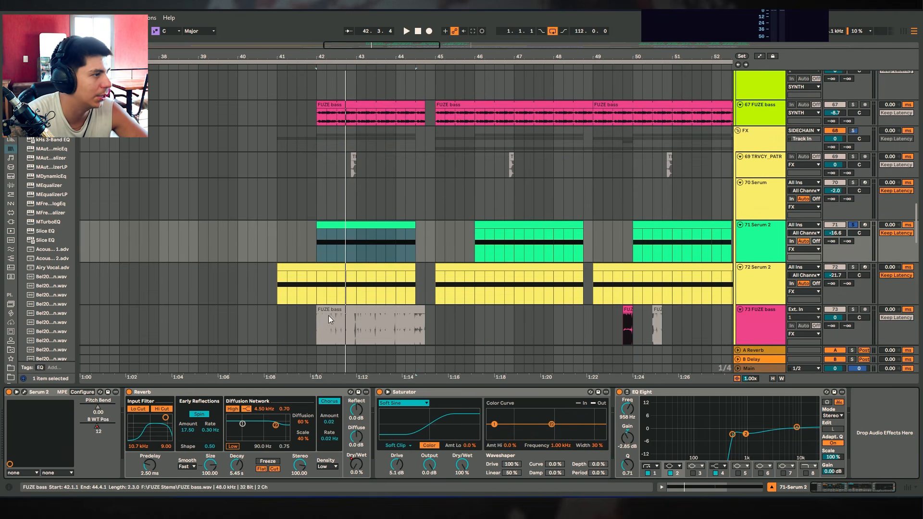
click(24, 392)
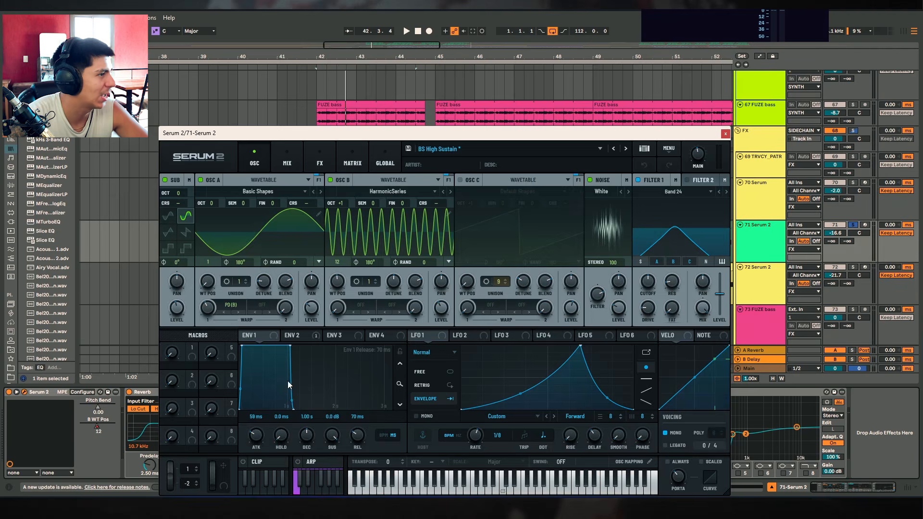
drag(468, 137, 432, 94)
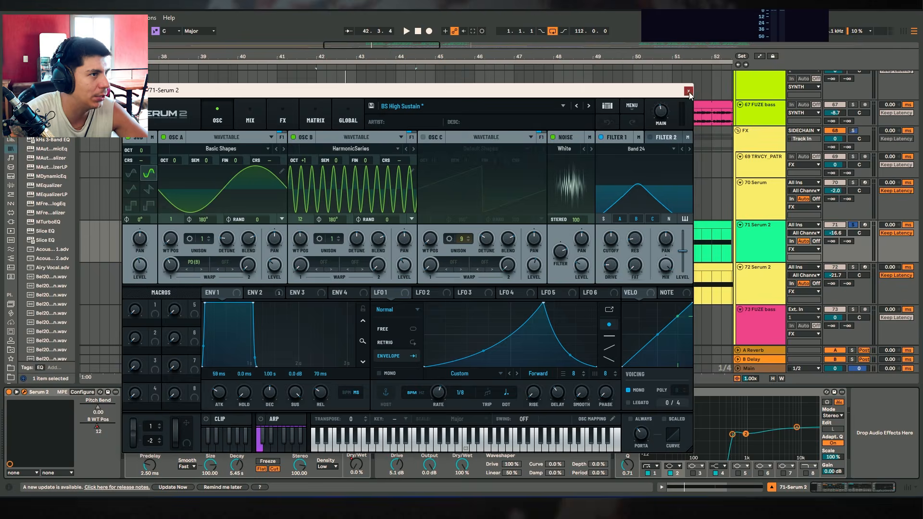
click(688, 92)
Set track 71's volume to -2.5 dB and play its clip with EQ Eight filter 1 toggled off and on.
drag(835, 234, 836, 227)
key(space)
key(space)
click(647, 474)
key(space)
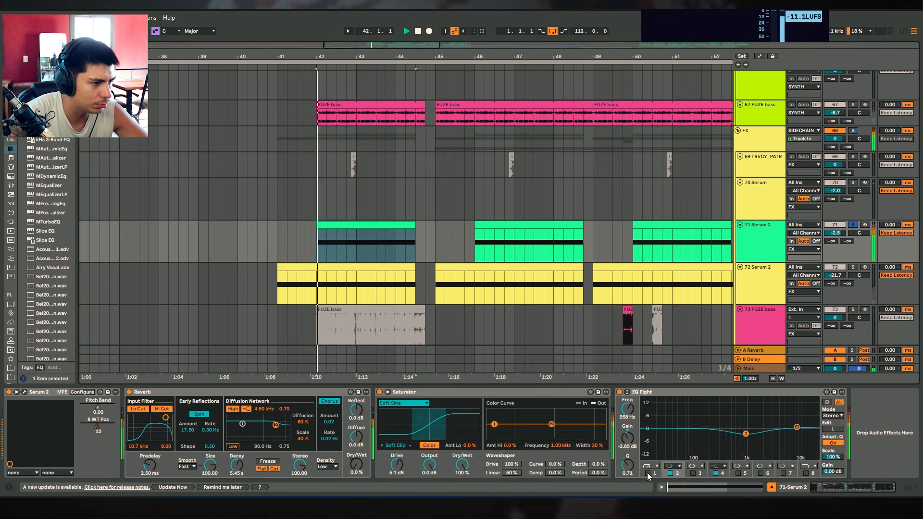
click(648, 473)
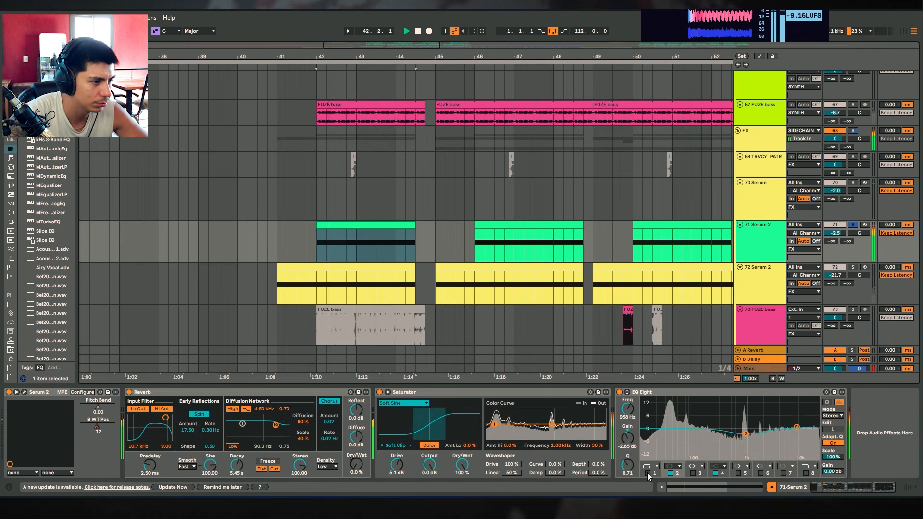
Reopen Serum 2 on track 71, inspect its mixer and effects pages, and close the plugin.
click(24, 393)
drag(408, 90, 563, 77)
click(406, 100)
click(437, 101)
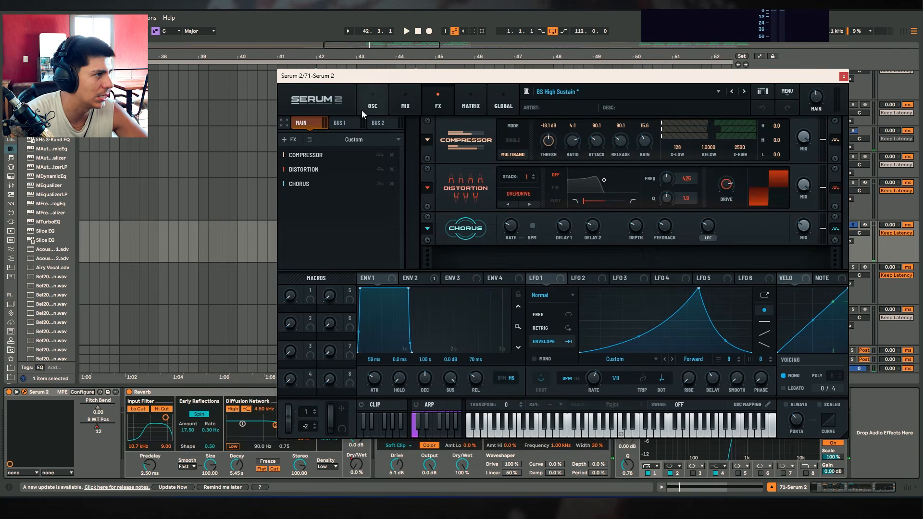
click(362, 112)
click(843, 77)
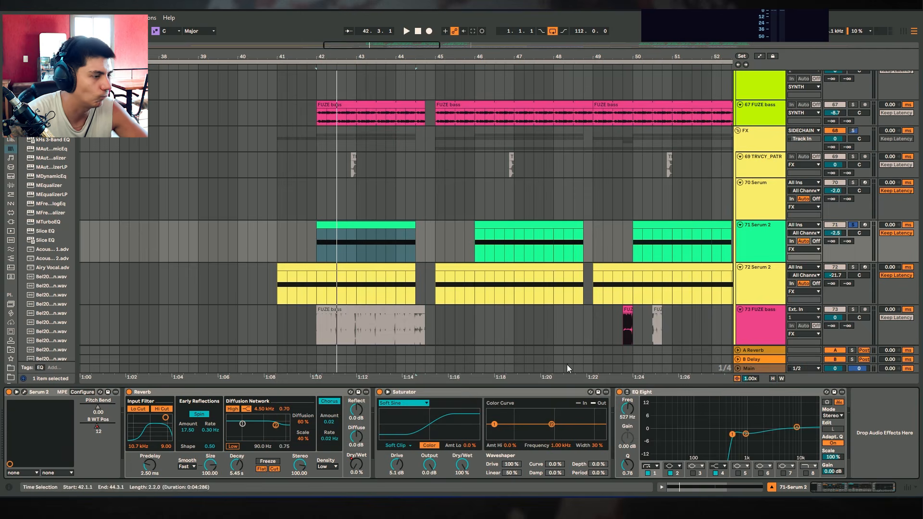
Fold the Saturator on track 71 and compare playback with EQ Eight filter 1 off and on.
double_click(478, 394)
click(423, 393)
key(space)
click(422, 473)
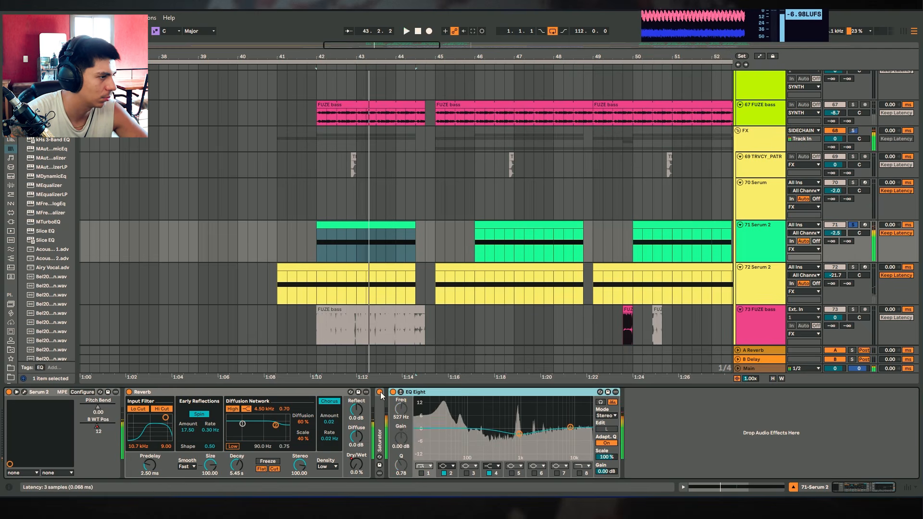
click(422, 473)
key(space)
Show track 71's Reverb Dry/Wet automation and inspect it across the arrangement, selecting the clip section at 79.1.1.
click(356, 464)
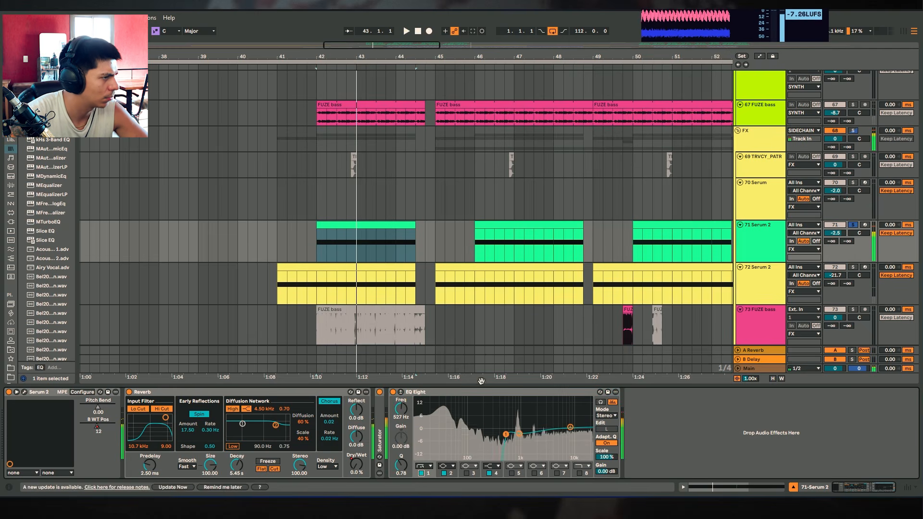
key(a)
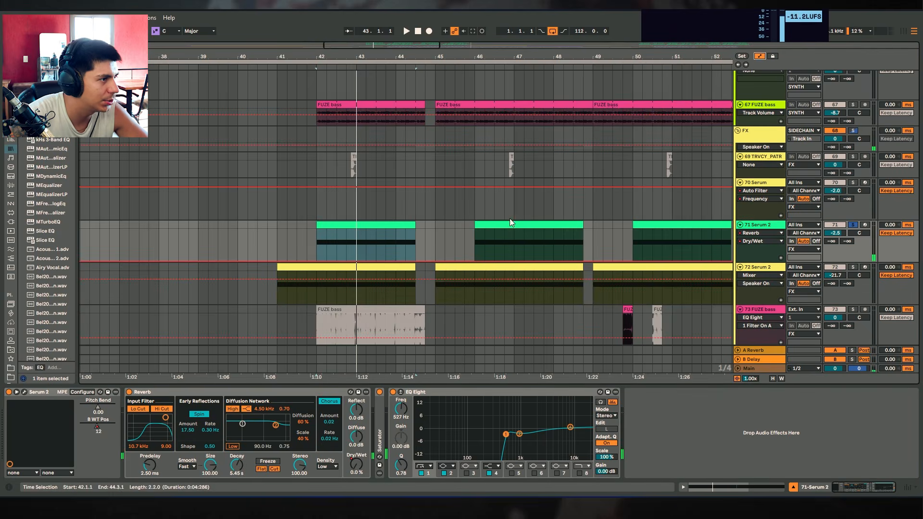
key(w)
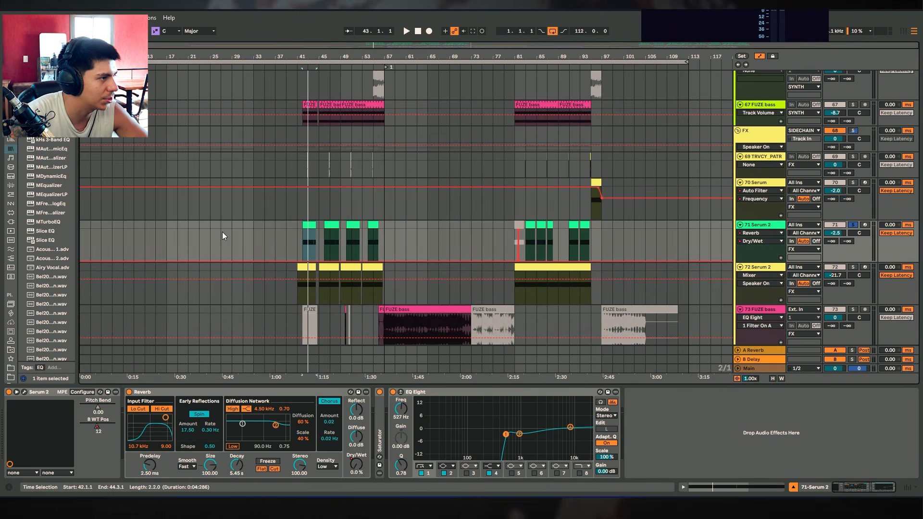
drag(512, 233, 528, 244)
scroll(304, 224, up, 5)
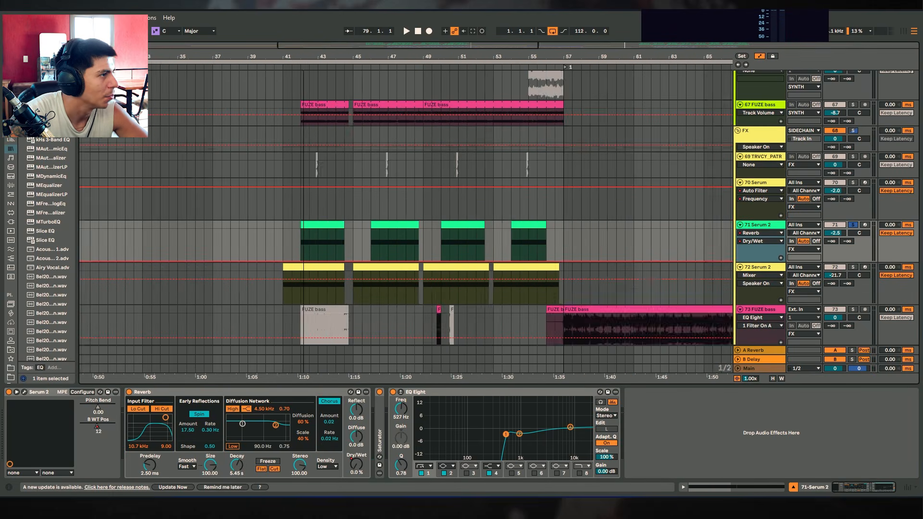
Play track 71's first clip from bar 42, reopen Serum 2, and toggle Filter 1 off and on.
click(306, 224)
key(space)
click(24, 392)
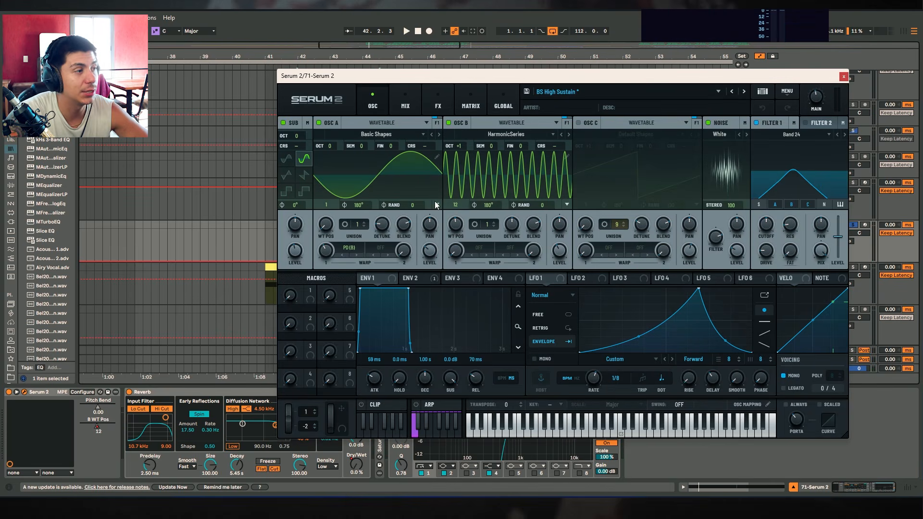
drag(593, 77, 516, 76)
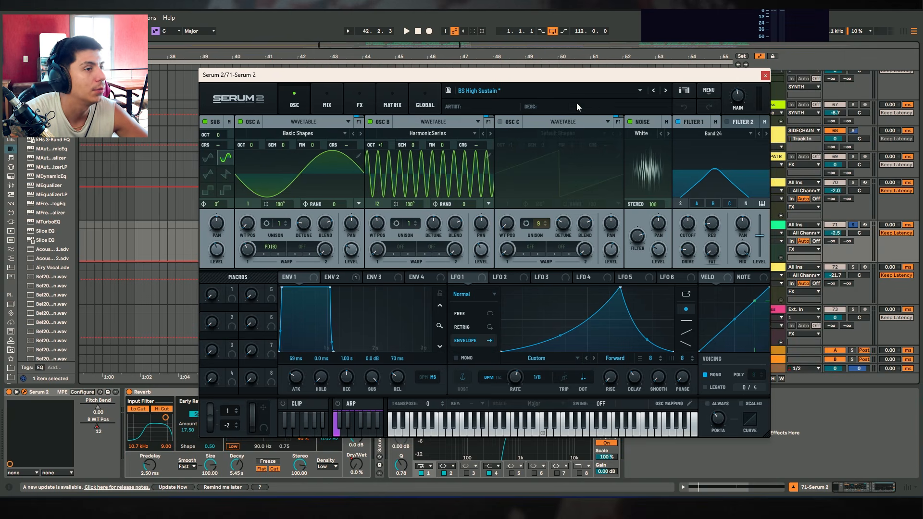
click(676, 123)
click(676, 122)
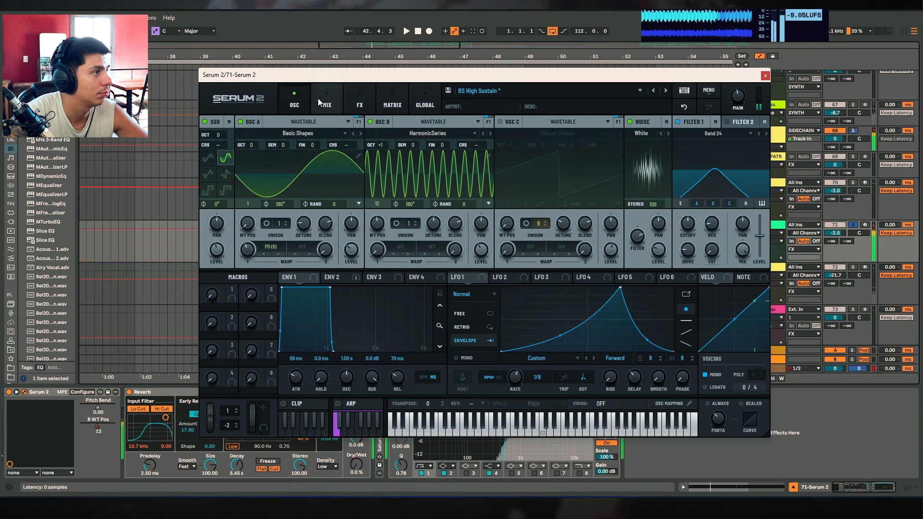
Check Serum 2's effects page, return to the oscillators, and audition the patch while toggling the Noise oscillator.
click(359, 101)
click(294, 101)
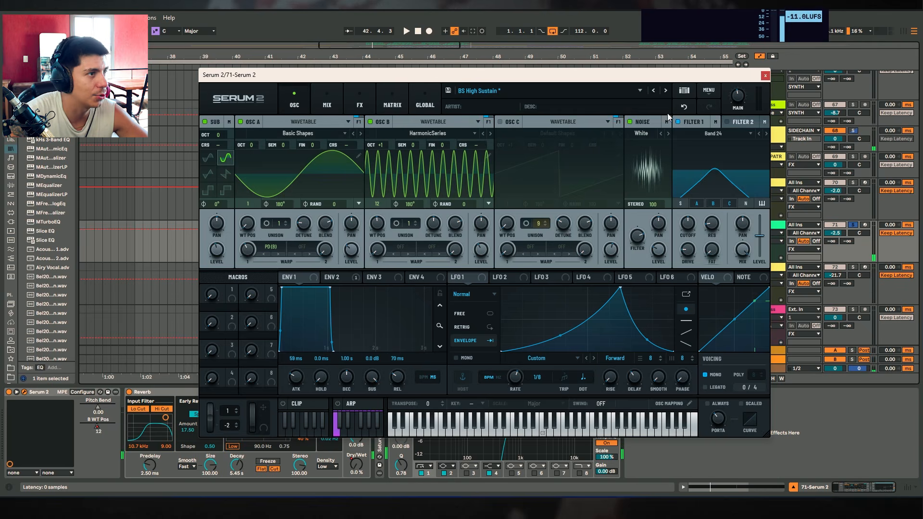
key(space)
click(628, 122)
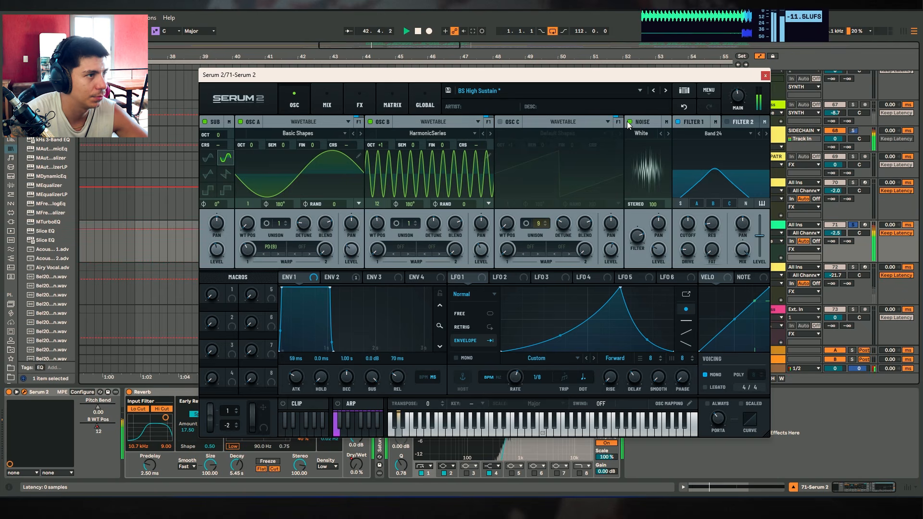
key(space)
key(space)
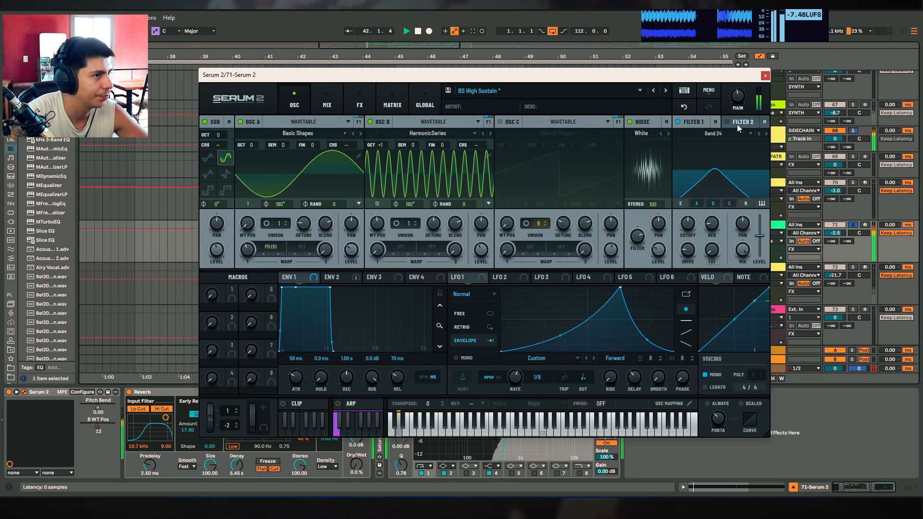
Close Serum 2 and play track 71's third clip, starting at 50.1.1.
key(space)
click(765, 75)
click(593, 213)
key(space)
click(628, 225)
key(space)
key(space)
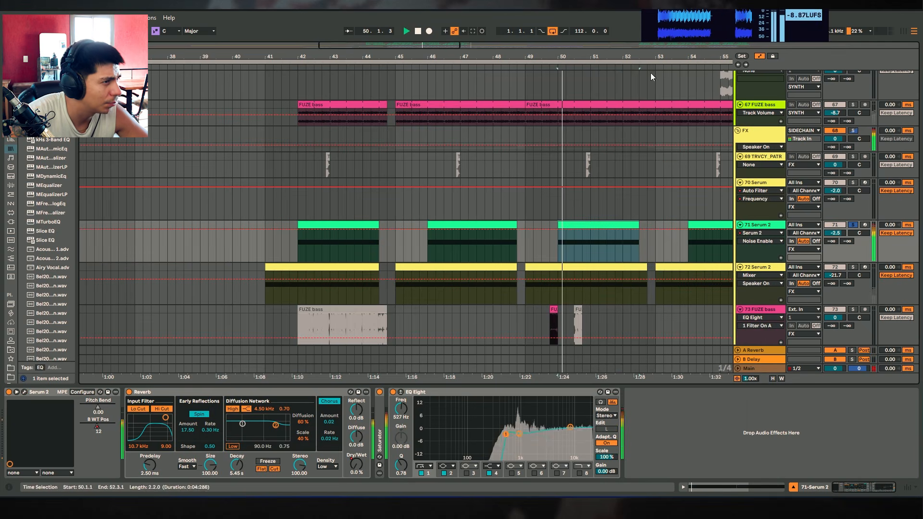
Play track 71's clips at 83.1.1 and 91.1.1 in the second half of the arrangement.
key(space)
drag(653, 57, 425, 93)
click(535, 220)
key(space)
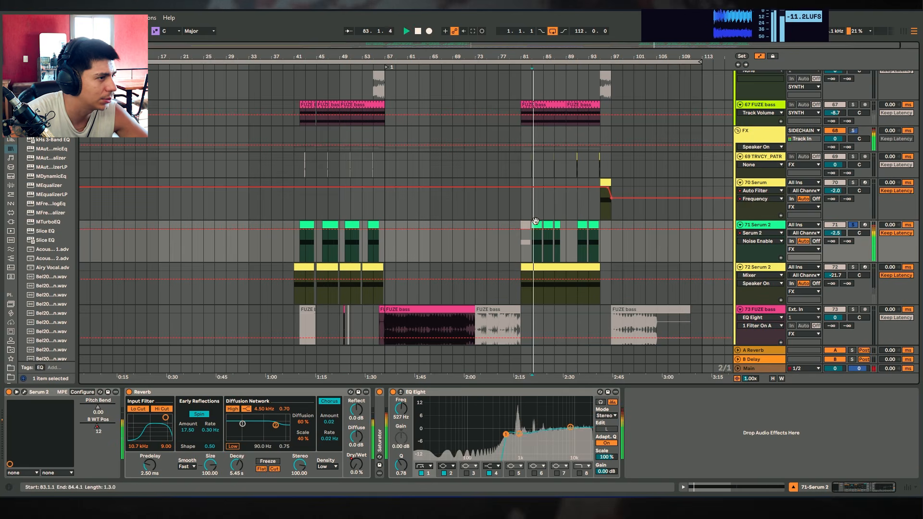
key(space)
click(582, 225)
key(space)
key(space)
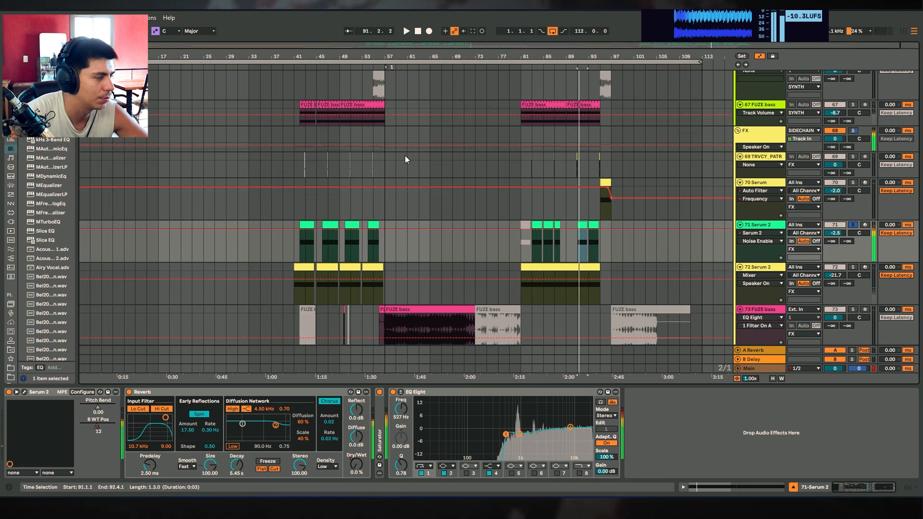
Audition track 72 soloed from bar 41 and lower track 71's volume to -14.3 dB.
drag(300, 57, 370, 111)
click(374, 268)
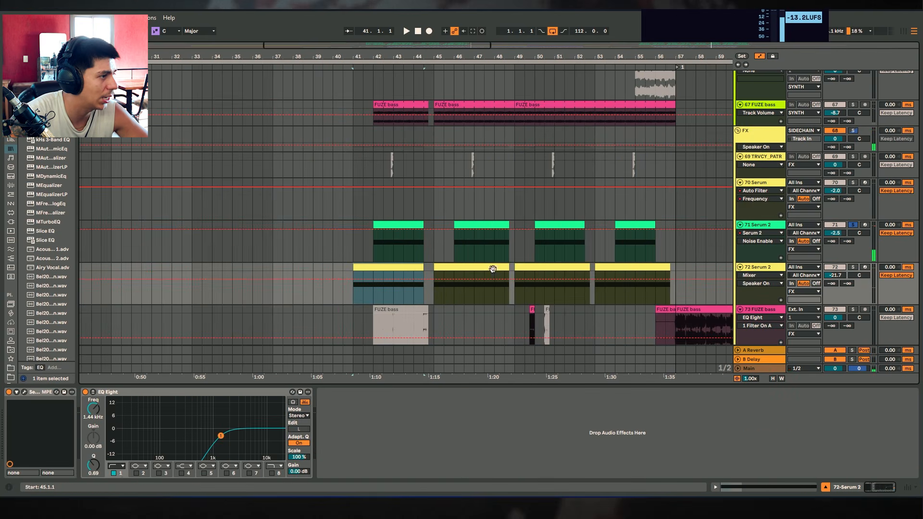
click(852, 266)
key(space)
key(space)
mouse_move(835, 233)
mouse_down()
mouse_move(835, 255)
mouse_move(840, 232)
mouse_up()
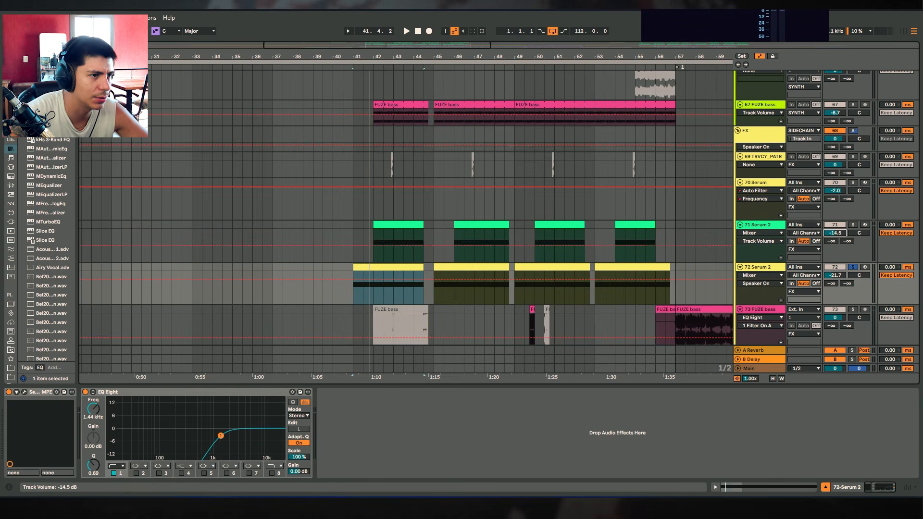
click(383, 234)
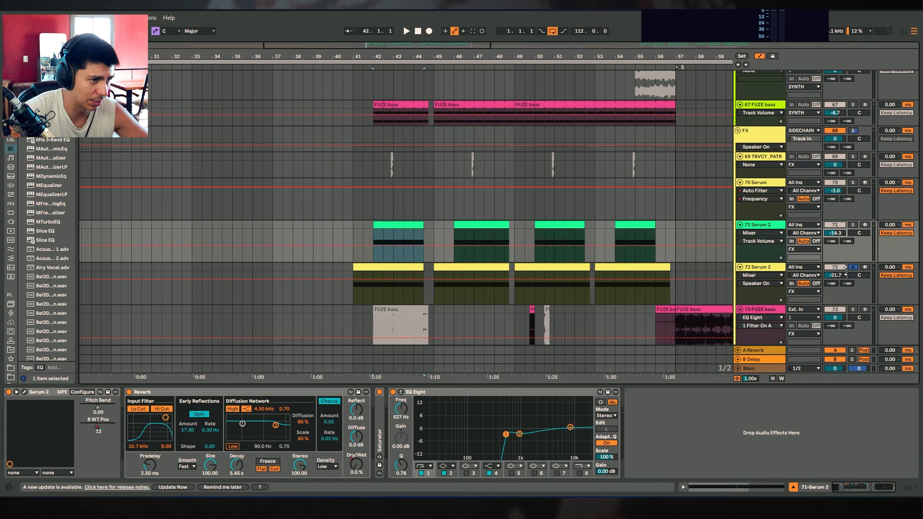
Open Serum 2 on track 72, play its first clip from bar 41, and display LFO 2.
click(384, 286)
click(24, 392)
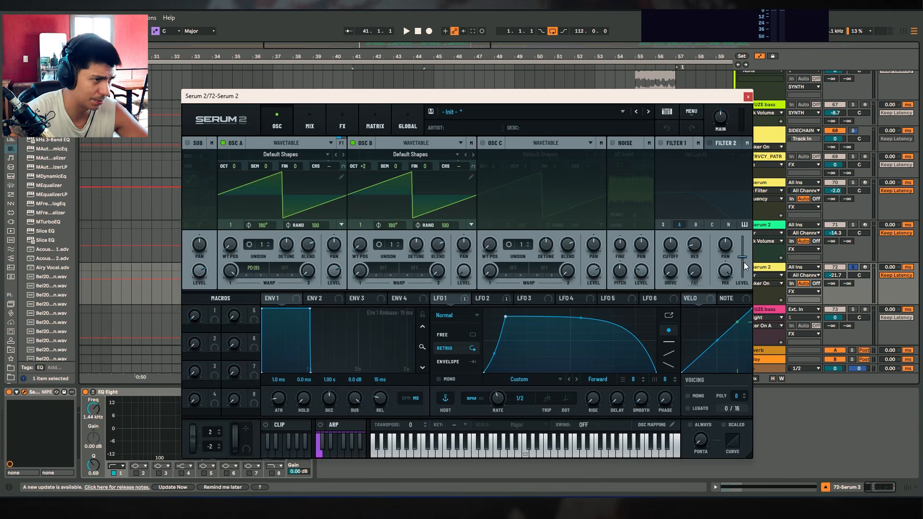
key(space)
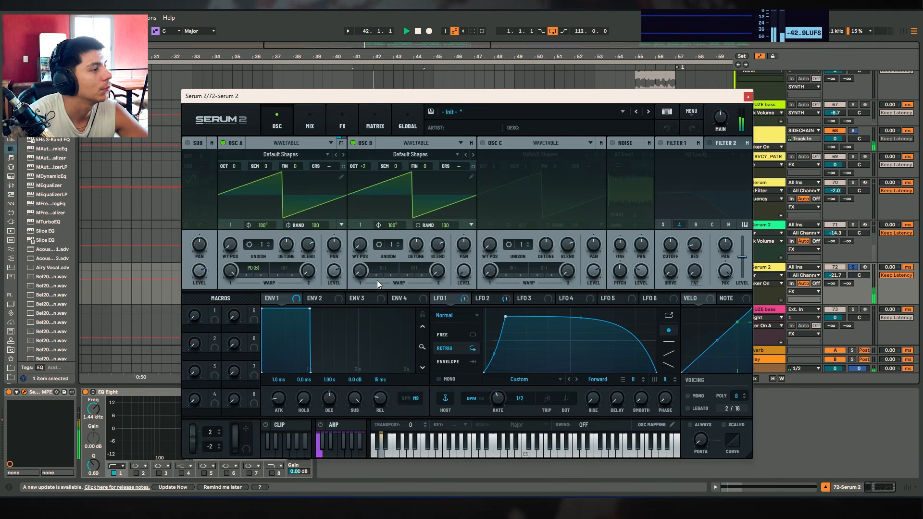
click(491, 299)
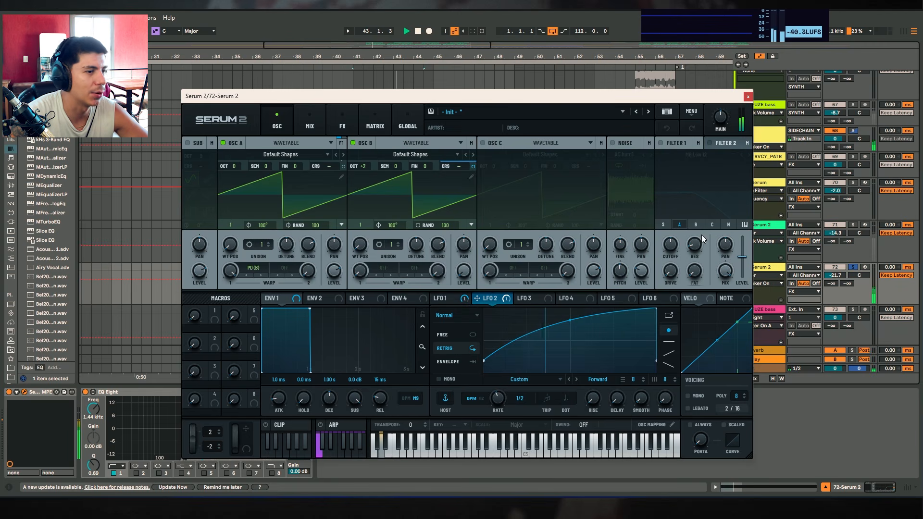
Try raising track 72's volume to -1.1 dB for playback, then undo the volume change.
key(space)
drag(835, 277, 835, 250)
key(space)
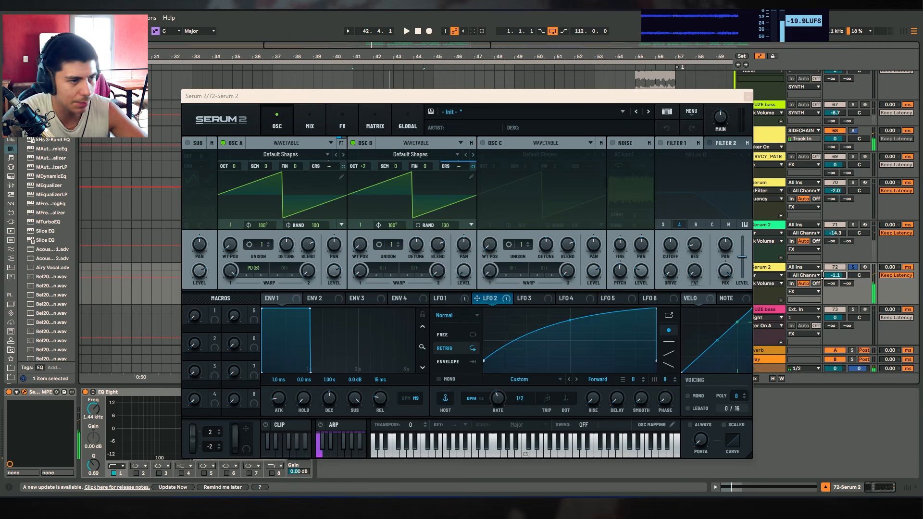
key(ctrl+z)
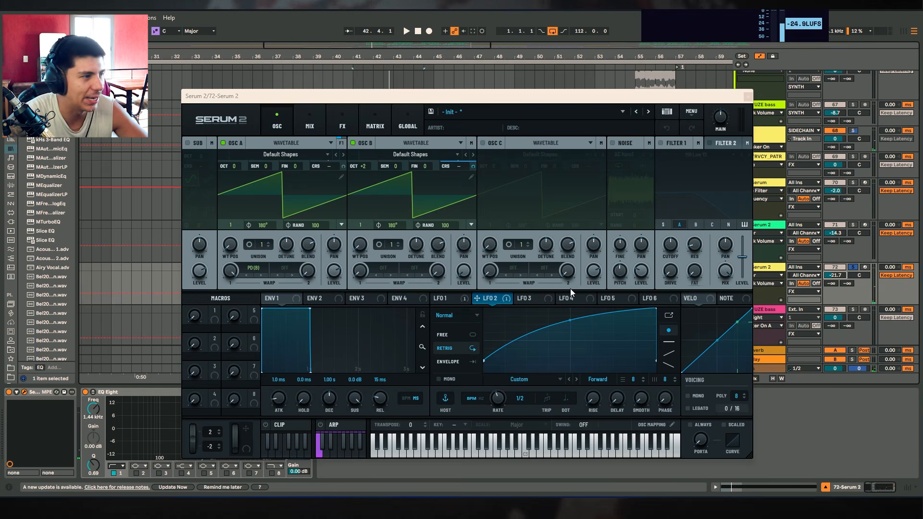
Compare the LFO 1 and LFO 2 shapes in track 72's Serum 2 and start playback.
click(463, 300)
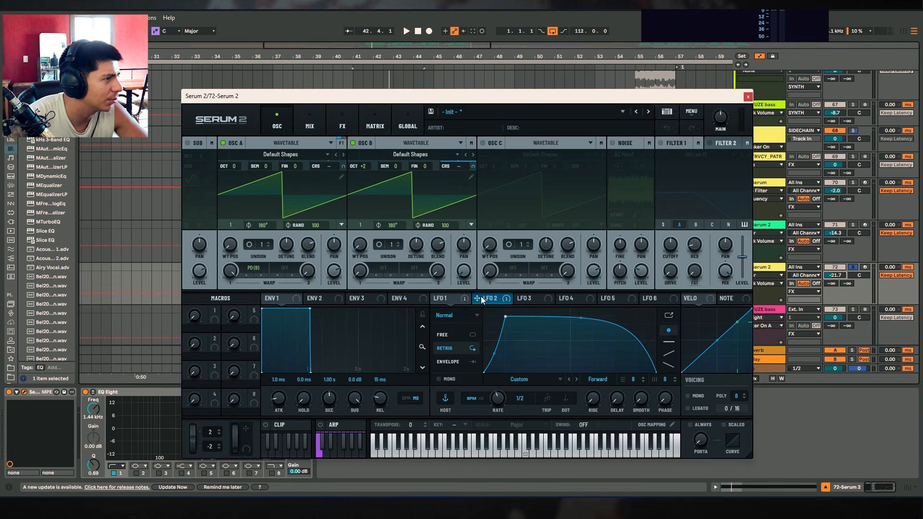
click(491, 301)
click(465, 299)
key(space)
click(490, 301)
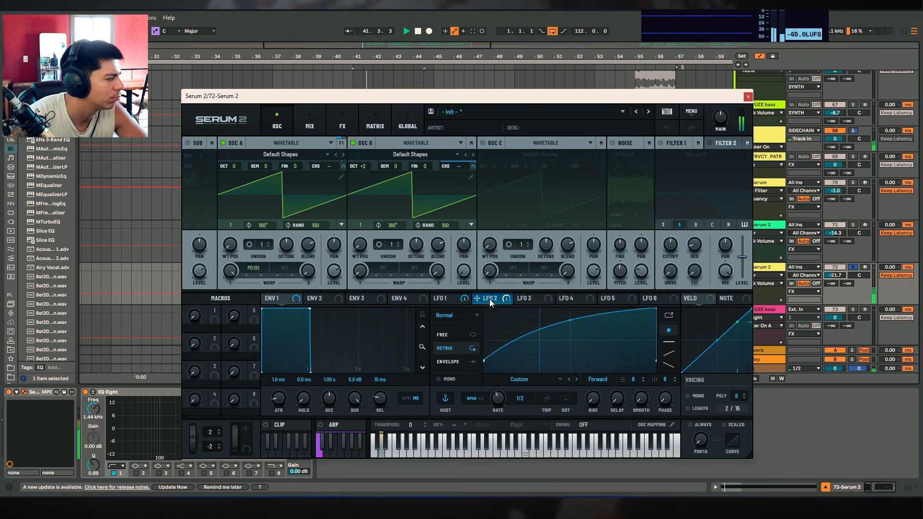
Compare playback of track 72's patch with oscillator B off and on.
click(355, 143)
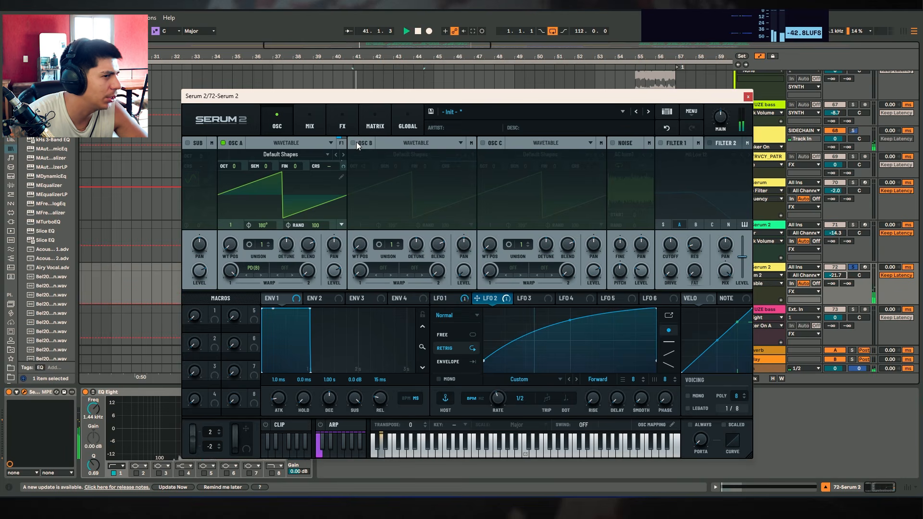
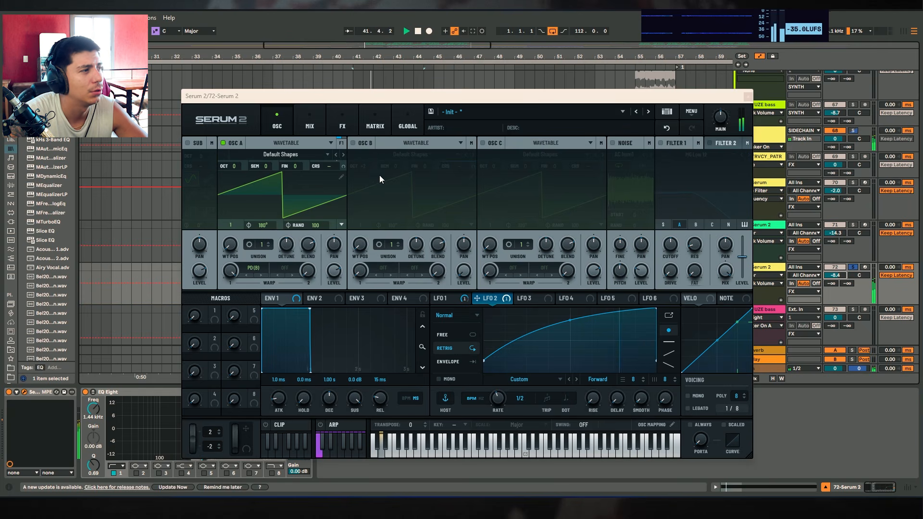
click(358, 143)
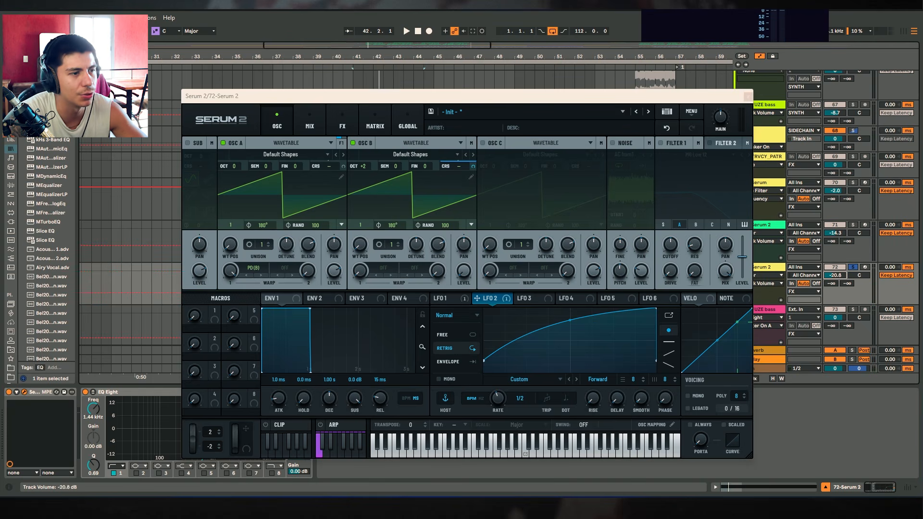
key(space)
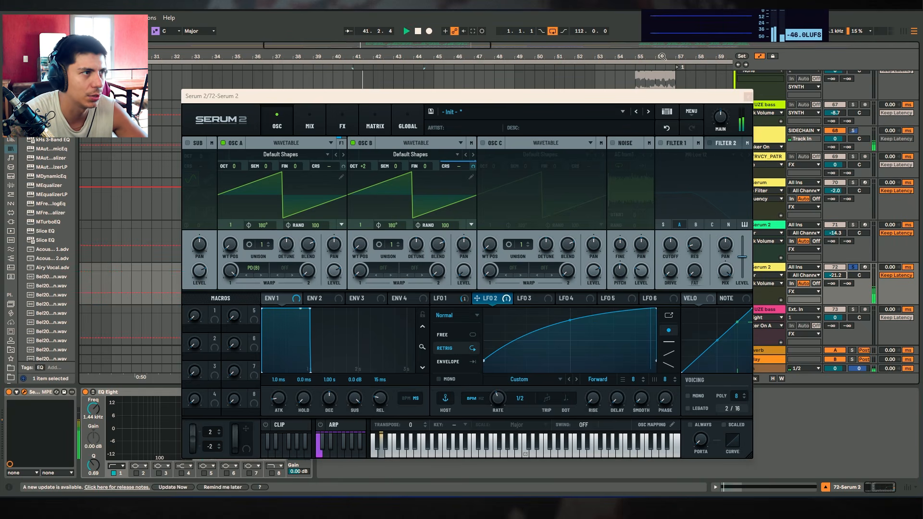
Inspect the Chorus, Compressor and Distortion on Serum 2's effects page during playback, then close the plugin.
drag(663, 56, 527, 56)
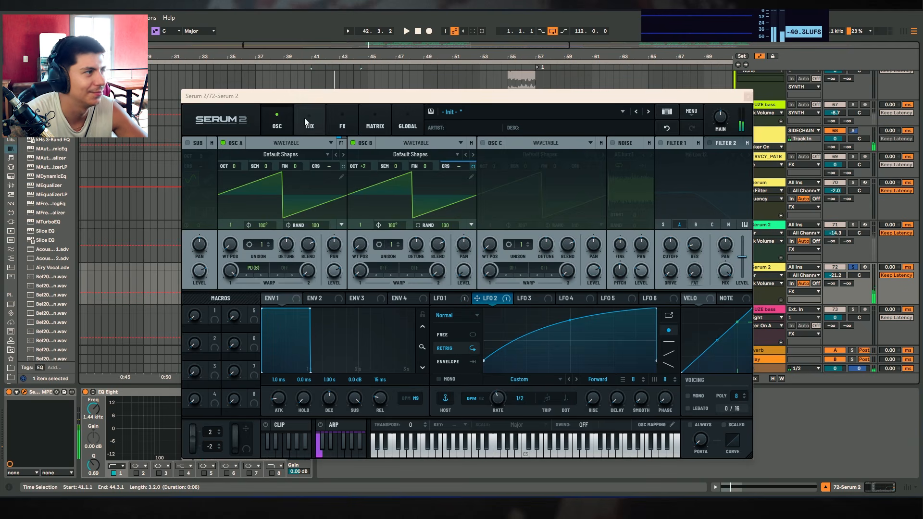
click(342, 123)
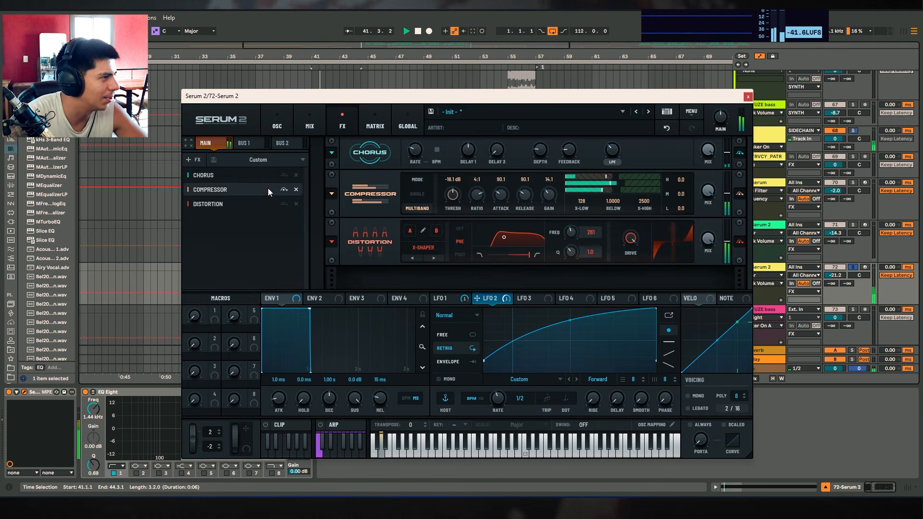
key(space)
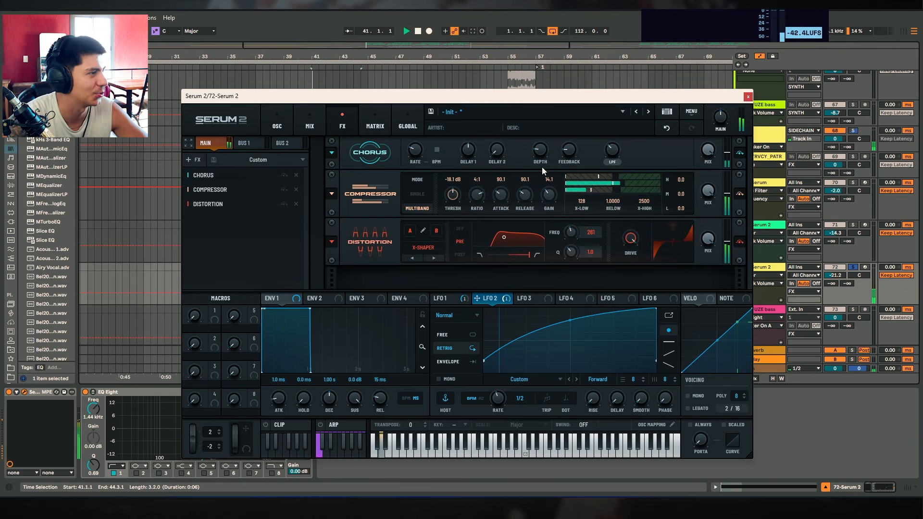
click(747, 97)
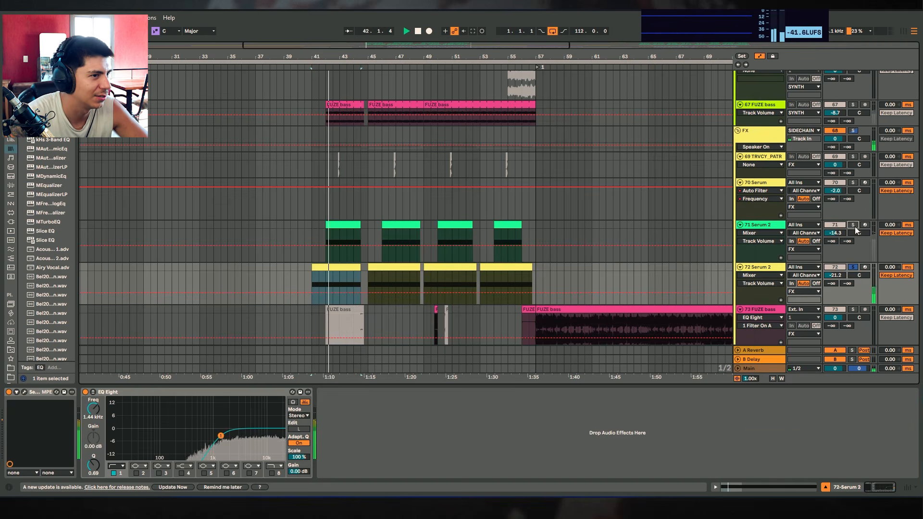
Solo track 71 with track 72, switch the solo to the FX group, and locate the FUZE bass clips starting at bar 45.
ctrl+click(852, 225)
click(852, 130)
scroll(553, 216, down, 5)
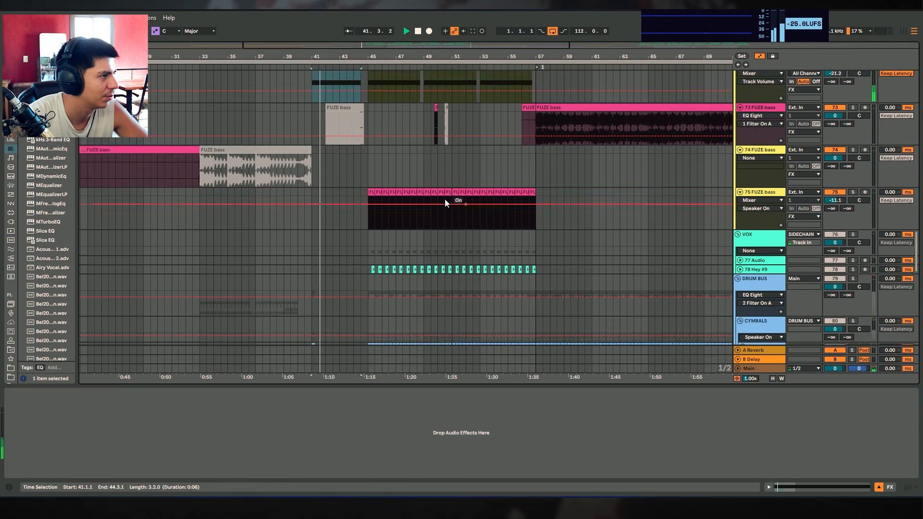
scroll(432, 187, up, 2)
scroll(323, 139, up, 5)
drag(305, 127, 675, 175)
scroll(577, 185, down, 3)
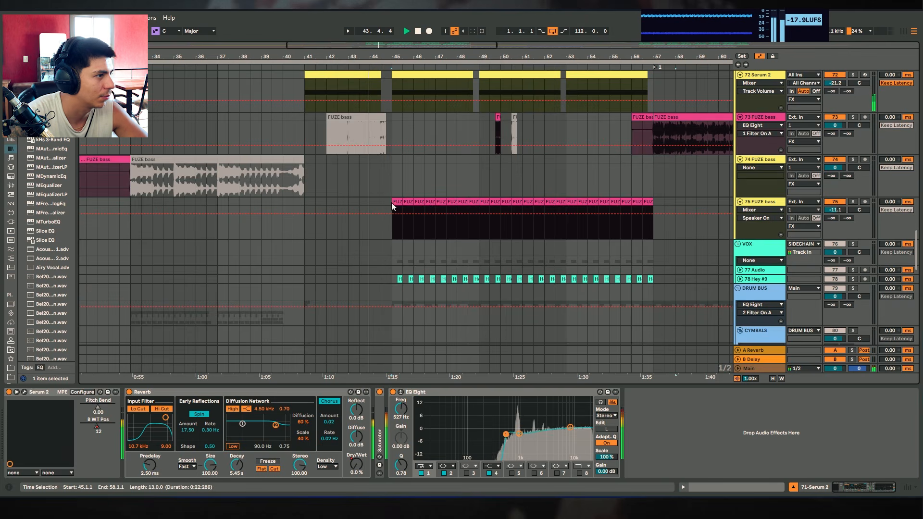
Solo track 75 FUZE bass and play its repeated clips from 45.1.1.
click(852, 201)
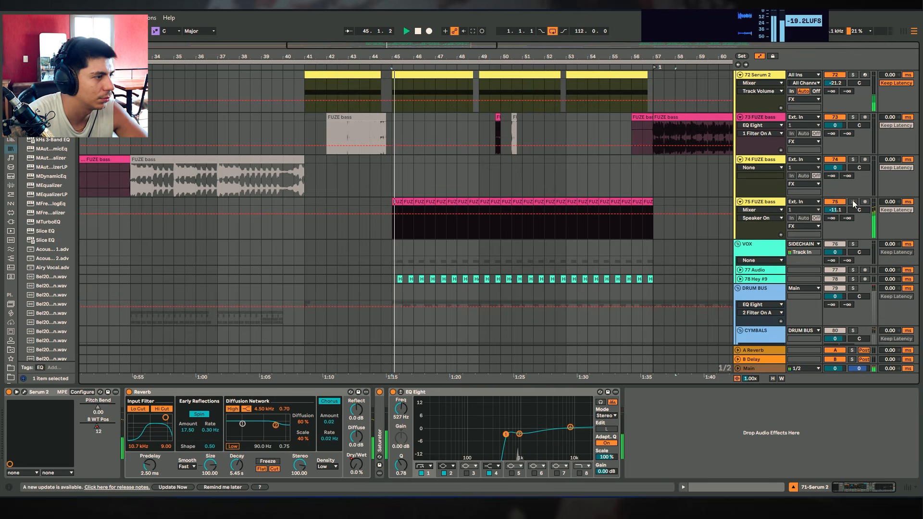
scroll(432, 224, up, 1)
key(space)
click(395, 212)
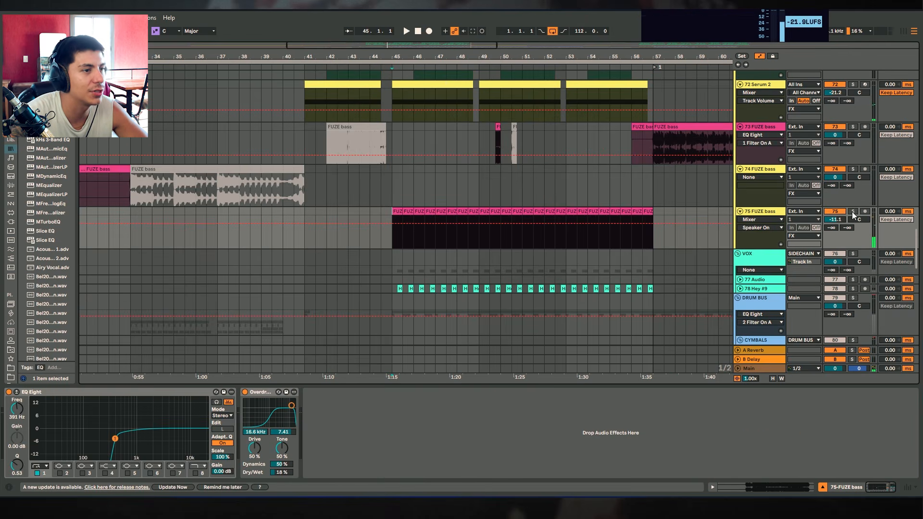
key(space)
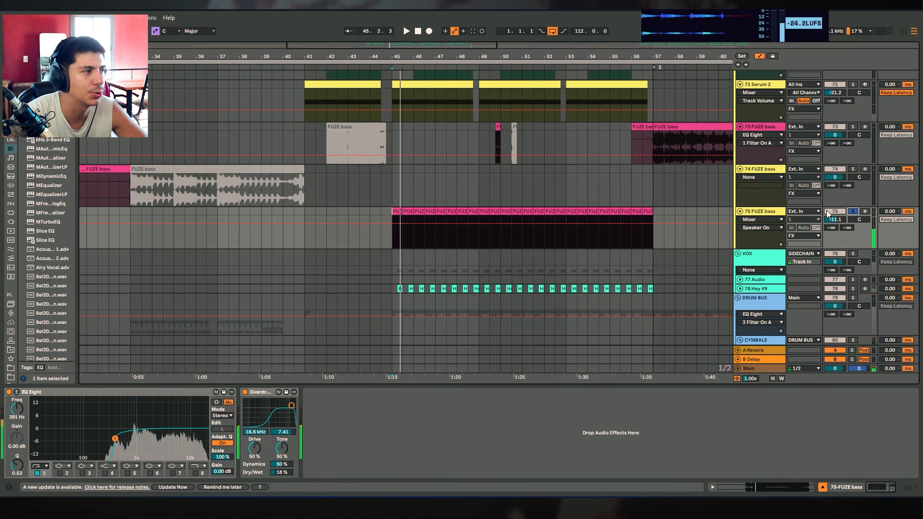
scroll(825, 192, down, 1)
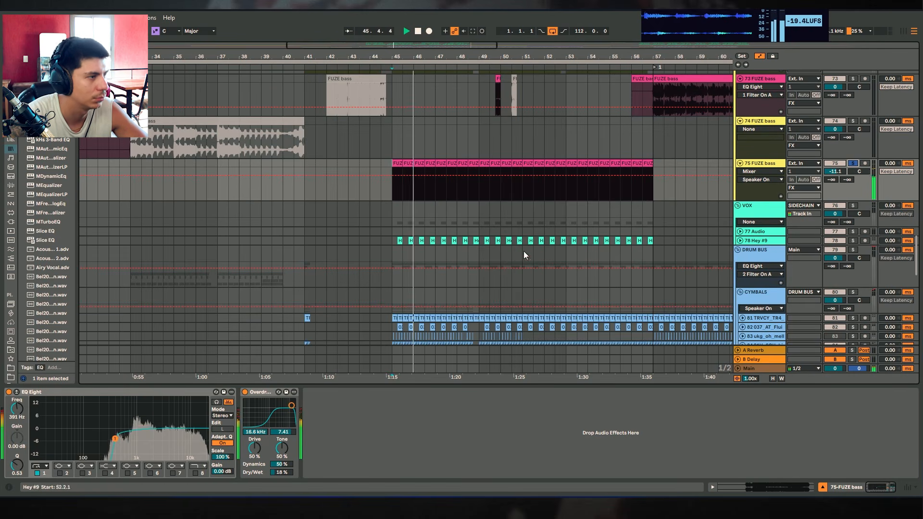
key(space)
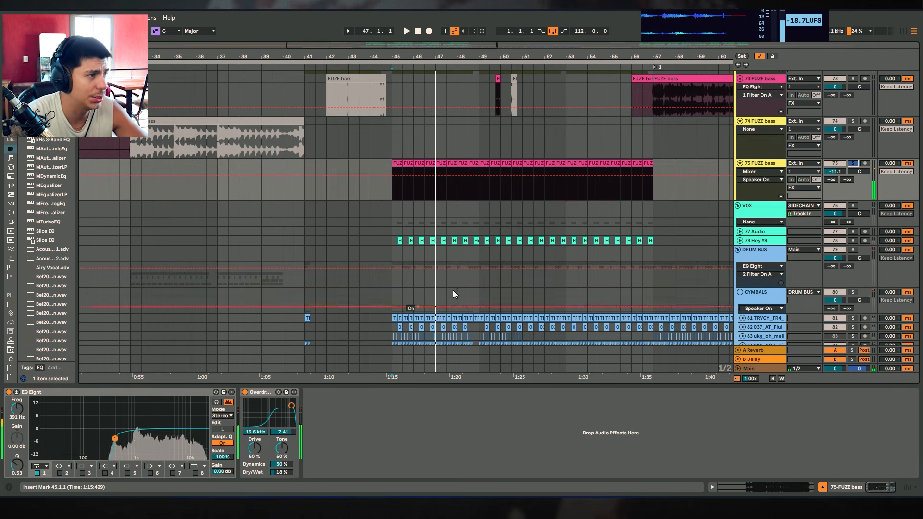
Add a second EQ Eight after the Overdrive on track 75 and set its filter 1 to 375 Hz with Q 0.66.
drag(110, 412, 10, 489)
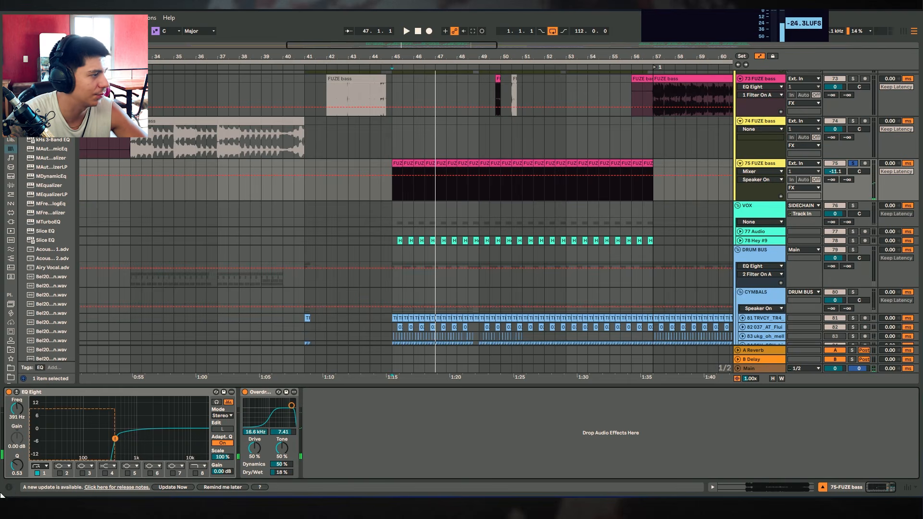
key(space)
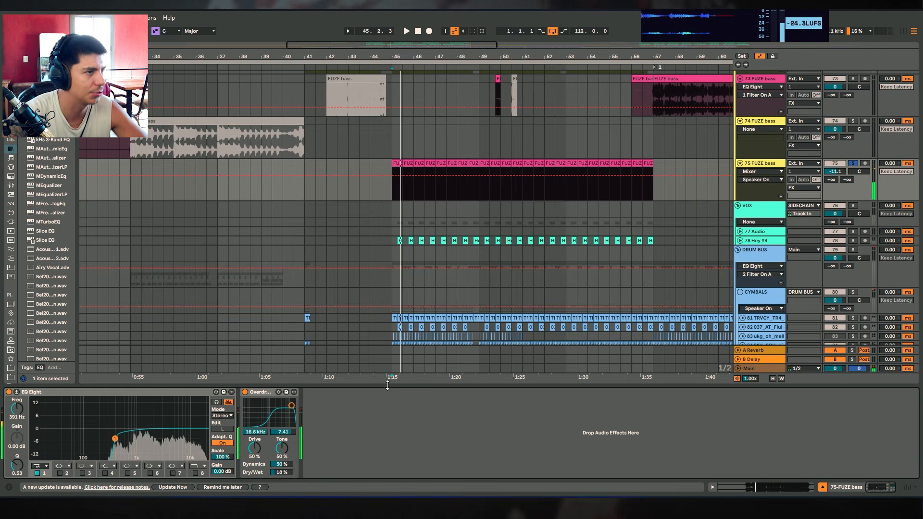
click(375, 407)
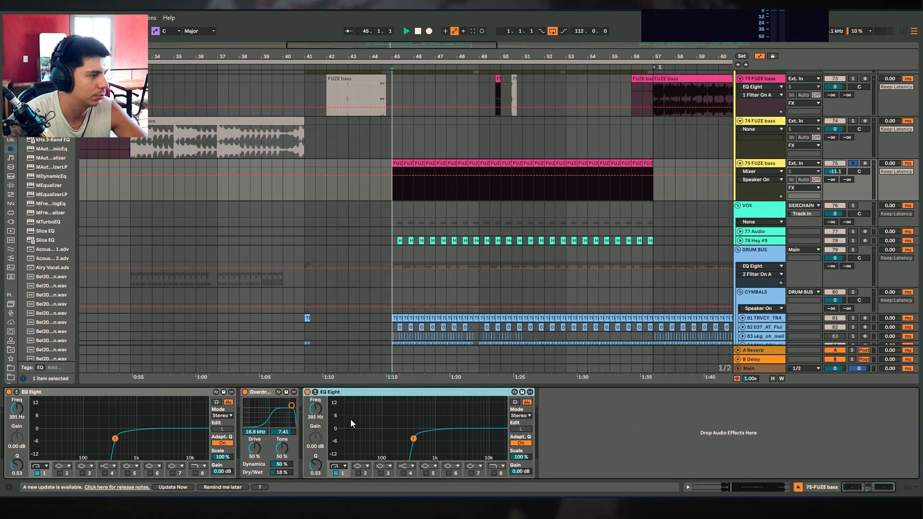
drag(345, 436, 412, 437)
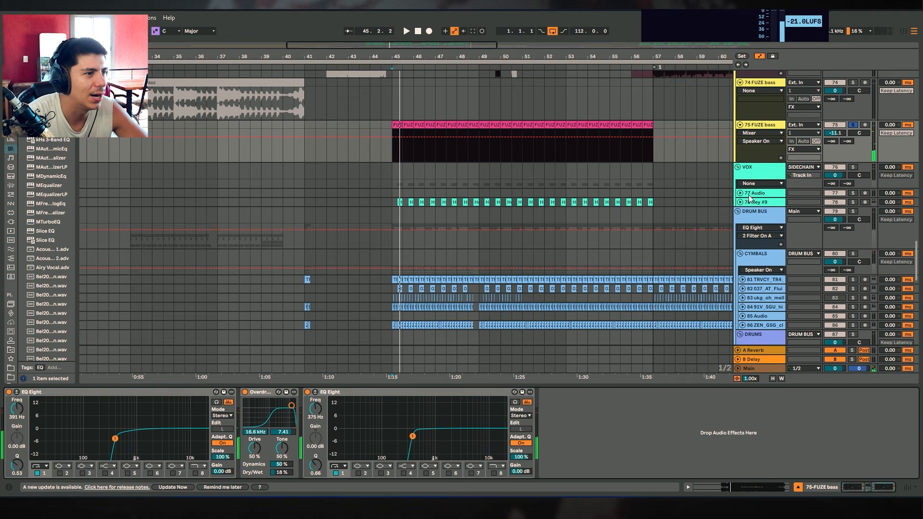
Unfold and solo track 78 Hey #9, play it from 45.2.1, and open its first clip's sample view.
click(741, 202)
click(853, 203)
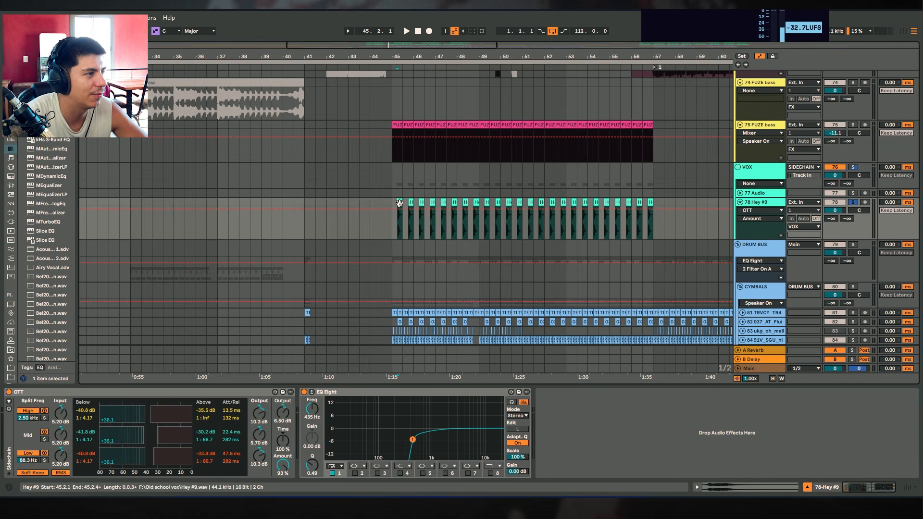
key(space)
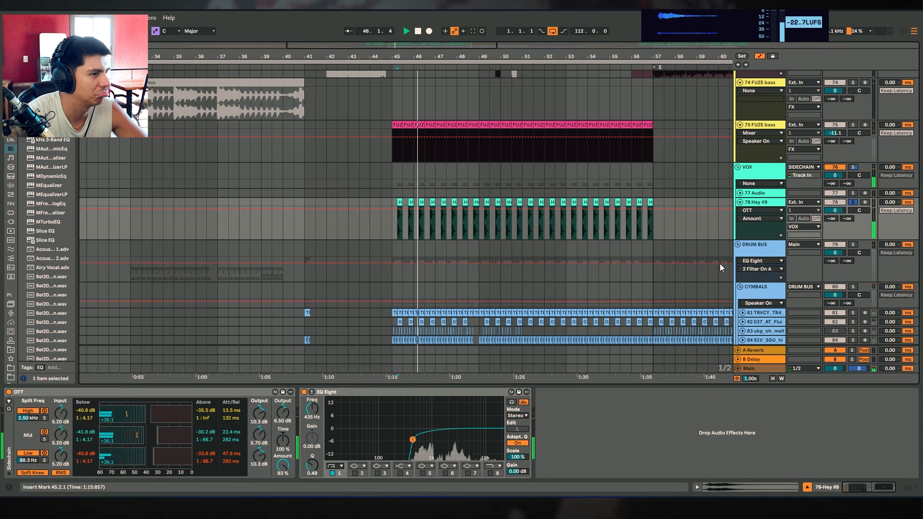
double_click(399, 202)
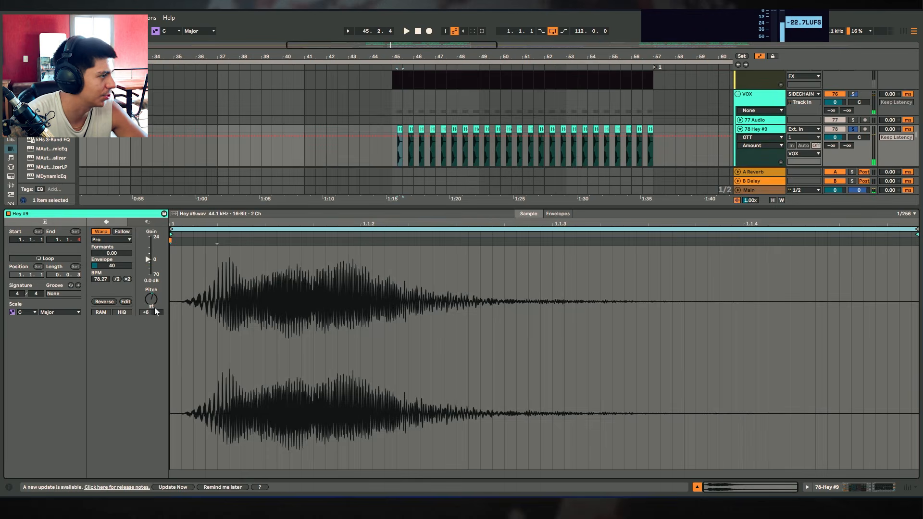
Show the device chain of track 78 Hey #9 and play it soloed through its OTT and EQ Eight.
key(space)
click(846, 485)
key(space)
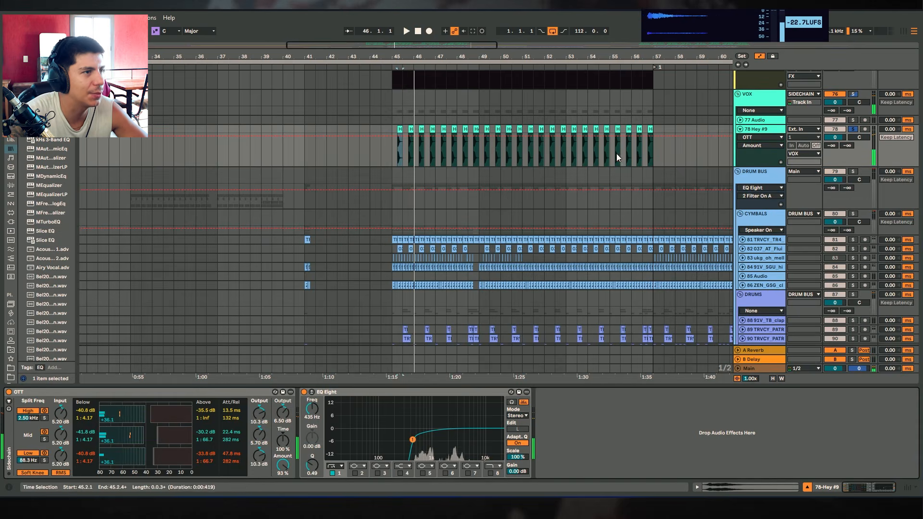
Select all the Hey #9 clips from 45.1.1, take track 78 out of solo, and play them in the full mix.
drag(663, 121, 388, 132)
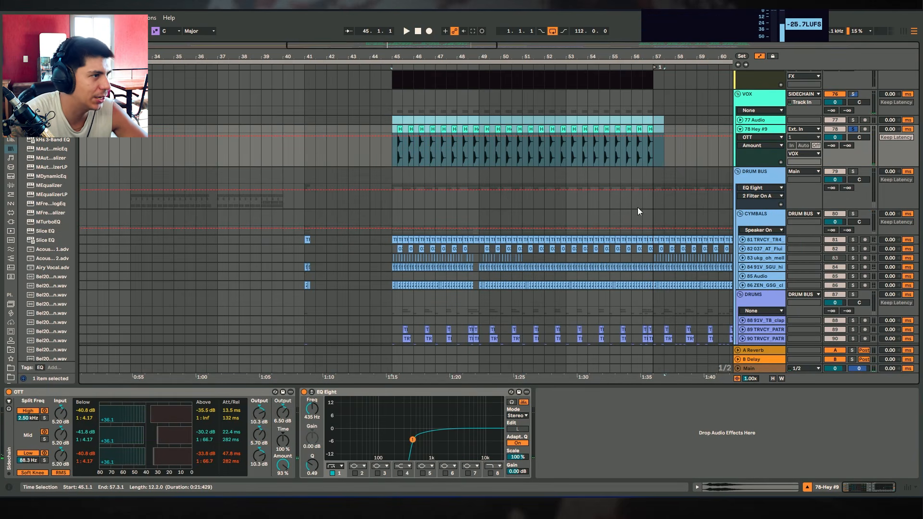
click(853, 129)
key(space)
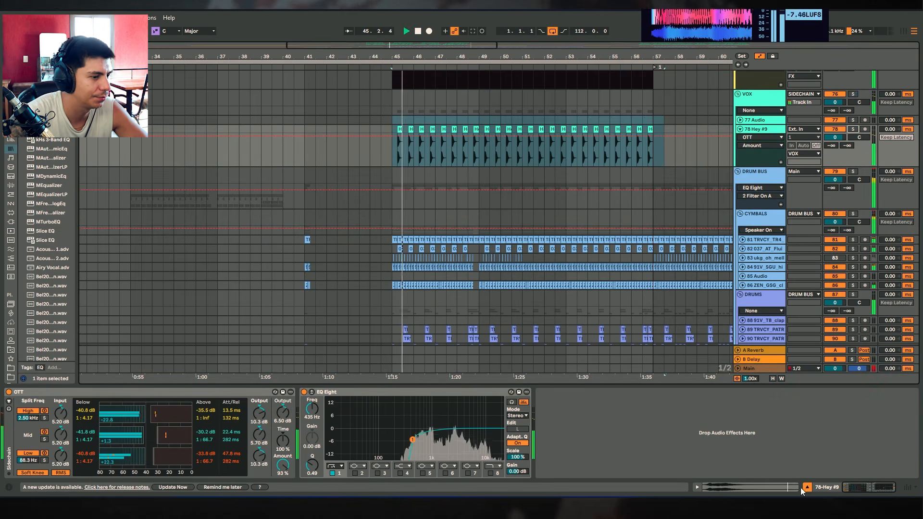
Try transposing all selected Hey #9 clips up to +22 st during playback.
click(764, 486)
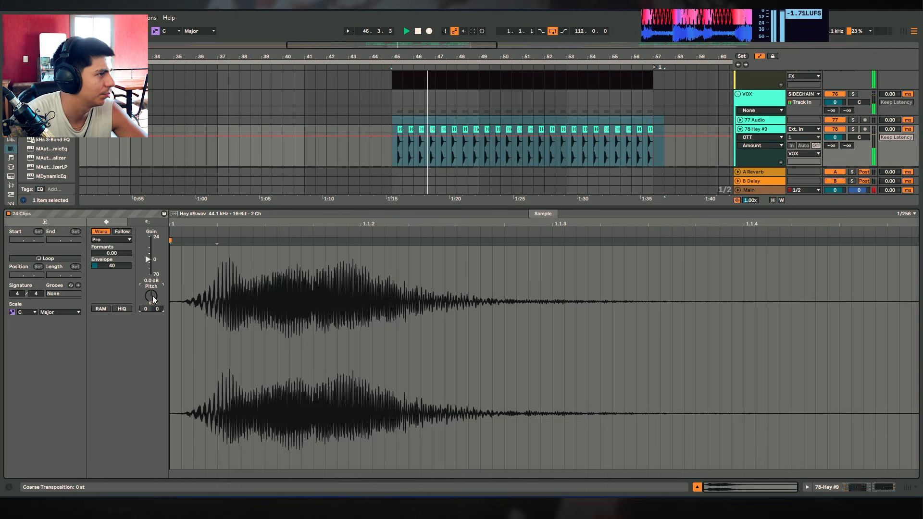
drag(153, 298, 153, 245)
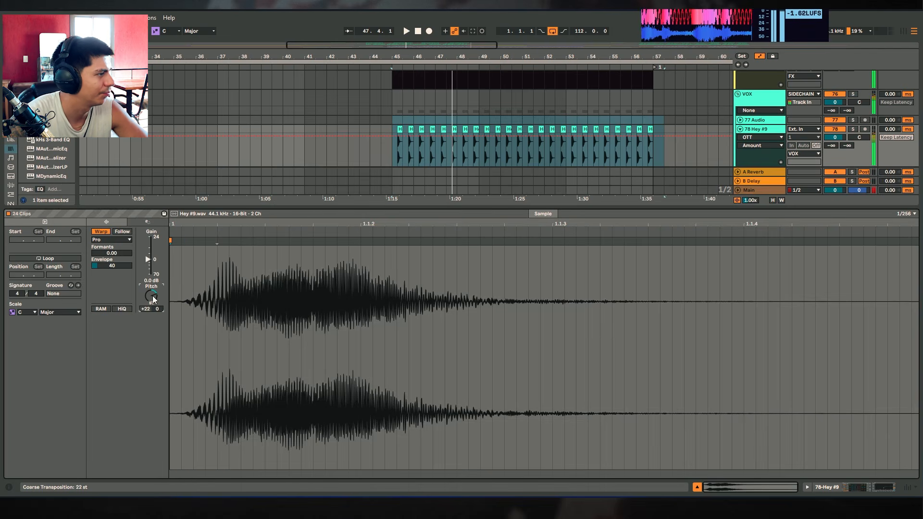
key(ctrl+alt+l)
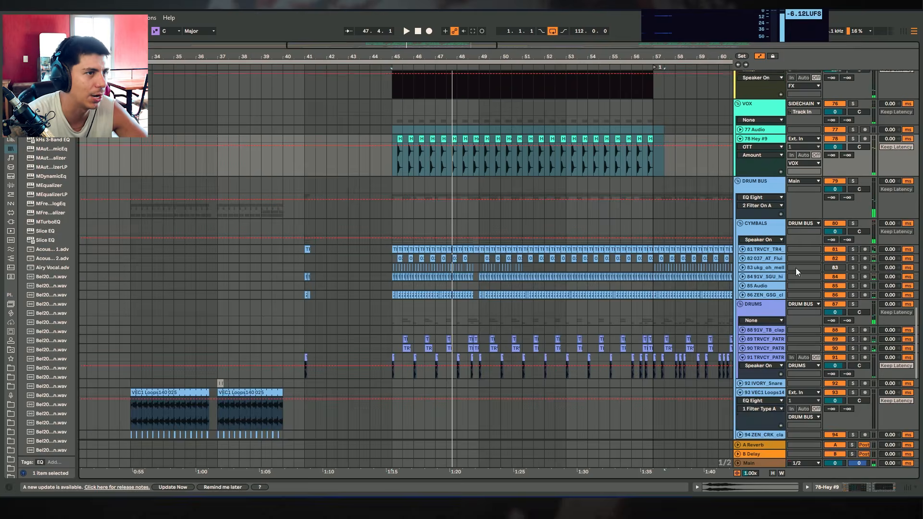
Play the full mix from 45.1.1 with the device chain of track 78 Hey #9 shown.
scroll(788, 259, up, 3)
key(space)
click(538, 187)
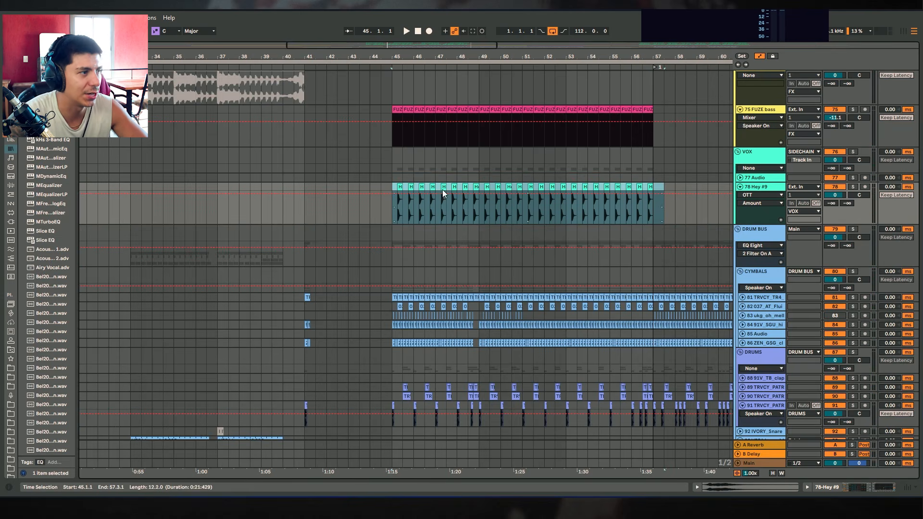
key(ctrl+alt+l)
key(space)
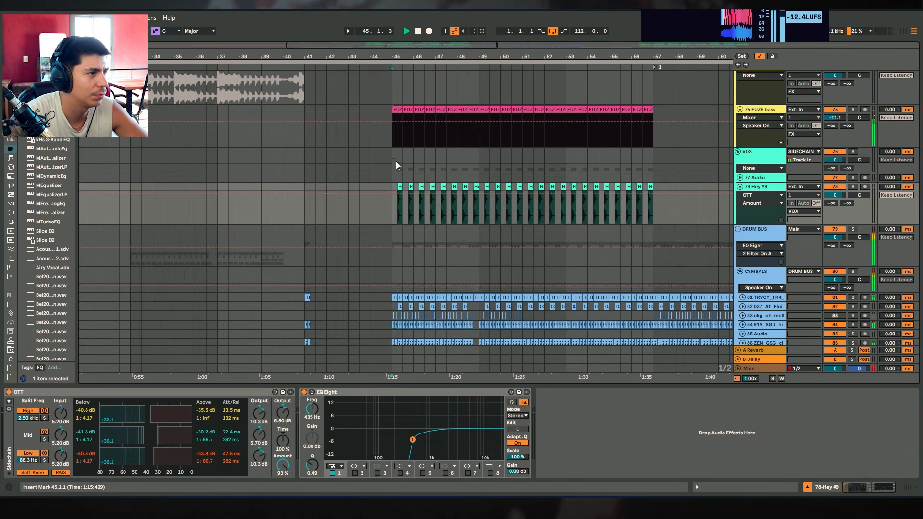
scroll(727, 220, up, 1)
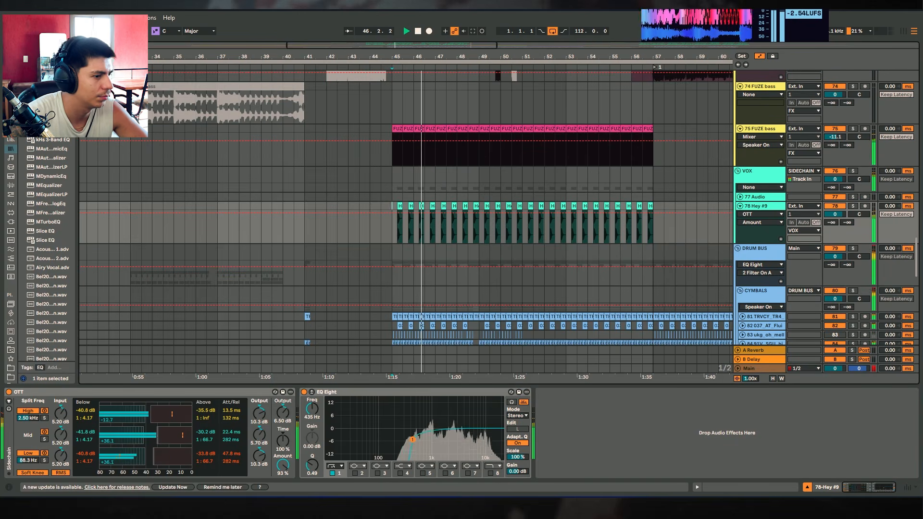
Show the clip view at a reduced height and select track 78 from 42.1.1 to 57.1.1 to inspect the Hey #9 clip settings.
key(shift+Tab)
drag(571, 207, 527, 383)
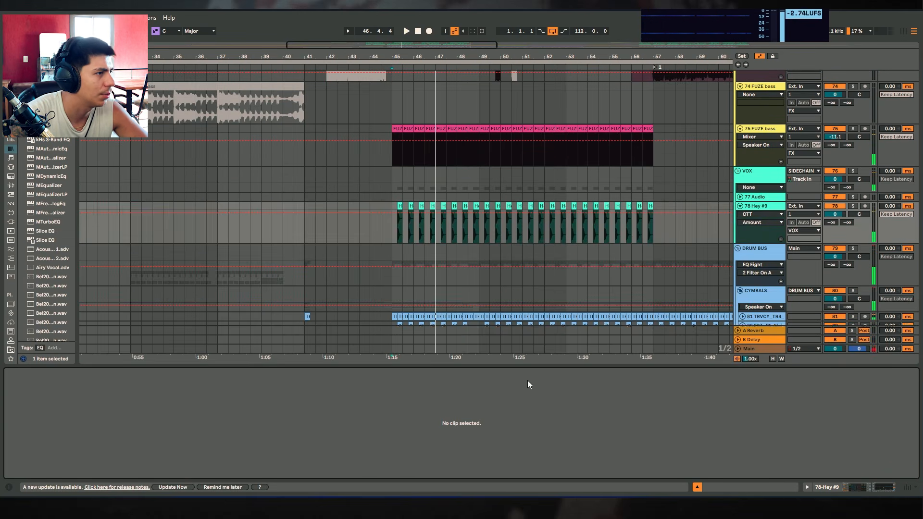
drag(657, 206, 332, 223)
scroll(594, 161, down, 3)
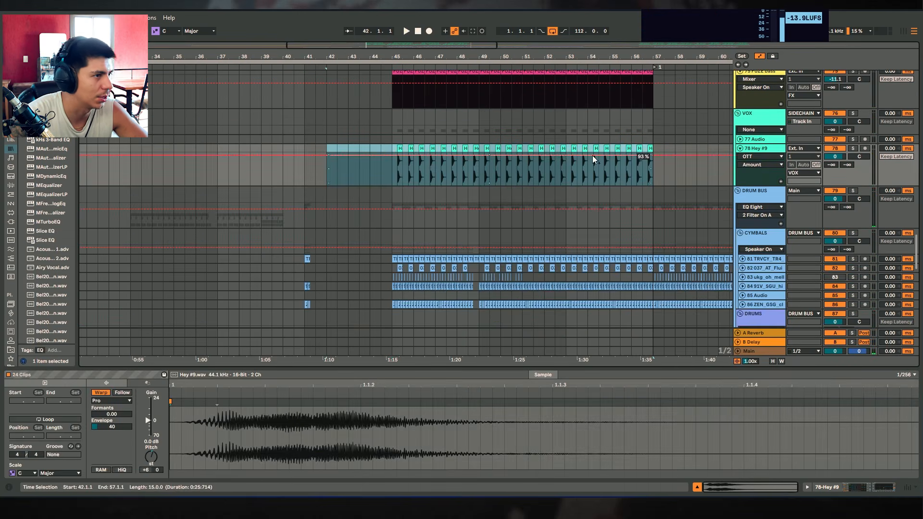
Place the insert marker at 45.1.1 on the CYMBALS group and hide the clip view to show more of the drum tracks.
scroll(295, 208, down, 3)
mouse_move(390, 55)
mouse_down()
mouse_move(295, 57)
mouse_move(432, 157)
mouse_up()
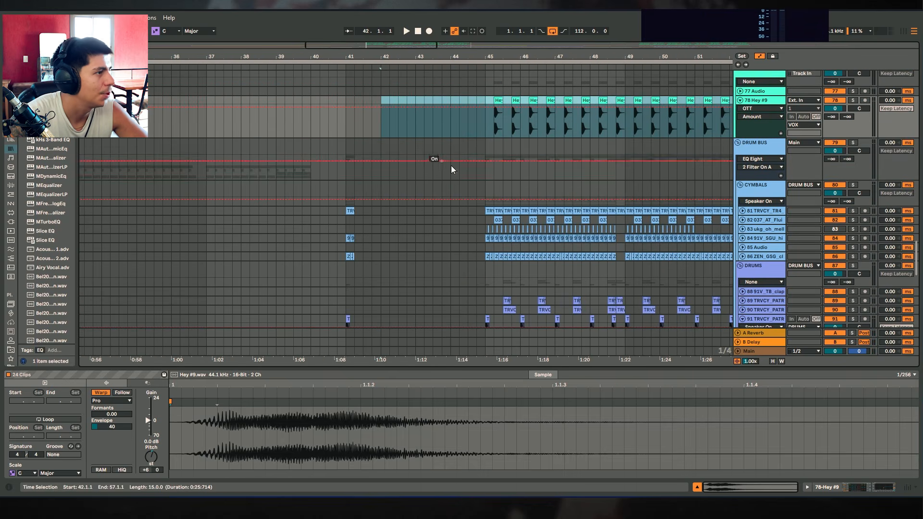
click(486, 186)
scroll(788, 133, down, 3)
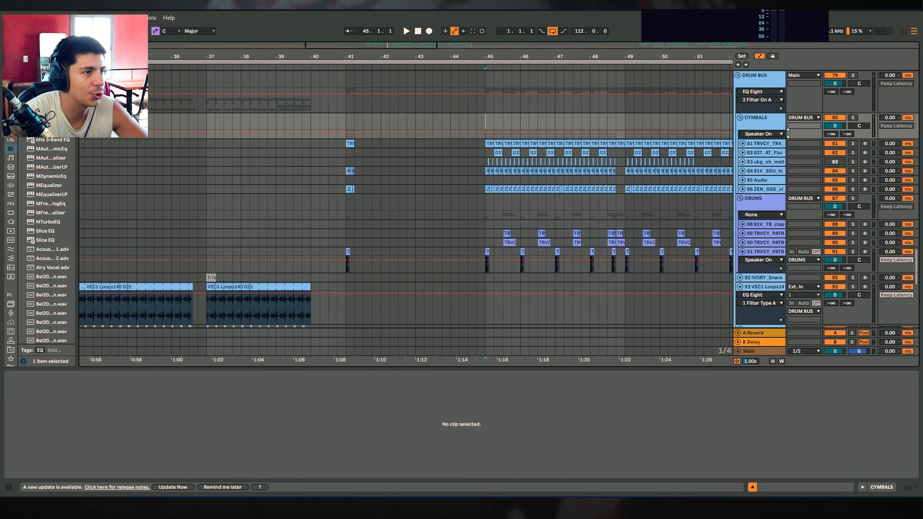
click(752, 487)
drag(592, 58, 594, 144)
scroll(739, 211, up, 1)
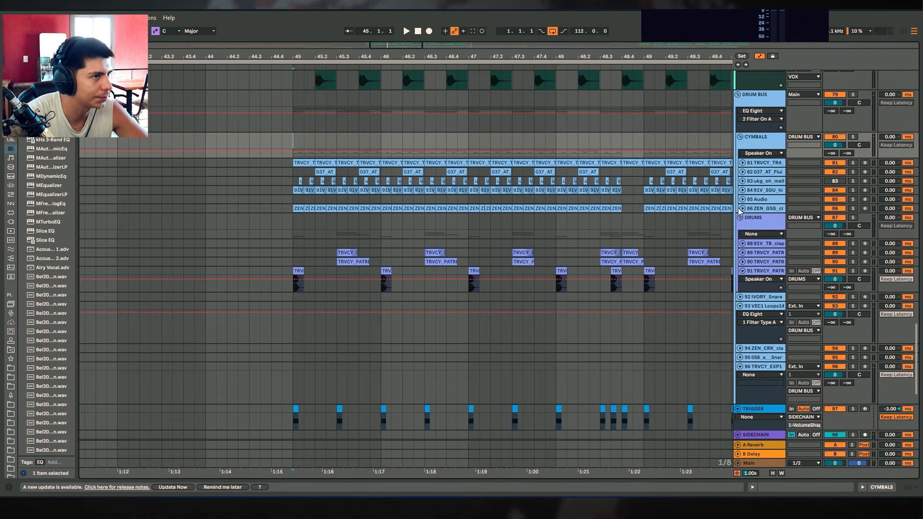
Solo the DRUM BUS group and locate the first kick clip on track 91 and the snare clips starting at 45.3.1.
click(852, 94)
key(plus)
key(plus)
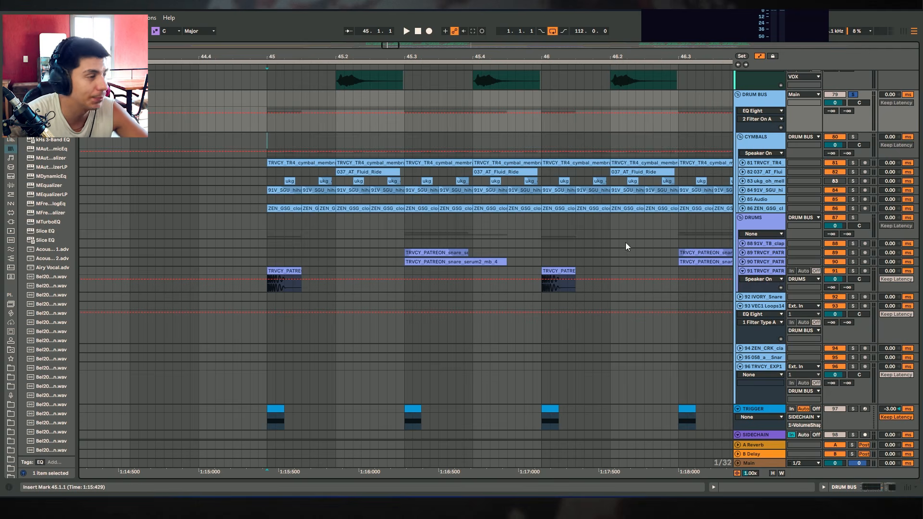
shift+click(312, 273)
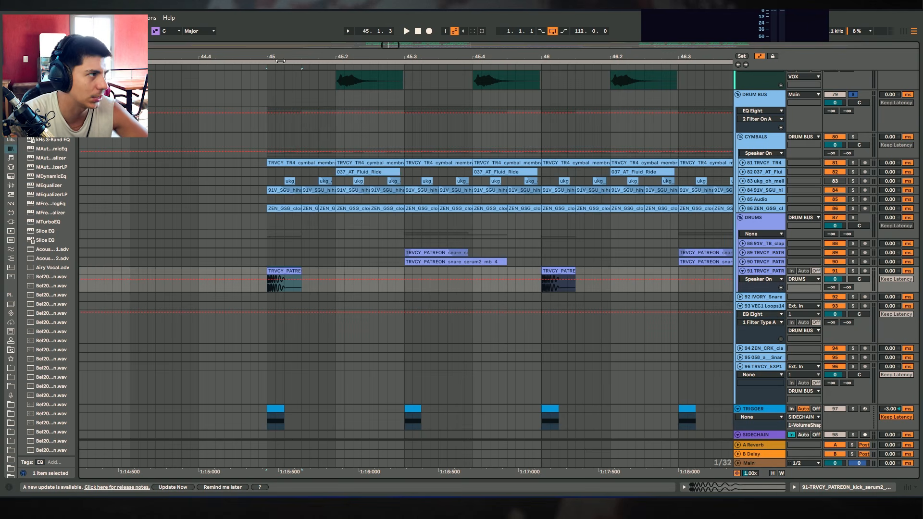
mouse_move(281, 57)
mouse_down()
mouse_move(305, 70)
mouse_move(372, 28)
mouse_move(389, 59)
mouse_up()
click(287, 138)
scroll(368, 227, down, 2)
click(352, 213)
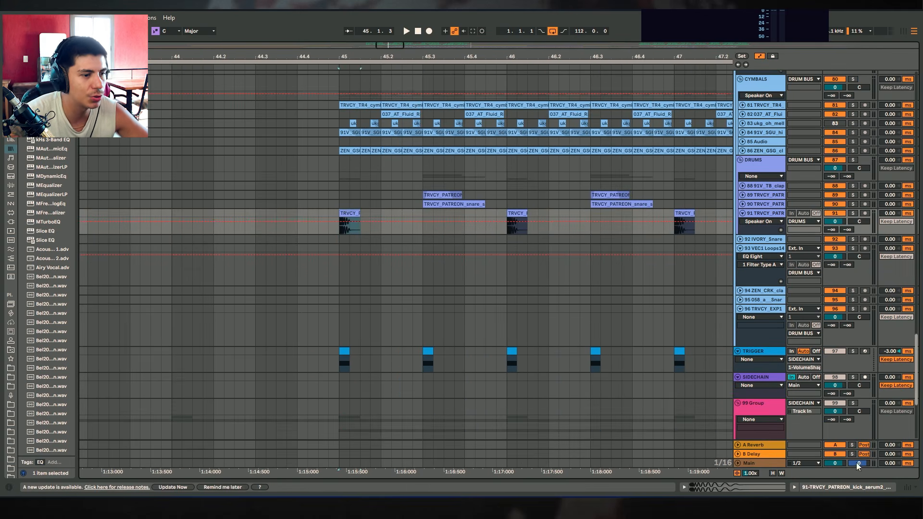
click(340, 203)
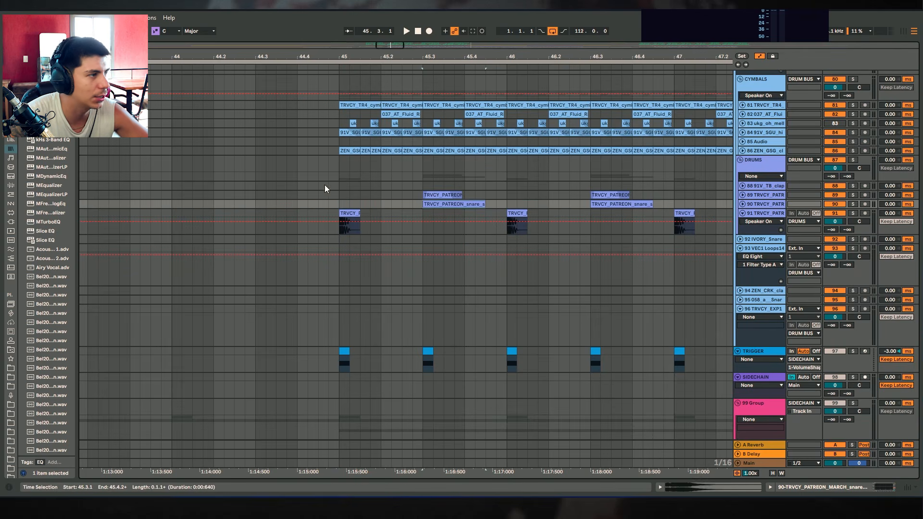
Solo the DRUMS group, play it from 45.1.1, and unfold snare tracks 89 and 90.
click(853, 159)
key(space)
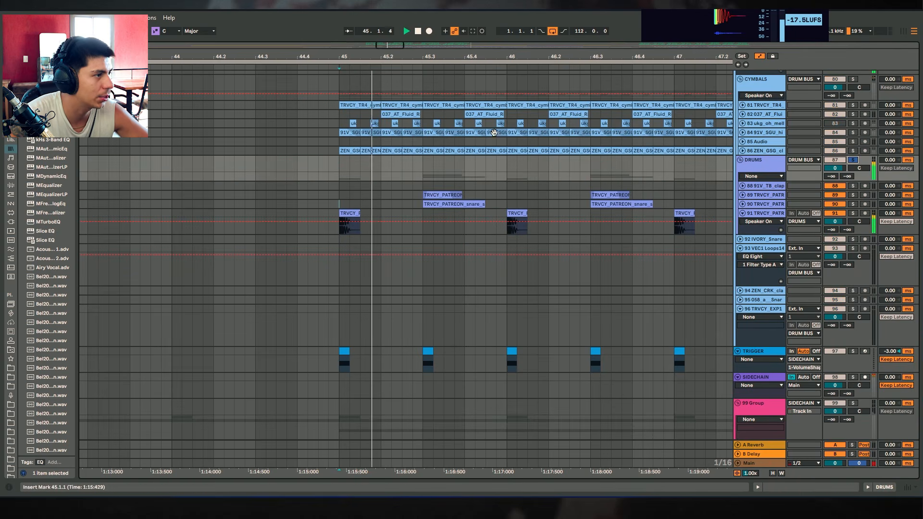
key(space)
click(742, 206)
click(742, 198)
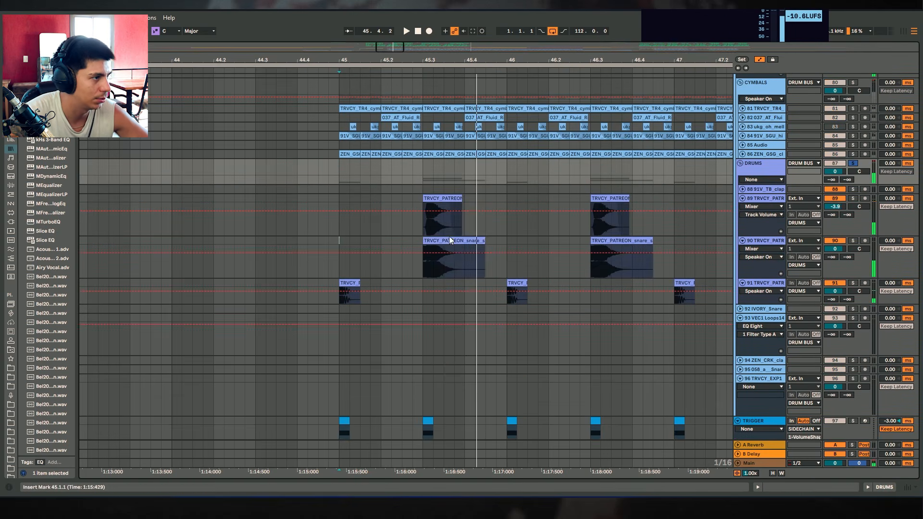
Solo snare track 90, play its clip from 45.3.1, and show its EQ Eight during playback.
click(450, 240)
key(space)
key(space)
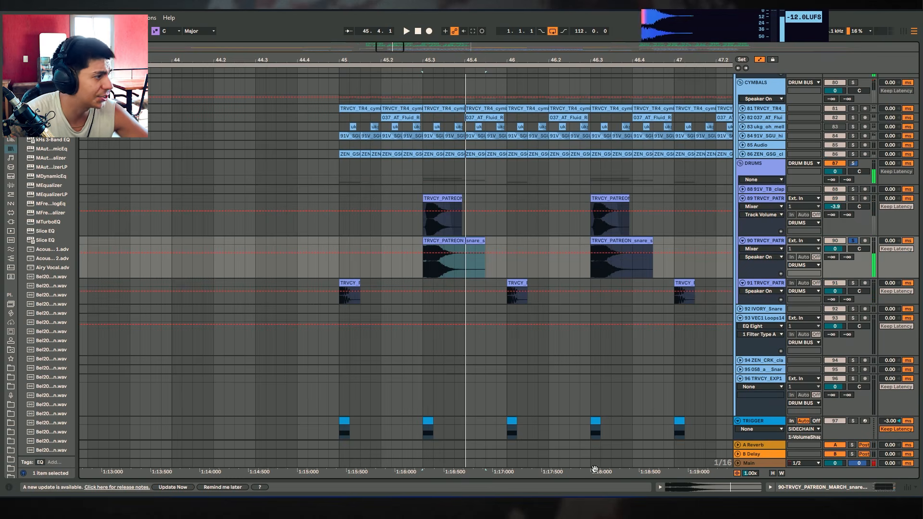
click(892, 487)
key(space)
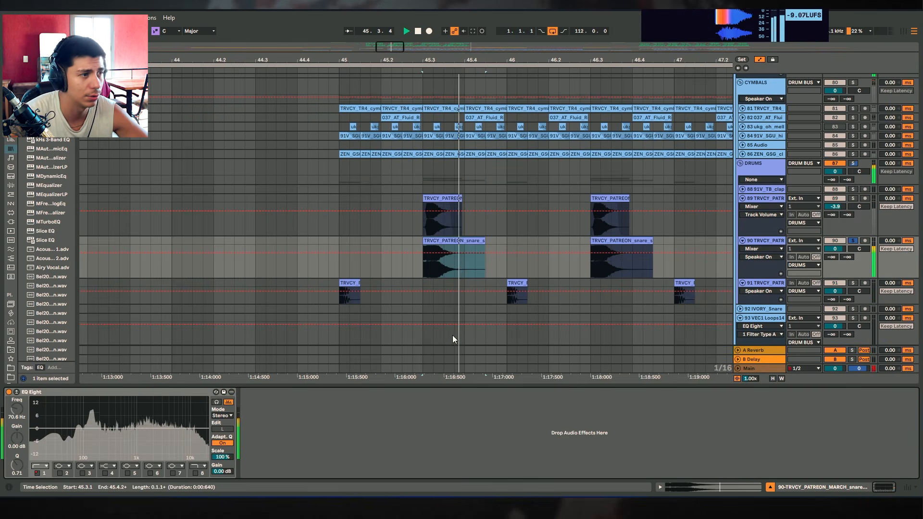
Compare snare tracks 89 and 90 by toggling their solos during playback and inspecting their device chains.
click(851, 198)
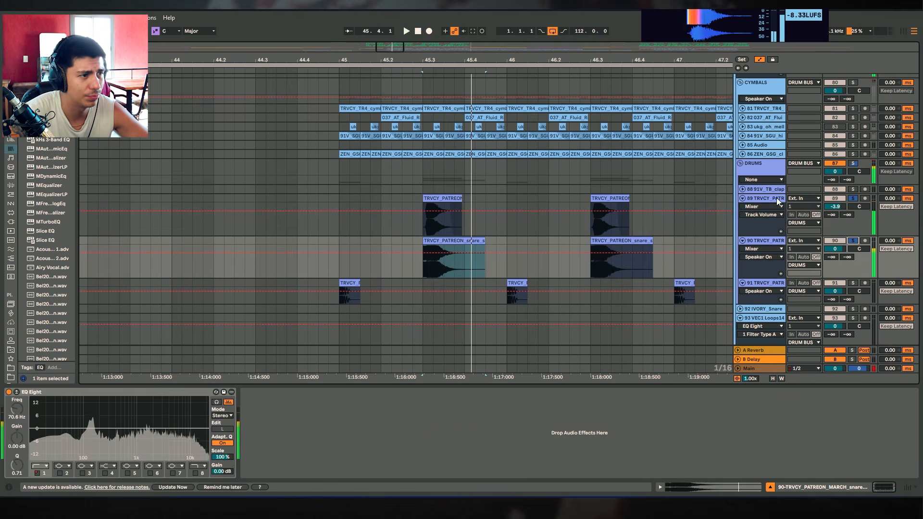
click(777, 198)
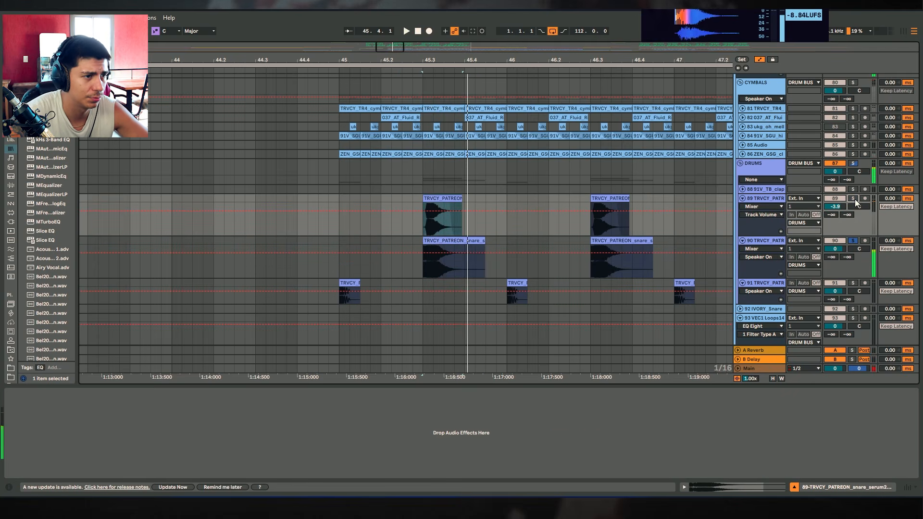
click(853, 240)
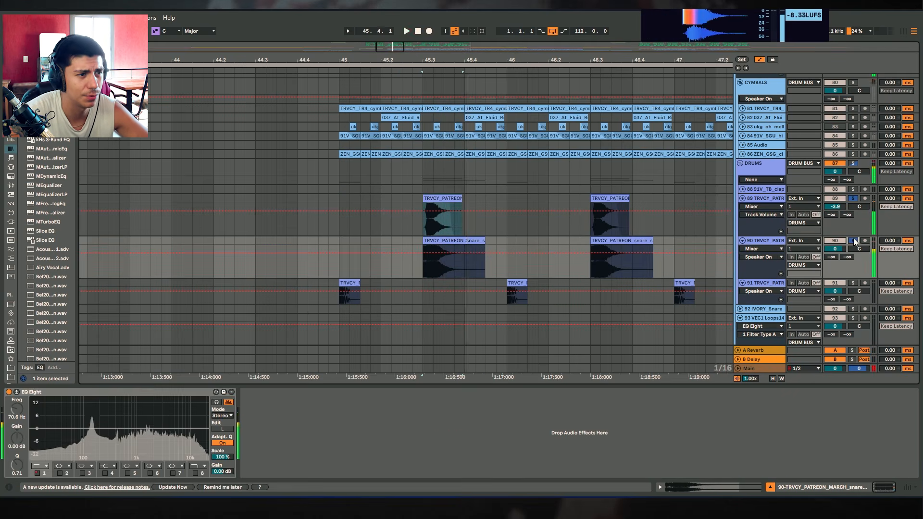
key(space)
click(770, 241)
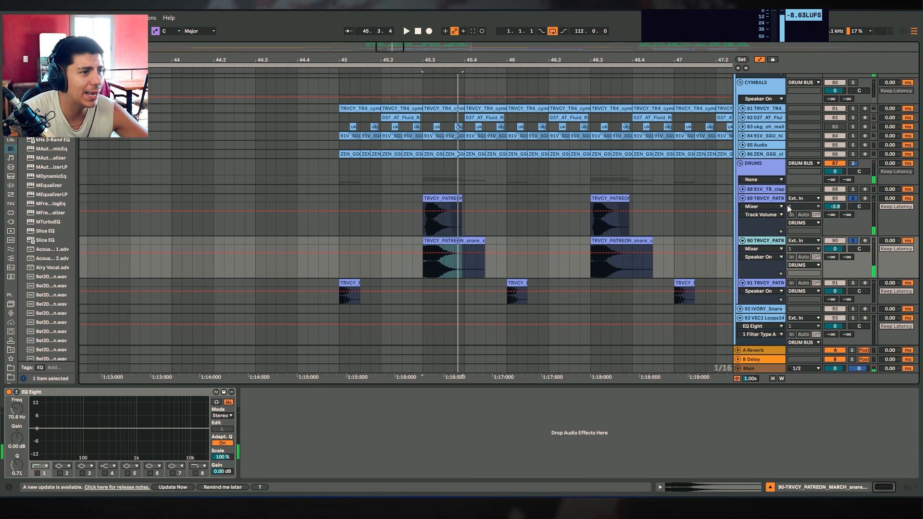
click(769, 164)
click(769, 239)
click(253, 422)
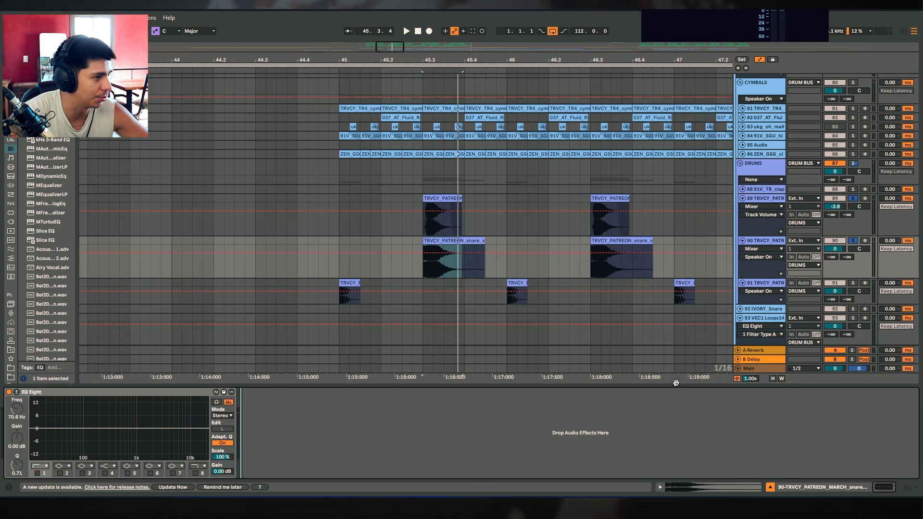
Switch the solo to kick track 91 and play its first clip from 45.1.1.
click(764, 282)
scroll(533, 264, down, 2)
key(space)
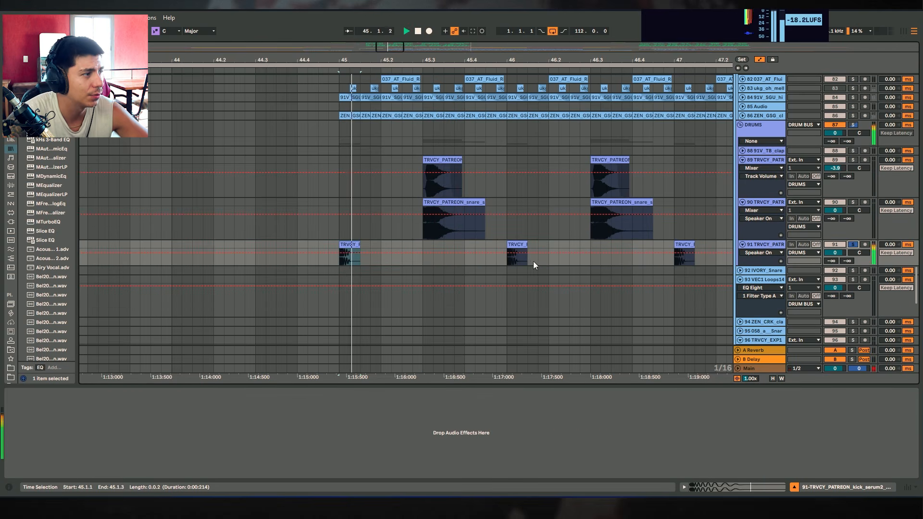
key(space)
Return the solo to snare track 90 and replay its clip from 45.3.1.
click(853, 202)
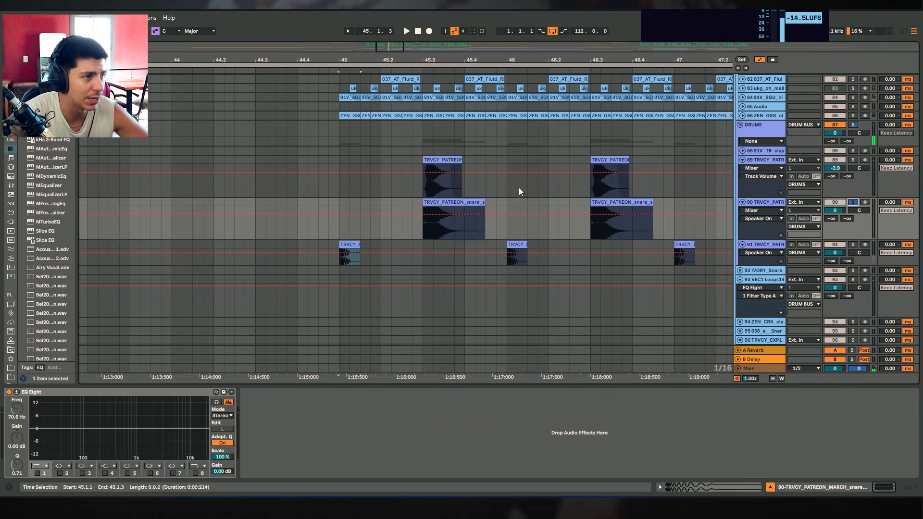
click(436, 202)
key(space)
key(space)
Switch the solo back to the DRUMS group and examine the kick at 45.1.1 and the layered snare clips at 45.3.1 up close.
click(853, 126)
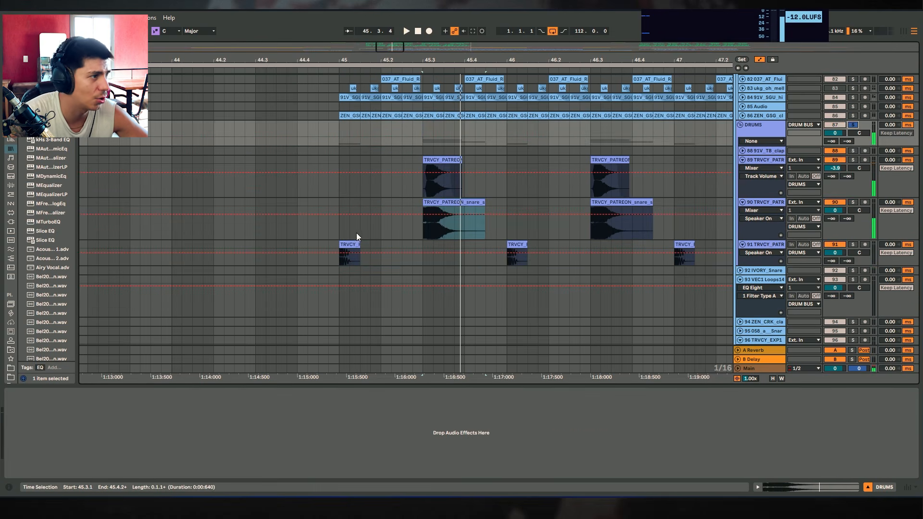
drag(354, 58, 399, 129)
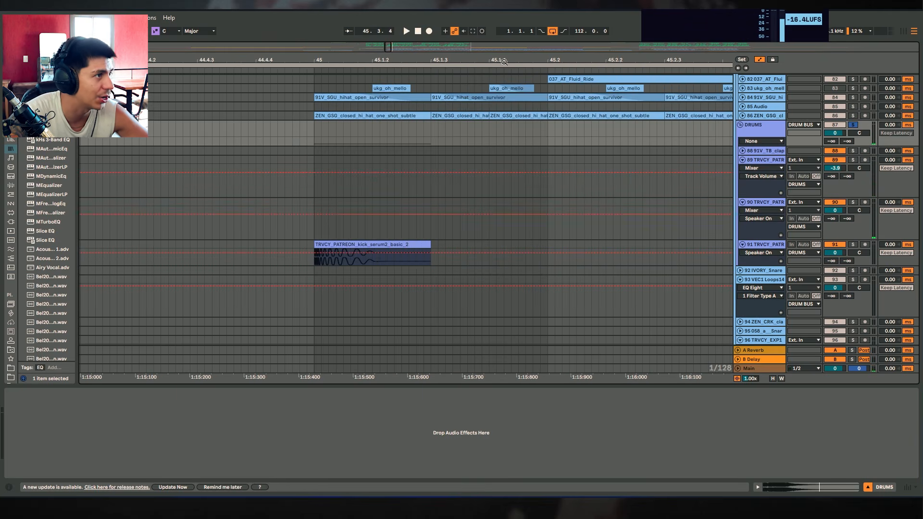
drag(509, 59, 227, 52)
drag(550, 52, 486, 39)
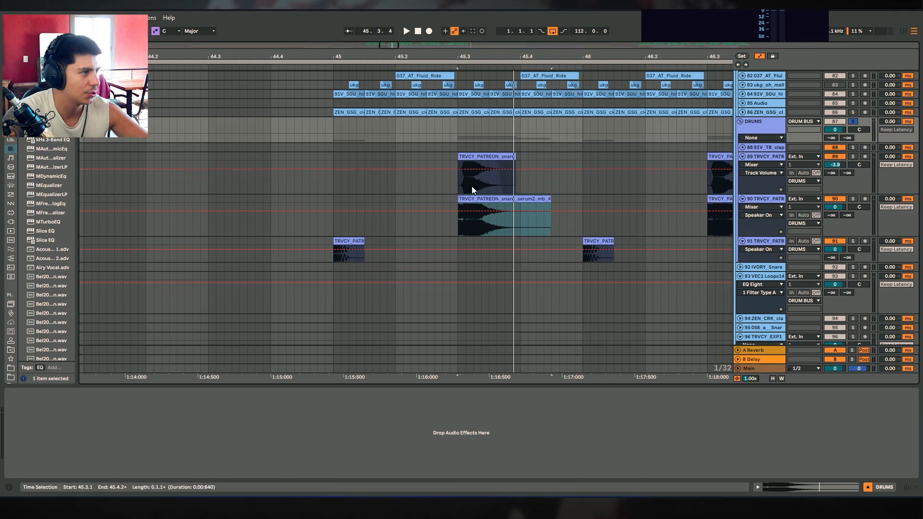
click(465, 200)
scroll(646, 227, up, 3)
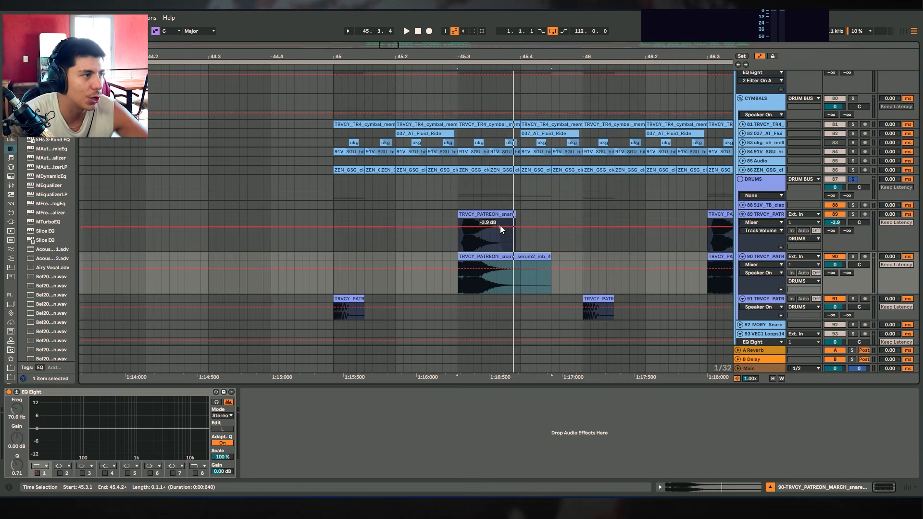
scroll(499, 226, down, 1)
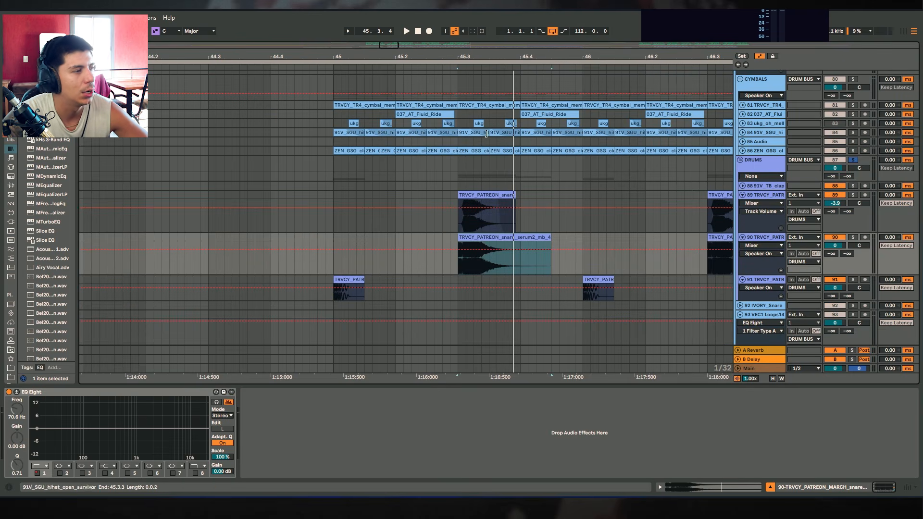
scroll(753, 225, up, 3)
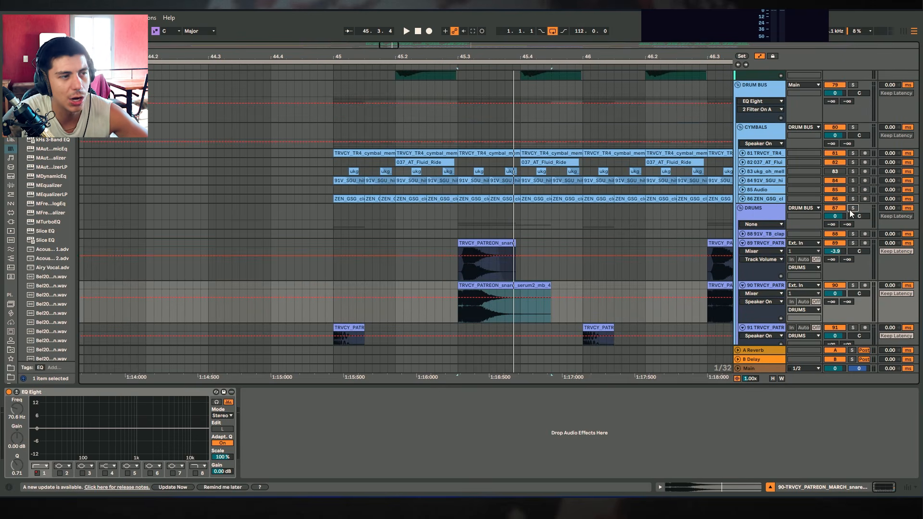
Select the soloed DRUMS group and play the kick and snare pattern from 45.1.1 to past bar 46.
scroll(740, 207, down, 5)
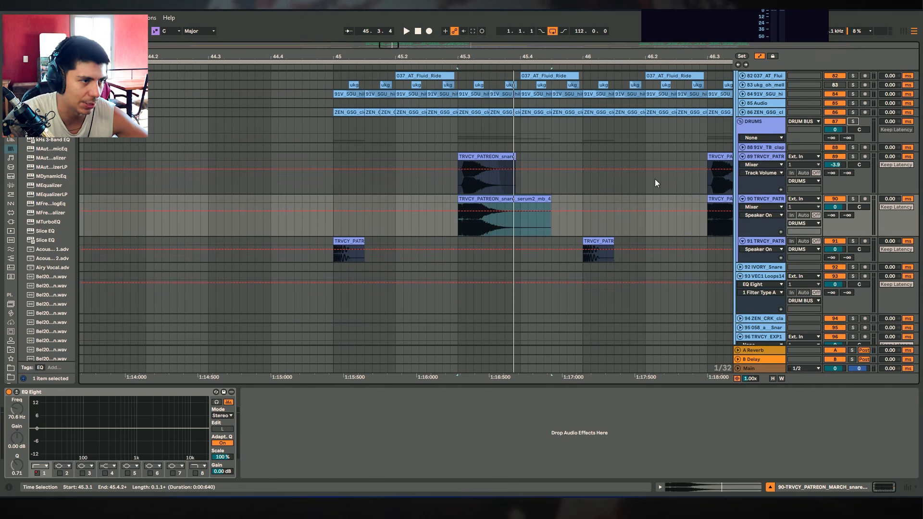
scroll(704, 243, down, 2)
scroll(695, 249, up, 4)
scroll(697, 248, up, 3)
click(760, 212)
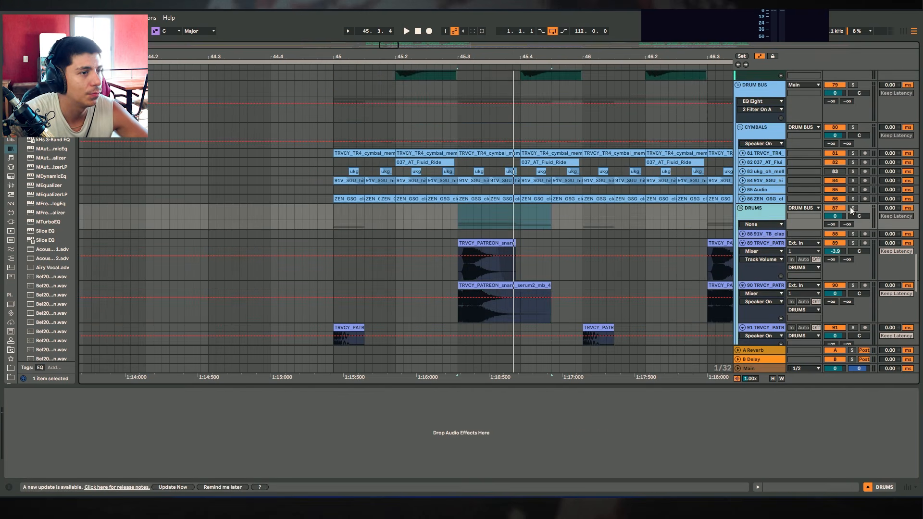
click(335, 226)
key(space)
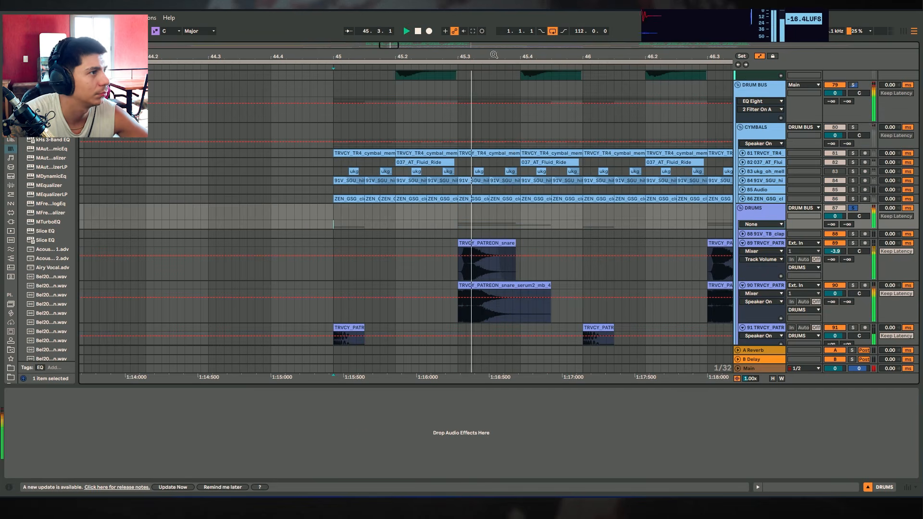
key(minus)
key(minus)
key(plus)
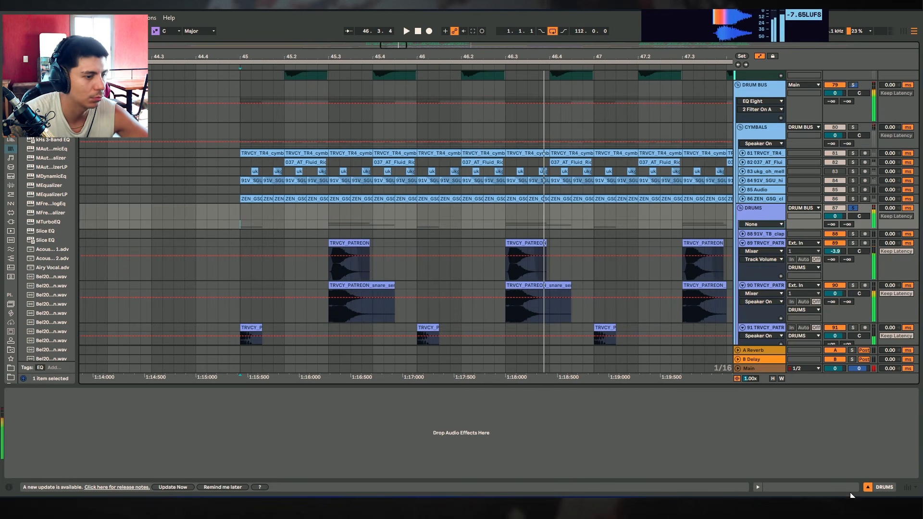
key(space)
Hide the device view, solo the CYMBALS group, then unfold and solo track 81 and play its cymbal membrane clips from 45.1.1.
click(867, 487)
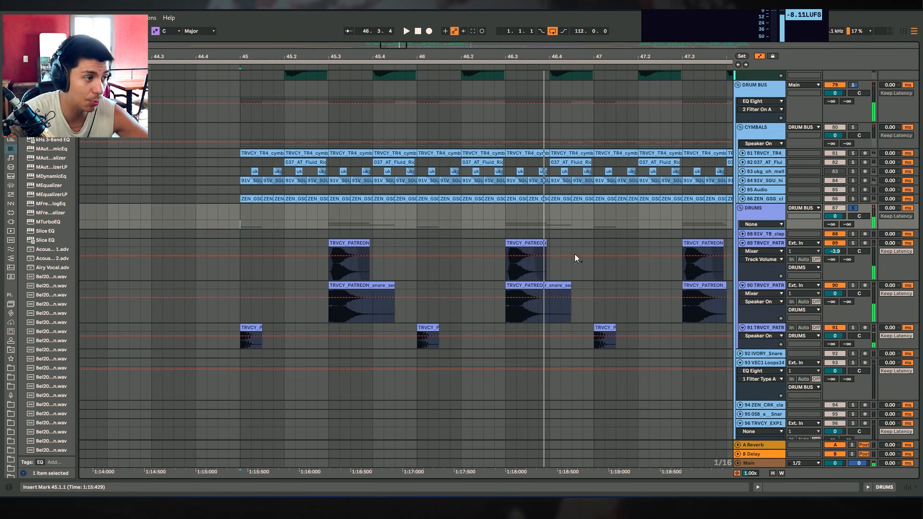
click(852, 127)
click(751, 131)
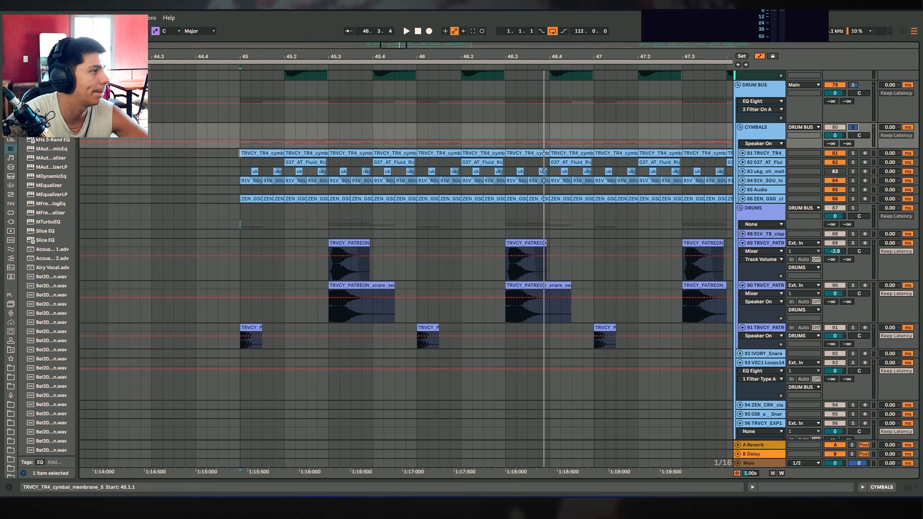
click(742, 153)
click(852, 154)
key(space)
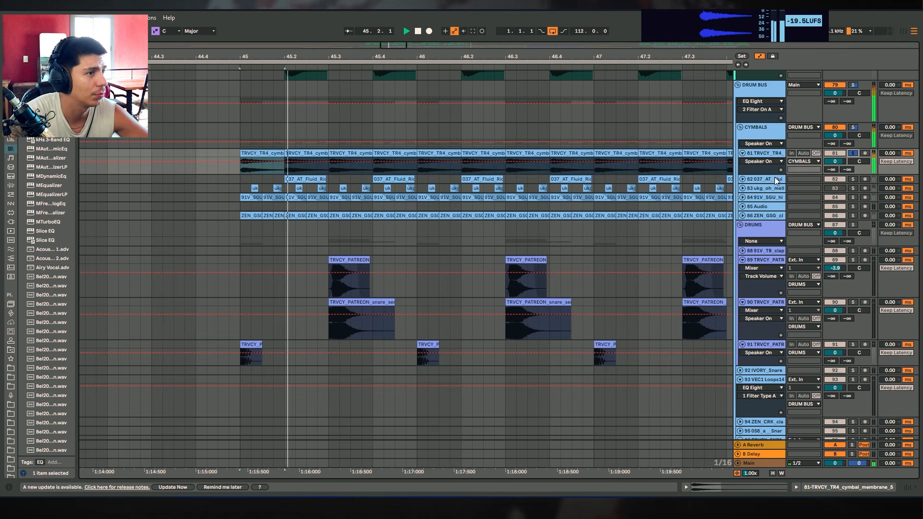
Enlarge track 81 and unfold tracks 82, 83 and 84 to show the waveforms around bar 45.
drag(777, 174, 775, 207)
key(space)
drag(261, 54, 336, 180)
drag(209, 153, 409, 166)
drag(364, 57, 364, 44)
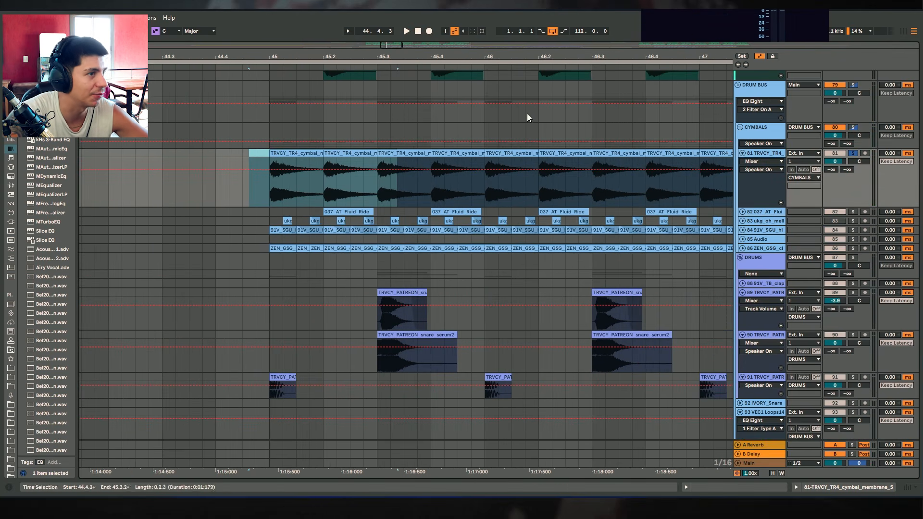
click(742, 230)
click(743, 221)
click(742, 221)
click(742, 212)
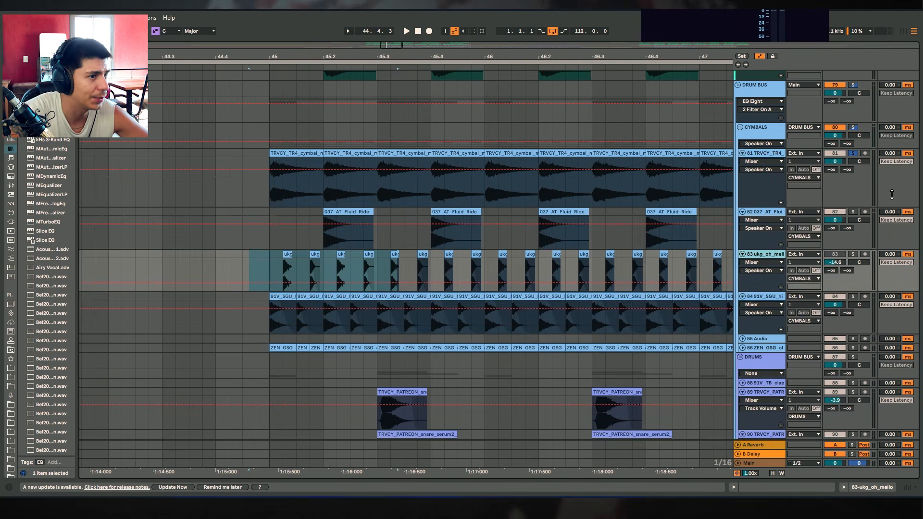
Solo the Fluid Ride track 82 and play its first clip from 45.2.1.
click(854, 127)
click(854, 212)
click(351, 212)
key(space)
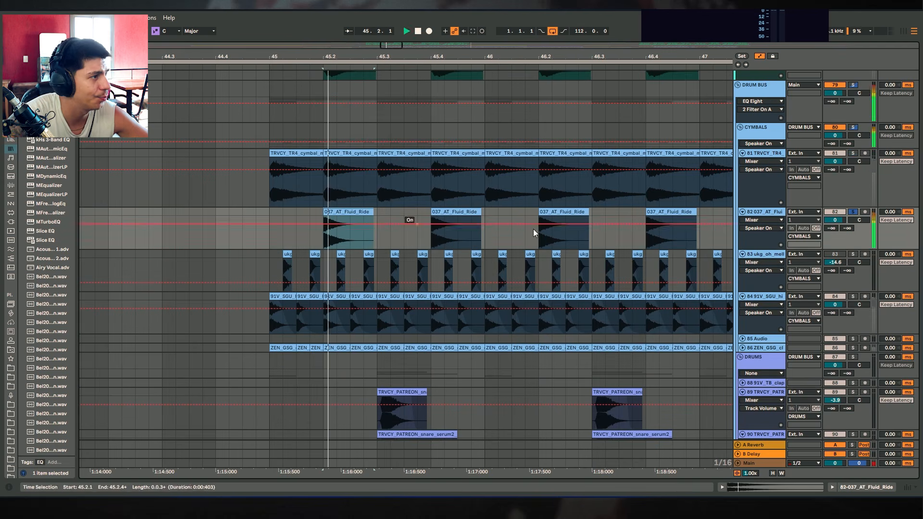
Add track 81 and then track 83 to the ride's solo while playing the cymbals from 45.1.1.
ctrl+click(852, 153)
click(271, 165)
key(space)
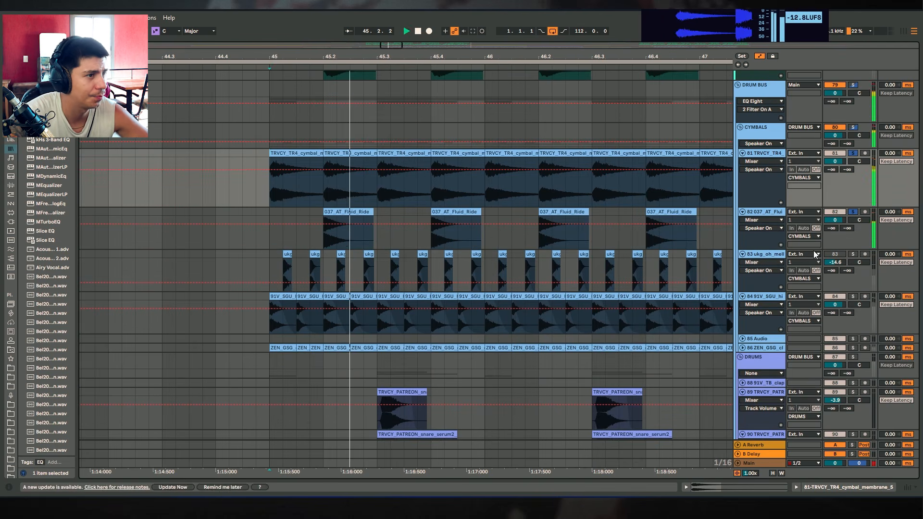
scroll(676, 277, down, 1)
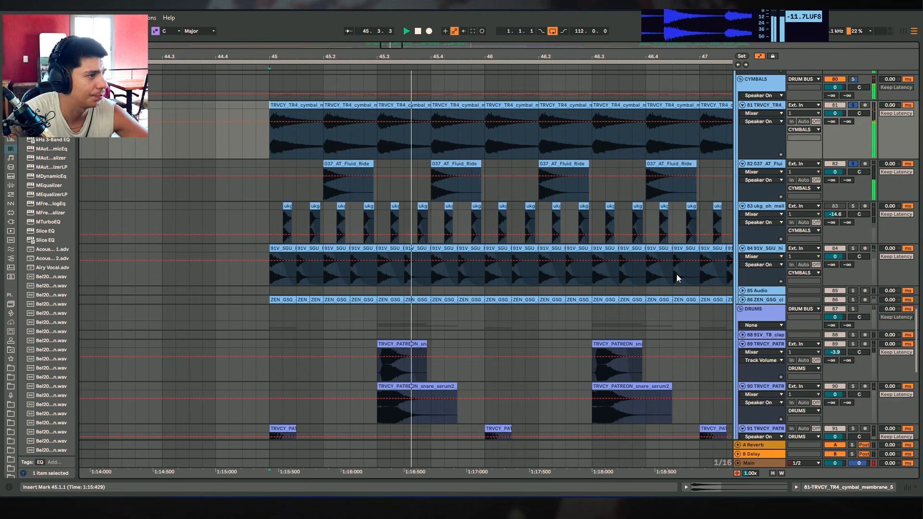
ctrl+click(852, 205)
click(298, 202)
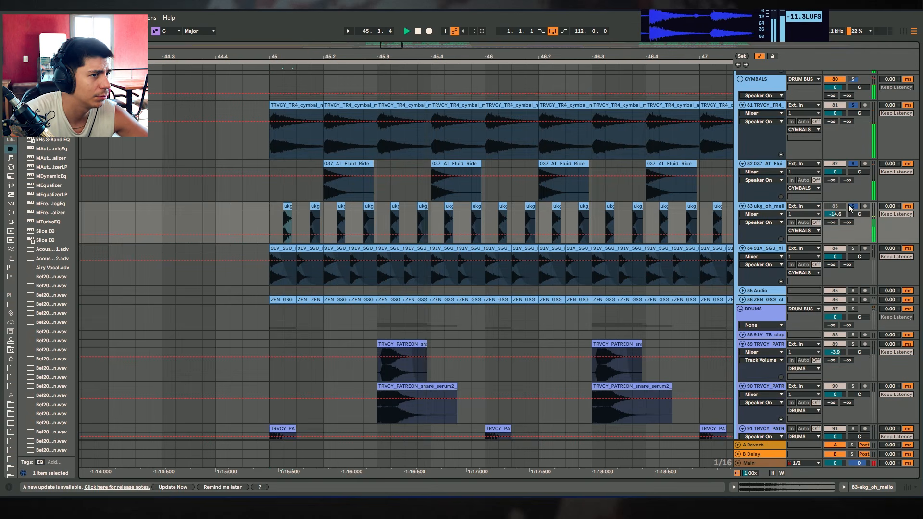
Solo and play the open hi-hat track 84, then unfold the closed hi-hat track 86 and switch the solo to it.
click(854, 249)
click(288, 249)
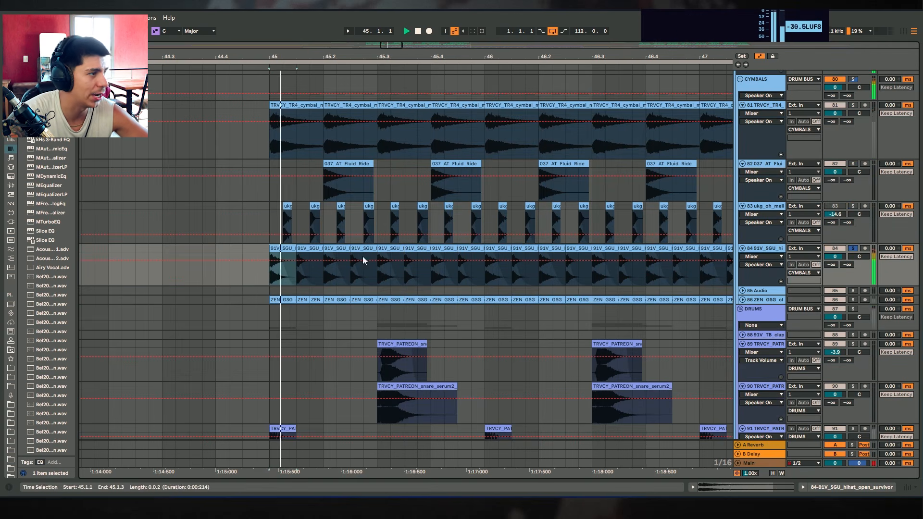
click(742, 299)
click(853, 300)
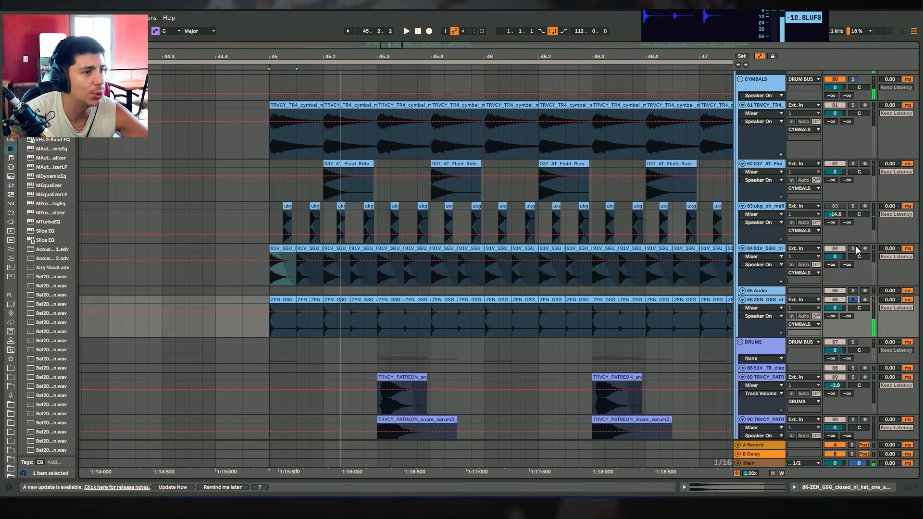
Solo hi-hat tracks 84 and 86 together and play them from 45.1.1.
click(853, 248)
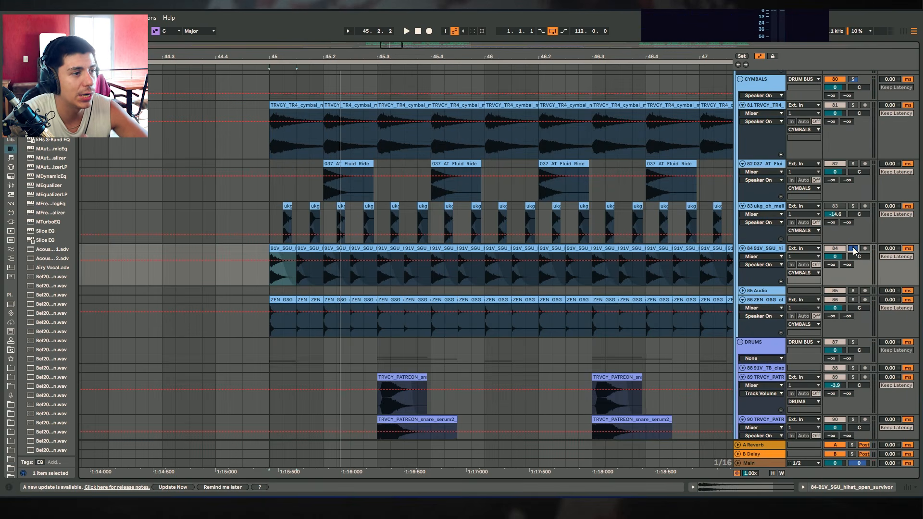
click(853, 299)
key(space)
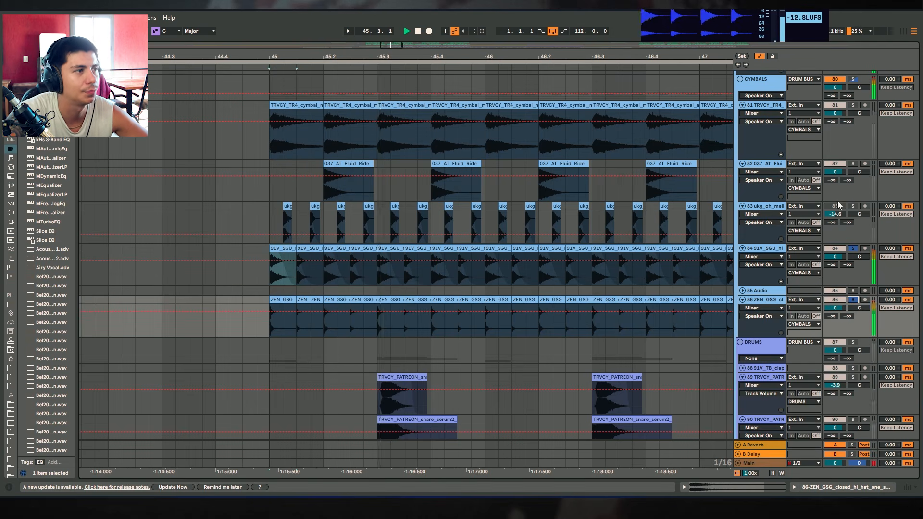
Add cymbal track 81 to the soloed hi-hats and play the combination from 45.1.1.
ctrl+click(853, 106)
key(space)
click(281, 104)
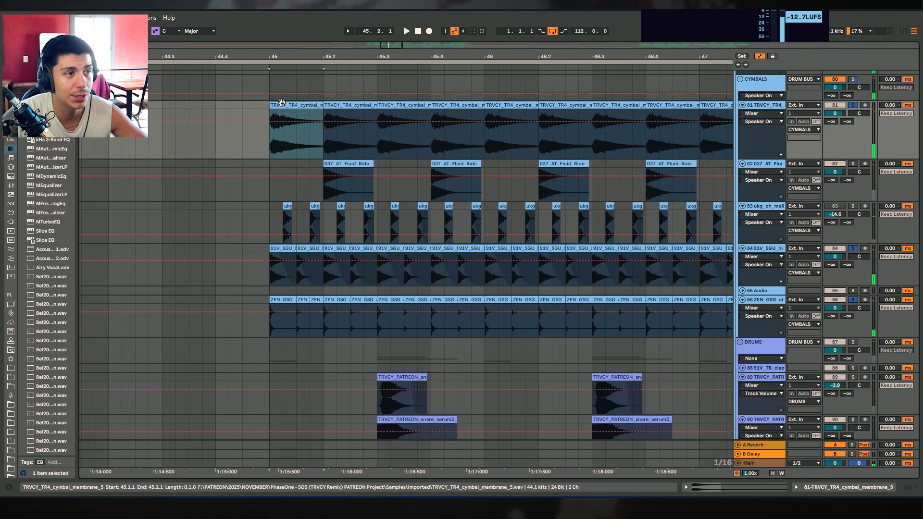
scroll(403, 188, up, 2)
key(space)
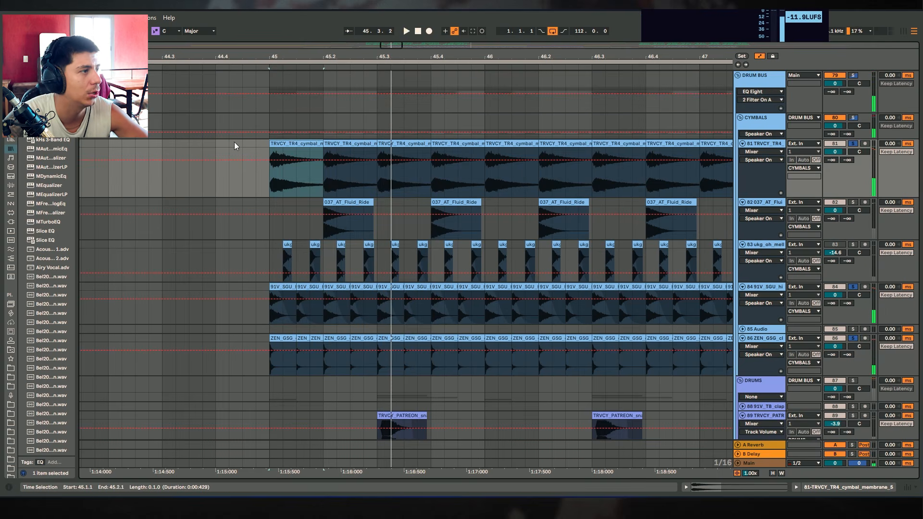
Add ride track 82 to the solos, then switch the solo to the whole CYMBALS group and play it from 45.1.1.
click(854, 203)
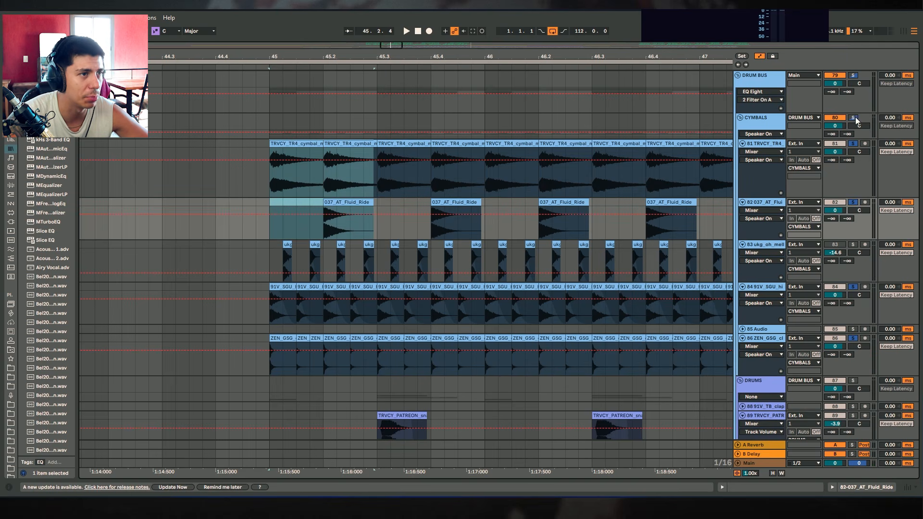
click(854, 118)
key(space)
key(space)
click(267, 153)
key(space)
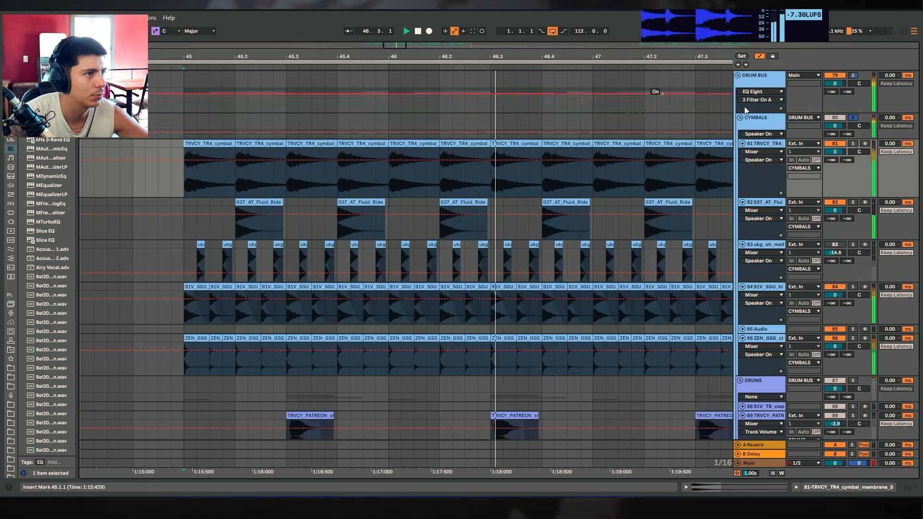
key(space)
Show the DRUM BUS device chain, briefly play the cymbals through it, and clear the CYMBALS solo.
click(758, 135)
click(760, 126)
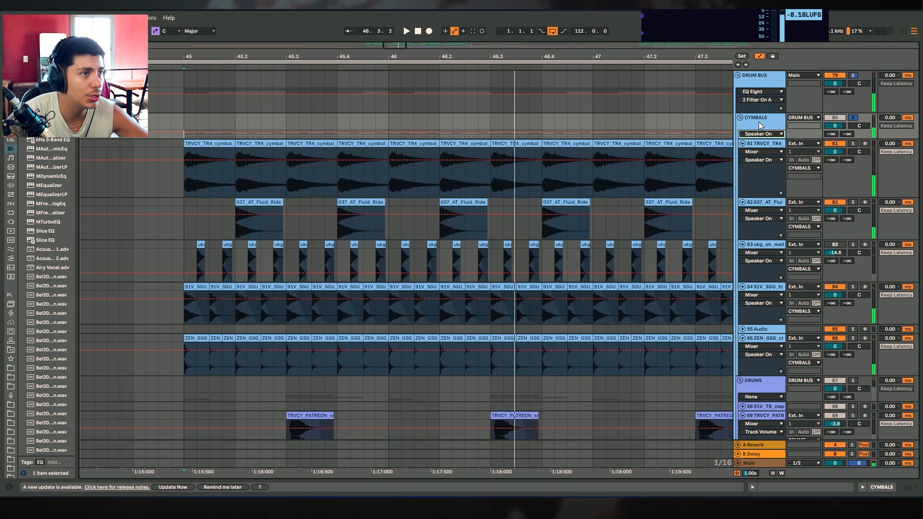
click(881, 488)
click(770, 102)
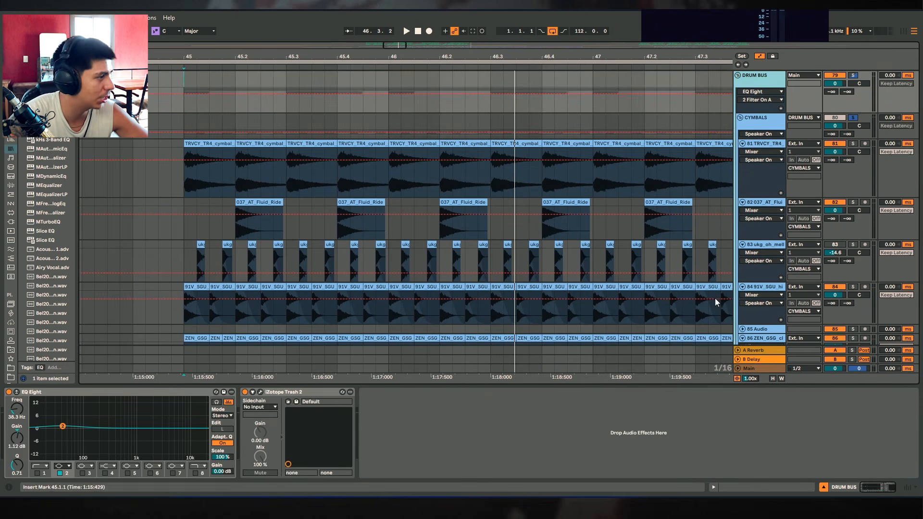
key(space)
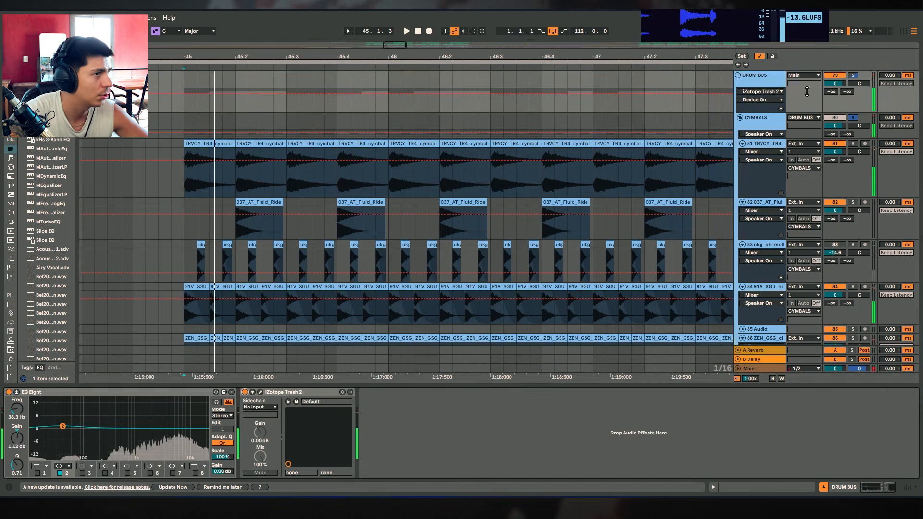
key(space)
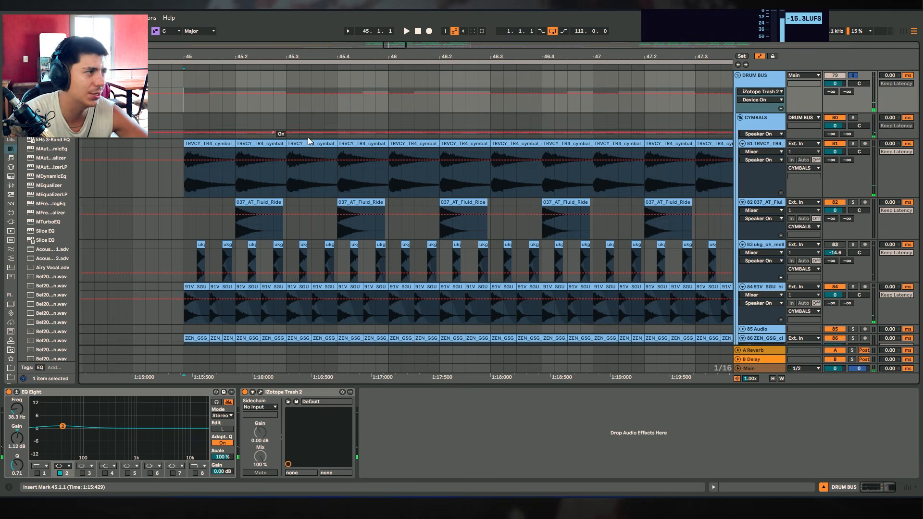
Open the DRUM BUS's iZotope Trash 2 window, move it aside and close its Preset Manager.
click(277, 395)
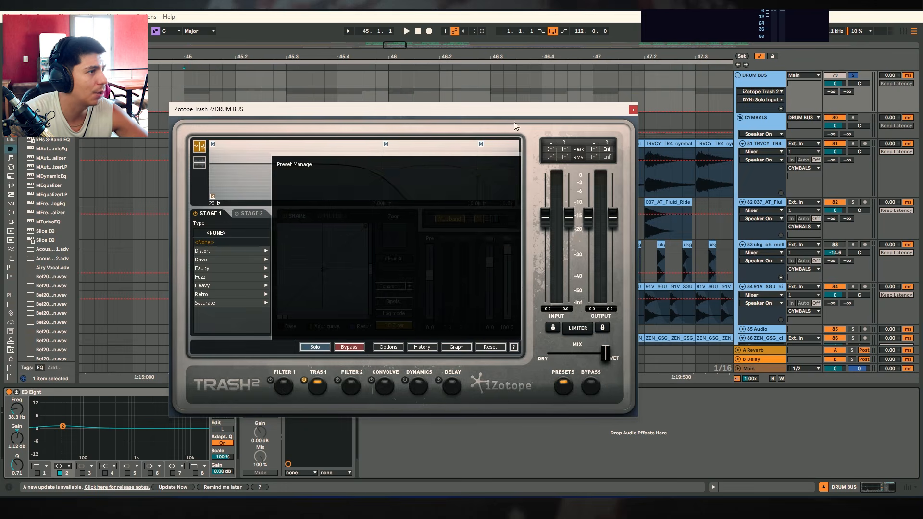
drag(509, 109, 603, 110)
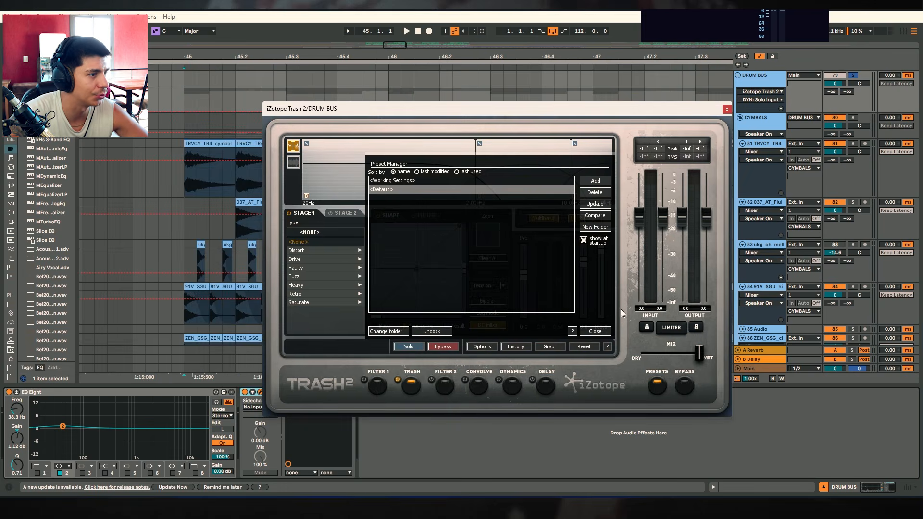
click(594, 331)
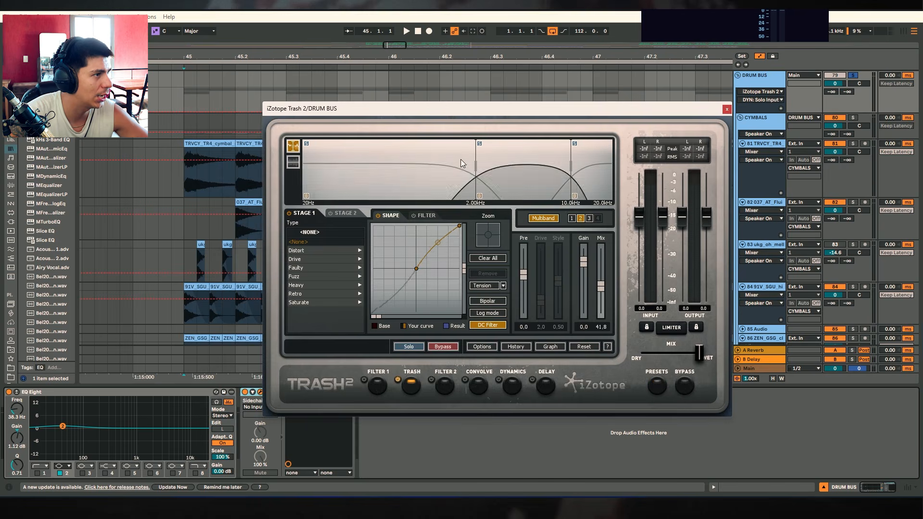
Examine the waveshaping curve and mix setting of each of Trash 2's three frequency bands.
click(587, 157)
click(535, 155)
click(456, 153)
click(533, 146)
click(587, 157)
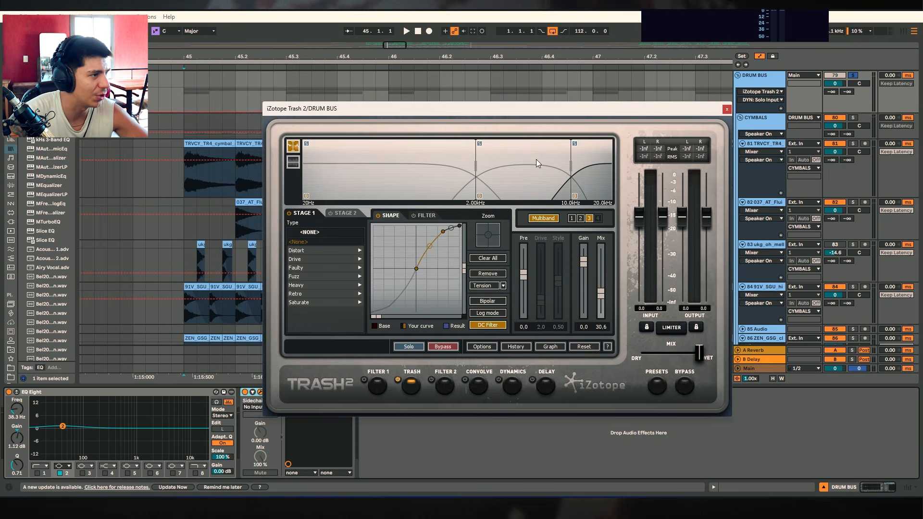
click(509, 161)
click(402, 152)
click(524, 154)
click(580, 155)
click(510, 157)
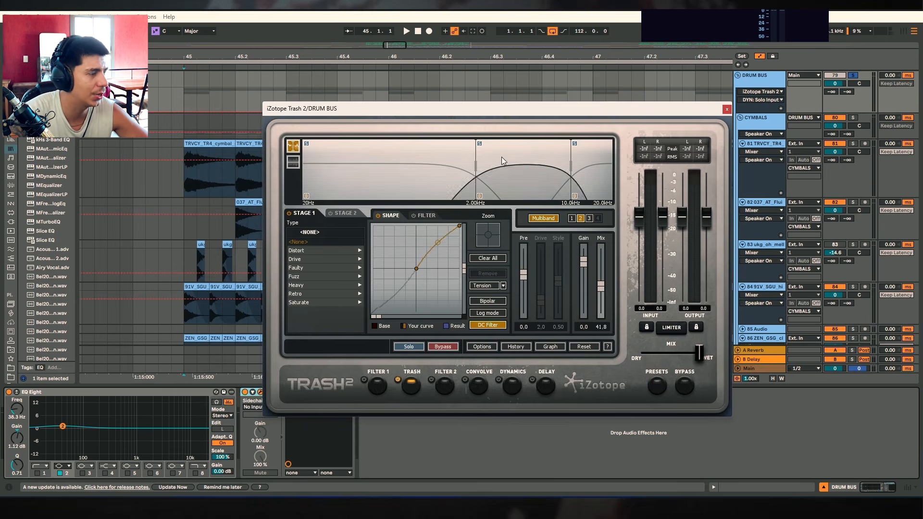
click(433, 157)
click(507, 158)
click(585, 157)
click(519, 159)
click(444, 158)
click(521, 158)
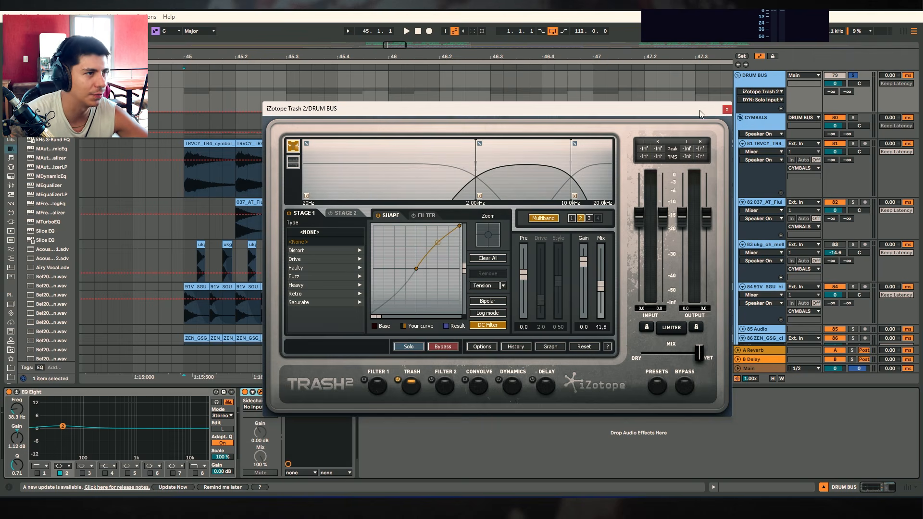
Play the DRUM BUS from 45.1.1 and toggle the Trash 2 device to compare the sound with and without it.
drag(700, 111, 702, 111)
click(743, 90)
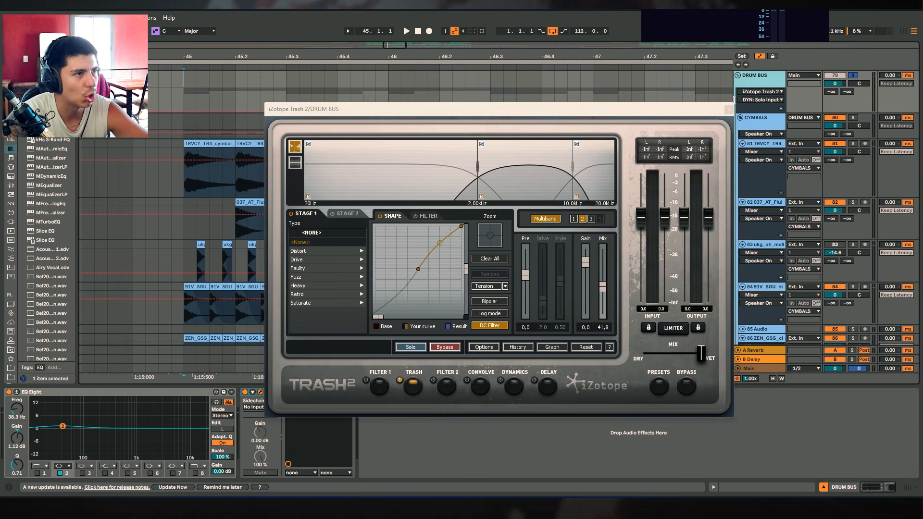
key(space)
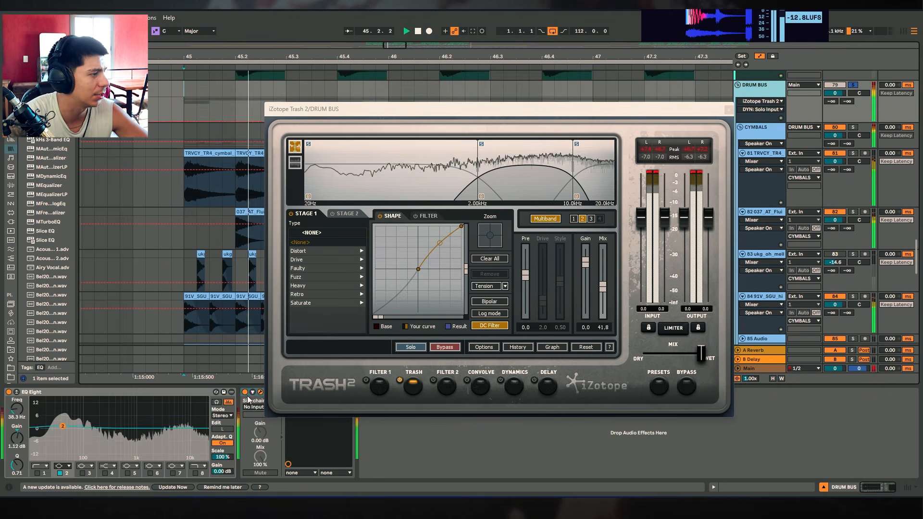
drag(486, 107, 570, 107)
click(245, 392)
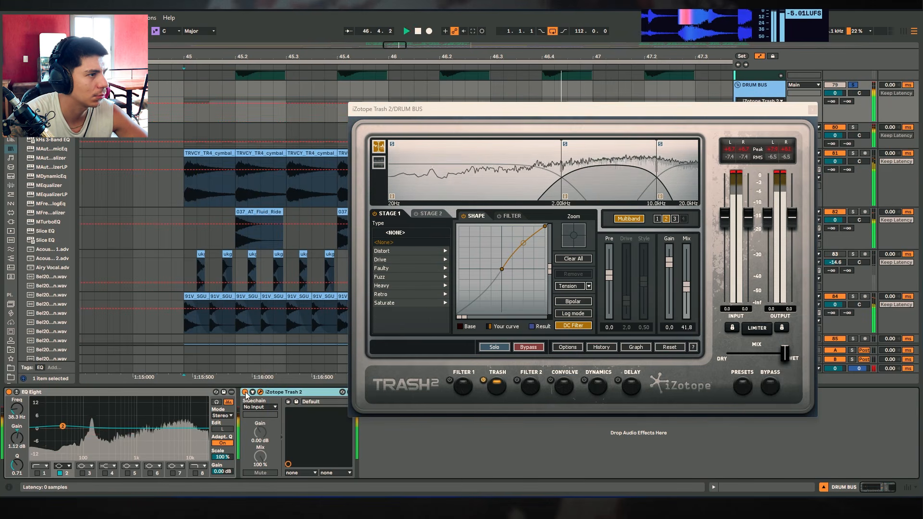
key(space)
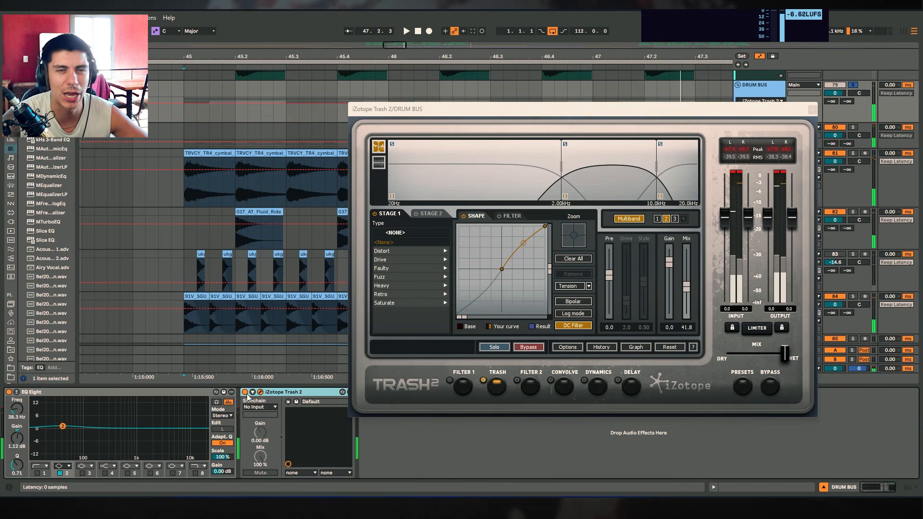
Close the DRUM BUS's iZotope Trash 2 window and return to the arrangement.
click(812, 109)
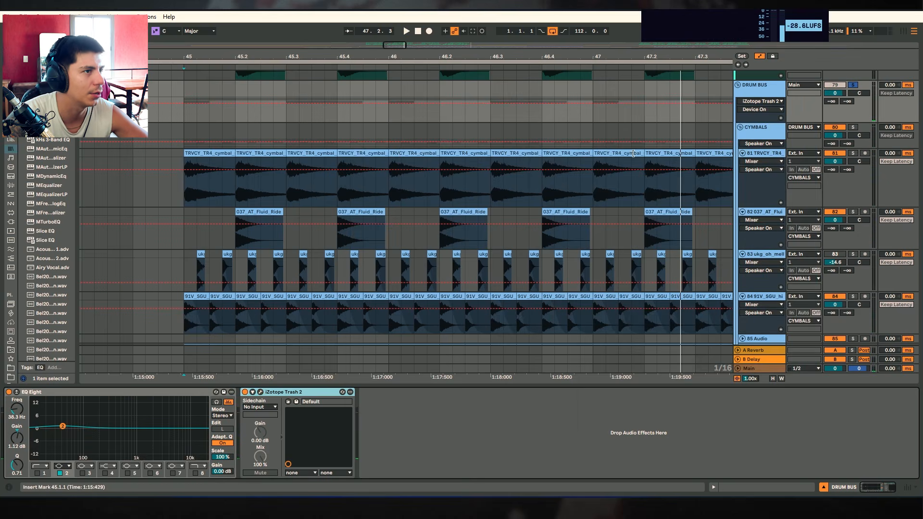
scroll(258, 158, up, 3)
scroll(358, 192, up, 1)
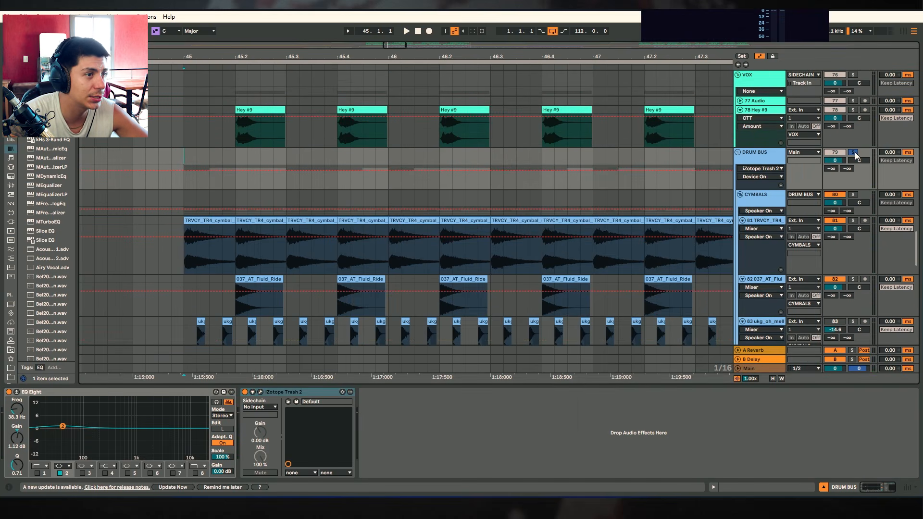
Look over the cymbal, drum, vox and FX layers across the whole arrangement and clear the DRUM BUS solo.
scroll(353, 81, down, 6)
scroll(490, 134, down, 3)
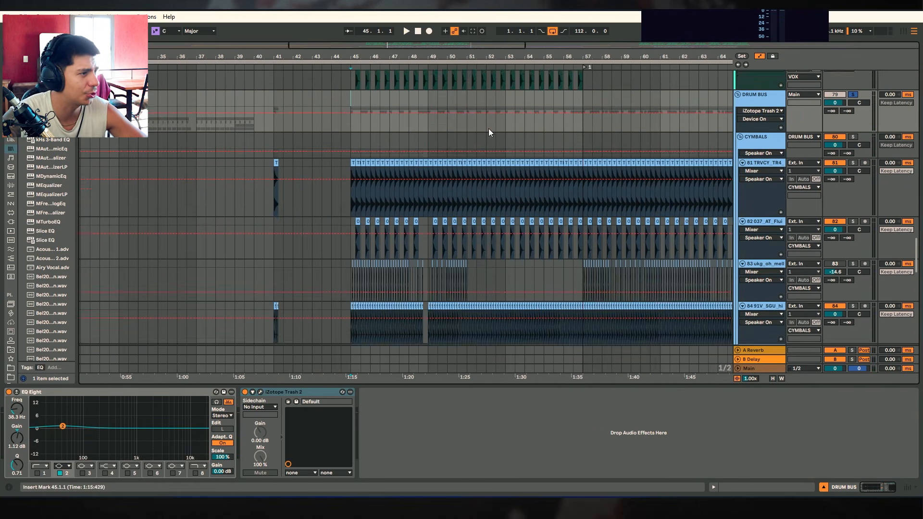
drag(517, 57, 323, 97)
scroll(492, 191, down, 8)
scroll(467, 253, up, 9)
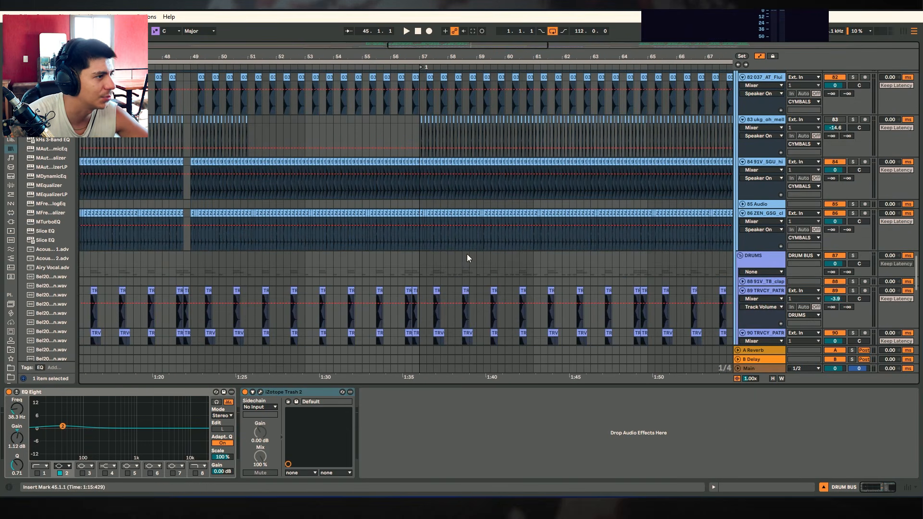
scroll(463, 183, down, 6)
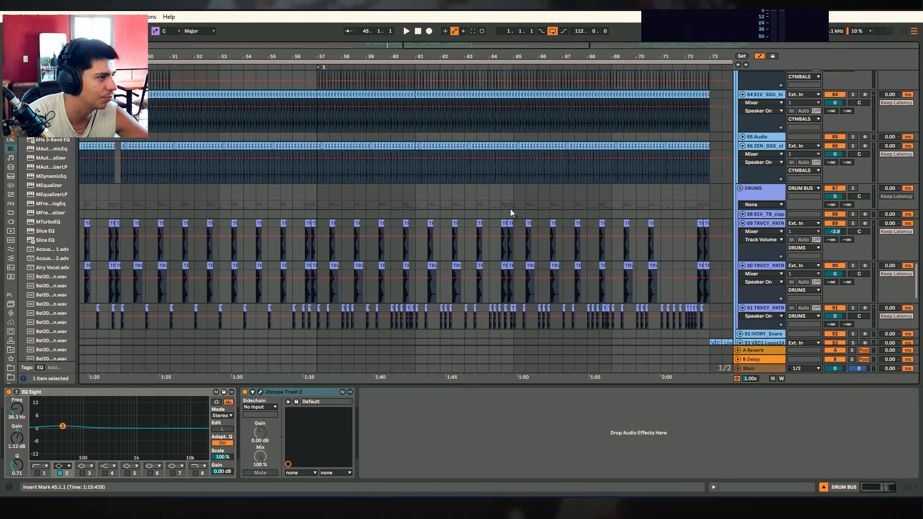
scroll(486, 168, up, 6)
drag(461, 57, 302, 43)
scroll(525, 186, up, 2)
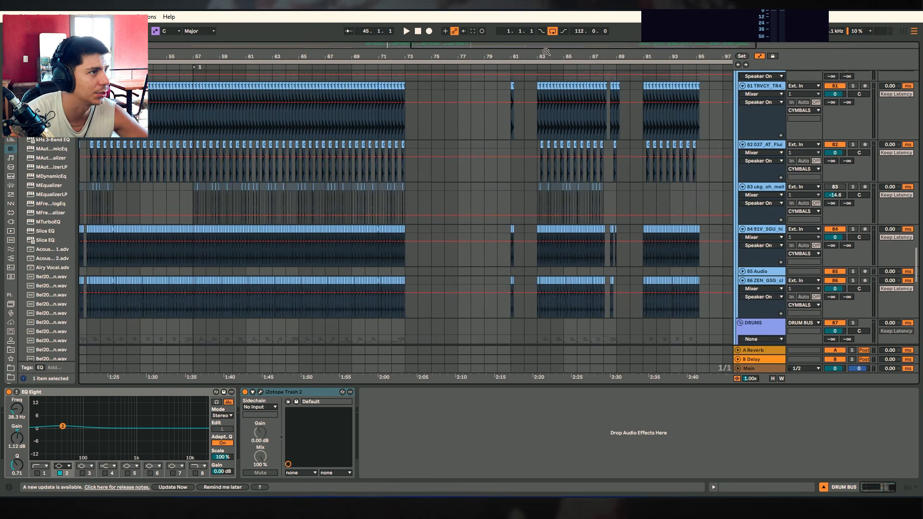
drag(546, 52, 551, 34)
scroll(506, 199, up, 5)
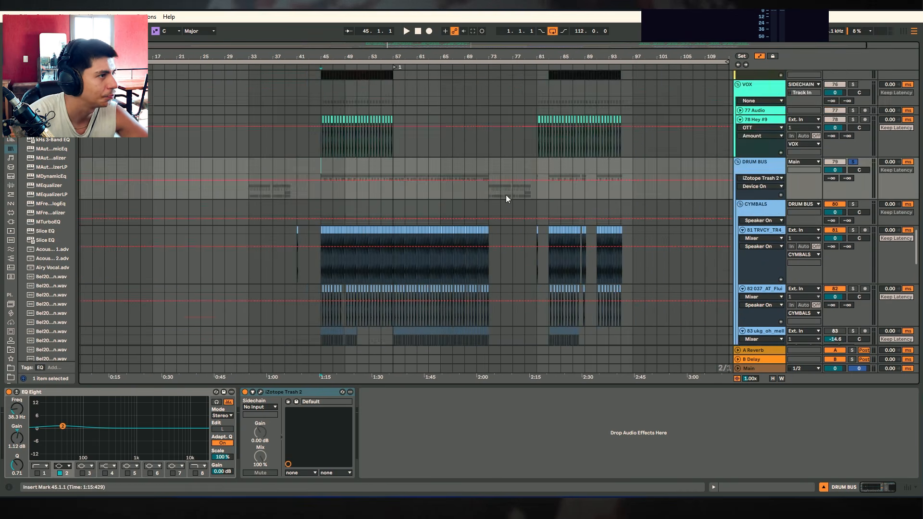
scroll(506, 198, up, 1)
scroll(425, 124, up, 8)
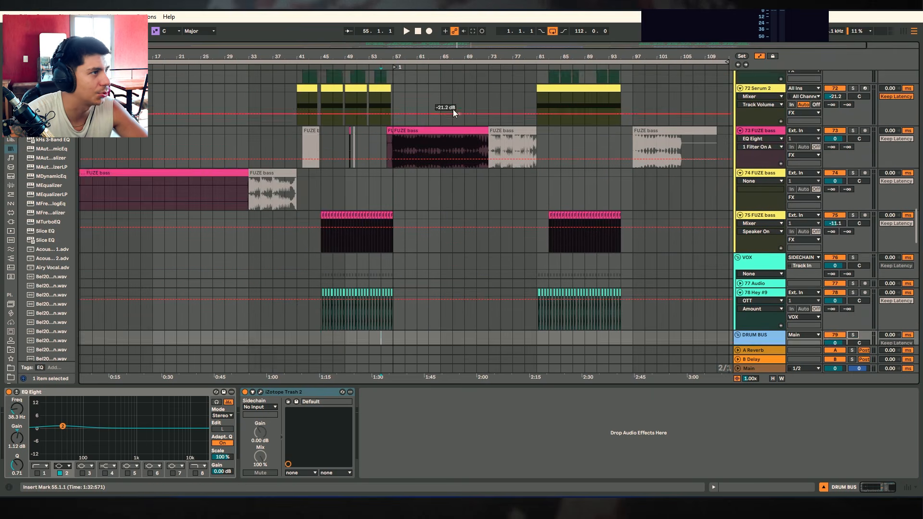
Play the full mix through the transition into bar 57, starting from 56.2.1 and again from 57.1.1.
drag(400, 57, 390, 111)
click(373, 120)
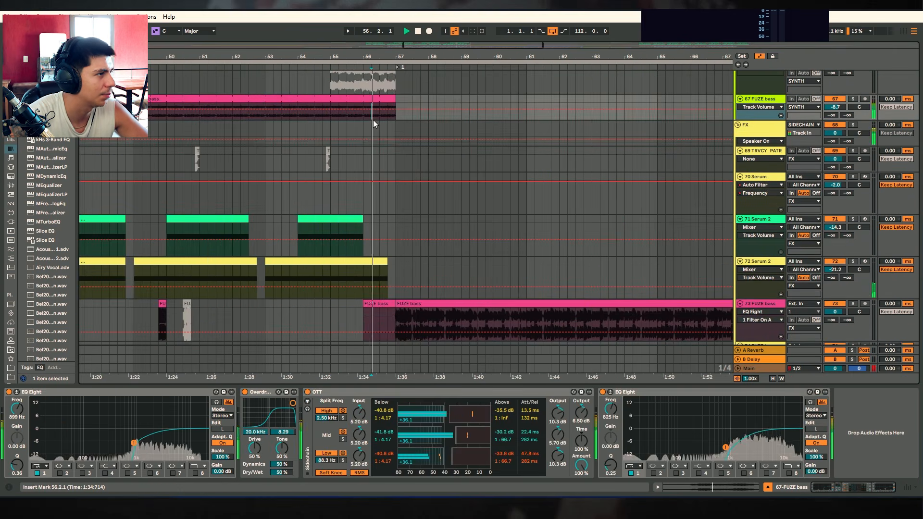
key(space)
click(391, 145)
scroll(552, 160, down, 10)
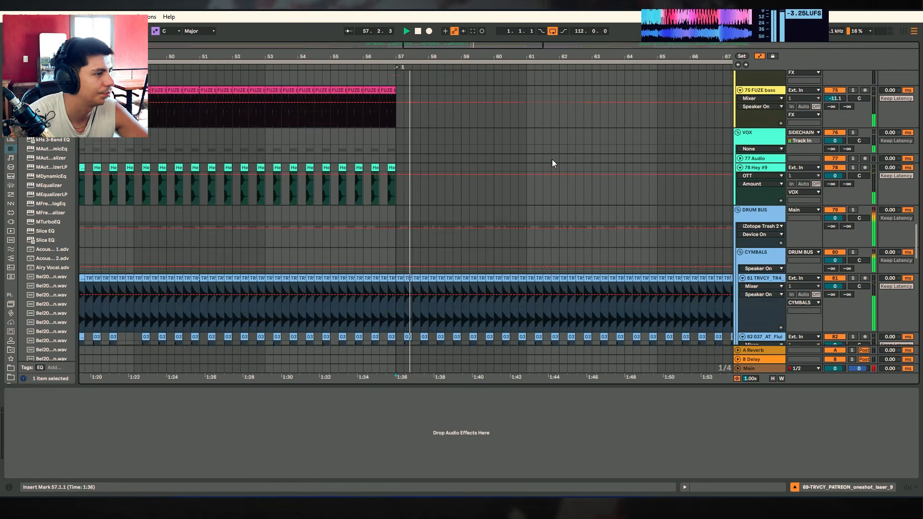
scroll(915, 267, up, 15)
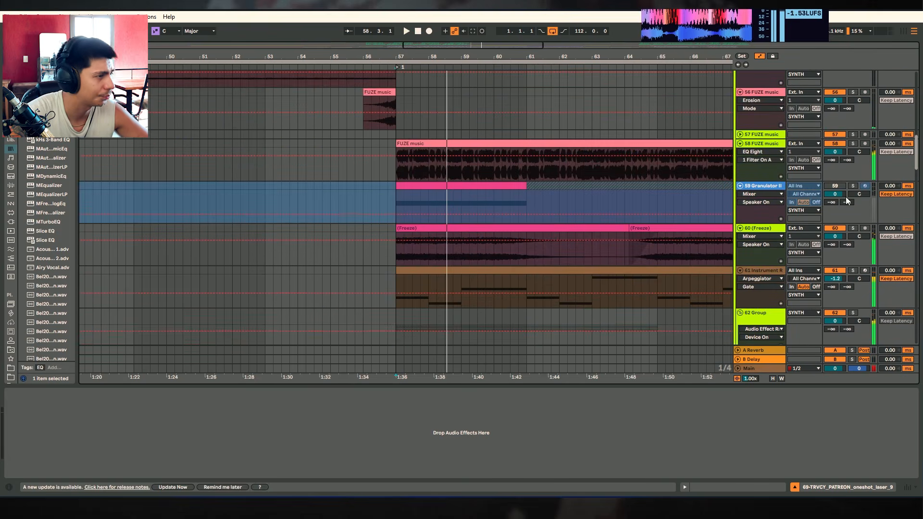
Solo the frozen 59 Granulator II track, play it from bar 57, and unfreeze it.
click(889, 212)
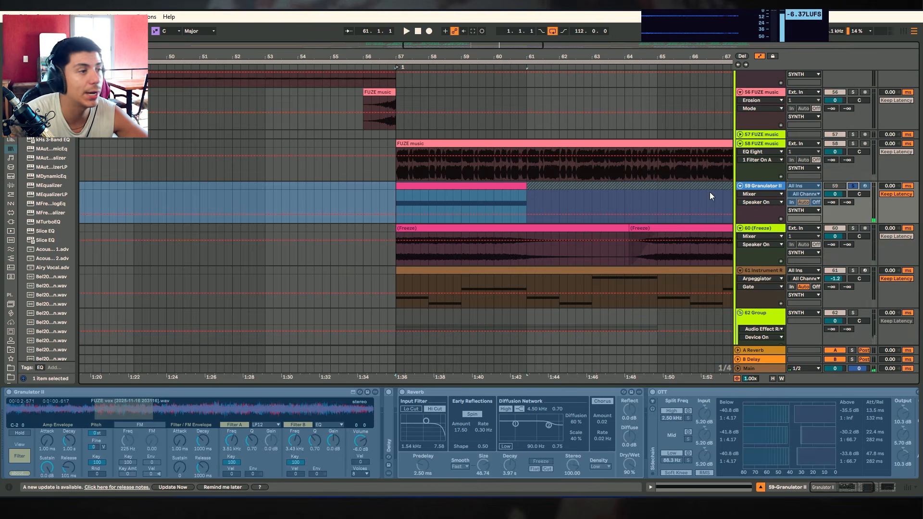
key(space)
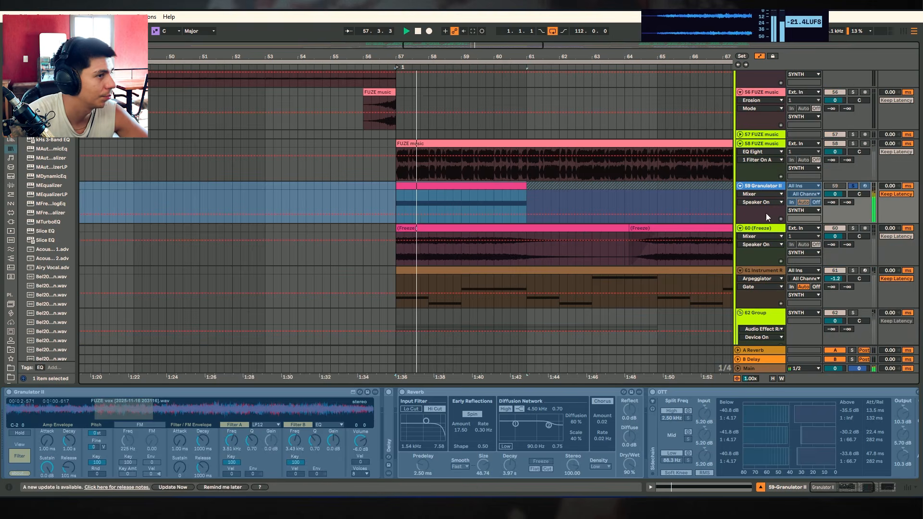
right_click(769, 186)
click(630, 303)
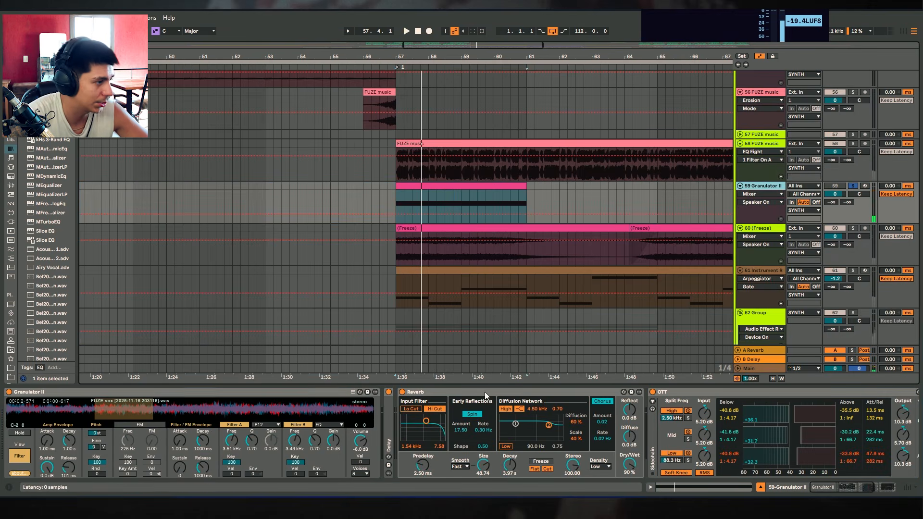
Collapse the Reverb and OTT on the Granulator II track and switch off all effects following the instrument while playing it.
click(116, 411)
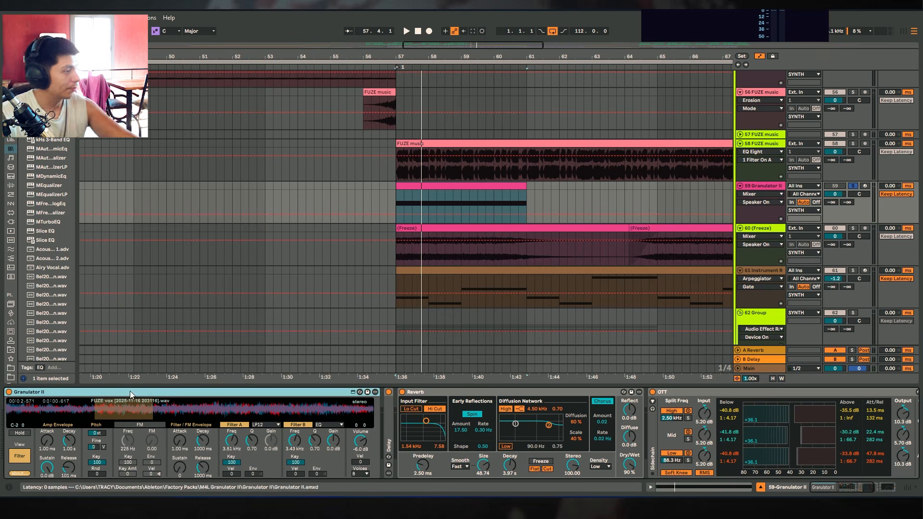
key(space)
double_click(487, 392)
double_click(487, 392)
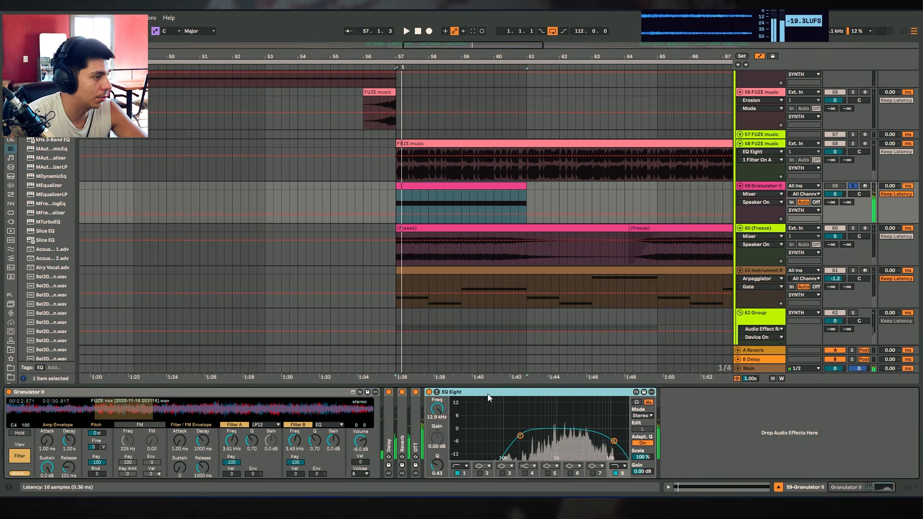
key(0)
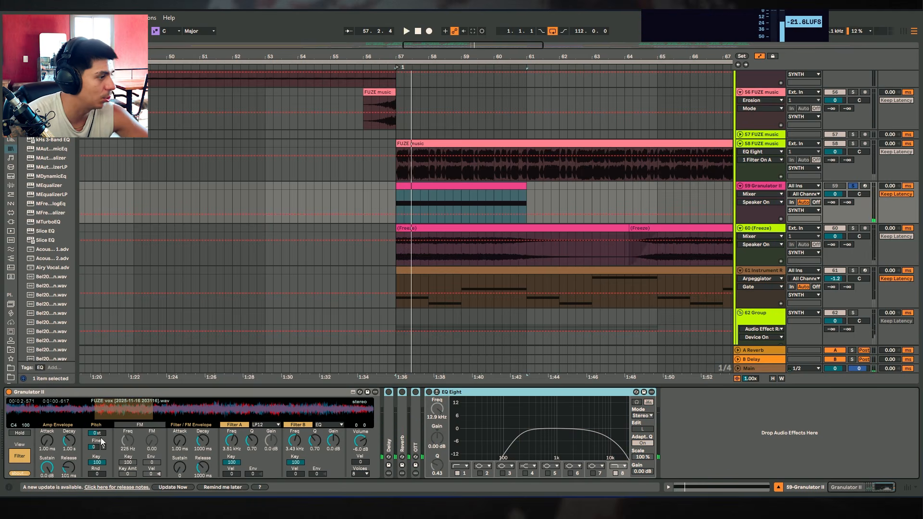
Show Granulator II's grain controls, audition higher Spray values during playback, and return Spray to 82.0 ms.
click(21, 455)
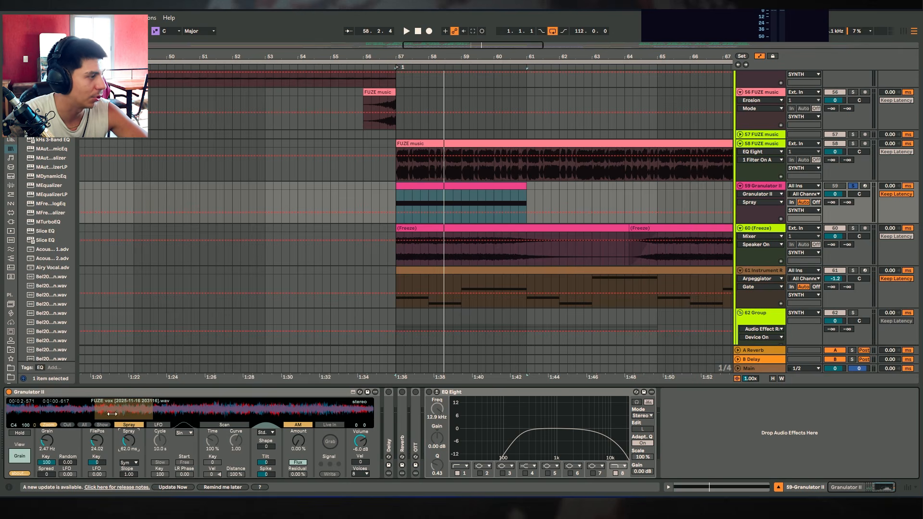
key(space)
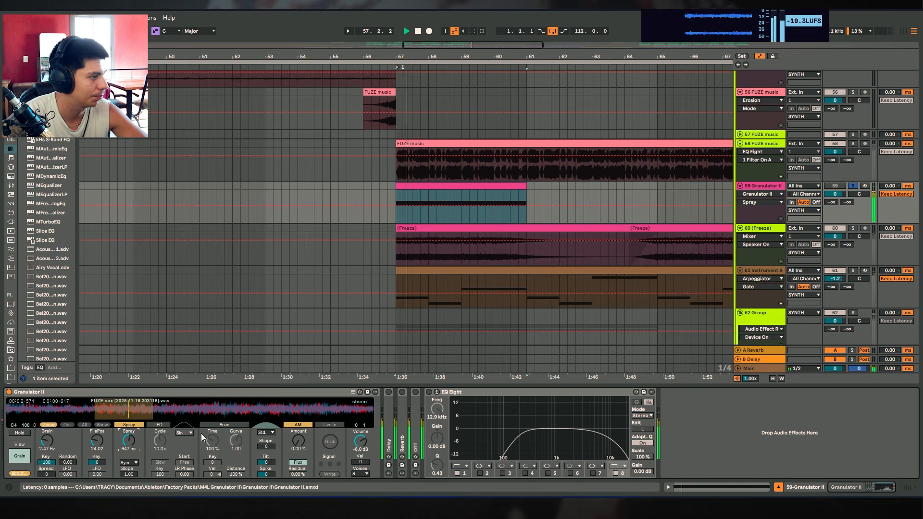
drag(128, 450, 129, 431)
key(space)
key(space)
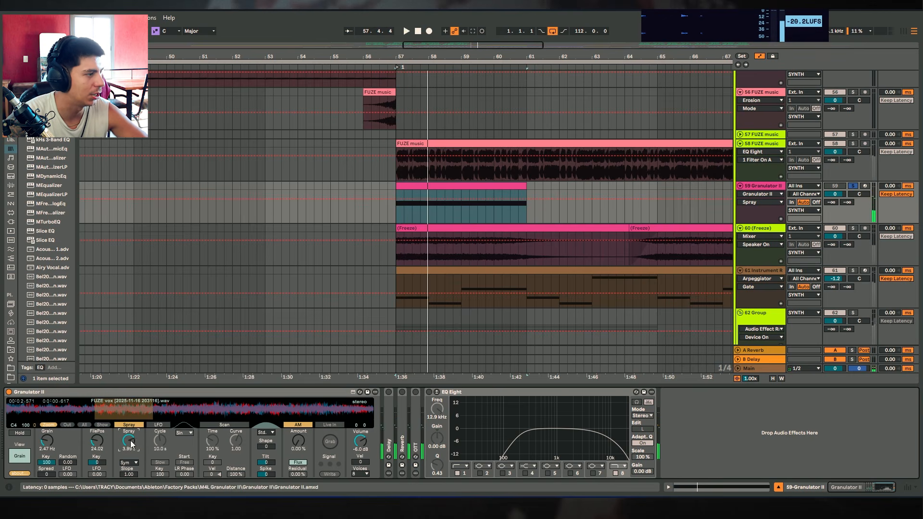
drag(129, 450, 130, 444)
key(space)
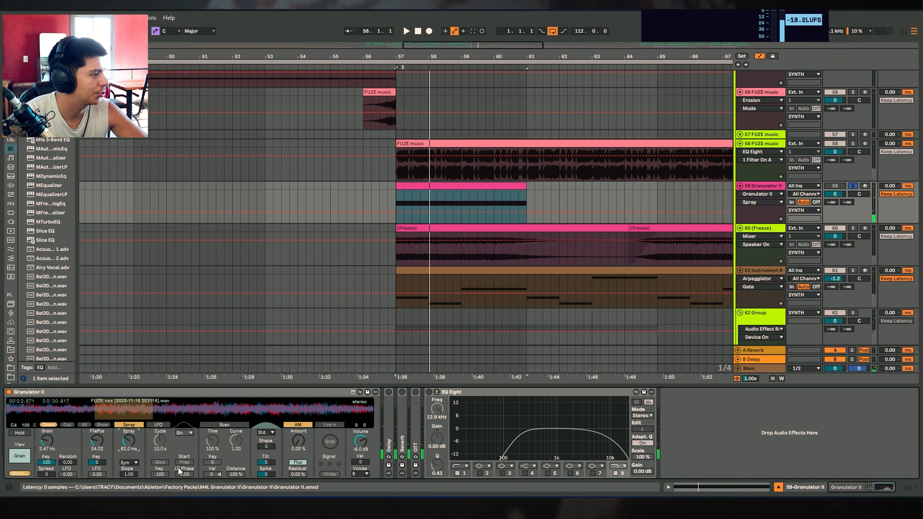
key(space)
key(space)
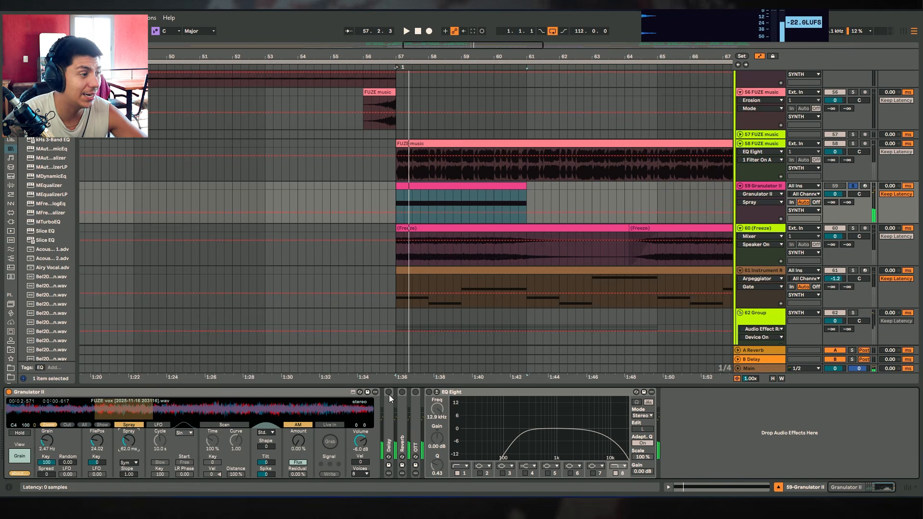
Reactivate and expand the Delay and Reverb on the Granulator II track to show their settings.
double_click(388, 391)
click(546, 464)
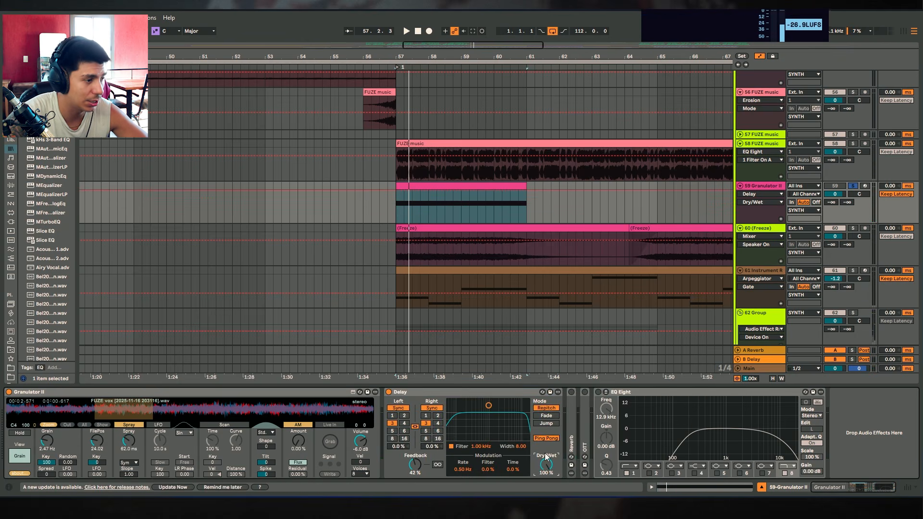
double_click(573, 410)
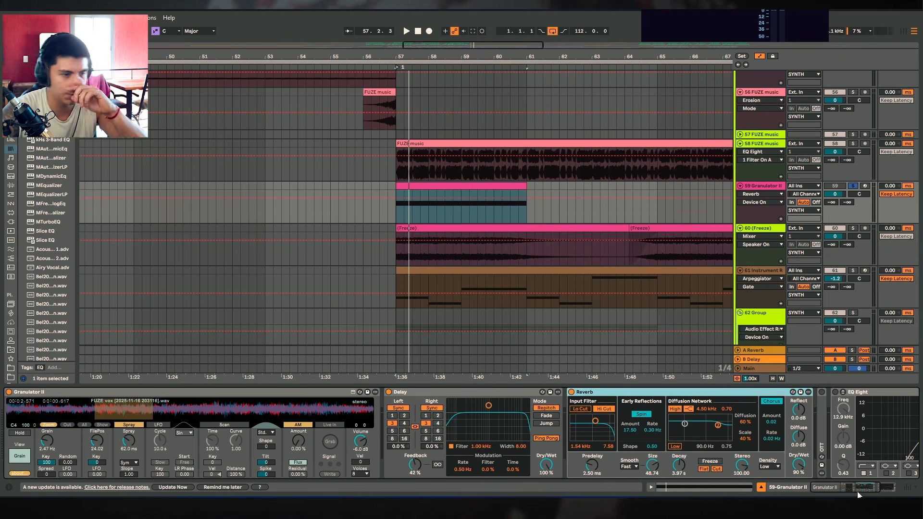
drag(858, 492, 865, 489)
Reactivate the OTT and EQ Eight while playing the Granulator II track, and replay it with the full effect chain.
key(space)
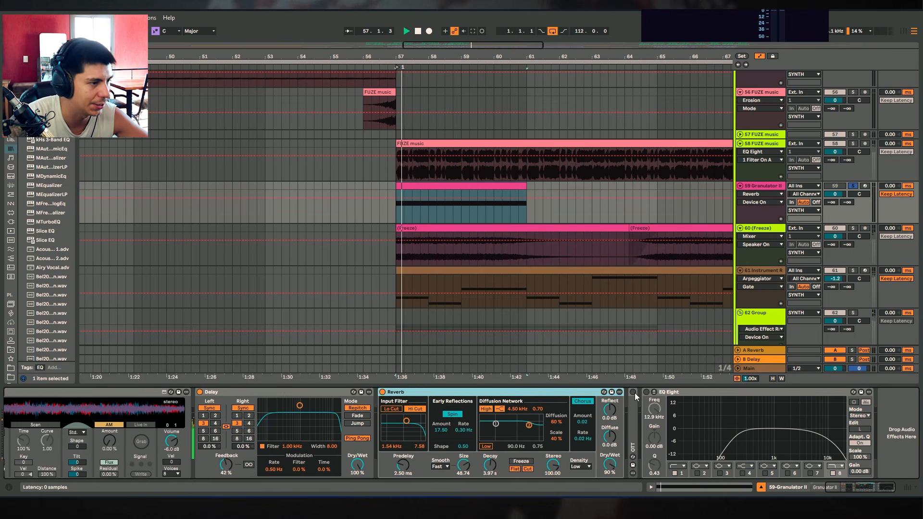
click(633, 392)
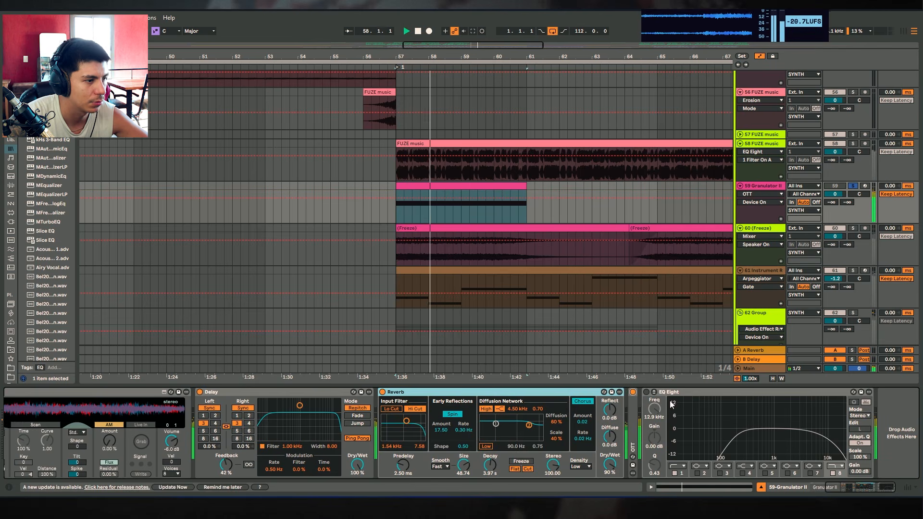
click(647, 392)
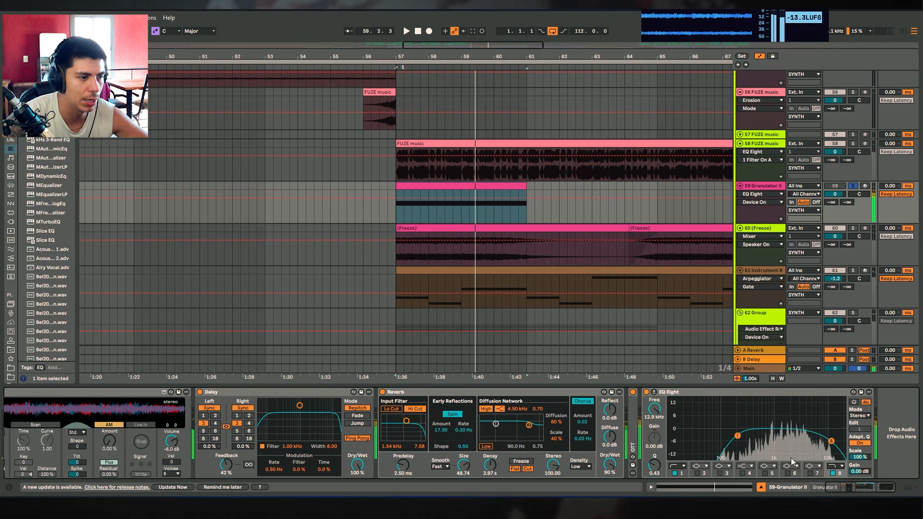
key(space)
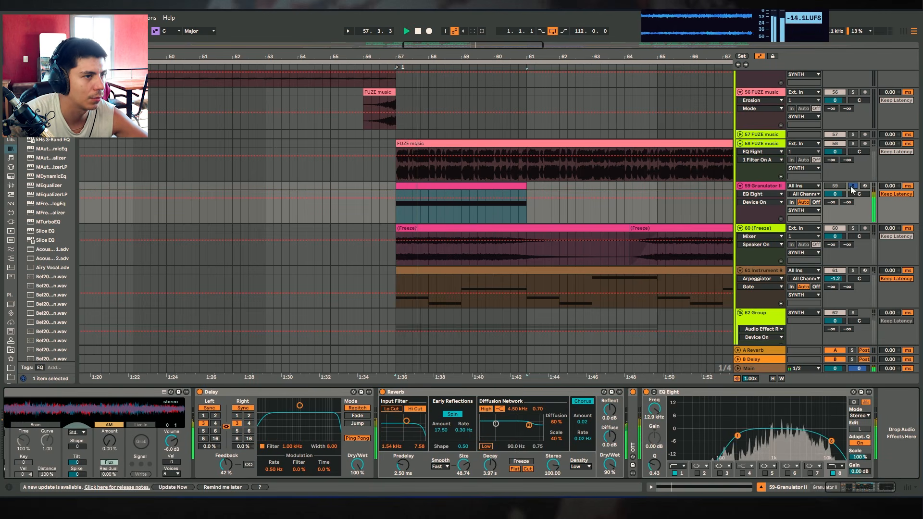
key(space)
Solo the 60 (Freeze) track and play its first Freeze clip from bar 57.
click(852, 229)
click(436, 228)
key(space)
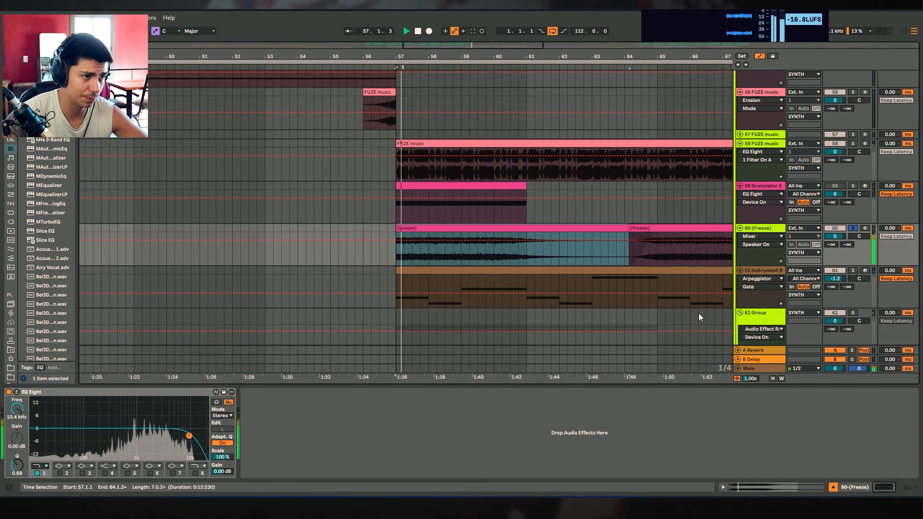
drag(618, 56, 460, 52)
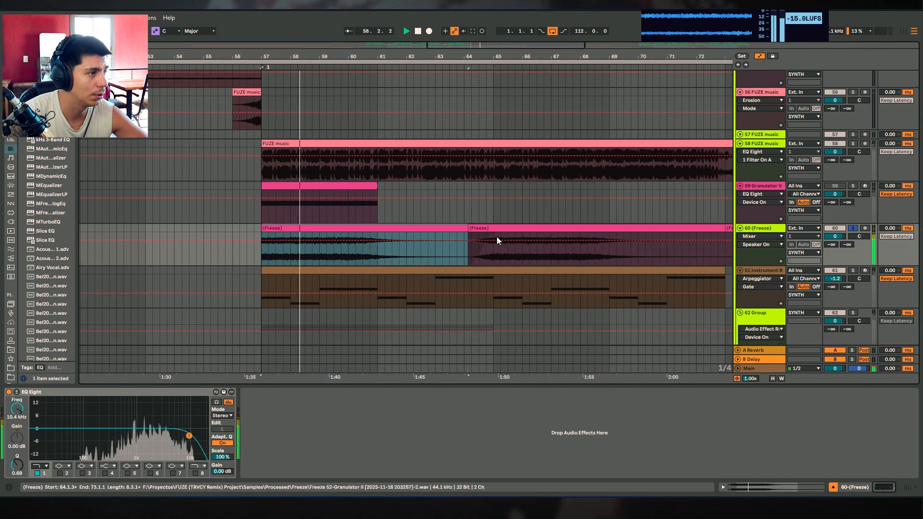
Play the transition into the second Freeze clip, select that clip, and clear the track's solo.
click(465, 244)
key(space)
key(space)
click(484, 229)
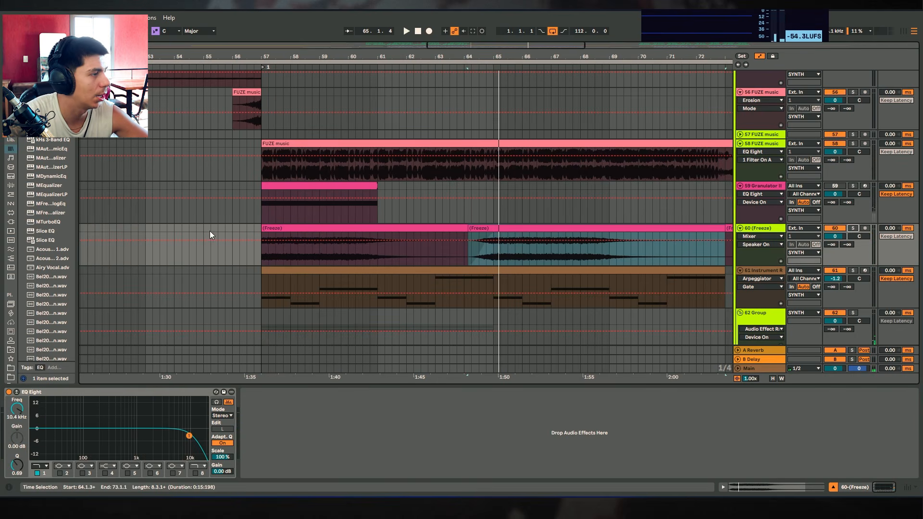
Play the full mix from 56.2.1 while moving down to the FX tracks.
click(240, 228)
key(space)
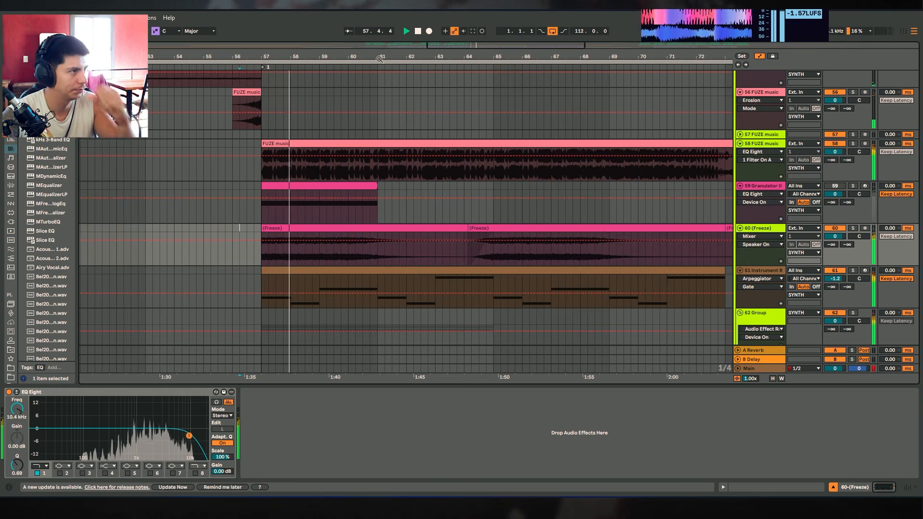
drag(379, 59, 353, 31)
scroll(501, 257, down, 10)
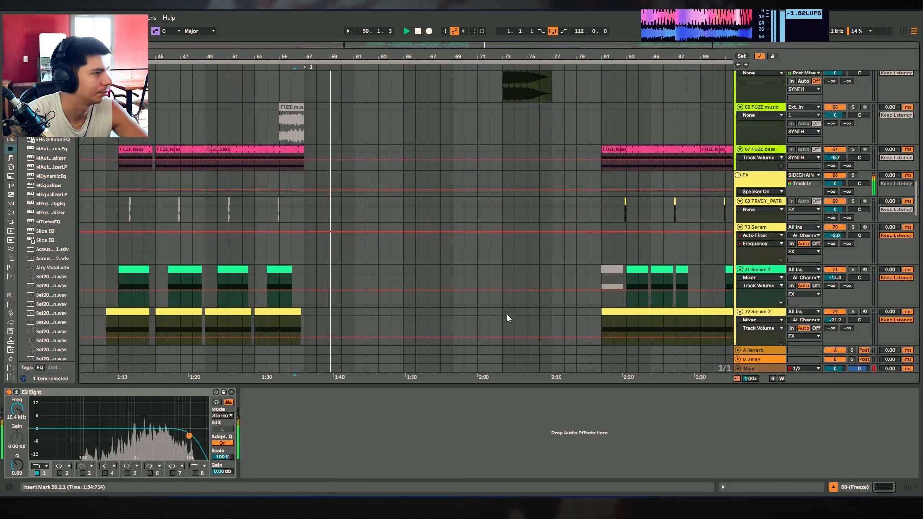
Select bar 65 on the 72 Serum 2 track and look over the cymbal and drum tracks below.
scroll(636, 279, down, 4)
scroll(419, 230, up, 1)
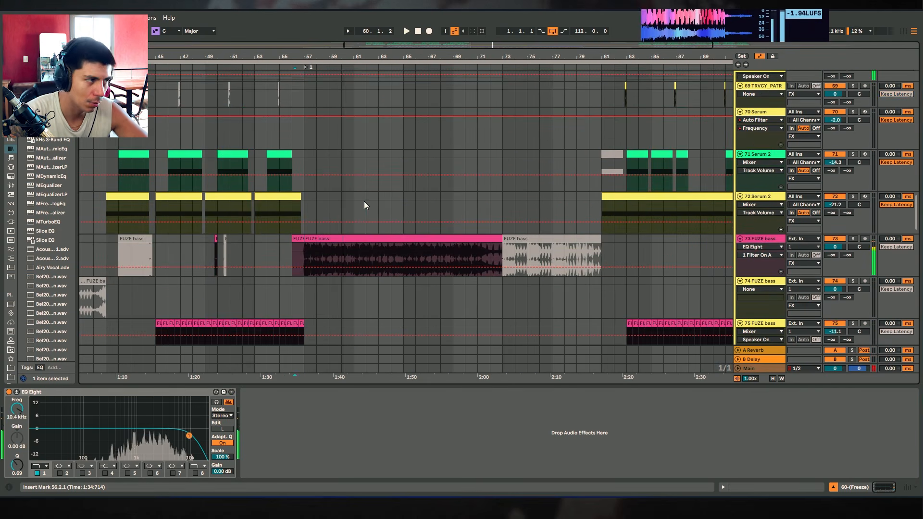
drag(364, 201, 413, 201)
scroll(445, 246, down, 12)
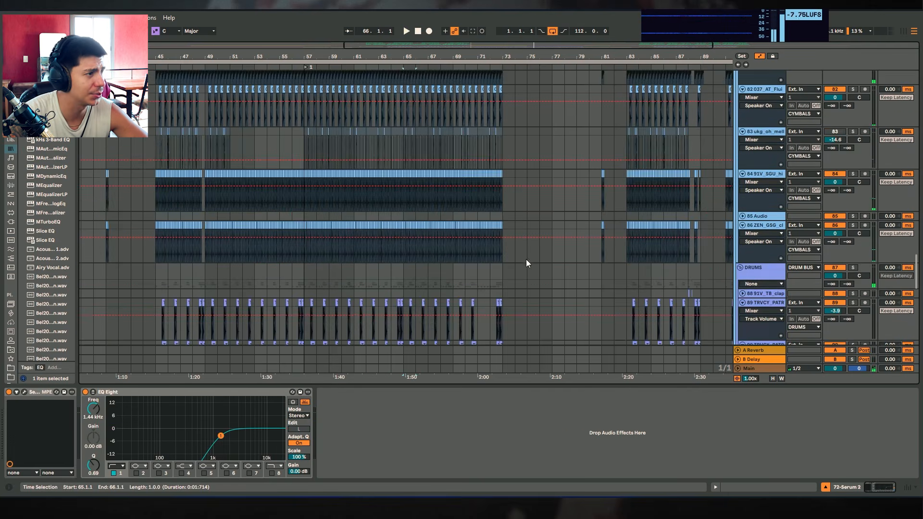
Look over the drum tracks down to TRIGGER and SIDECHAIN and place the insert mark at 72.2.4 on the 83 ukg_oh track.
scroll(525, 259, down, 5)
scroll(902, 285, down, 4)
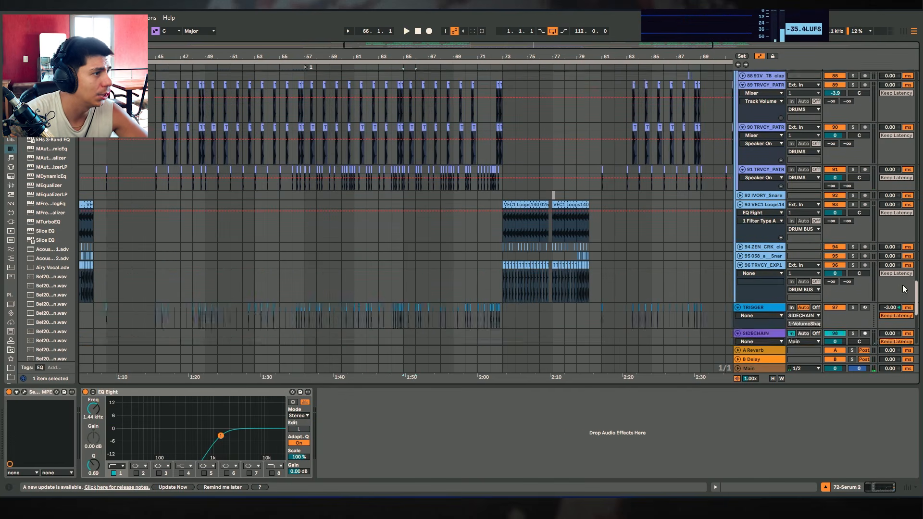
scroll(902, 284, down, 4)
scroll(528, 225, up, 10)
click(496, 186)
scroll(509, 144, down, 2)
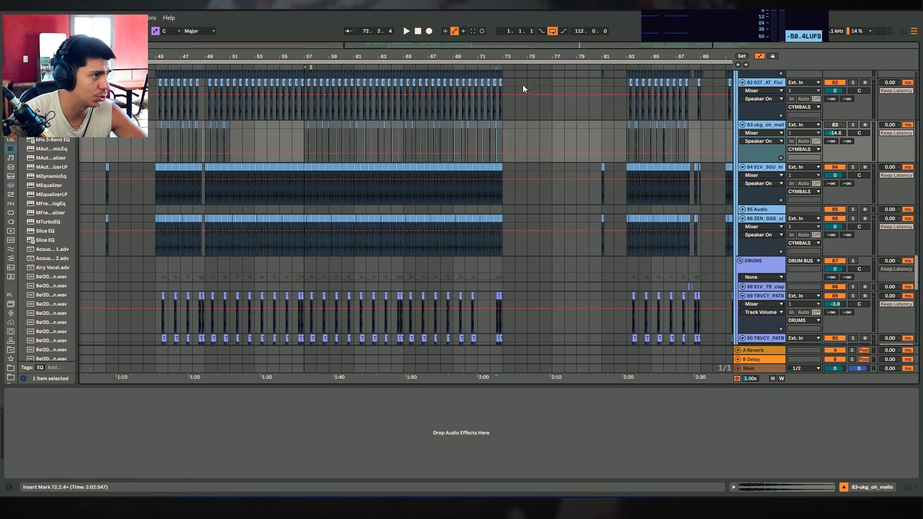
Select the drum loops on tracks 93 to 96 across bars 33 to 43, followed by the matching loops from bar 73.
drag(526, 56, 527, 89)
scroll(527, 146, down, 7)
click(417, 148)
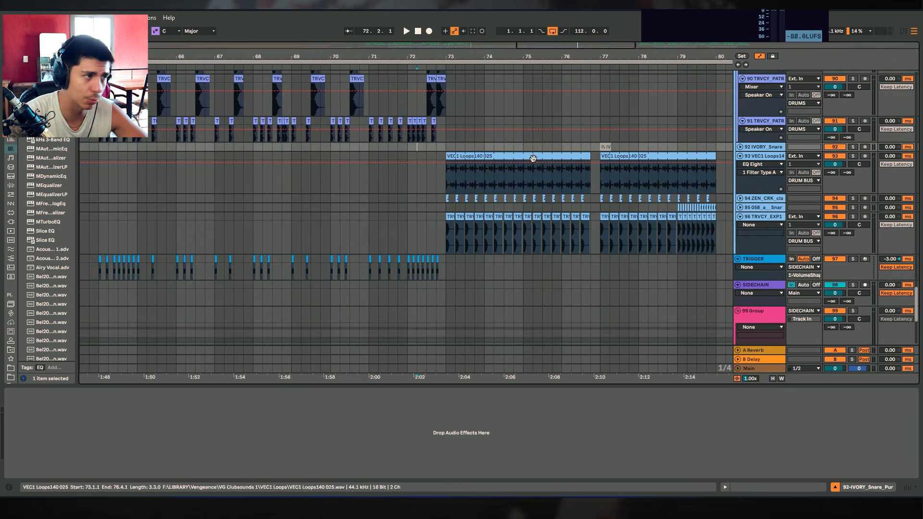
drag(610, 53, 596, 20)
drag(362, 155, 300, 234)
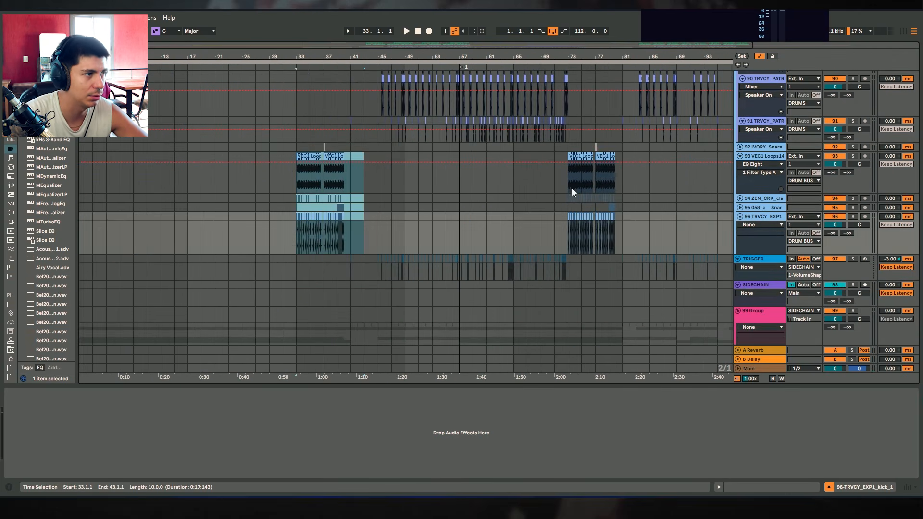
drag(635, 148, 571, 240)
Solo the 53 Audio track, play it from bar 73, and mark out its clips in that section.
scroll(570, 257, up, 6)
scroll(663, 241, up, 3)
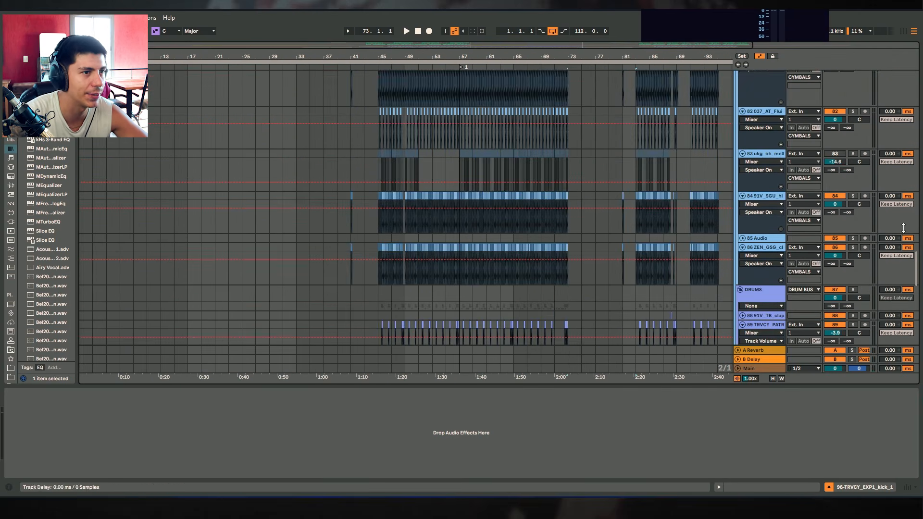
drag(918, 264, 913, 133)
scroll(658, 212, up, 3)
click(567, 203)
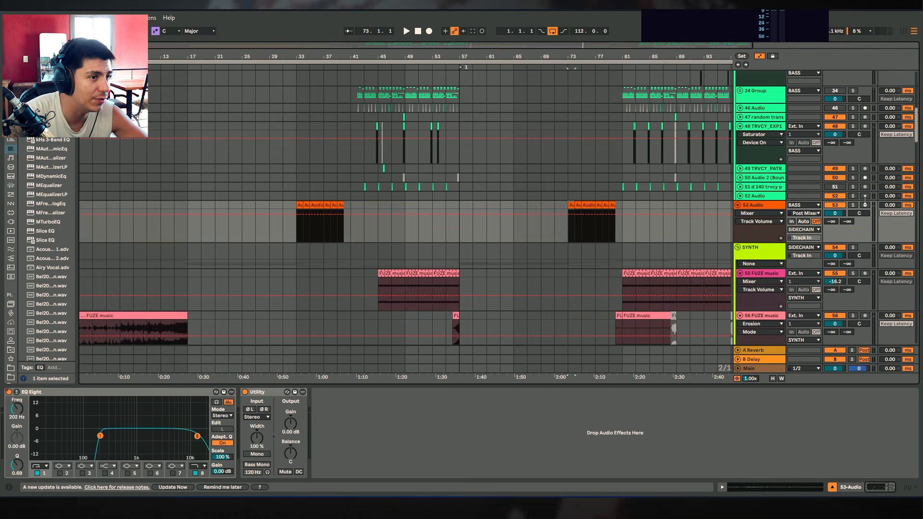
key(space)
key(space)
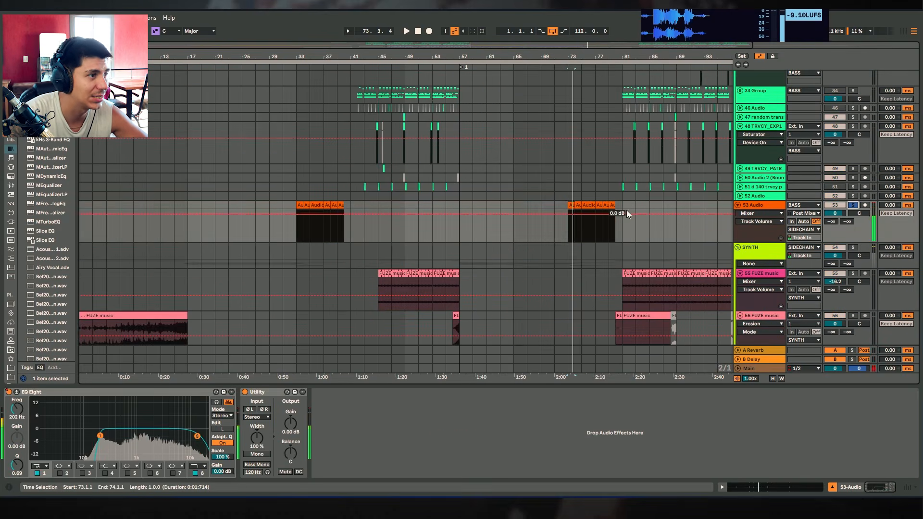
drag(554, 207, 618, 212)
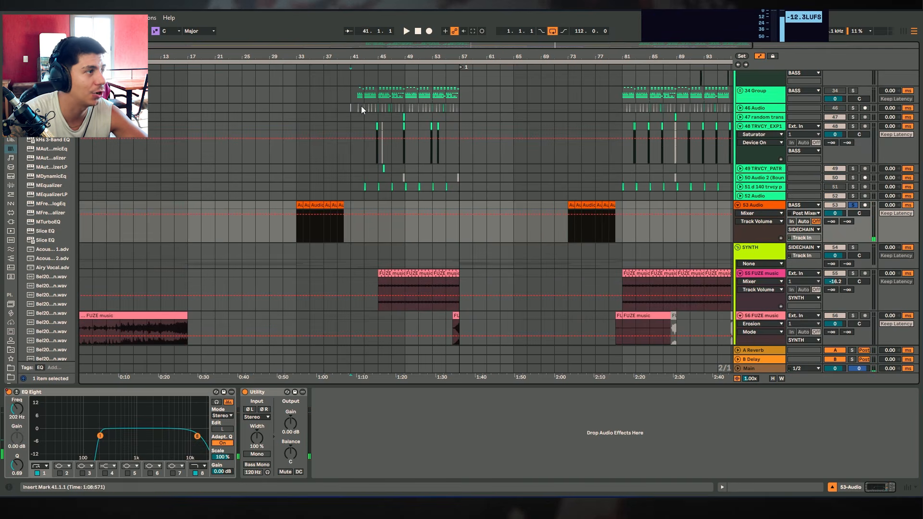
Mark out the first drop's bass clips around bar 41 and the second drop's bass clips from bar 81.
drag(361, 105, 447, 202)
click(486, 196)
scroll(656, 166, up, 2)
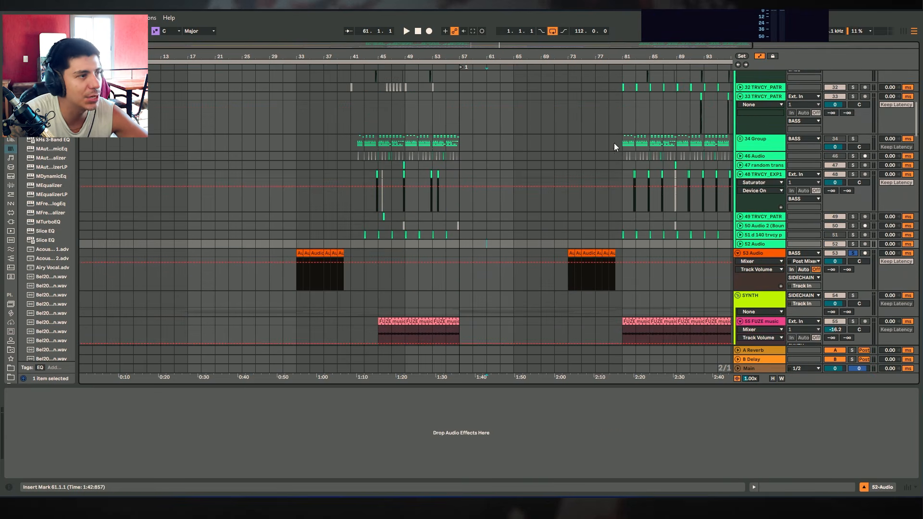
drag(612, 143, 701, 156)
Place the insert mark at 73.1.1 on the 53 Audio track and select its empty stretch from bar 81 to 97.
drag(591, 57, 477, 57)
drag(429, 252, 509, 252)
click(454, 251)
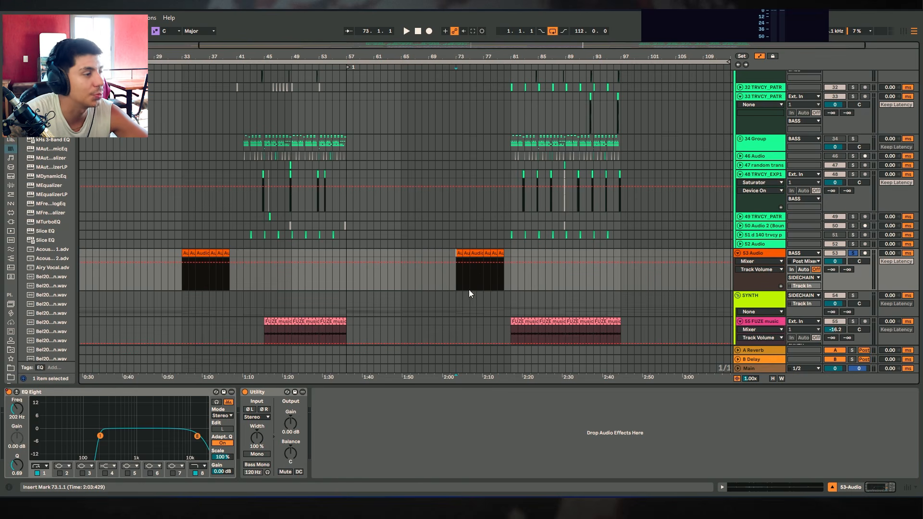
drag(511, 255, 620, 259)
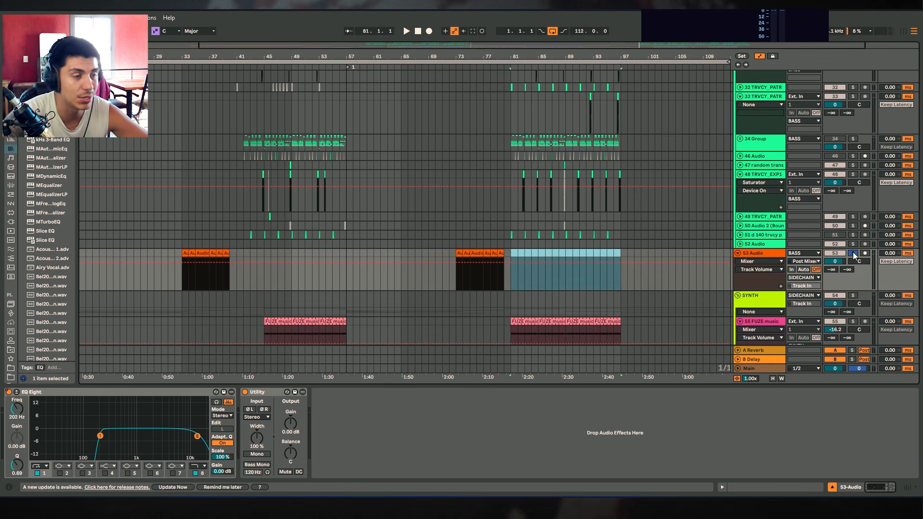
Clear the 53 Audio solo and play the full mix from bar 80 into the second drop.
scroll(540, 158, up, 2)
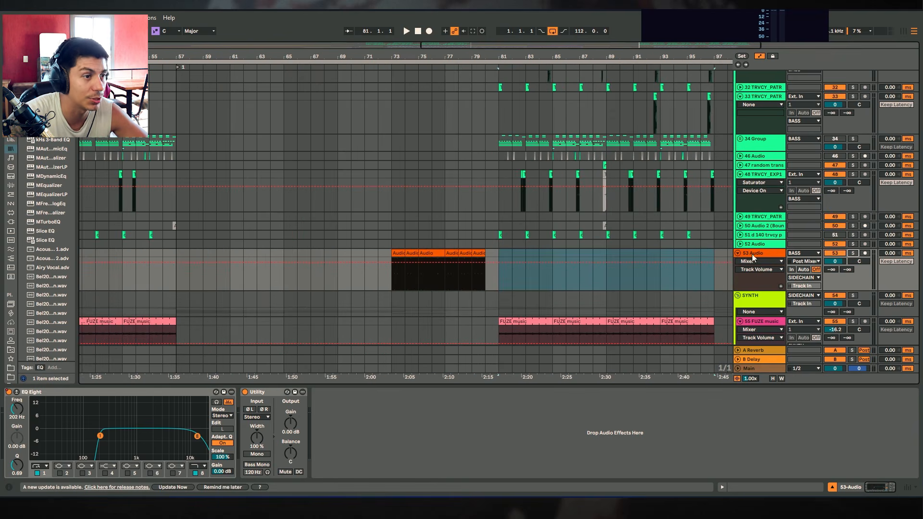
click(483, 217)
key(space)
scroll(513, 149, up, 3)
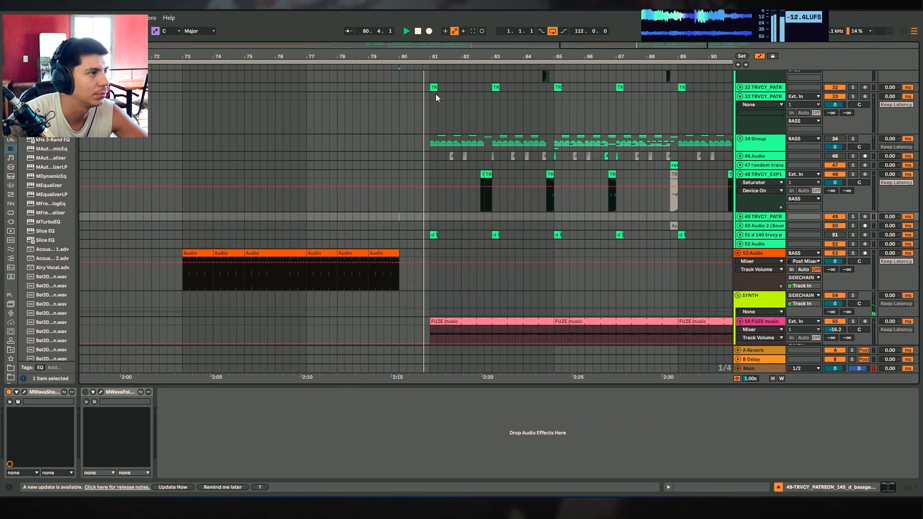
scroll(512, 149, up, 1)
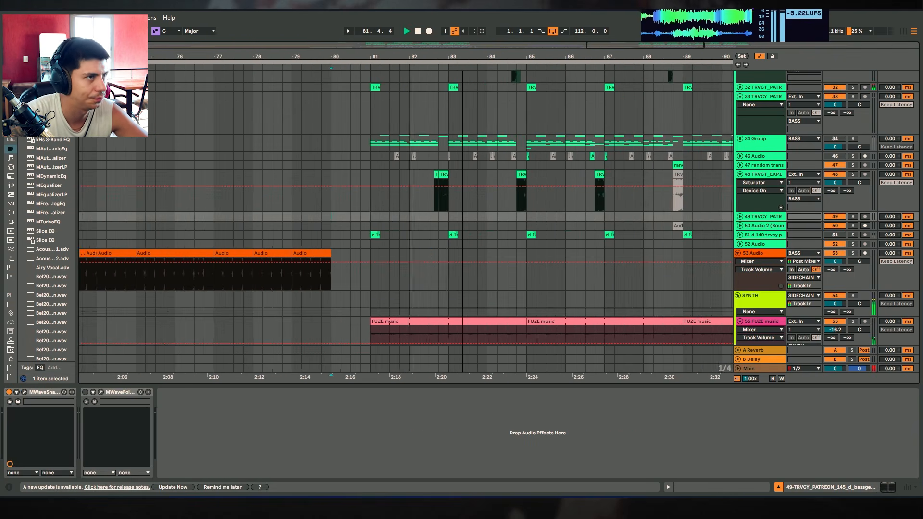
Review the upper bass tracks during playback, hide the device view, and stop the playback.
scroll(495, 203, up, 3)
scroll(495, 203, up, 2)
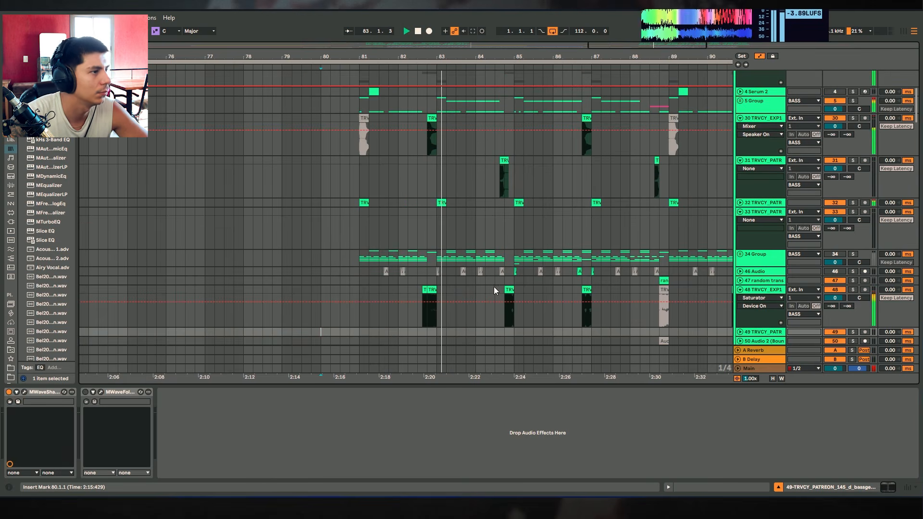
key(ctrl+alt+l)
scroll(499, 249, up, 2)
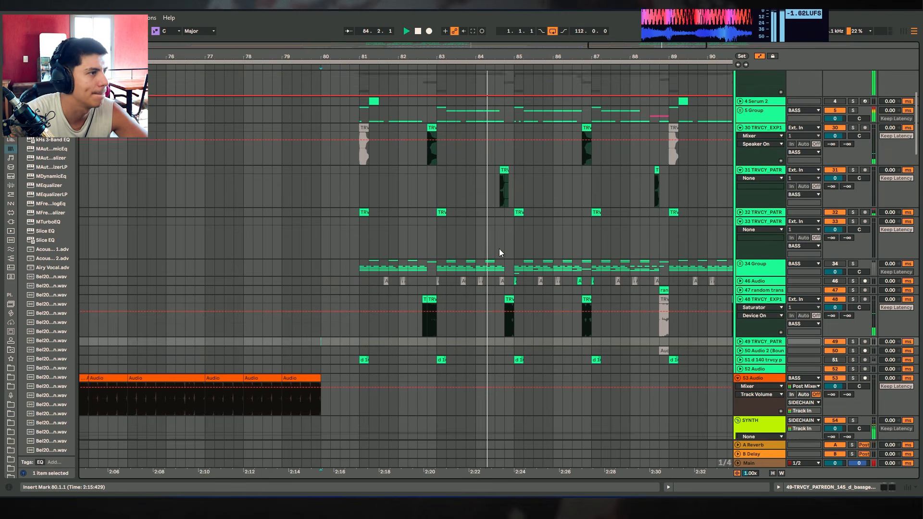
drag(399, 56, 423, 34)
key(space)
Mark out the bass layers from bar 80, select bars 71 to 81 on the 52 and 53 Audio tracks, and return to 80.1.1.
click(348, 211)
scroll(353, 221, down, 4)
scroll(434, 199, up, 3)
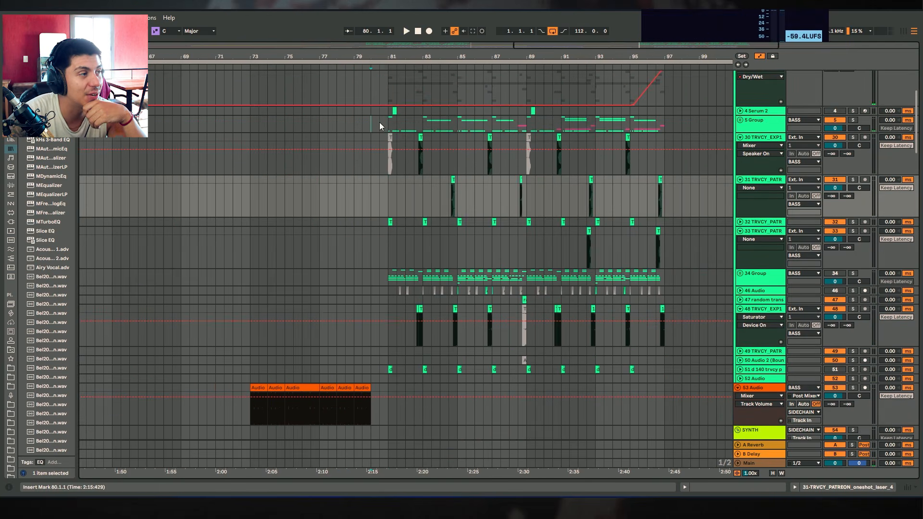
drag(380, 122, 628, 156)
scroll(615, 212, down, 2)
drag(216, 340, 390, 349)
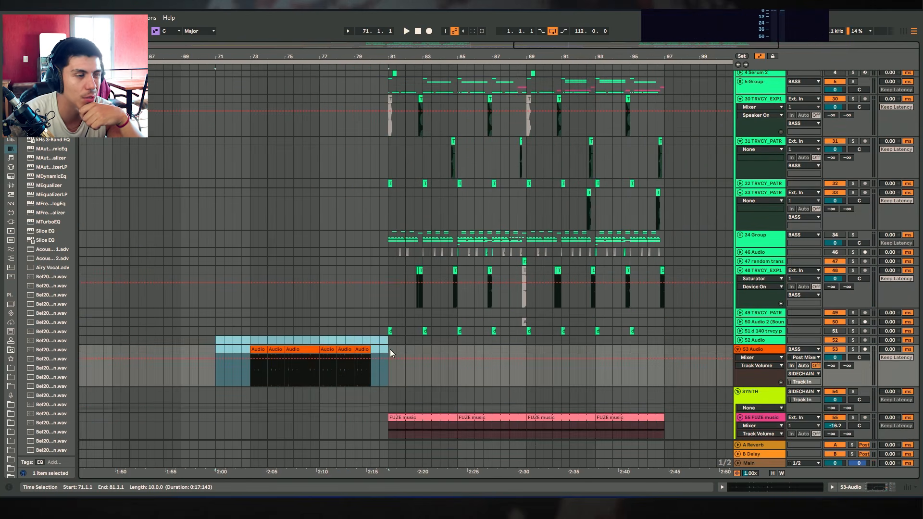
click(373, 163)
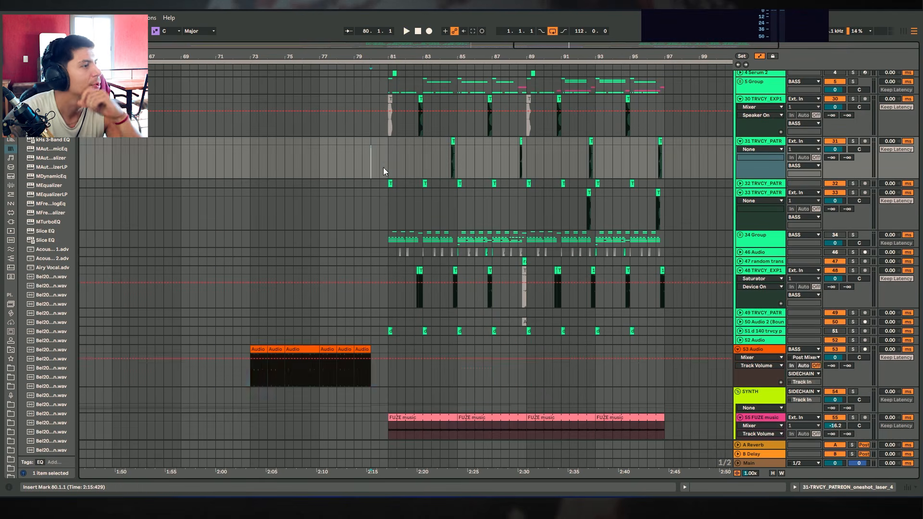
Unfold the 5 Group in BASS, solo it, and play it from bar 81.
scroll(384, 170, up, 4)
drag(408, 58, 408, 77)
click(741, 158)
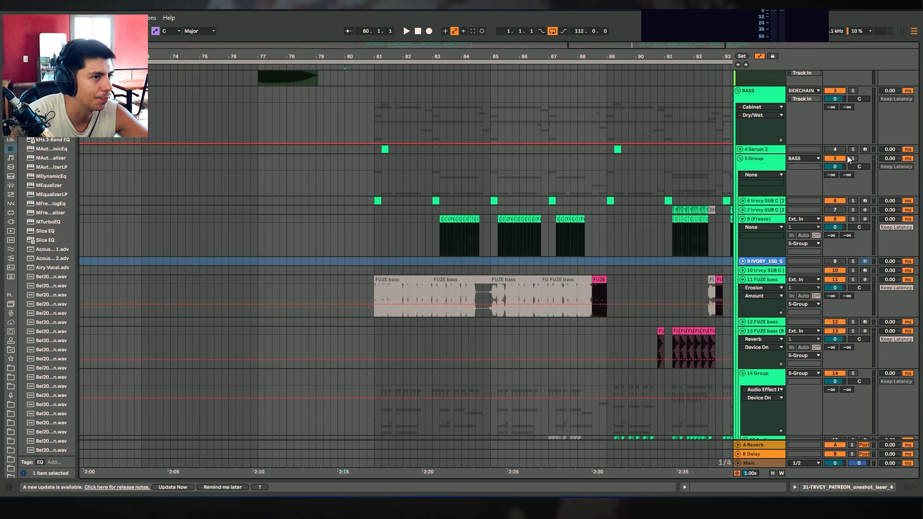
key(space)
drag(385, 57, 385, 79)
key(space)
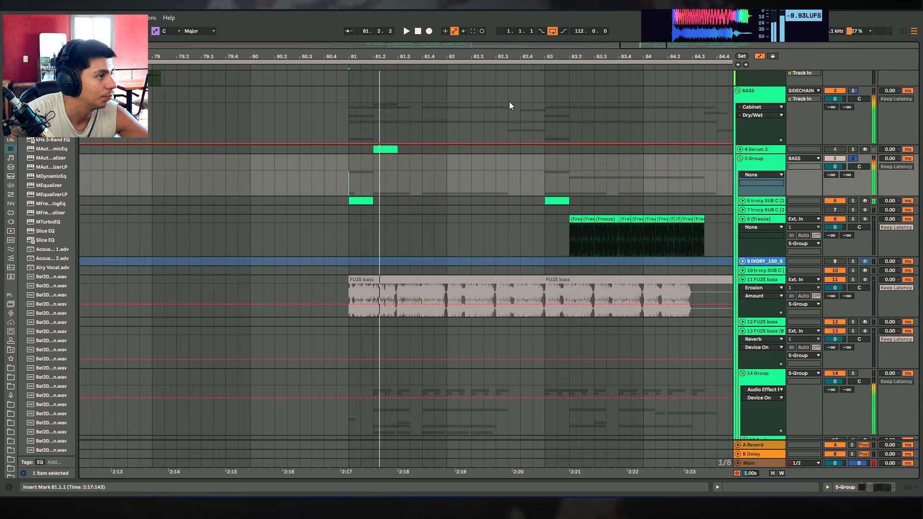
Unfold and solo the 6 trvcy SUB C track and play its clip at bar 81.
click(742, 200)
click(346, 204)
key(space)
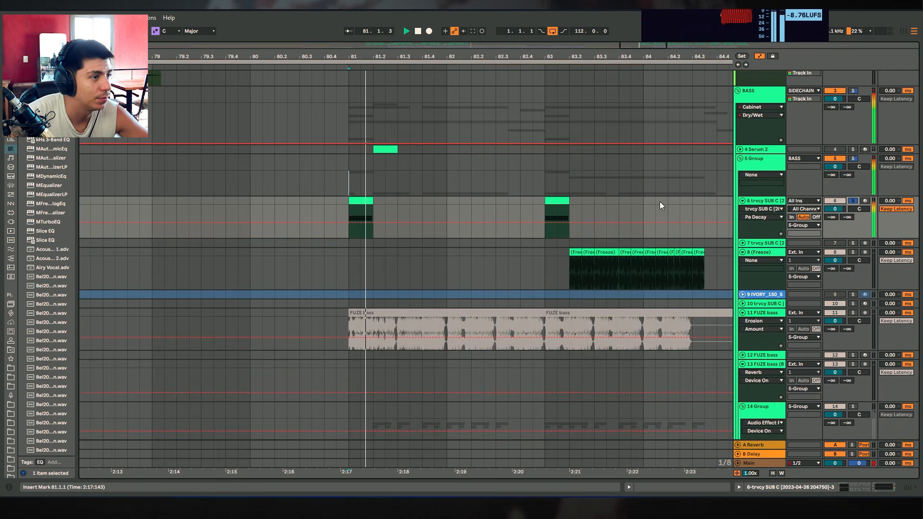
click(363, 199)
key(space)
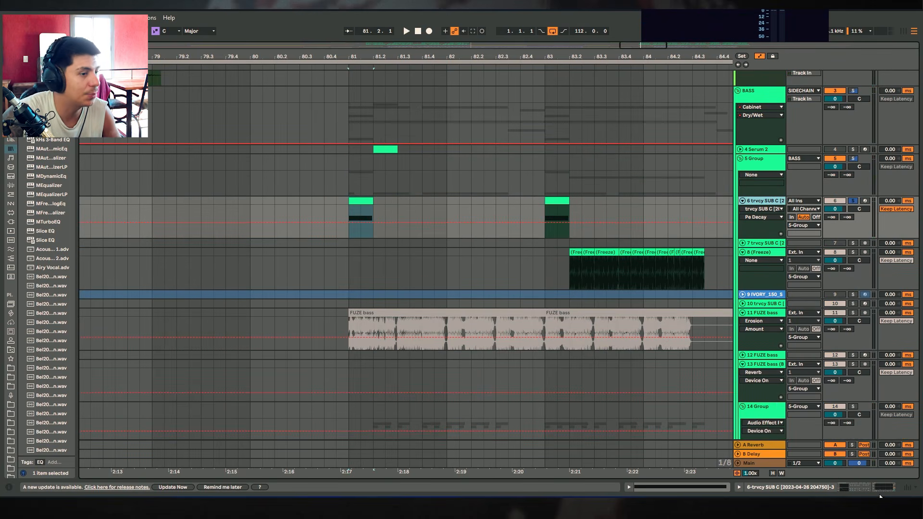
Show the SUB C track's devices and play its next clip at bar 83.
click(881, 488)
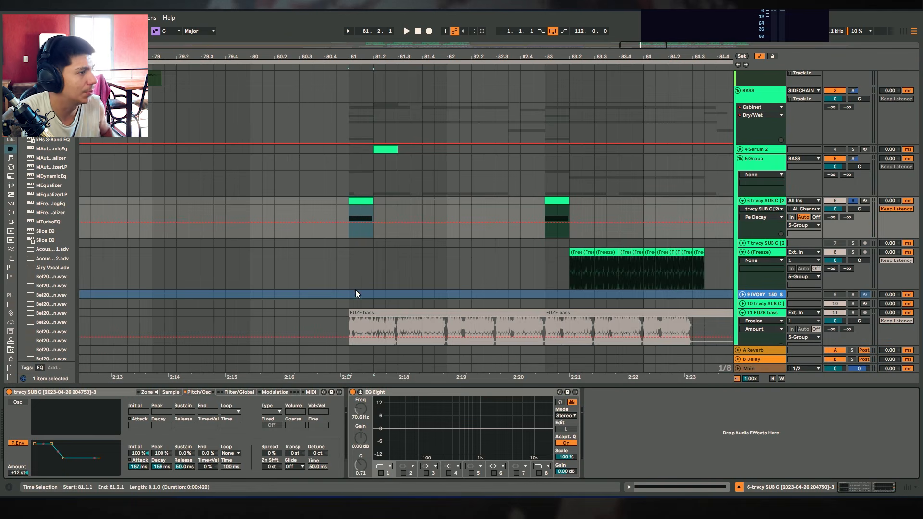
key(space)
click(558, 200)
key(space)
key(space)
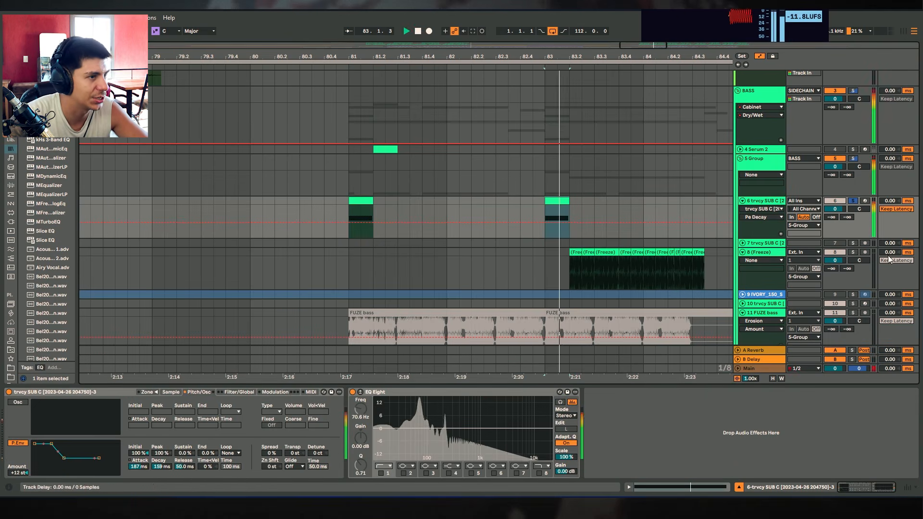
key(space)
Solo the 8 (Freeze) track and play its clips from 83.2, replaying from 84.2.1.
key(space)
click(852, 252)
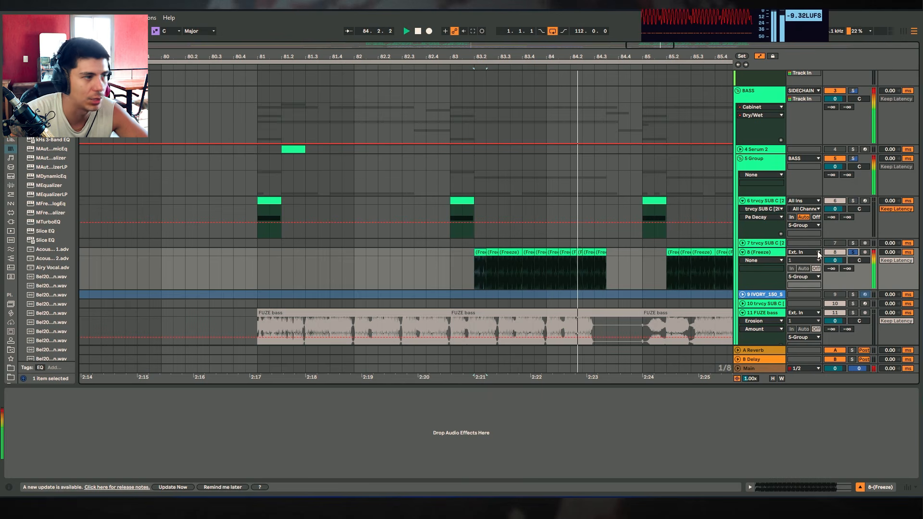
click(571, 252)
key(space)
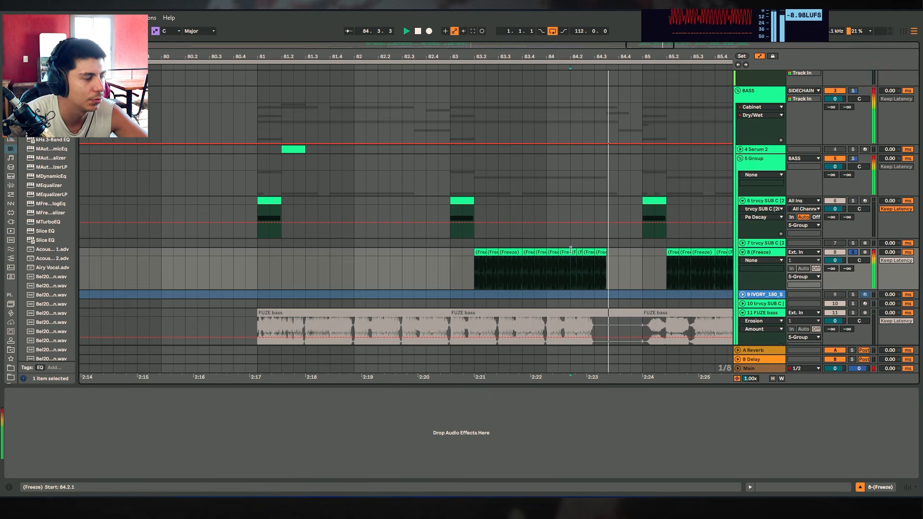
key(space)
Solo the 14 Group and play it from bar 81.
drag(498, 57, 507, 47)
scroll(348, 194, down, 10)
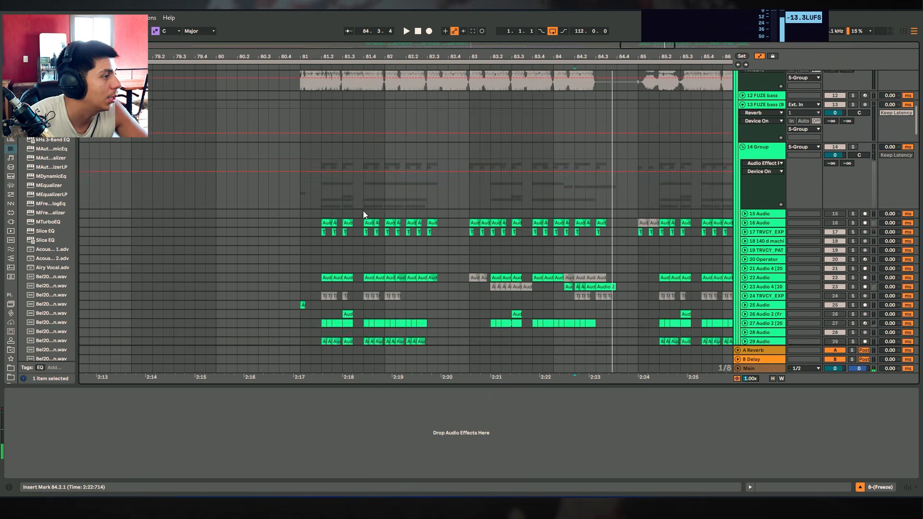
scroll(336, 223, up, 2)
scroll(302, 207, down, 6)
click(294, 181)
scroll(443, 110, up, 4)
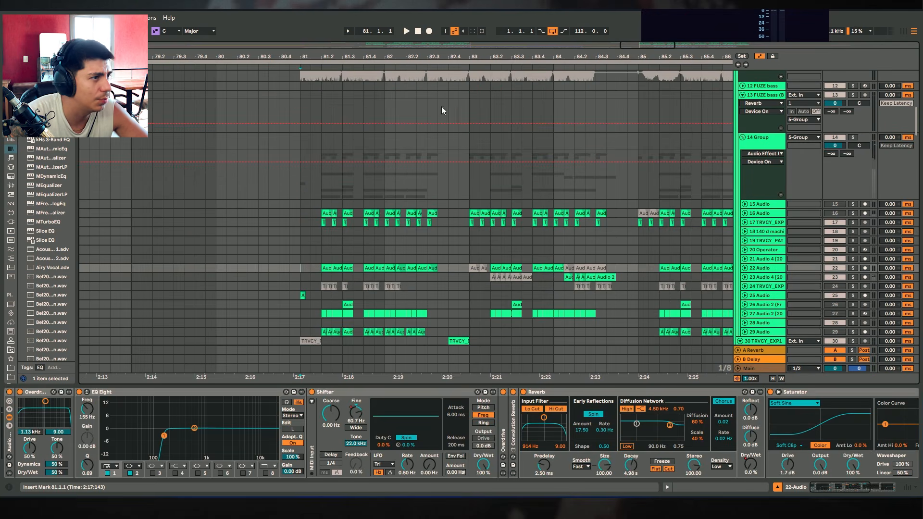
click(860, 137)
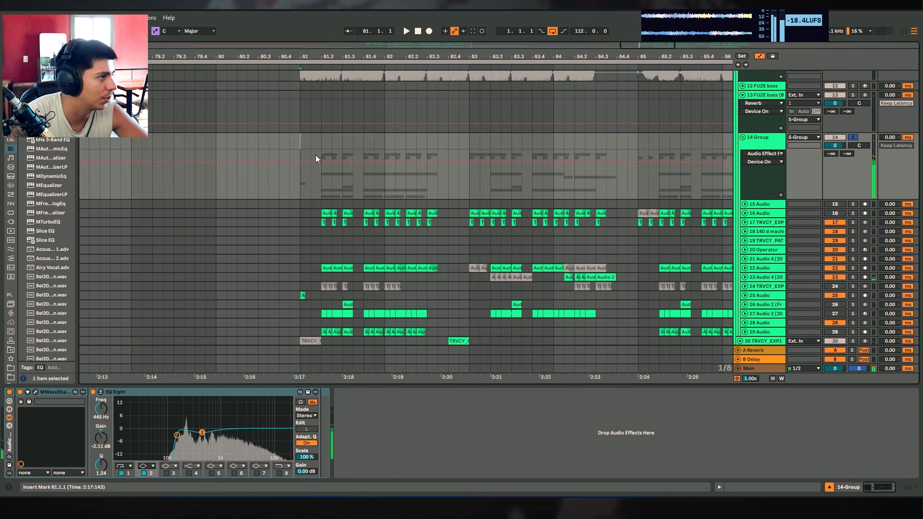
Look over the tracks inside the 14 Group and place the insert mark at 81.2.1 on the 18 140 d machine gun track.
scroll(250, 163, down, 3)
click(326, 182)
scroll(341, 181, down, 5)
scroll(331, 180, up, 5)
click(322, 175)
scroll(818, 181, up, 1)
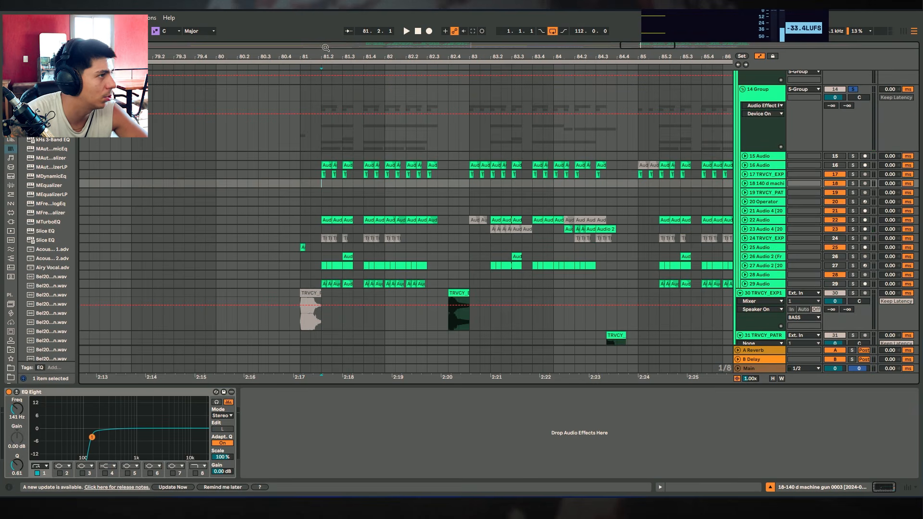
Unfold and solo the 22 Audio track and play its clips from 81.2.1.
drag(323, 56, 352, 72)
click(363, 220)
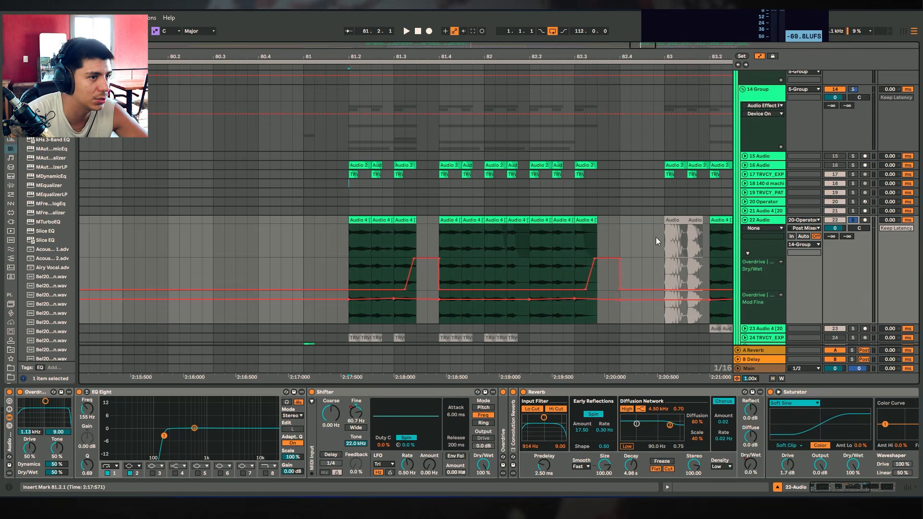
scroll(384, 211, down, 3)
key(space)
scroll(490, 169, down, 3)
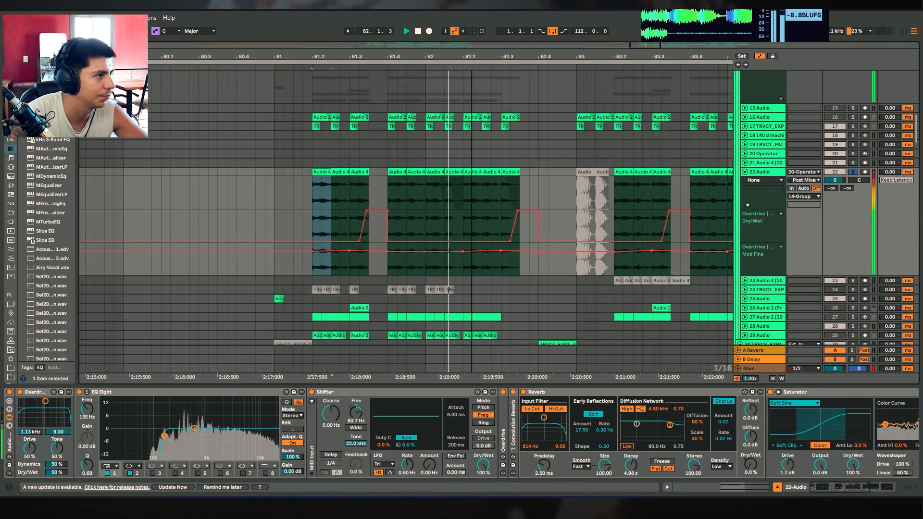
key(space)
Select the 22 Audio clips from 81.1.2 to 82.3.3, and play the track from its clip at 83.2.1.
drag(328, 171, 508, 174)
scroll(296, 158, right, 5)
click(296, 159)
scroll(292, 202, up, 3)
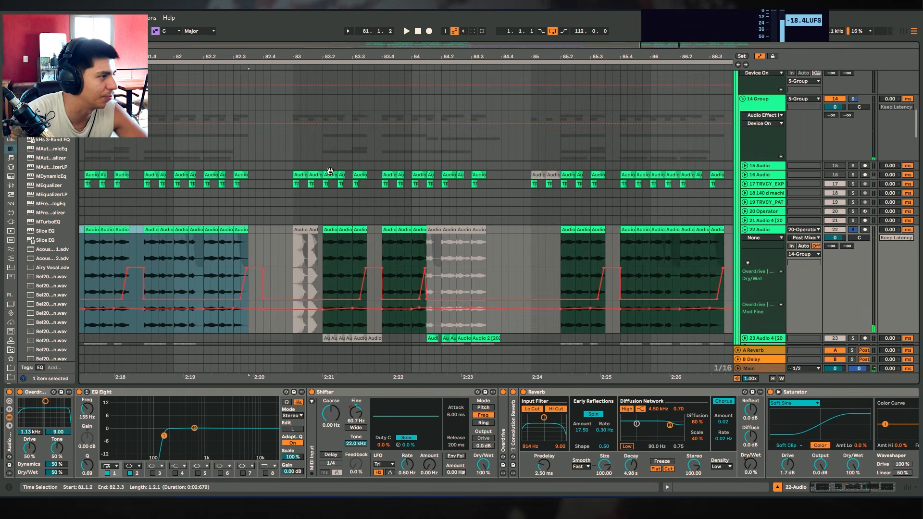
drag(292, 203, 523, 220)
click(330, 230)
key(space)
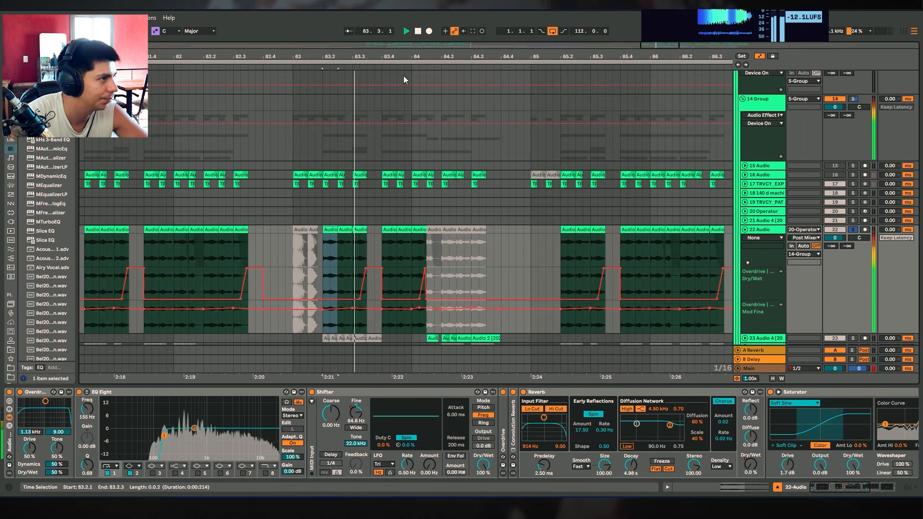
Play the soloed 22 Audio track from its clip at 85.2.1, stop playback, and reselect that clip.
drag(403, 57, 424, 57)
scroll(451, 210, down, 2)
key(space)
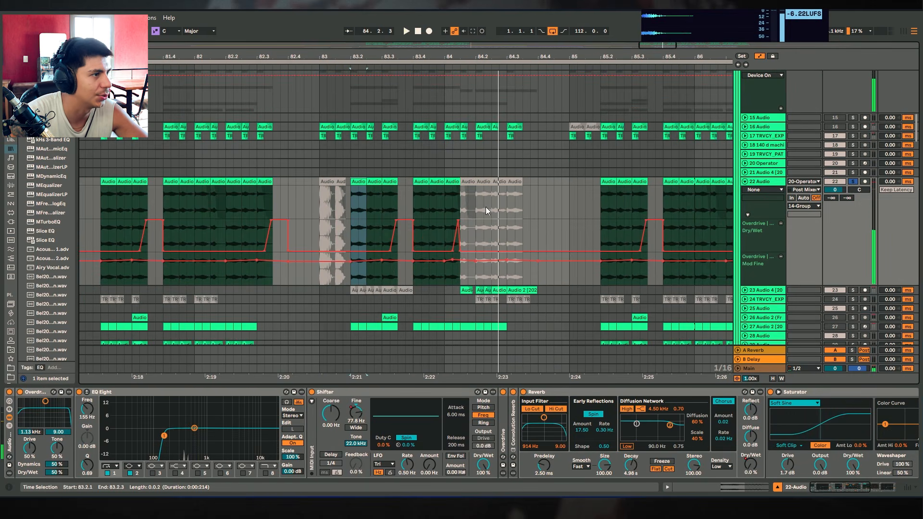
click(607, 181)
key(space)
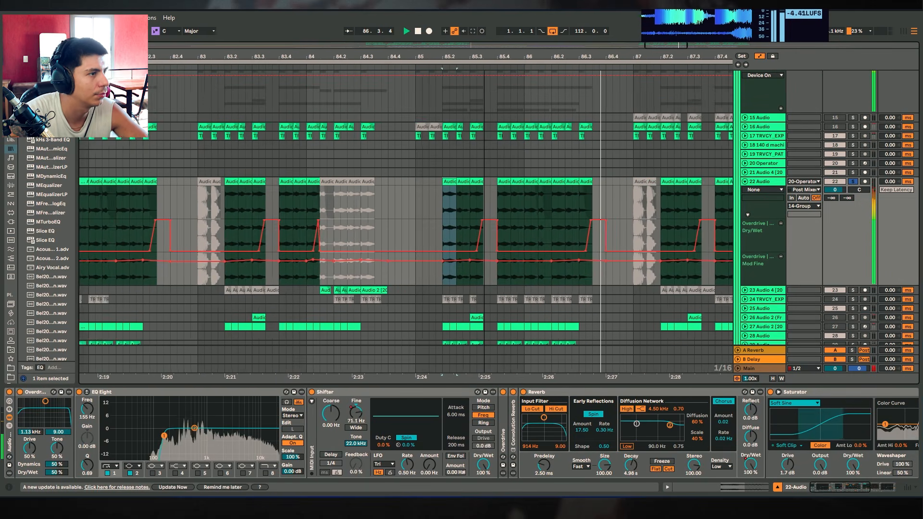
click(449, 181)
key(space)
click(465, 179)
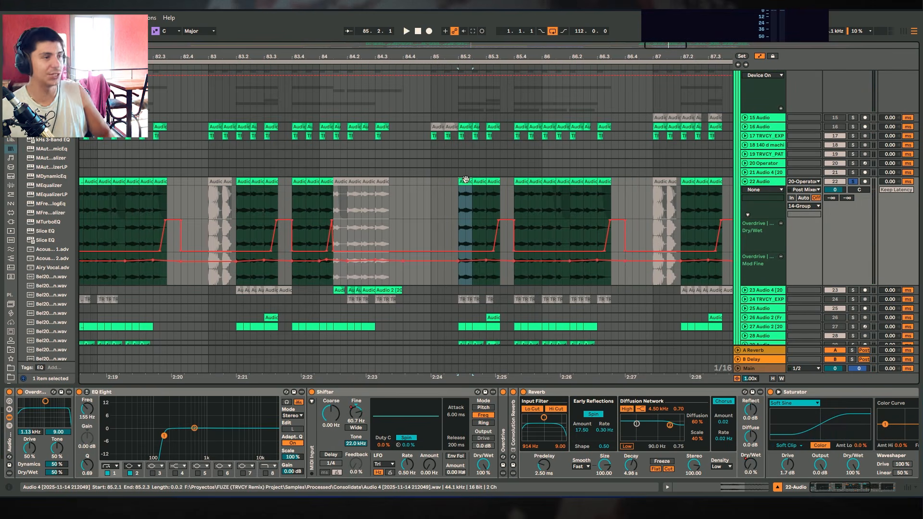
Fold the Reverb and Saturator, bypass the 22 Audio effect rack, and play the dry clips from 85.2.1 and 85.4.1.
double_click(562, 392)
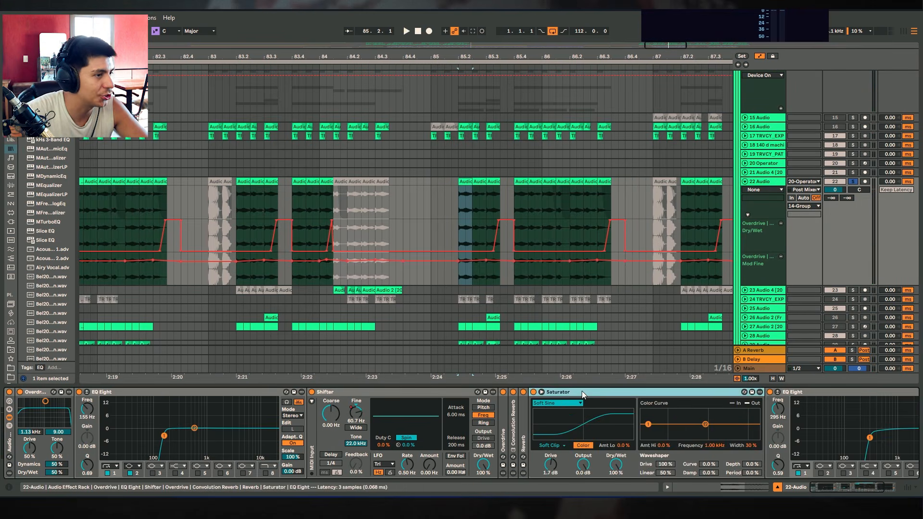
double_click(602, 393)
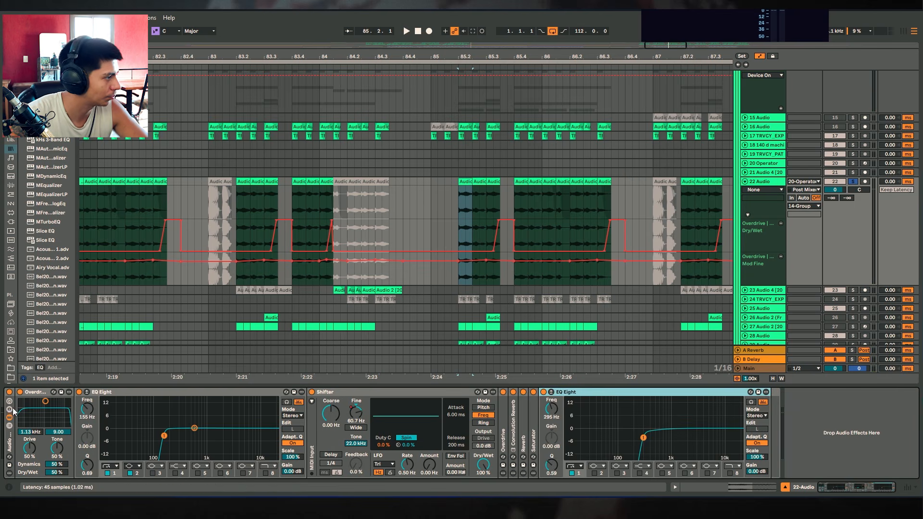
click(9, 391)
key(space)
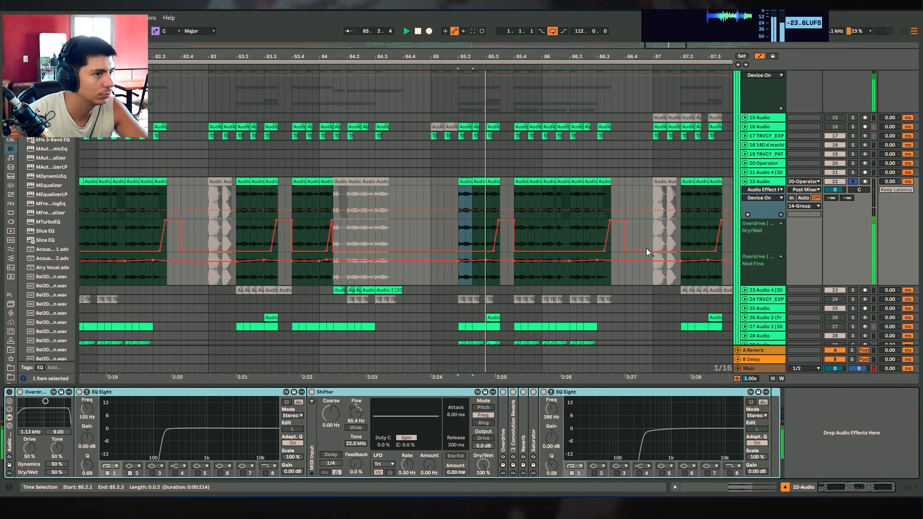
click(518, 181)
key(space)
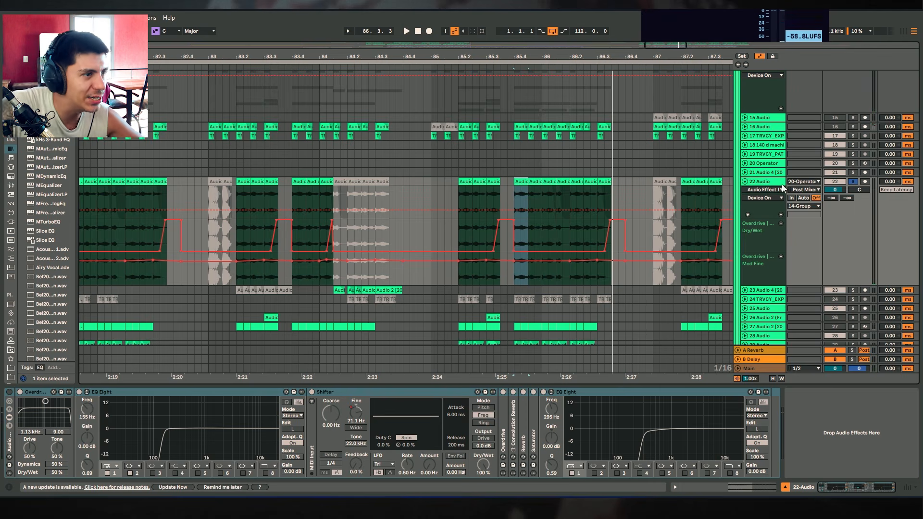
Select the 20 Operator track, clear the solo, and play test notes with the computer keyboard octave set to C1–D2.
click(764, 164)
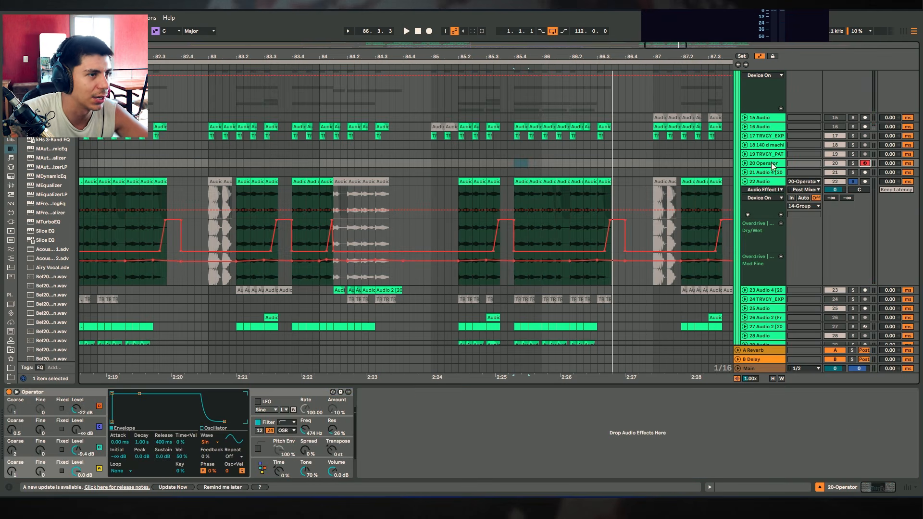
click(853, 164)
click(854, 164)
key(a)
key(a)
key(z)
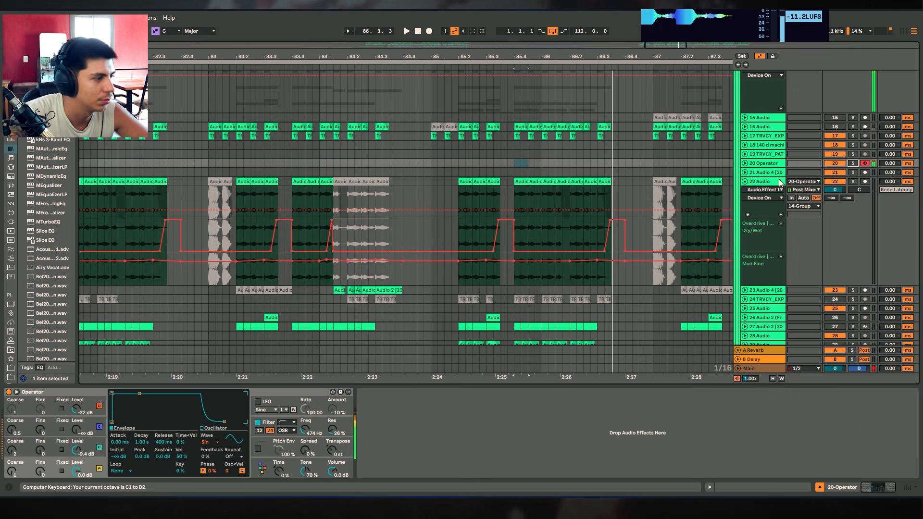
key(z)
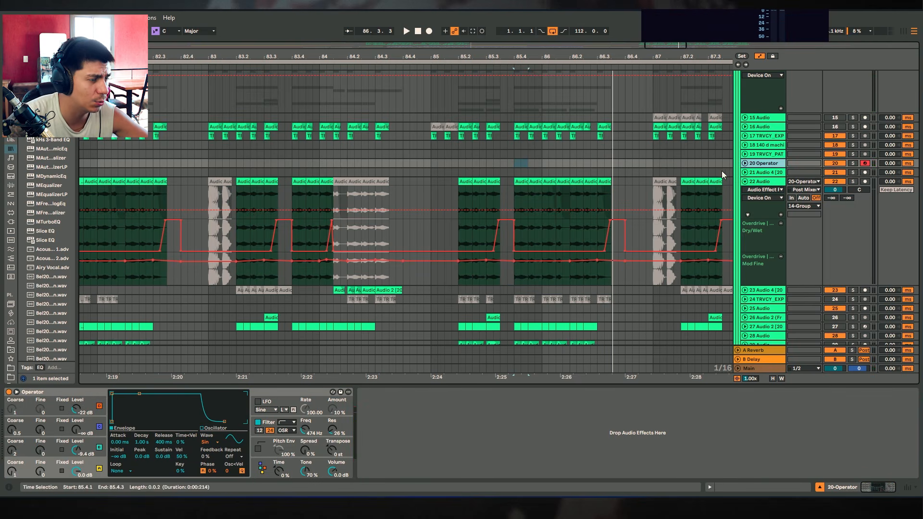
Inspect Operator's pitch envelope and the envelope and wave settings of its oscillators.
click(268, 455)
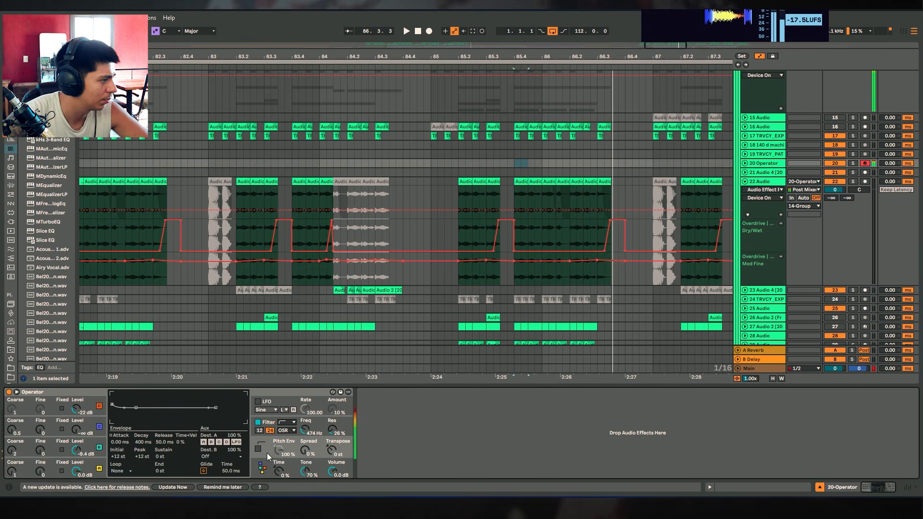
click(103, 455)
drag(20, 459, 22, 455)
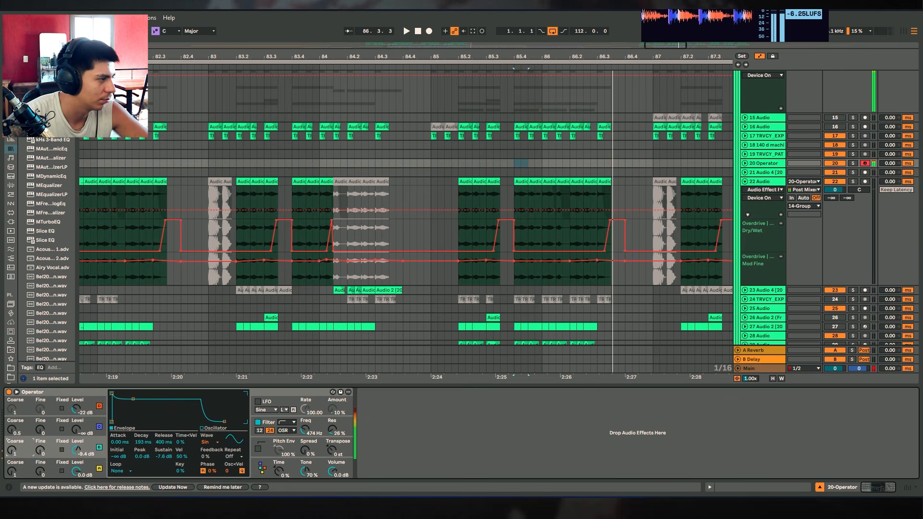
click(98, 464)
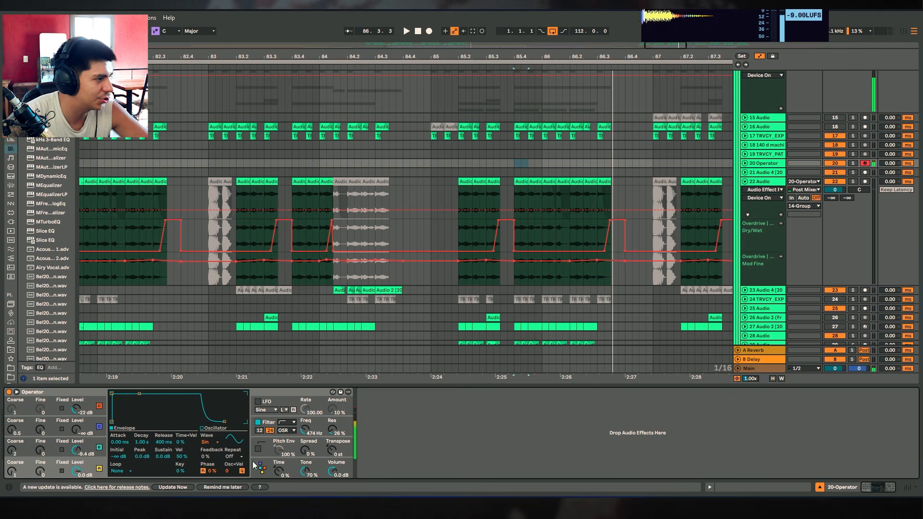
click(103, 433)
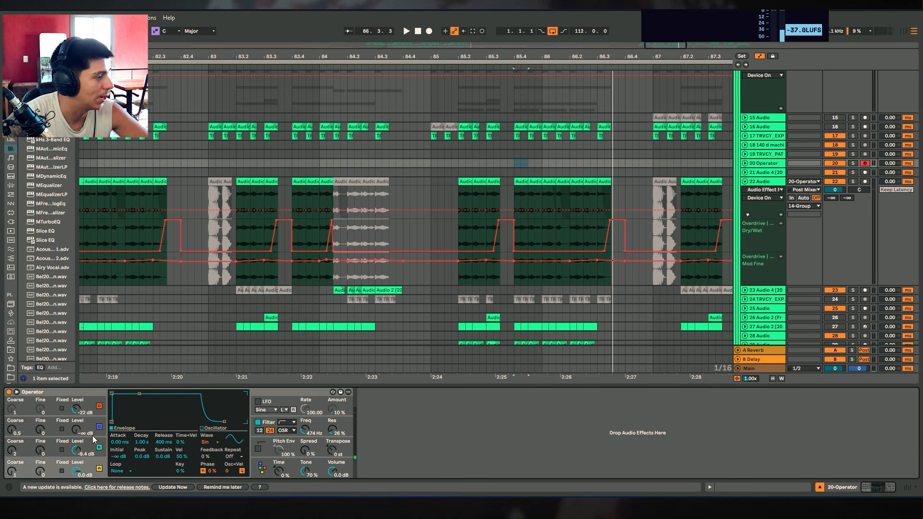
click(102, 451)
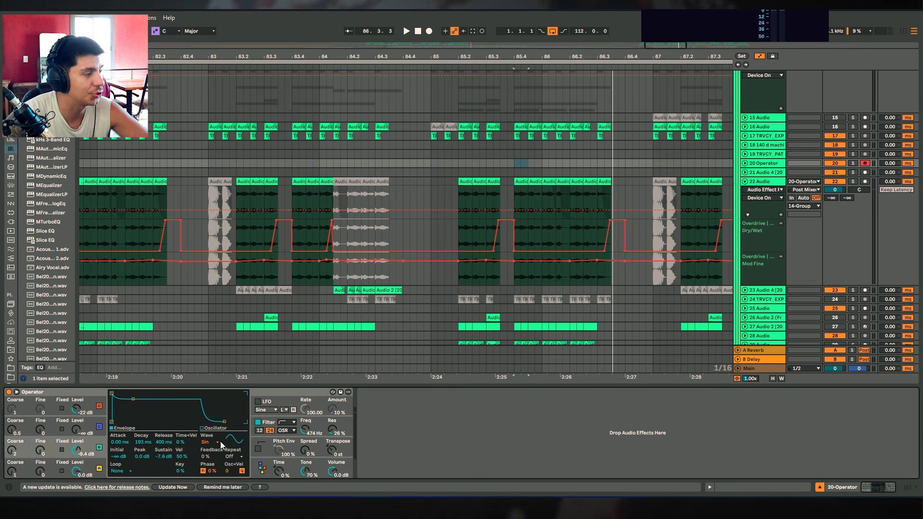
Solo 22 Audio again and play its clip at 85.2.1, comparing it with the 20 Operator source.
click(473, 208)
click(851, 182)
key(space)
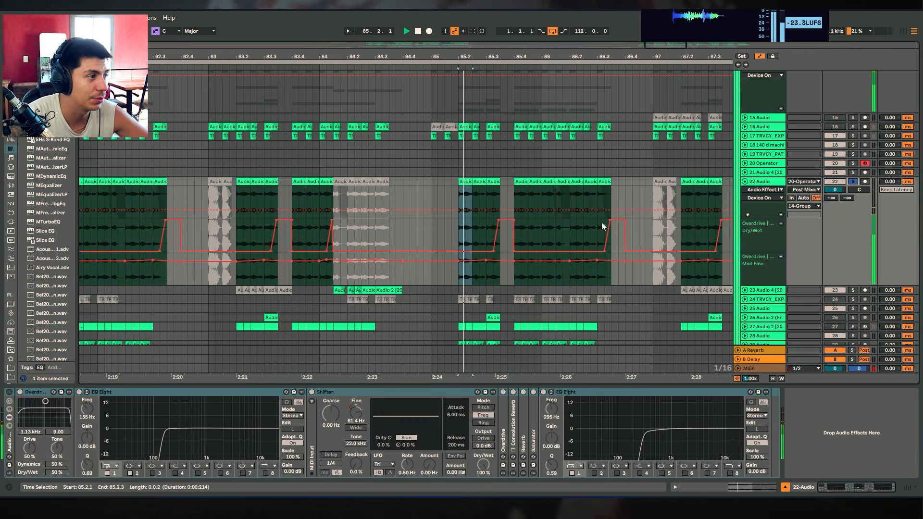
click(769, 165)
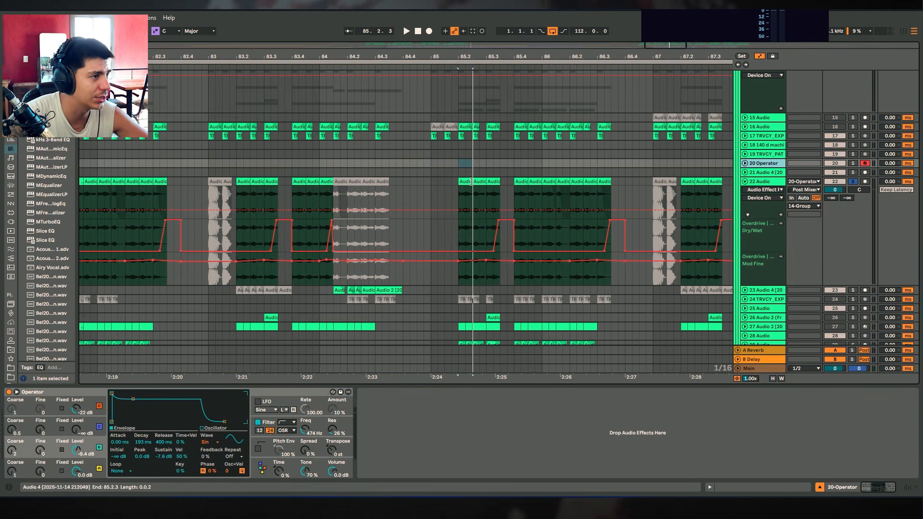
click(470, 182)
key(ctrl+space)
drag(567, 56, 634, 58)
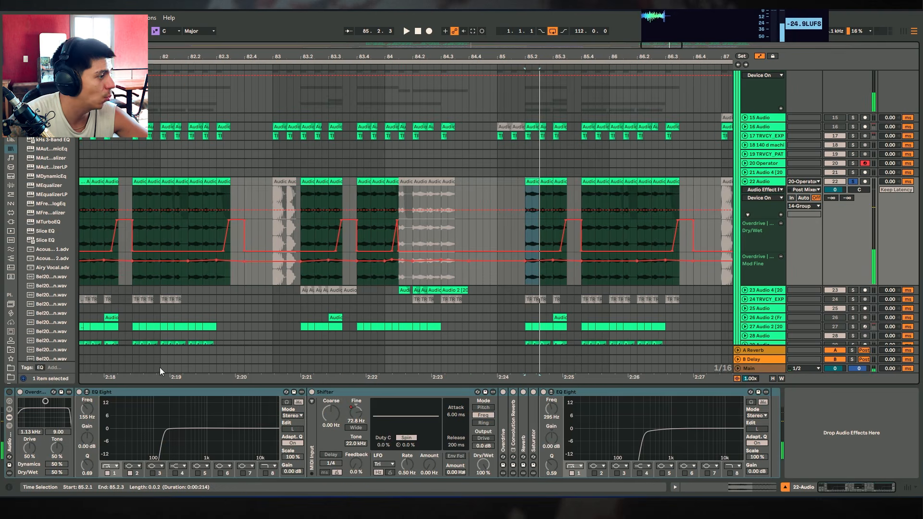
Re-enable the 22 Audio effect rack, fold the Shifter, and play with Shifter, Convolution Reverb and Reverb bypassed.
click(8, 392)
click(269, 392)
double_click(388, 392)
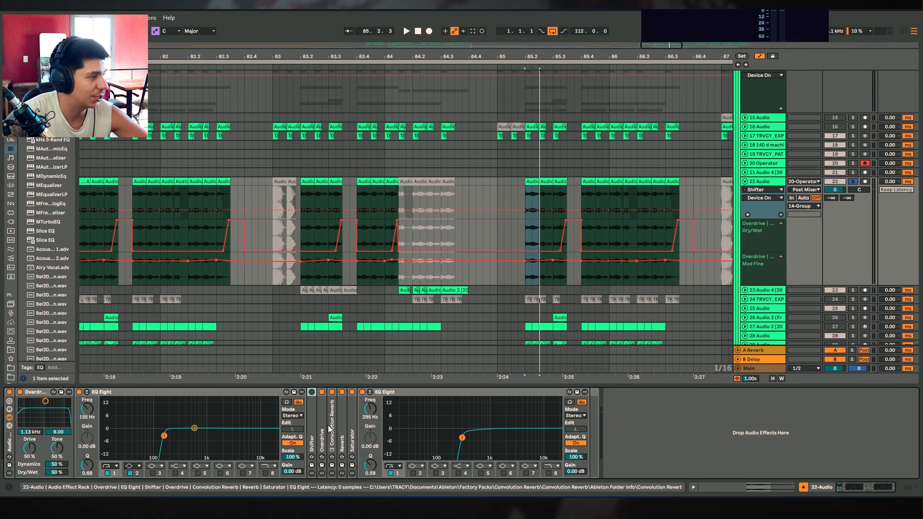
click(331, 392)
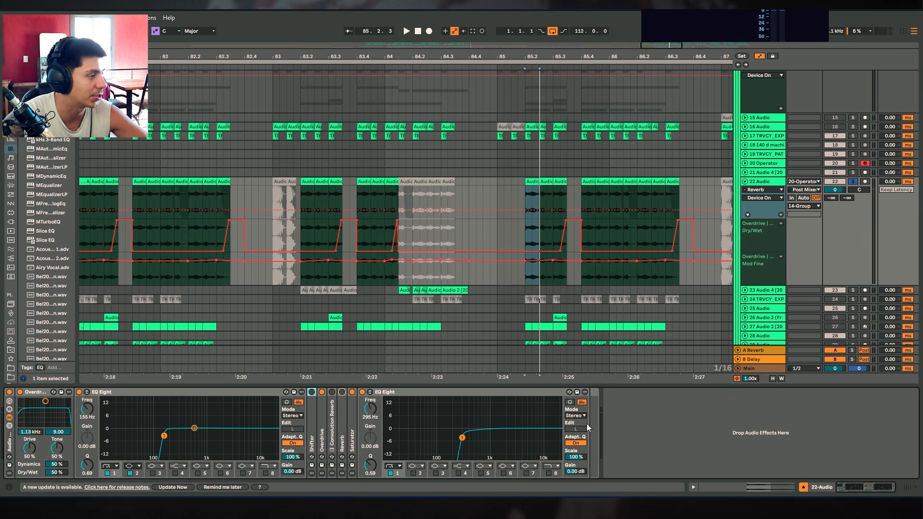
key(space)
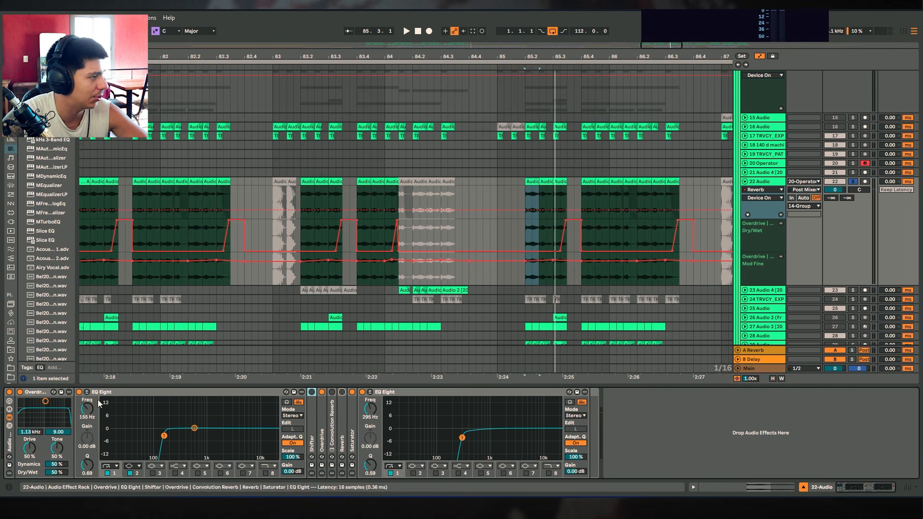
Unfold the second Overdrive and the Saturator, and look at the EQ Eight that ends the chain.
click(152, 390)
double_click(320, 420)
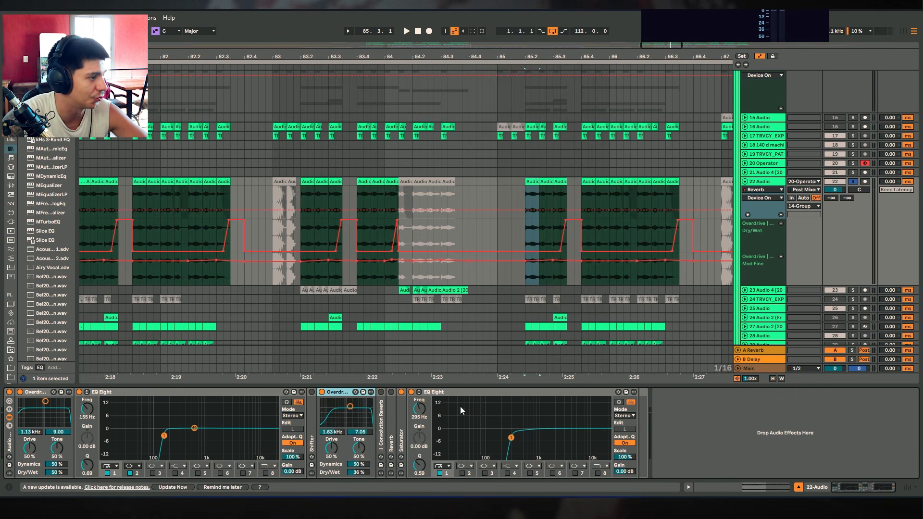
click(439, 392)
double_click(401, 412)
click(678, 389)
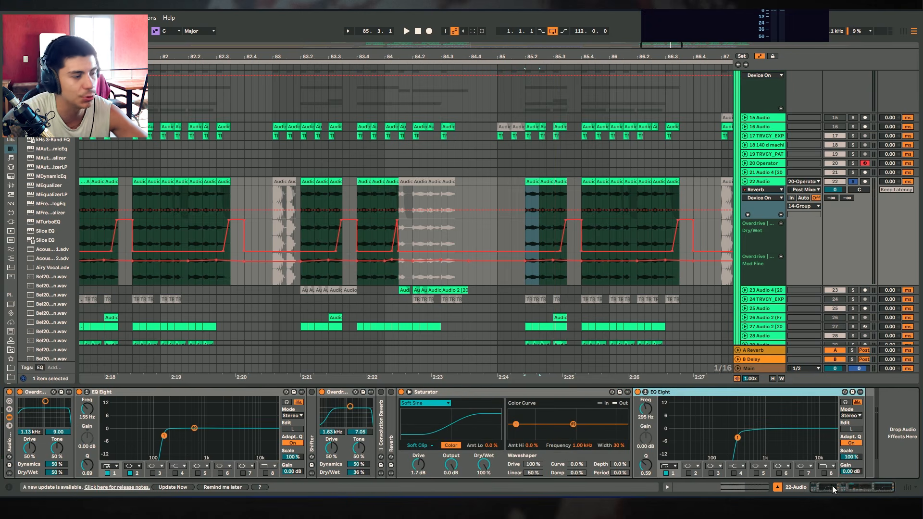
Compare the 22 Audio sound with the Convolution Reverb on and off, leaving it on and unfolded.
click(381, 391)
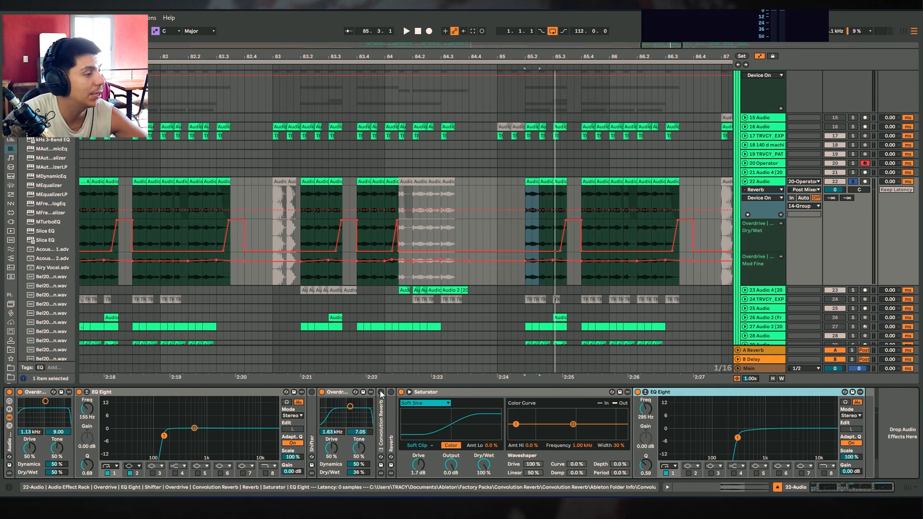
click(382, 402)
key(space)
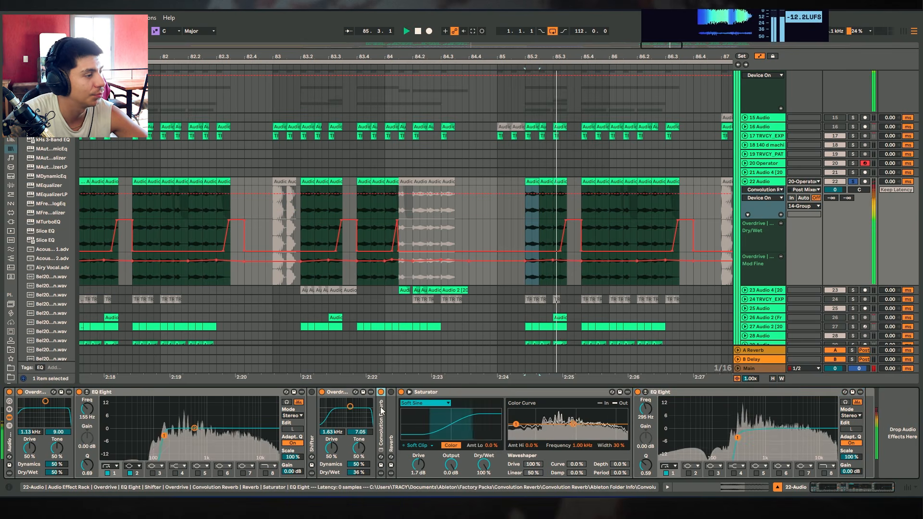
click(381, 392)
key(space)
key(space)
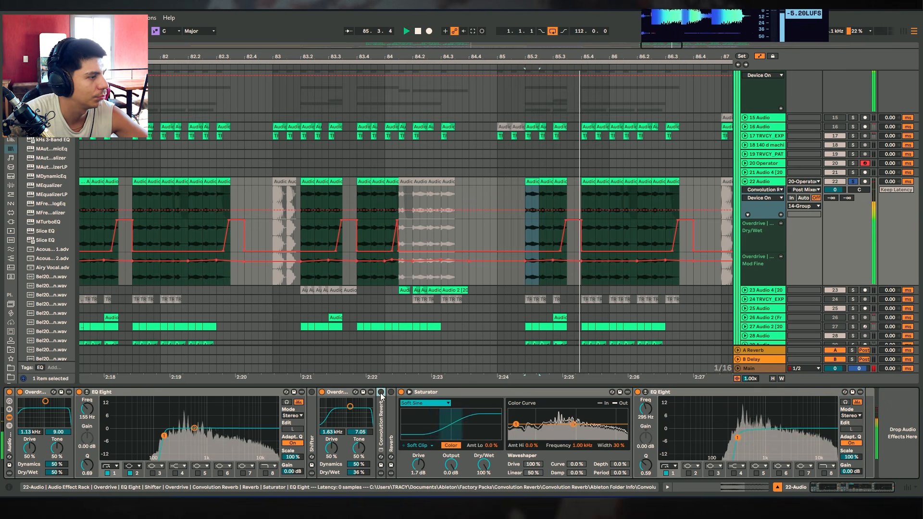
key(space)
key(space)
click(381, 393)
double_click(383, 408)
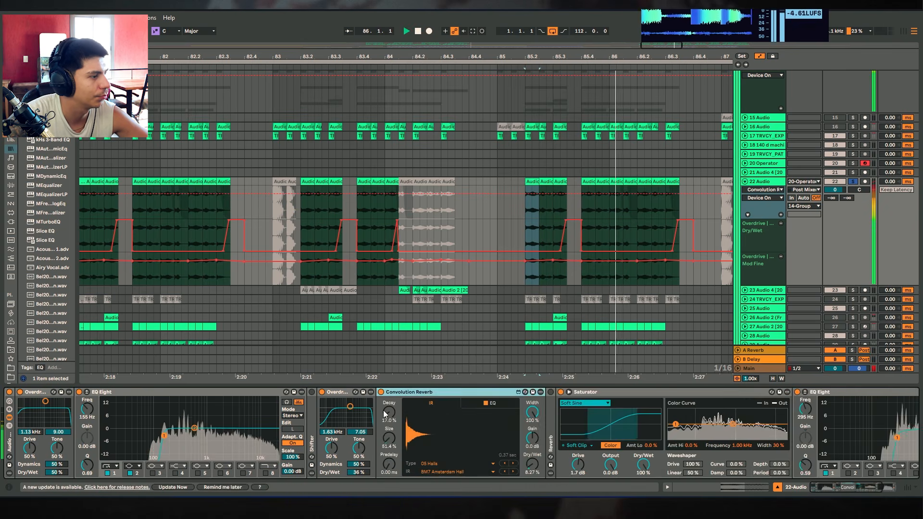
Stop playback, collapse the Convolution Reverb and expand the Reverb in track 22's device chain.
key(space)
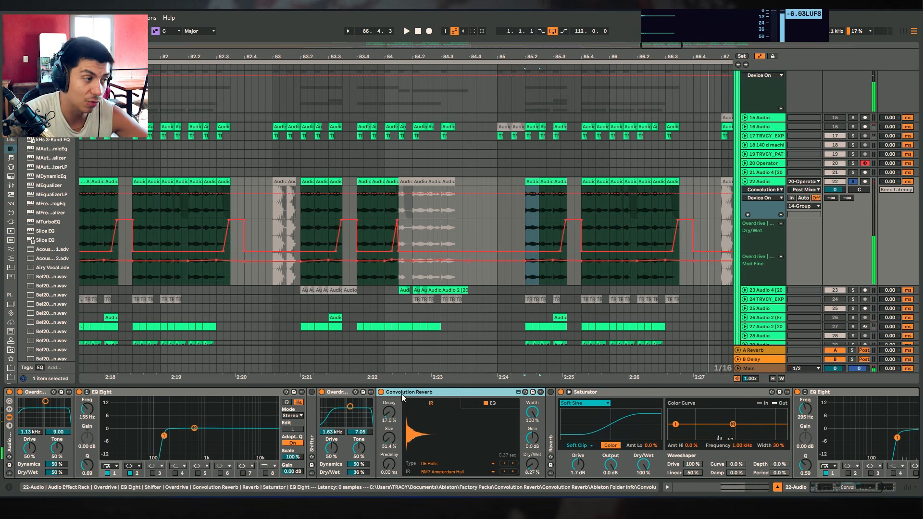
double_click(401, 394)
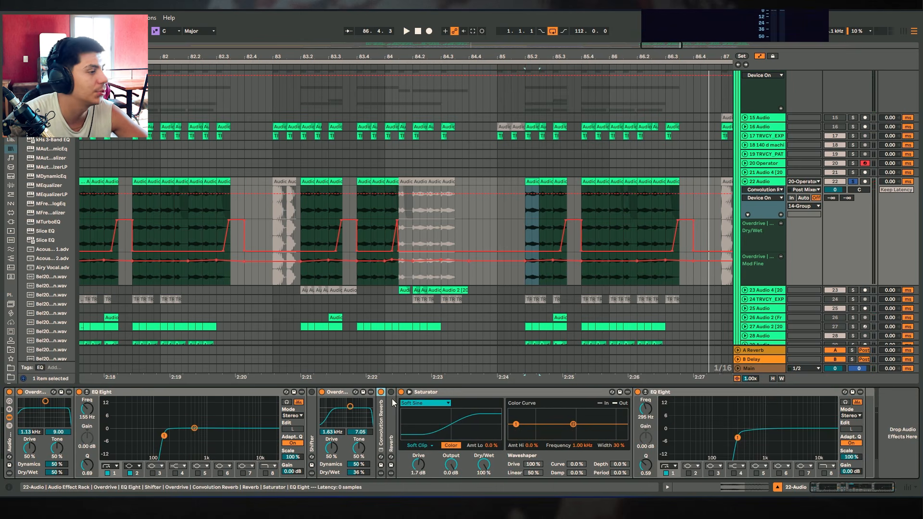
double_click(392, 403)
Play track 22 from 85.2.1 to hear its reverb processing, collapse the Reverb and select the Saturator.
click(565, 234)
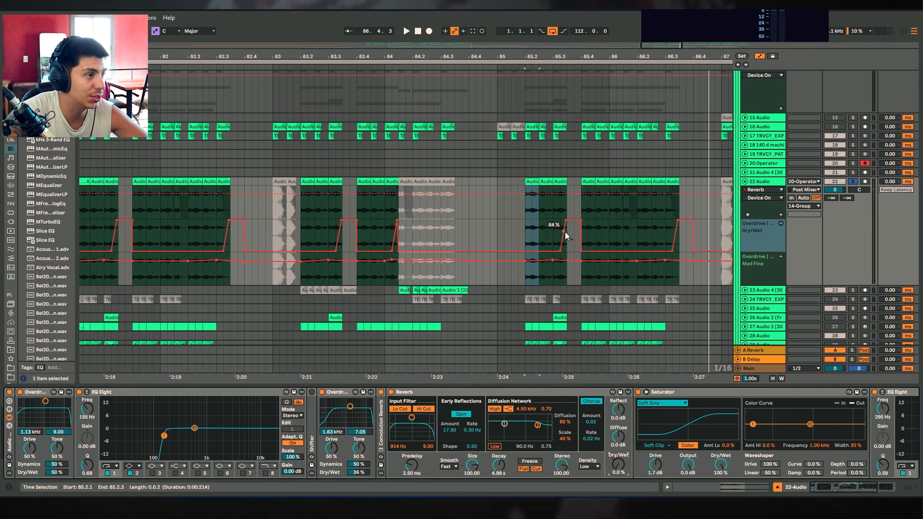
click(549, 231)
key(space)
click(528, 237)
key(space)
key(space)
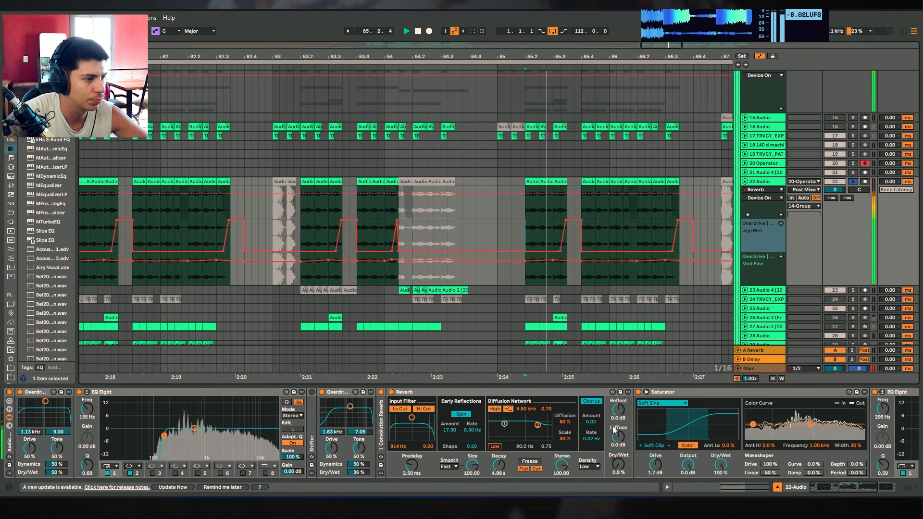
key(space)
double_click(396, 393)
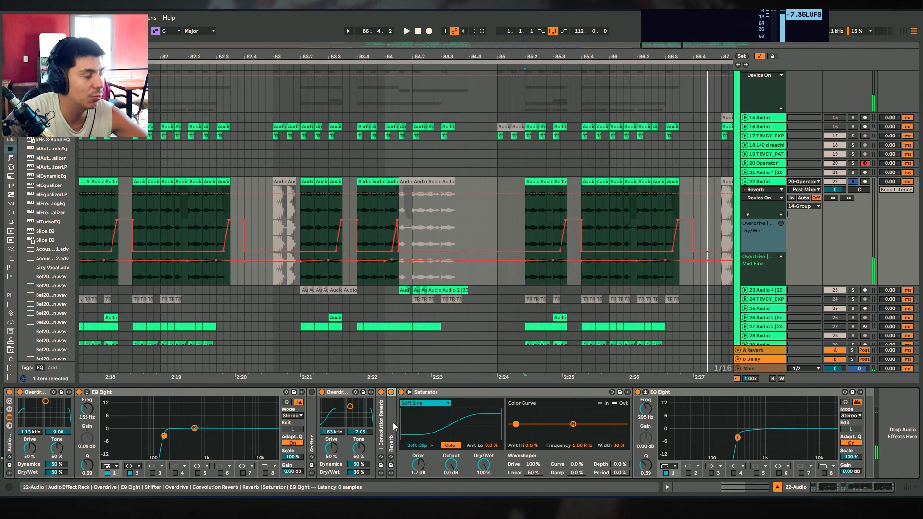
click(440, 392)
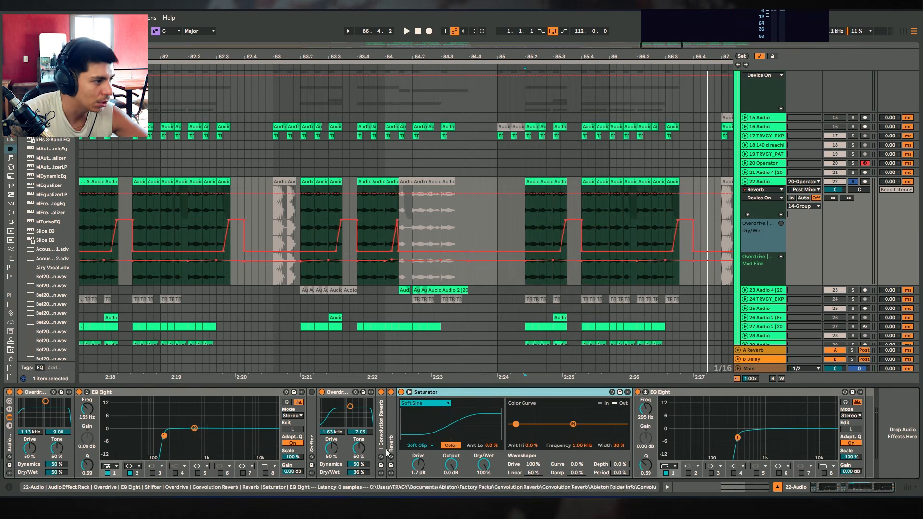
Show the 14 Group's effects, look at the MWaveShaper curve and close the plugin window.
scroll(754, 195, up, 3)
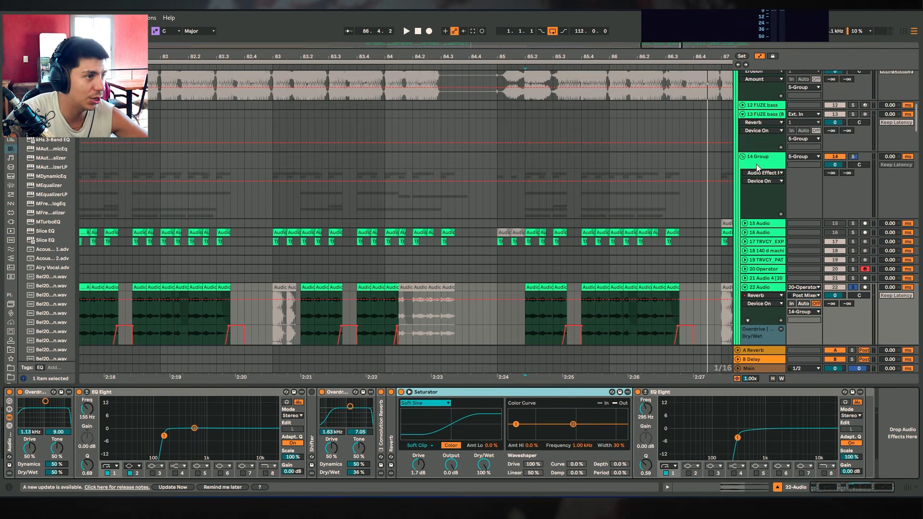
click(756, 164)
click(35, 392)
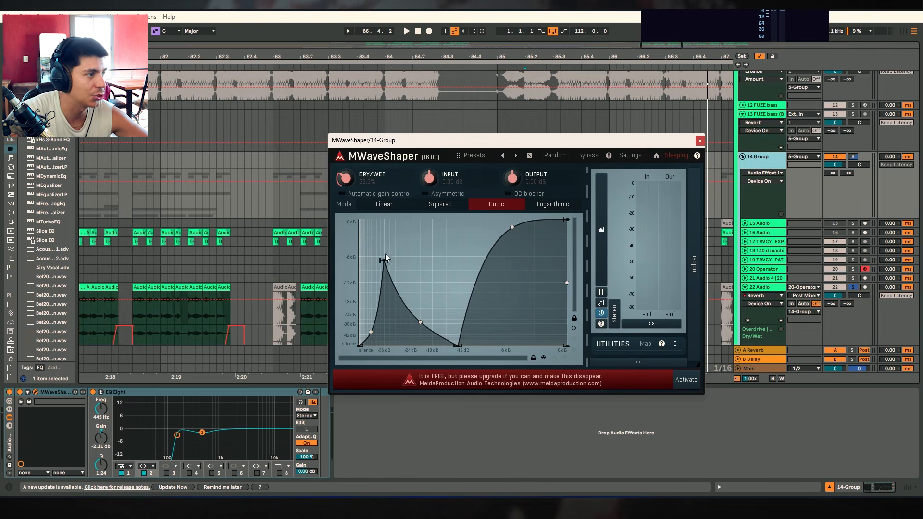
click(700, 140)
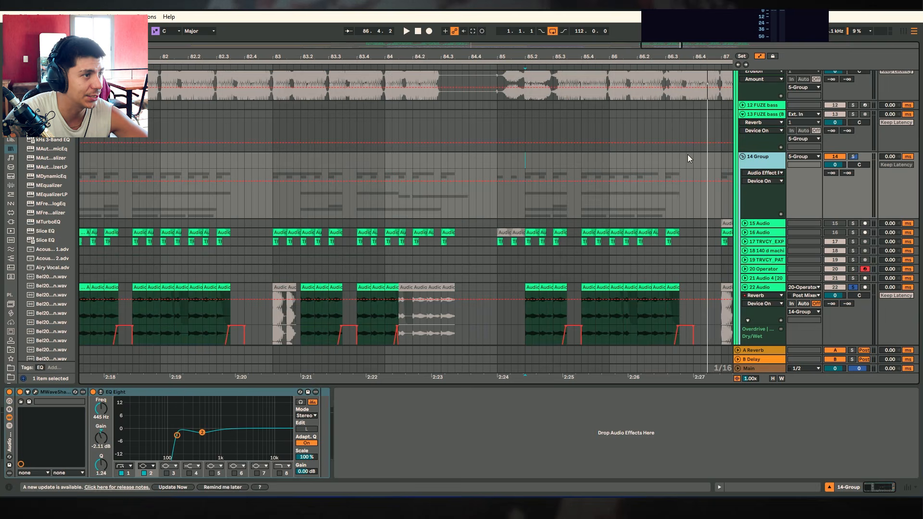
Compare the 14 Group's sound from 85.2.1 with MWaveShaper bypassed and with it switched back on.
click(20, 393)
key(space)
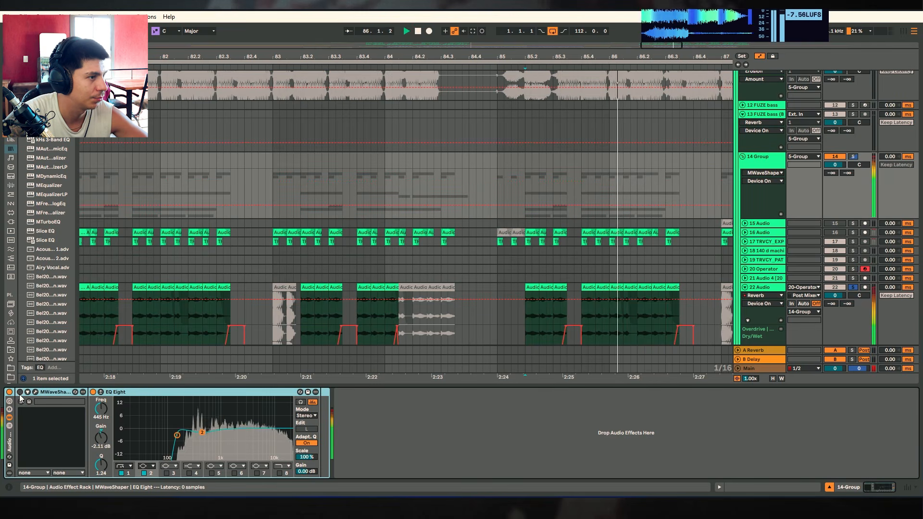
click(20, 393)
key(space)
key(space)
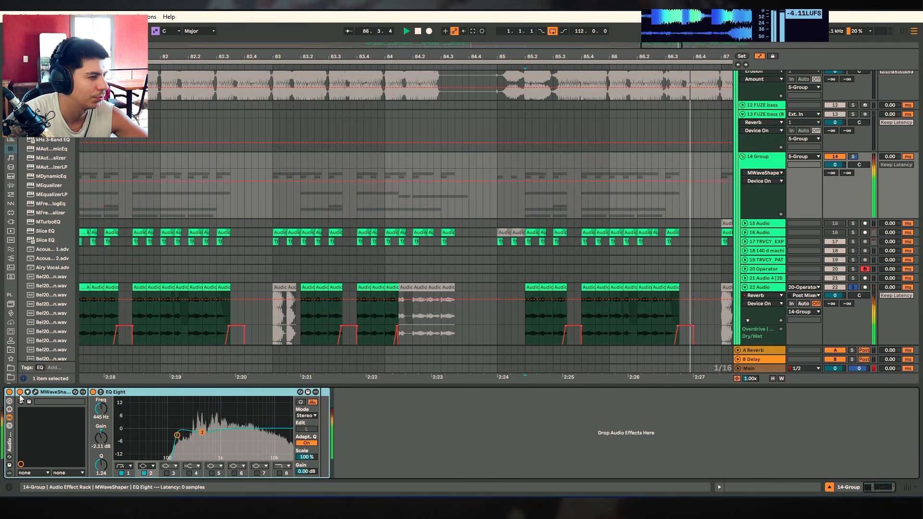
key(space)
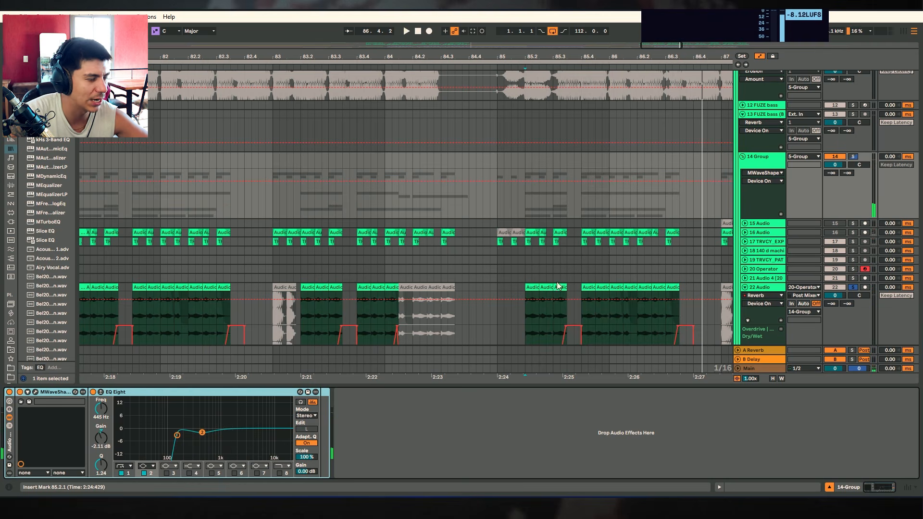
Expand the Shifter on track 22 and examine its Fine setting for the clip at 83.2.1.
drag(539, 315, 511, 320)
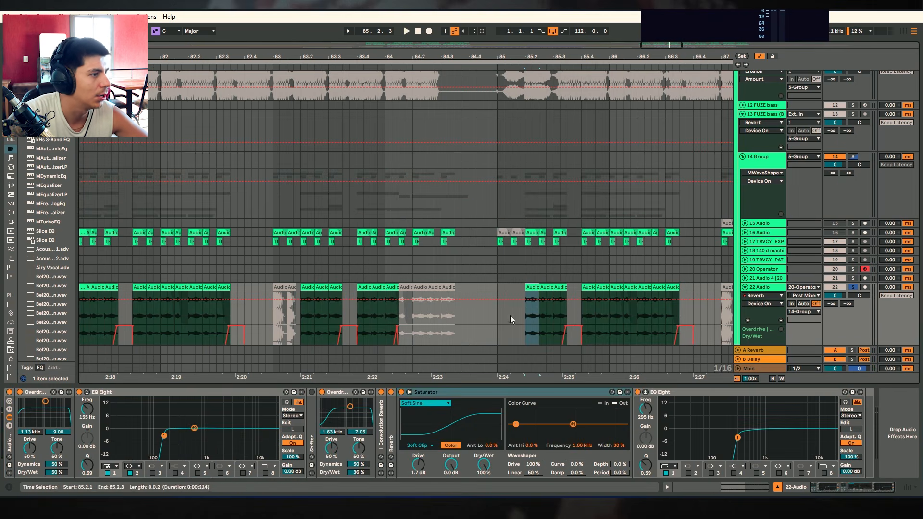
double_click(315, 416)
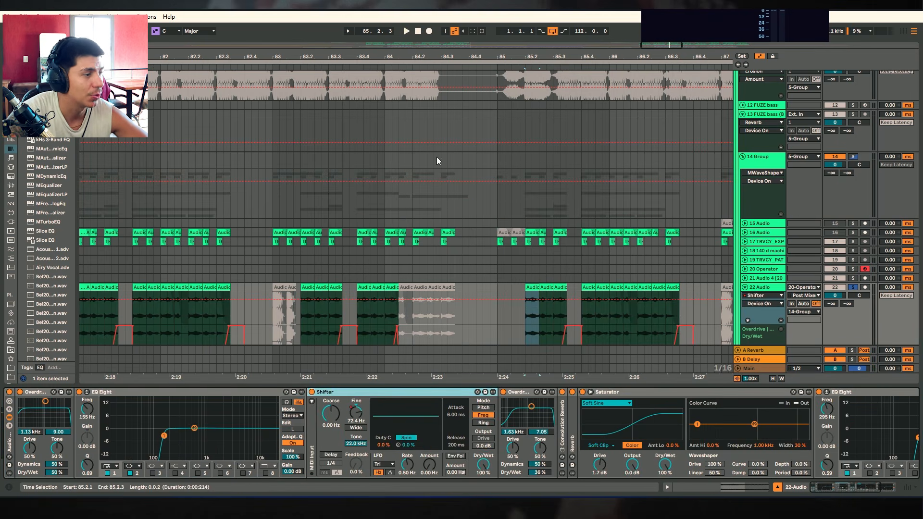
scroll(436, 159, left, 3)
scroll(433, 217, left, 12)
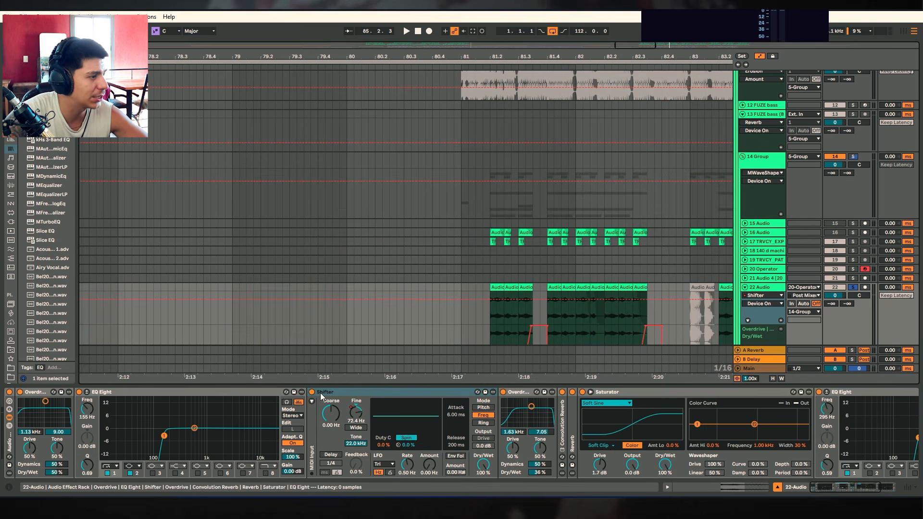
drag(556, 56, 460, 56)
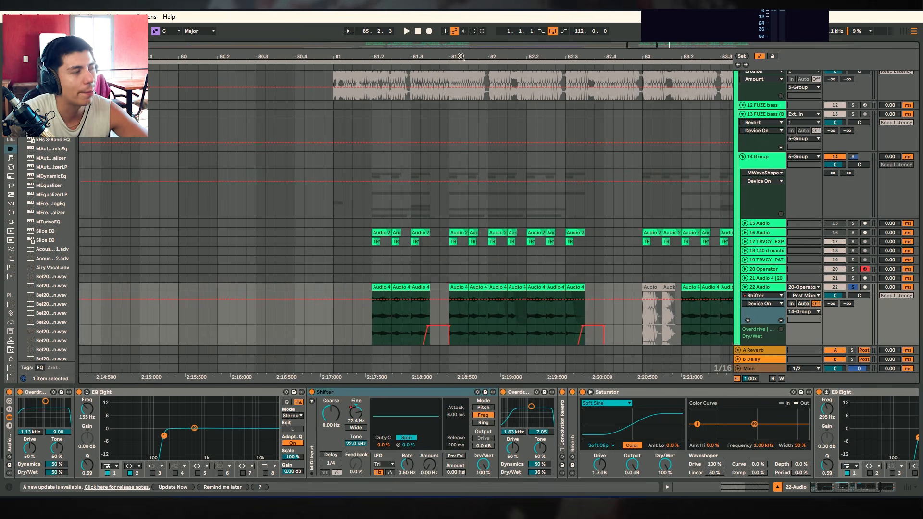
drag(461, 56, 313, 57)
click(452, 287)
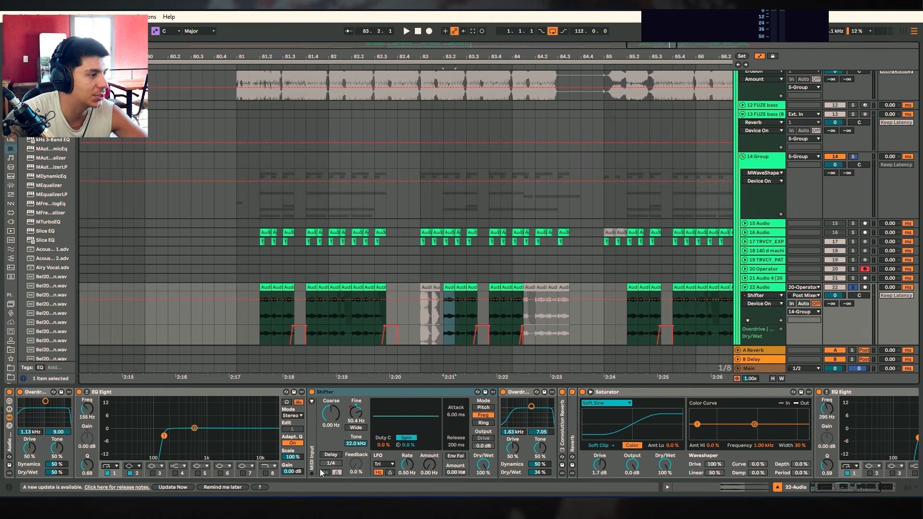
click(363, 419)
Play the track 22 clips from 83.2.1 and again from 85.2.1 to hear the Shifter's Fine automation.
scroll(546, 123, up, 2)
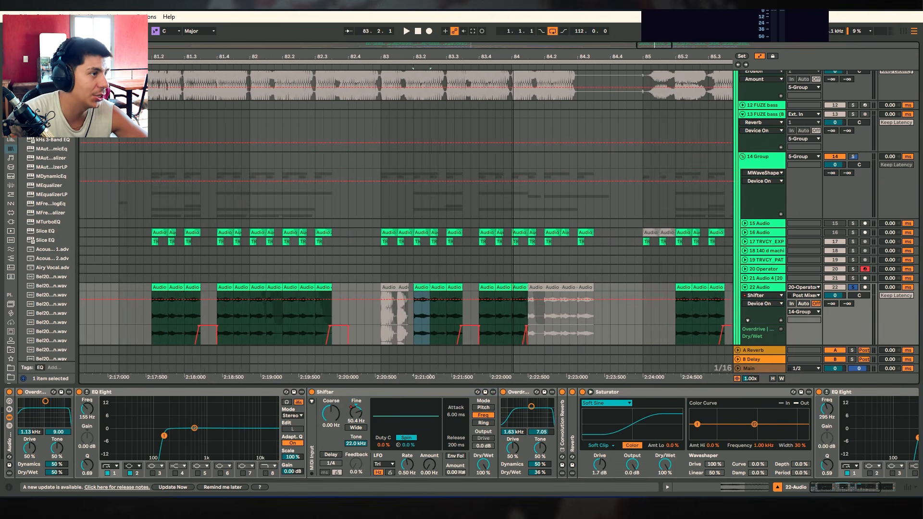
scroll(426, 182, down, 2)
click(384, 275)
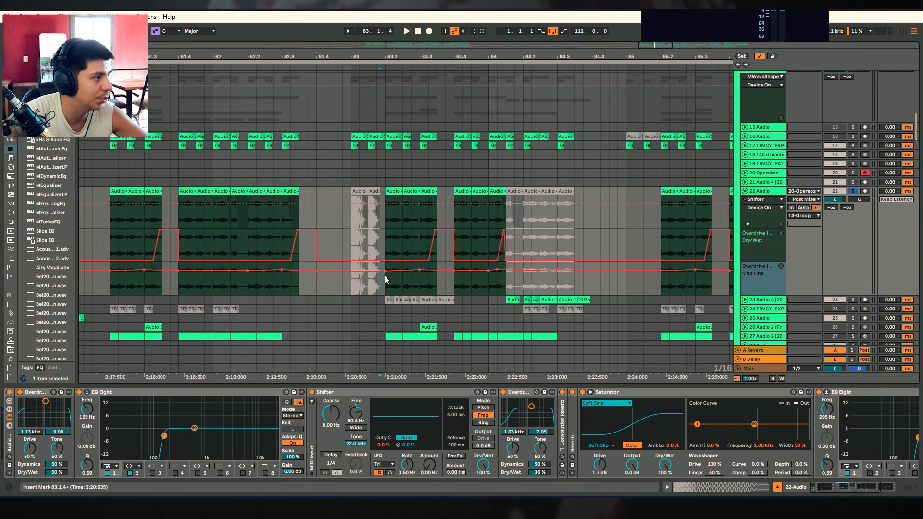
key(space)
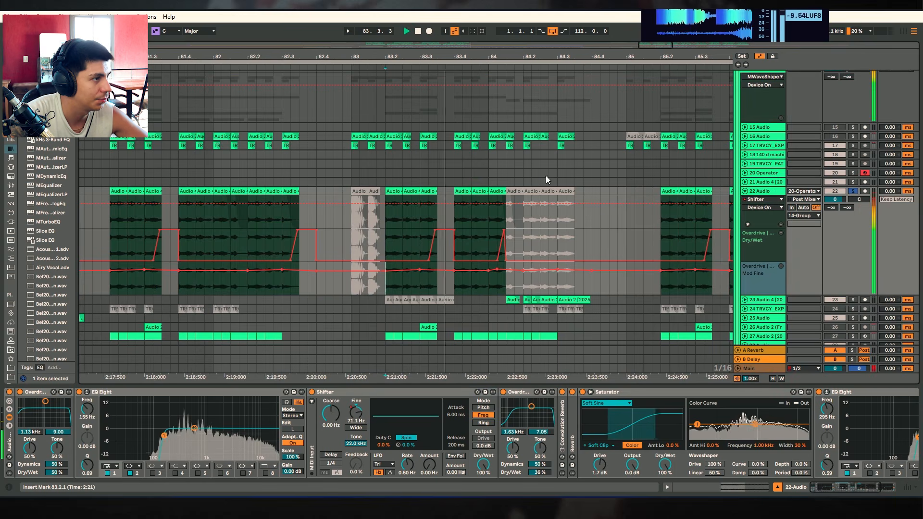
scroll(448, 220, right, 4)
click(476, 191)
key(space)
key(space)
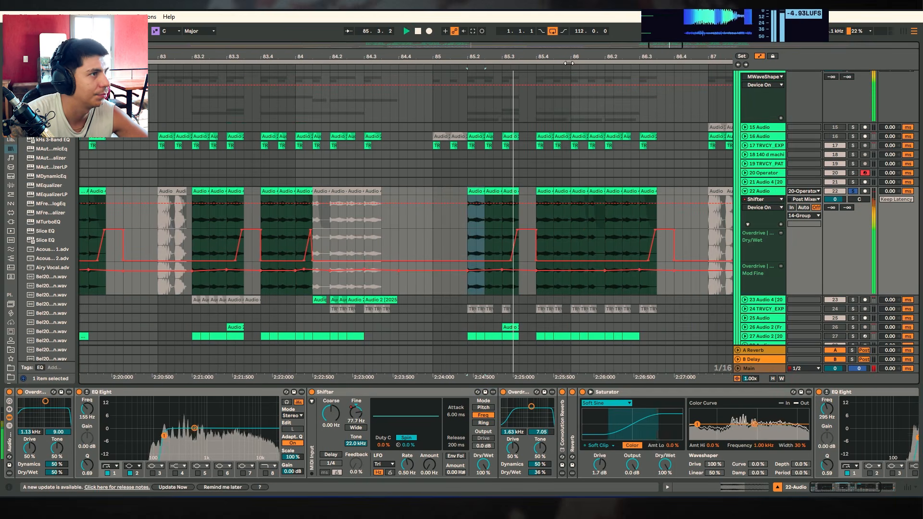
scroll(529, 144, right, 3)
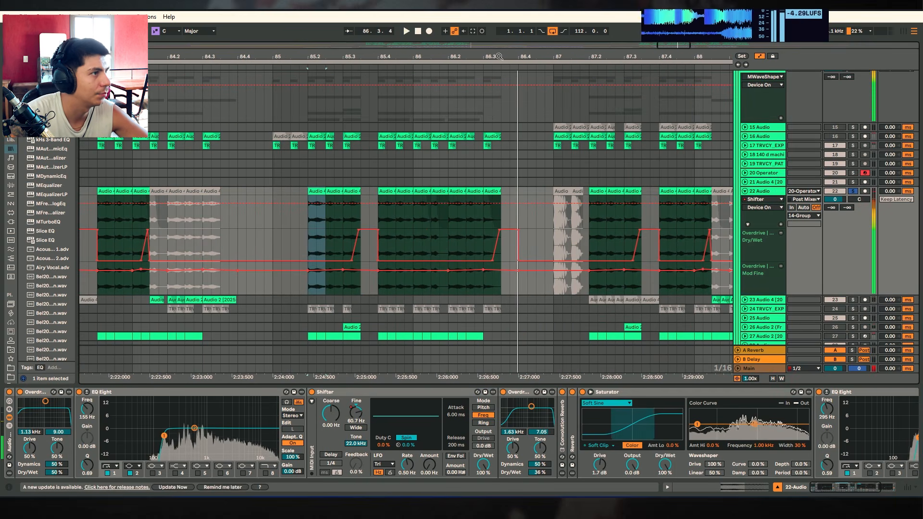
drag(380, 56, 464, 63)
key(space)
Open the clip at 85.4.1 on track 22 and compare its warp settings with the following clip at 85.4.3.
click(469, 183)
click(473, 191)
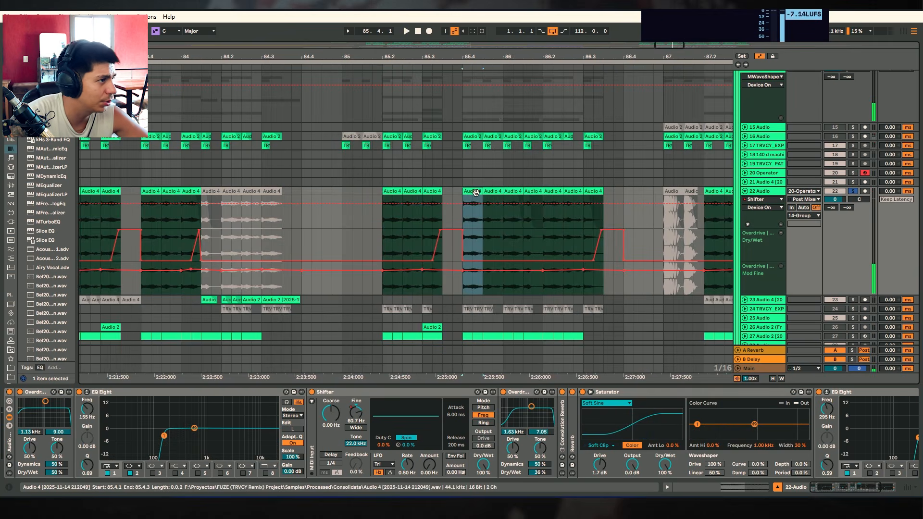
double_click(476, 193)
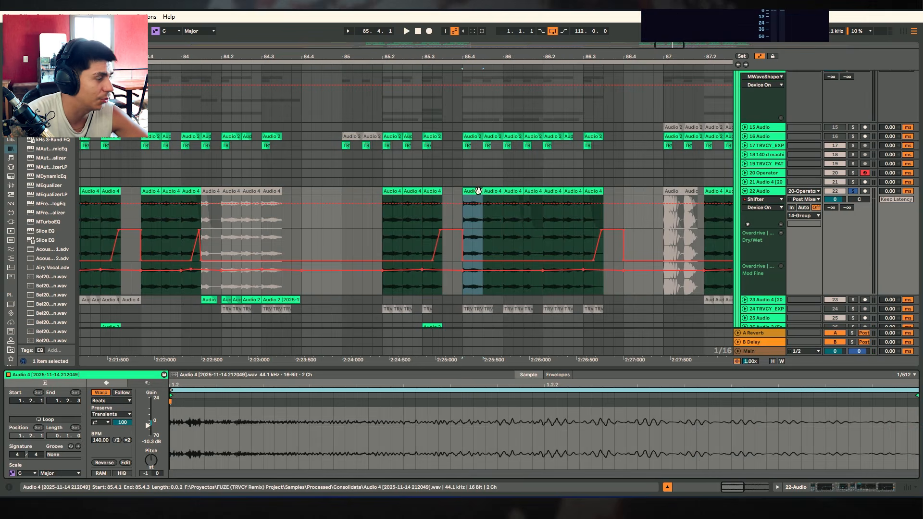
click(493, 192)
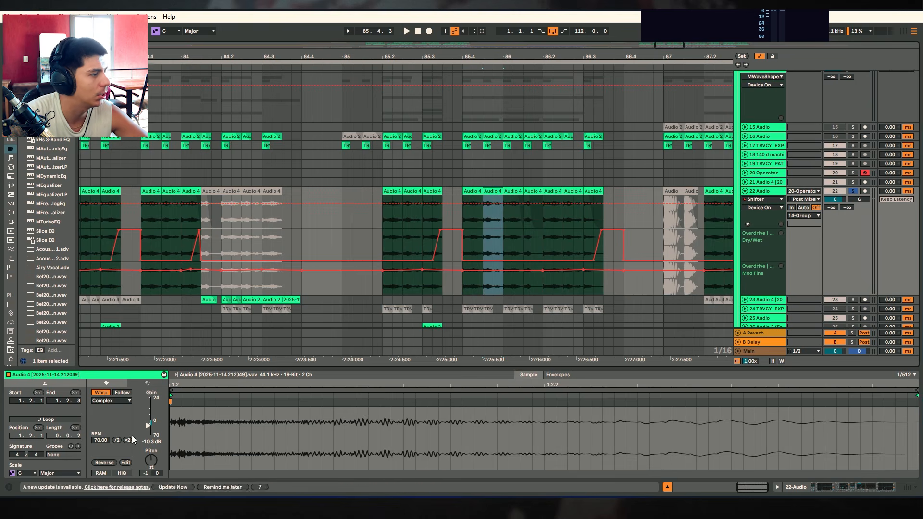
Play the clips at 85.4.1 and 85.4.3 on track 22 alternately in short bursts to compare how they sound.
click(469, 191)
key(space)
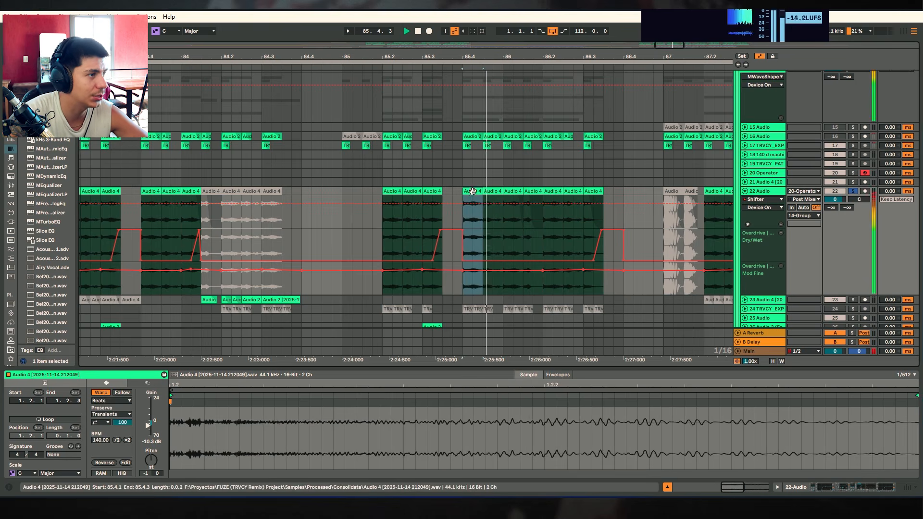
key(space)
click(494, 192)
key(space)
key(space)
click(475, 191)
key(space)
key(space)
key(space)
key(space)
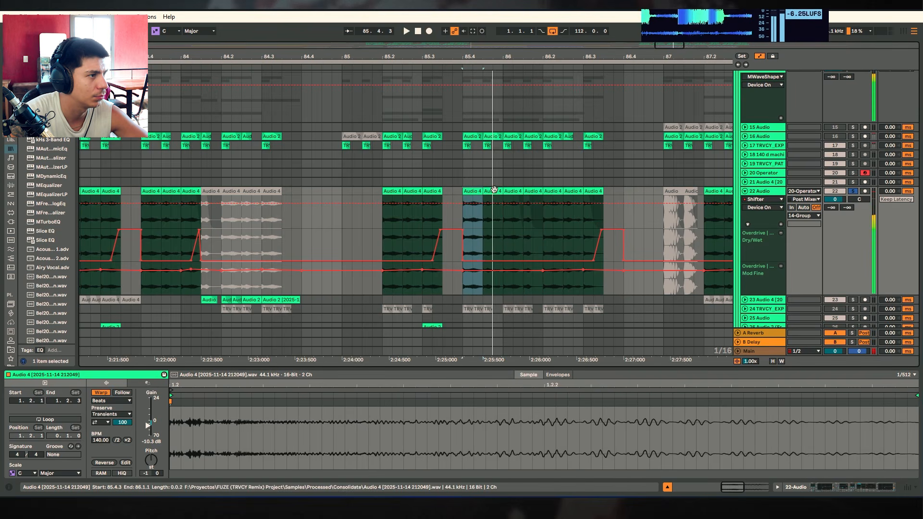
click(492, 191)
key(space)
key(space)
key(space)
key(space)
click(476, 192)
key(space)
key(space)
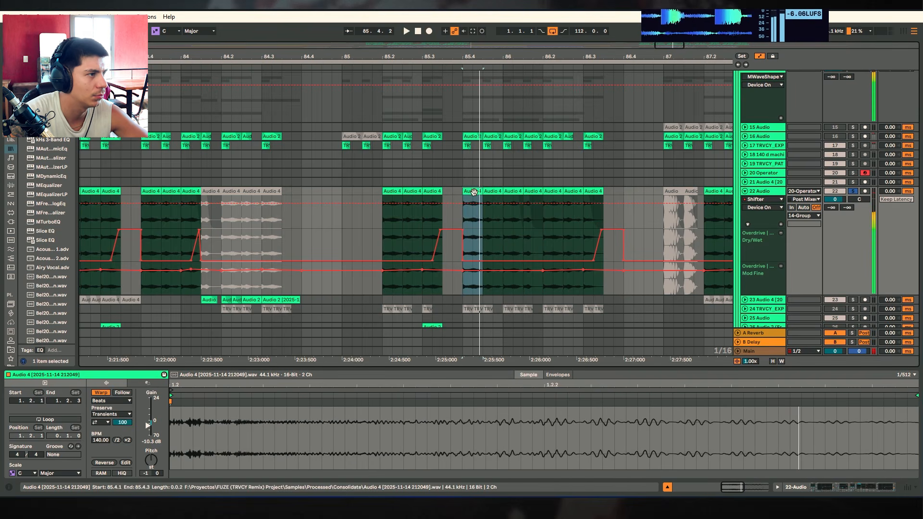
key(space)
key(space)
click(489, 191)
key(space)
key(space)
Select the clip at 85.4.1 on track 22 and lock the automation envelopes to the song position.
drag(496, 51, 509, 125)
click(481, 209)
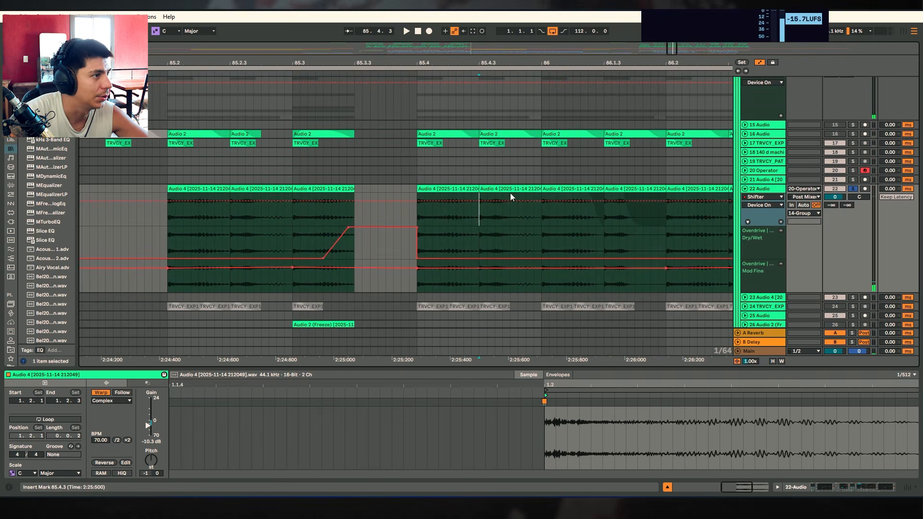
key(minus)
key(minus)
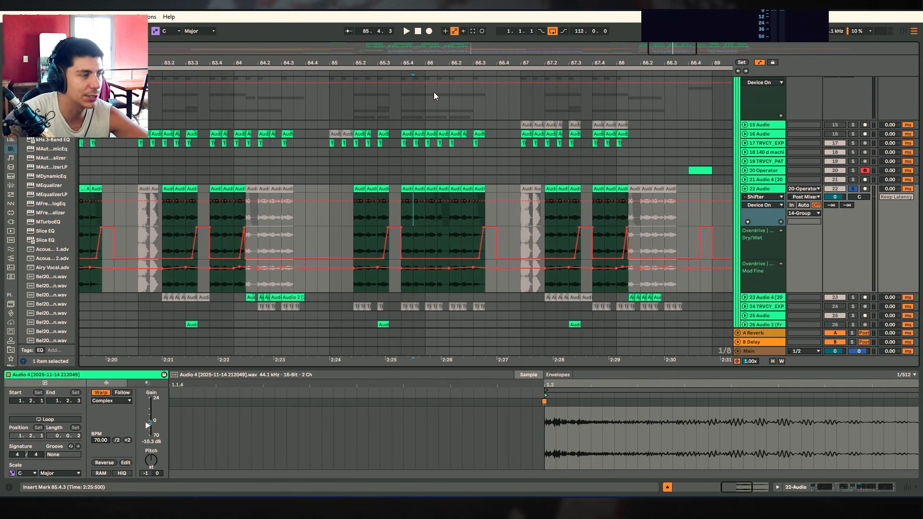
click(406, 190)
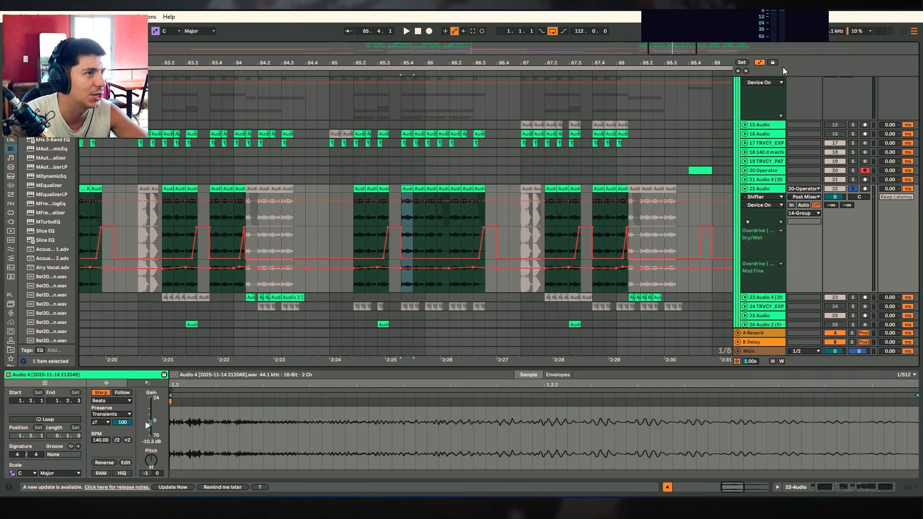
Try duplicating the 85.4.1 clip over the clips following it on track 22, play the result and undo the duplications.
key(space)
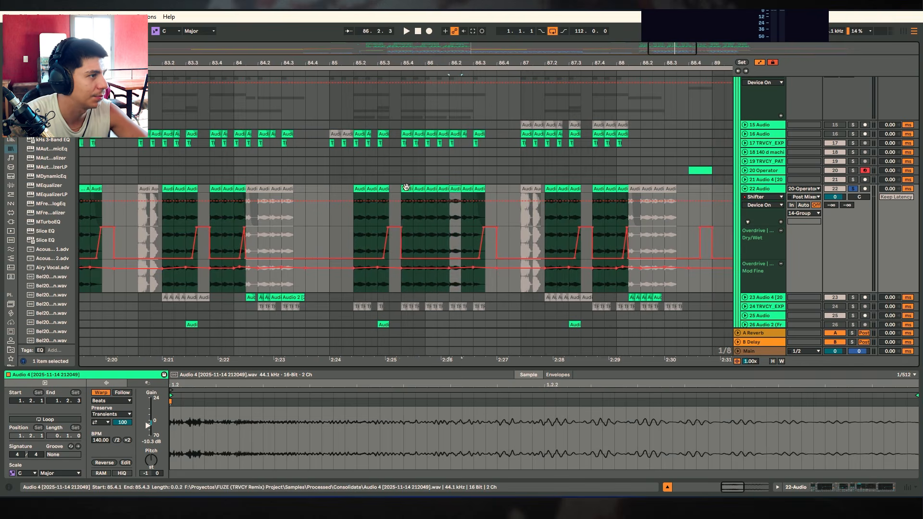
key(space)
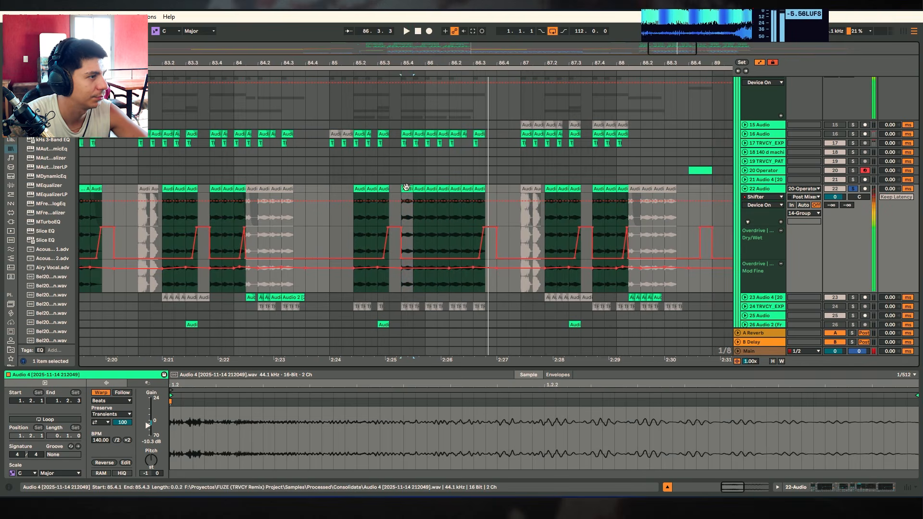
key(ctrl+z)
key(ctrl+z)
key(ctrl+z)
key(ctrl+z)
click(406, 189)
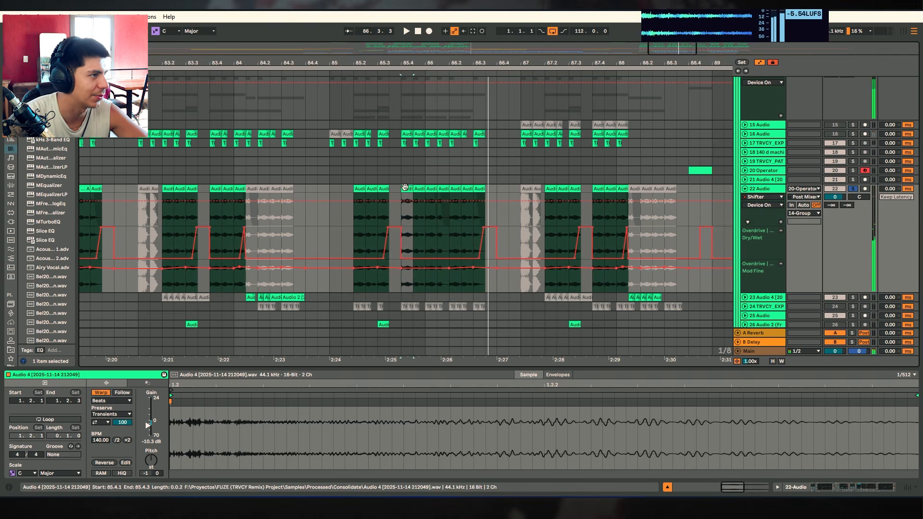
click(341, 192)
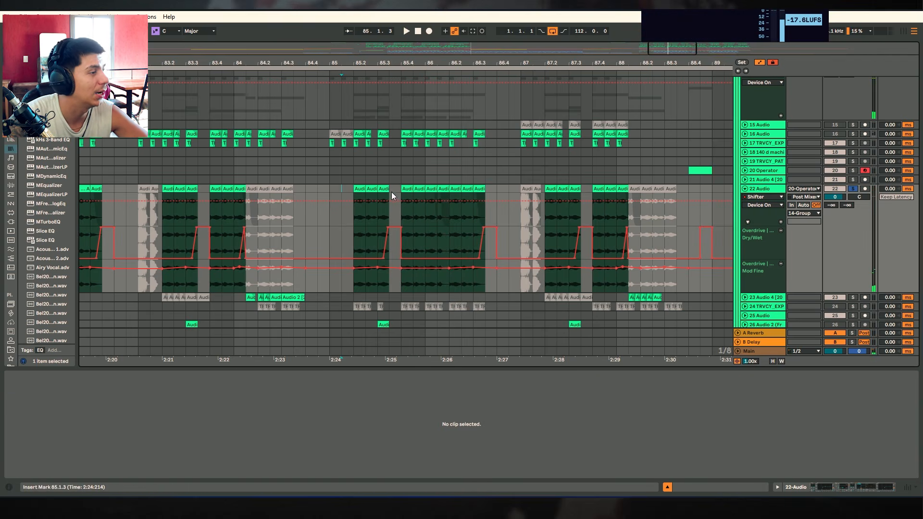
Play track 22 from the clip at 85.4.1 with its device chain shown, stopping shortly after.
click(407, 189)
key(space)
click(838, 488)
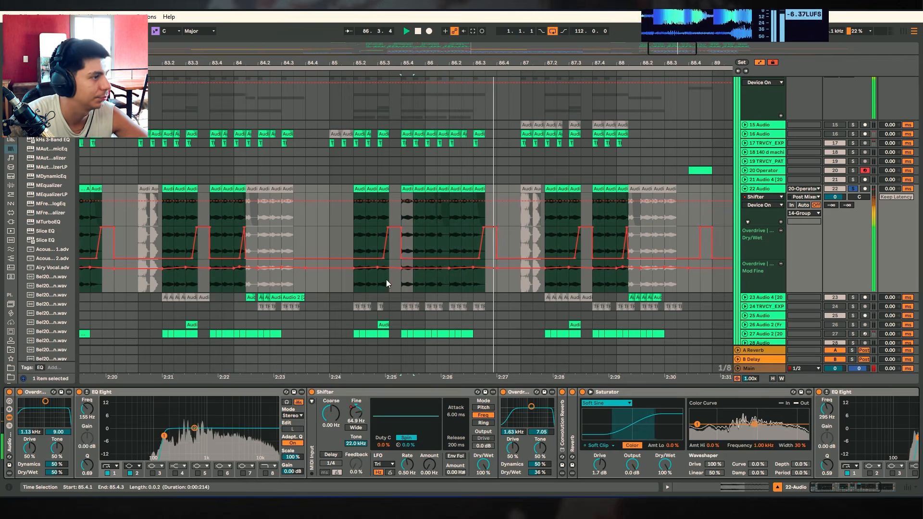
key(space)
drag(478, 63, 539, 55)
Show the device chain of track 25 to examine its effects.
scroll(456, 179, down, 4)
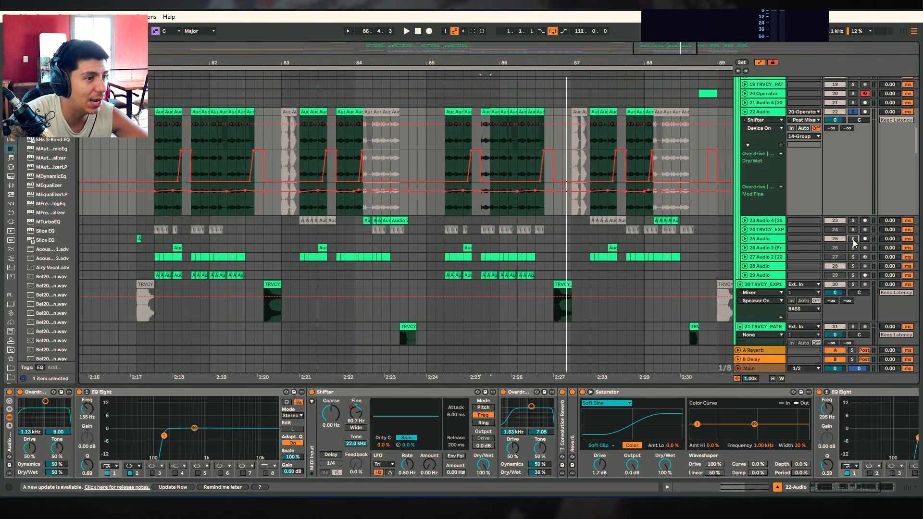
click(852, 240)
scroll(526, 254, down, 1)
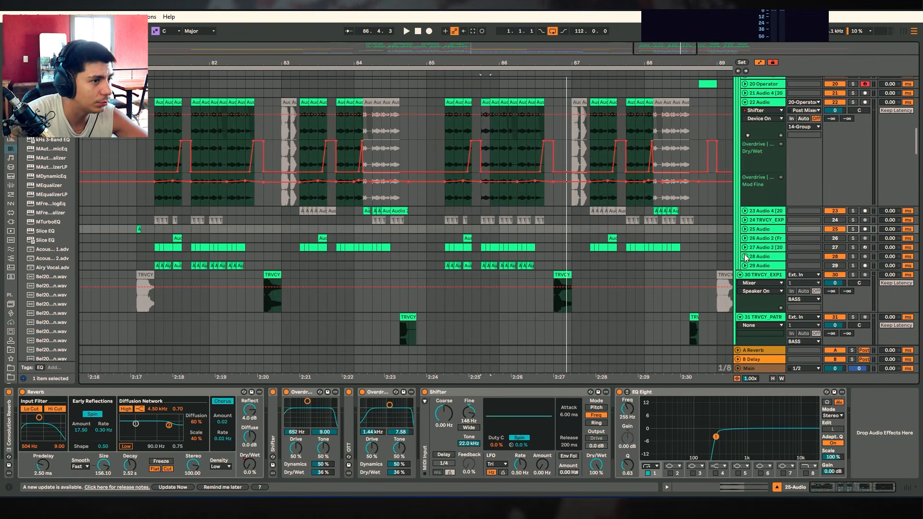
scroll(745, 258, up, 6)
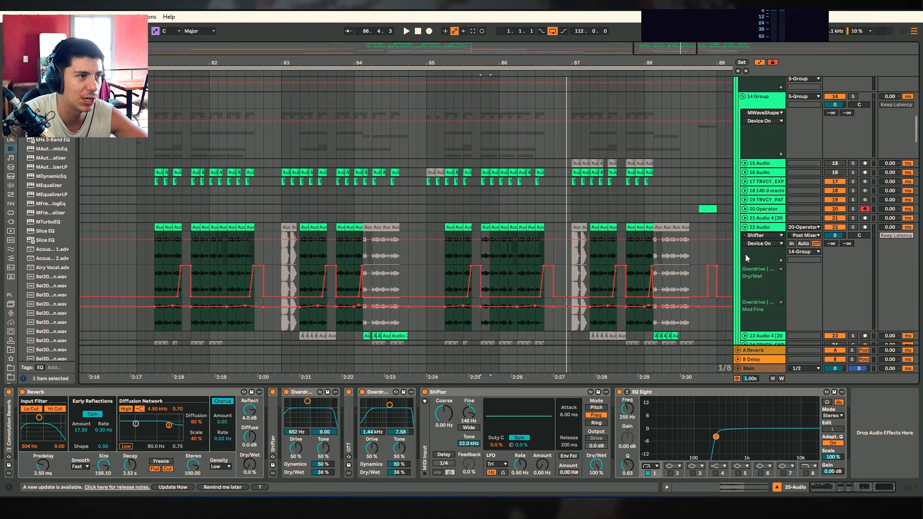
Solo track 22 and play it briefly from the clip at 85.2.1.
click(445, 230)
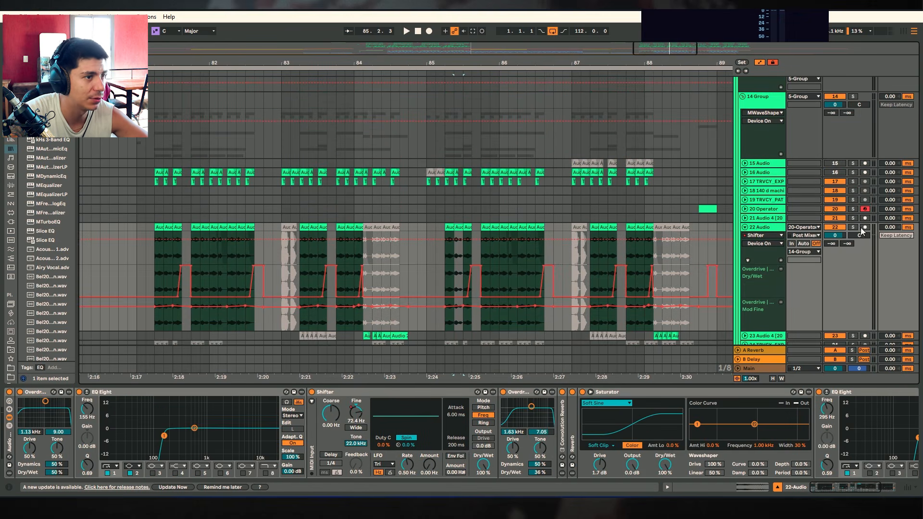
key(space)
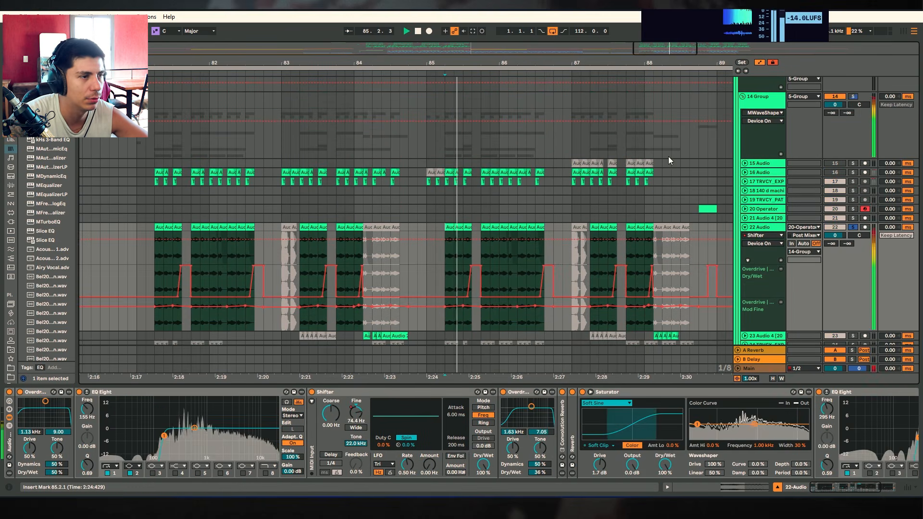
key(space)
Unfold track 17 and solo it to examine its clips and device chain.
click(745, 182)
click(852, 182)
click(852, 181)
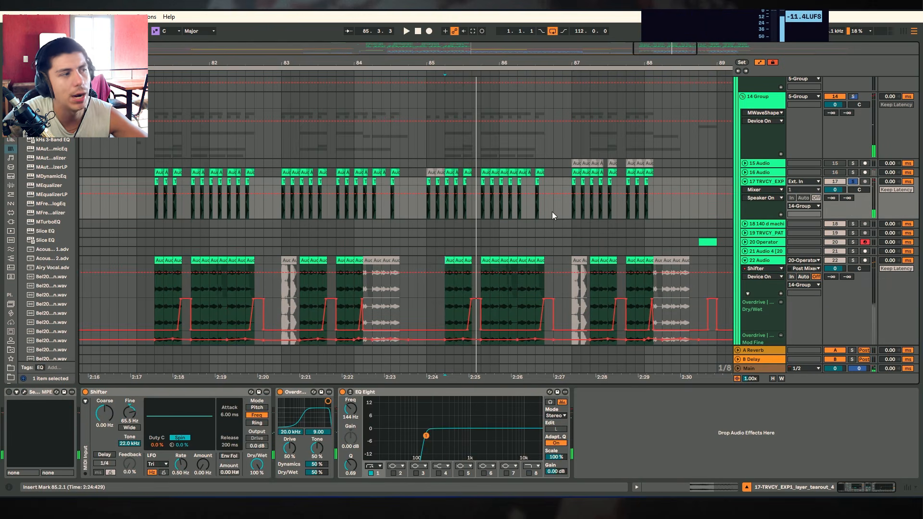
Solo track 8 (Freeze) and listen to it from 85.2.1.
key(space)
scroll(553, 212, up, 8)
click(851, 134)
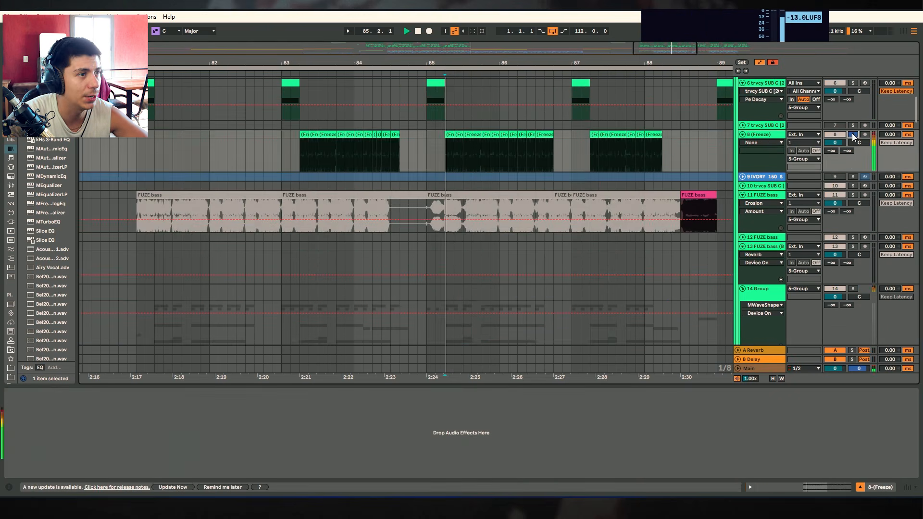
scroll(851, 134, up, 1)
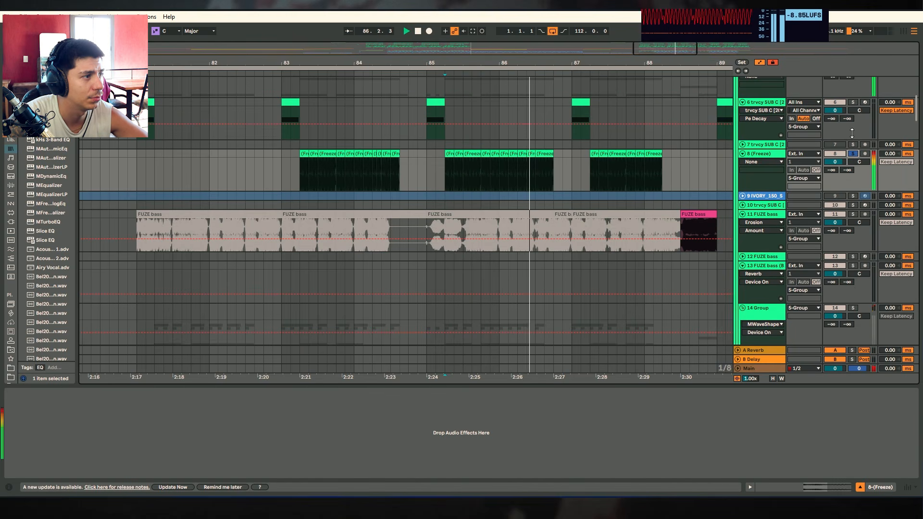
key(space)
Show the sample of the frozen clip on track 8, then hide the detail view.
click(762, 154)
click(812, 486)
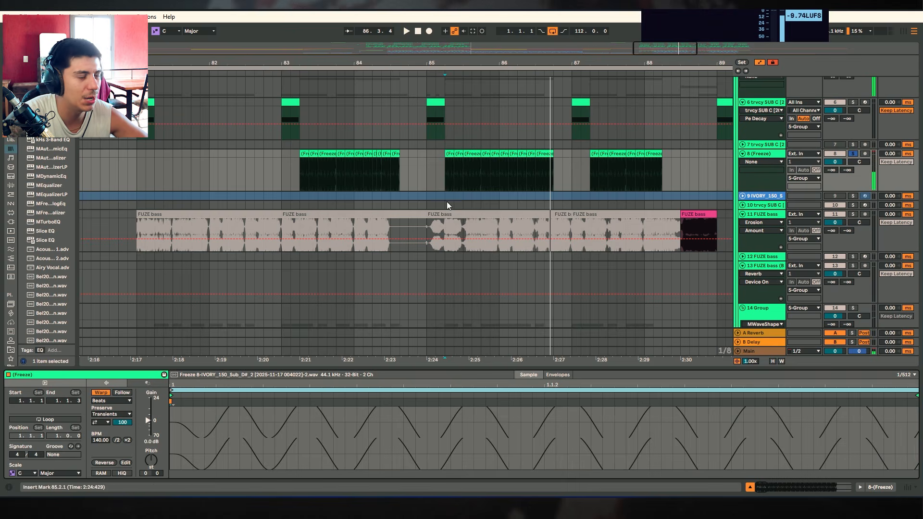
click(749, 487)
Select the clip at 85.2.1 on track 22 with the track soloed, then clear the solo.
scroll(528, 310, down, 2)
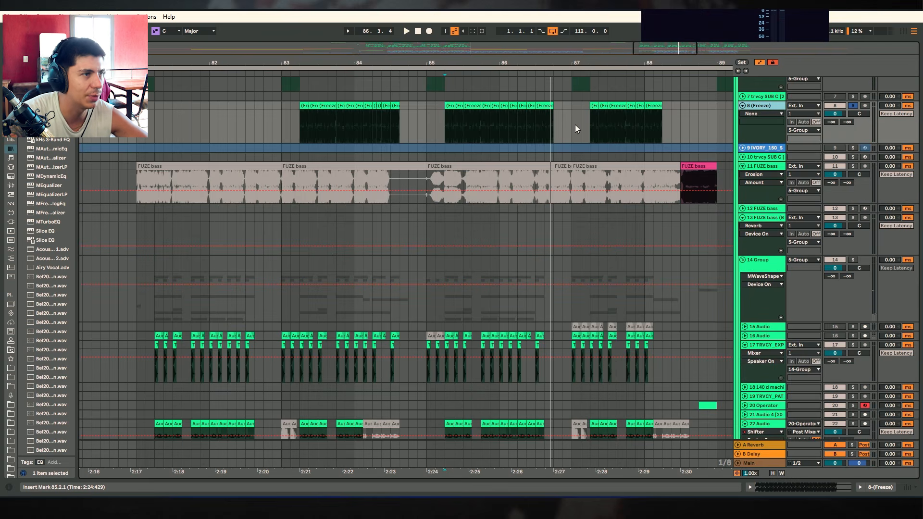
scroll(555, 294, down, 2)
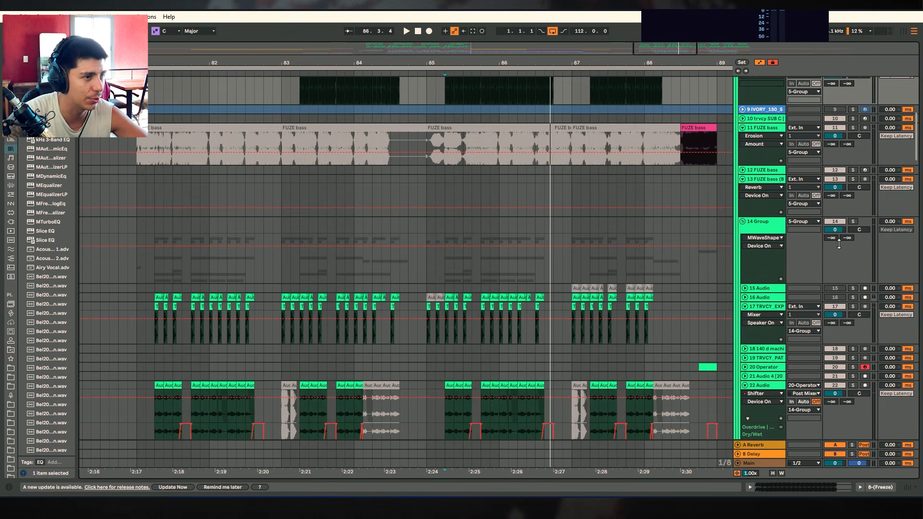
scroll(531, 235, down, 12)
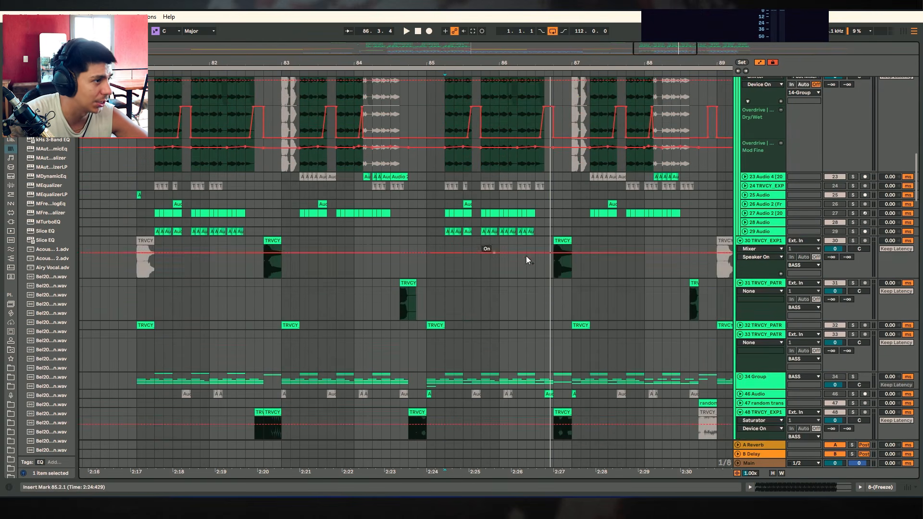
scroll(479, 212, up, 7)
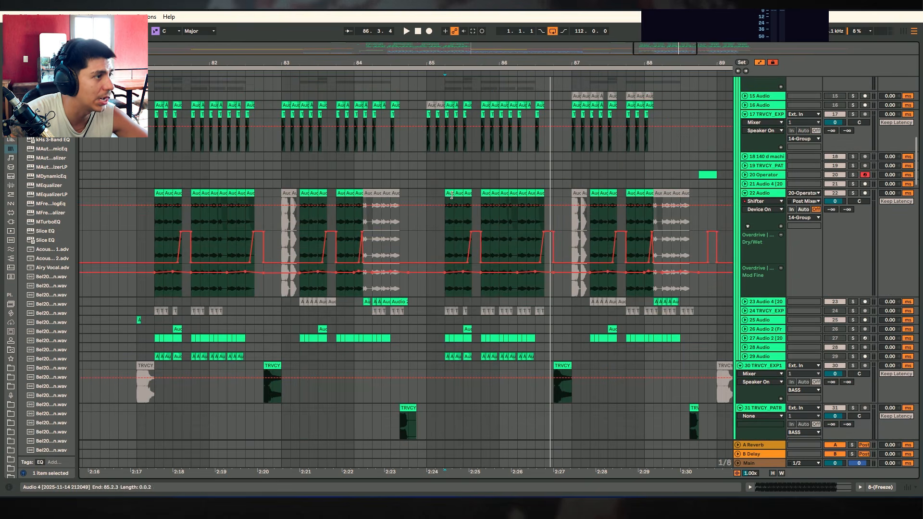
click(810, 241)
scroll(809, 240, up, 1)
scroll(845, 207, up, 2)
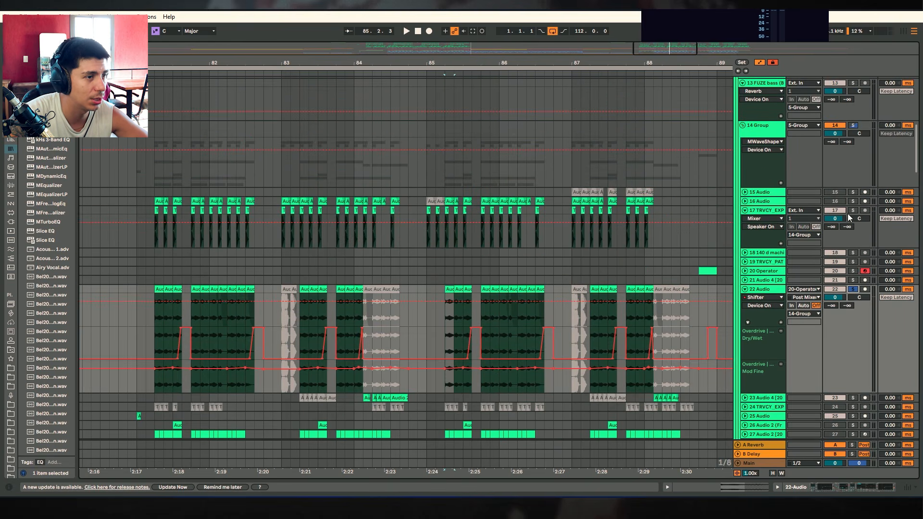
scroll(631, 285, down, 8)
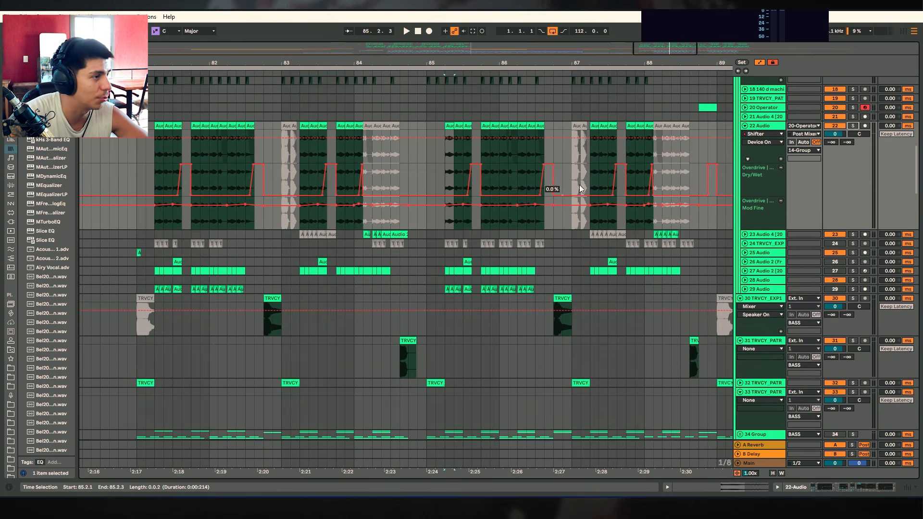
Unfold track 23, solo it and play its Audio 2 clips around bar 84.
drag(422, 65, 639, 187)
click(744, 234)
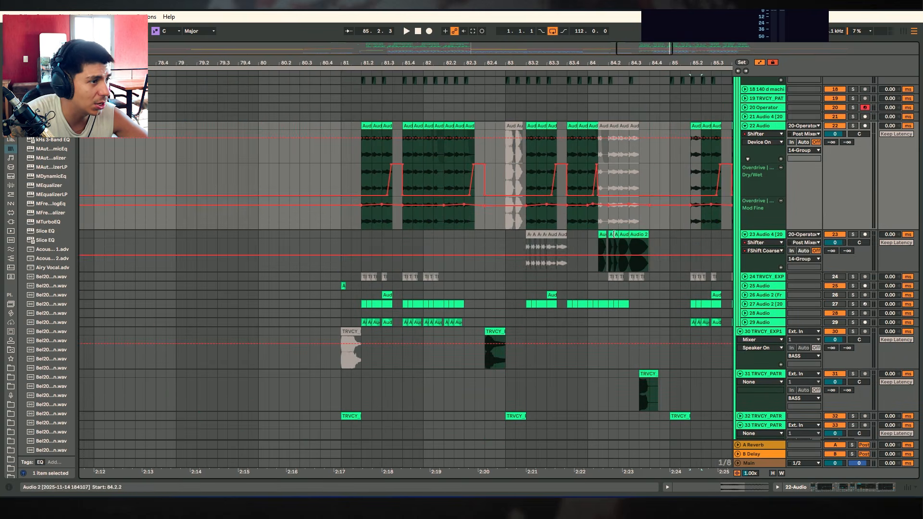
key(space)
drag(681, 58, 506, 165)
key(space)
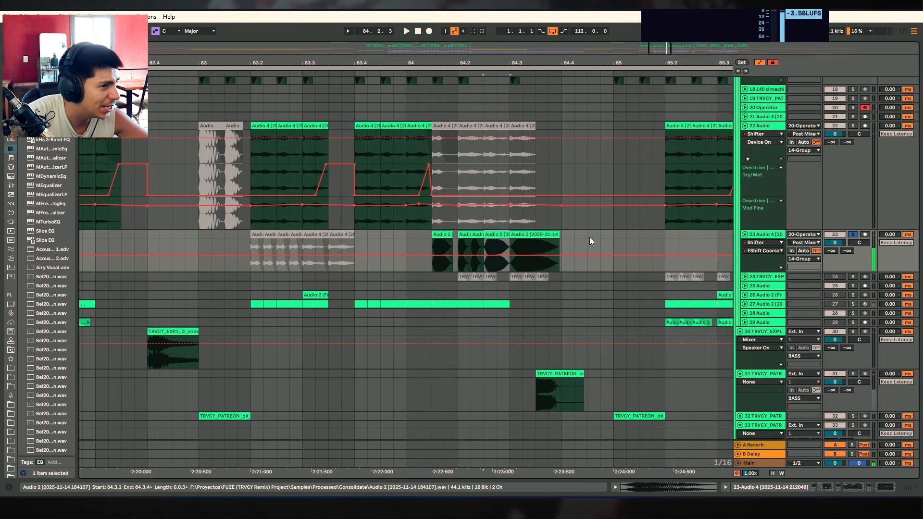
Solo track 29, play its clips from bar 42 and show its device chain.
scroll(422, 182, down, 10)
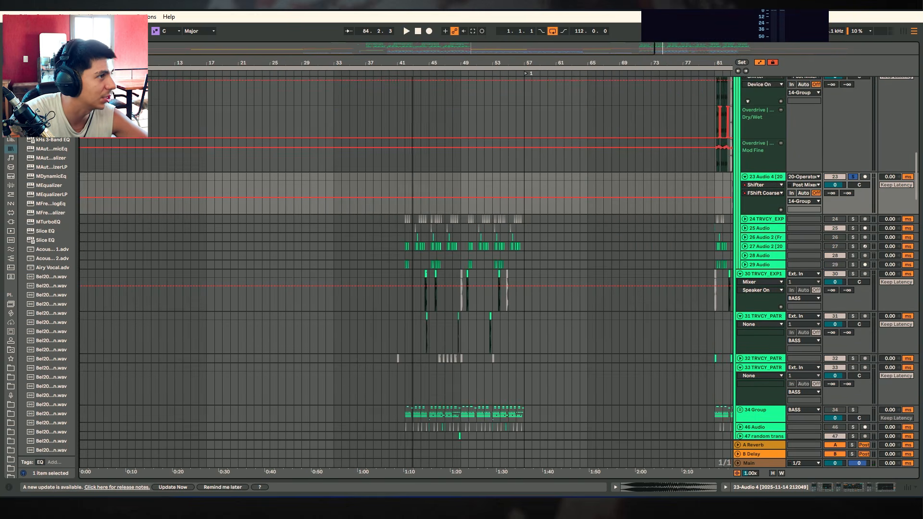
scroll(421, 181, up, 8)
scroll(316, 212, down, 5)
scroll(368, 245, down, 8)
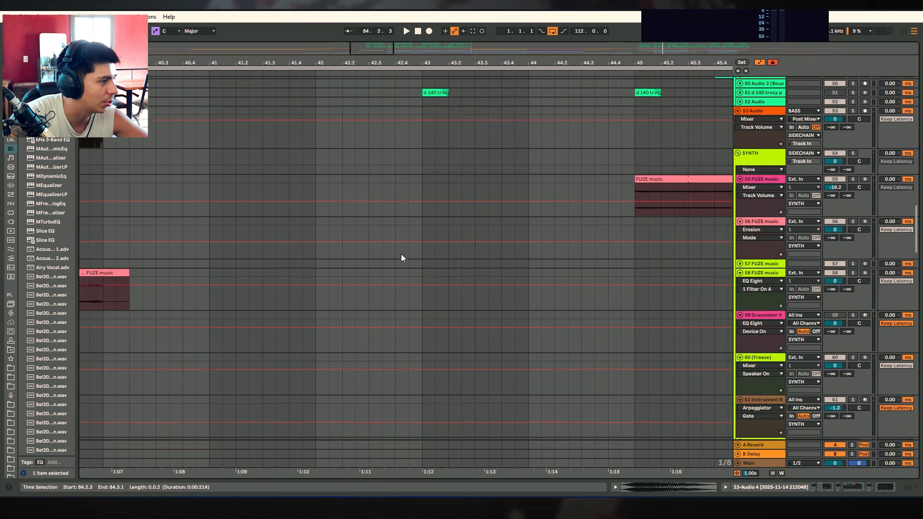
drag(916, 244, 875, 180)
scroll(345, 288, down, 2)
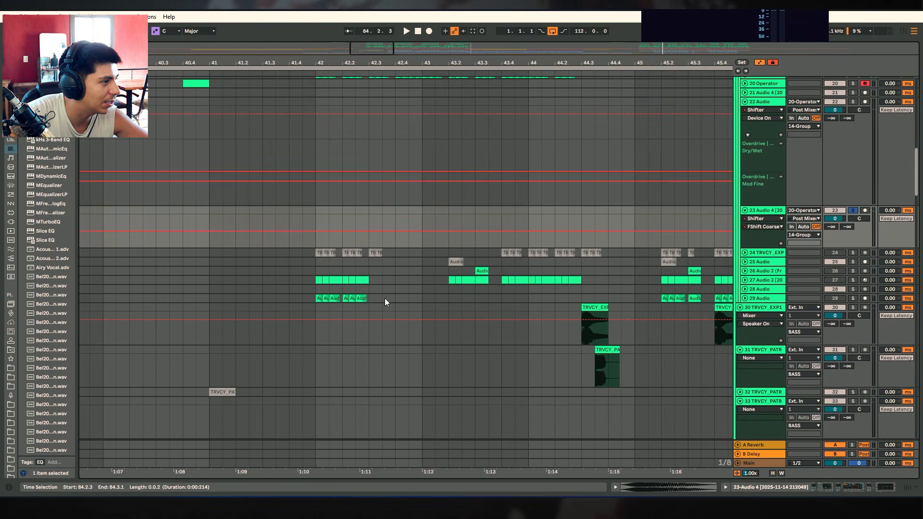
click(325, 298)
click(847, 298)
key(space)
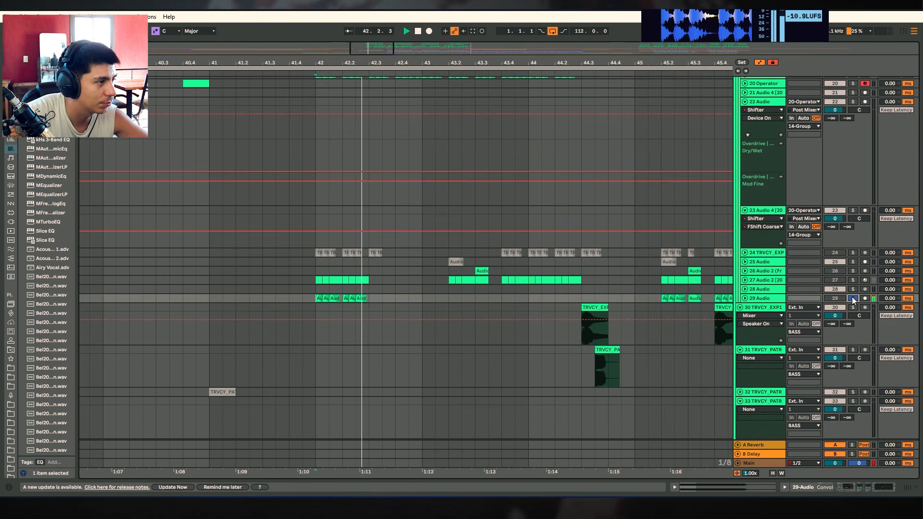
click(876, 488)
click(240, 487)
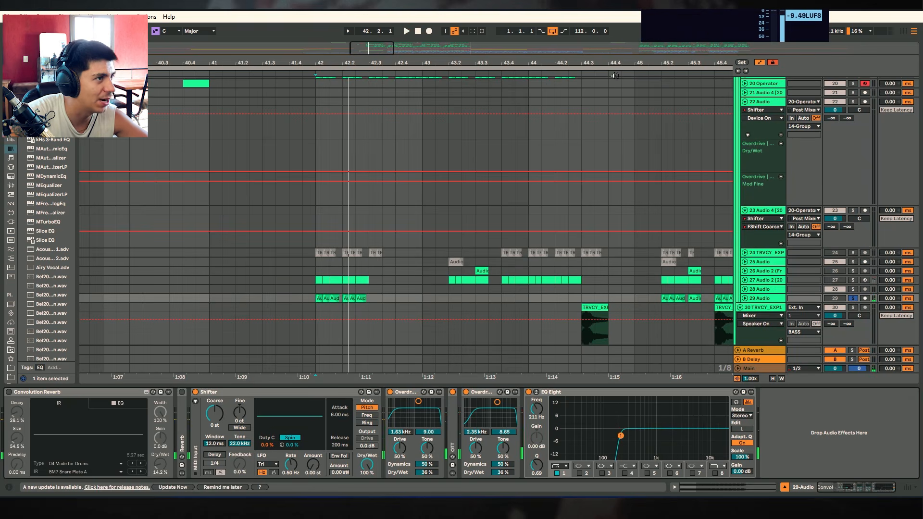
Select the clip at 84.1.3 on track 23, solo the track and play the section.
key(minus)
key(minus)
key(minus)
key(minus)
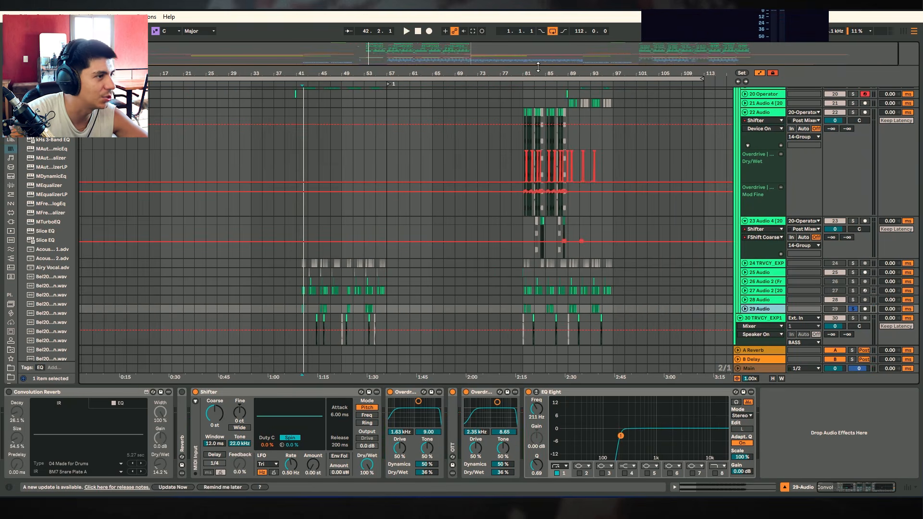
scroll(550, 205, up, 10)
click(555, 235)
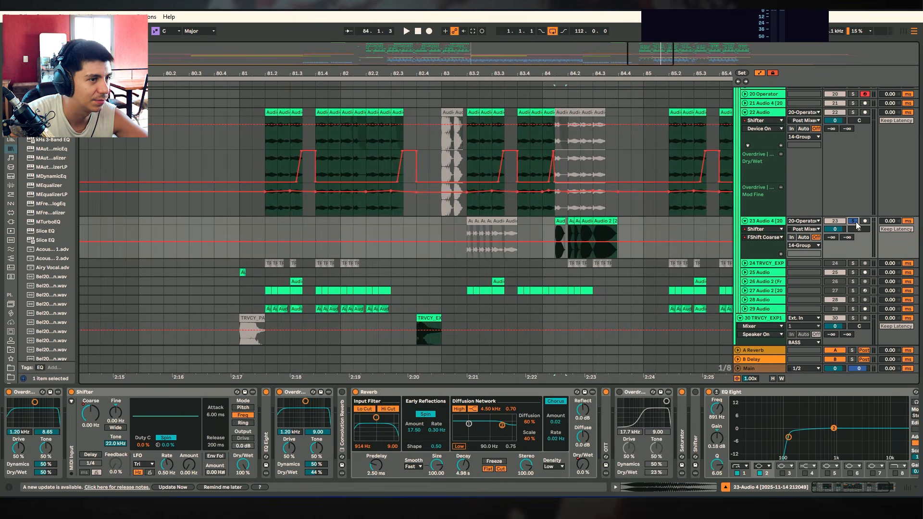
key(space)
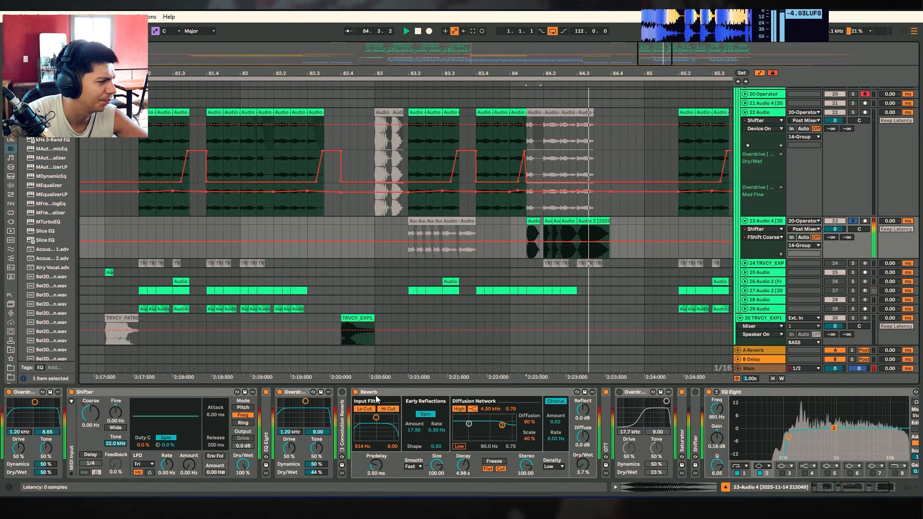
key(space)
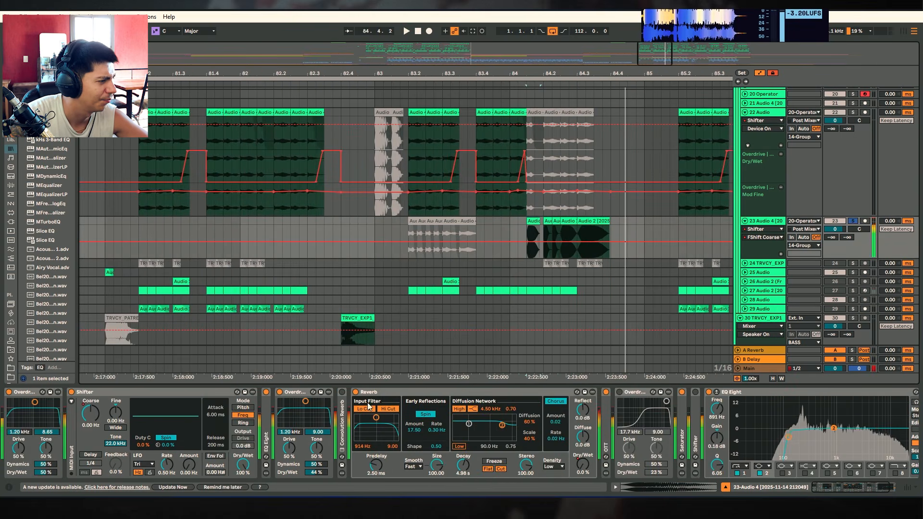
Inspect track 23's effect chain, expanding EQ Eight, Reverb and OTT, and play the track to watch OTT work.
double_click(459, 392)
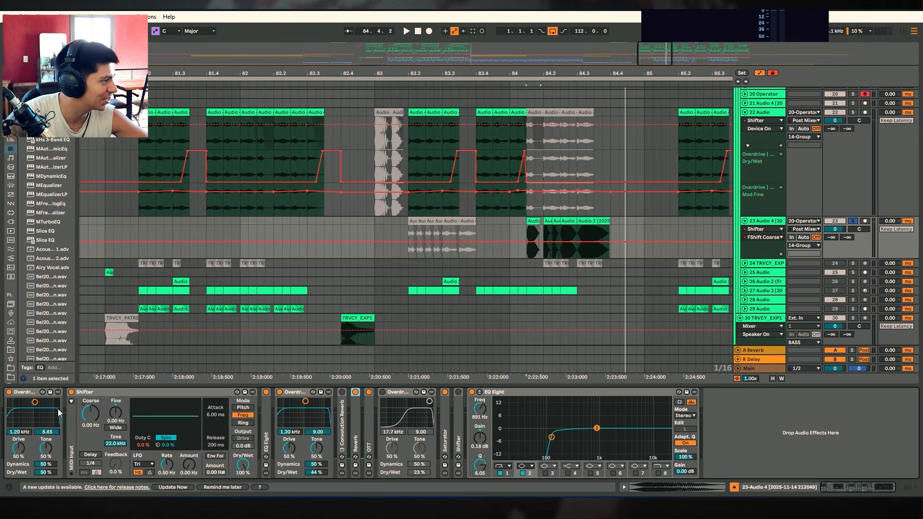
double_click(264, 423)
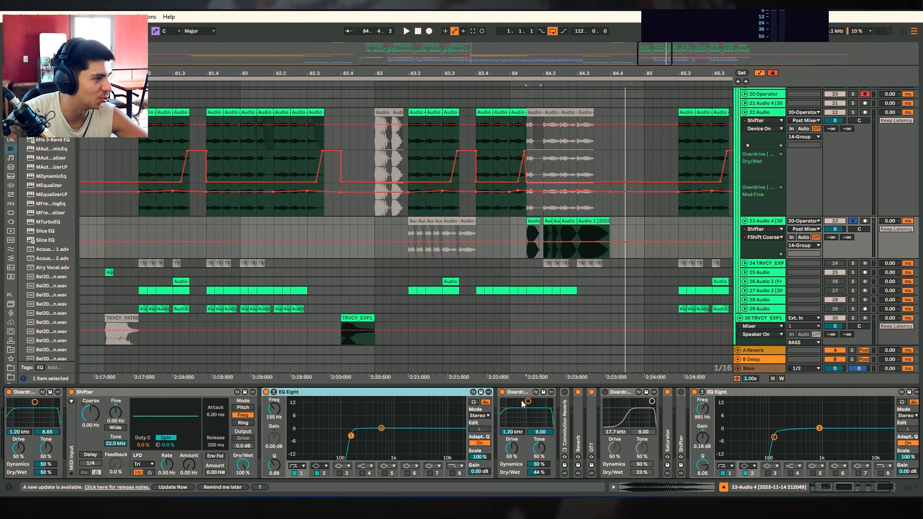
double_click(575, 416)
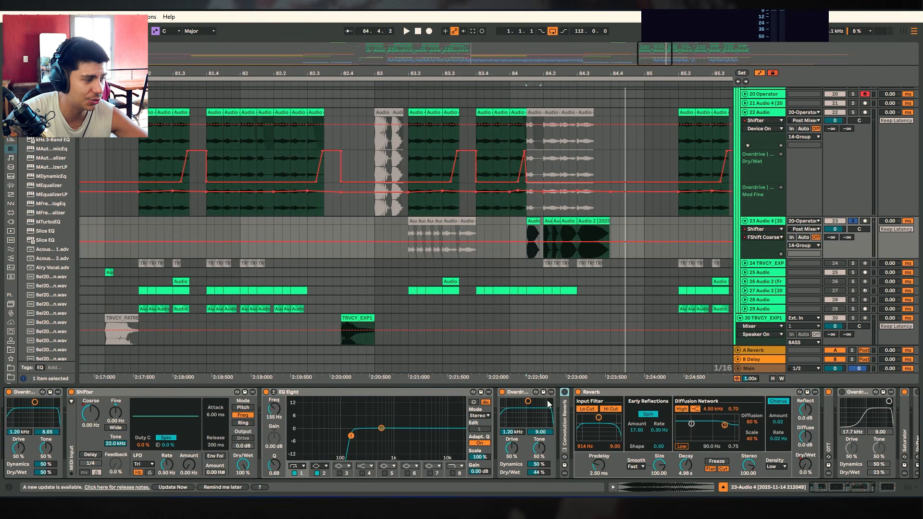
drag(837, 488, 871, 486)
double_click(700, 421)
key(space)
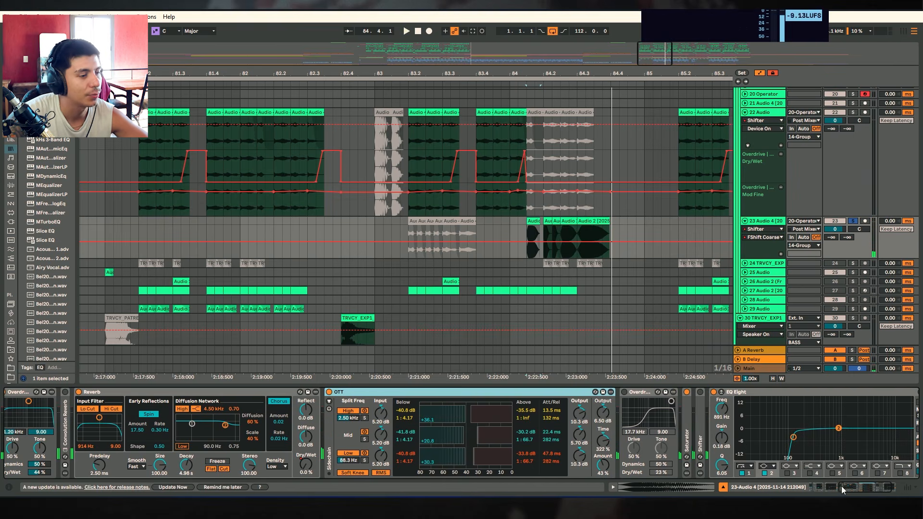
drag(842, 488, 692, 490)
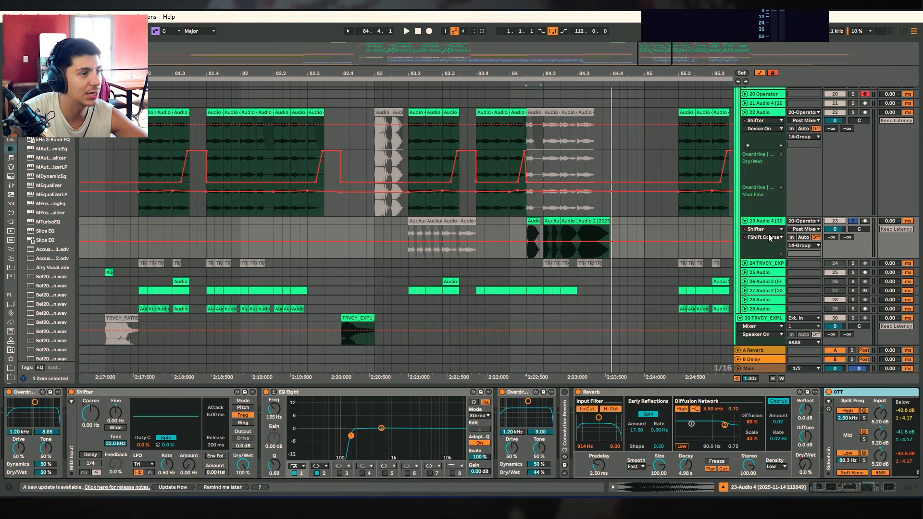
Reselect the clip at 84.1.3 on track 23 and collapse its Reverb so the OTT settings show.
click(502, 162)
click(533, 222)
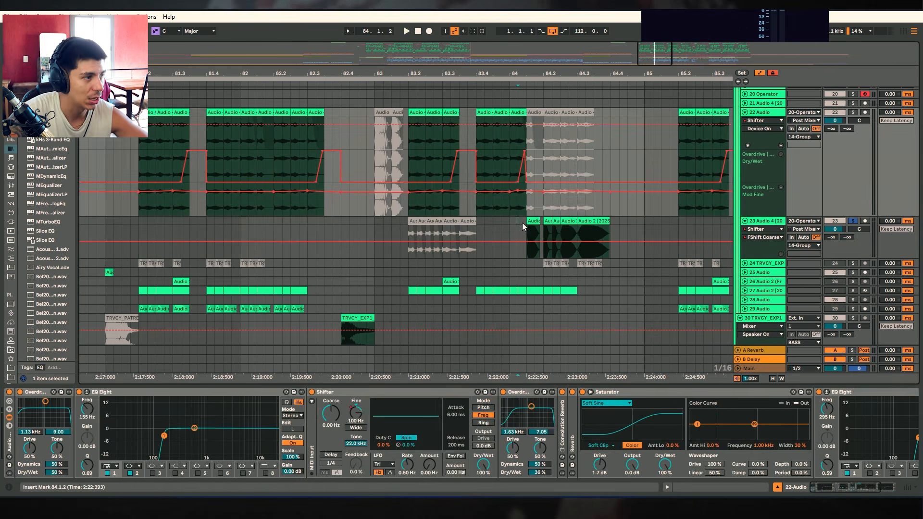
double_click(610, 391)
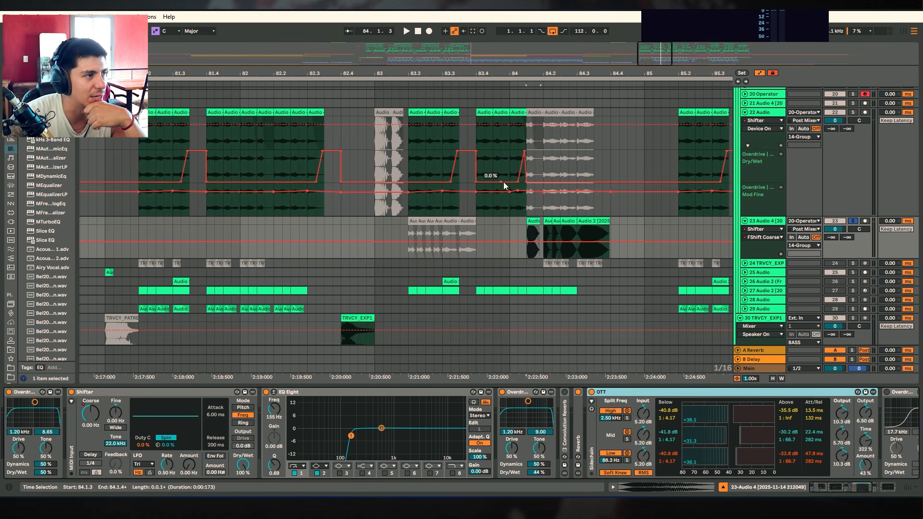
scroll(502, 173, right, 5)
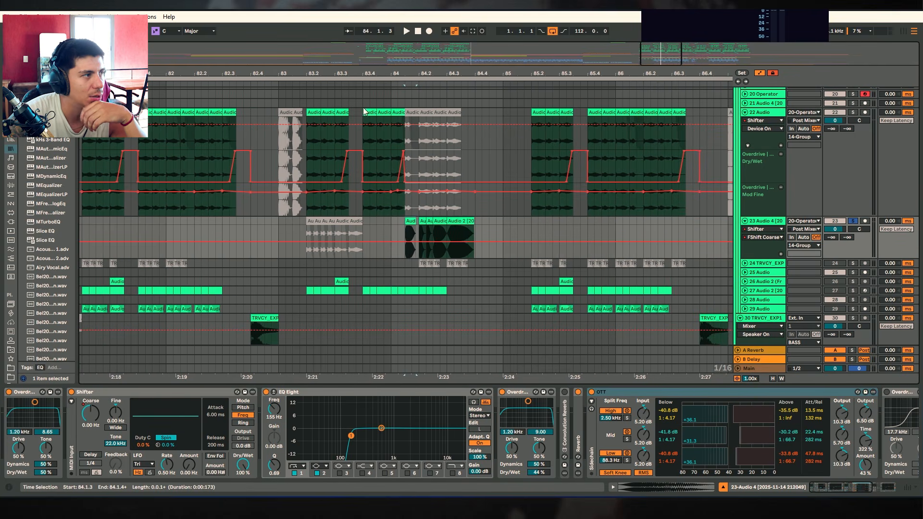
Play track 23 from 84.1.3 while bypassing OTT and switching it back on to compare the sound.
key(space)
click(591, 391)
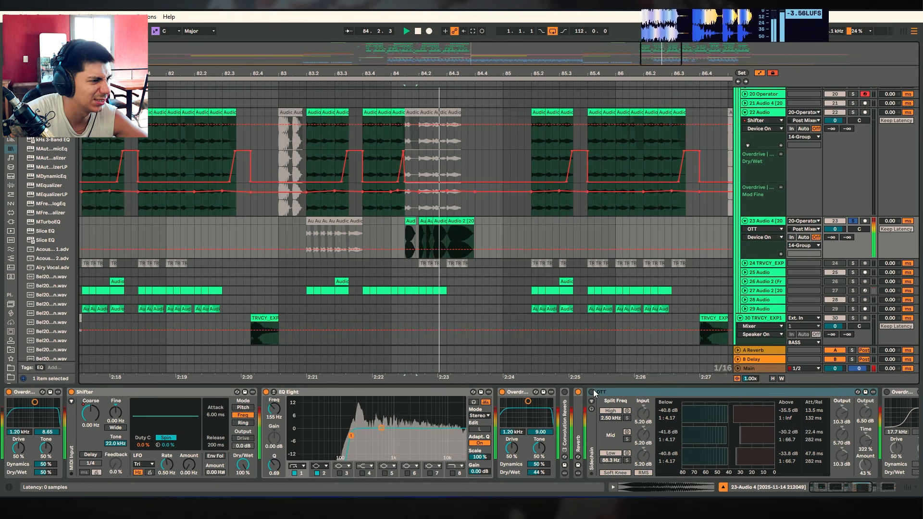
click(591, 392)
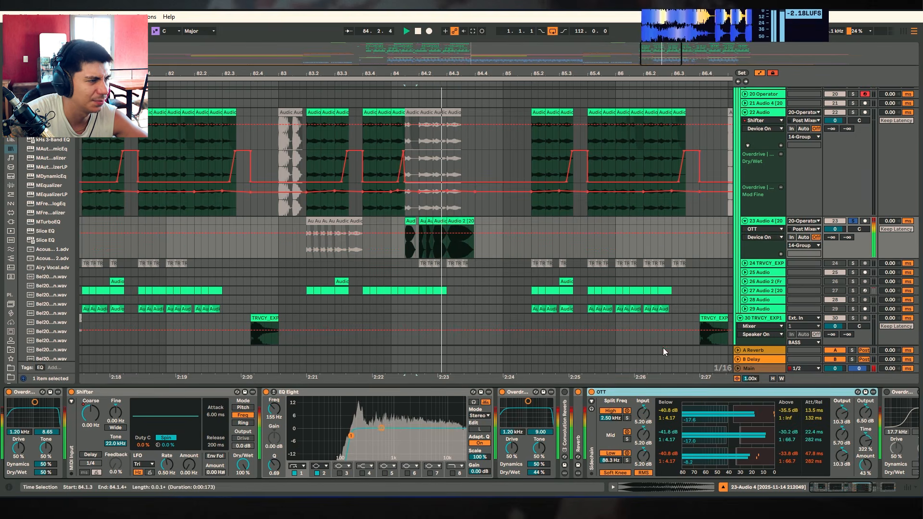
key(space)
Collapse OTT on track 23, then expand the Saturator to inspect its settings and collapse it again.
double_click(620, 392)
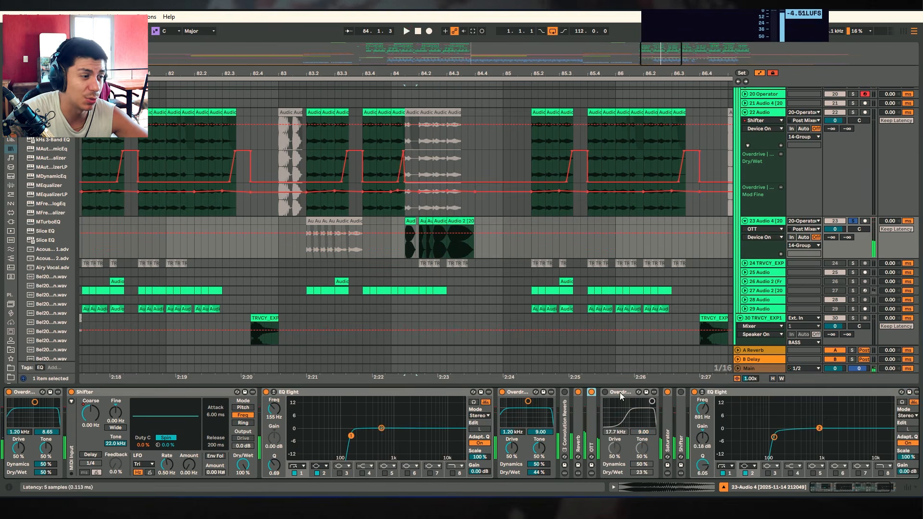
double_click(668, 416)
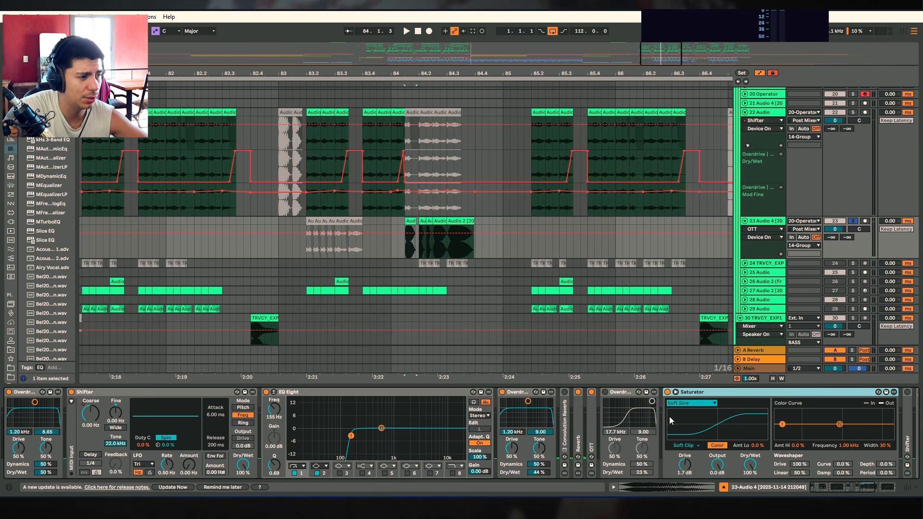
double_click(712, 393)
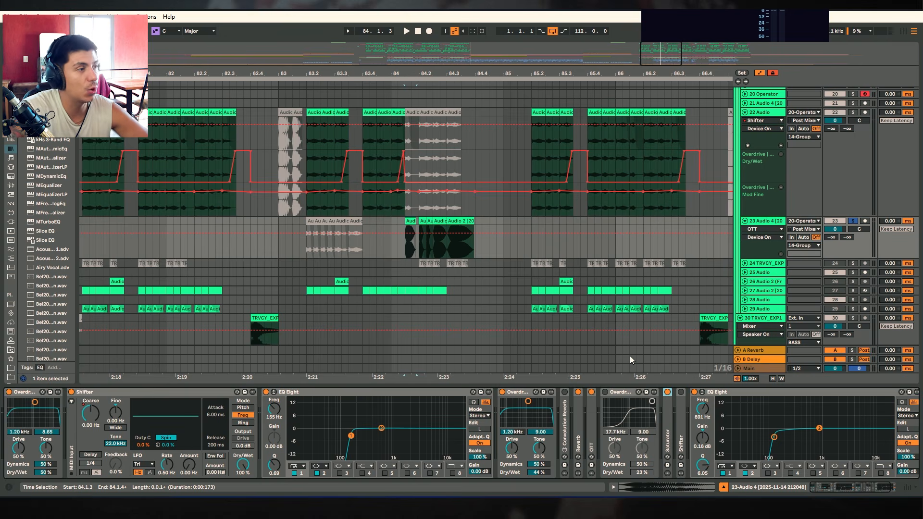
Point out the bass section on track 22 by marking the range from 81.1.1 to 84.4.3.
drag(410, 75, 543, 48)
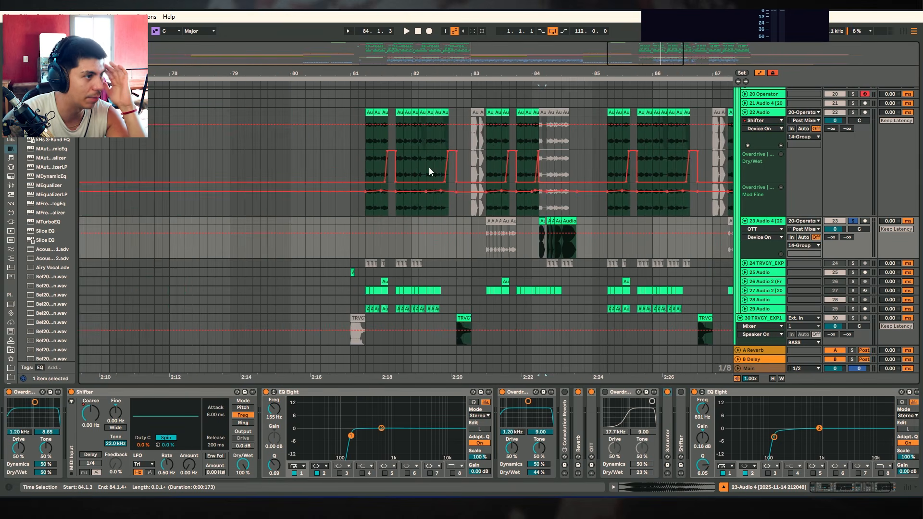
click(367, 221)
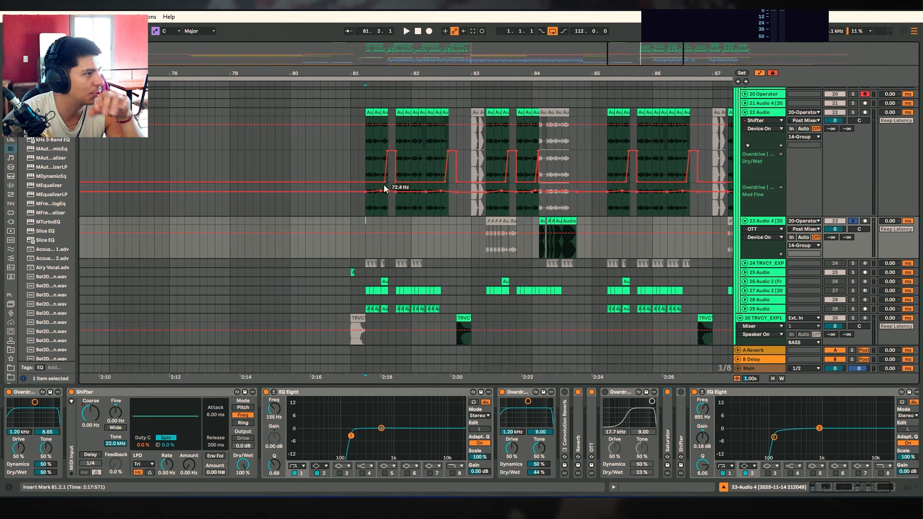
drag(342, 114, 572, 126)
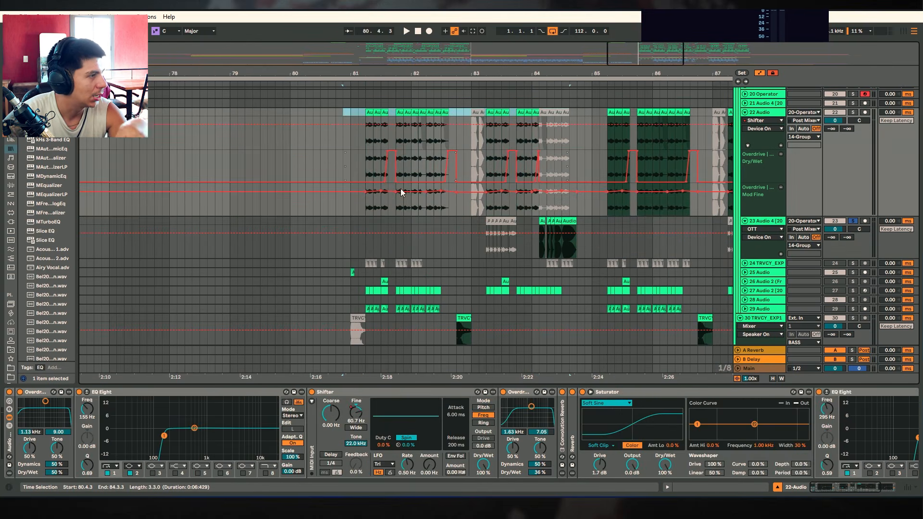
scroll(402, 192, up, 3)
drag(354, 165, 583, 162)
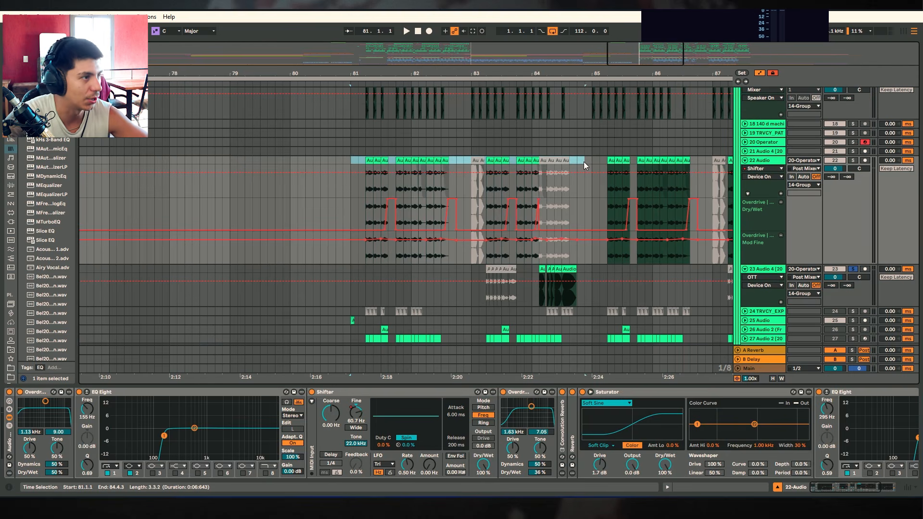
click(475, 141)
Mark the range from 83.4.3 to 85.2.3 on track 23 and place the insert marker at 84.1.1.
drag(525, 267, 613, 270)
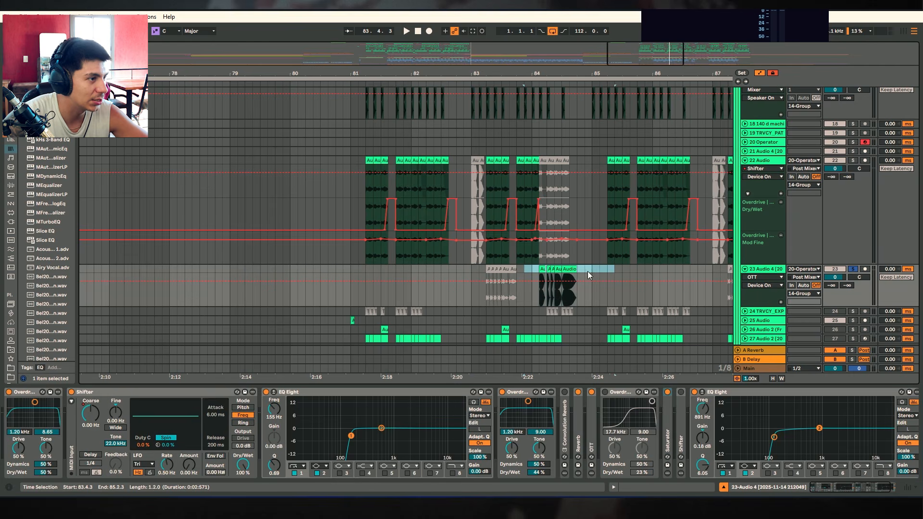
click(532, 268)
click(48, 47)
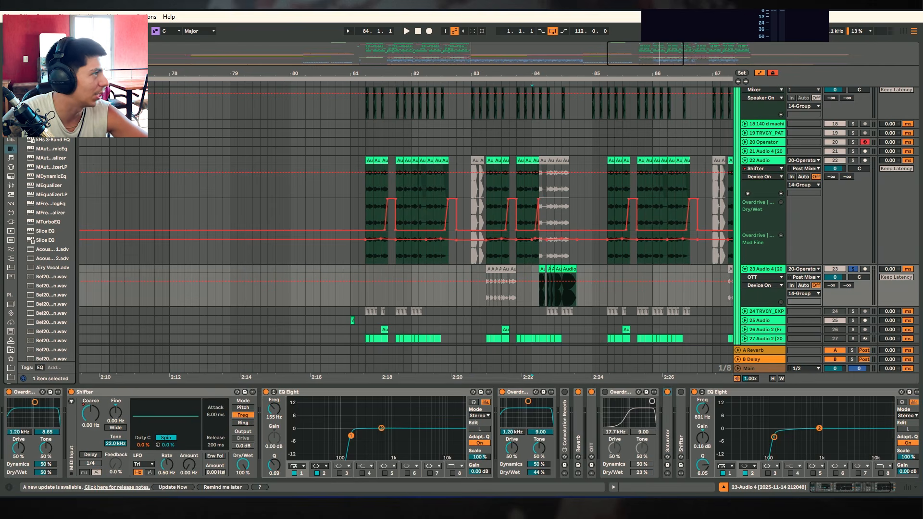
drag(569, 73, 566, 98)
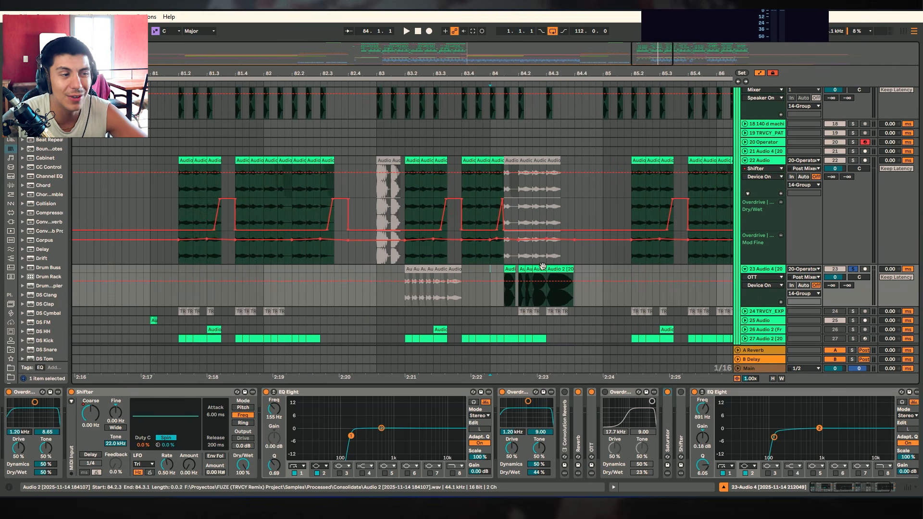
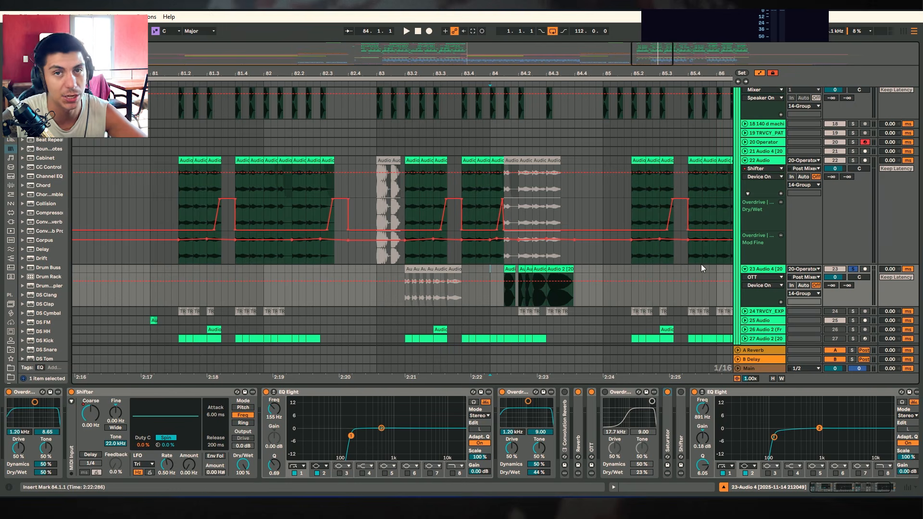
Select track 22's clips from 80.4.4 to 84.4.4 and collapse its Shifter to show the rest of the effect chain.
click(509, 268)
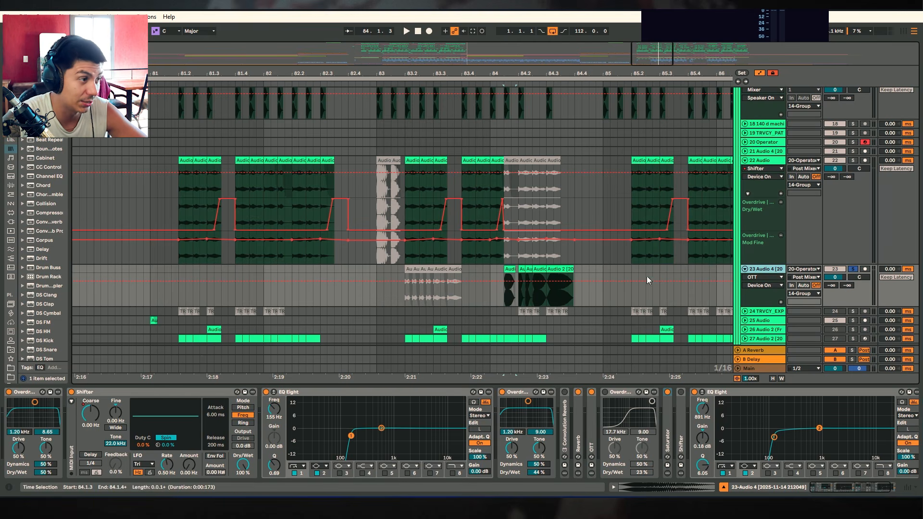
click(769, 159)
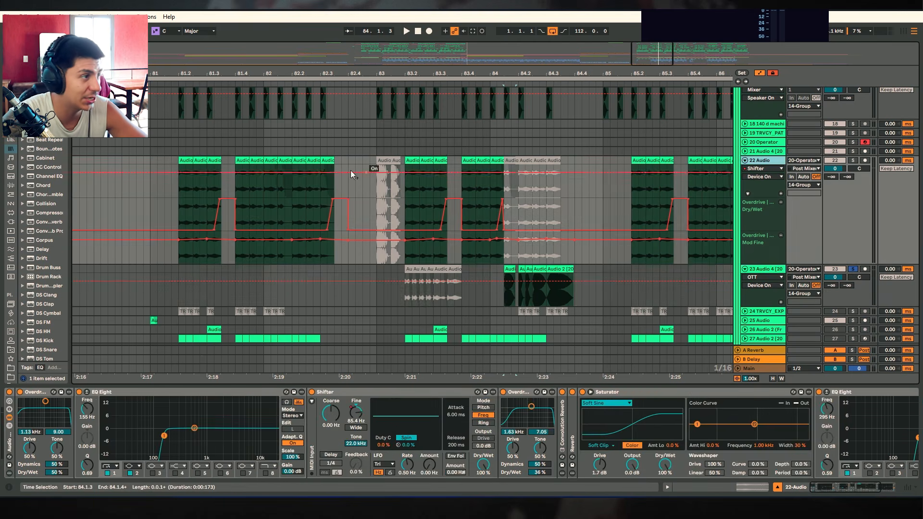
drag(596, 160, 140, 161)
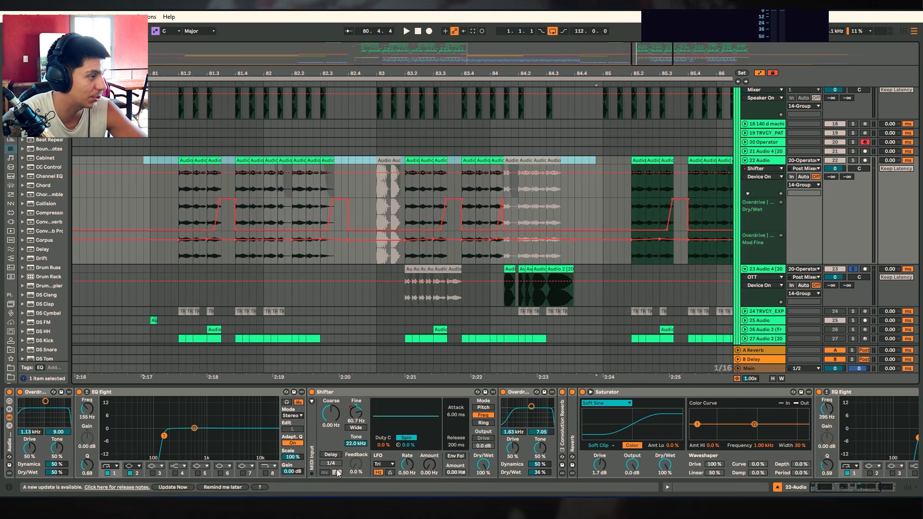
double_click(339, 392)
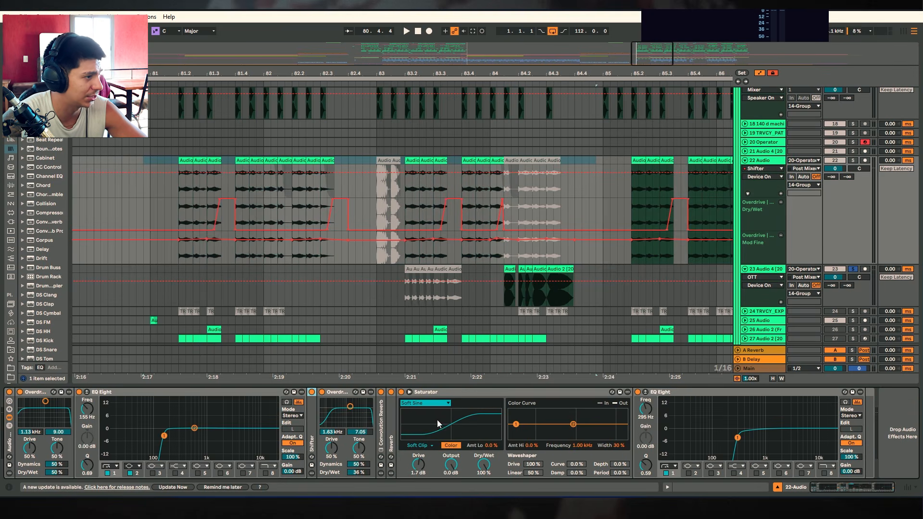
Inspect track 23's effect chain, expanding and collapsing OTT, then selecting the Overdrive and the Shifter's fine control.
click(775, 277)
click(580, 418)
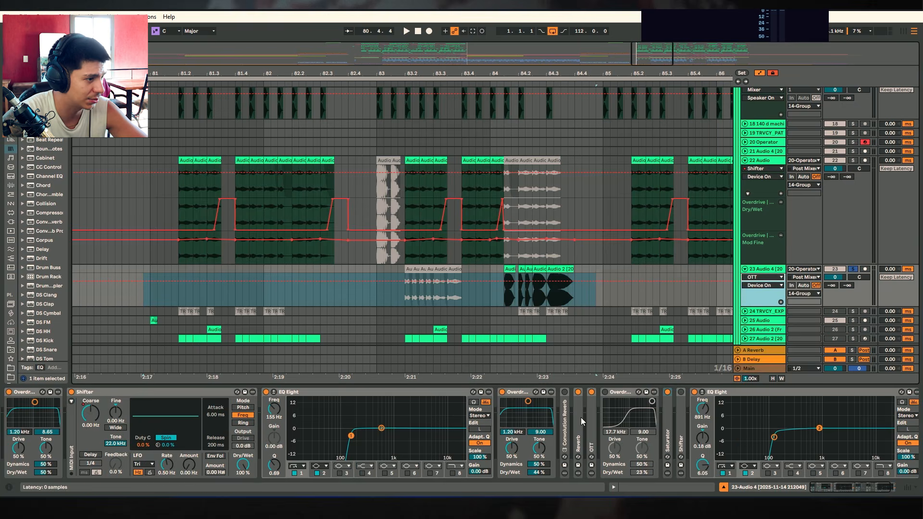
double_click(589, 407)
double_click(676, 392)
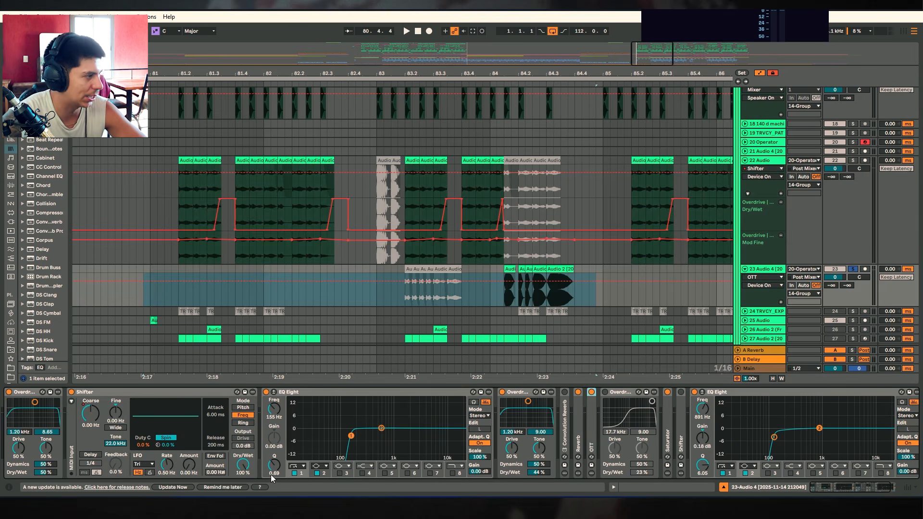
click(528, 400)
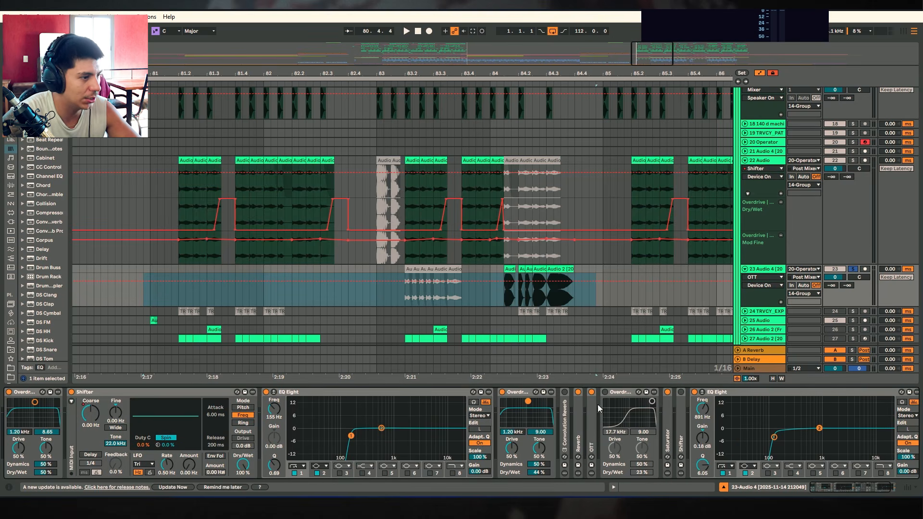
click(123, 415)
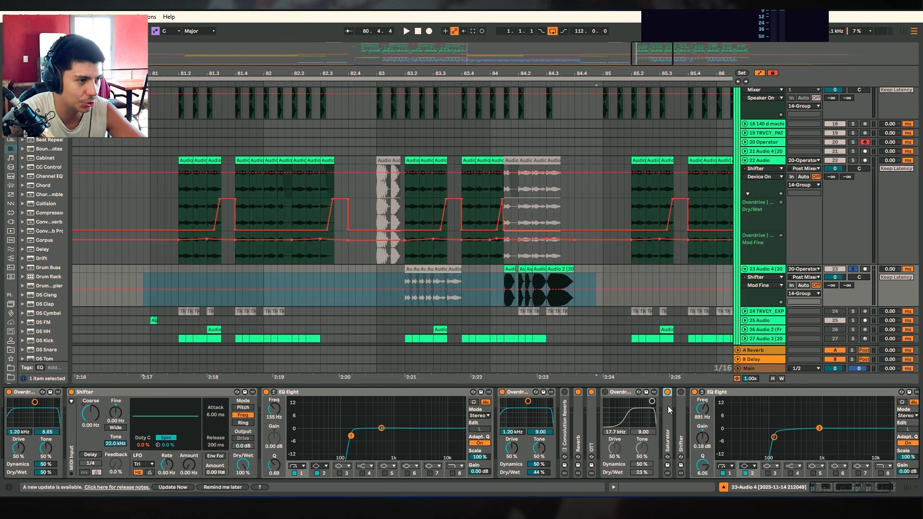
Try moving the Saturator ahead of OTT in track 23's chain and undo the move.
mouse_move(668, 405)
mouse_down()
mouse_move(580, 431)
mouse_move(585, 437)
mouse_move(568, 422)
mouse_up()
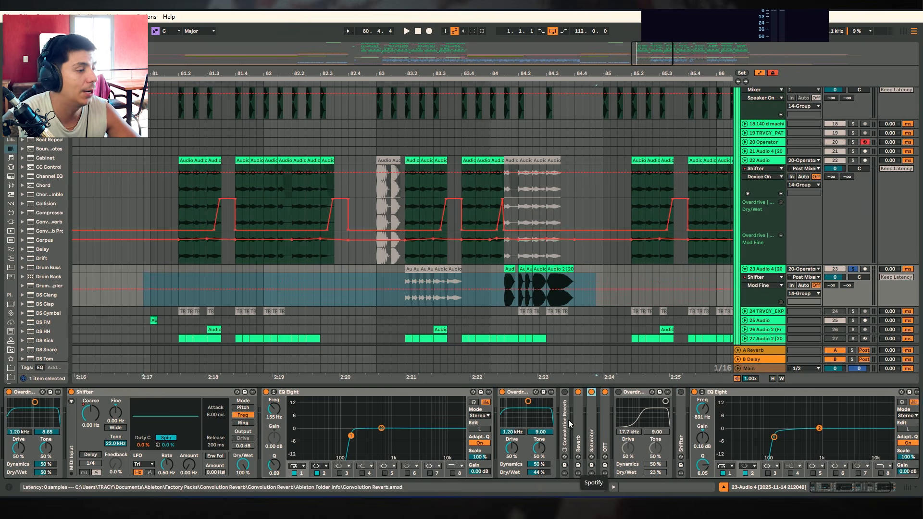
key(ctrl+z)
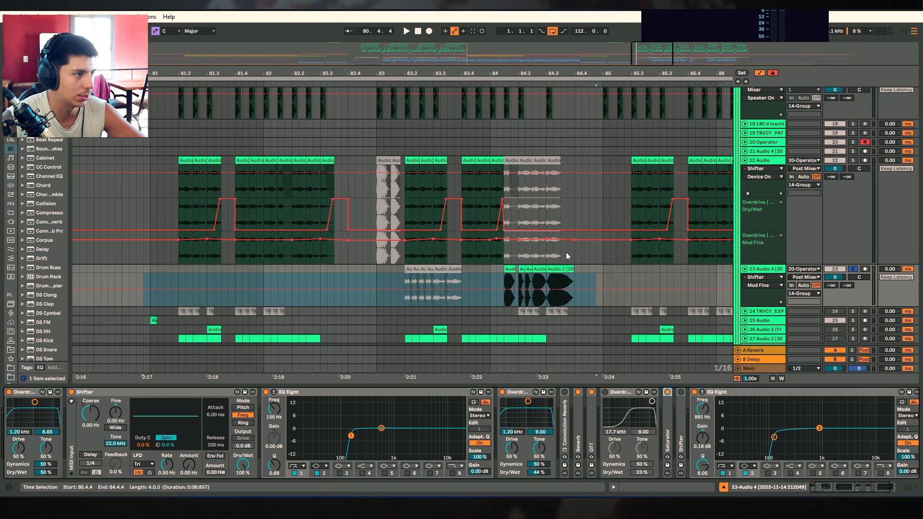
Mark the range from 83.4.4 to 85.2.2 on track 23 and play the bass clips from 84.1.1.
click(510, 269)
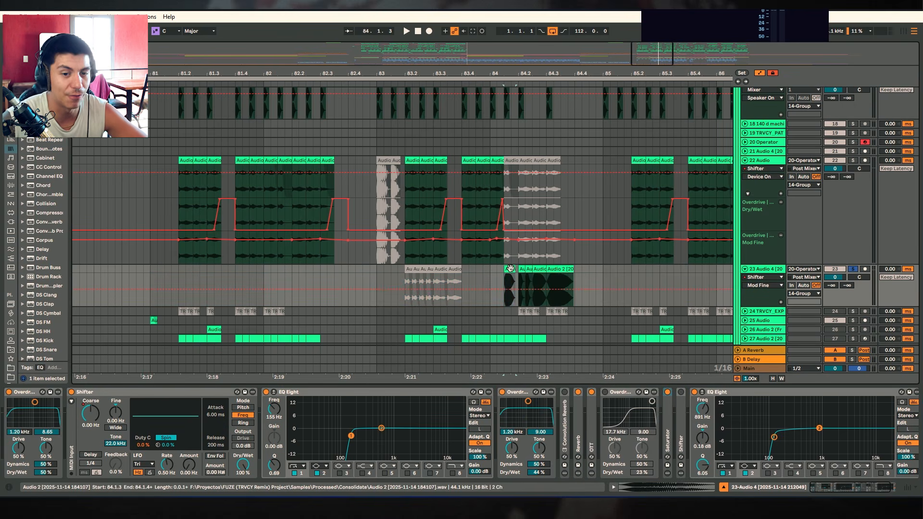
drag(483, 271, 638, 274)
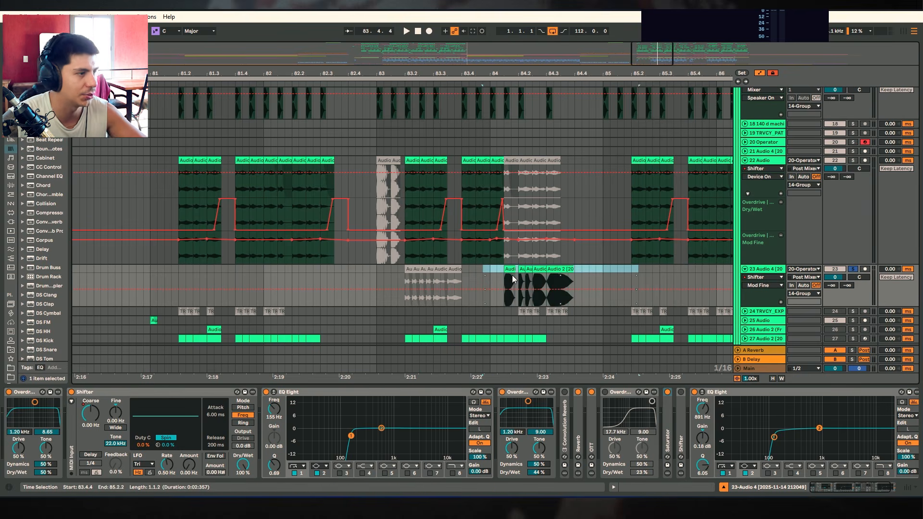
click(490, 274)
key(space)
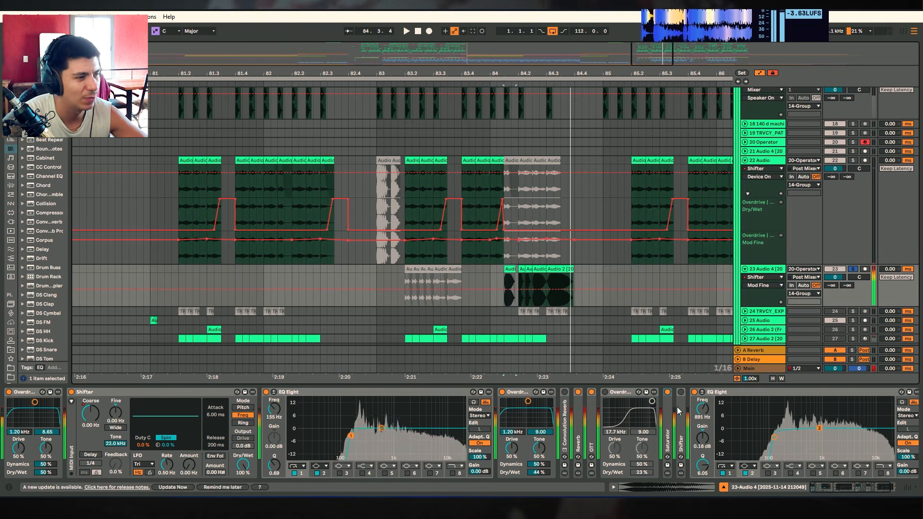
key(space)
Open the sample view of track 23's clip at 84.1.3 and play it with the track soloed.
click(491, 276)
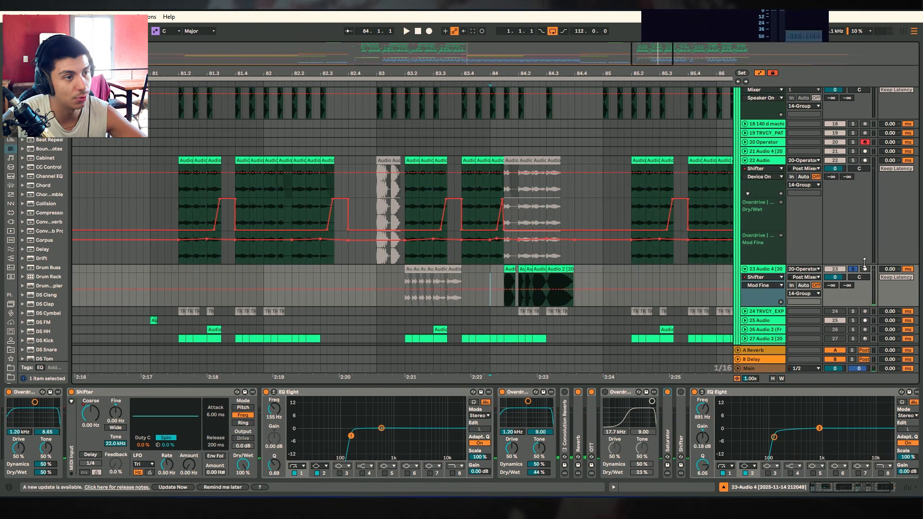
click(505, 268)
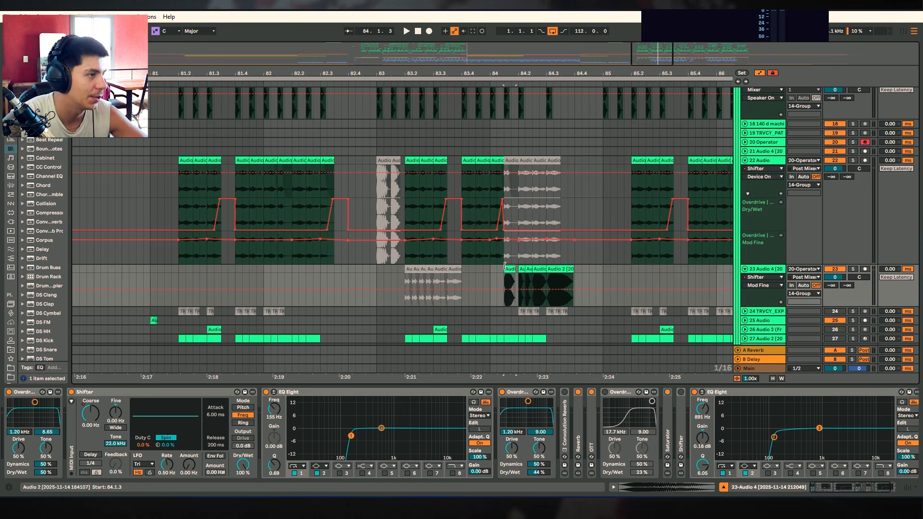
click(852, 268)
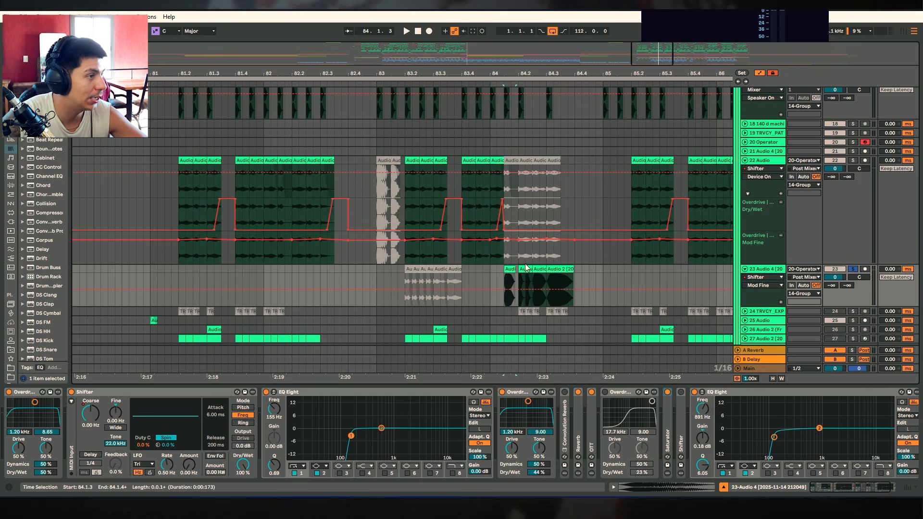
key(shift+Tab)
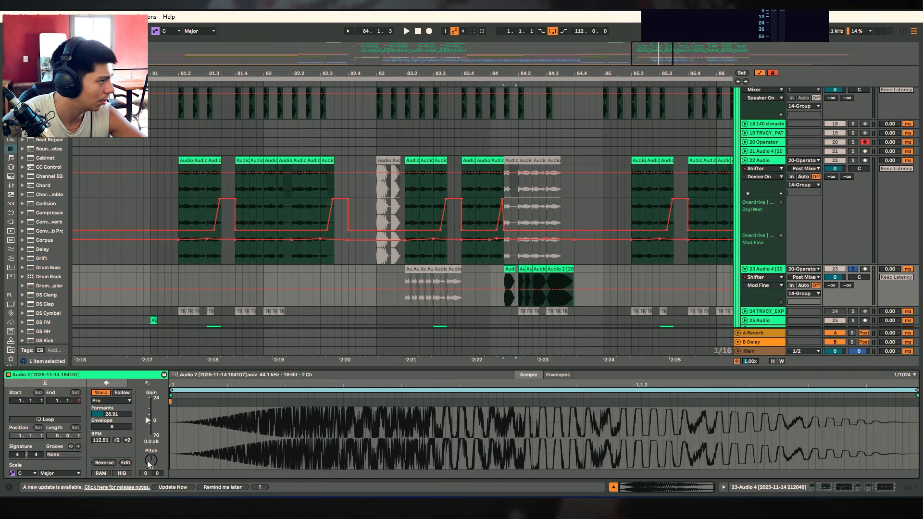
key(space)
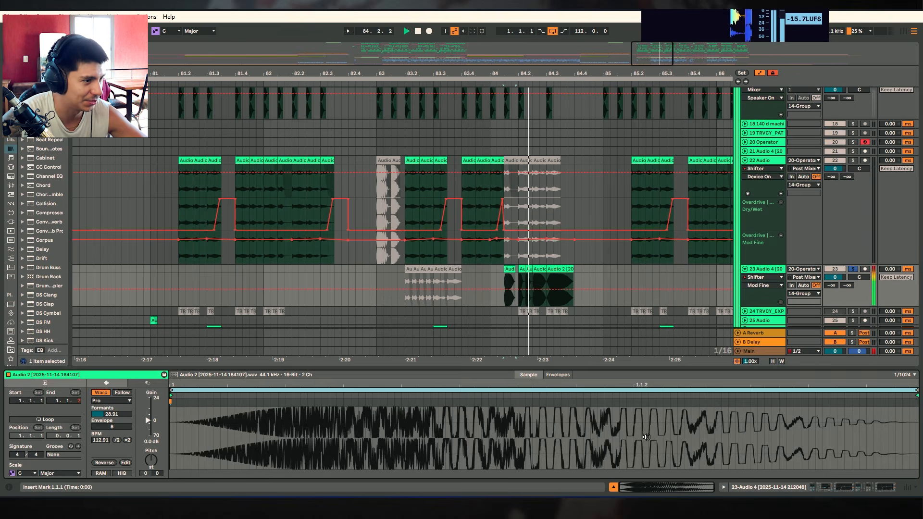
key(space)
Play track 23 with its device chain shown, then select the clip at 84.3.1 and the Shifter's Coarse parameter.
click(859, 486)
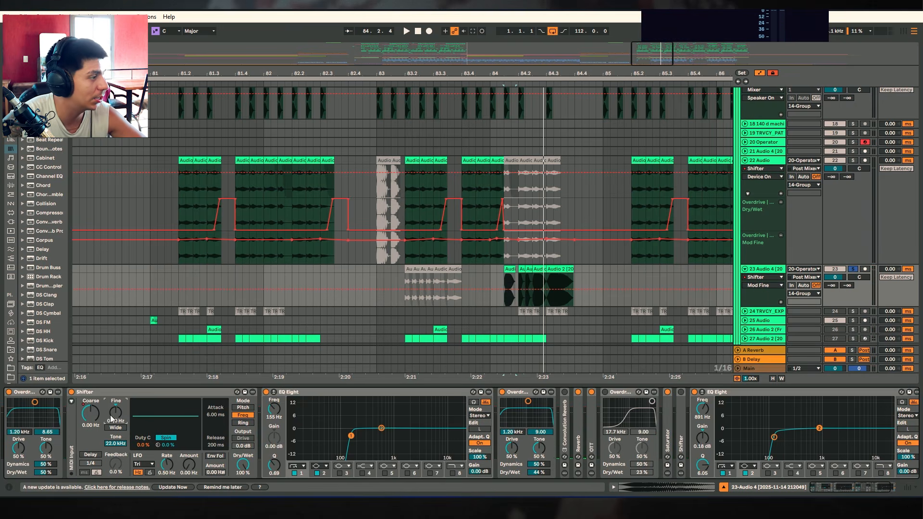
key(space)
key(space)
click(559, 269)
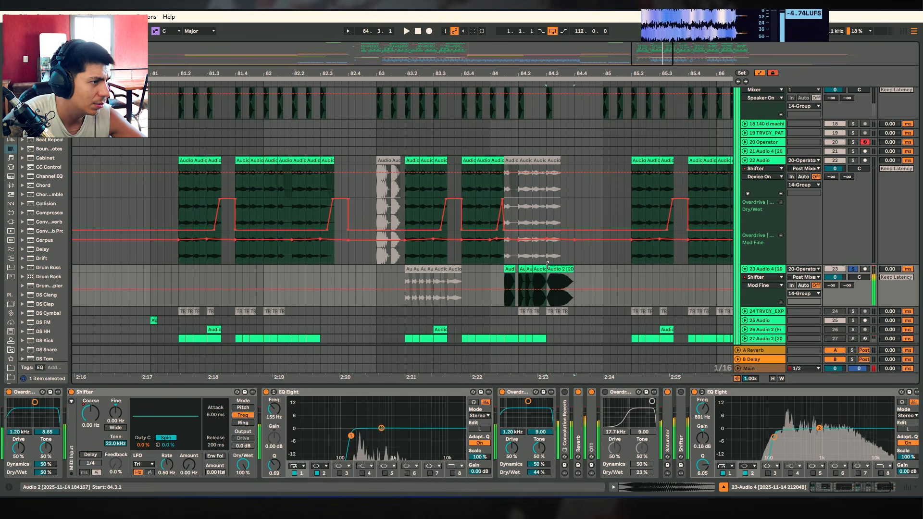
click(91, 414)
Mark the range from 87.4.3 to 88.4.1 on track 23, then reselect the clip at 84.1.3.
drag(633, 75, 426, 76)
click(571, 272)
drag(570, 273, 618, 273)
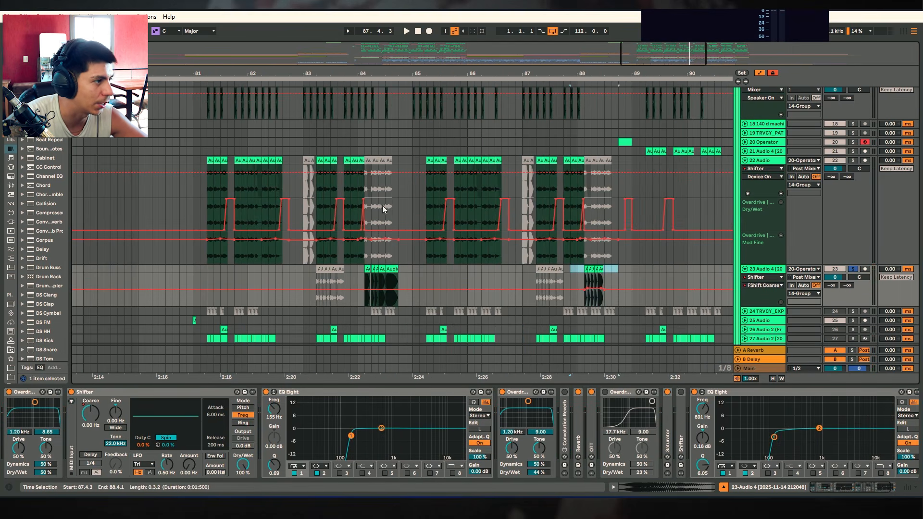
scroll(363, 99, up, 5)
drag(373, 288, 383, 288)
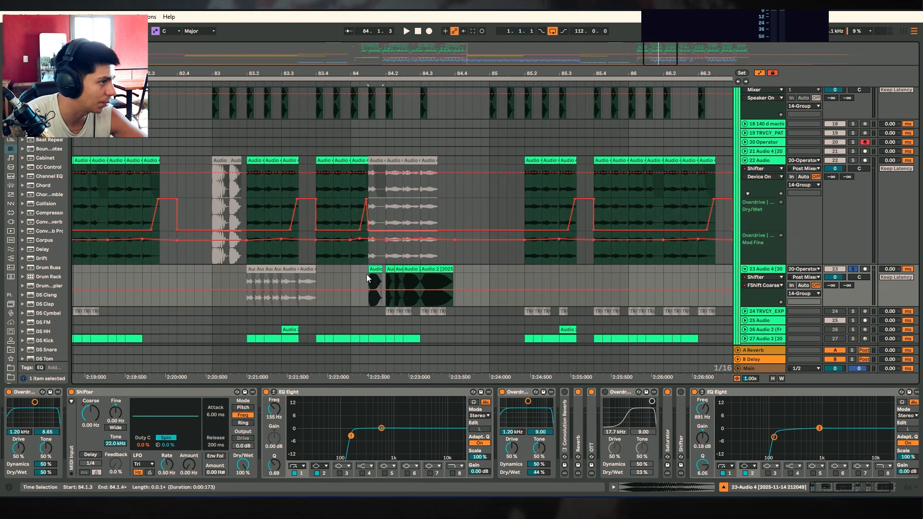
Examine the short bass clips at 84.2.1, 84.2.2 and 84.2.3 on track 23 in the sample view.
click(411, 274)
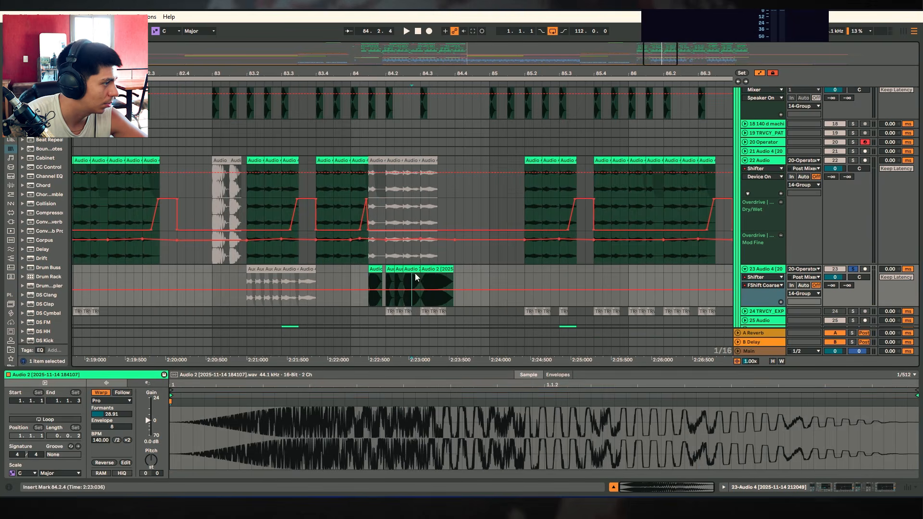
click(392, 268)
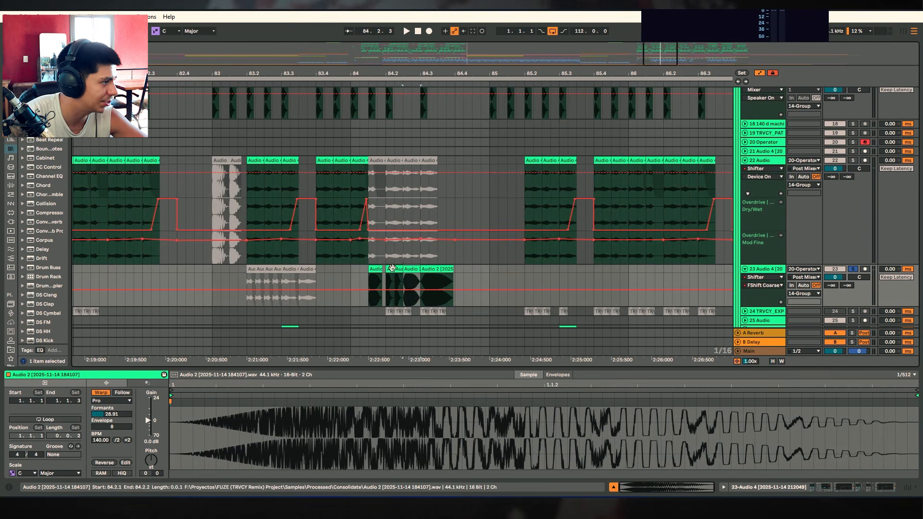
click(392, 276)
key(plus)
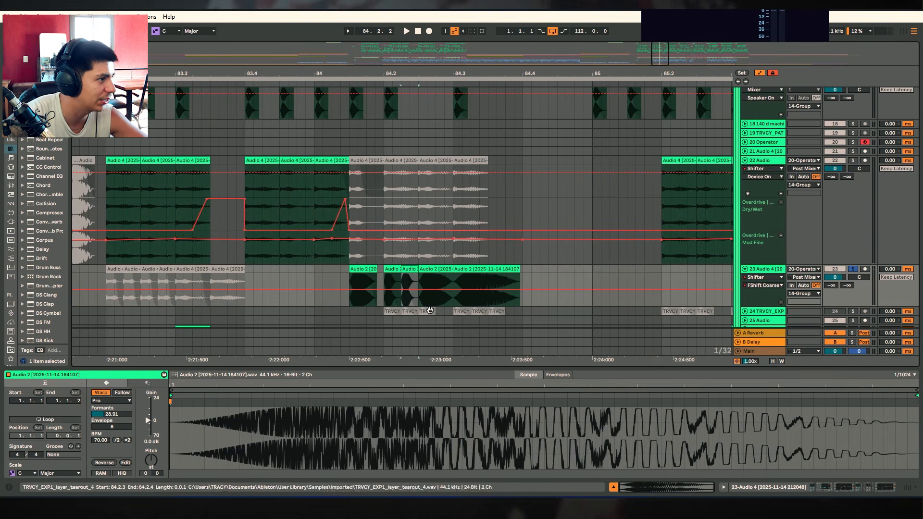
click(394, 271)
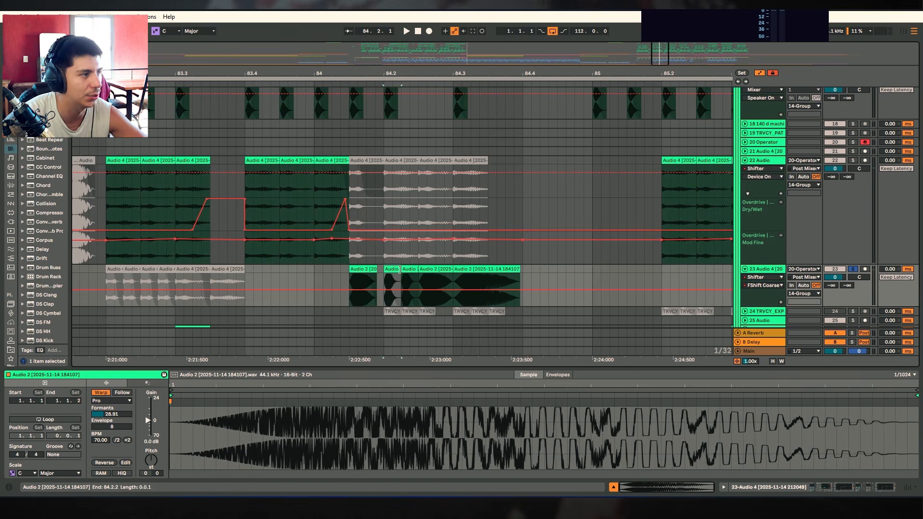
Try doubling and halving the segment BPM of track 23's clip at 84.3.1, then restore its original length.
click(473, 269)
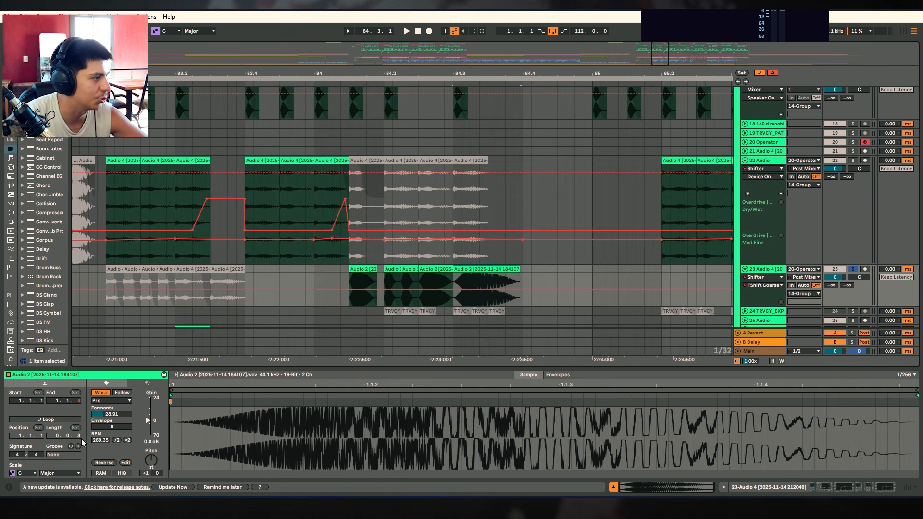
click(127, 440)
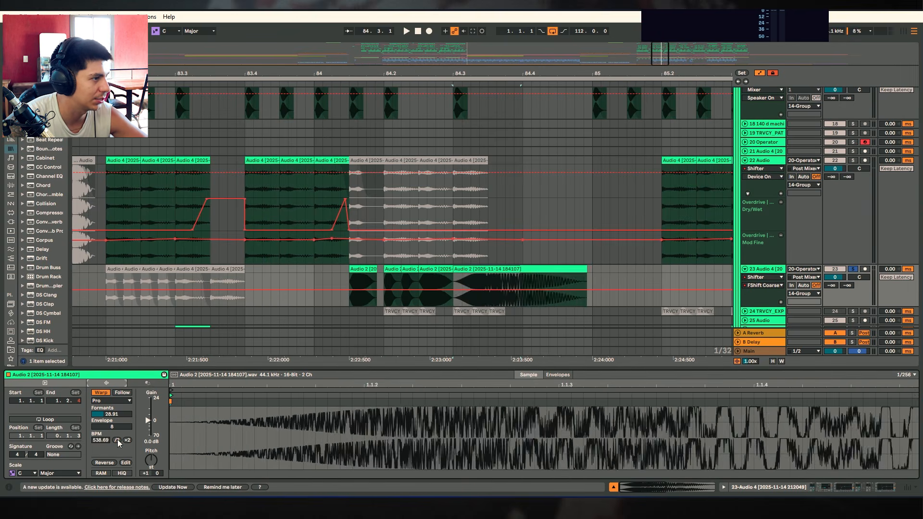
double_click(117, 440)
key(ctrl+z)
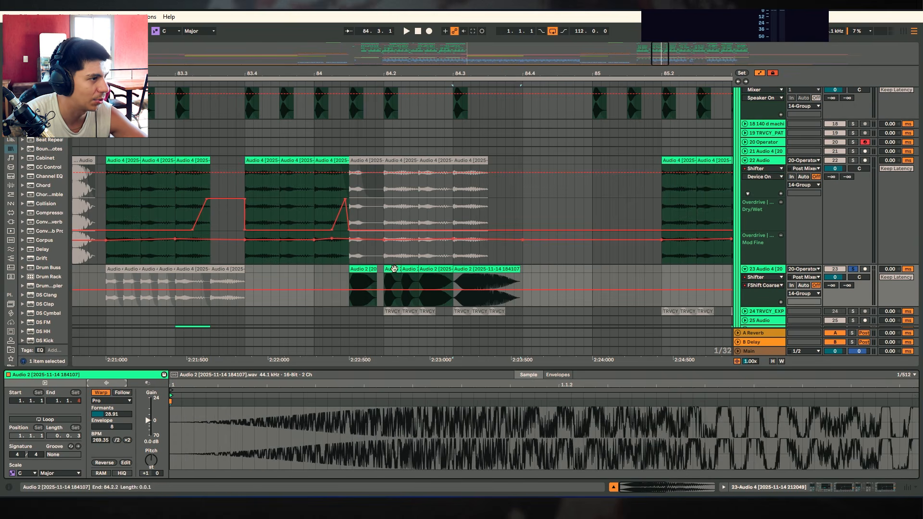
Select track 23's clip at 84.1.3 and play the soloed bass clips from there.
click(363, 269)
key(space)
key(minus)
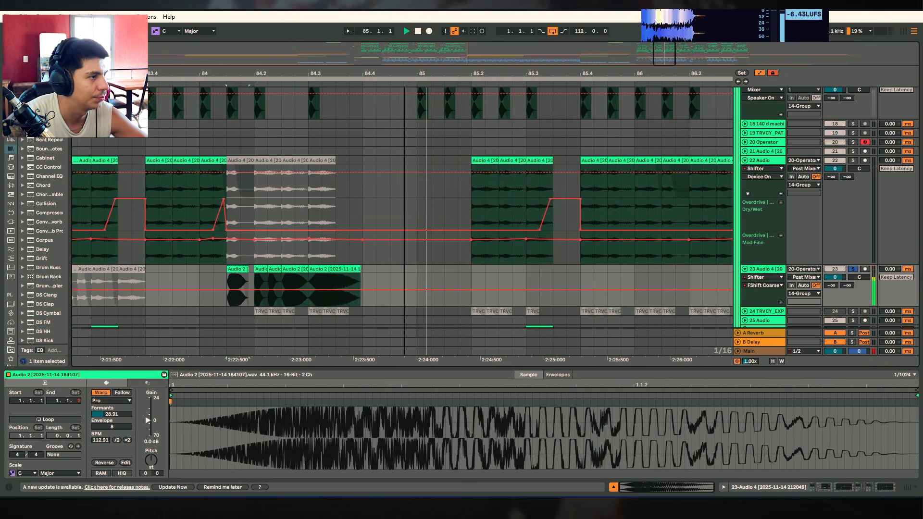
Expand the Reverb in track 23's device chain, show its Dry/Wet automation and play the clips from 88.1.3.
key(shift+Tab)
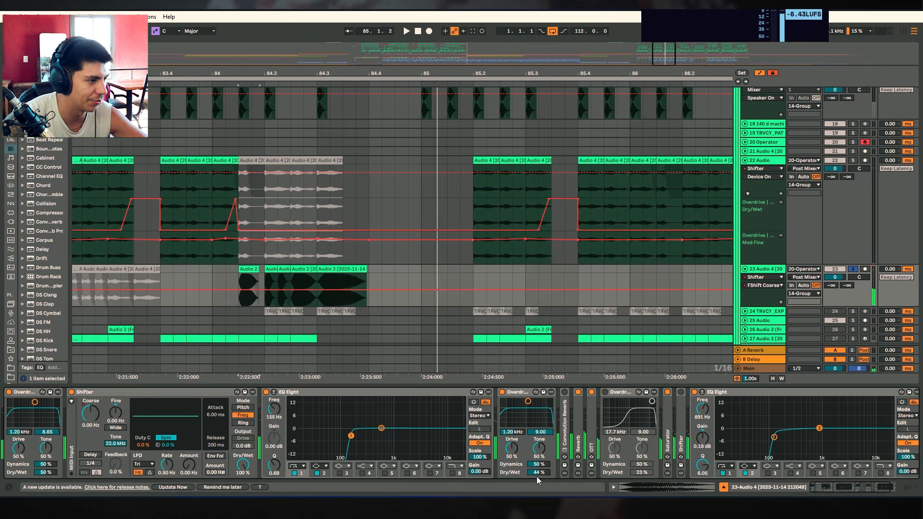
double_click(578, 443)
click(803, 466)
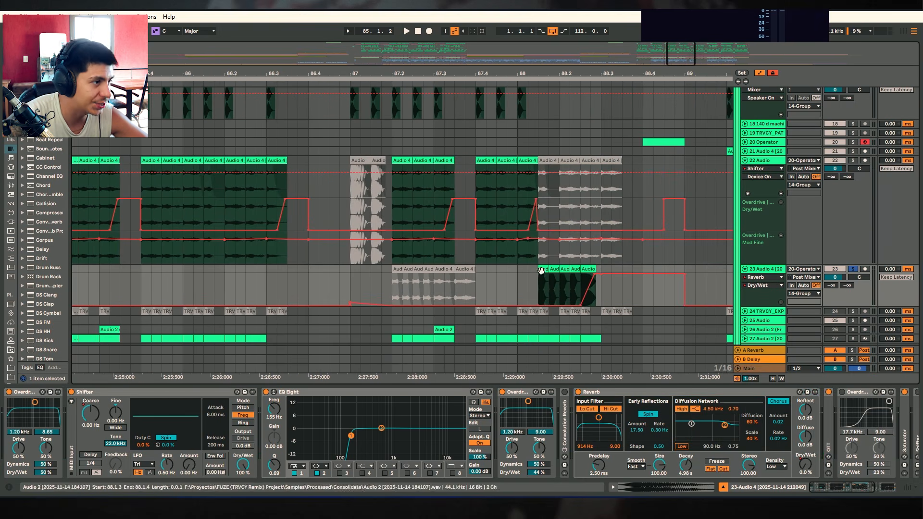
key(space)
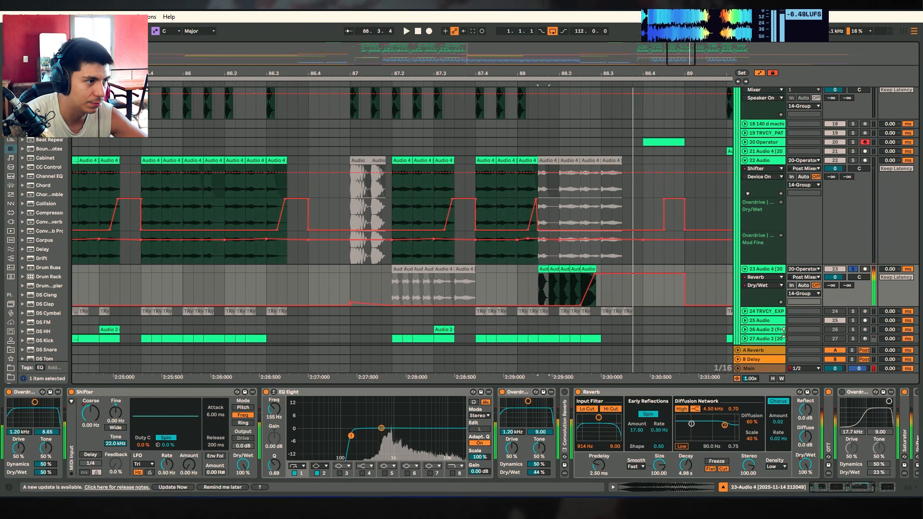
click(549, 287)
key(space)
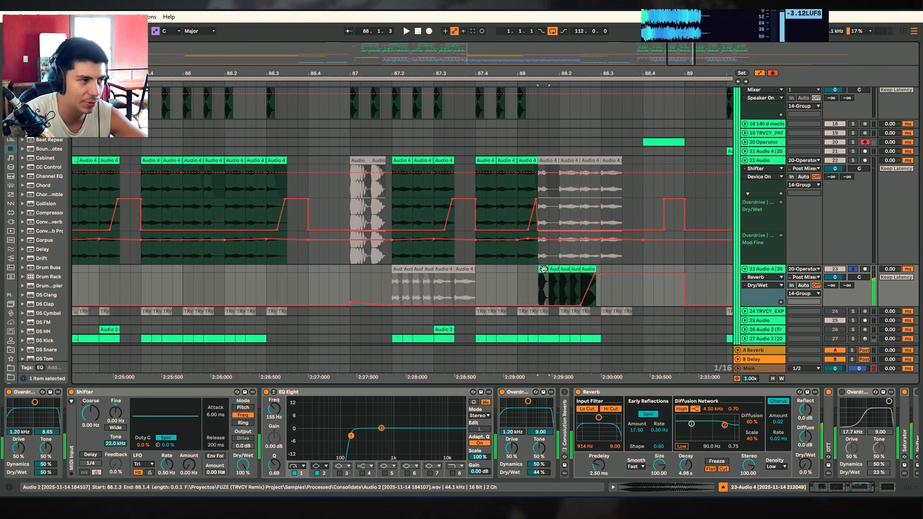
key(space)
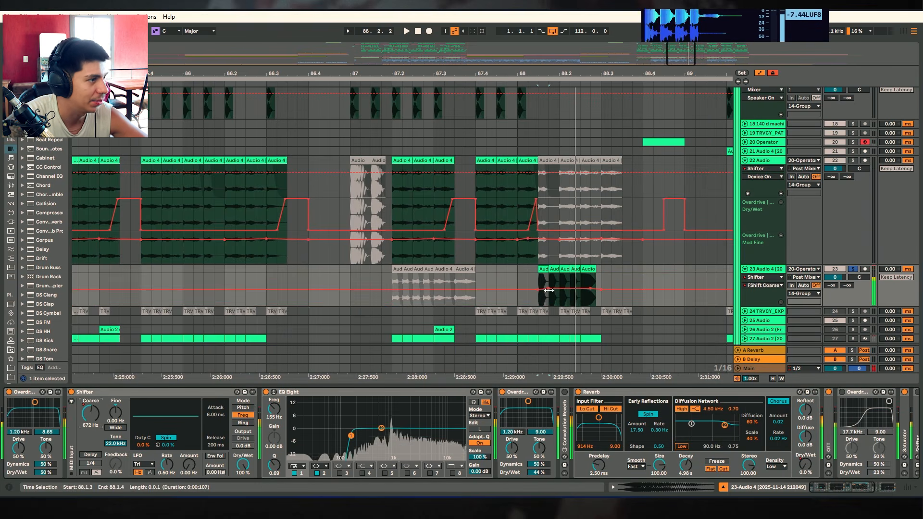
Show the Shifter's Coarse automation on track 23 and play the clips from 88.1.3 again.
click(88, 418)
click(527, 270)
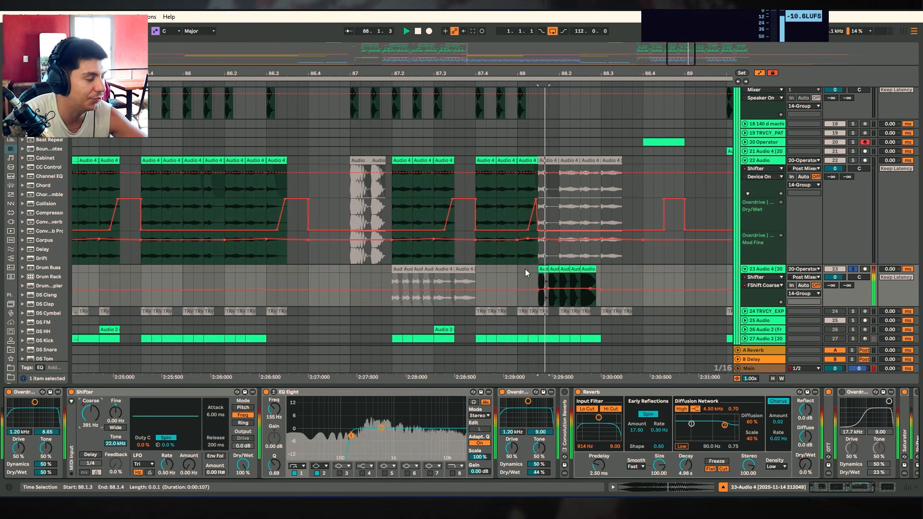
key(space)
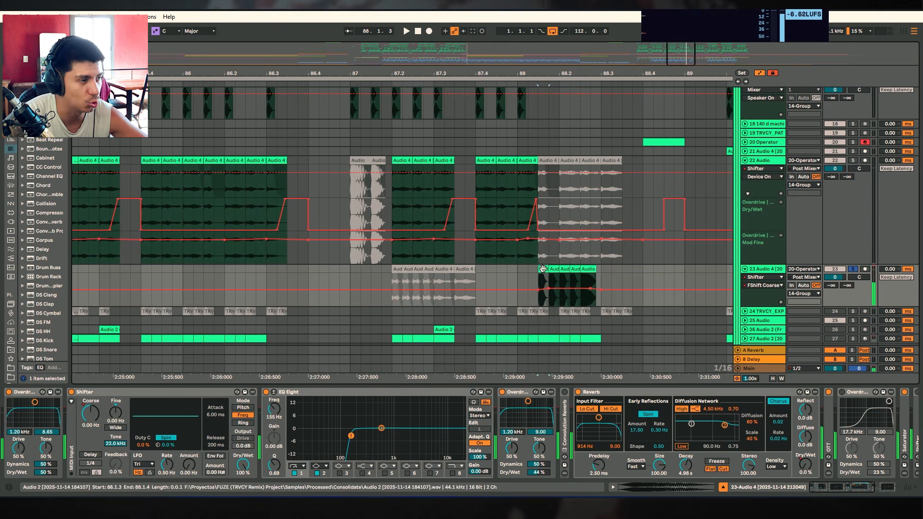
Examine the effect chains of the 14 Group, the 5 Group and the BASS group.
scroll(754, 171, up, 5)
click(754, 170)
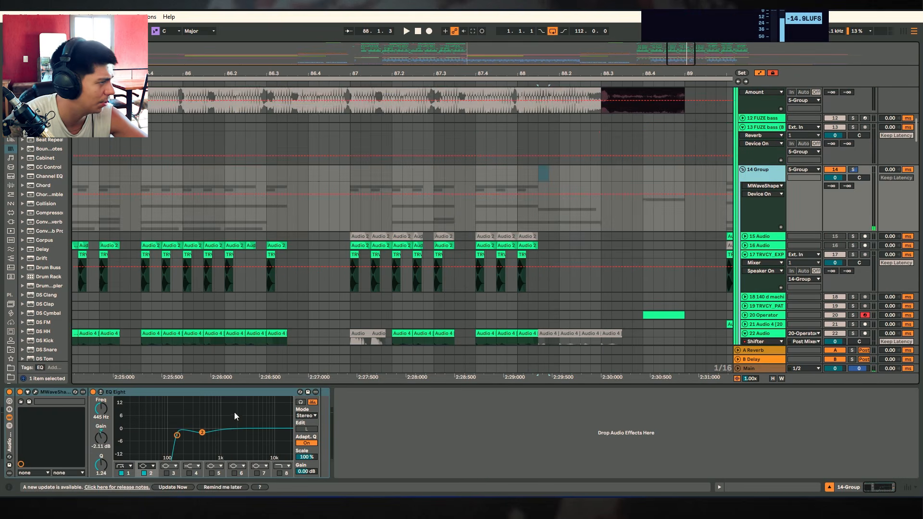
scroll(752, 236, up, 5)
scroll(769, 217, up, 2)
click(753, 228)
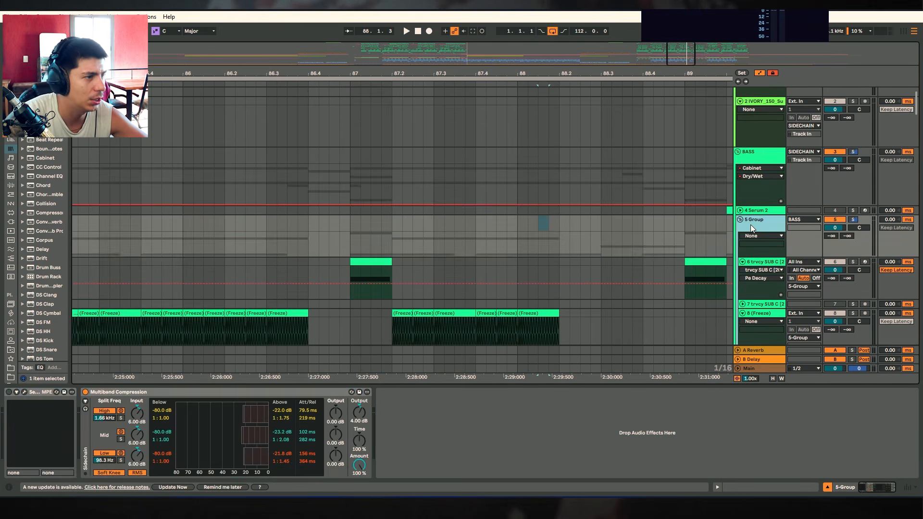
scroll(668, 236, up, 2)
click(669, 231)
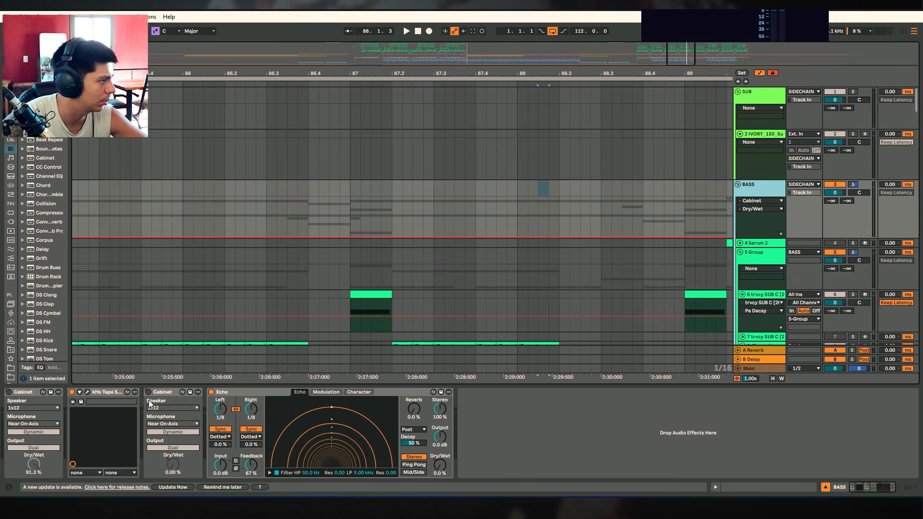
Play the bass and open the kHs Tape Stop window on the BASS group, then close it.
key(space)
click(88, 392)
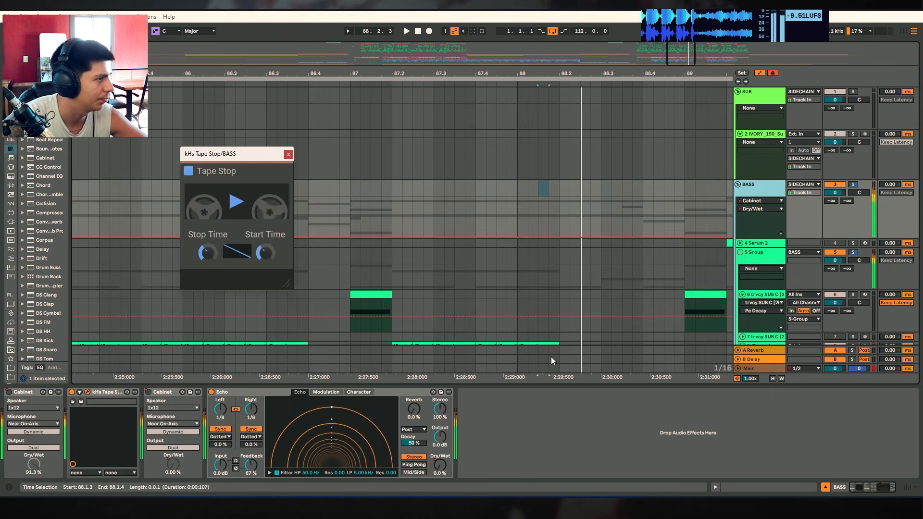
click(289, 155)
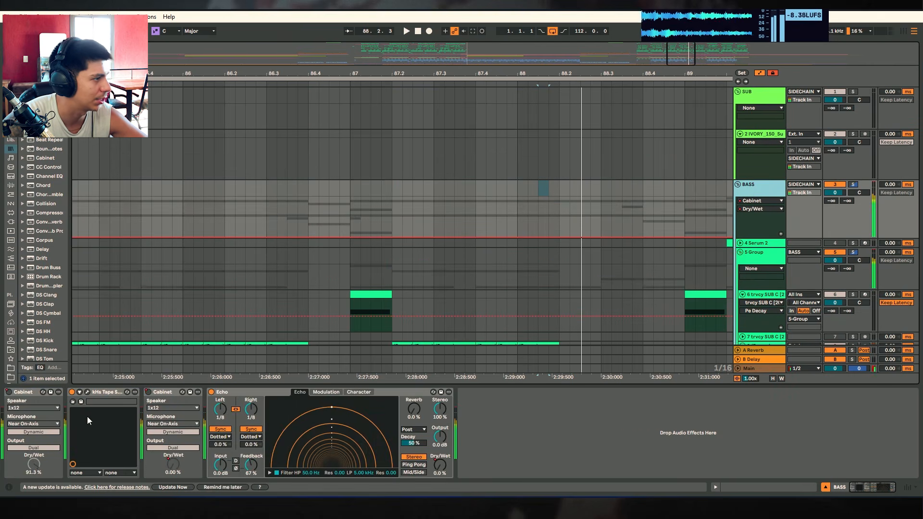
Show the kHs Tape Stop Play automation on the BASS group and play it from 88.2.1.
click(753, 202)
click(756, 223)
click(322, 231)
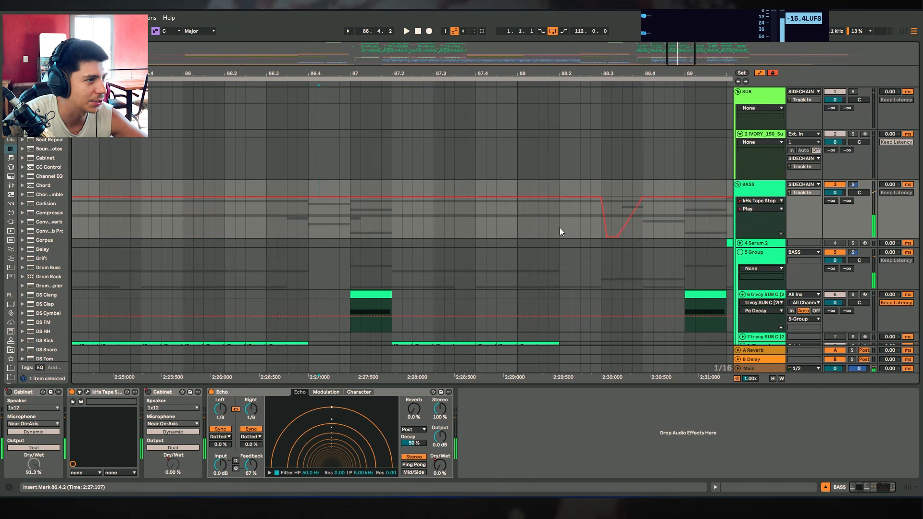
key(space)
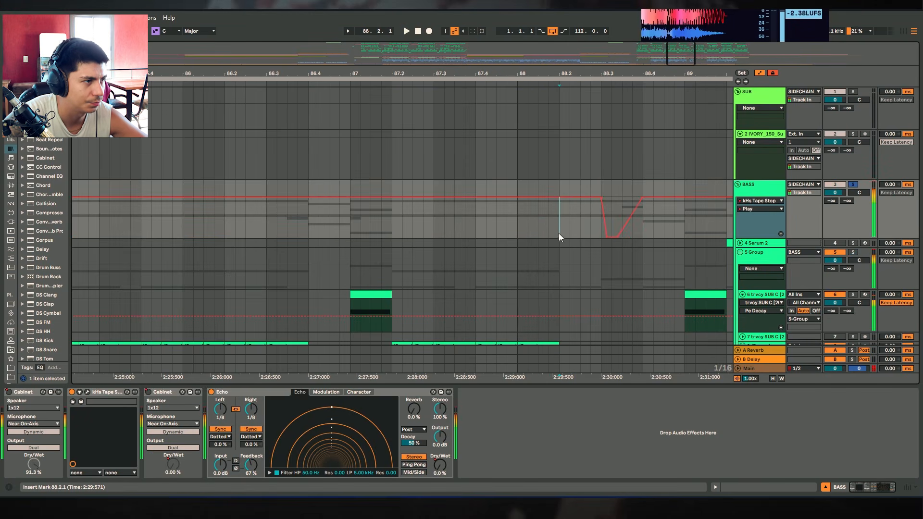
key(space)
Solo track 11 FUZE bass and play its clip from 88.3.1 to 89.1.1.
scroll(624, 221, down, 5)
click(852, 176)
key(space)
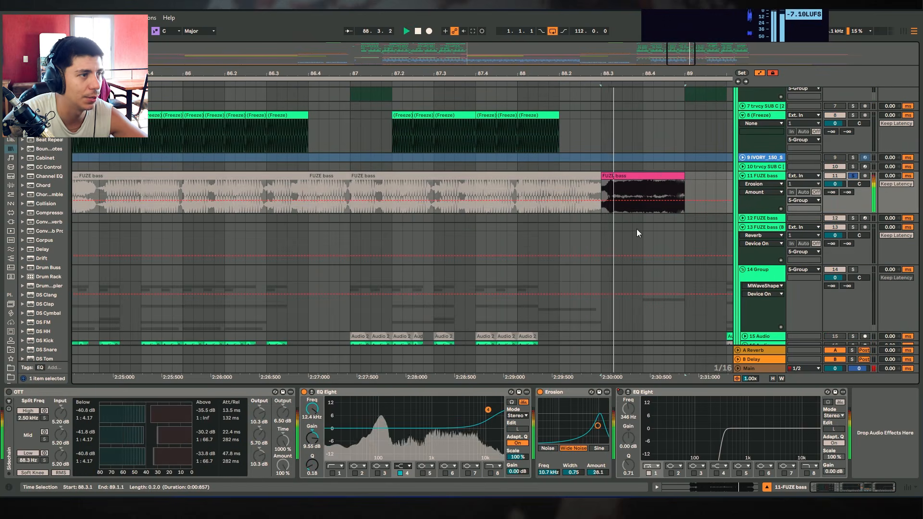
drag(672, 73, 566, 73)
key(space)
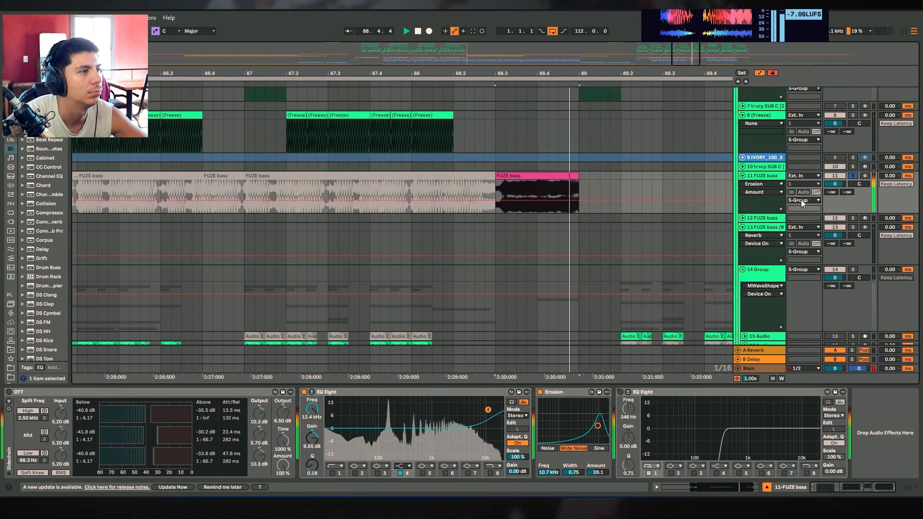
key(space)
Select the clip at 88.4.1 on track 20 Operator, unfold the track, clear the solo and deactivate the track.
scroll(601, 214, down, 5)
click(565, 203)
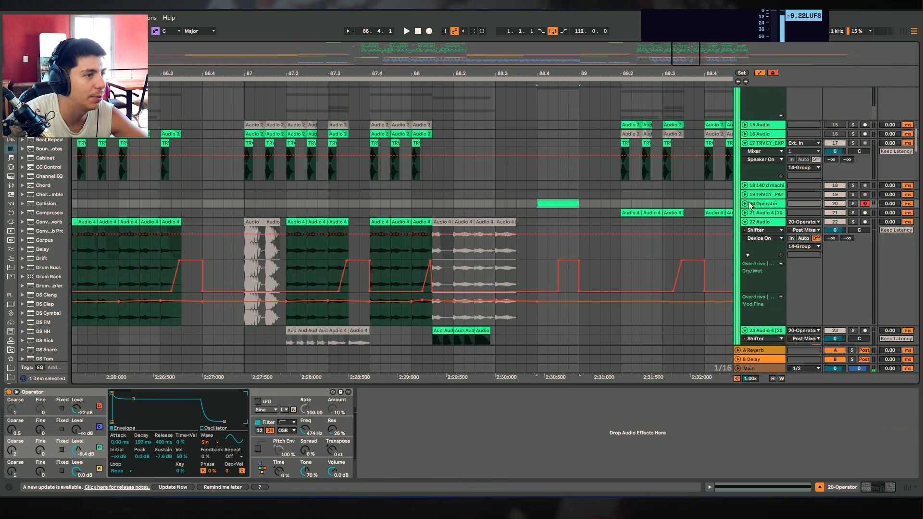
click(745, 203)
double_click(854, 203)
click(841, 206)
Solo track 31 and play its laser one-shot clip at 88.3.3.
scroll(602, 233, down, 10)
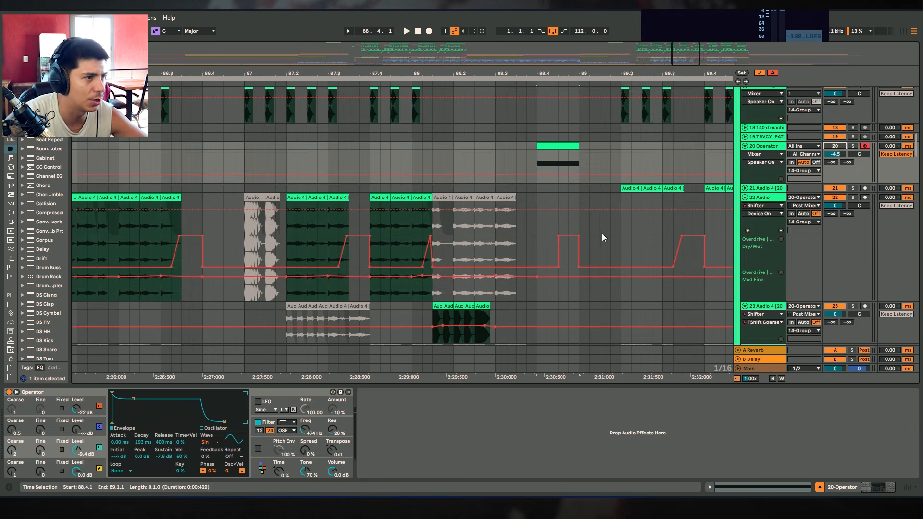
scroll(413, 228, down, 3)
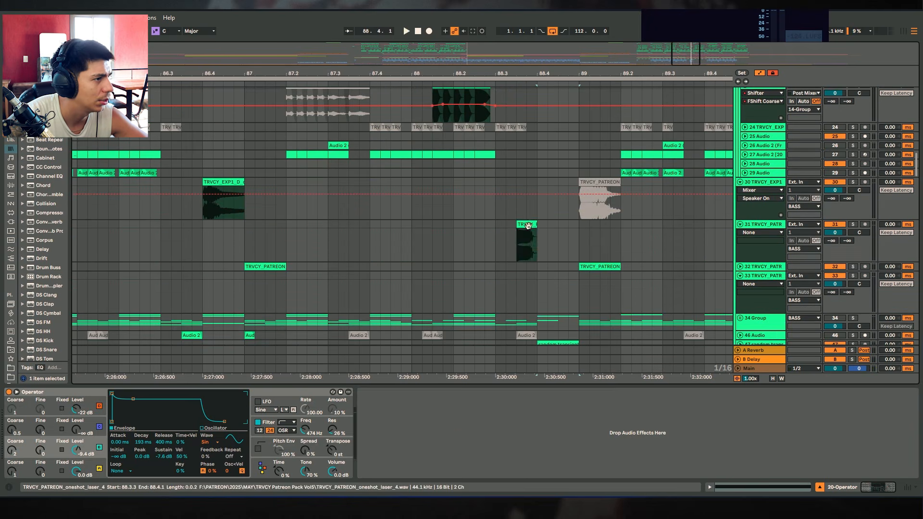
click(527, 242)
key(space)
click(852, 224)
Select the random transient clip at 88.4.1 on track 47, unfold the track and play it soloed.
scroll(593, 229, down, 3)
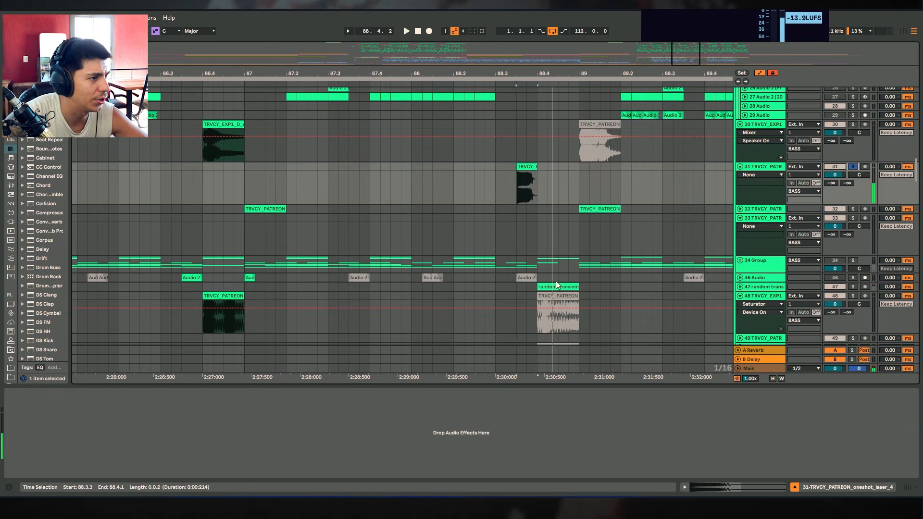
click(559, 287)
click(740, 286)
key(space)
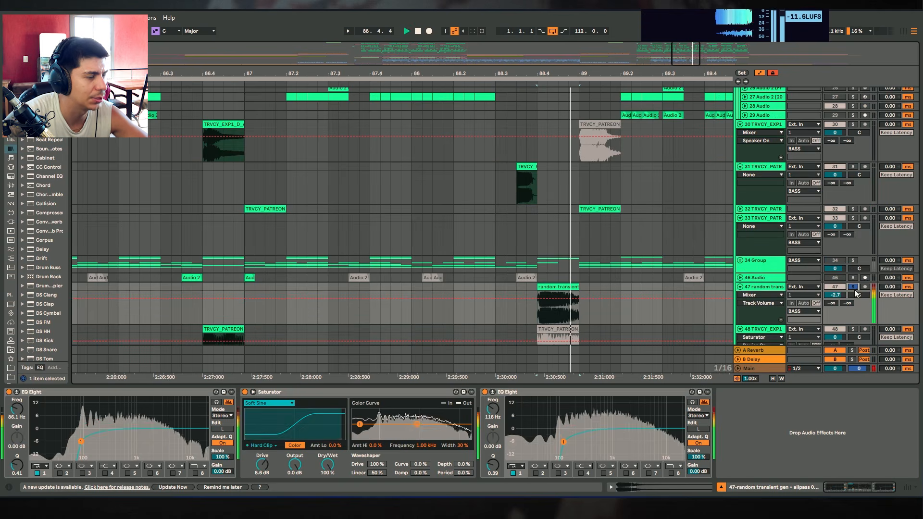
key(space)
Clear the solo and play the full bass arrangement from 86.2.3 with track 30 selected.
scroll(512, 168, down, 3)
key(s)
click(511, 167)
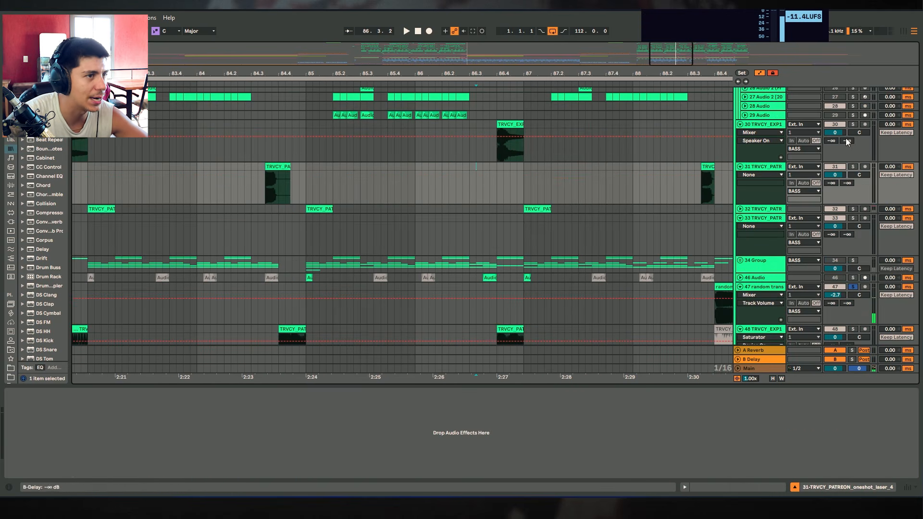
click(476, 157)
scroll(487, 192, up, 3)
click(458, 225)
key(space)
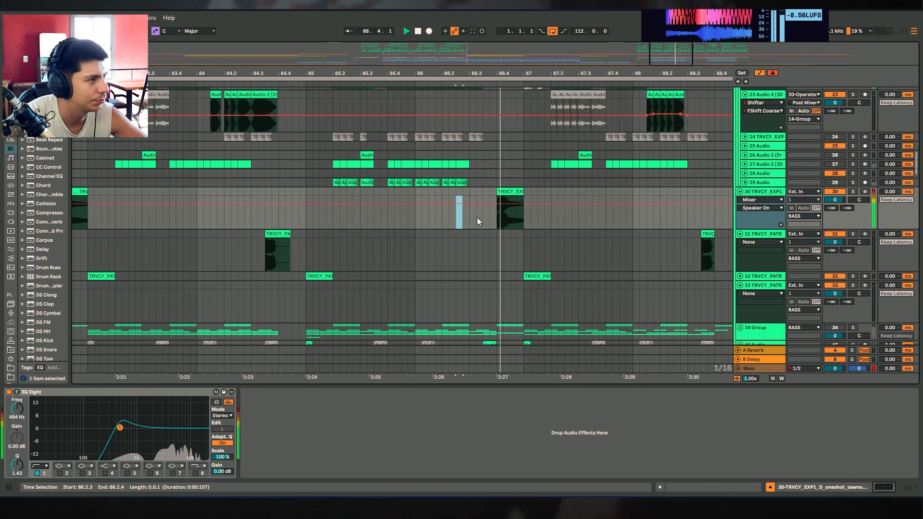
key(space)
Play the full bass section from 80.3.3 while viewing the layered tracks.
scroll(476, 207, down, 3)
scroll(345, 194, left, 3)
click(270, 185)
scroll(275, 180, down, 2)
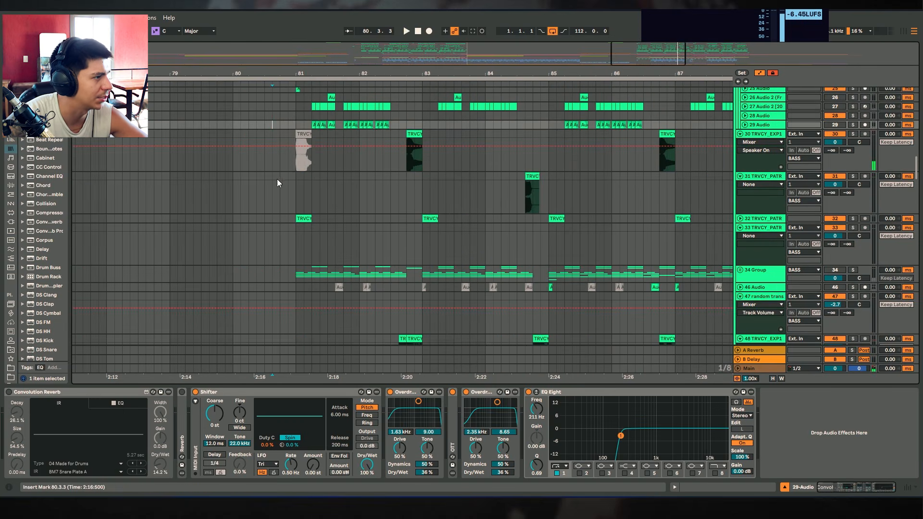
key(space)
scroll(296, 182, up, 3)
scroll(390, 259, up, 4)
scroll(390, 259, up, 3)
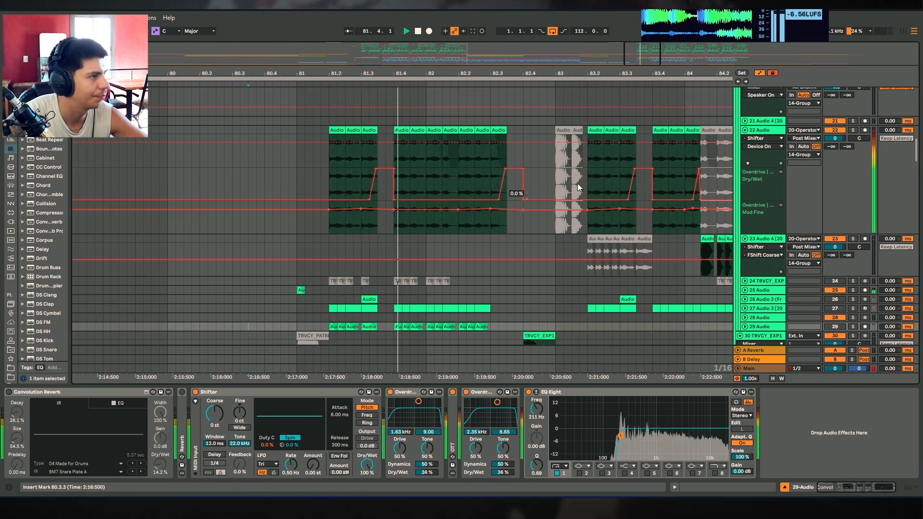
scroll(355, 251, up, 3)
key(space)
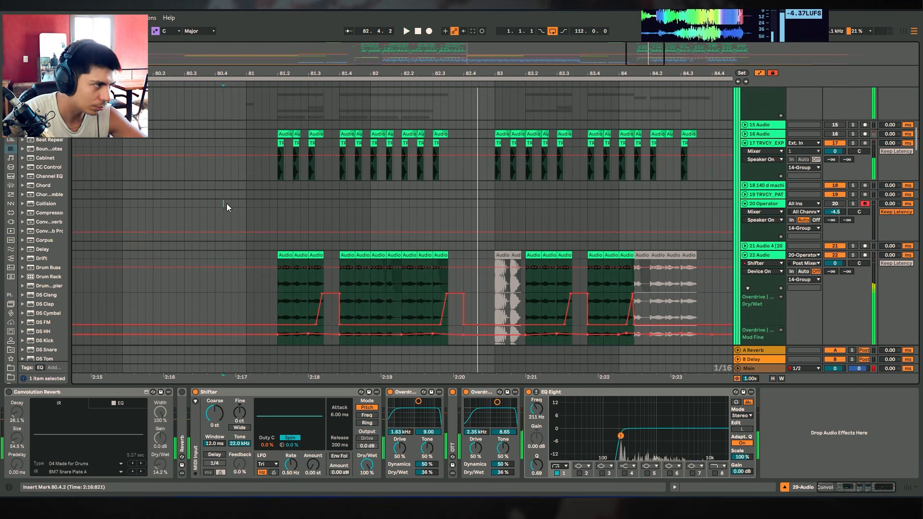
Place the insert mark at 80.4.2 and show the 14 Group's effect chain.
click(227, 204)
scroll(480, 211, up, 4)
click(757, 181)
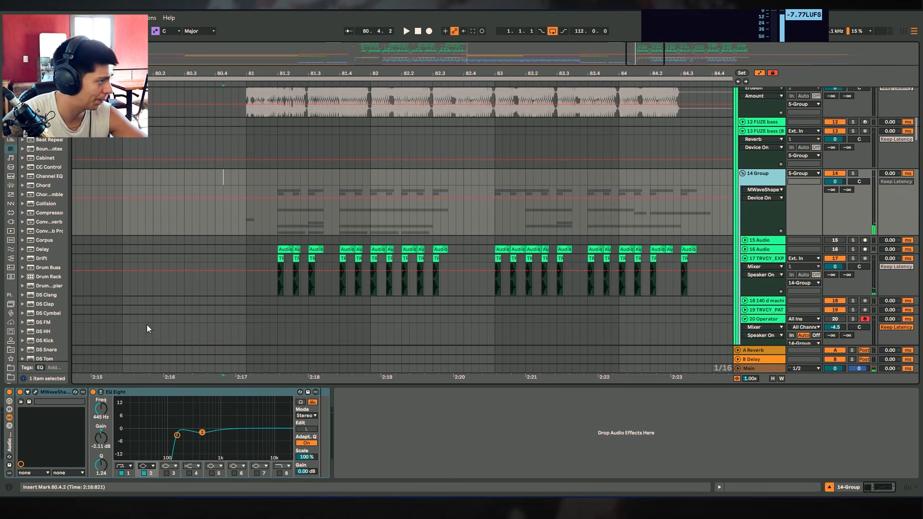
Show the BASS group's effect chain and play the group soloed from 81.1.1.
scroll(422, 224, up, 9)
click(759, 198)
click(757, 131)
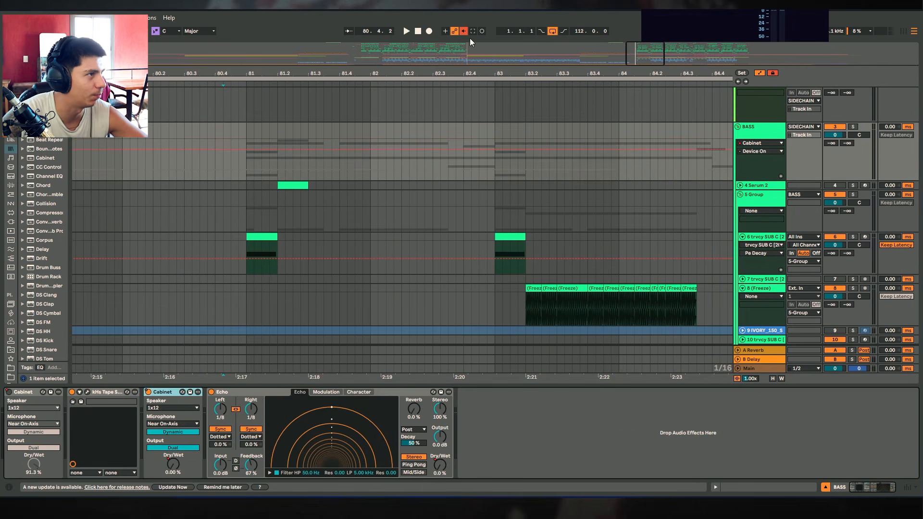
click(245, 153)
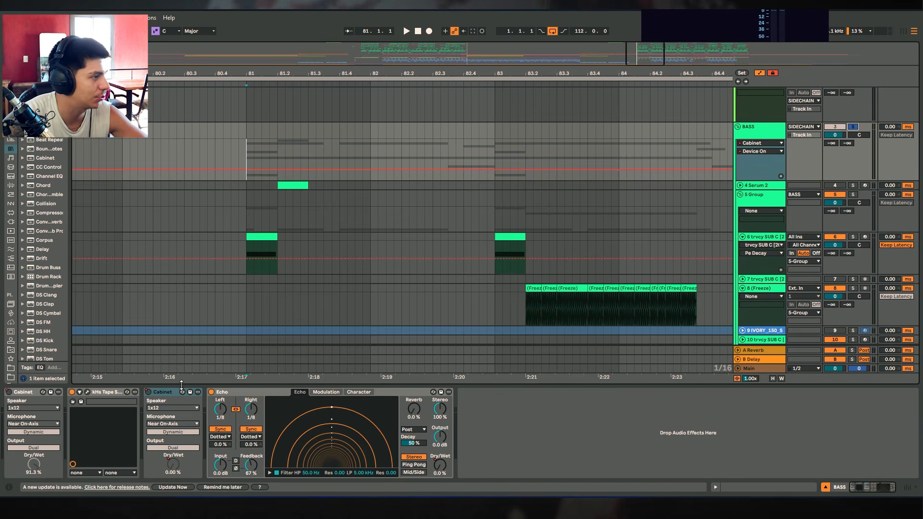
click(155, 396)
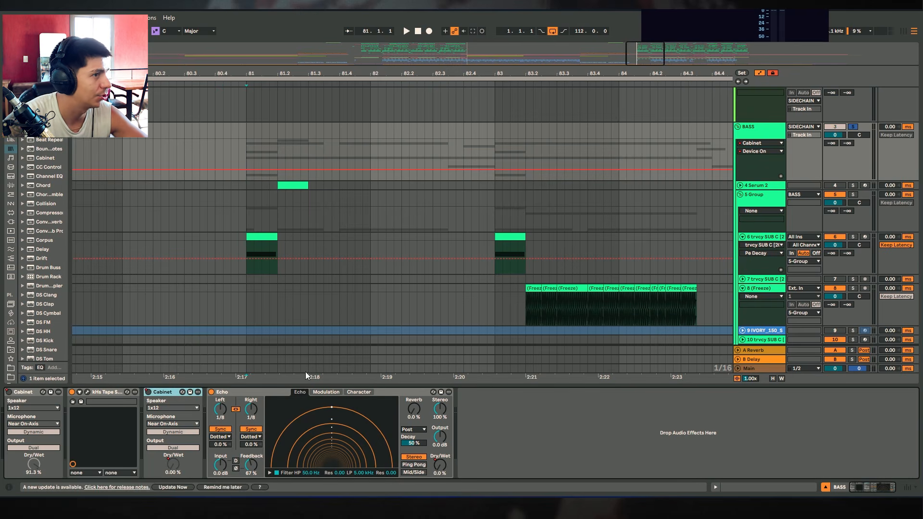
key(space)
drag(389, 73, 389, 55)
key(space)
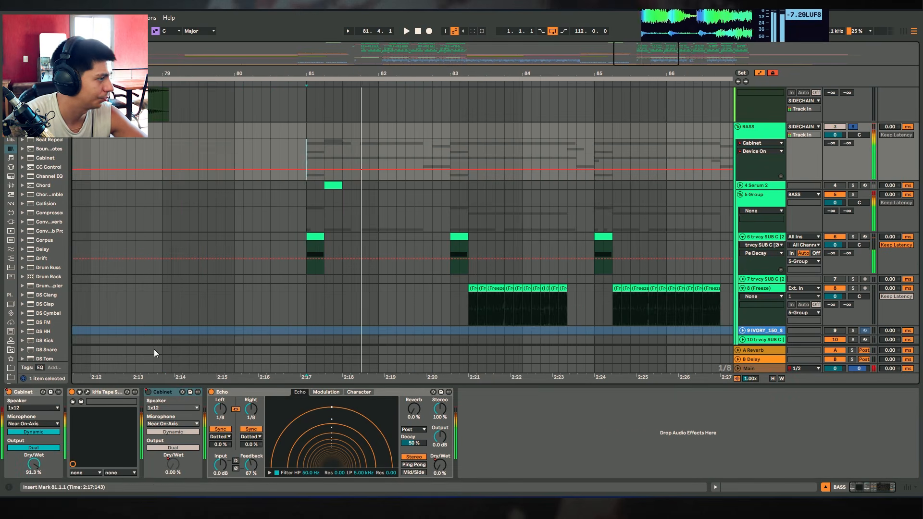
Toggle the BASS group's first Cabinet, show its Device On automation and play the bass, highlighting the automated passage after 81.
click(27, 393)
click(8, 392)
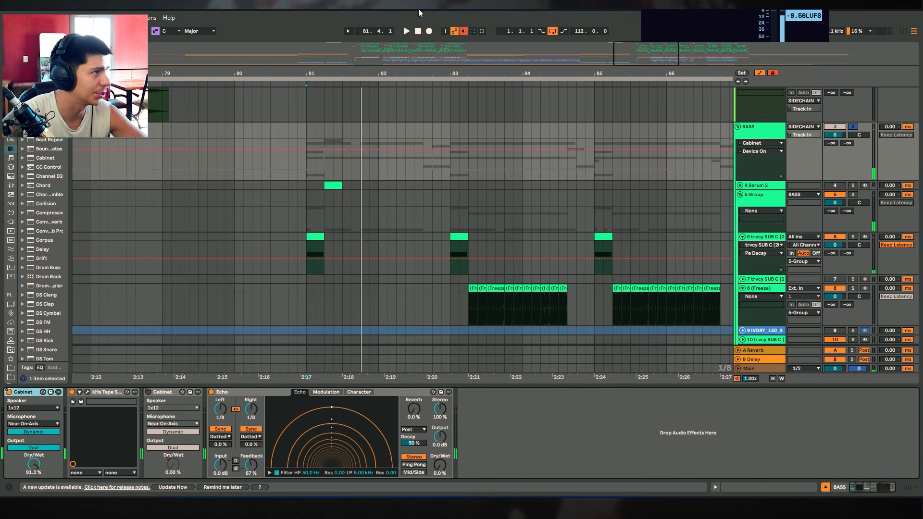
key(space)
drag(288, 158, 440, 154)
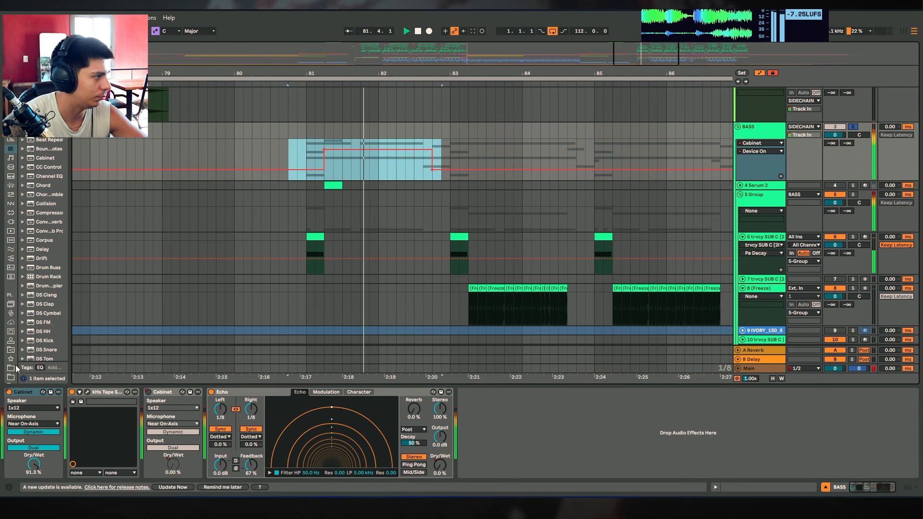
click(467, 165)
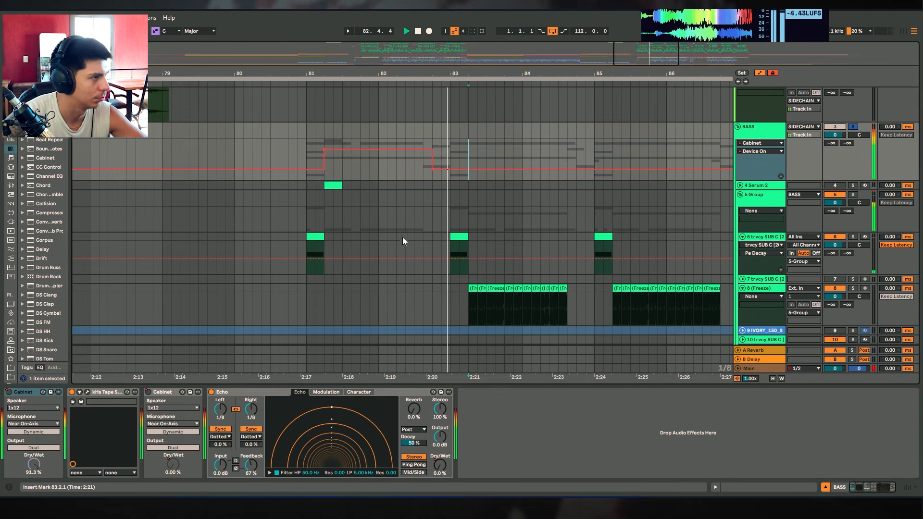
click(314, 144)
key(space)
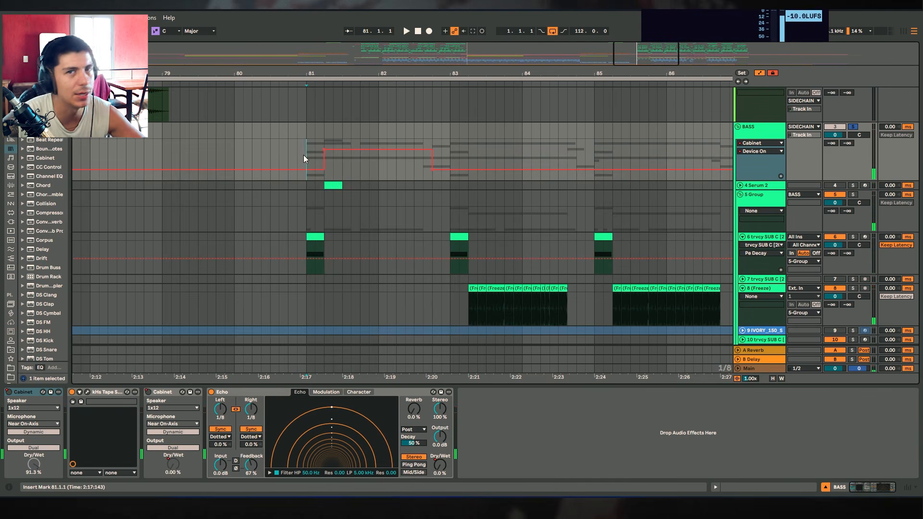
Bypass the first Cabinet on the BASS group to hear the bass without it, and re-enable the automation.
click(9, 392)
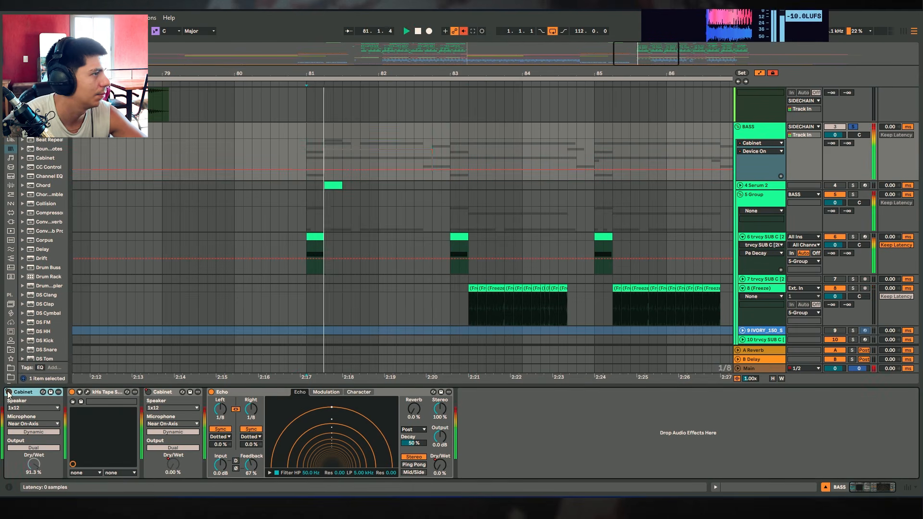
click(463, 32)
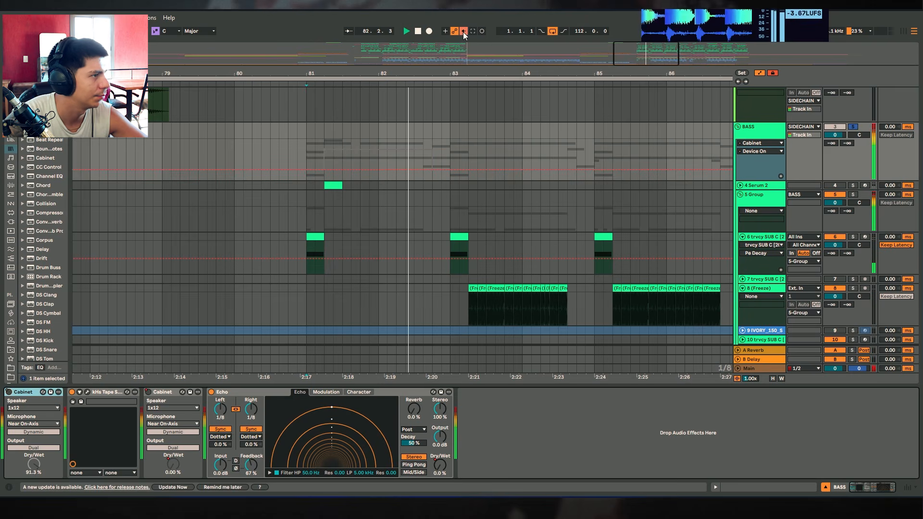
click(261, 149)
key(space)
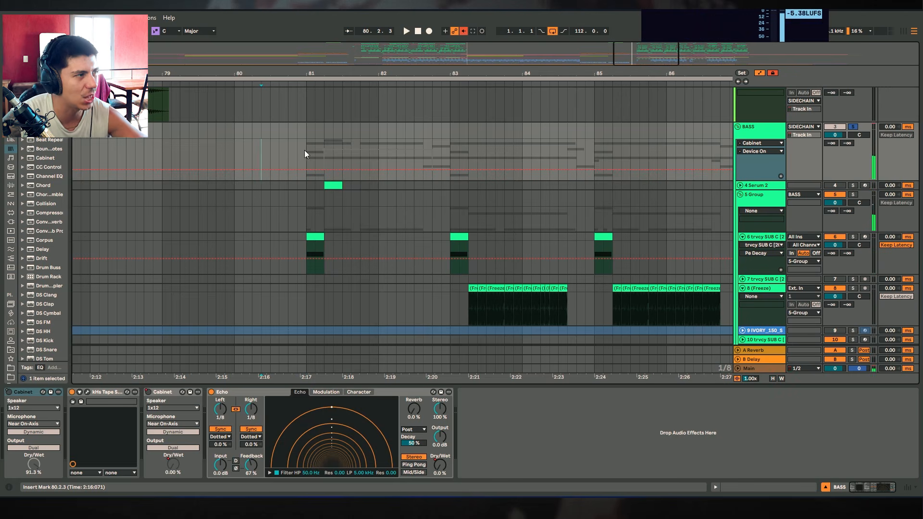
click(465, 30)
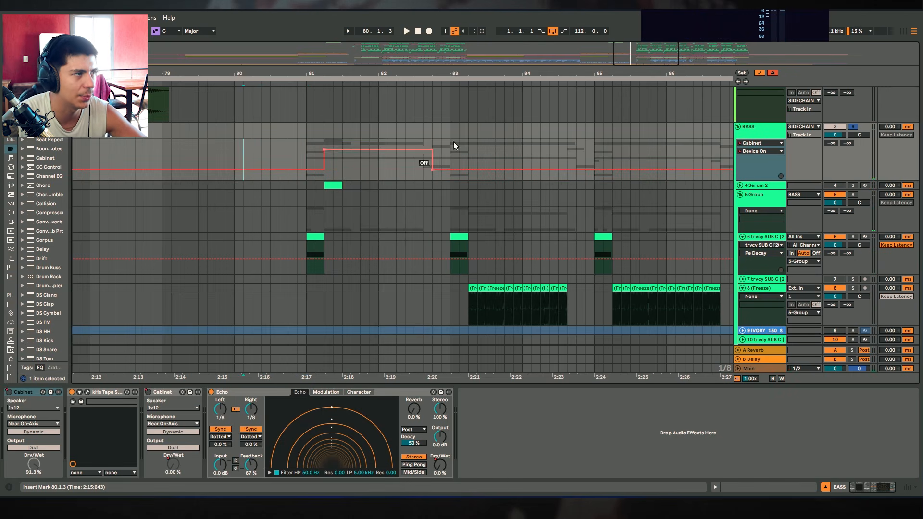
Clear the BASS solo and play the full arrangement from 80.4.3 while viewing the bass and synth tracks.
drag(432, 156, 563, 157)
click(297, 138)
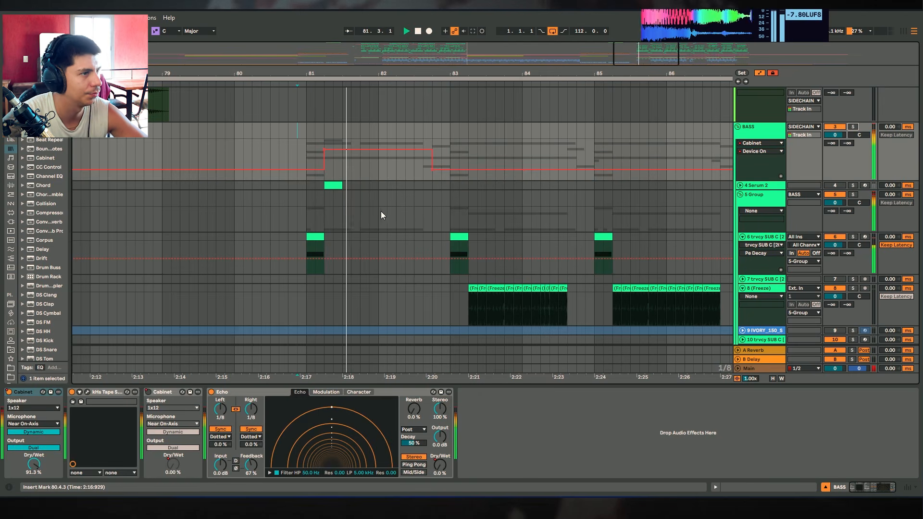
scroll(421, 216, down, 3)
scroll(437, 197, up, 2)
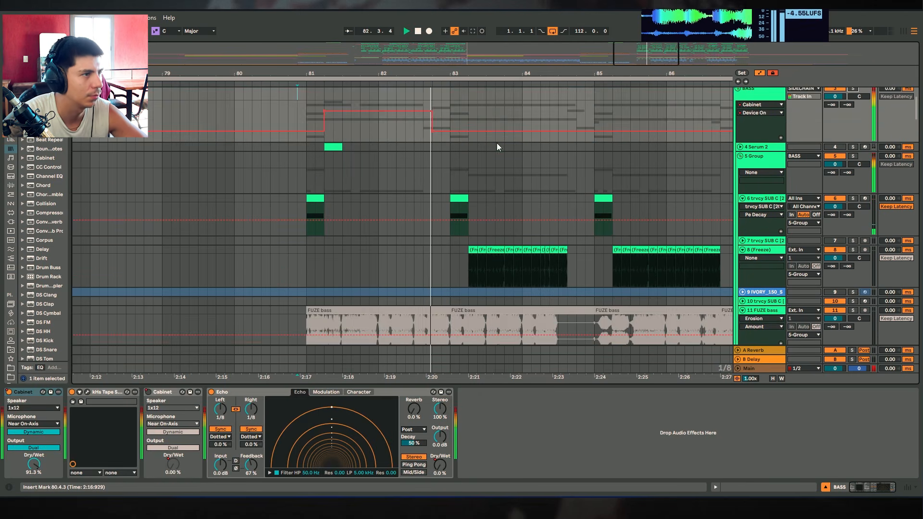
scroll(442, 204, down, 10)
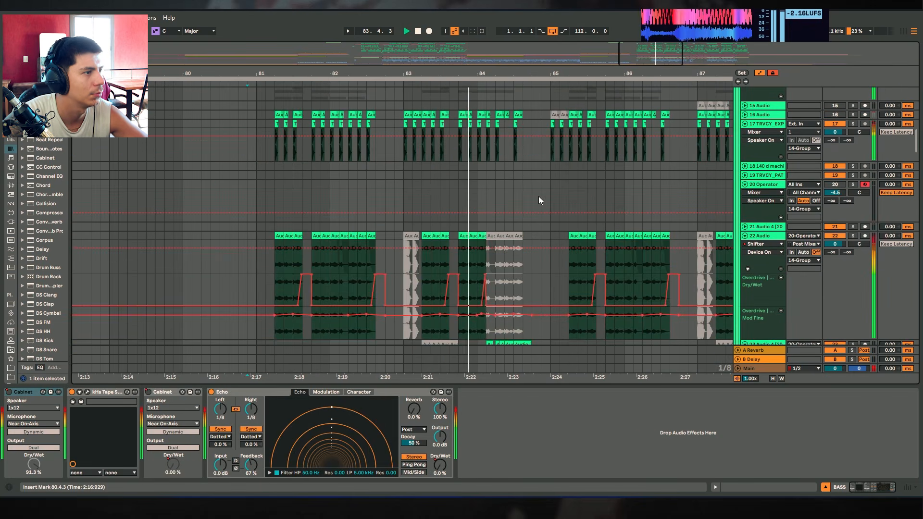
scroll(439, 192, down, 10)
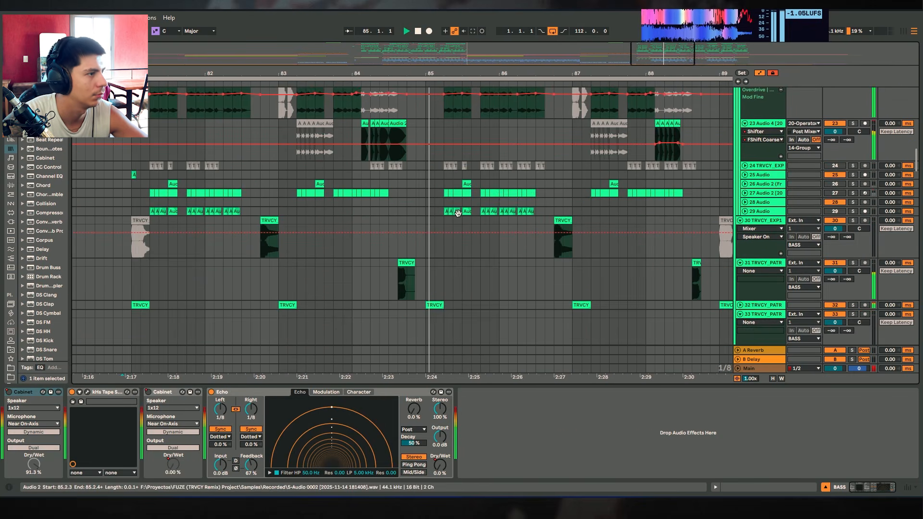
scroll(486, 192, down, 10)
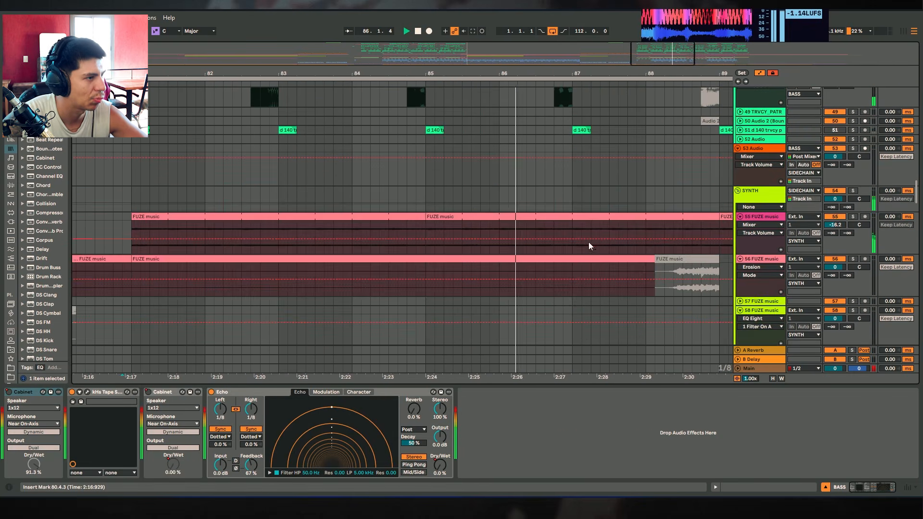
scroll(575, 221, down, 2)
key(space)
Show the effect chains of 62 Group and FUZE bass track 67, extending the time selection back to 80.3.1.
click(213, 233)
scroll(288, 192, down, 2)
scroll(387, 122, down, 3)
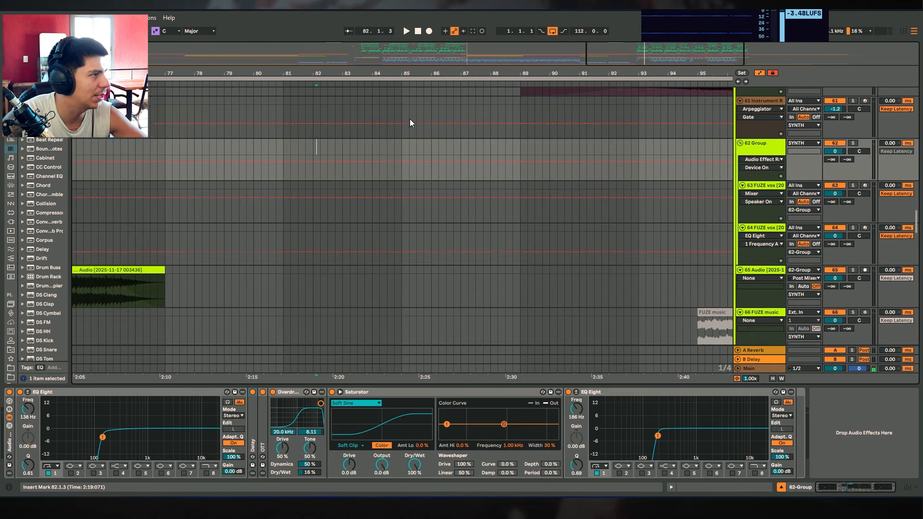
scroll(433, 153, down, 5)
scroll(460, 192, down, 3)
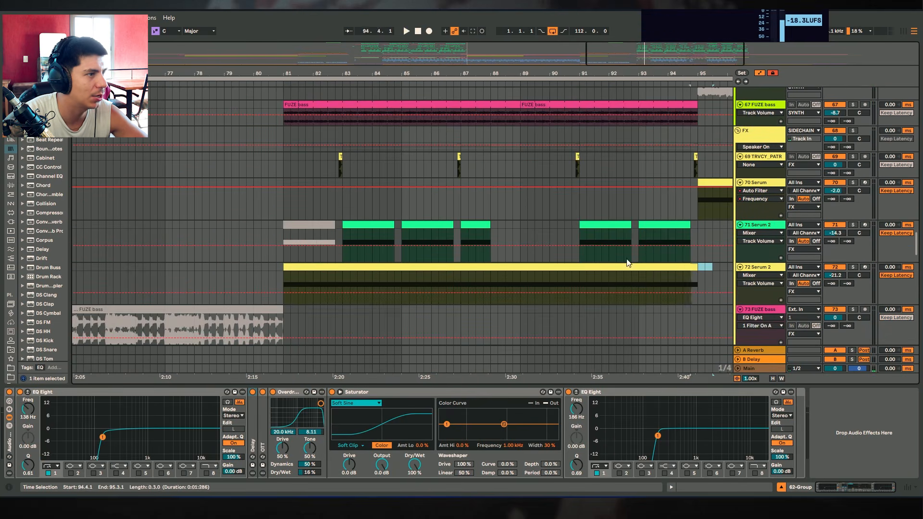
shift+click(267, 104)
Show the effect chain of FUZE bass track 75 and examine the drum tracks through the 99 Group.
scroll(448, 229, down, 14)
scroll(287, 180, up, 2)
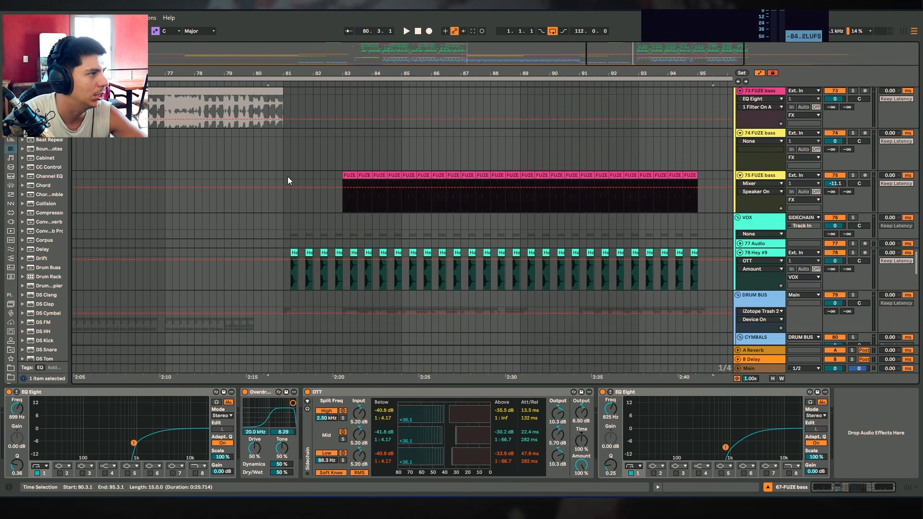
click(287, 181)
scroll(312, 191, down, 10)
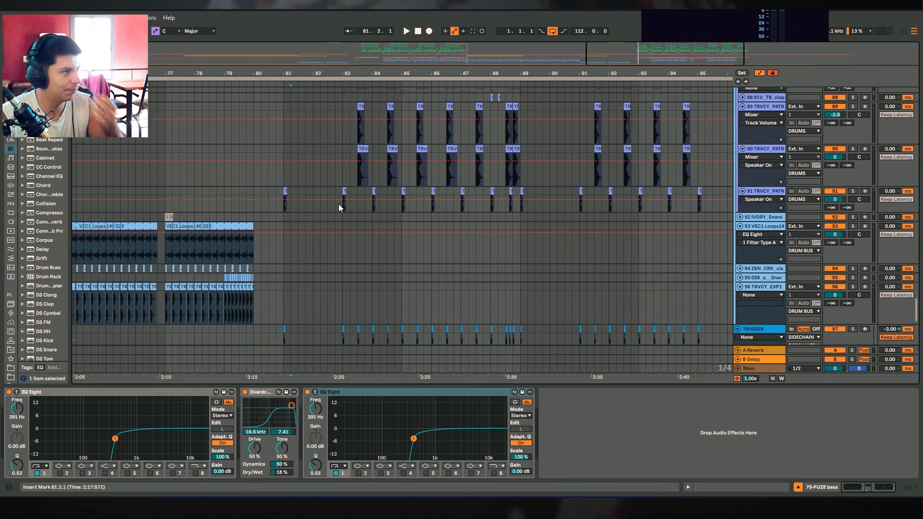
scroll(339, 206, down, 10)
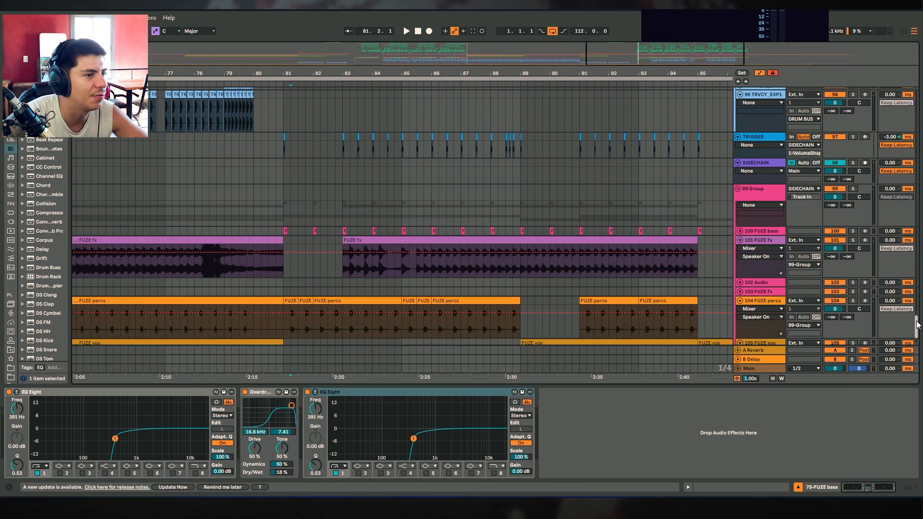
drag(917, 324, 916, 336)
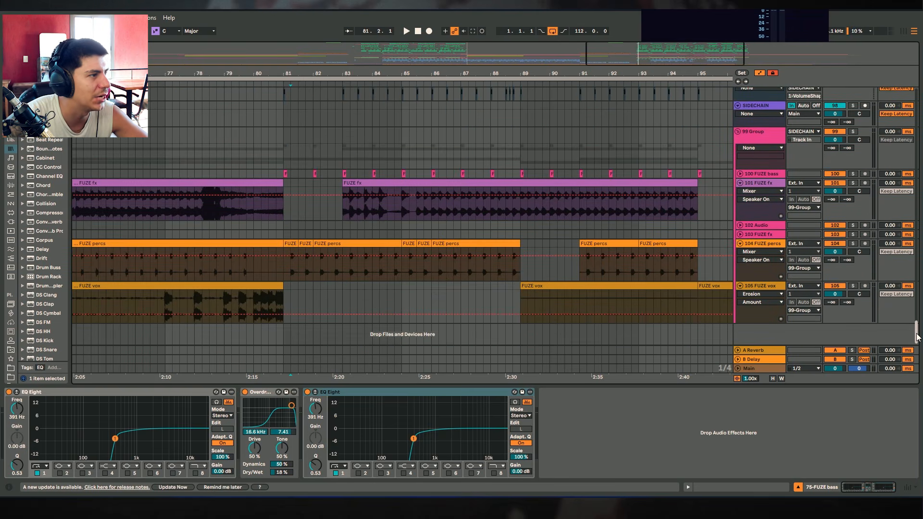
Play FUZE fx track 101 soloed from 33.1.1 and from 47.1.1, and clear its solo.
click(378, 181)
key(space)
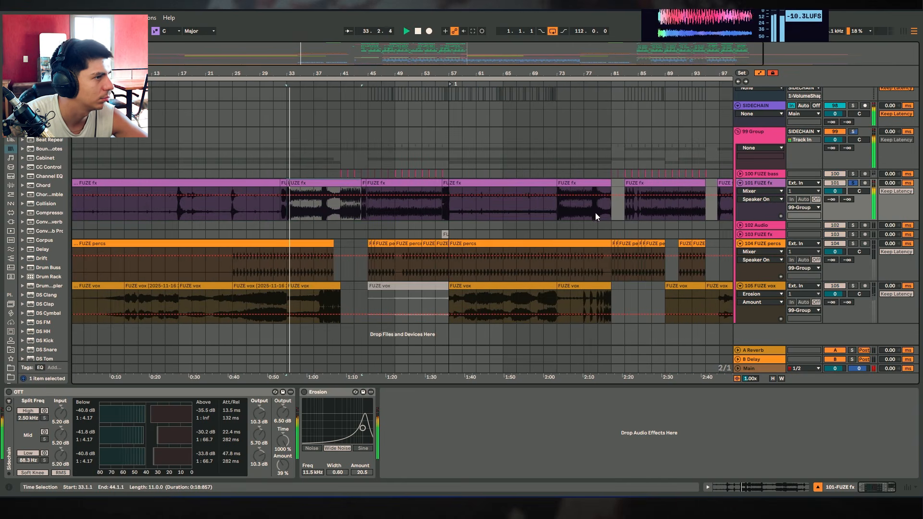
click(375, 212)
click(639, 212)
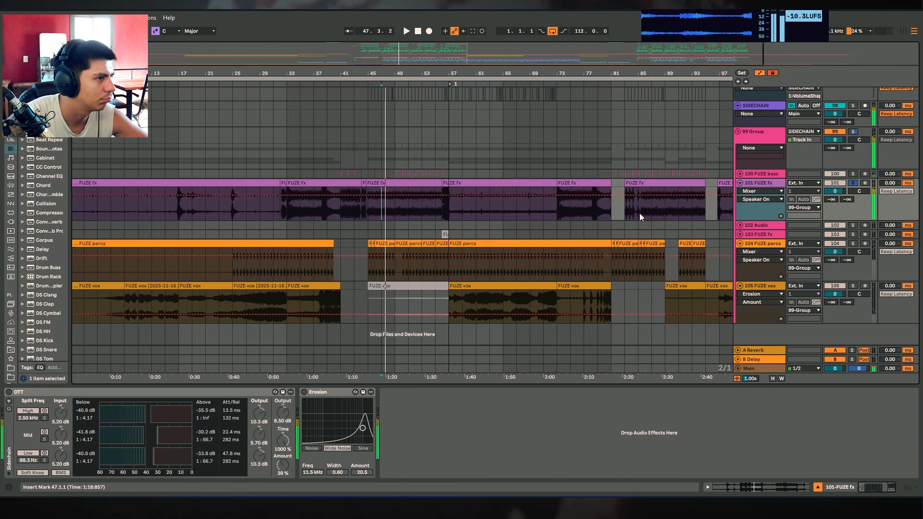
click(855, 184)
Play the arrangement from 81.1.1 with the 99 Group selected, briefly unfolding FUZE bass track 100.
click(516, 167)
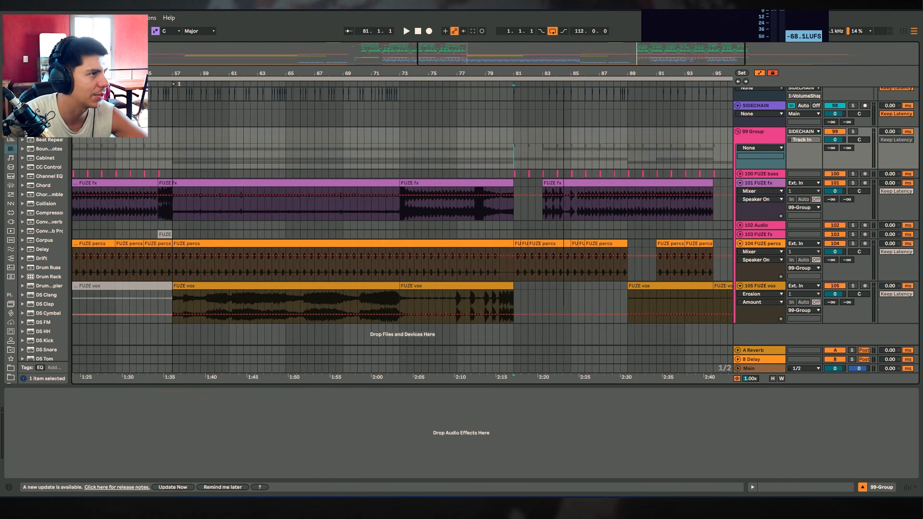
drag(552, 73, 495, 144)
scroll(486, 194, up, 1)
key(space)
click(740, 203)
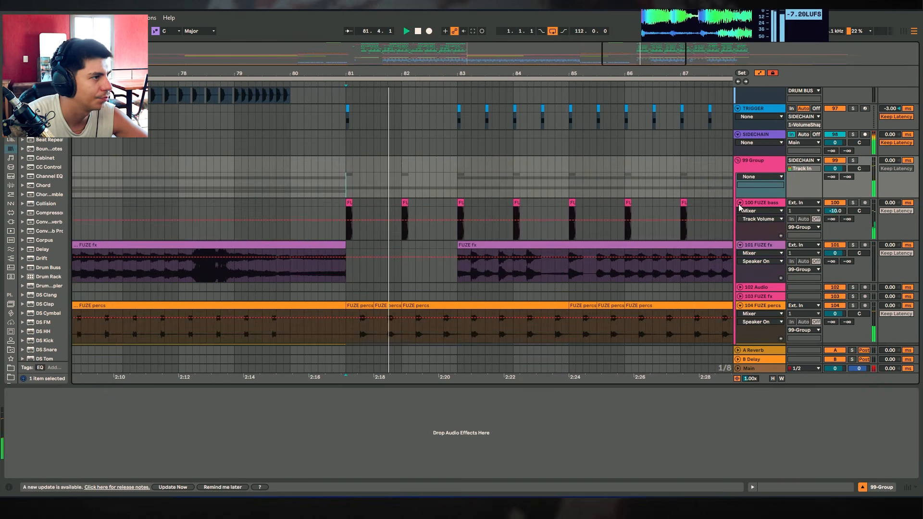
click(740, 203)
scroll(355, 218, up, 8)
key(space)
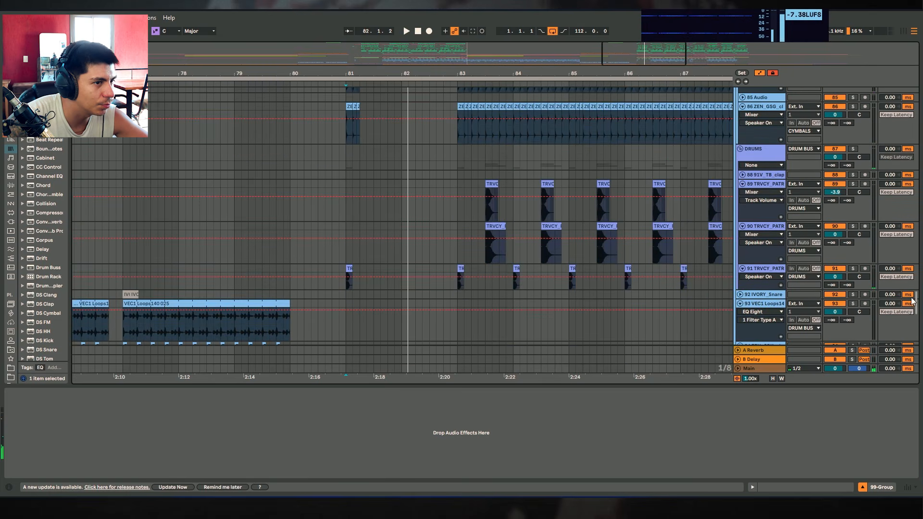
Select the Audio 2 clip at 81.1.1 on track 25, unfold the track and play it soloed.
drag(911, 301, 914, 163)
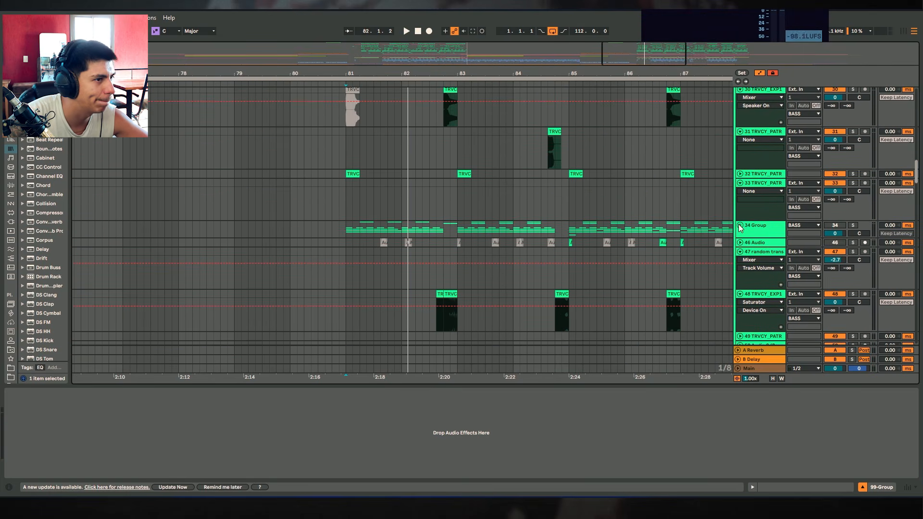
scroll(430, 245, up, 8)
scroll(353, 189, up, 6)
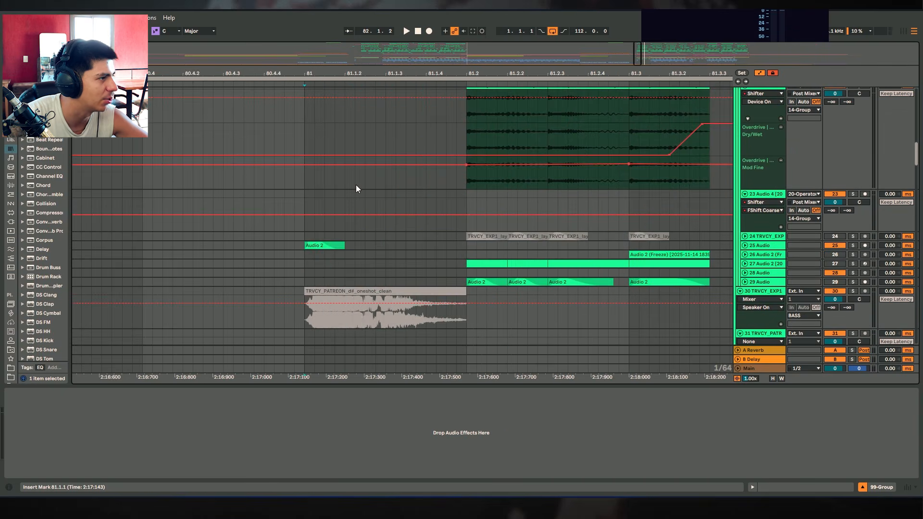
click(317, 245)
click(745, 245)
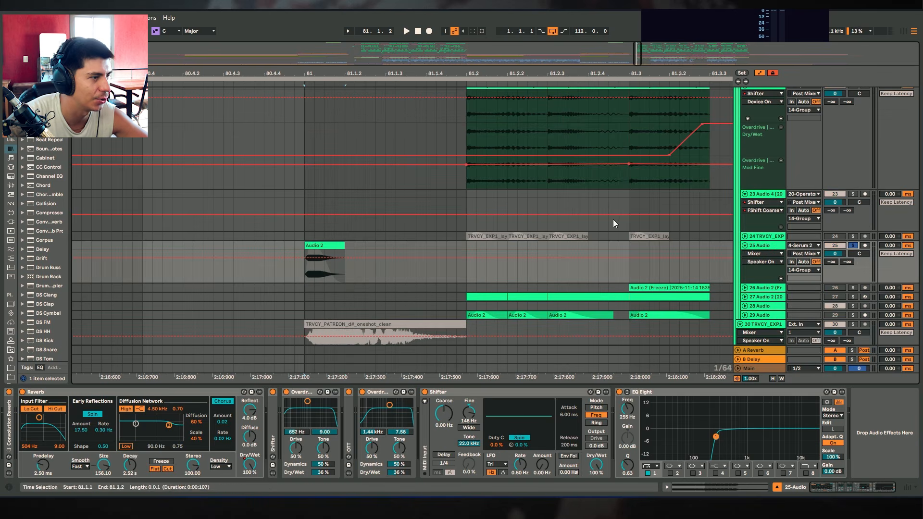
key(space)
drag(435, 73, 487, 77)
key(space)
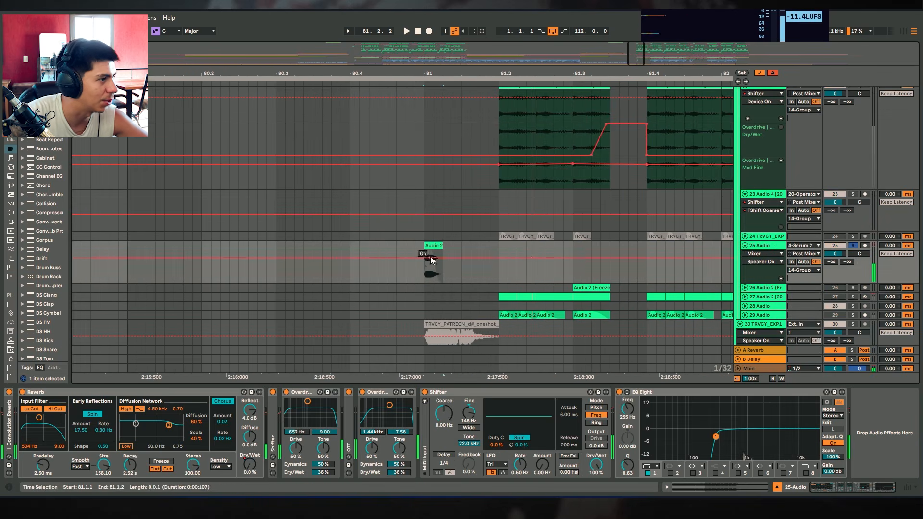
Locate the Audio 2 clip's source file in the browser and widen the browser to show full file names.
right_click(423, 249)
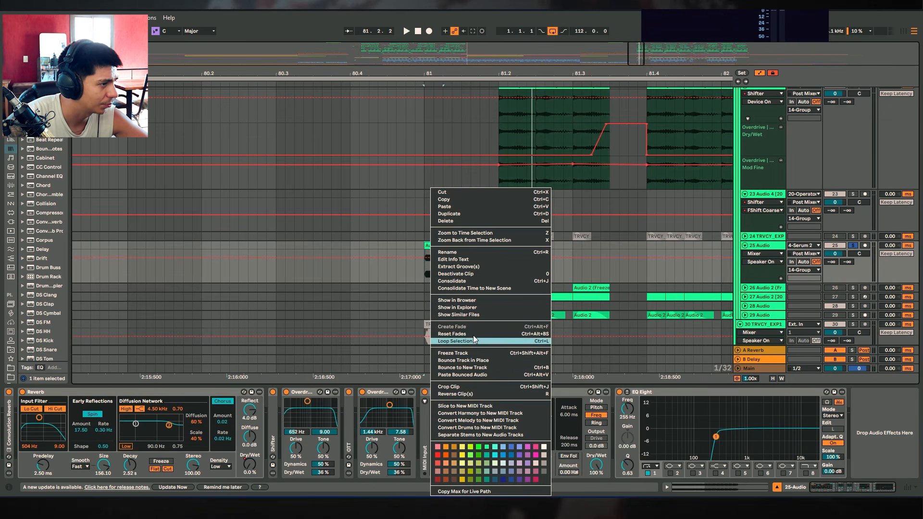
click(472, 301)
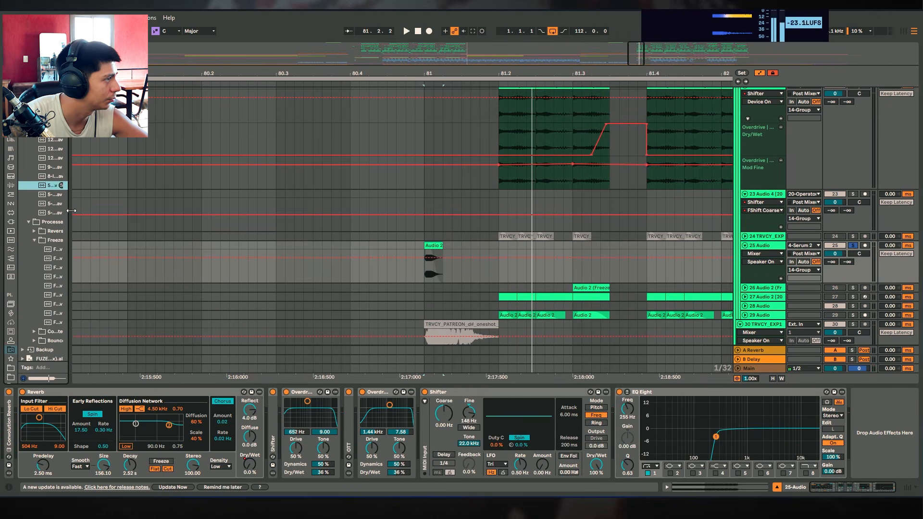
drag(70, 210, 211, 207)
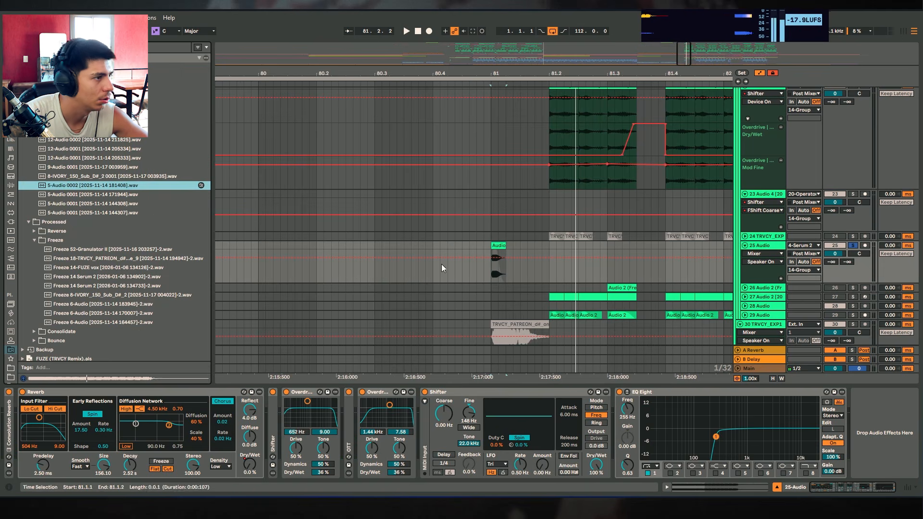
Examine the bass track clips around bars 47 to 49 and 81 to 84, and select 84.1.1 on track 23.
click(535, 214)
click(585, 61)
click(487, 48)
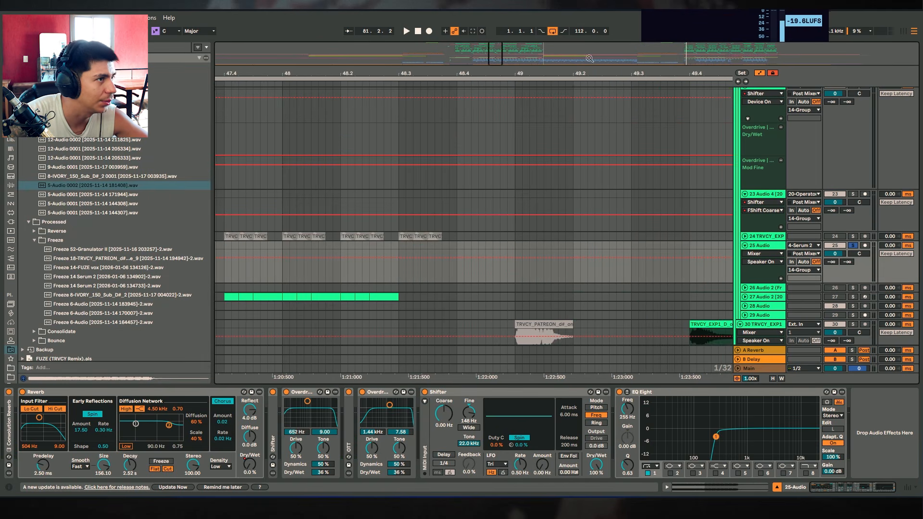
click(694, 54)
drag(541, 73, 550, 57)
scroll(503, 227, down, 11)
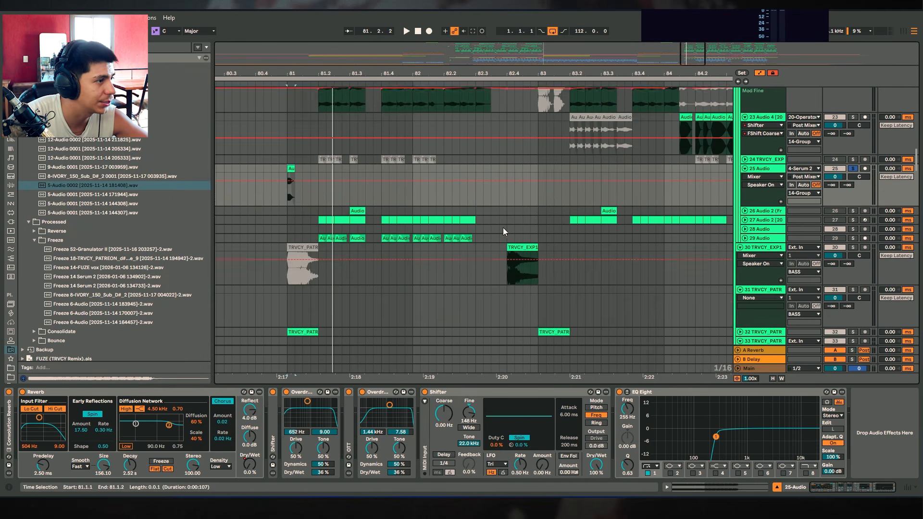
scroll(499, 228, up, 8)
scroll(481, 214, up, 6)
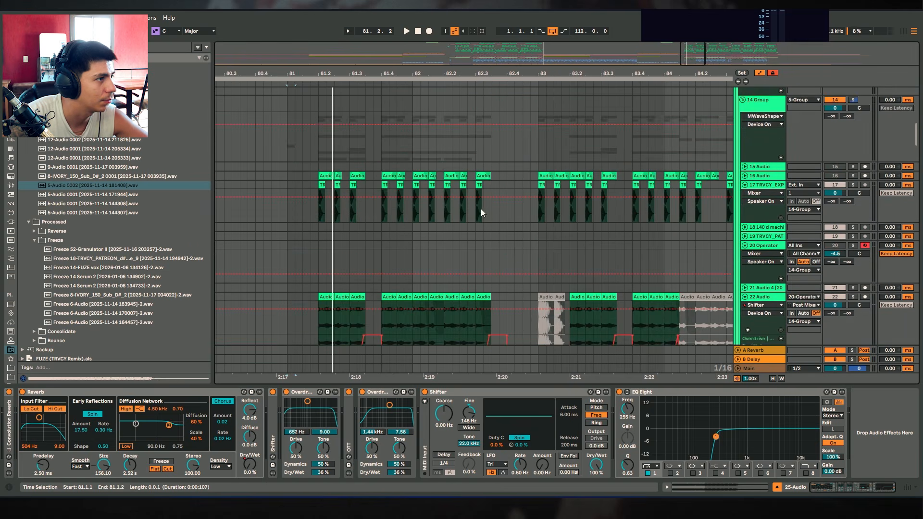
scroll(510, 212, down, 2)
click(675, 226)
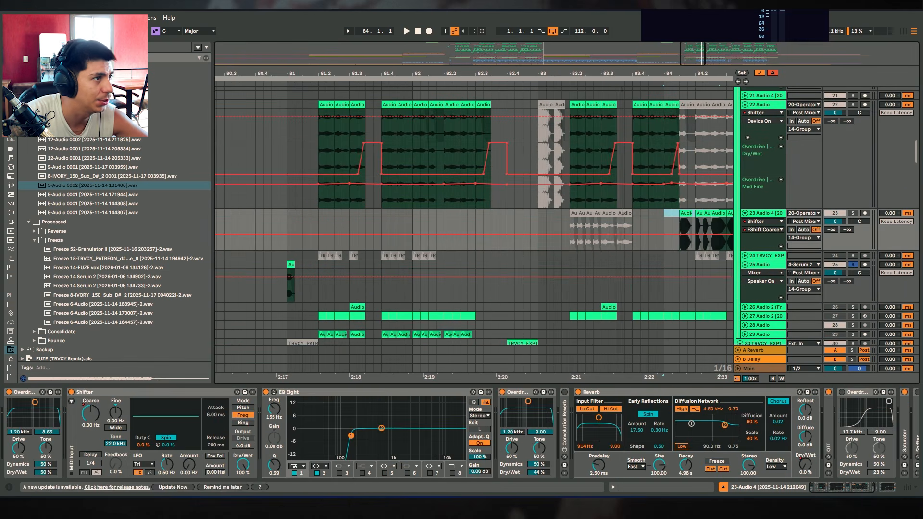
Play the soloed Audio 2 clip at 81.1.1 on track 25, briefly unfolding the first Shifter in its effect chain.
drag(622, 73, 622, 68)
click(319, 283)
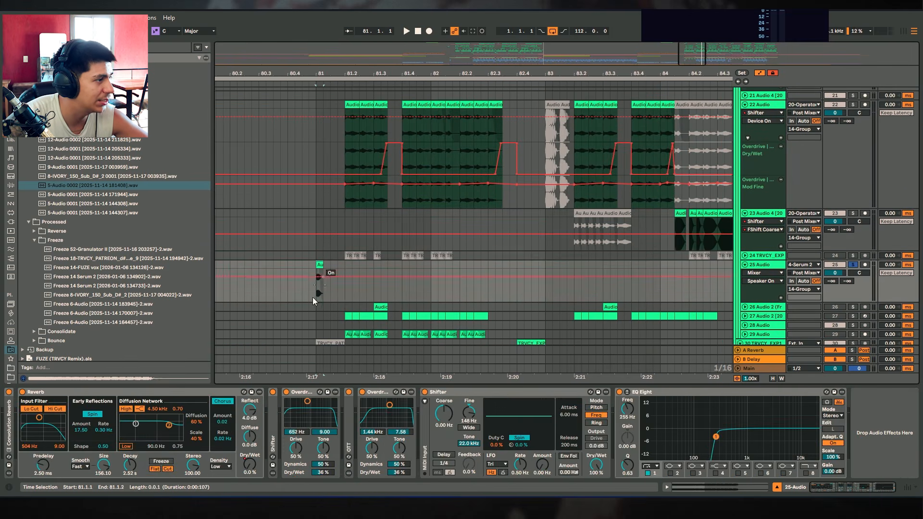
double_click(270, 416)
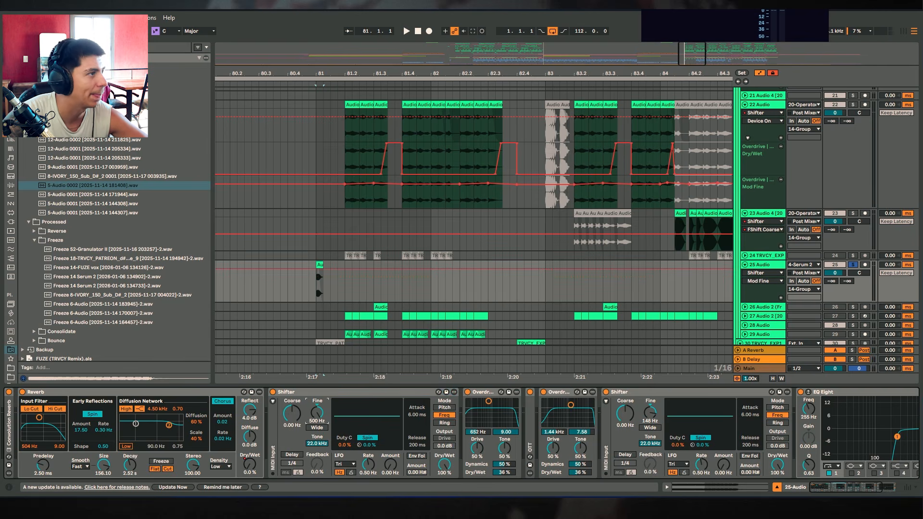
drag(324, 76, 414, 99)
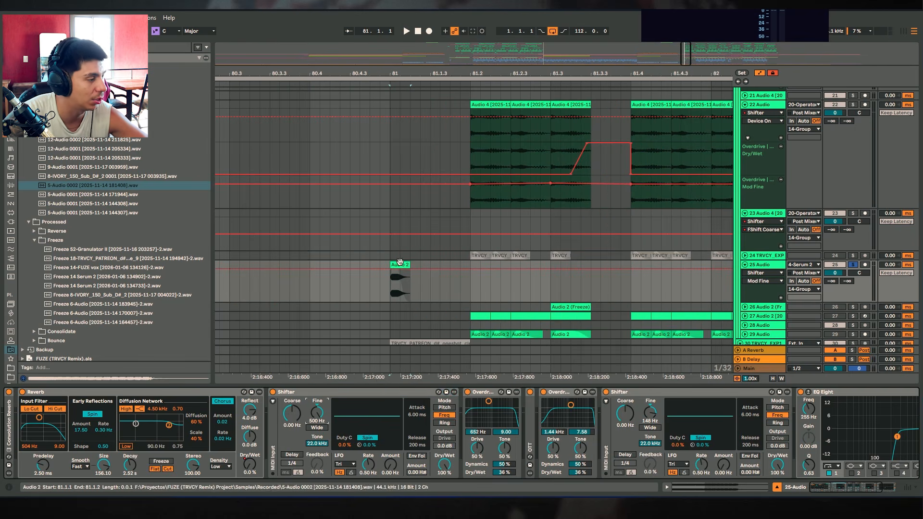
key(space)
key(space)
double_click(305, 393)
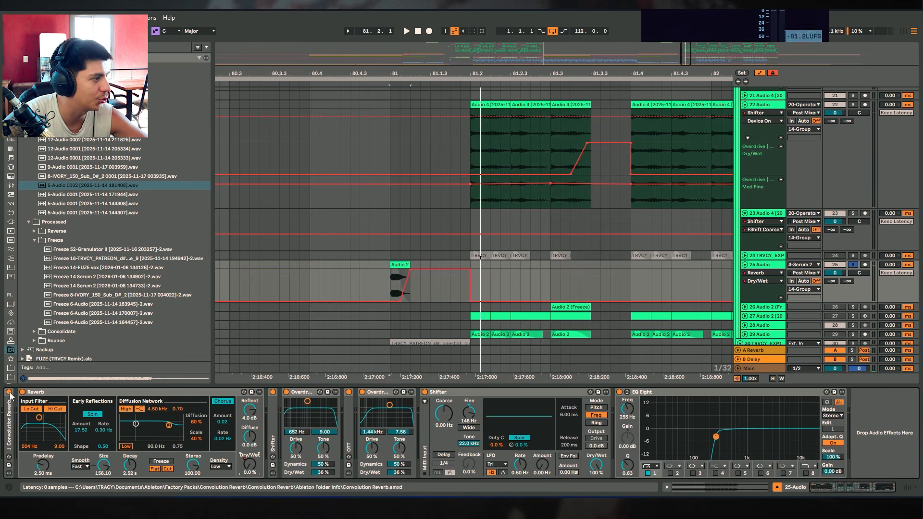
Compare track 25's soloed sound with its Reverb device switched off and on, leaving it on.
key(space)
key(space)
key(space)
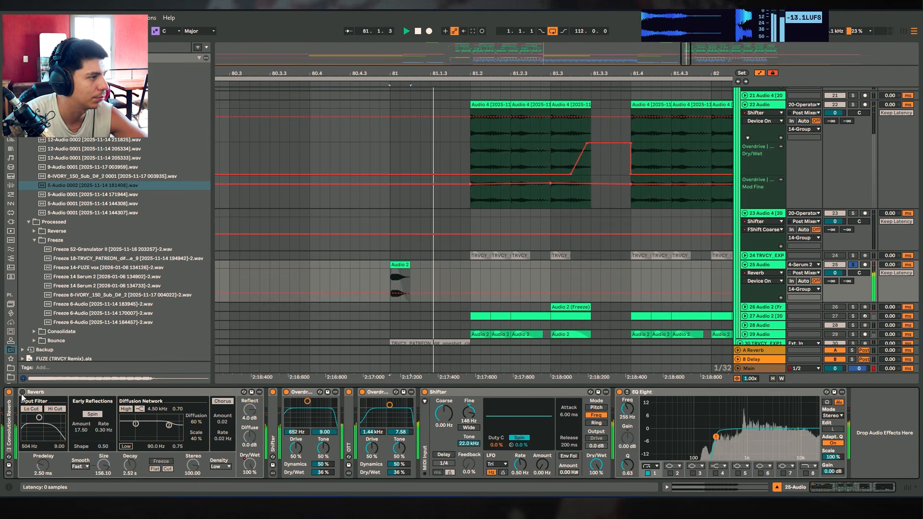
click(22, 392)
key(space)
Clear the solo on track 25 and hide the device view.
scroll(669, 274, up, 7)
scroll(815, 241, down, 6)
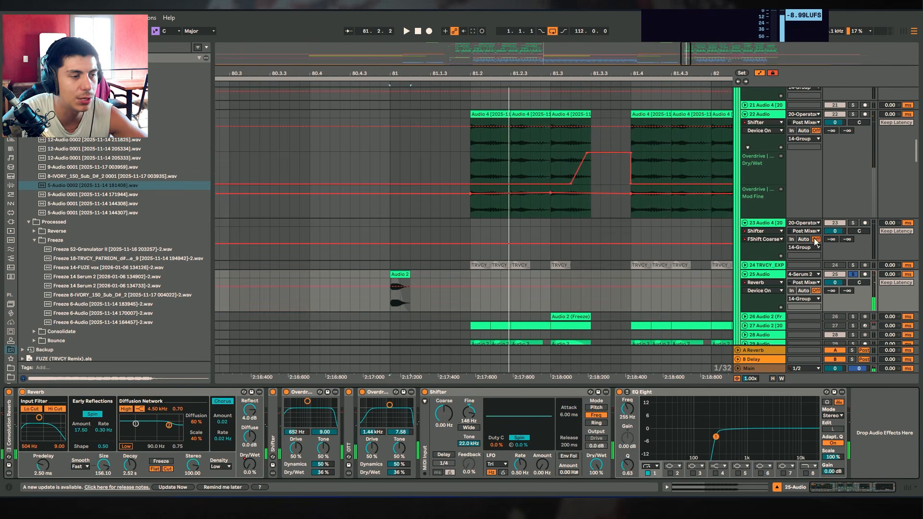
click(853, 276)
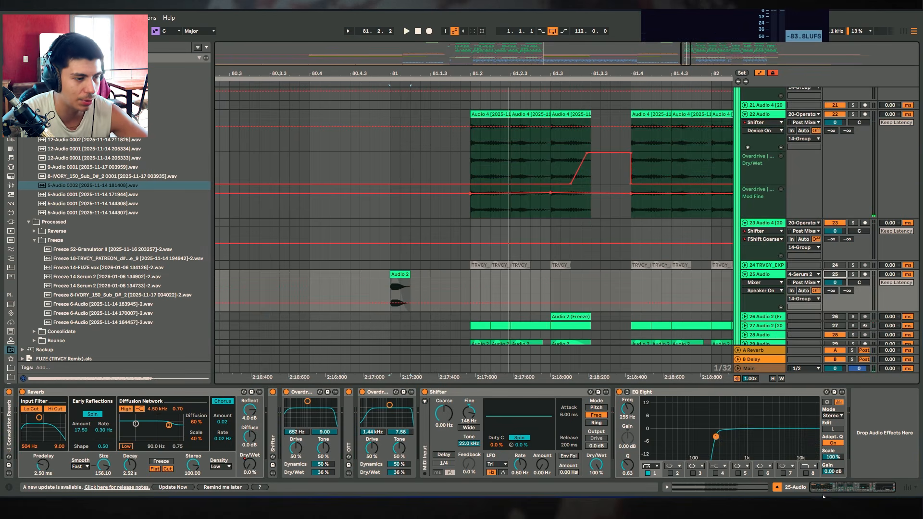
click(778, 486)
Play the full mix into bar 81 from around 80.4.1 and from 80.3.3, placing the insert marker on Operator track 20.
scroll(780, 250, up, 5)
click(321, 260)
key(space)
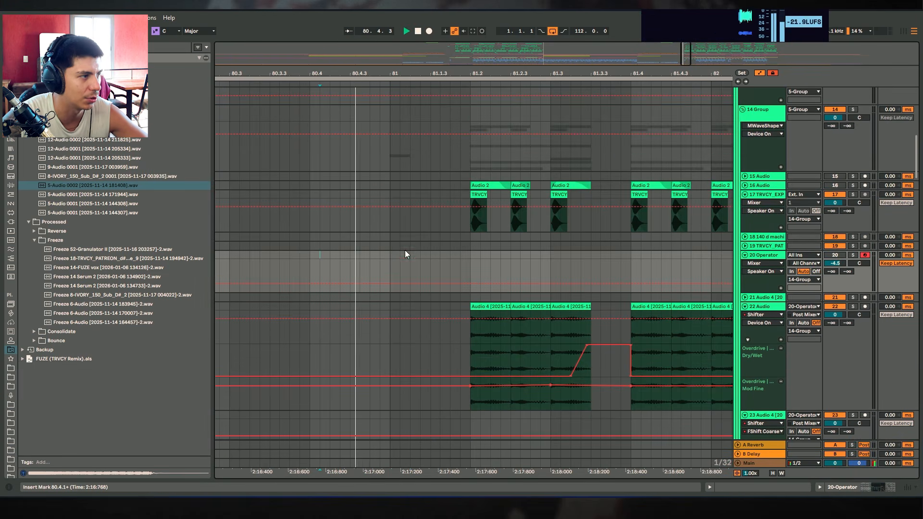
click(329, 255)
scroll(405, 269, down, 5)
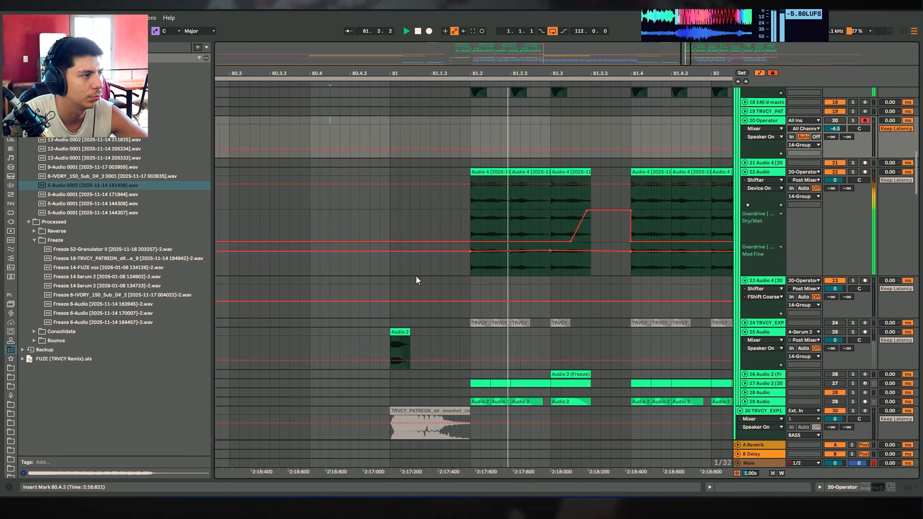
click(270, 127)
key(space)
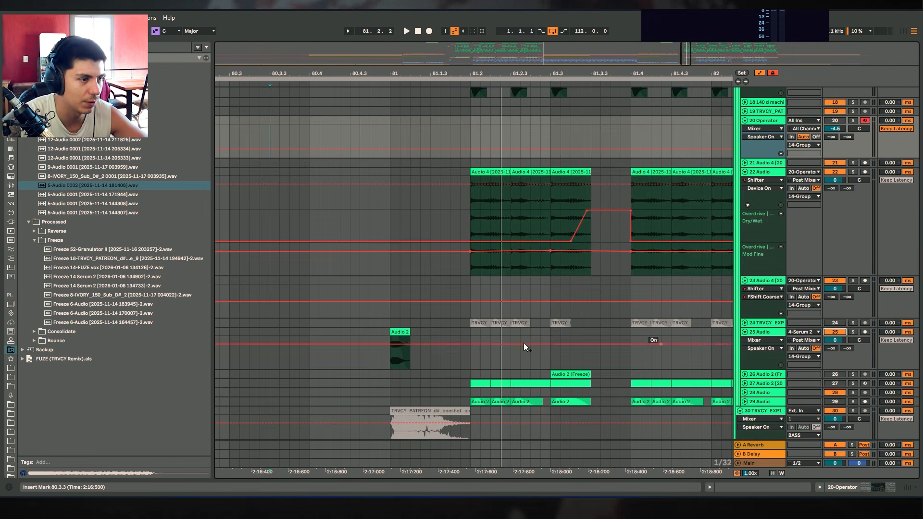
Compare the Audio 2 clip at 81.1.1 on track 25 in the full mix and soloed, and clear its solo.
click(395, 332)
key(space)
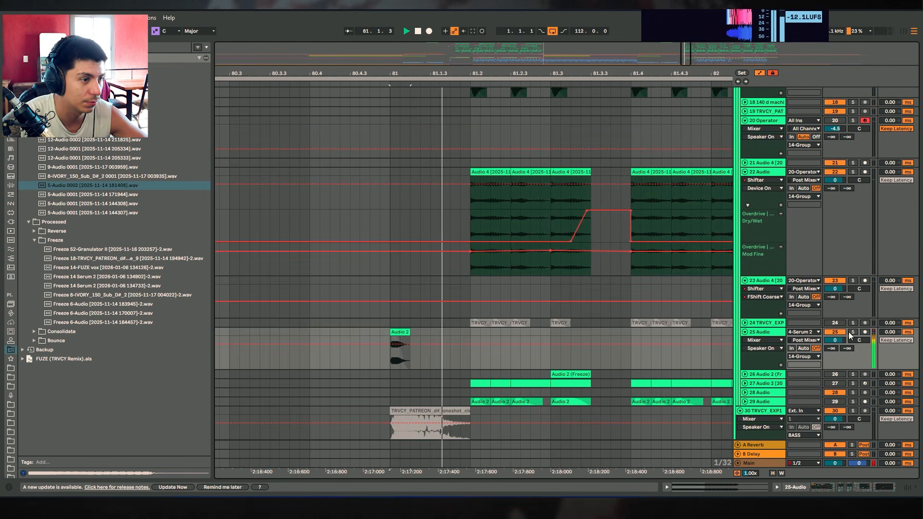
key(space)
click(305, 341)
key(space)
click(400, 333)
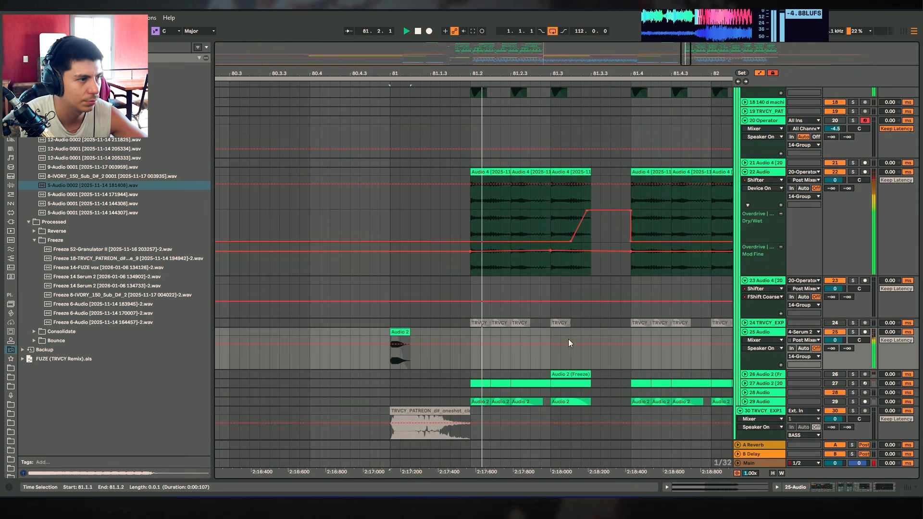
key(space)
click(853, 332)
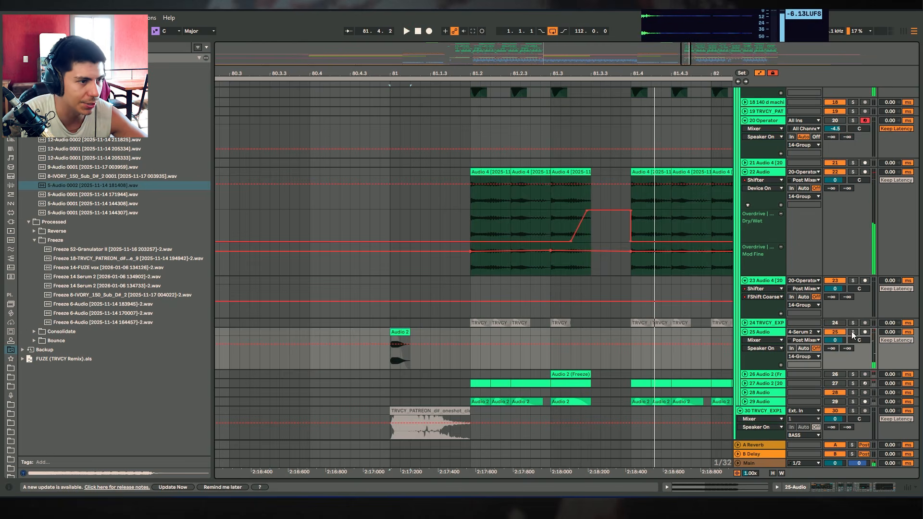
key(space)
click(853, 332)
Unfold TRVCY_PATREON track 32 and play its one-shot clip at 81.1.1 soloed.
scroll(418, 308, down, 10)
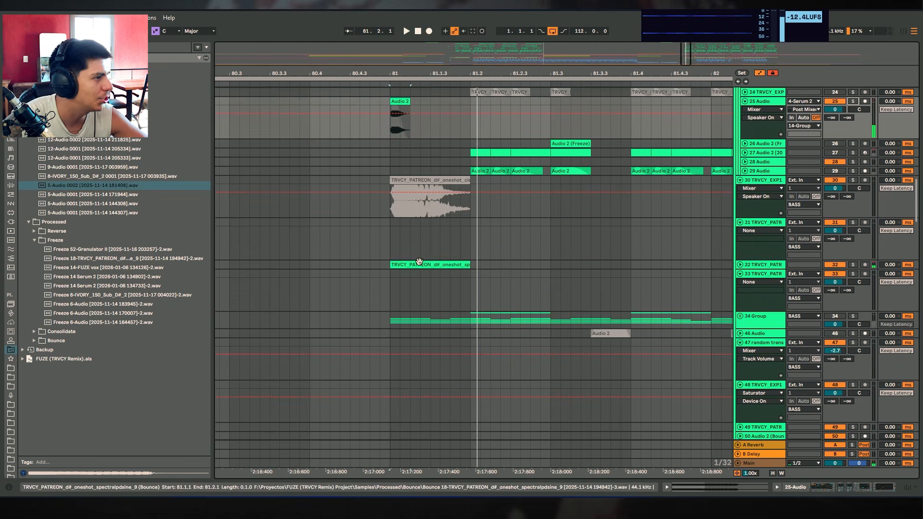
click(740, 264)
click(852, 265)
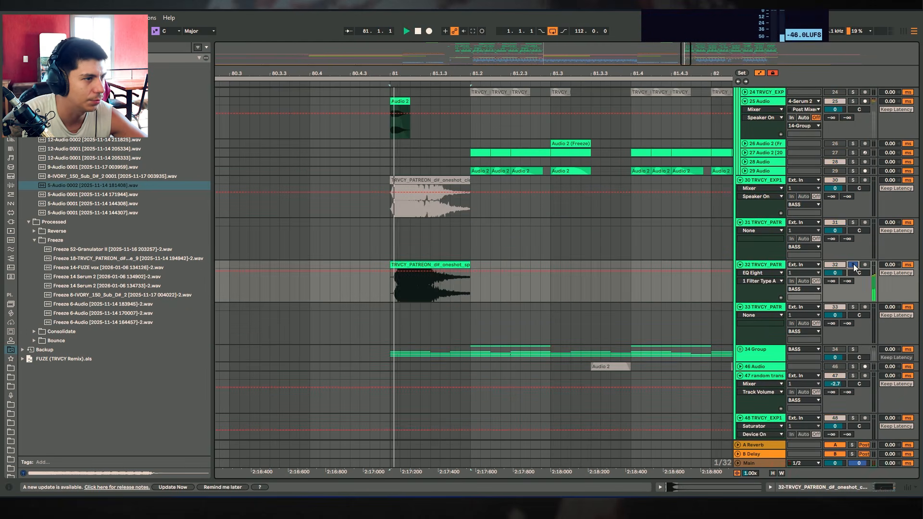
key(space)
Inspect track 32's EQ Eight and its clip's sample view, and return to the device view.
click(875, 489)
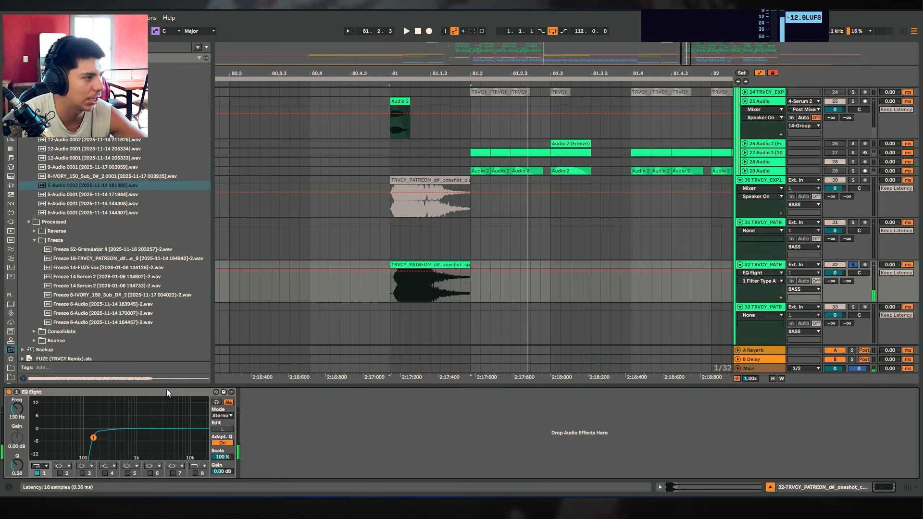
double_click(432, 265)
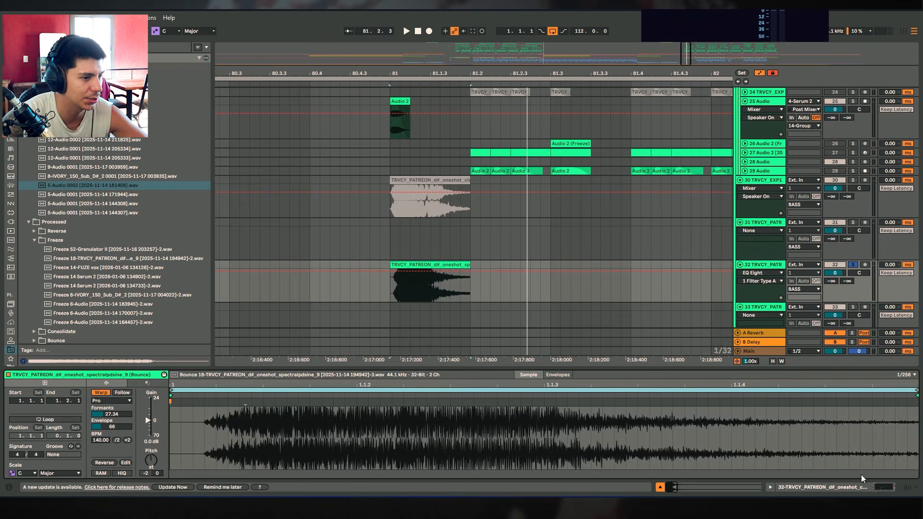
click(884, 484)
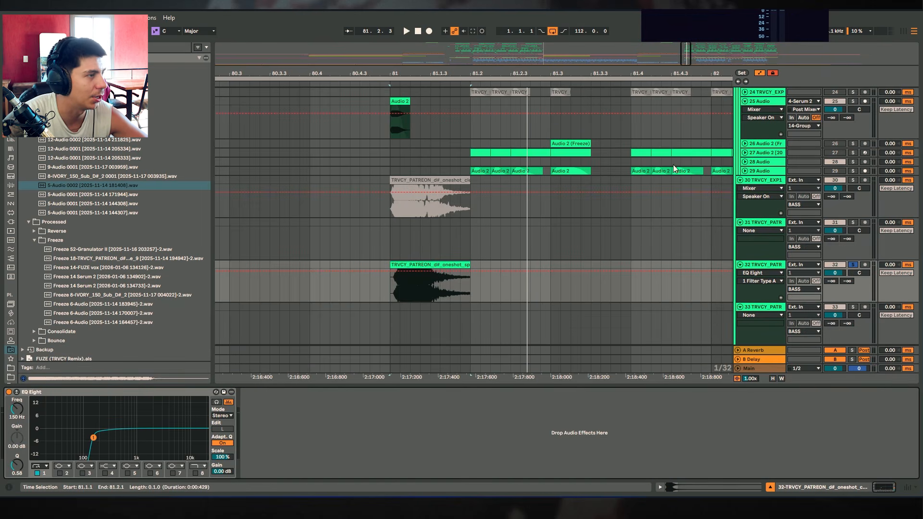
Clear track 32's solo, play the full mix from 80.4.1 with track 31 selected, and hide the device view.
drag(474, 74, 472, 80)
click(308, 251)
key(space)
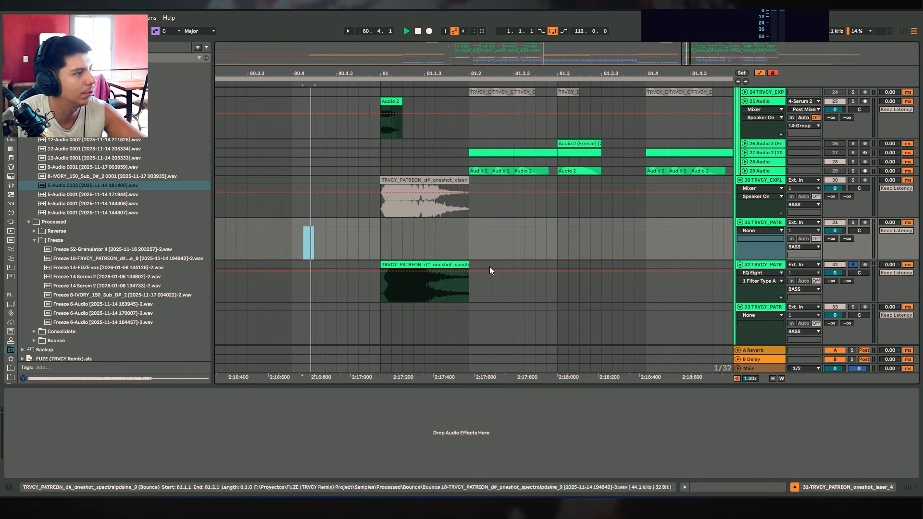
key(space)
key(space)
scroll(436, 312, up, 3)
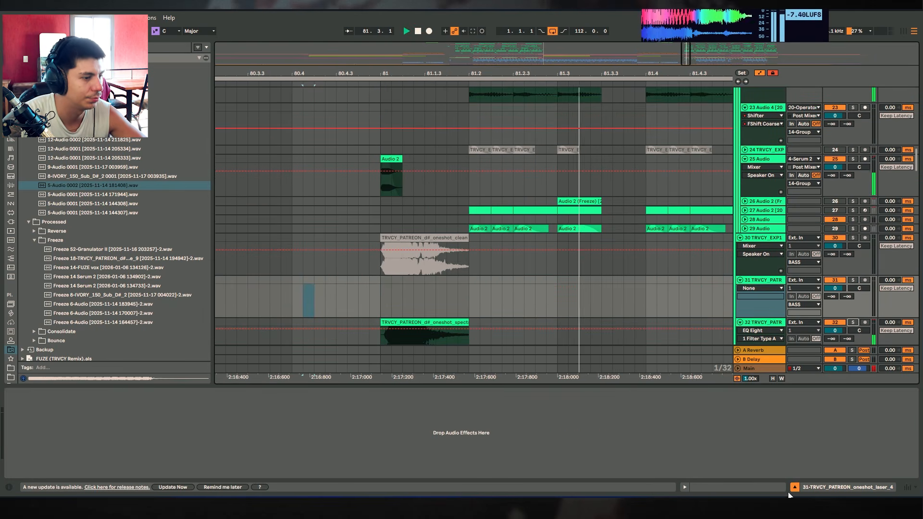
click(795, 487)
scroll(508, 281, down, 5)
scroll(508, 281, down, 8)
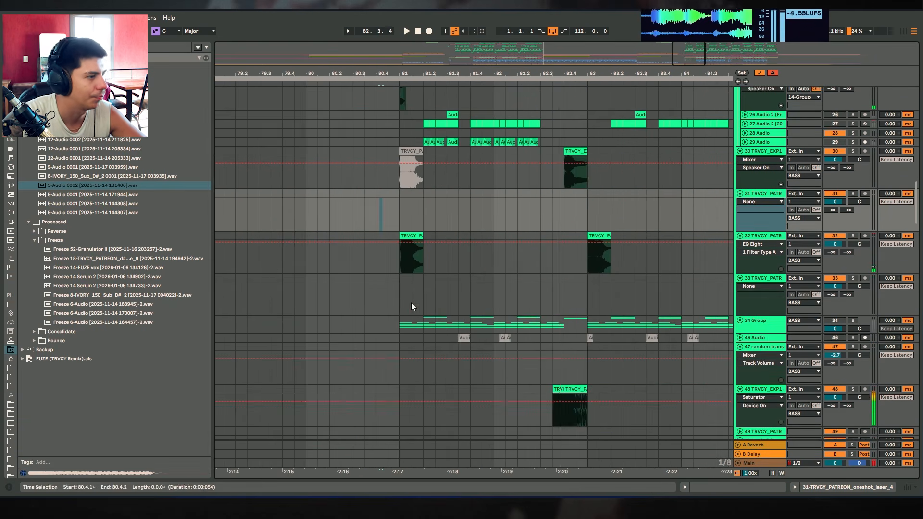
key(space)
Play FUZE music track 55 soloed from 81.1.1.
scroll(507, 277, down, 5)
click(526, 210)
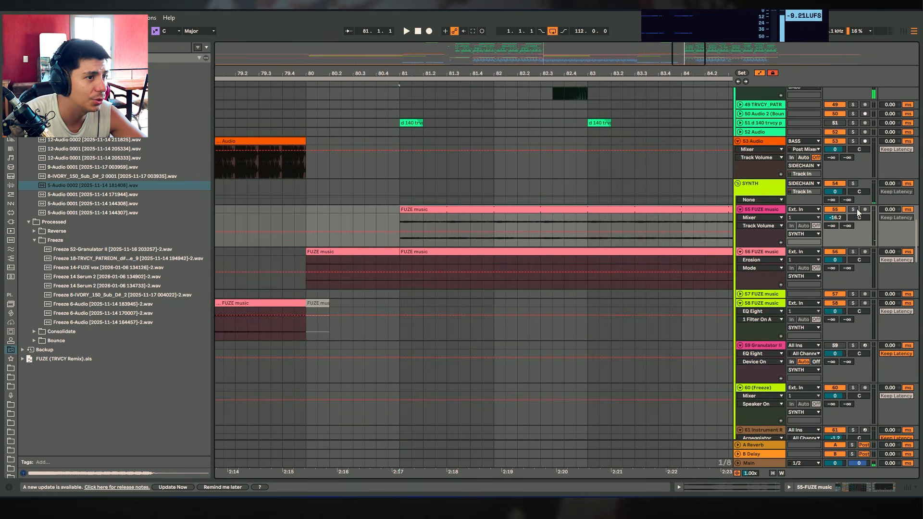
key(space)
Solo FUZE bass track 67 to hear its clip at bar 81, and clear its solo.
scroll(842, 259, down, 9)
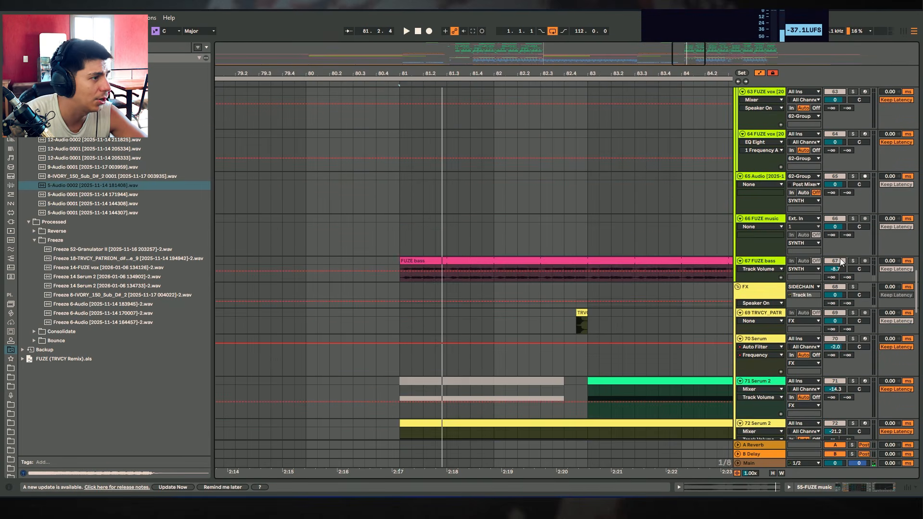
click(852, 261)
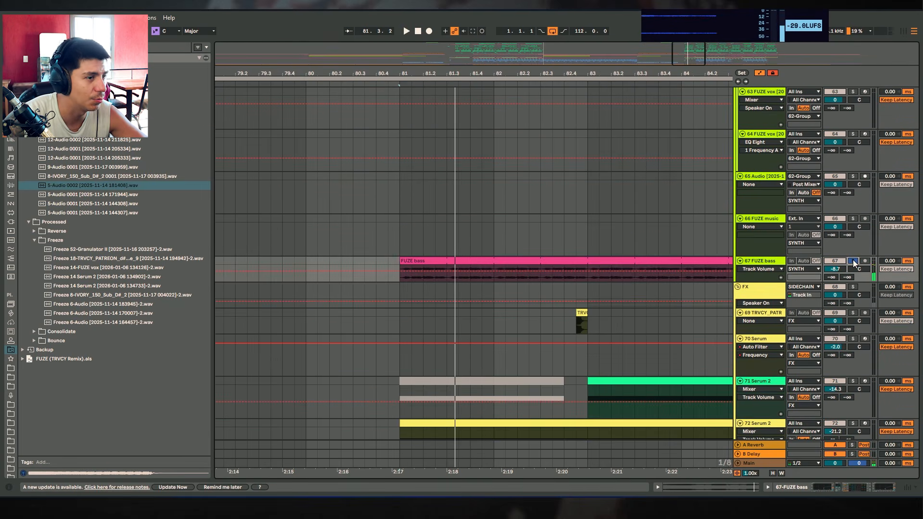
click(853, 260)
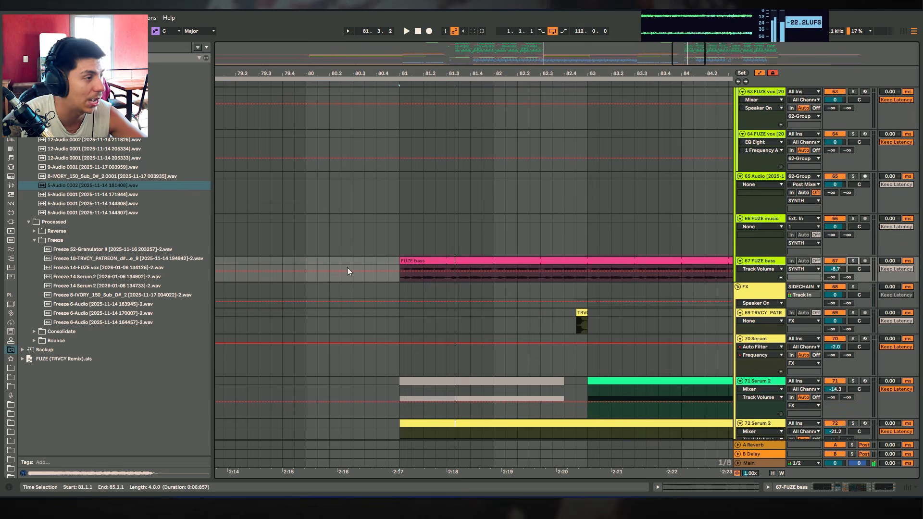
Play the arrangement from 81.1.1, briefly soloing Serum 2 track 72, and select FUZE bass track 67.
key(space)
scroll(870, 286, down, 2)
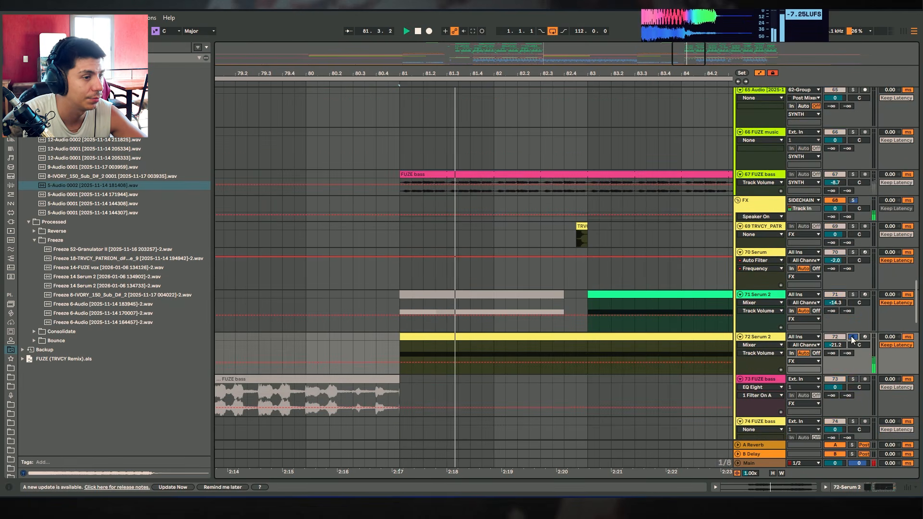
click(672, 185)
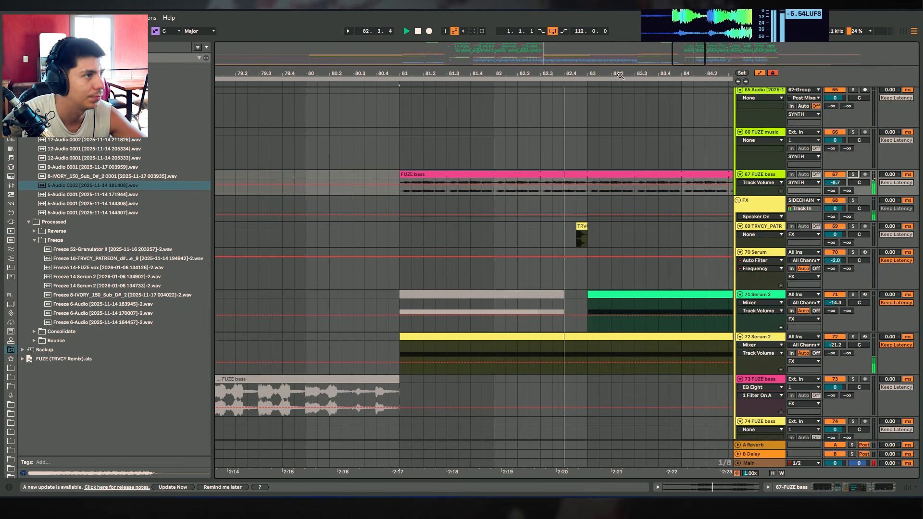
Examine the bass group's tracks and automation across bars 81 to 96 while the full arrangement plays.
scroll(783, 314, up, 5)
scroll(784, 314, up, 15)
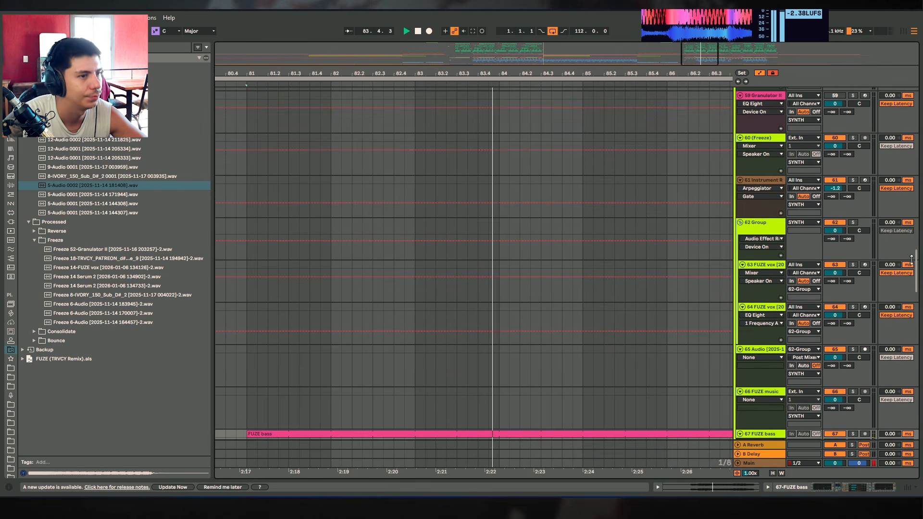
drag(602, 71, 602, 77)
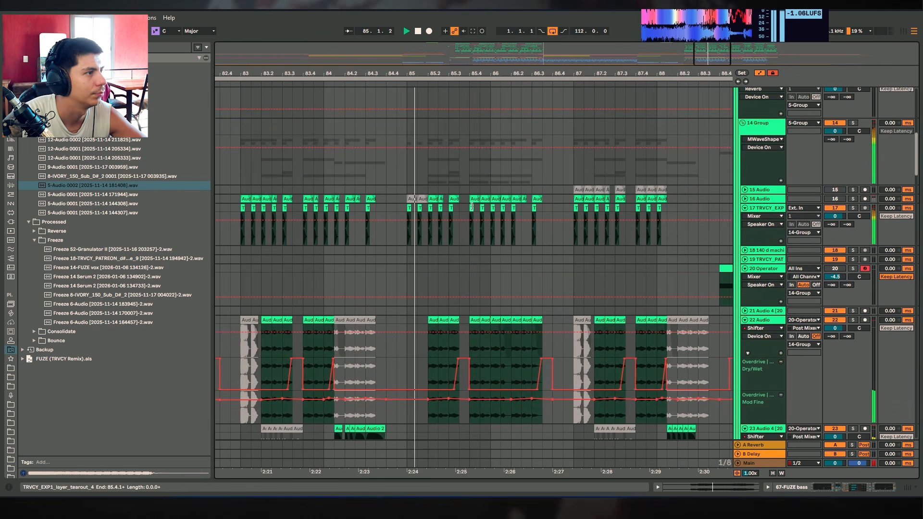
scroll(480, 209, down, 2)
scroll(449, 102, down, 3)
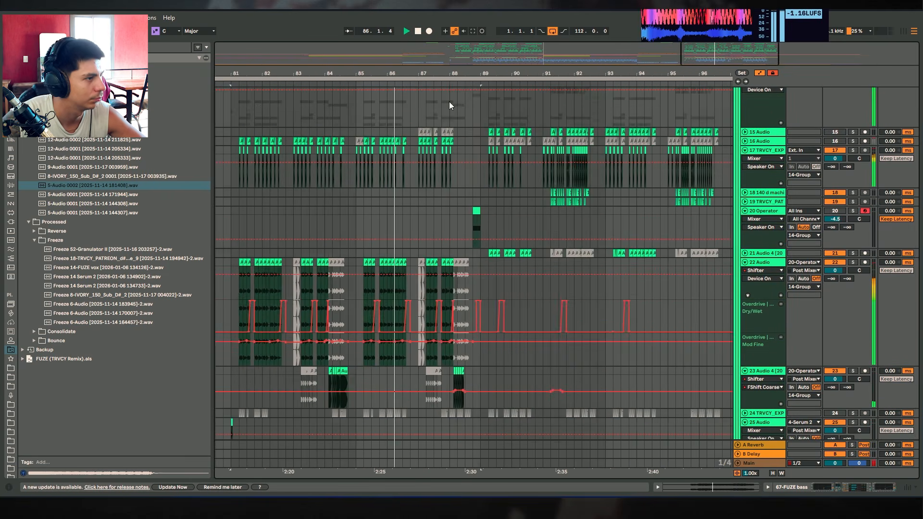
scroll(447, 144, down, 3)
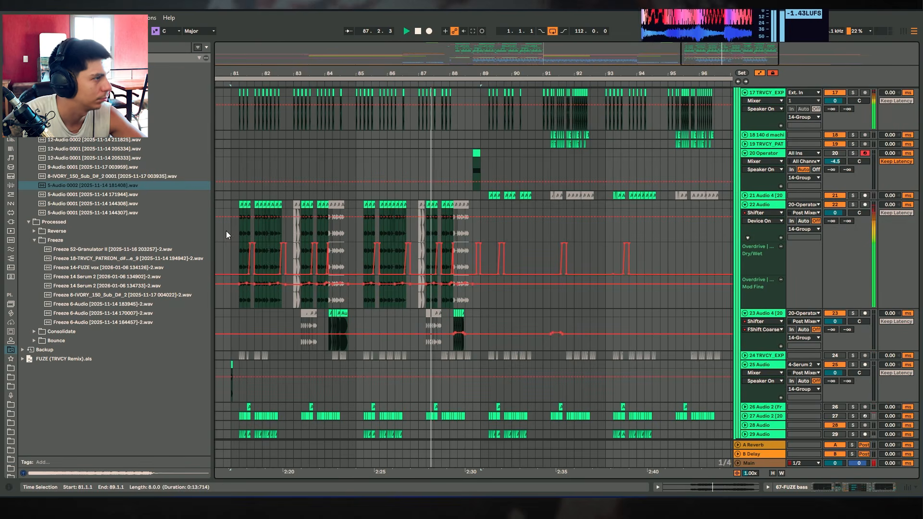
Narrow the browser, stop playback, and place the insert marker at 88.1.3 on audio track 23.
drag(212, 235, 75, 235)
scroll(385, 270, down, 2)
click(418, 278)
drag(384, 272, 338, 266)
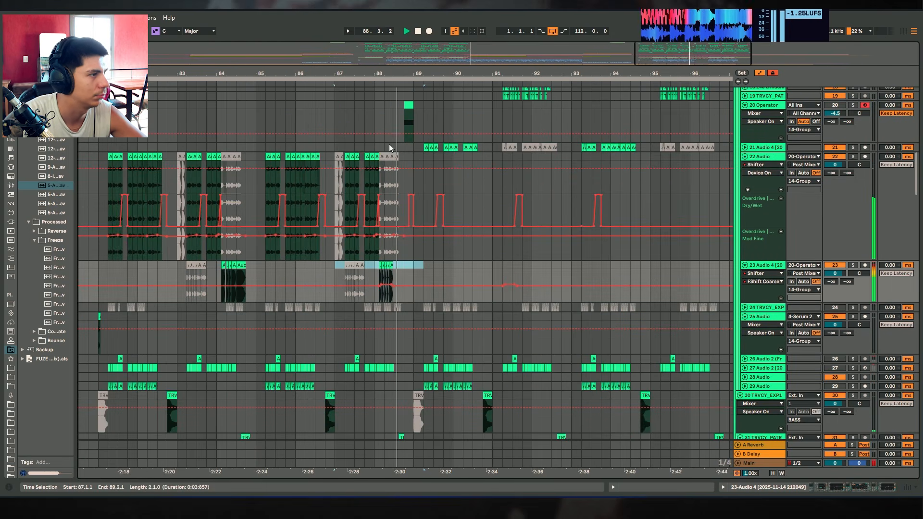
drag(445, 73, 526, 115)
key(space)
click(304, 268)
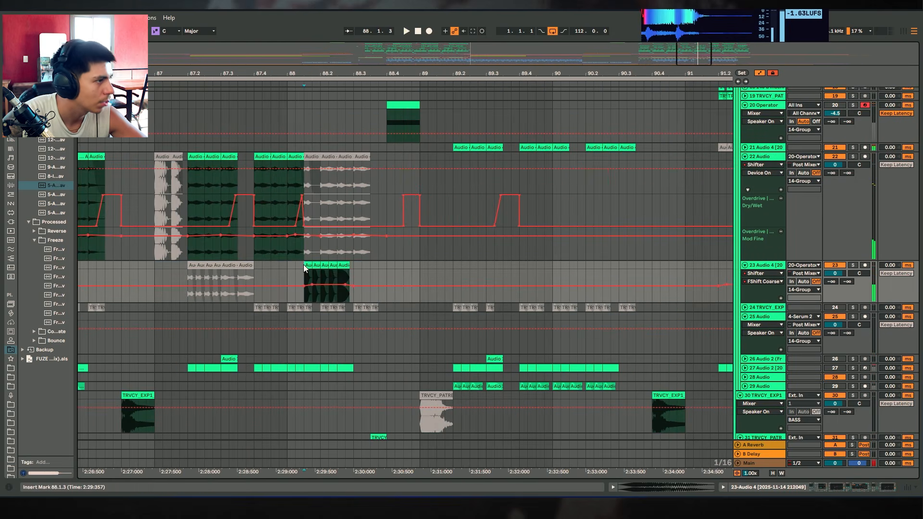
Play track 23 soloed and in the full mix from 88.1.3, examining its effect chain and Reverb Dry/Wet automation.
click(859, 493)
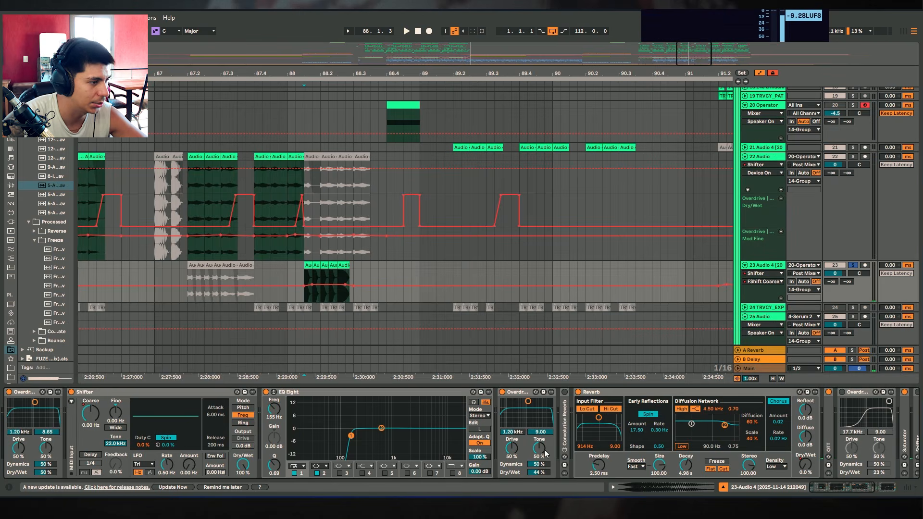
key(space)
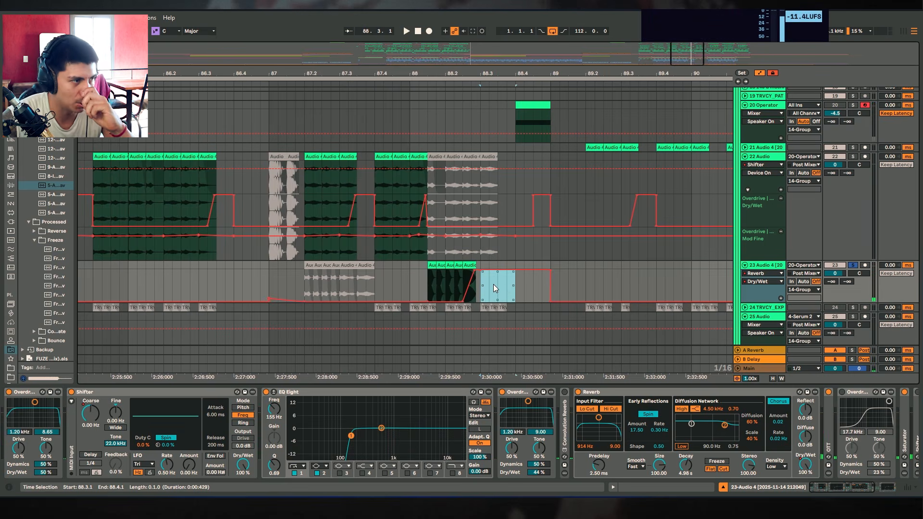
drag(486, 289, 515, 303)
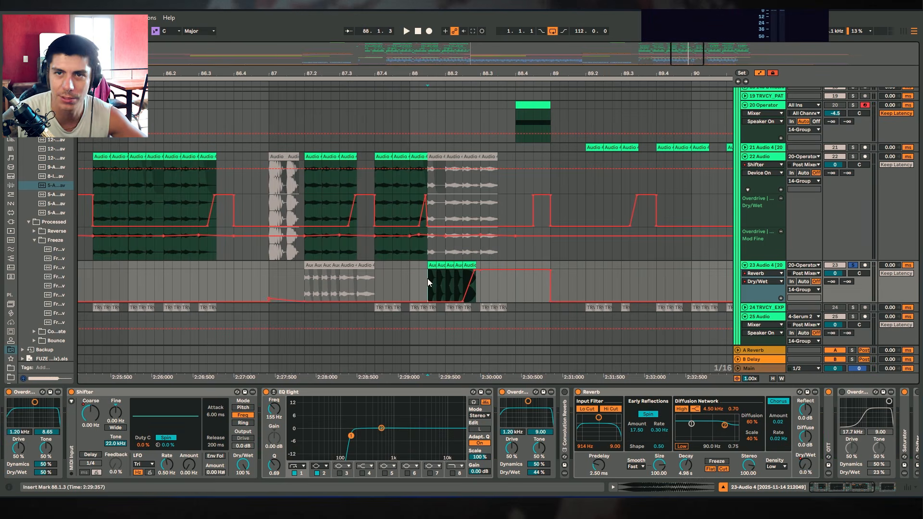
key(space)
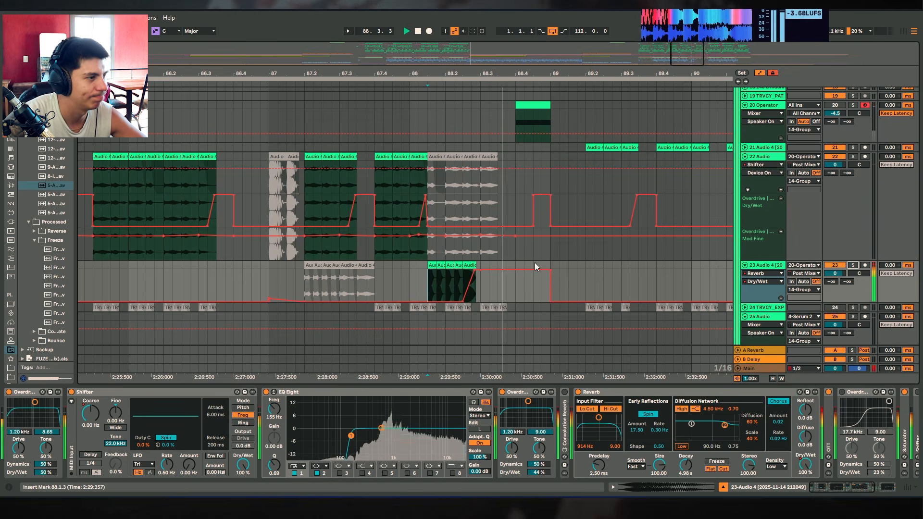
drag(688, 54, 698, 50)
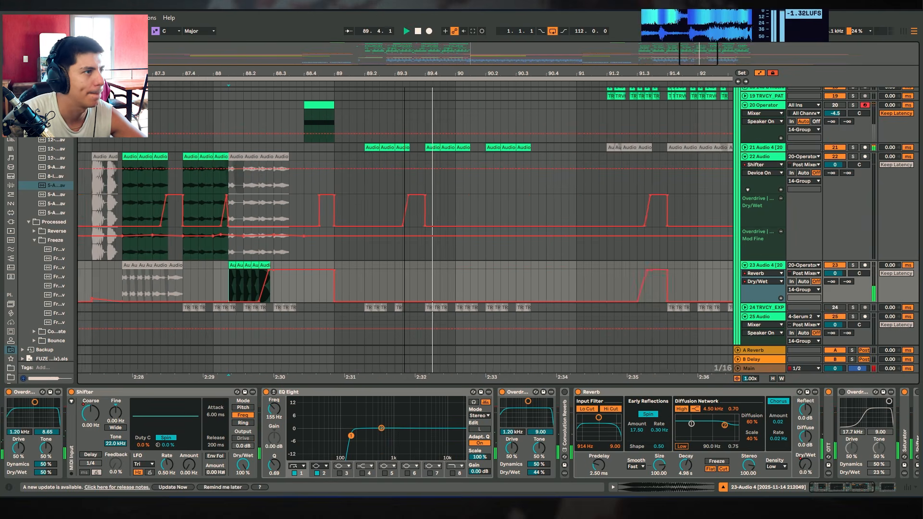
Play audio track 21 soloed from 89.2.1 while examining its Shifter's Coarse frequency automation.
drag(404, 73, 435, 71)
scroll(406, 248, up, 3)
click(400, 209)
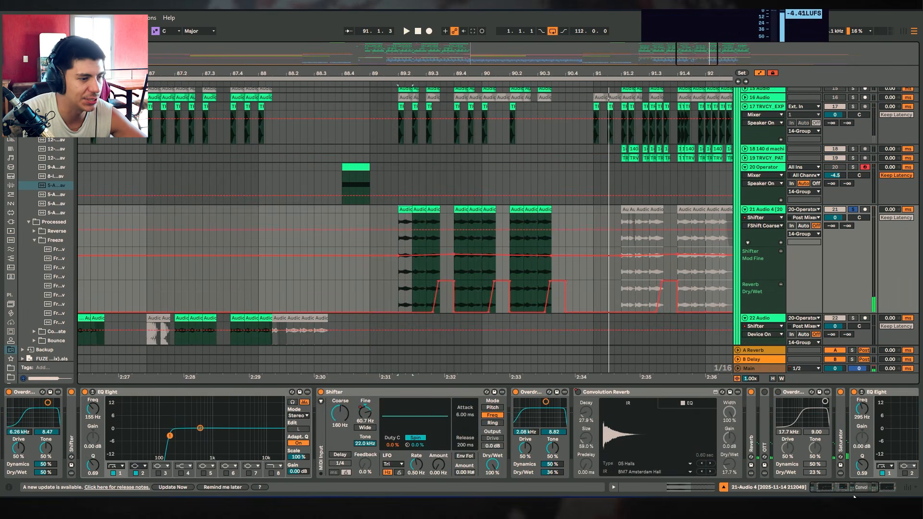
click(359, 416)
click(349, 414)
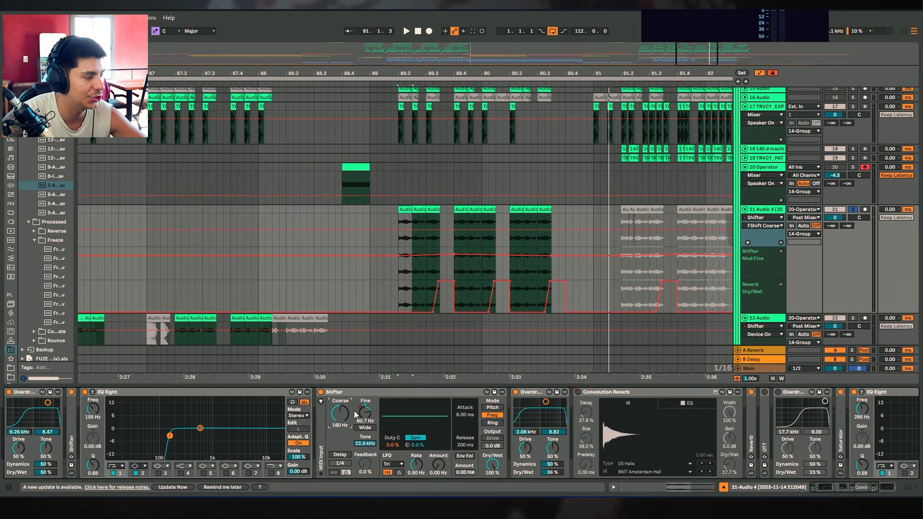
key(space)
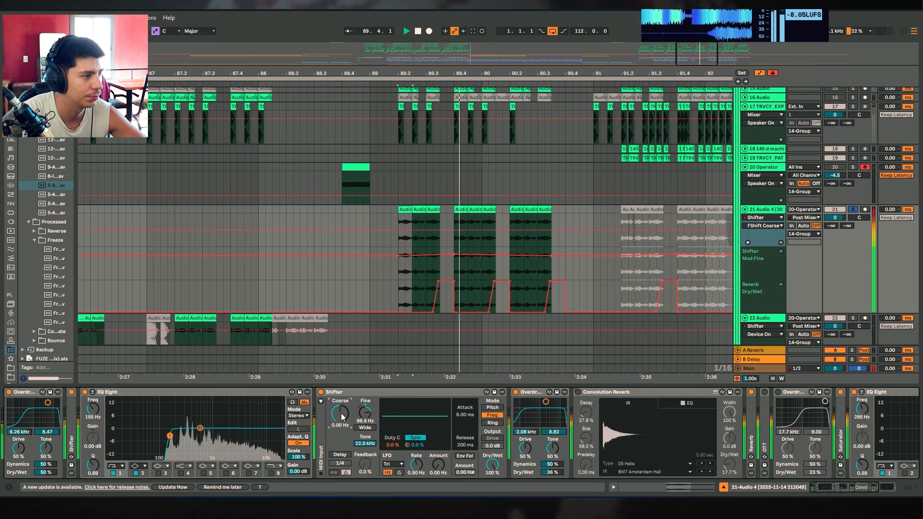
key(space)
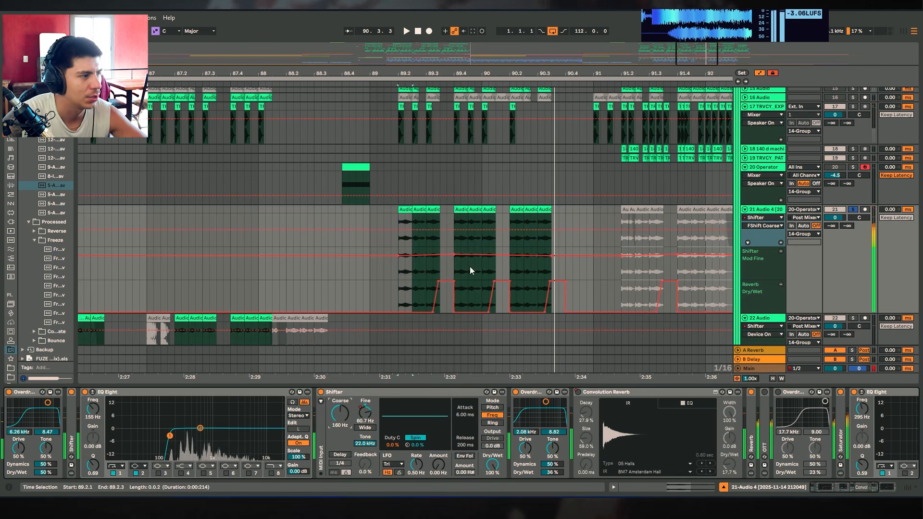
Inspect the sample settings of track 21's clip at 89.2.1, and replay it with its effect chain shown.
click(369, 208)
click(409, 214)
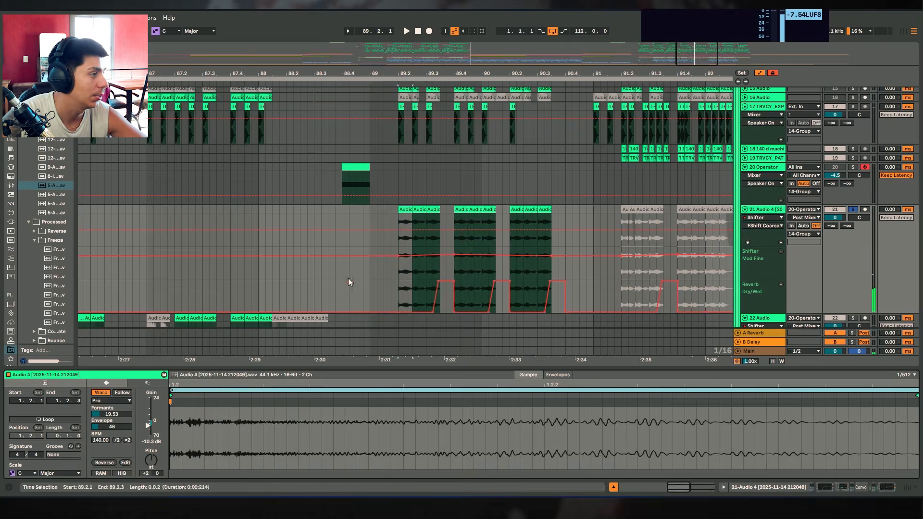
click(855, 491)
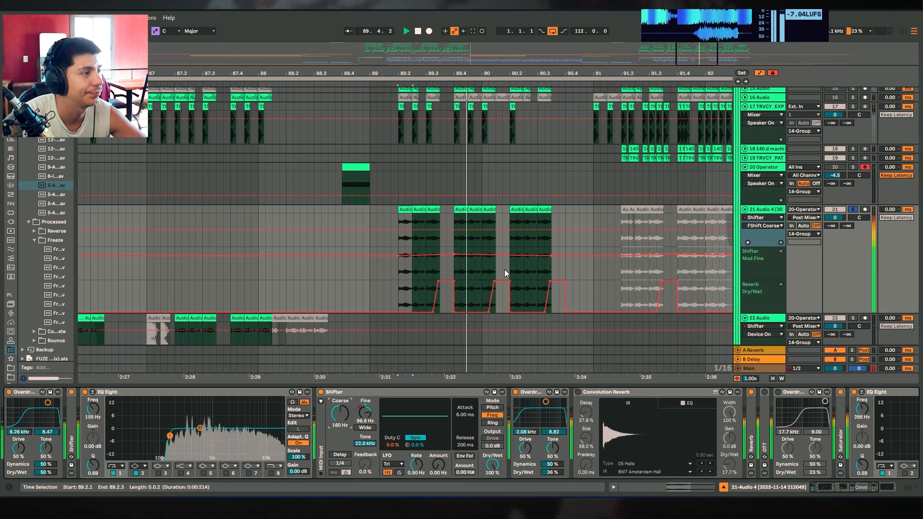
key(space)
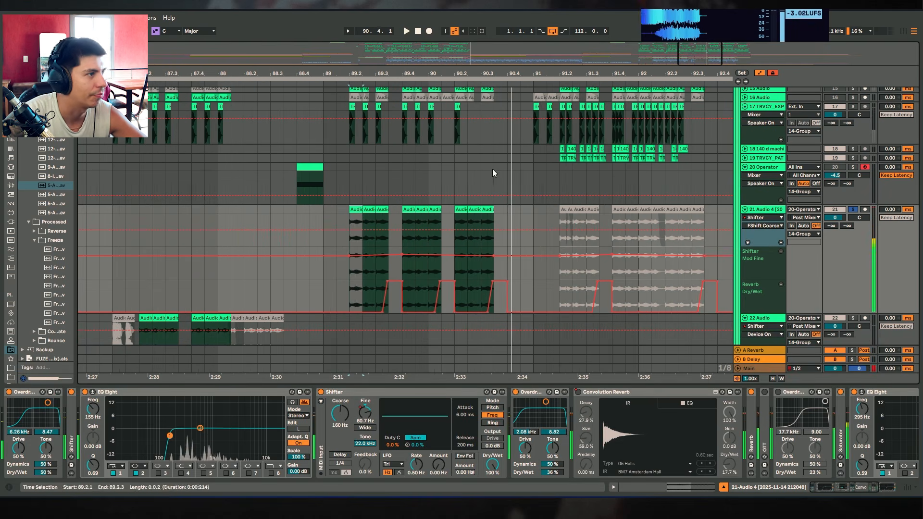
Solo group 14 and play it from 91.2.1, expanding percussion layer tracks 18 and 19.
click(492, 168)
click(533, 158)
scroll(804, 240, up, 2)
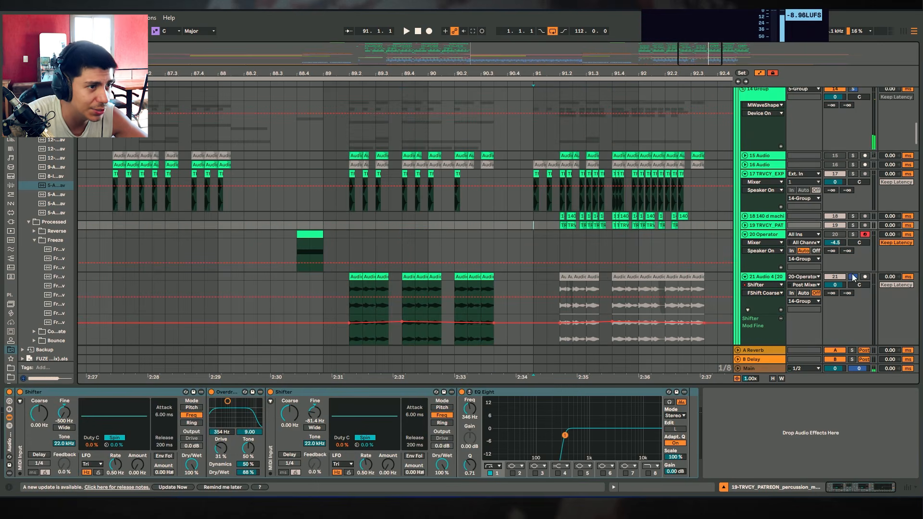
scroll(670, 276, up, 2)
scroll(843, 192, up, 3)
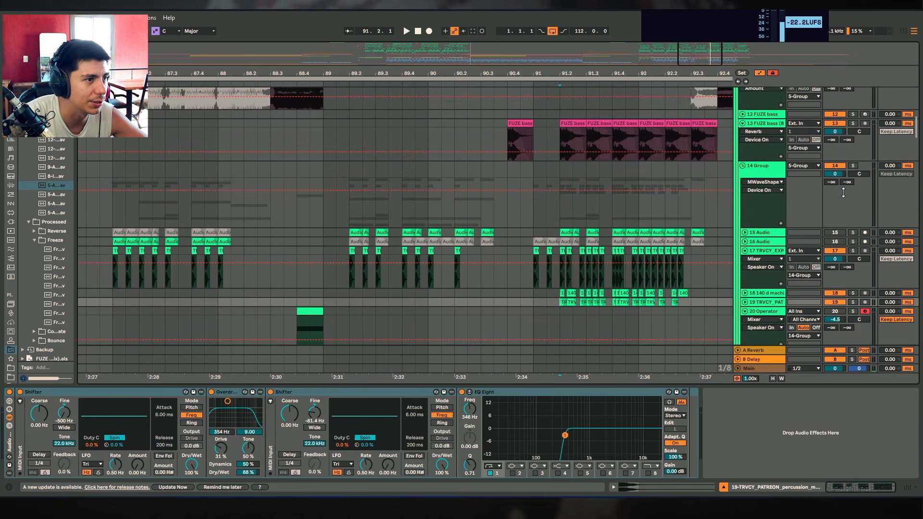
click(853, 167)
scroll(812, 205, down, 3)
click(745, 244)
click(759, 236)
key(space)
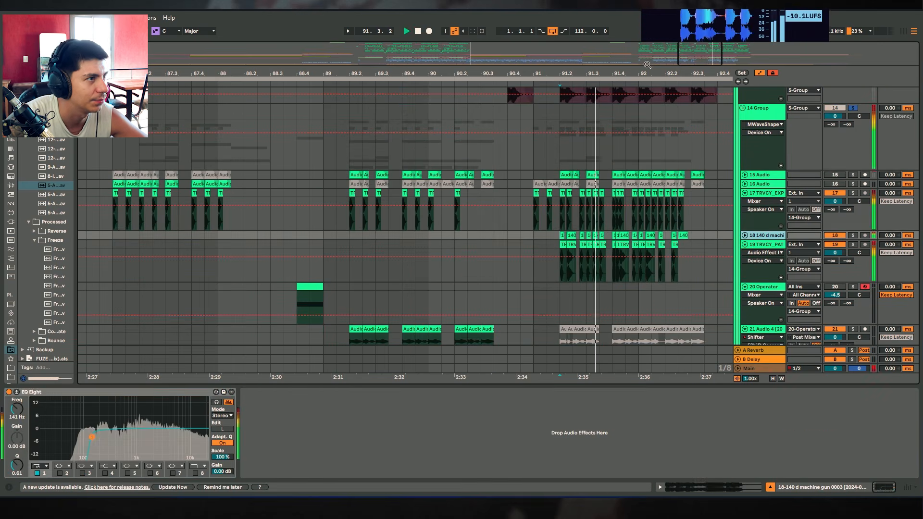
drag(644, 73, 634, 149)
key(space)
click(745, 236)
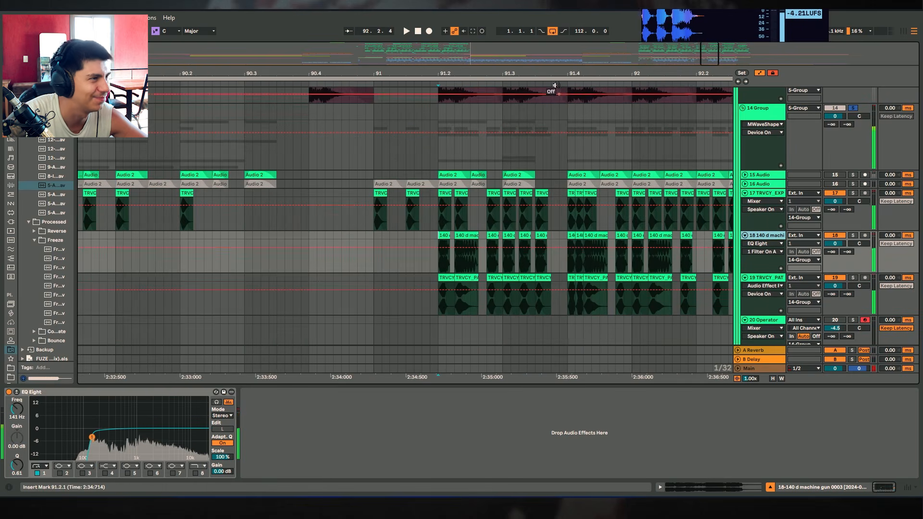
Solo tearout layer track 17 and play its clips from 91.2.1.
drag(521, 85, 482, 83)
click(769, 193)
click(853, 193)
key(space)
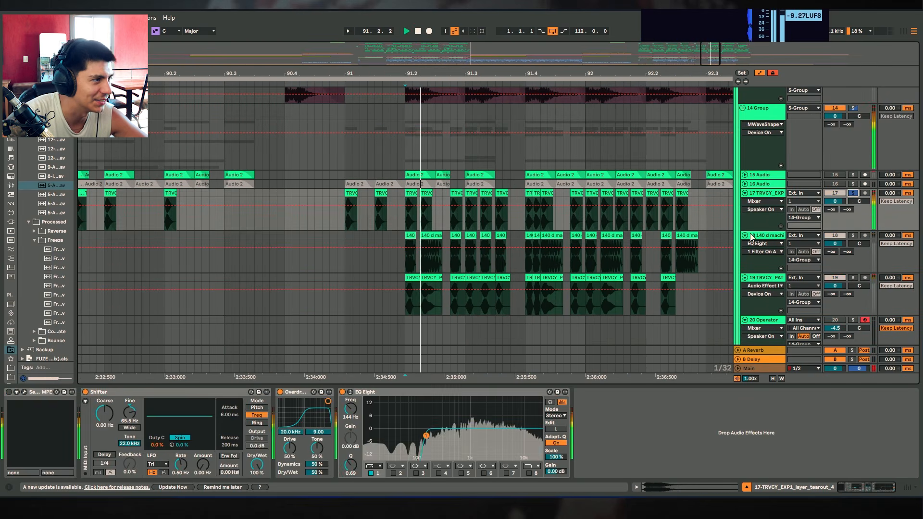
drag(648, 86, 590, 87)
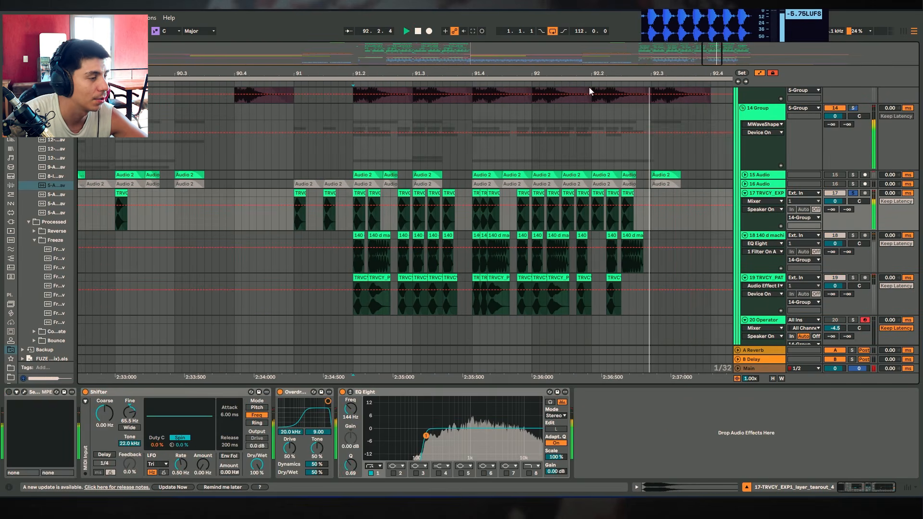
key(space)
Solo machine gun track 18 and percussion track 19 in turn, playing each from 91.2.1.
click(358, 235)
key(space)
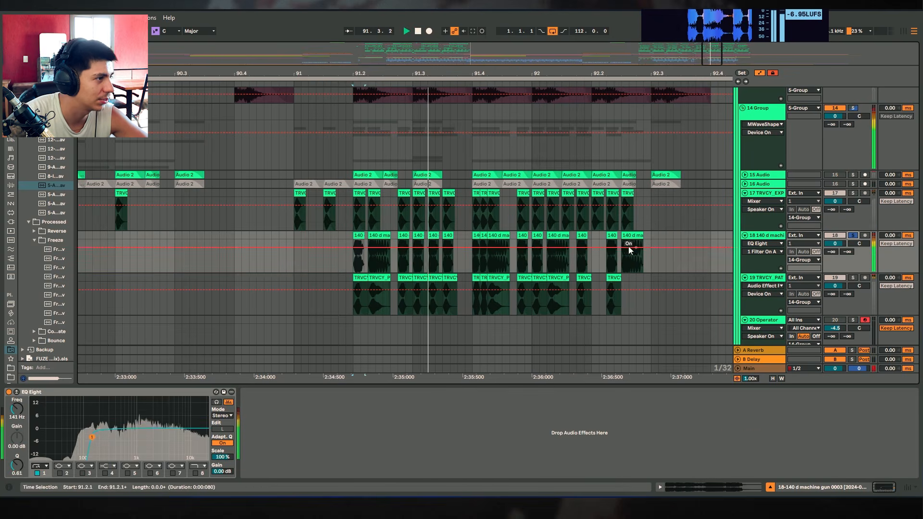
key(space)
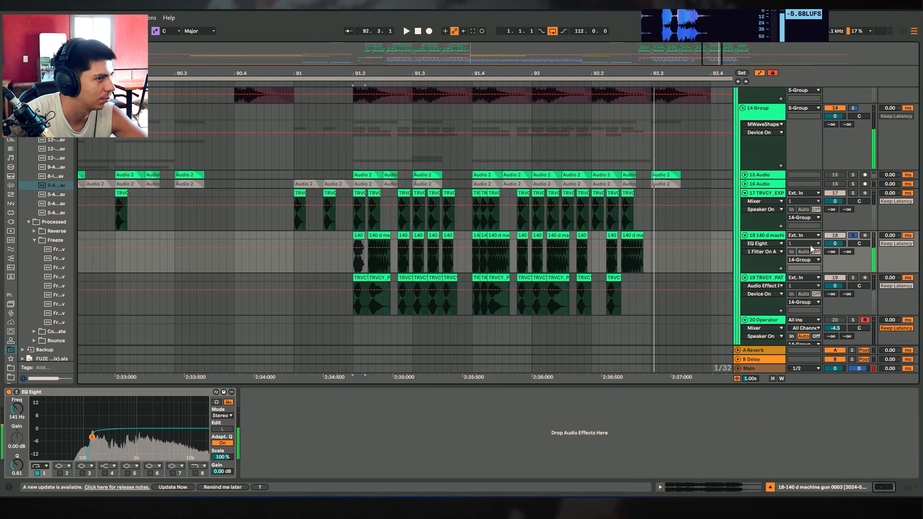
click(764, 278)
key(space)
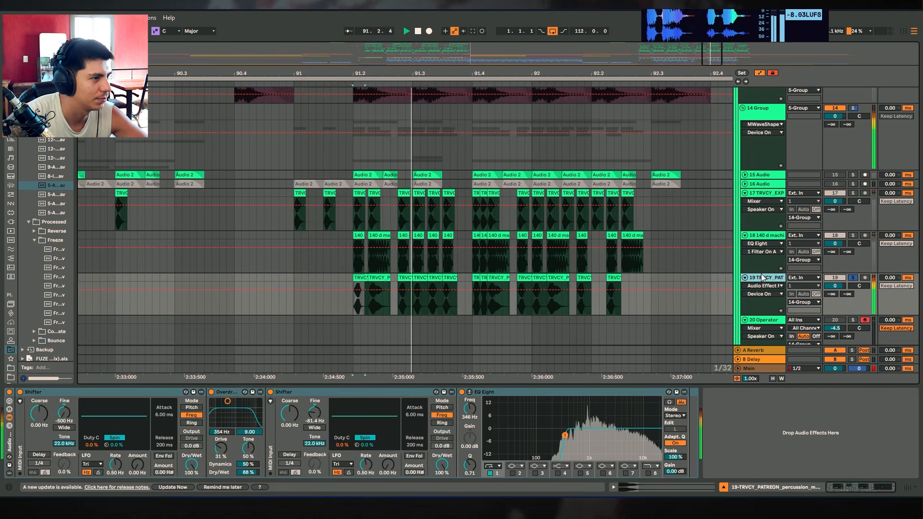
key(space)
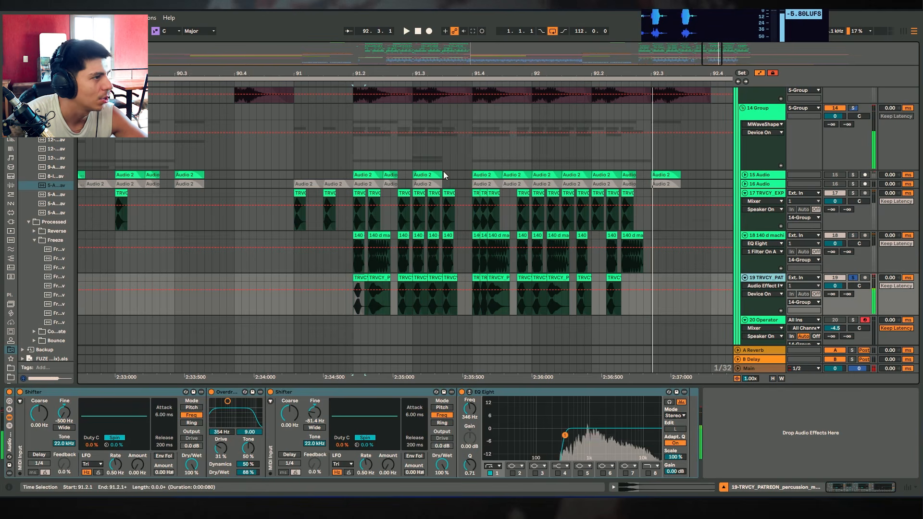
Review percussion track 19's clips across the arrangement, selecting the range from 38.1.1 to 61.1.1.
drag(445, 73, 572, 22)
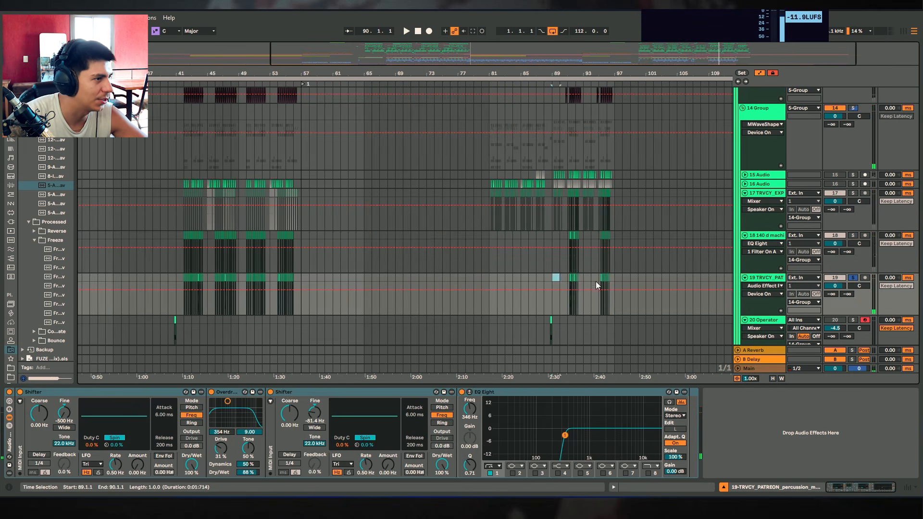
drag(333, 276, 153, 277)
drag(567, 76, 567, 216)
drag(273, 202, 326, 216)
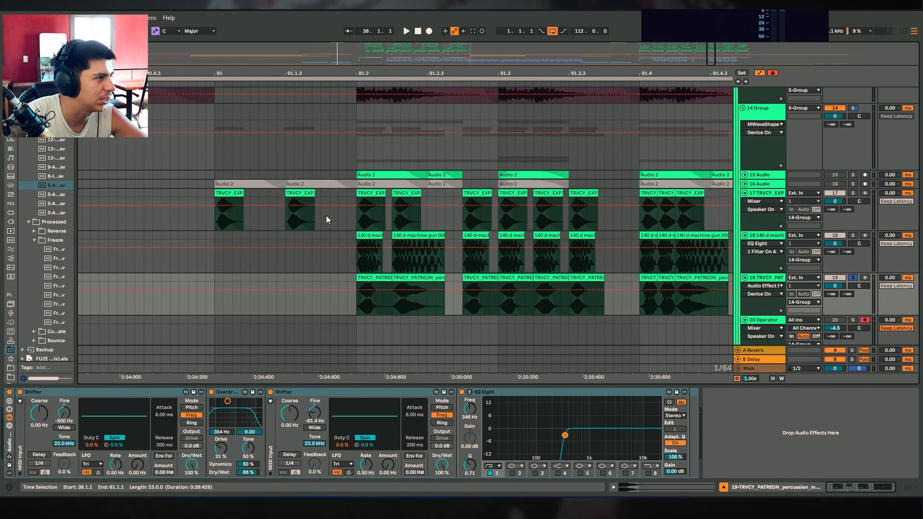
Copy track 18's first machine gun clip to 90.3.2, play it in isolation, and remove the copy.
click(394, 243)
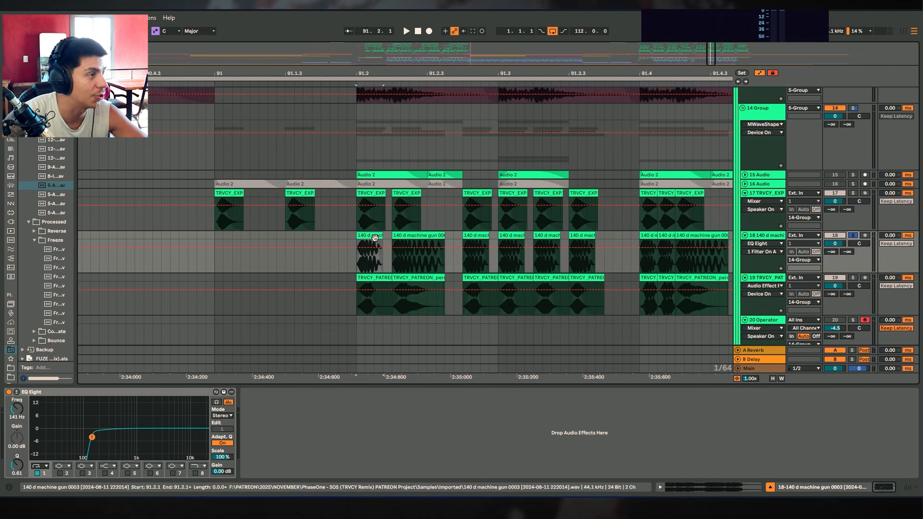
drag(435, 75, 718, 40)
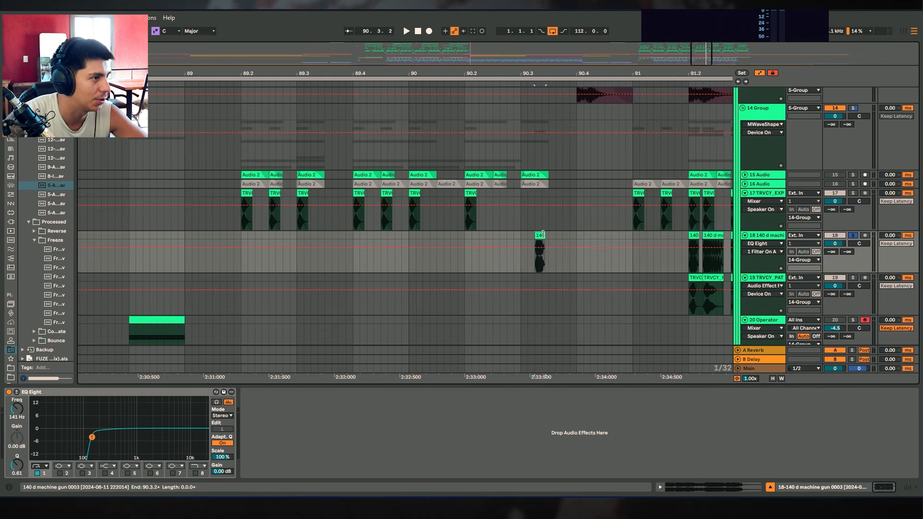
drag(542, 234, 635, 249)
key(space)
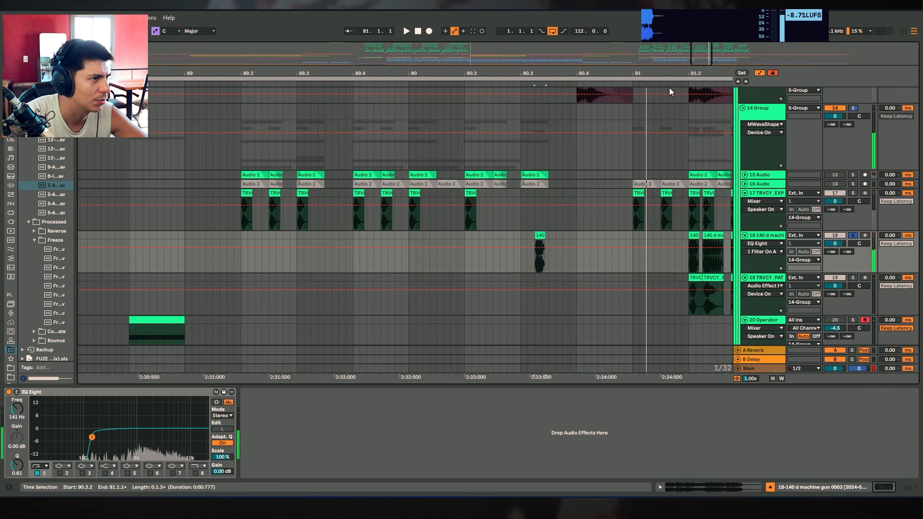
drag(671, 74, 374, 70)
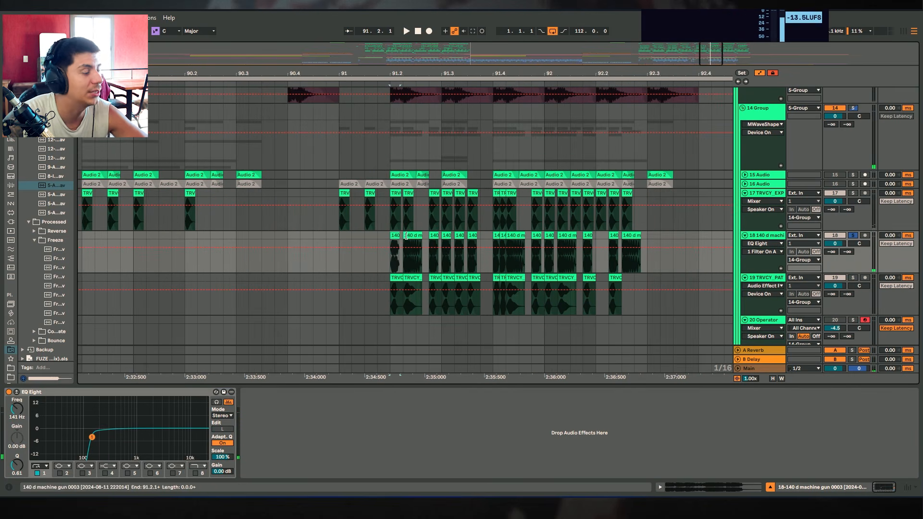
Solo tracks 17, 18 and 19 together and play the combined layers from 91.2.1.
click(852, 277)
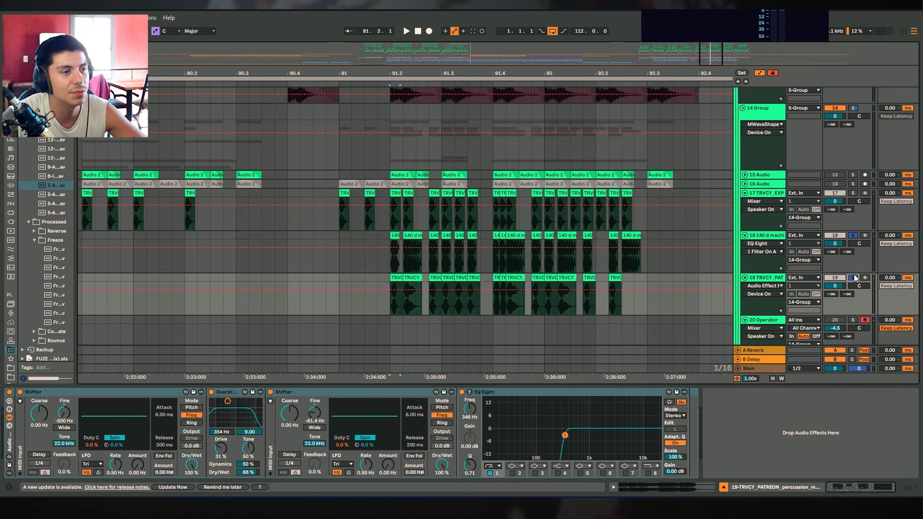
click(856, 193)
key(space)
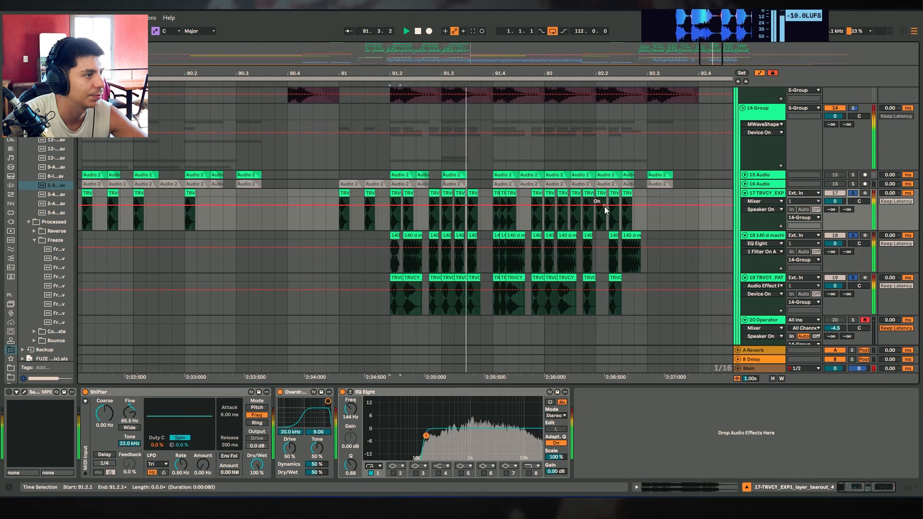
key(space)
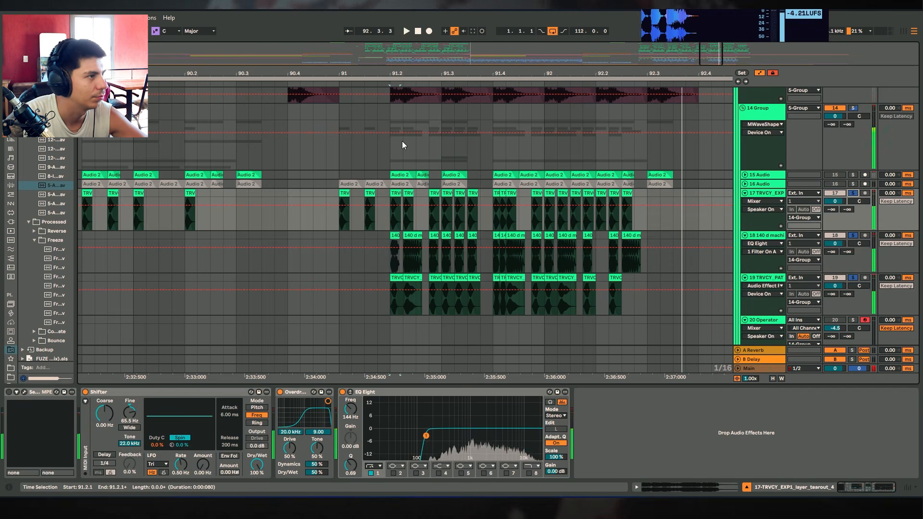
Replay the combined layers from 91.2.1, select track 19's second percussion clip, and hide the automation.
key(space)
key(space)
drag(407, 73, 407, 98)
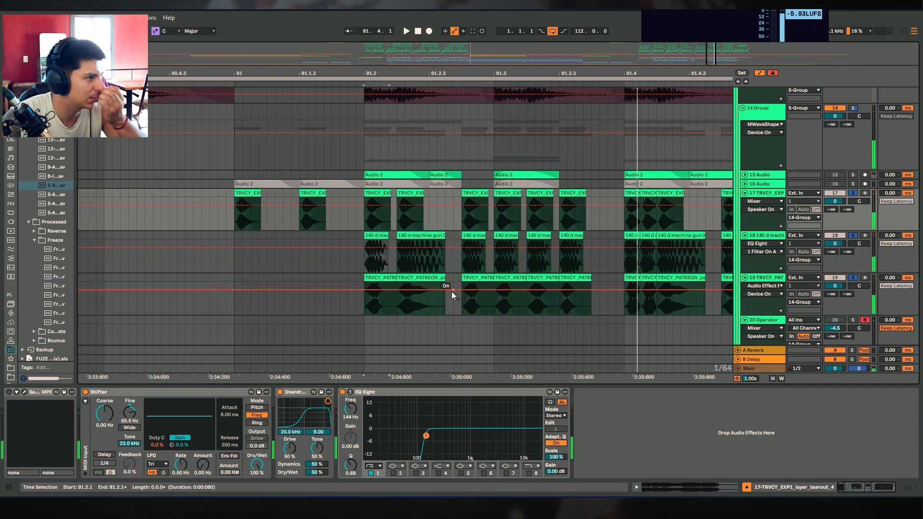
click(404, 306)
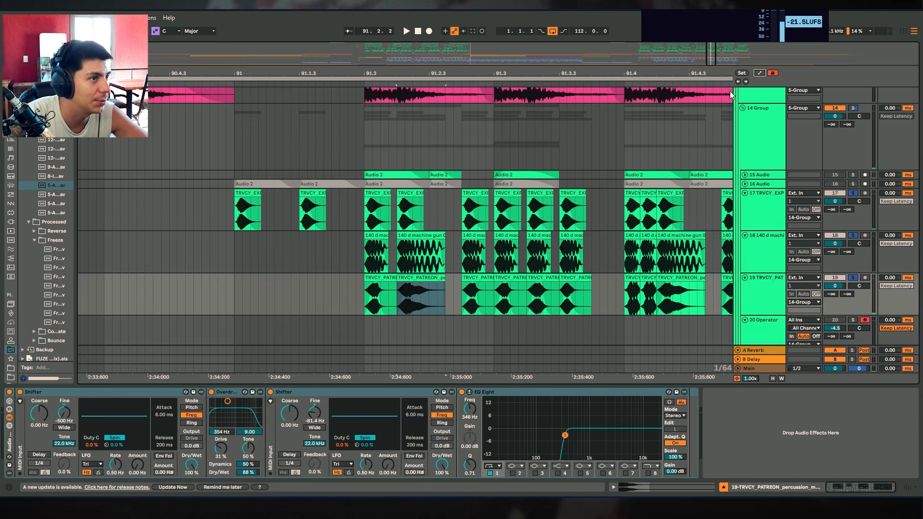
Replay the combined percussion layers from 91.2.1 and select track 19's clips at 91.2.1 and 91.2.4.
key(space)
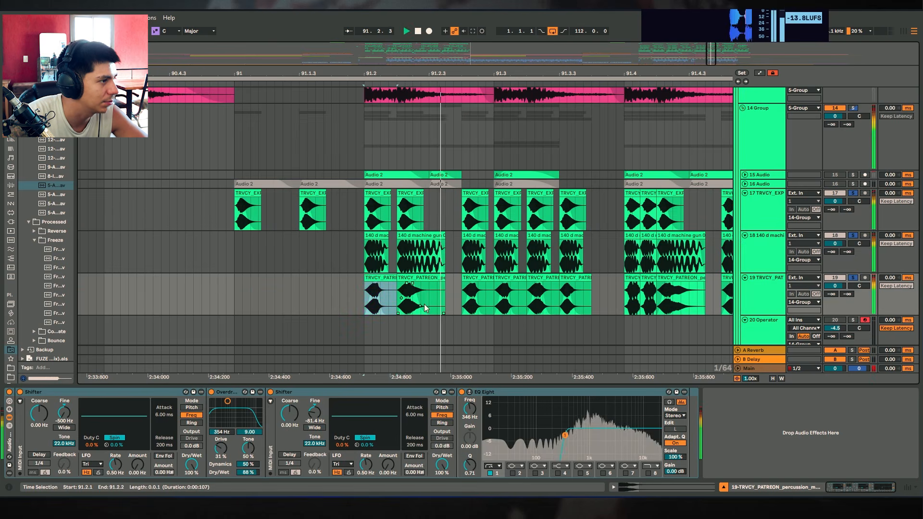
key(space)
key(space)
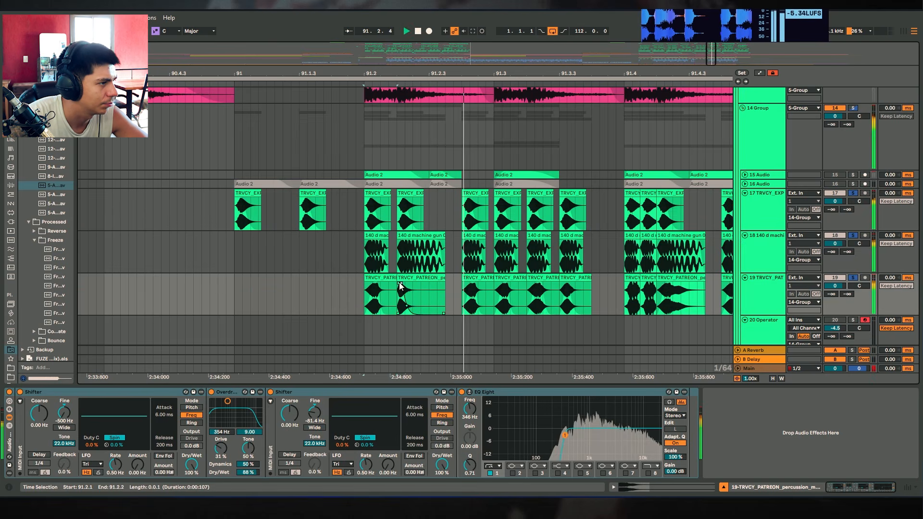
drag(401, 284, 450, 284)
key(space)
key(space)
key(space)
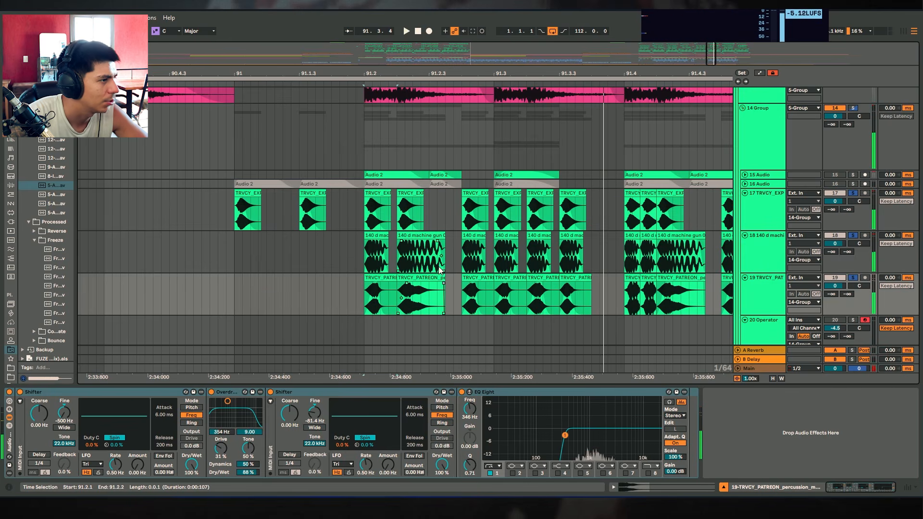
click(479, 277)
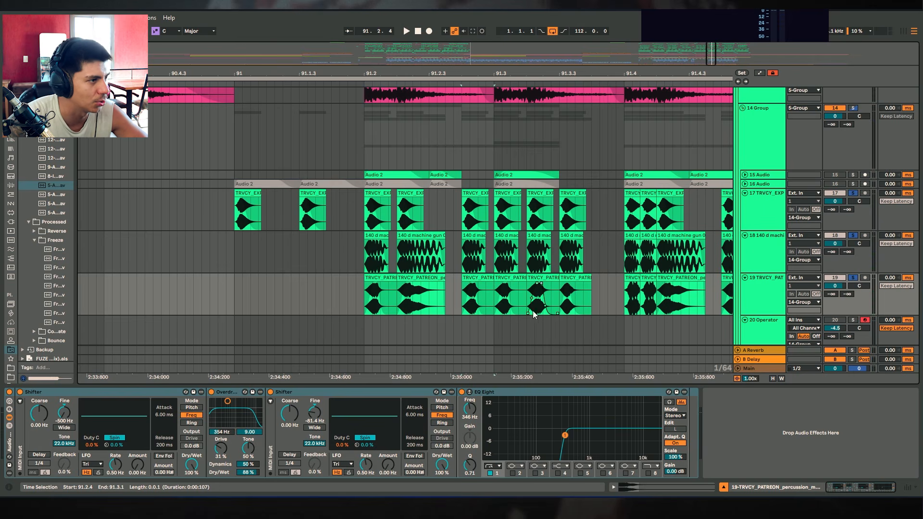
Play the soloed percussion layers from 91.1.3 and replay them with track 8's frozen bass added to the solo.
click(300, 249)
key(space)
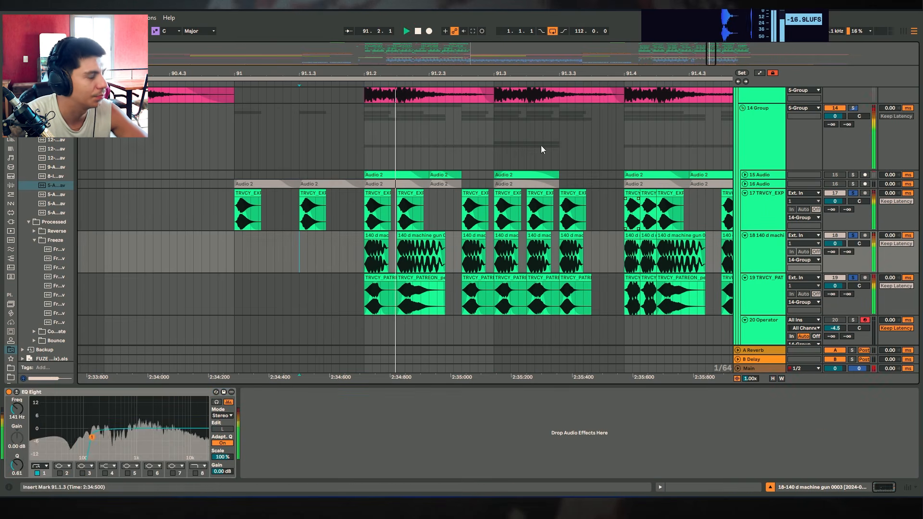
drag(711, 54, 713, 28)
scroll(693, 257, up, 10)
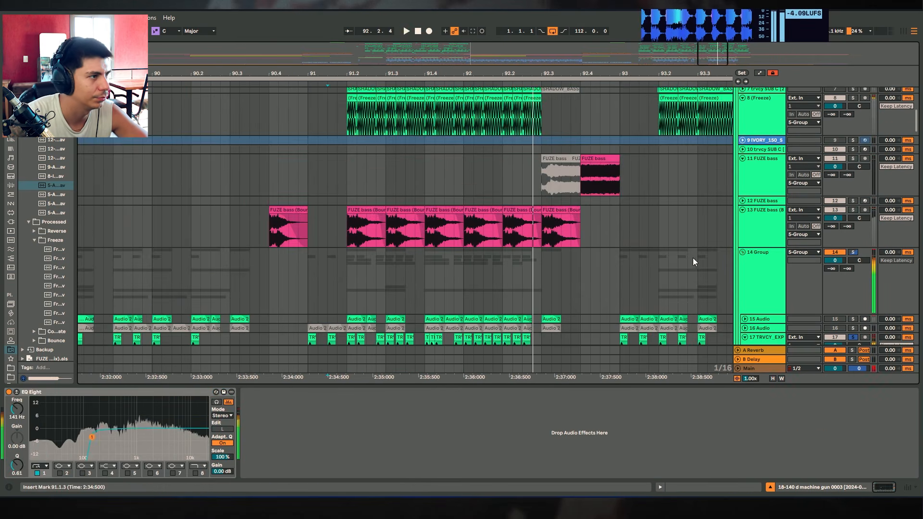
click(853, 145)
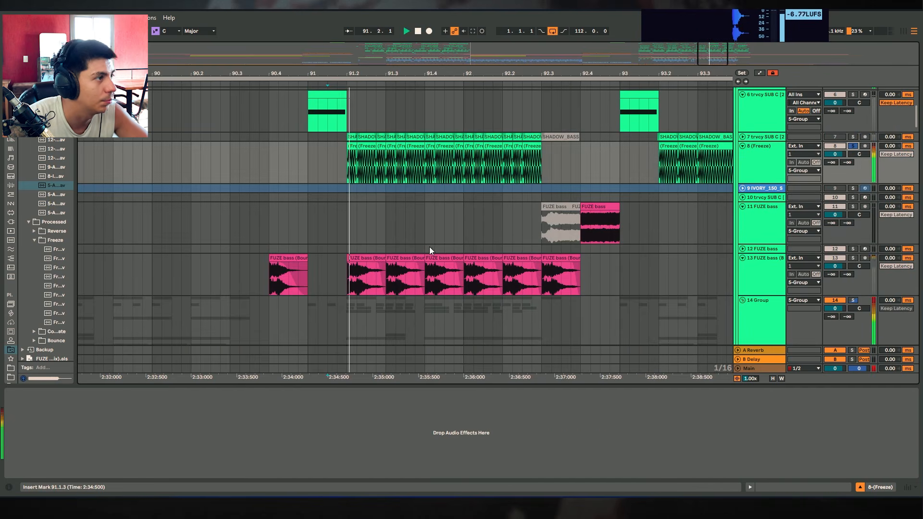
scroll(415, 202, down, 1)
drag(482, 73, 508, 108)
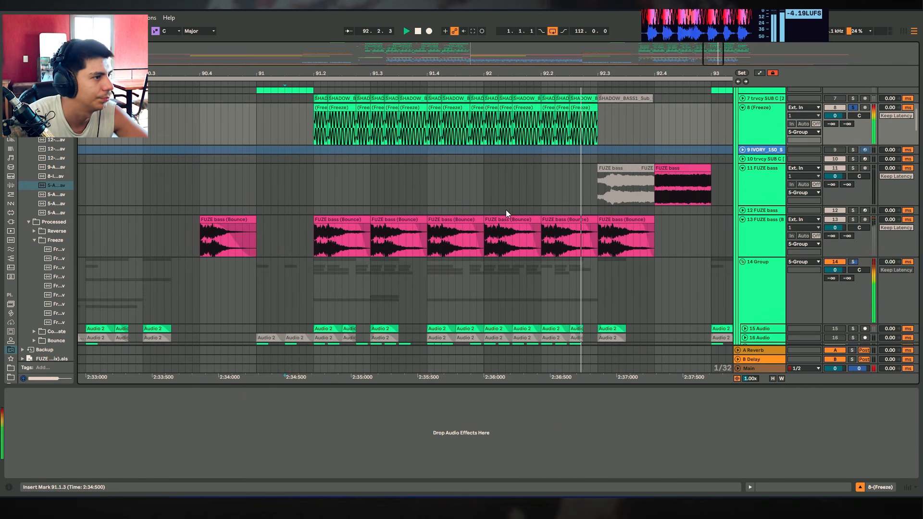
key(space)
Add track 13's bounced FUZE bass to the solo and play the layers from 91.2.1.
click(851, 219)
click(359, 220)
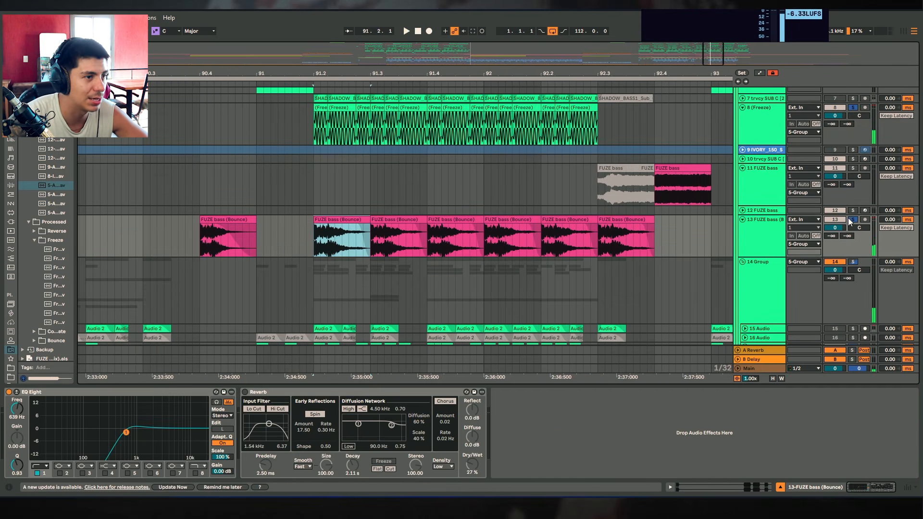
key(space)
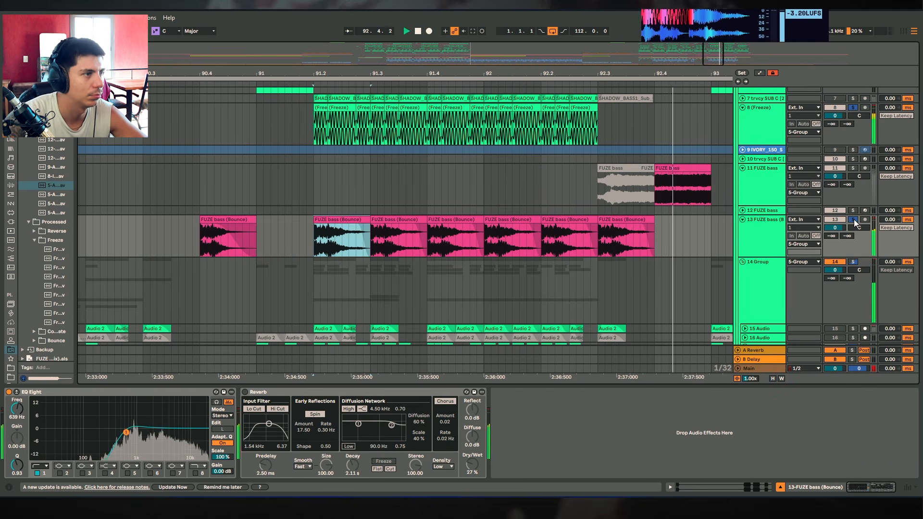
scroll(545, 196, down, 10)
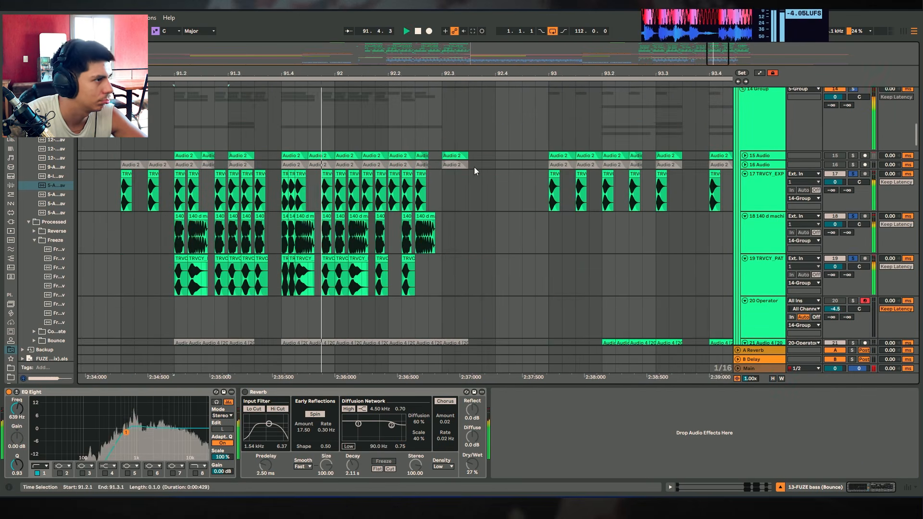
scroll(545, 196, left, 2)
key(space)
Solo track 33, play its glitchmachine one-shot from 92.3.1, and show the clip's sample settings.
scroll(545, 196, down, 10)
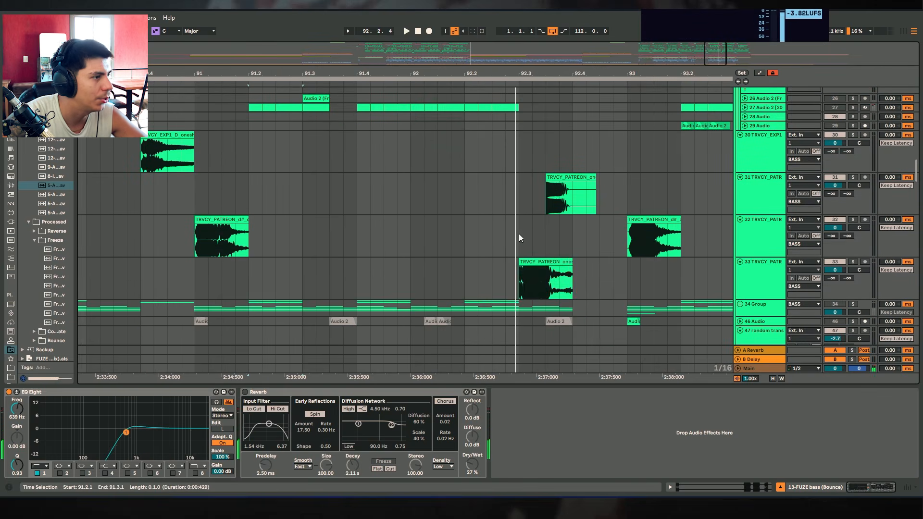
click(528, 262)
click(767, 270)
click(854, 262)
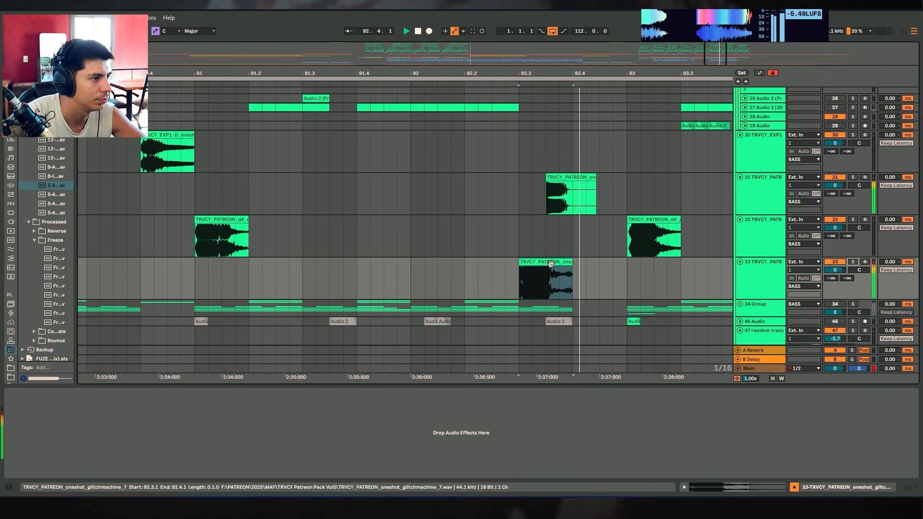
key(space)
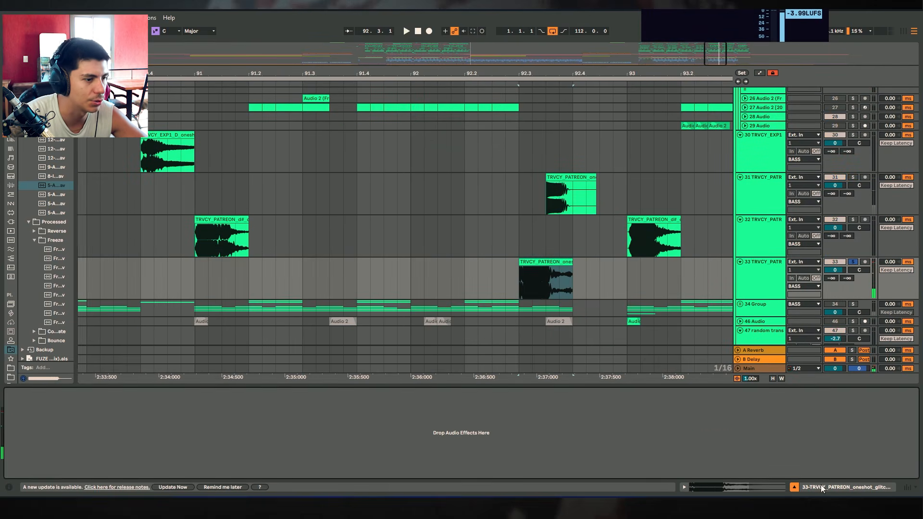
click(547, 263)
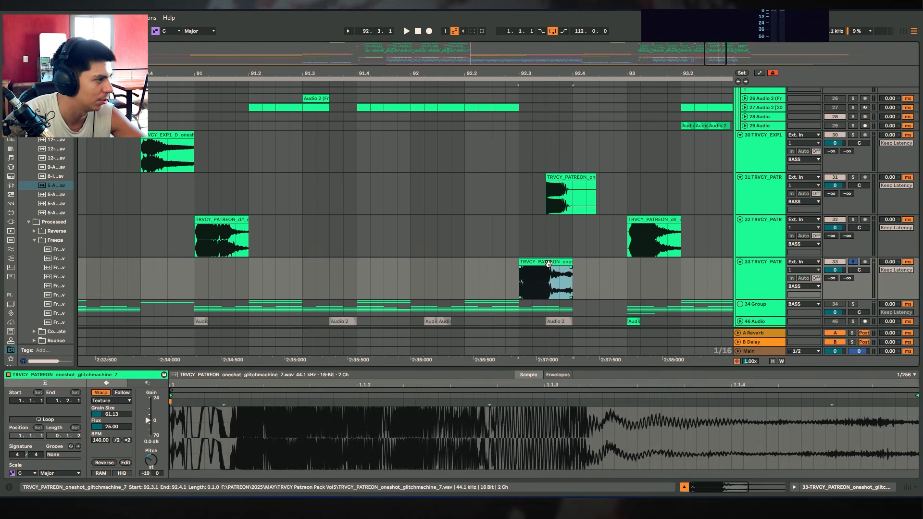
scroll(743, 252, down, 2)
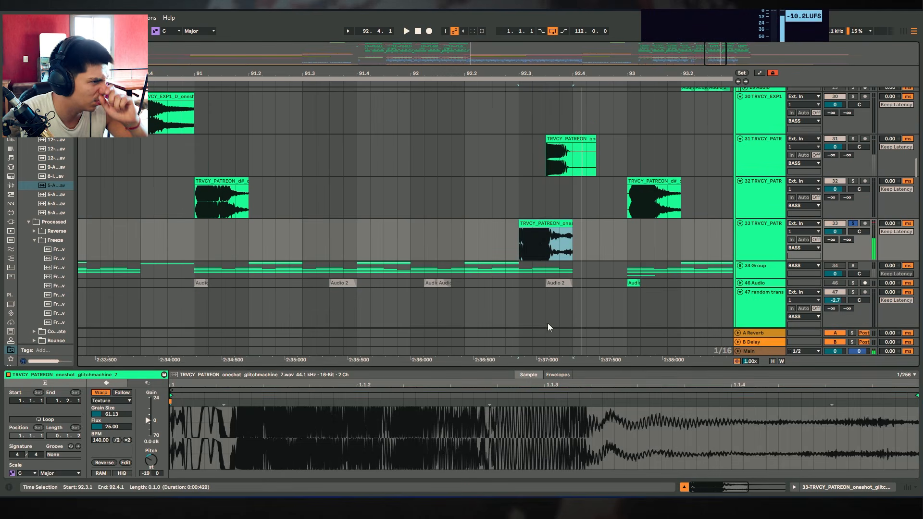
Unsolo track 33 and play the full mix from 92.1.2 and again from 90.4.3.
click(854, 224)
drag(434, 234, 428, 235)
key(space)
key(space)
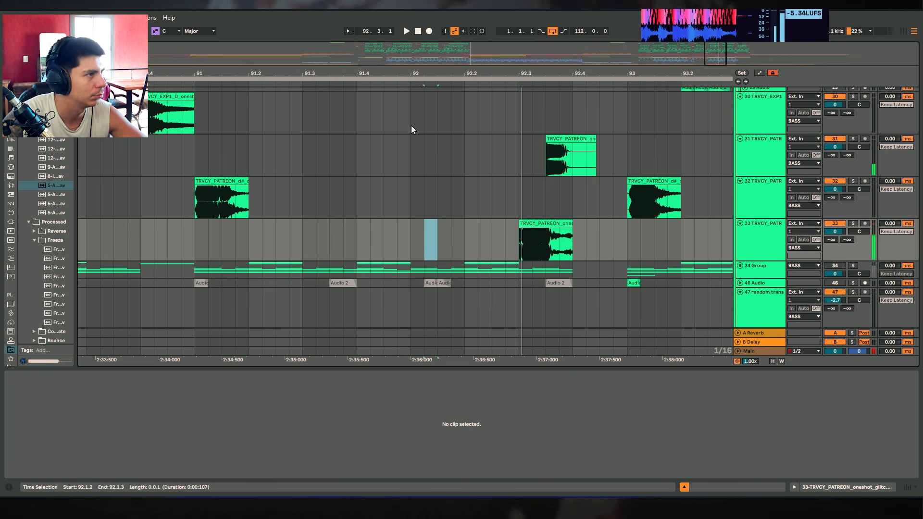
click(168, 198)
key(space)
Hide the clip details and examine the bass group's clips during playback, selecting the range from 94.4.1 to 97.1.3.
drag(369, 69, 351, 62)
scroll(451, 230, up, 3)
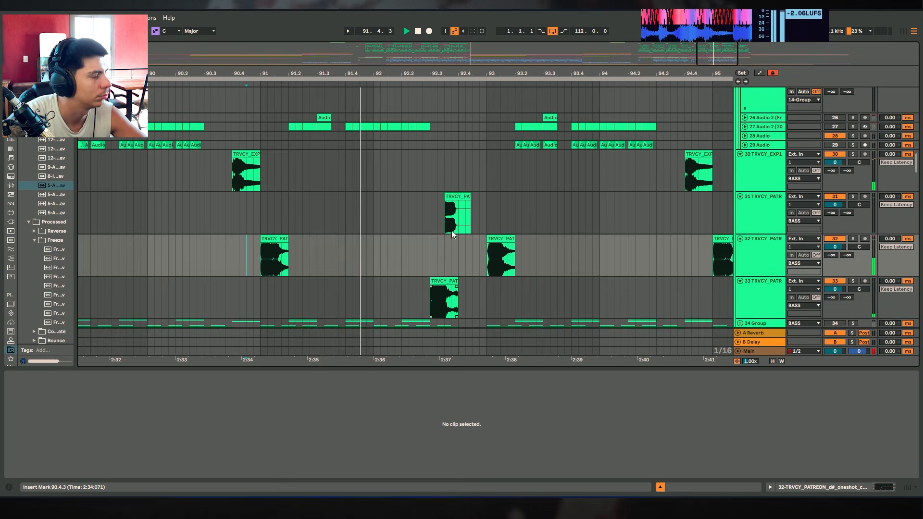
click(661, 488)
scroll(495, 332, down, 4)
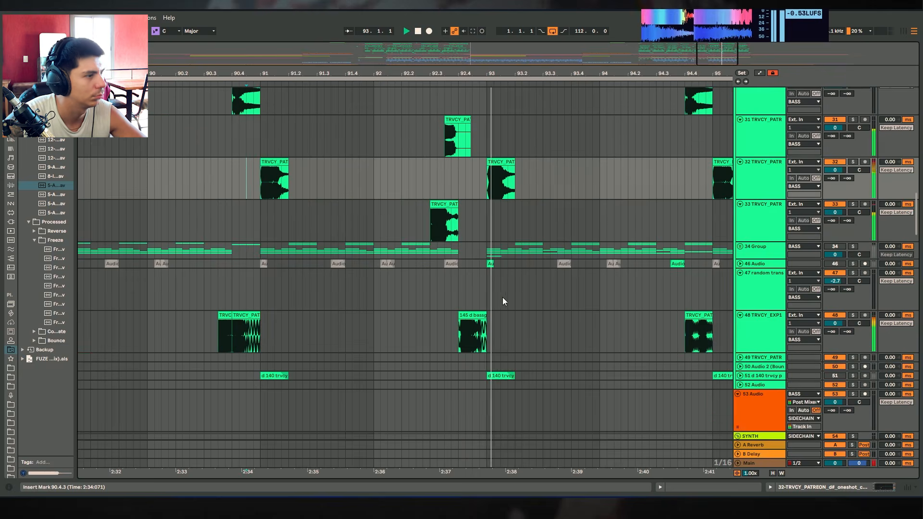
scroll(510, 290, up, 9)
drag(635, 72, 374, 66)
scroll(502, 281, up, 3)
scroll(505, 284, up, 8)
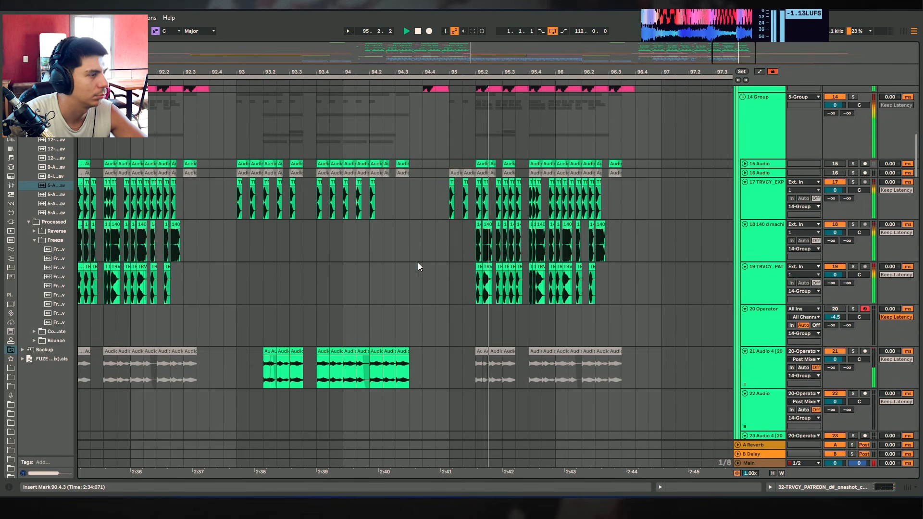
drag(421, 264, 653, 268)
scroll(659, 270, up, 3)
scroll(517, 236, up, 10)
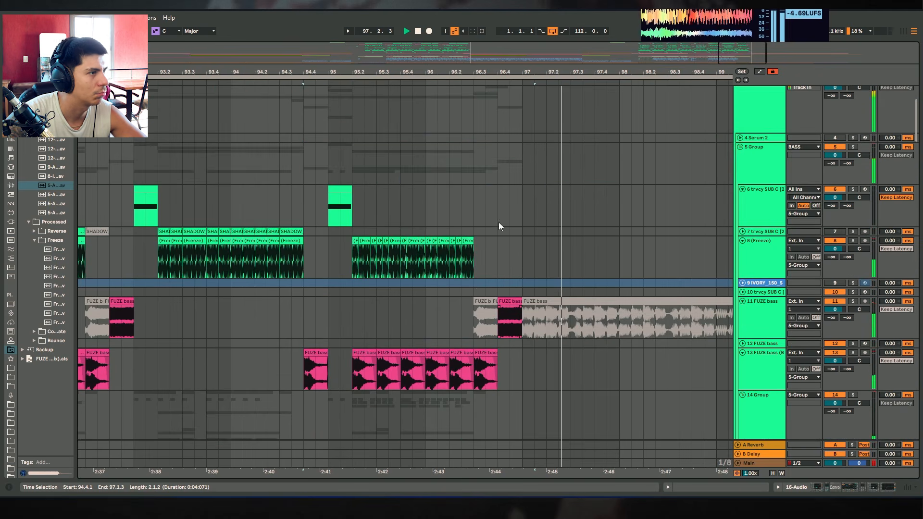
Stop playback, place the insert marker at 95.1.1, and display the BASS group's Echo Dry/Wet automation.
click(330, 168)
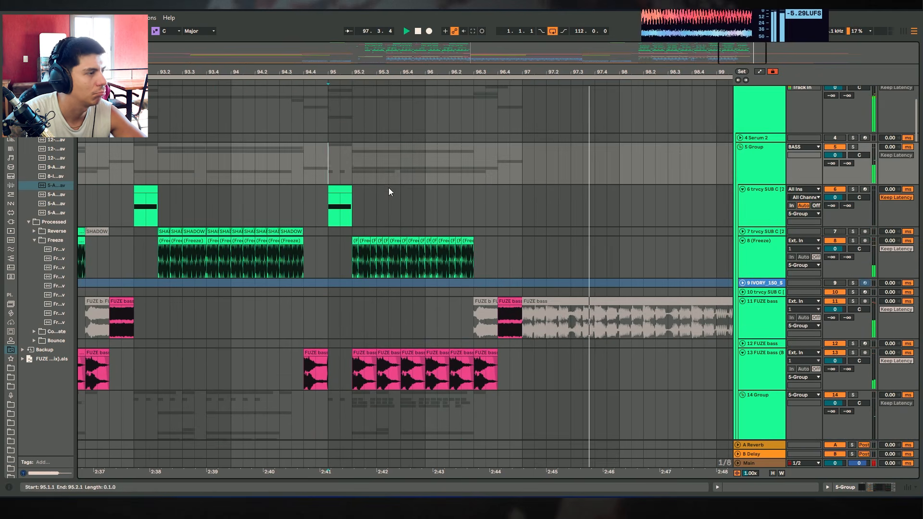
key(space)
mouse_move(395, 72)
mouse_down()
mouse_move(397, 60)
mouse_move(443, 50)
mouse_up()
drag(354, 171, 497, 204)
key(ctrl+z)
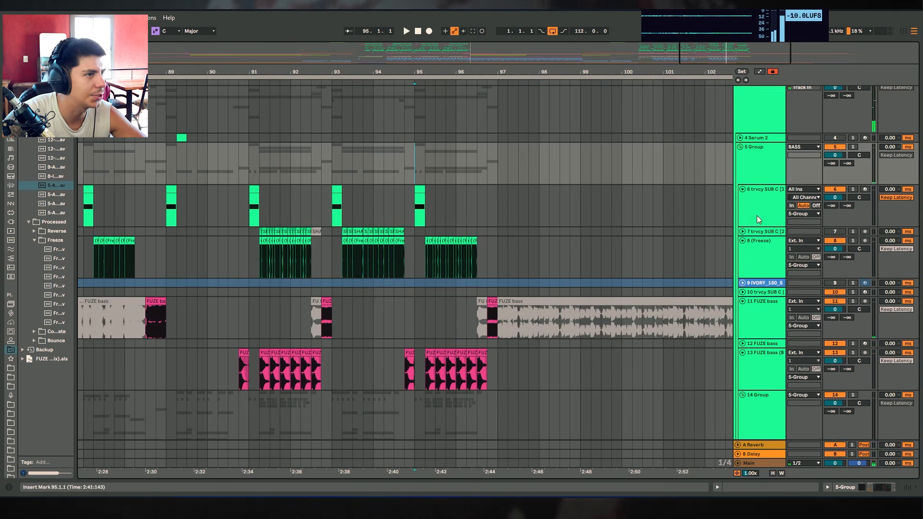
click(865, 486)
scroll(767, 229, up, 2)
click(759, 151)
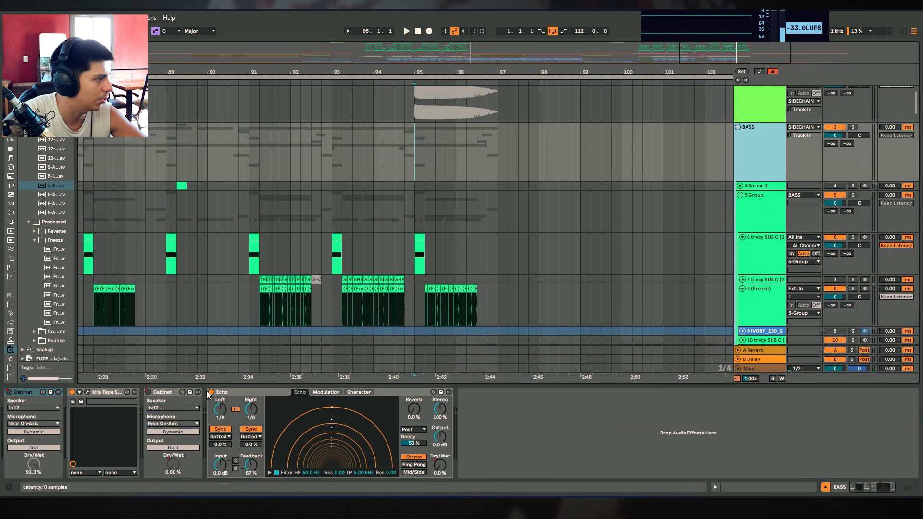
click(441, 467)
click(759, 72)
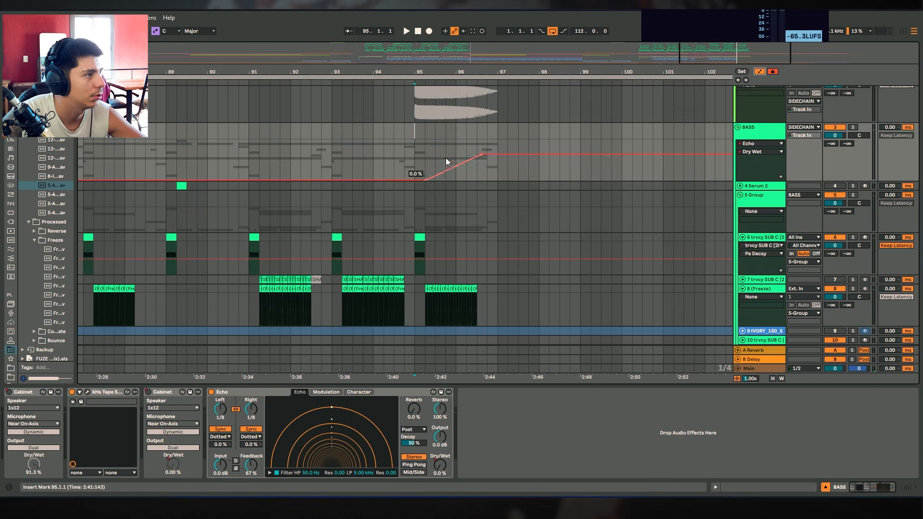
Solo the BASS group and play it from 95.1.1 through the Echo Dry/Wet automation ramp.
drag(518, 161, 415, 161)
click(415, 161)
click(853, 127)
key(space)
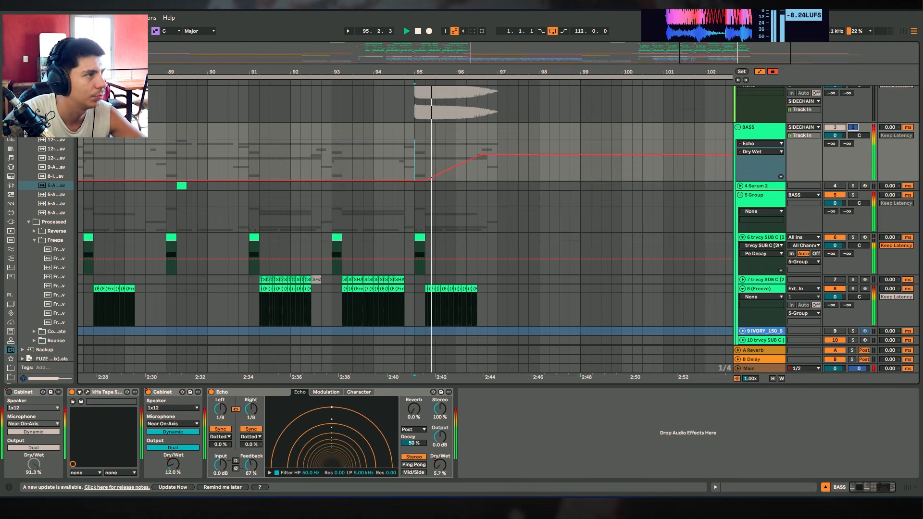
scroll(518, 205, up, 3)
scroll(480, 112, down, 1)
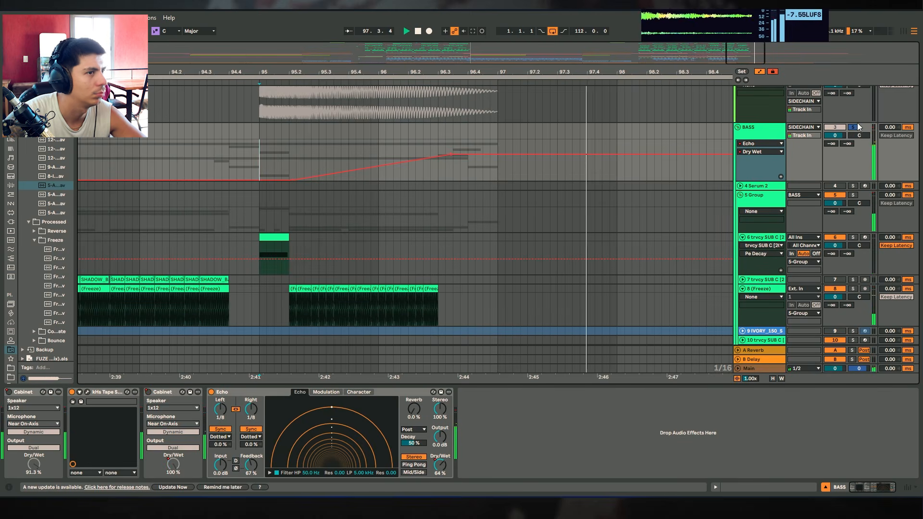
key(space)
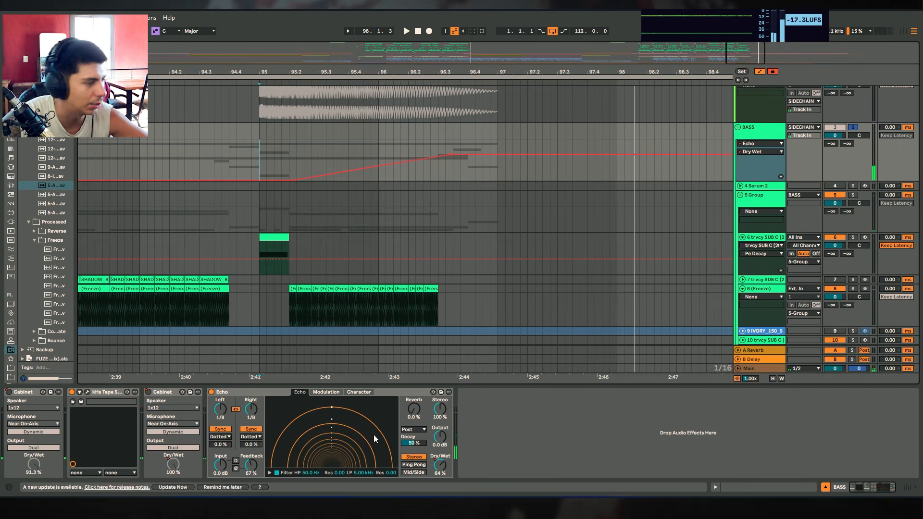
Show group 14's effect chain and examine the one-shot tracks below it around bars 89 to 93.
drag(486, 71, 658, 45)
scroll(647, 212, down, 10)
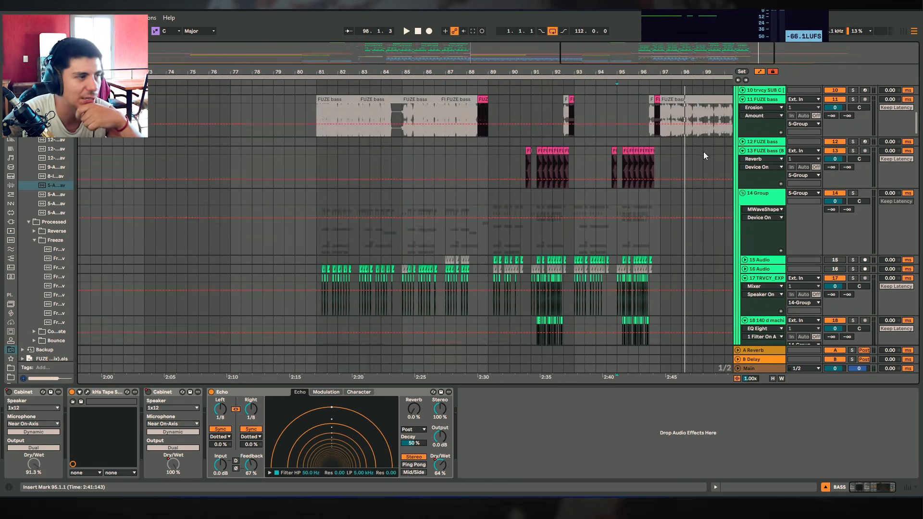
right_click(746, 169)
click(761, 115)
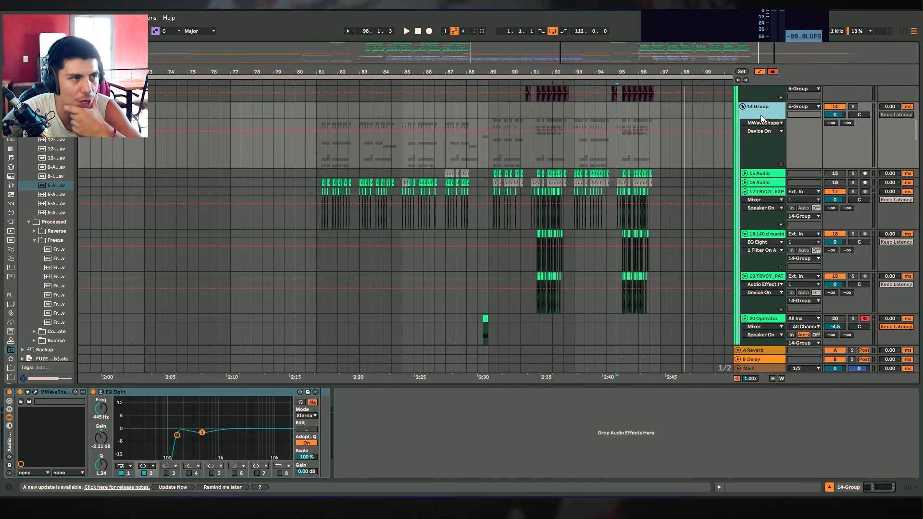
drag(555, 72, 557, 89)
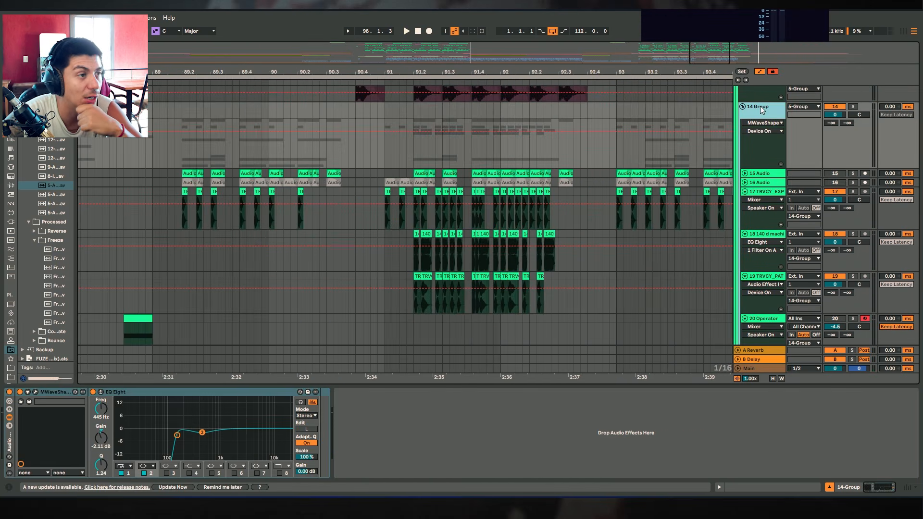
scroll(761, 110, down, 15)
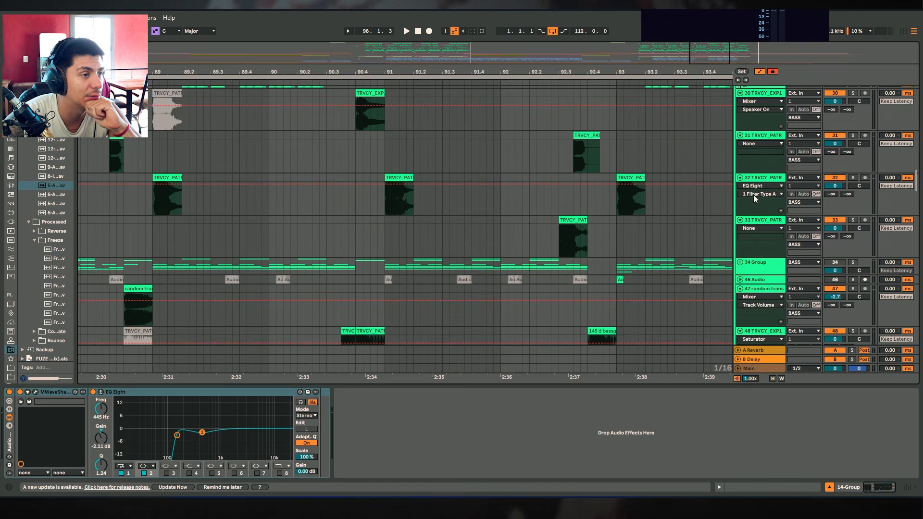
scroll(754, 198, down, 5)
Place the insert marker at 45.1.1 in group 34, solo the group, and unfold its tracks.
drag(450, 65, 471, 42)
drag(153, 67, 718, 70)
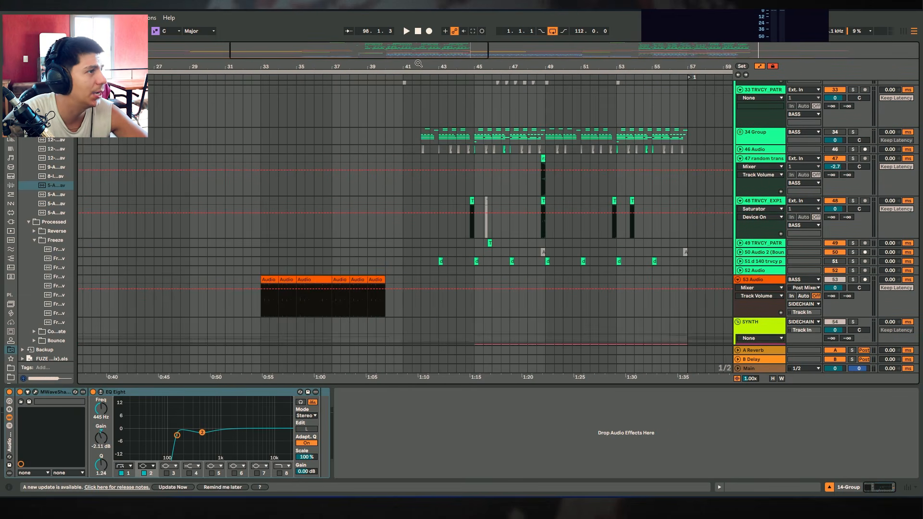
drag(418, 63, 579, 146)
click(504, 139)
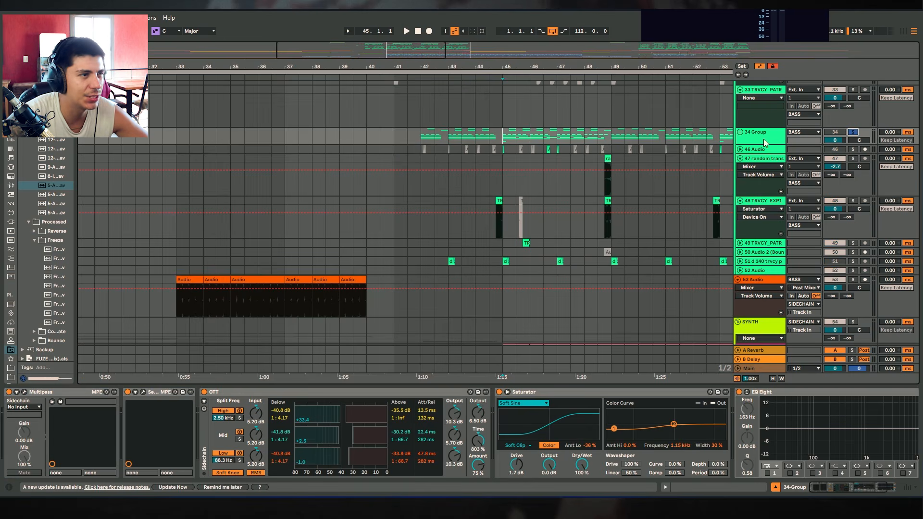
click(740, 133)
drag(535, 63, 534, 145)
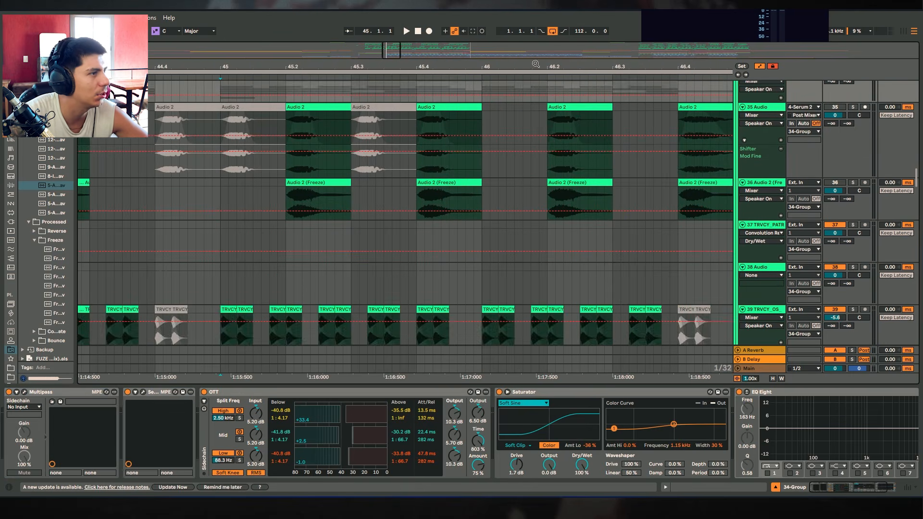
Play the soloed group 34 from 45.1.1 and look over its layers.
scroll(788, 126, up, 2)
key(minus)
key(space)
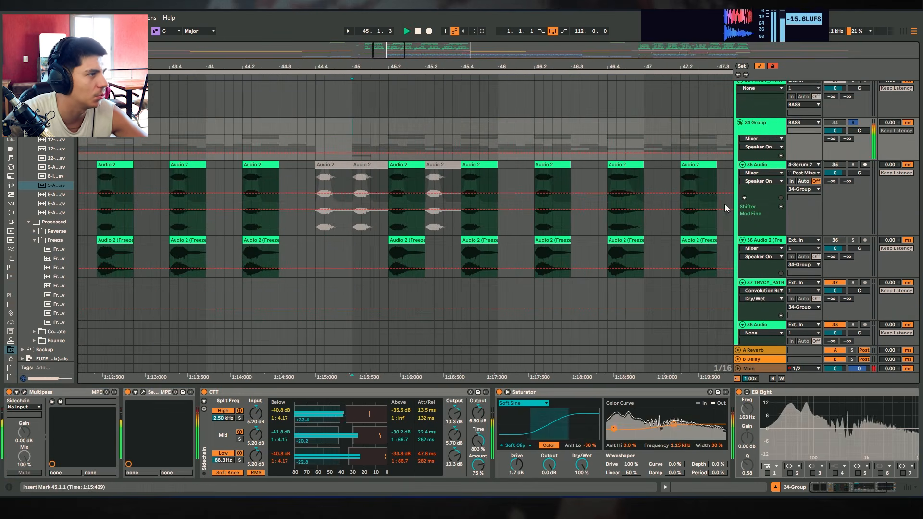
scroll(406, 247, down, 5)
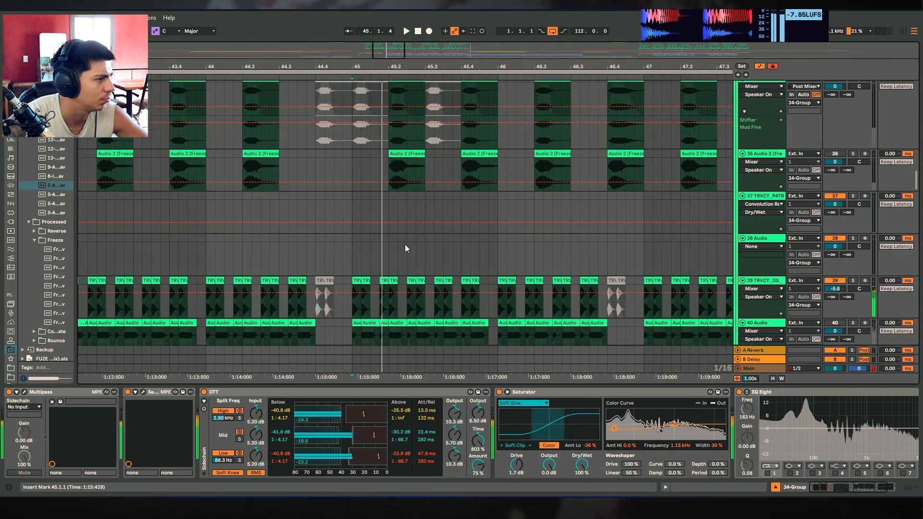
scroll(855, 235, up, 5)
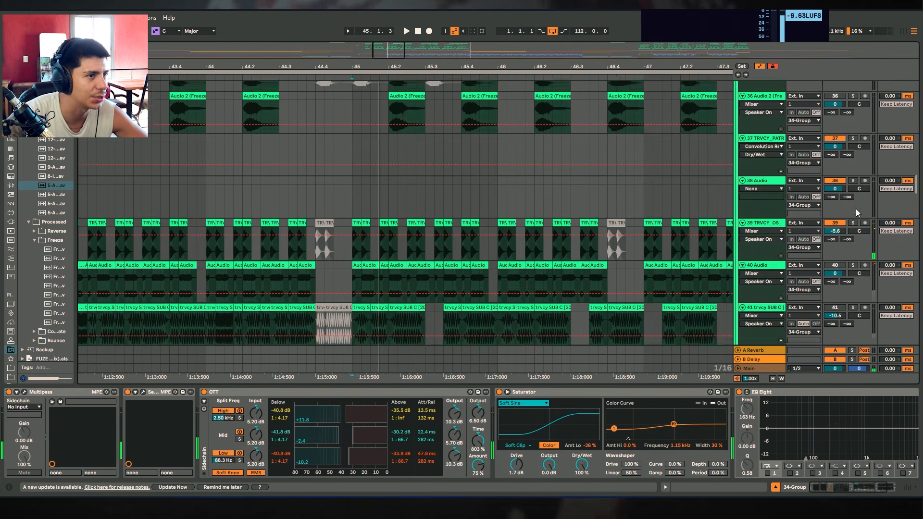
Solo track 35, play its clip at 45.2.1, and select the same span on track 36.
click(853, 195)
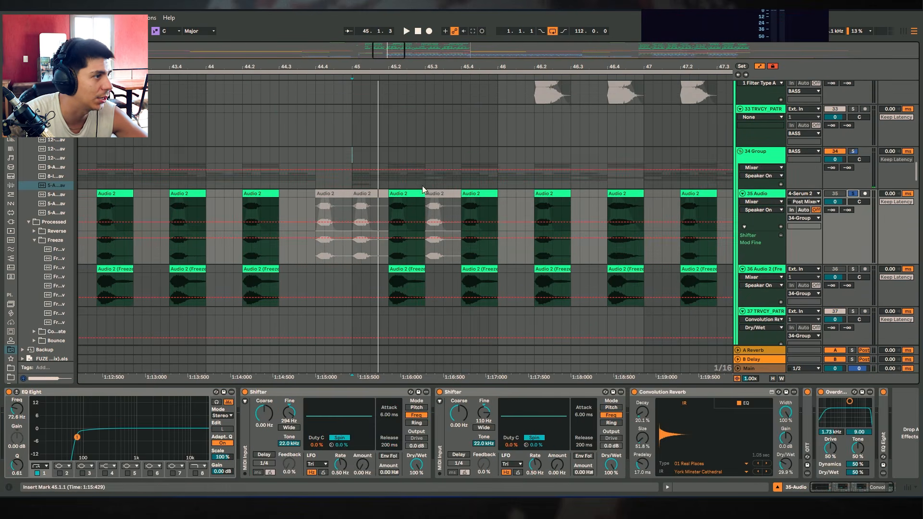
click(406, 226)
key(space)
key(space)
key(Down)
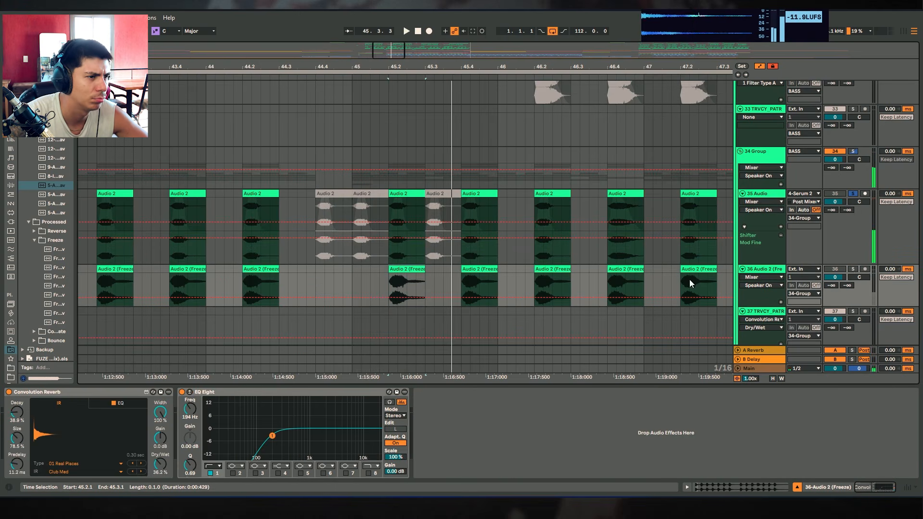
Solo track 39 and play it from 45.2.1 with its effect chain shown.
key(space)
scroll(730, 282, down, 3)
key(Down)
key(Down)
key(Down)
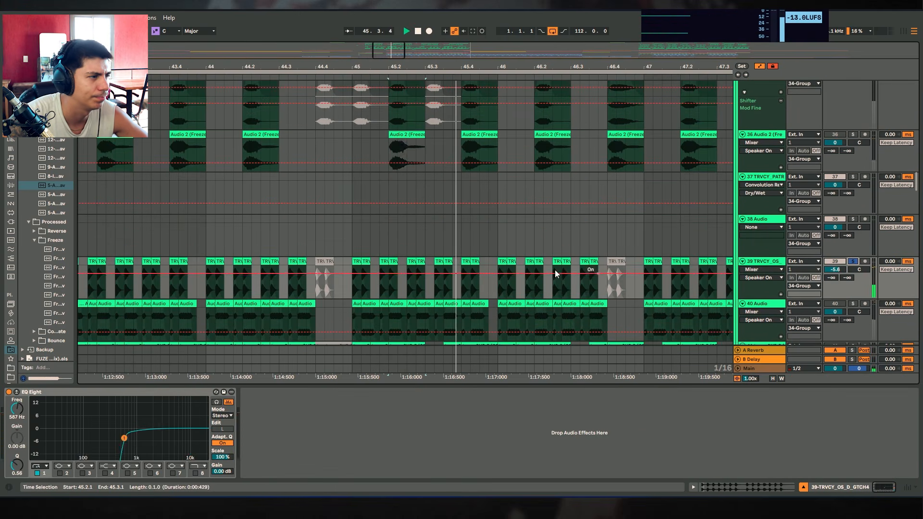
Solo track 40, show its effect chain, and play it from 45.1.1.
scroll(821, 267, down, 2)
click(852, 261)
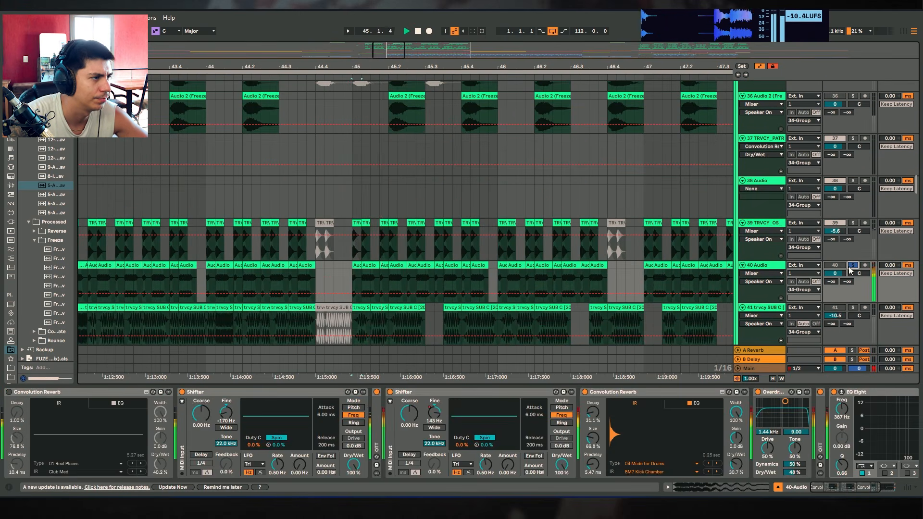
scroll(860, 257, down, 3)
scroll(847, 253, up, 3)
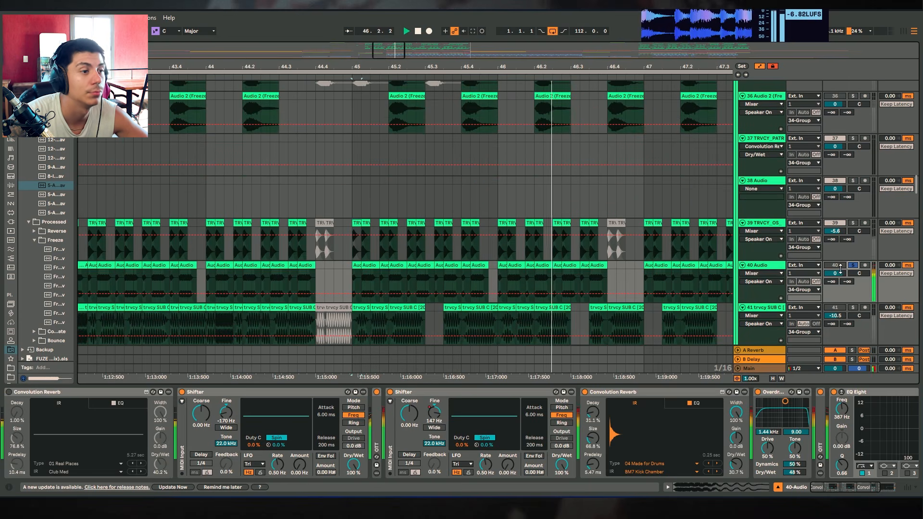
click(330, 268)
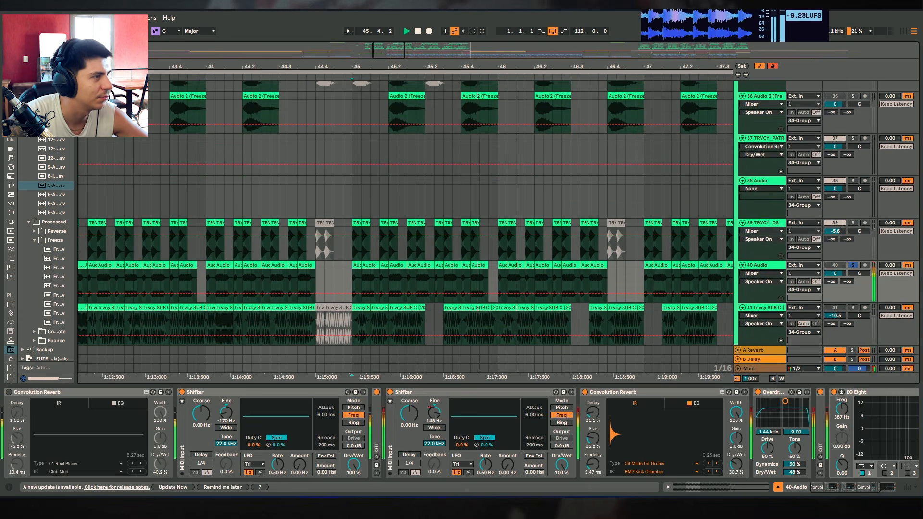
Solo group 34 as a whole and play it from 45.1.1 to about bar 50 while following its tracks.
scroll(770, 282, down, 2)
scroll(770, 281, down, 3)
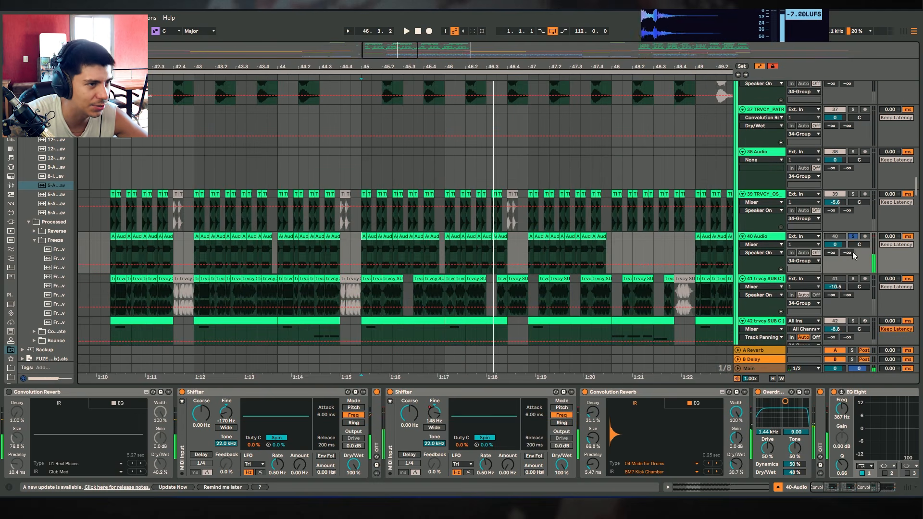
scroll(853, 250, up, 3)
key(space)
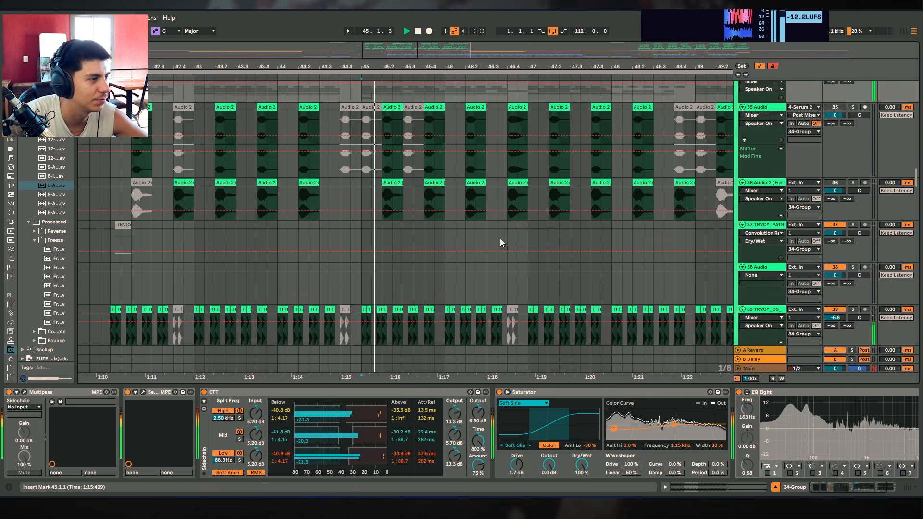
scroll(499, 239, down, 5)
scroll(628, 212, up, 1)
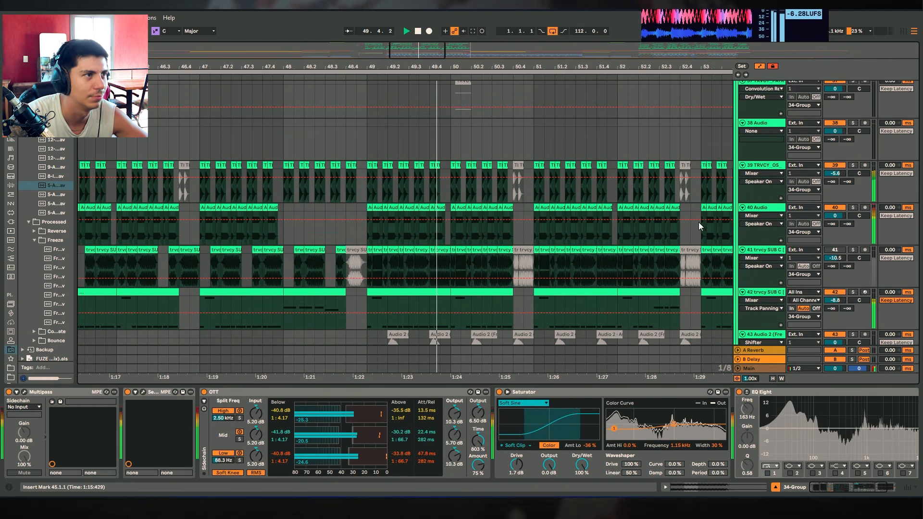
scroll(840, 198, up, 10)
key(space)
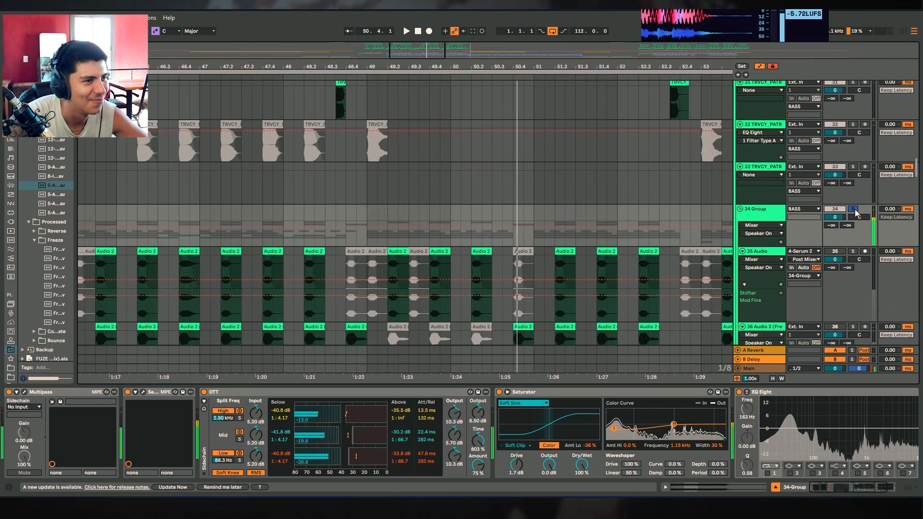
Unsolo group 34, toggle its track activator, and fold the group.
click(853, 209)
click(835, 209)
click(740, 209)
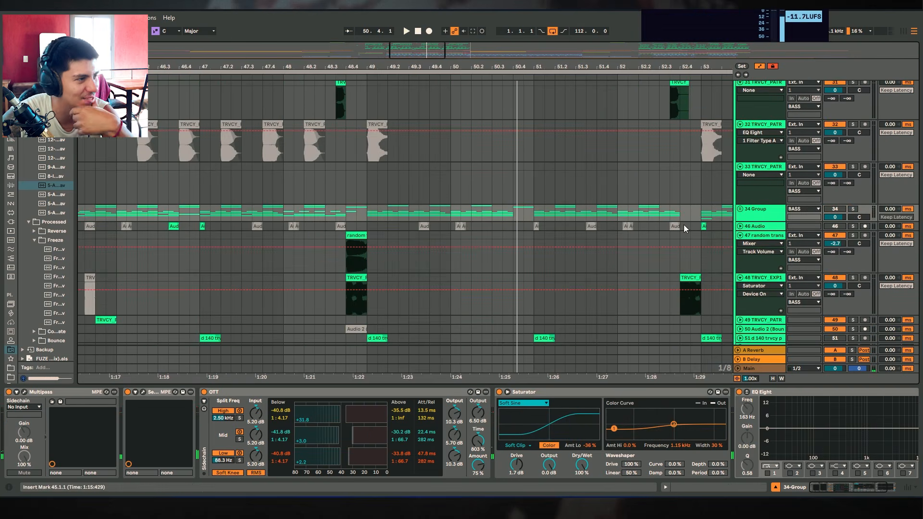
Examine the bass arrangement around bars 38 to 58, from the tracks below group 34 up to group 14.
key(minus)
key(minus)
key(plus)
key(plus)
key(plus)
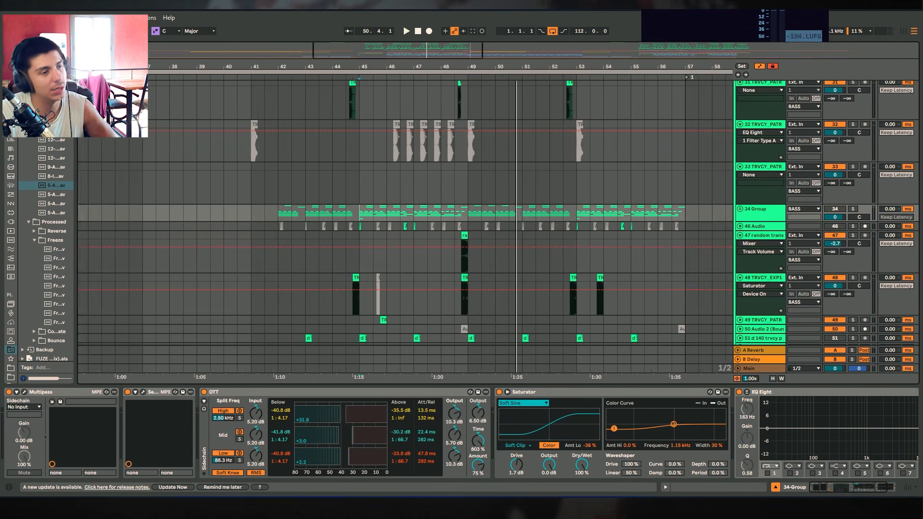
scroll(578, 200, down, 3)
scroll(559, 192, down, 2)
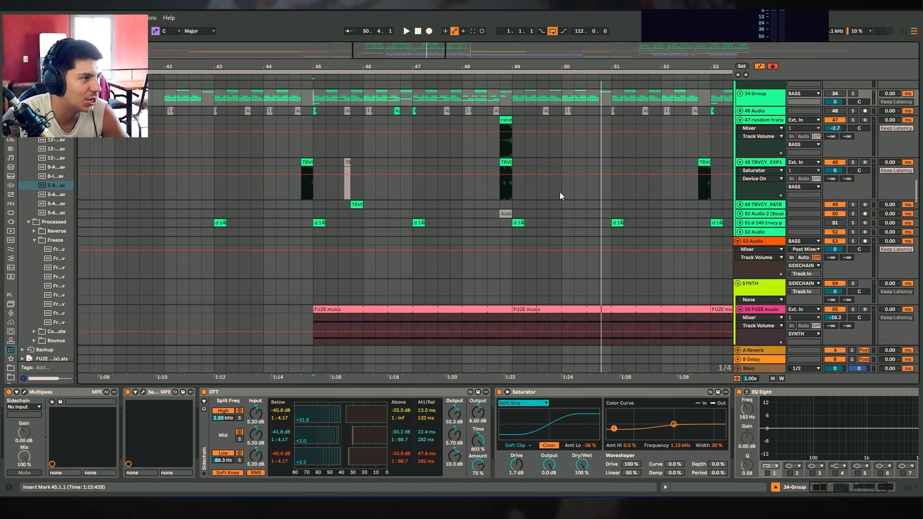
scroll(560, 185, up, 4)
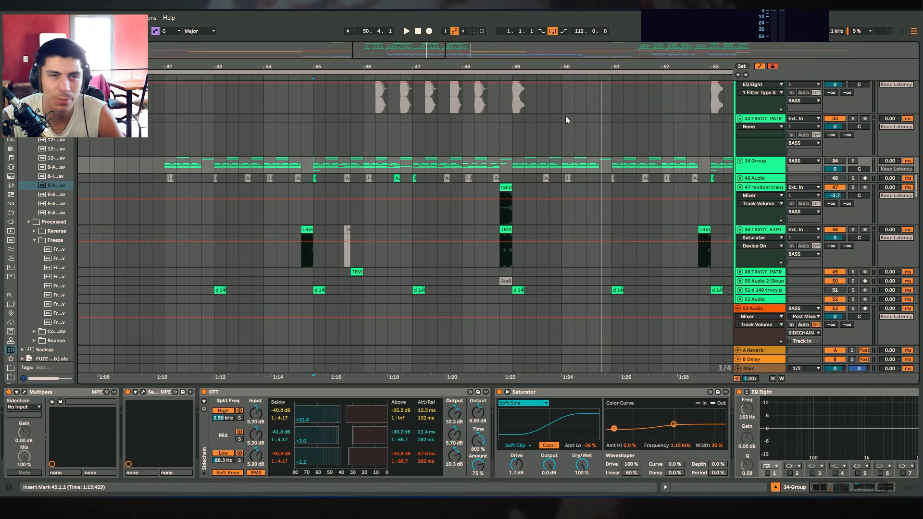
scroll(470, 228, up, 6)
scroll(312, 232, up, 8)
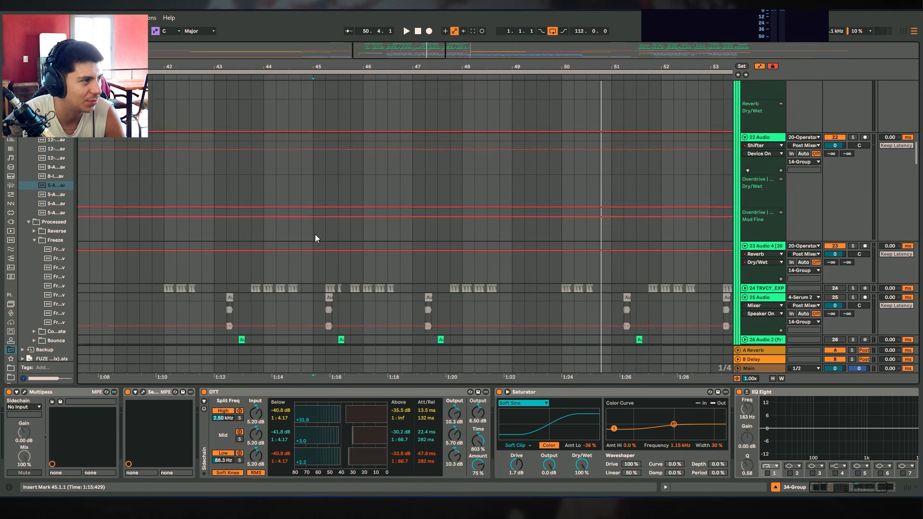
scroll(752, 238, up, 6)
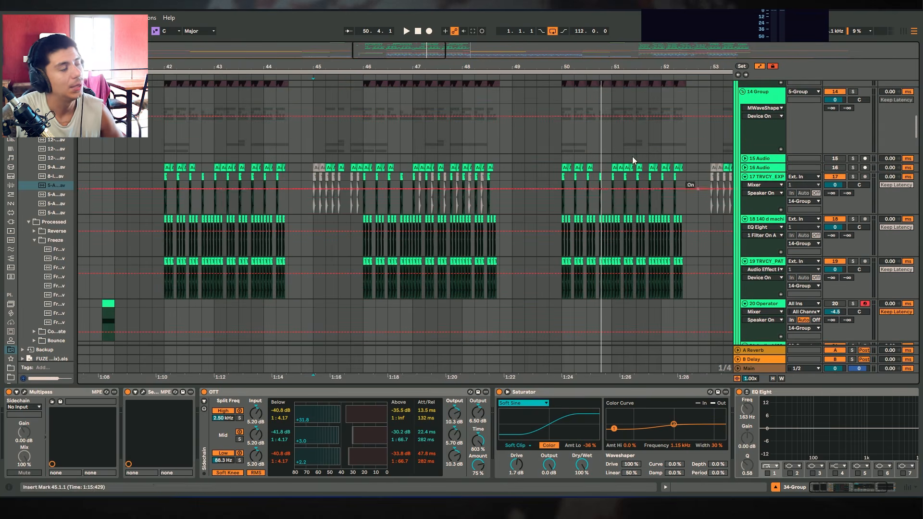
Fold tracks 17, 18 and 19 inside group 14.
scroll(749, 238, left, 4)
click(745, 235)
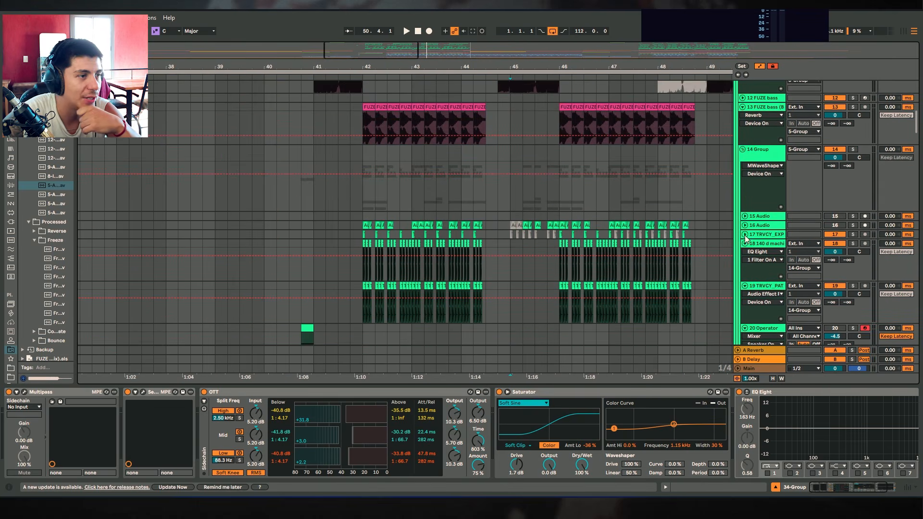
click(744, 243)
click(745, 253)
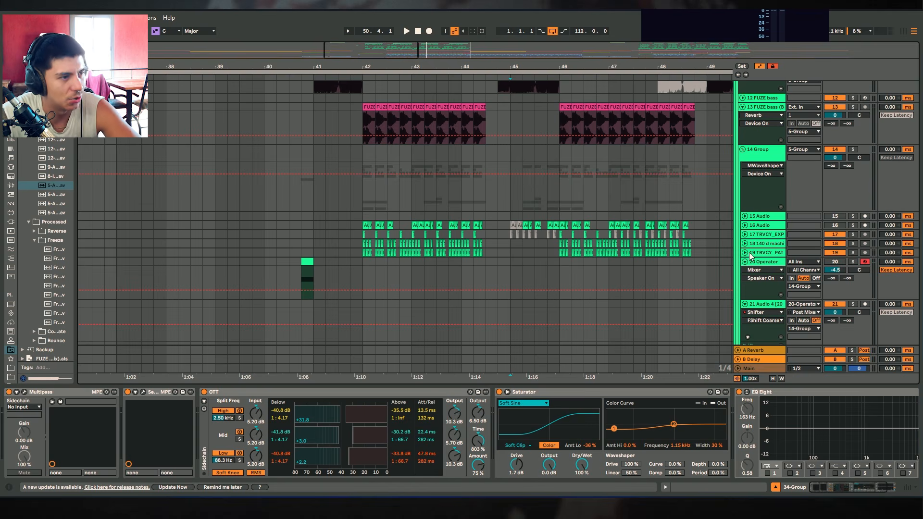
Select the range from 41.2.1 to 44.2.2 on track 18.
scroll(320, 265, up, 2)
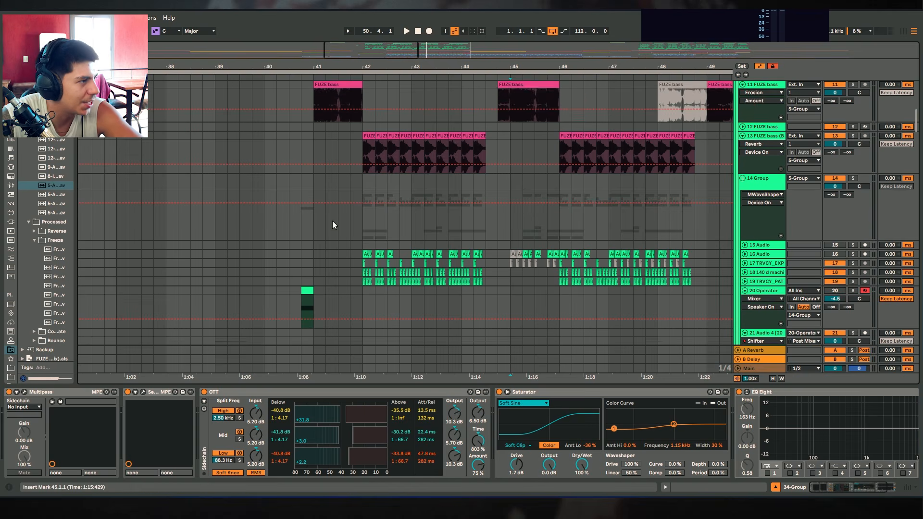
drag(320, 263, 481, 263)
scroll(460, 168, up, 8)
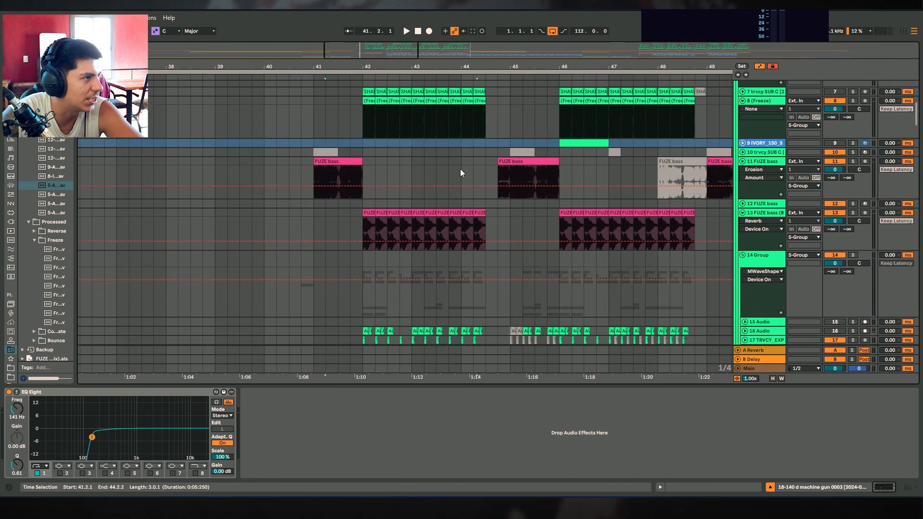
Fold the FUZE bass tracks 13 and 11 and the Freeze track 8.
click(742, 203)
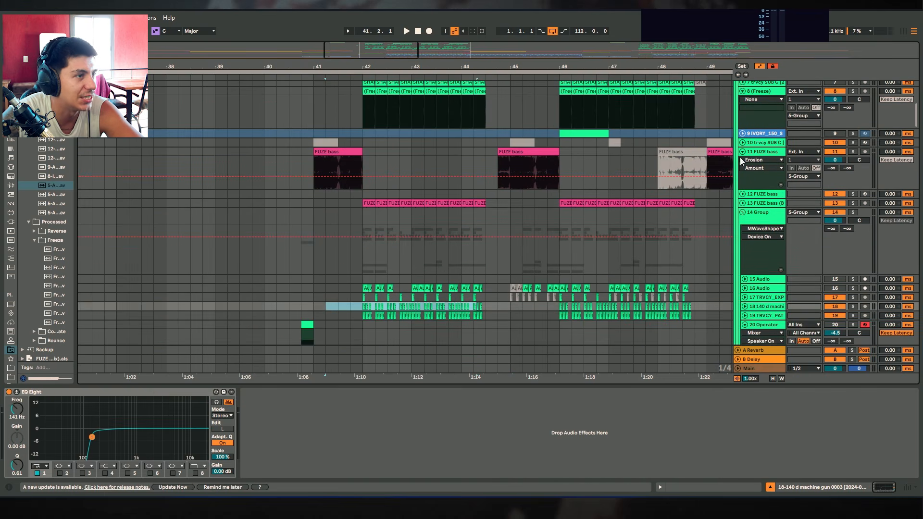
click(742, 152)
click(742, 110)
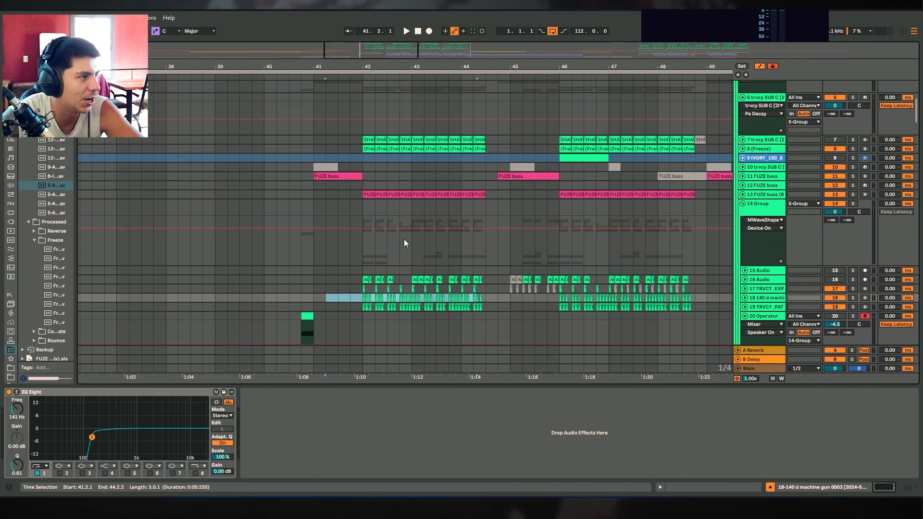
Select 42.1.1 to 44.4.1 across tracks 7 to 19 and review the layers in that section.
drag(494, 307, 364, 139)
scroll(427, 229, down, 6)
scroll(388, 227, up, 7)
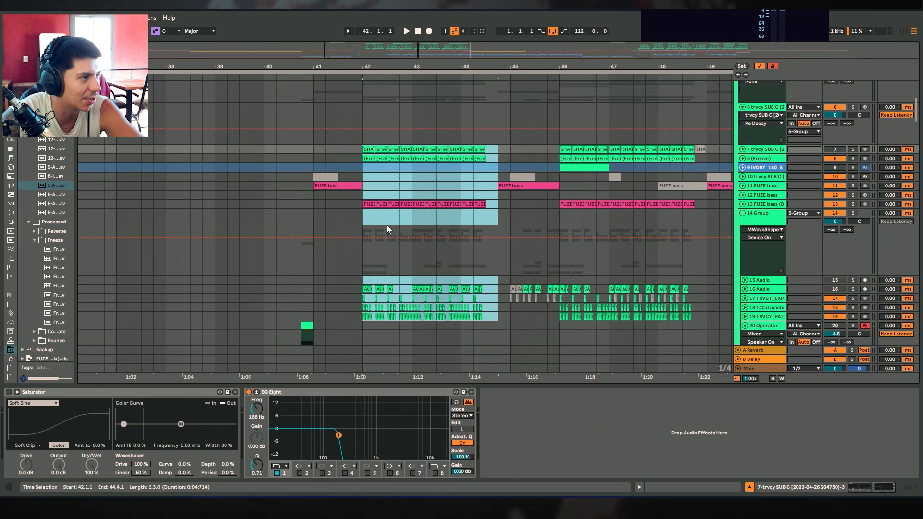
scroll(399, 201, down, 8)
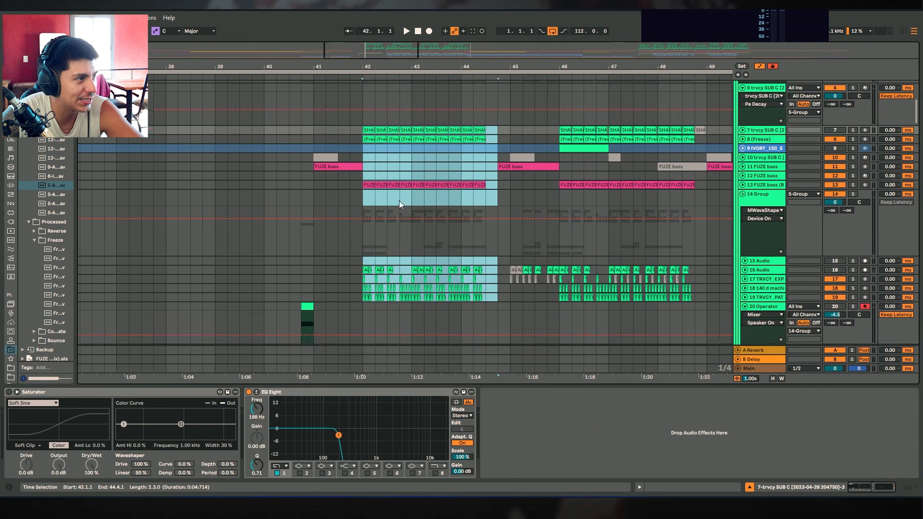
scroll(385, 231, down, 3)
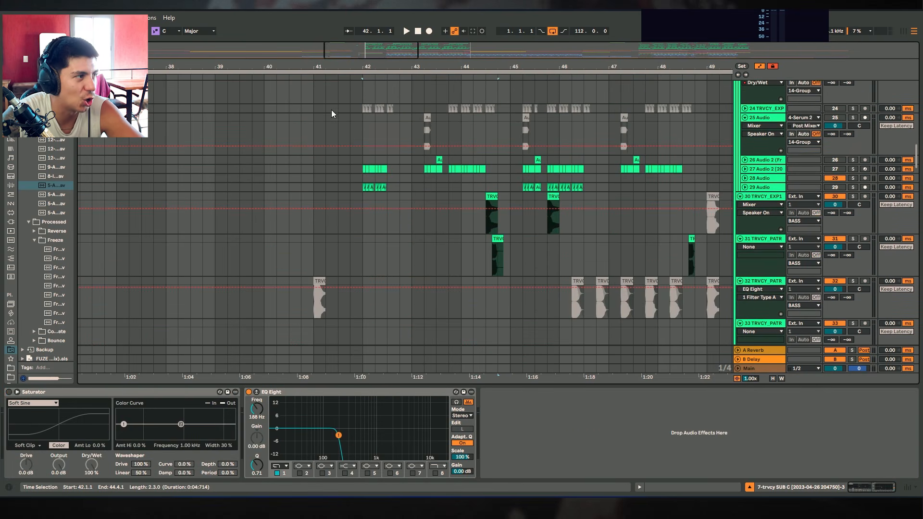
Select 41.2.1 to 48.1.1 across the one-shot and audio tracks down to track 32.
drag(330, 110, 660, 312)
drag(609, 68, 494, 57)
scroll(428, 151, down, 3)
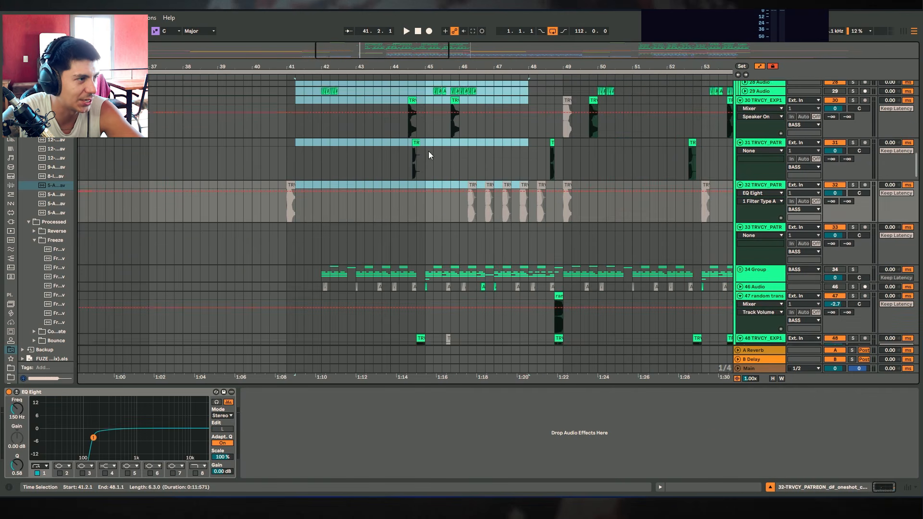
Highlight 41.2.1 to 52.4.1 across group 34 and track 46, followed by 44.4.1 to 49.2.1 in group 34 only.
scroll(429, 151, down, 2)
click(648, 237)
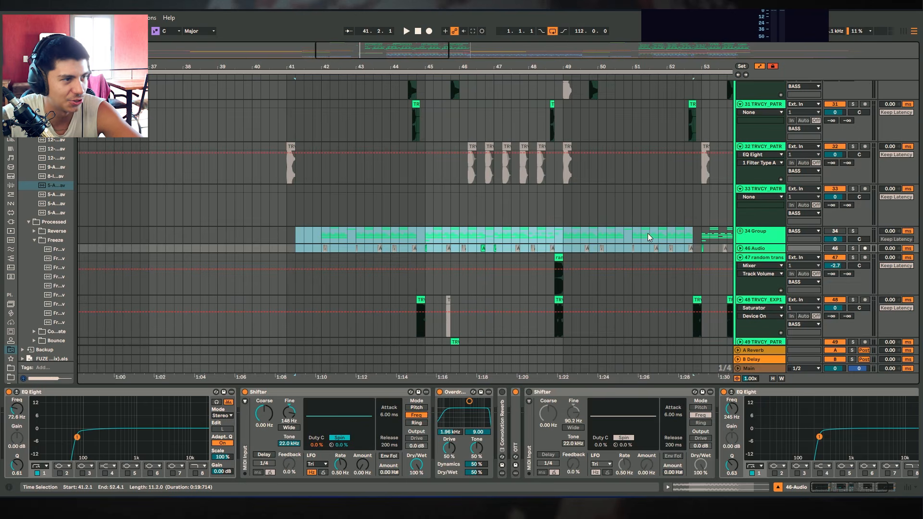
scroll(373, 280, up, 1)
drag(322, 273, 570, 273)
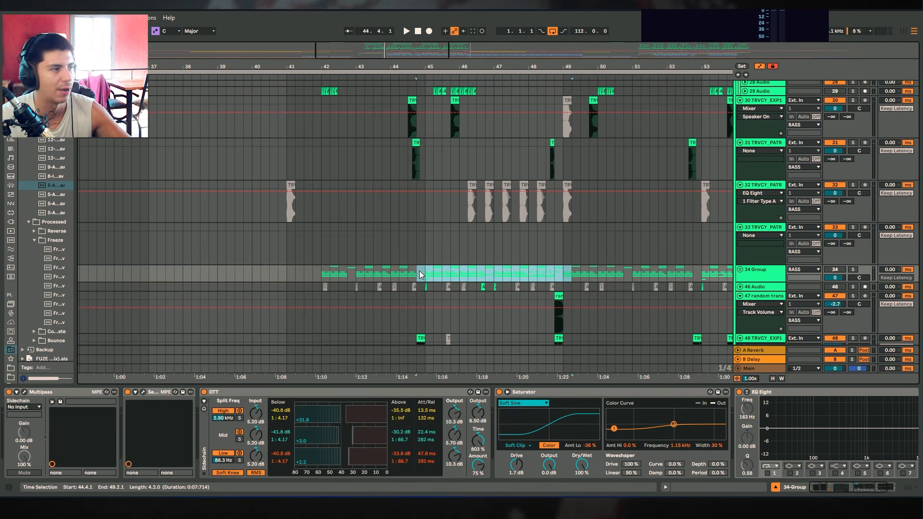
Place the insert marker at 42.1.1 in group 34 and look over the tracks above and below it.
click(318, 273)
scroll(345, 275, up, 3)
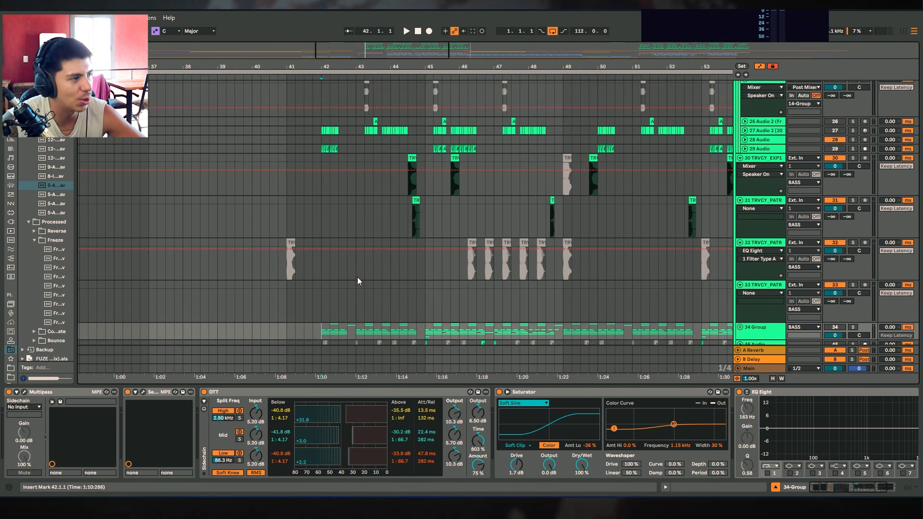
scroll(356, 277, down, 3)
scroll(350, 250, up, 5)
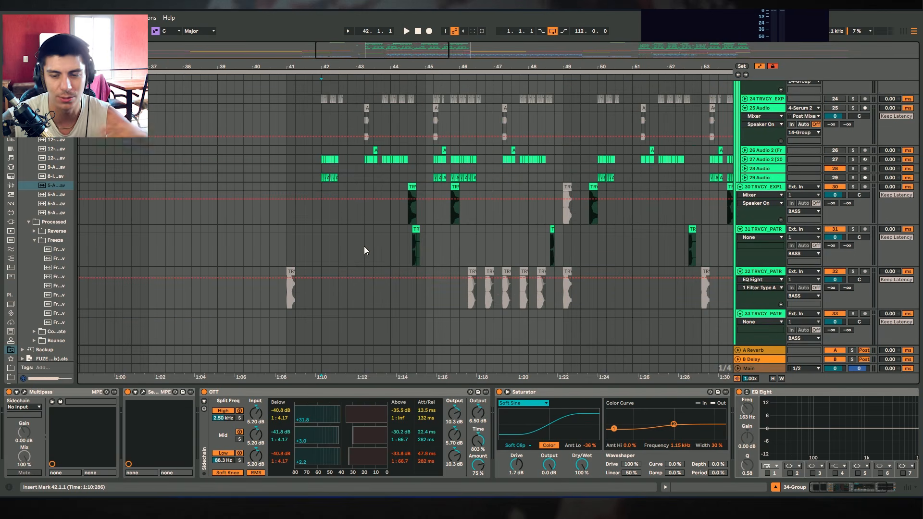
scroll(413, 244, down, 6)
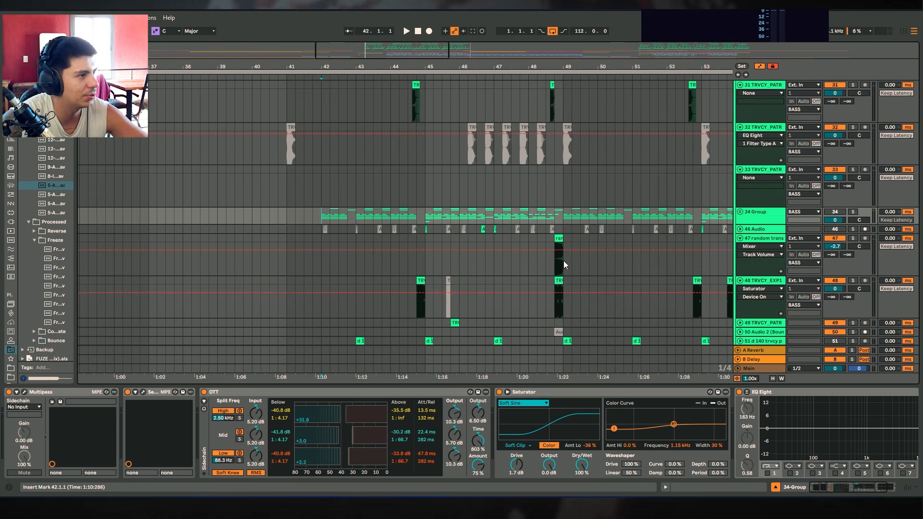
scroll(905, 114, up, 15)
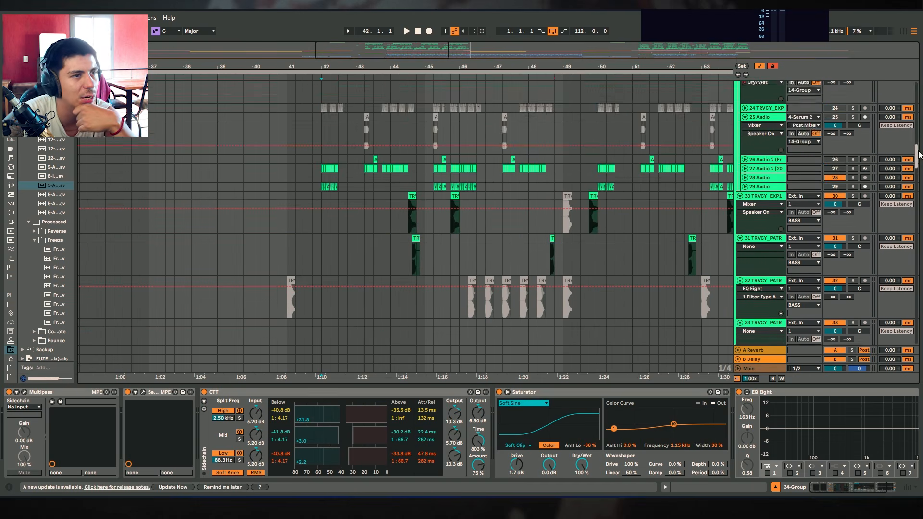
Select 40.4.1 to 44.1.1 across tracks 10 to 12, and place the insert marker at 45.1.1 in group 14.
scroll(903, 113, down, 2)
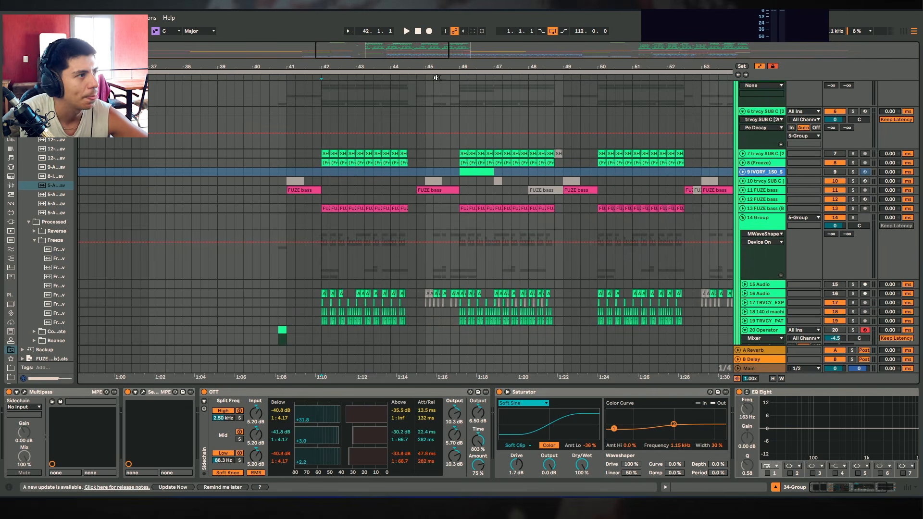
drag(441, 66, 370, 64)
drag(230, 199, 321, 181)
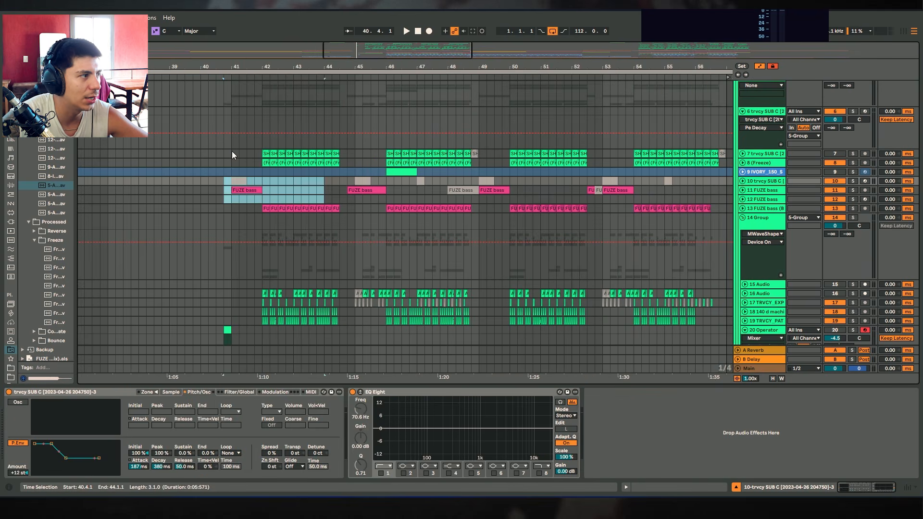
drag(232, 155, 355, 215)
click(356, 216)
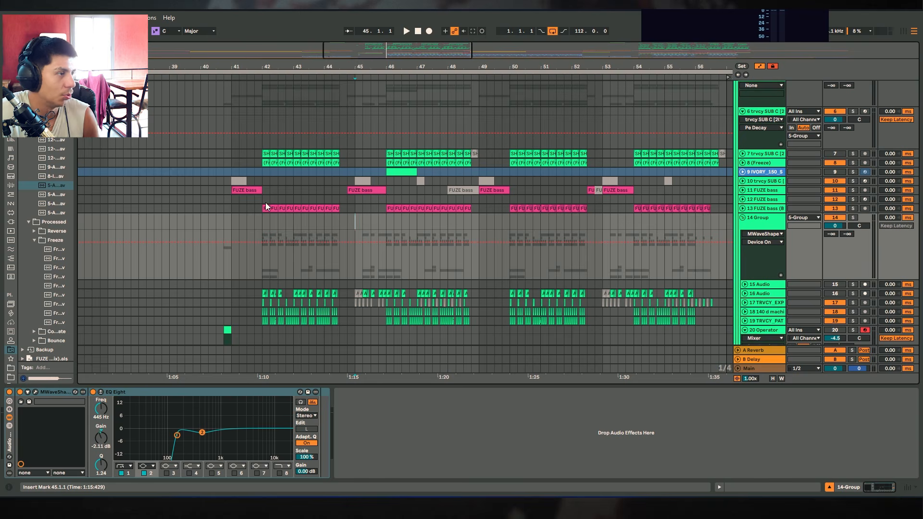
Place the insert marker at 40.4.1 in group 14 and review the audio and Operator tracks inside the group.
click(223, 200)
scroll(219, 212, down, 4)
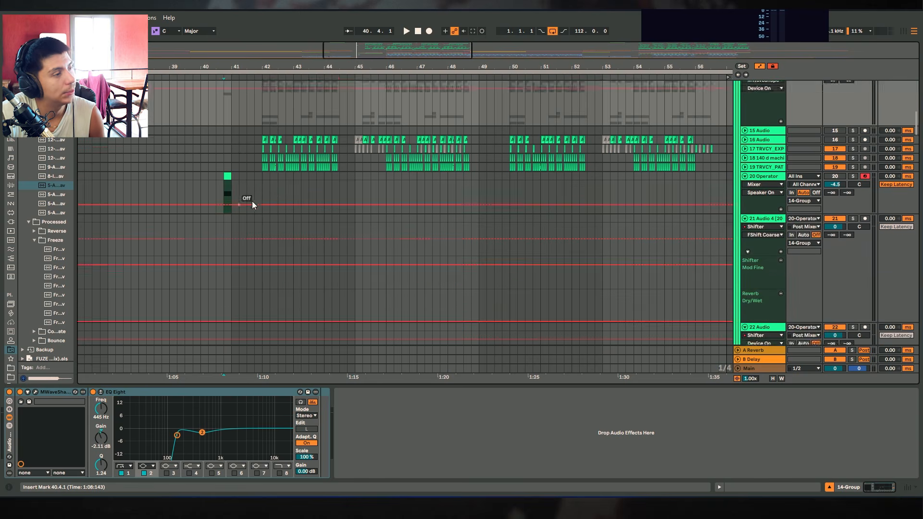
scroll(307, 232, up, 3)
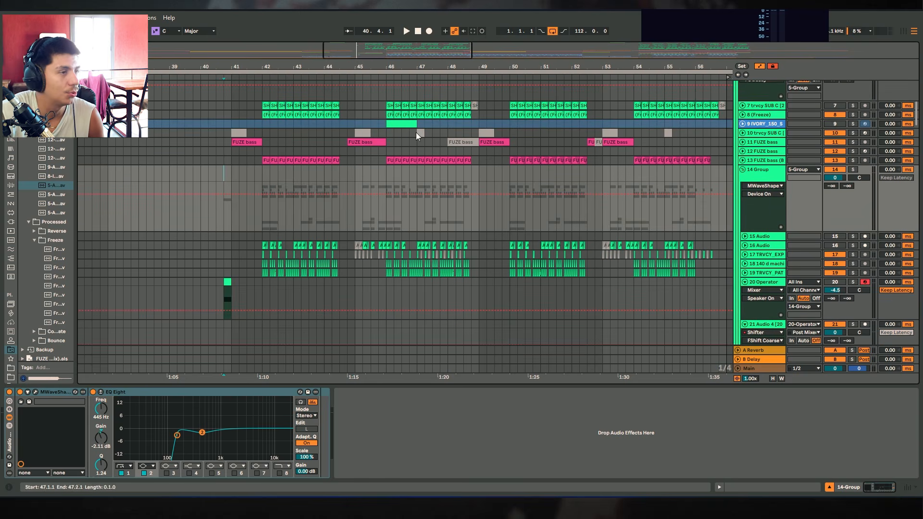
drag(306, 66, 378, 67)
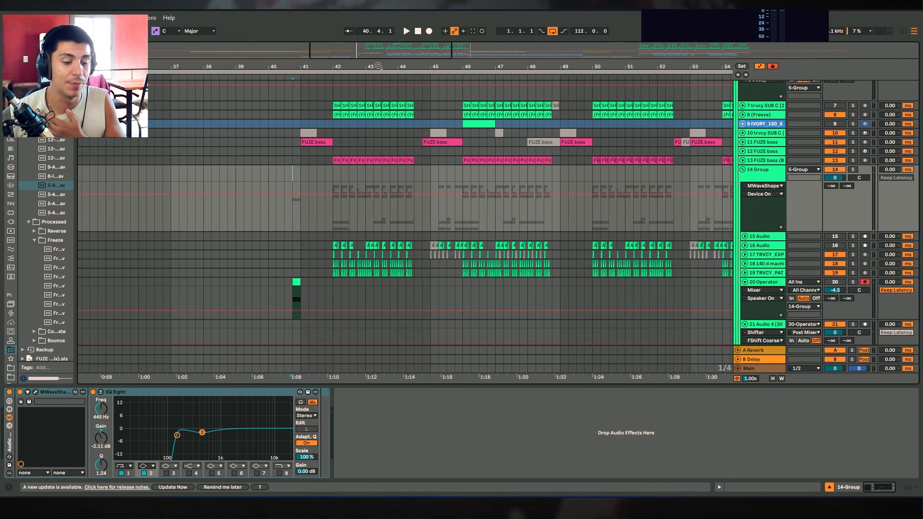
scroll(793, 219, up, 1)
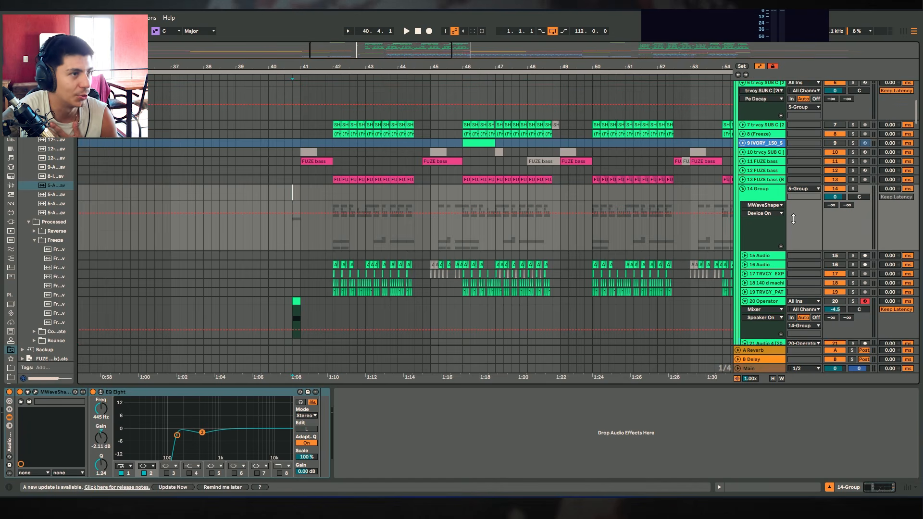
Fold group 14, hide the device view and look through the SYNTH tracks across the whole arrangement.
click(743, 189)
scroll(475, 179, down, 12)
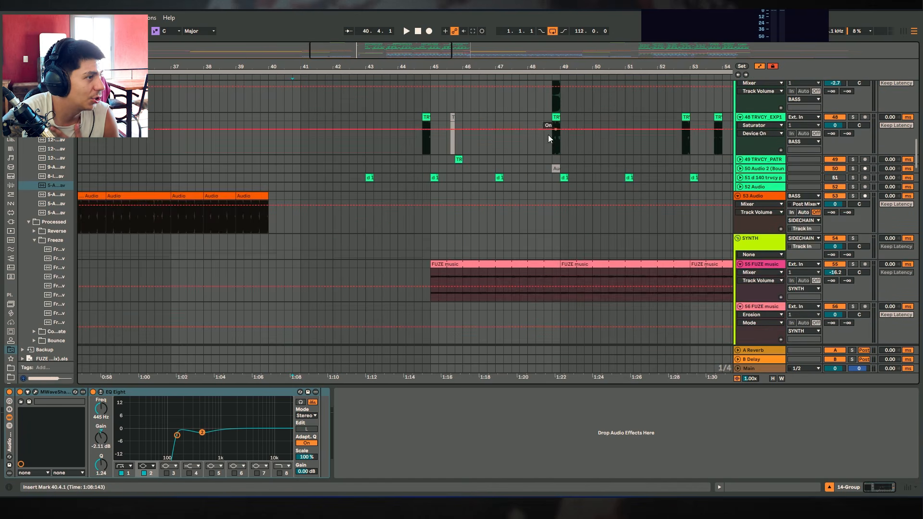
drag(395, 61, 358, 19)
scroll(549, 283, down, 3)
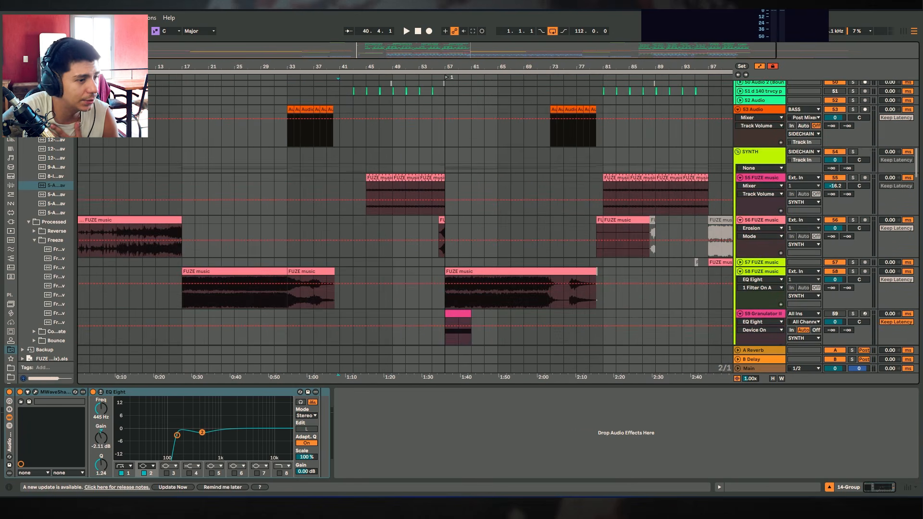
click(828, 488)
scroll(521, 410, down, 10)
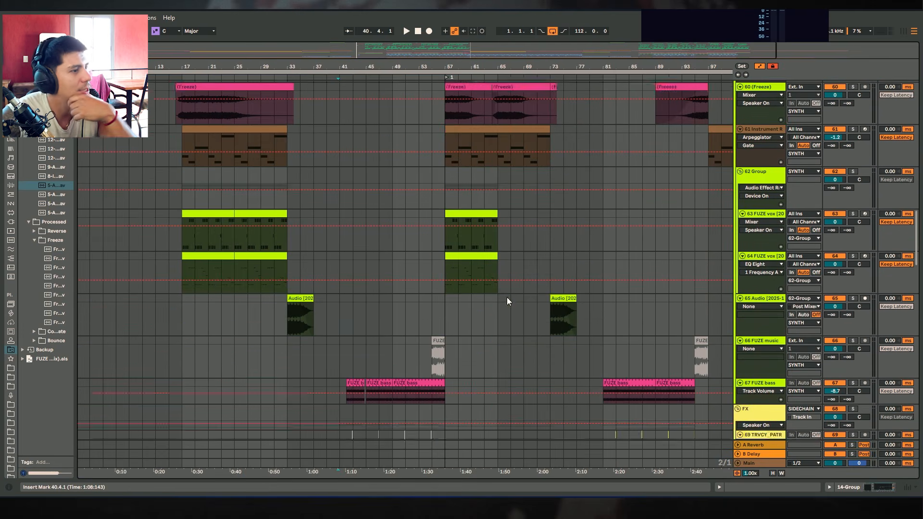
Play the arrangement from 96.1.1, with the insert marker on the Granulator II track in the SYNTH group.
mouse_move(692, 65)
mouse_down()
mouse_move(557, 77)
mouse_move(594, 101)
mouse_up()
scroll(616, 140, up, 1)
click(568, 142)
scroll(704, 211, up, 3)
key(space)
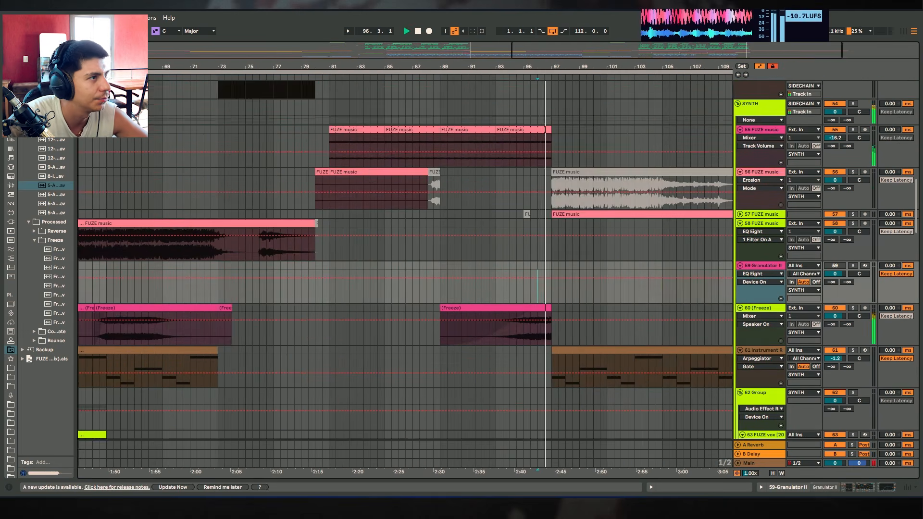
Unfold the FUZE music track 57 and solo it during playback of the section after bar 97.
drag(566, 66, 473, 108)
scroll(474, 235, down, 1)
scroll(474, 236, down, 2)
scroll(598, 262, down, 5)
scroll(598, 261, up, 6)
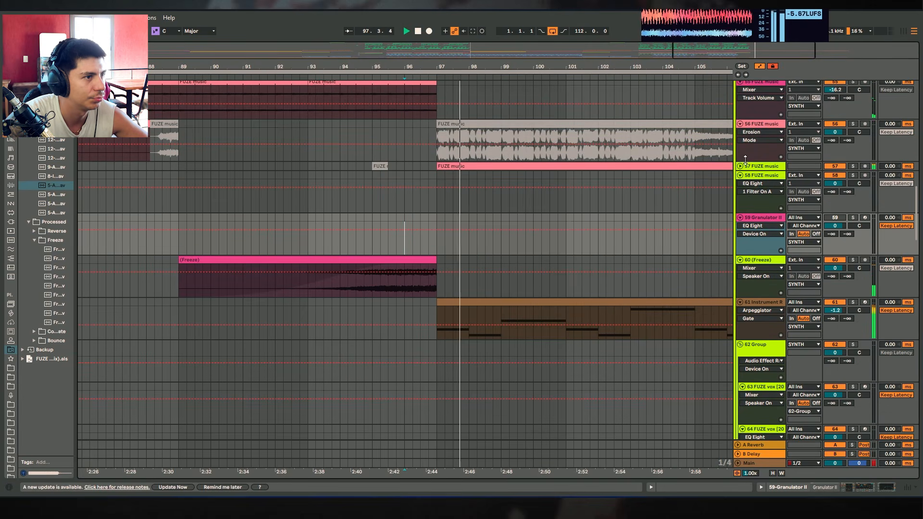
click(740, 167)
click(853, 167)
Select the FUZE music clip on track 57, add track 61 Instrument Rack to the solo and play from 97.1.1.
drag(547, 67, 416, 33)
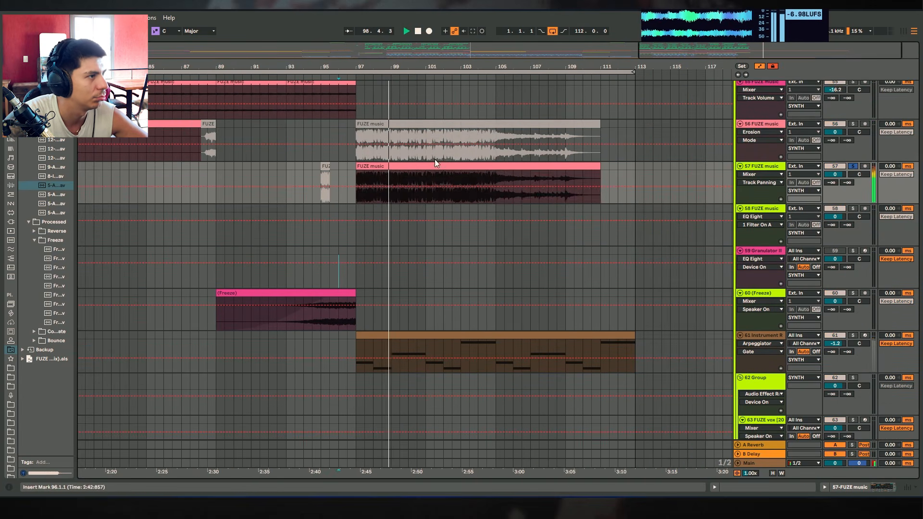
click(435, 166)
scroll(481, 240, down, 2)
click(853, 278)
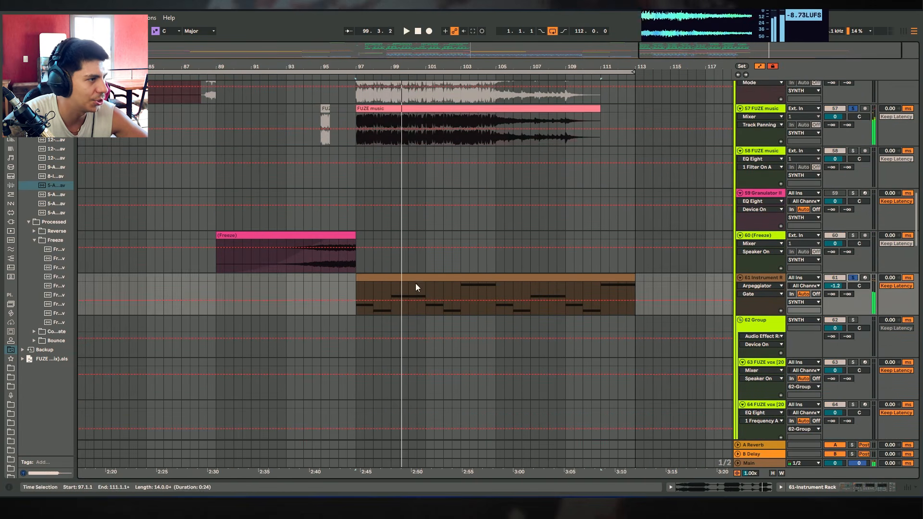
click(415, 280)
key(space)
key(space)
Add the FUZE fx track 101 and FUZE vox track 105 in group 99 to the soloed playback.
scroll(640, 264, down, 4)
scroll(627, 253, down, 15)
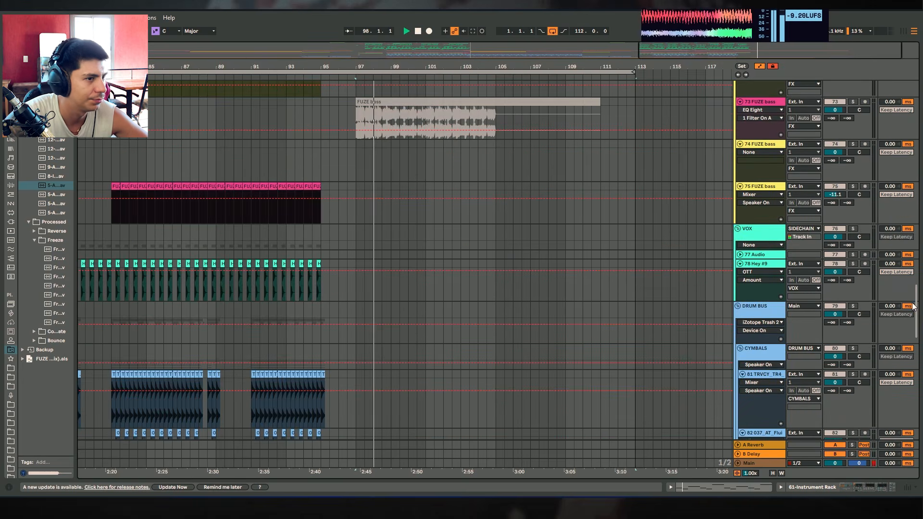
scroll(915, 391, down, 5)
drag(914, 391, 914, 409)
click(854, 277)
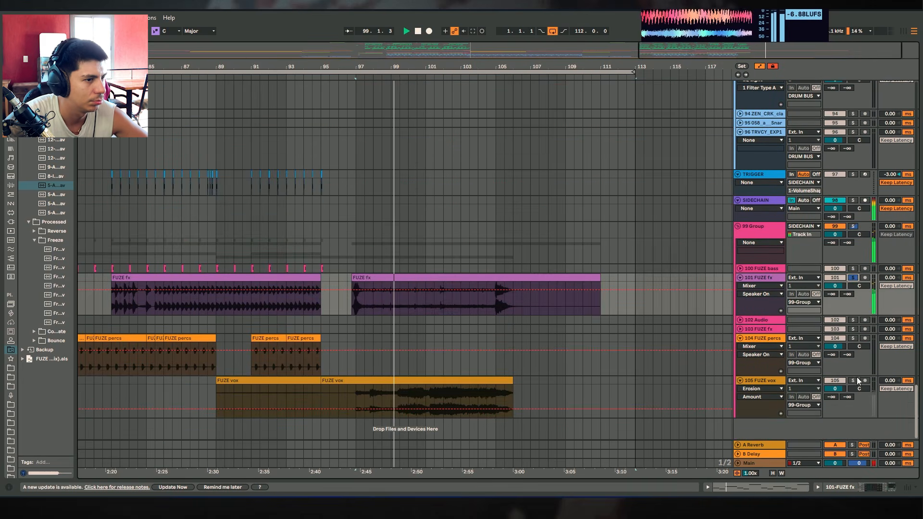
click(855, 381)
click(854, 380)
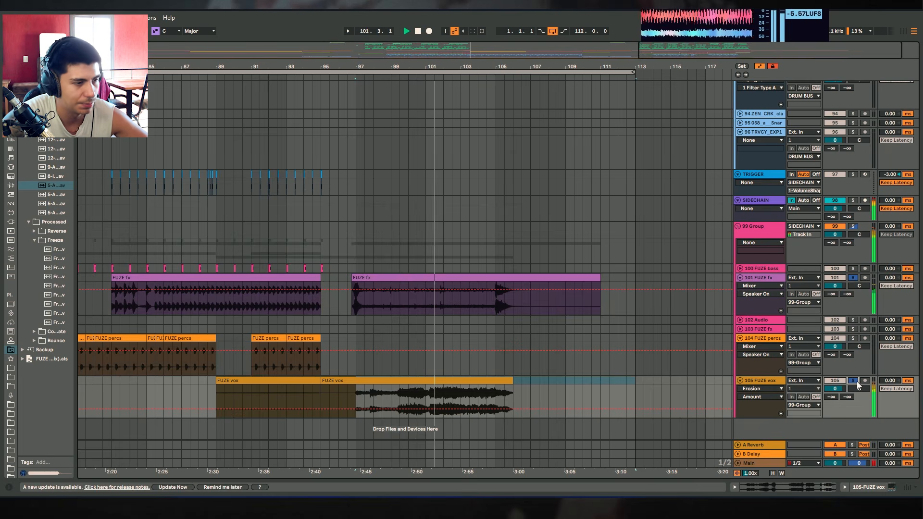
Release the track solos, place the insert marker at 83.1.1 in the DRUMS group and look over the drum tracks.
scroll(555, 355, up, 8)
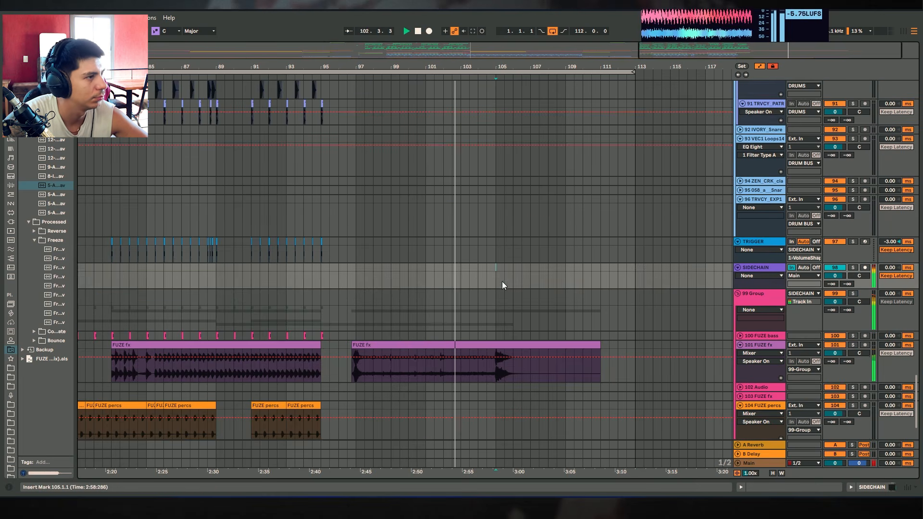
drag(329, 66, 518, 91)
scroll(723, 219, up, 4)
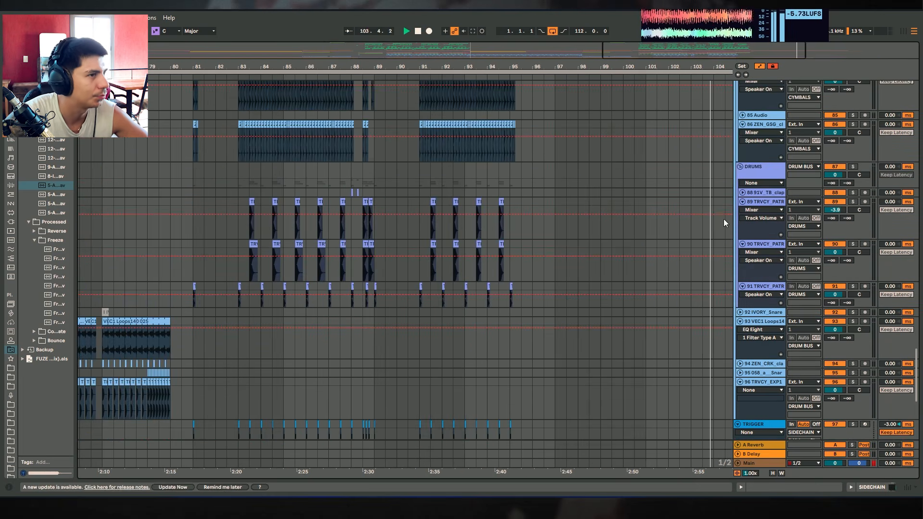
click(244, 173)
drag(250, 66, 686, 50)
scroll(348, 163, up, 6)
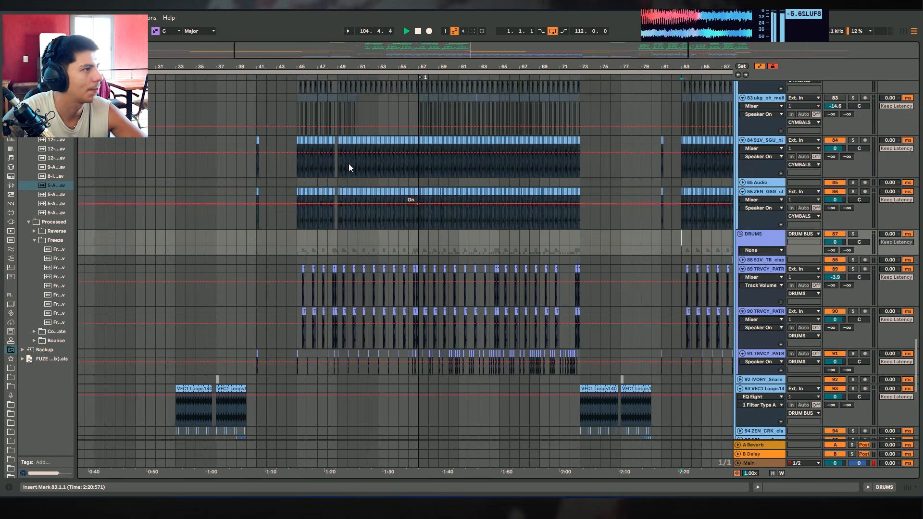
Stop playback and place the insert marker at 44.1.1 on track 83 to view the cymbal clips up close.
key(space)
click(290, 151)
drag(278, 67, 281, 144)
scroll(650, 212, up, 6)
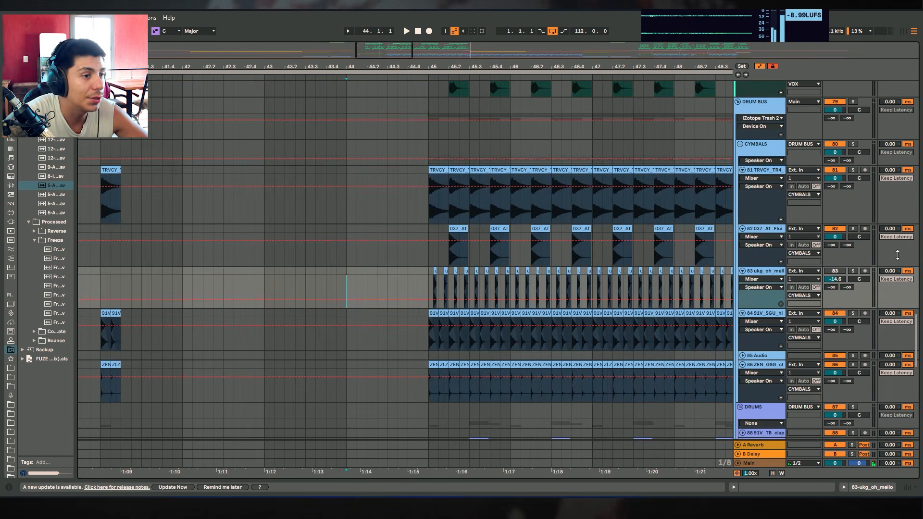
Solo group 5 inside BASS, show its device chain and play it from 42.1.1.
scroll(915, 333, up, 15)
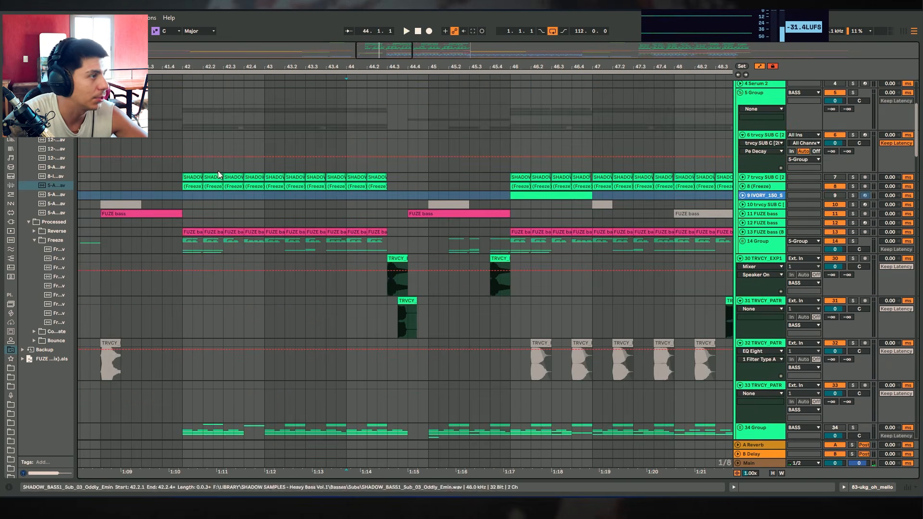
drag(273, 67, 452, 47)
scroll(564, 214, up, 3)
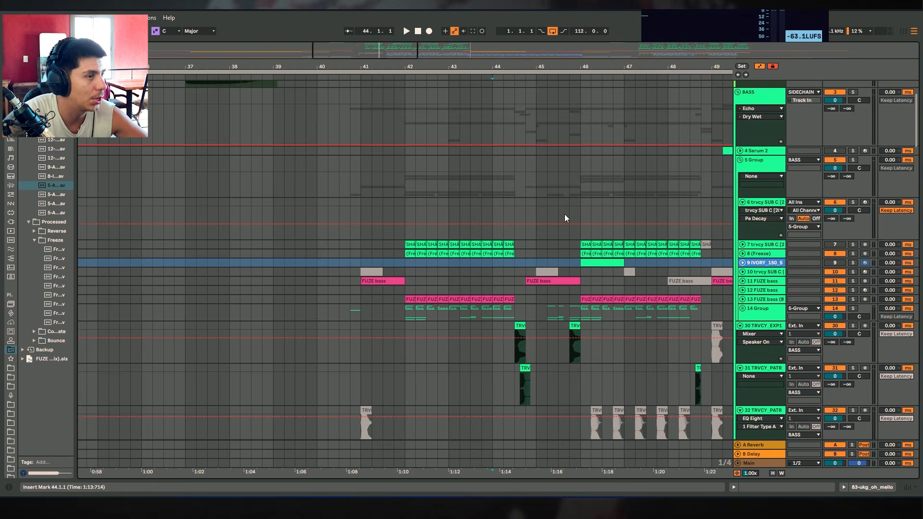
click(761, 161)
click(402, 180)
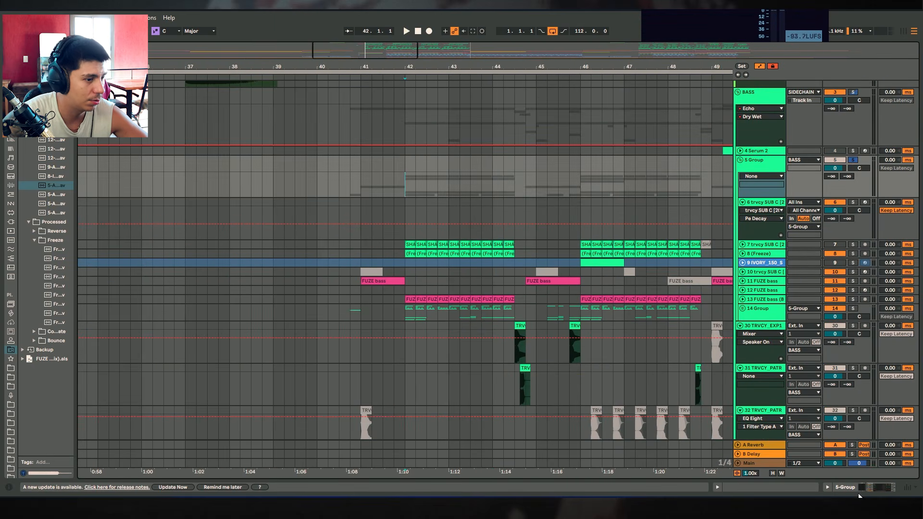
key(ctrl+alt+l)
key(space)
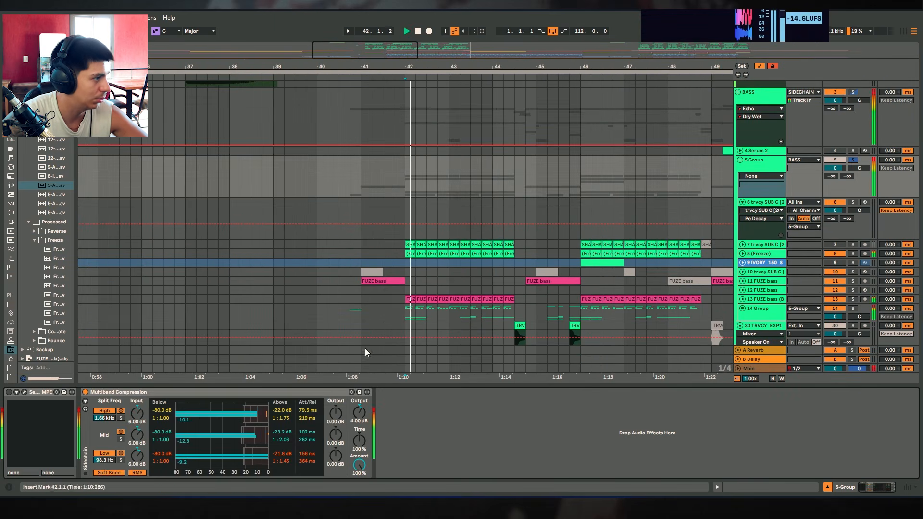
Compare group 5 with Multiband Compression bypassed and enabled, and select the device's master Output control.
click(86, 393)
key(space)
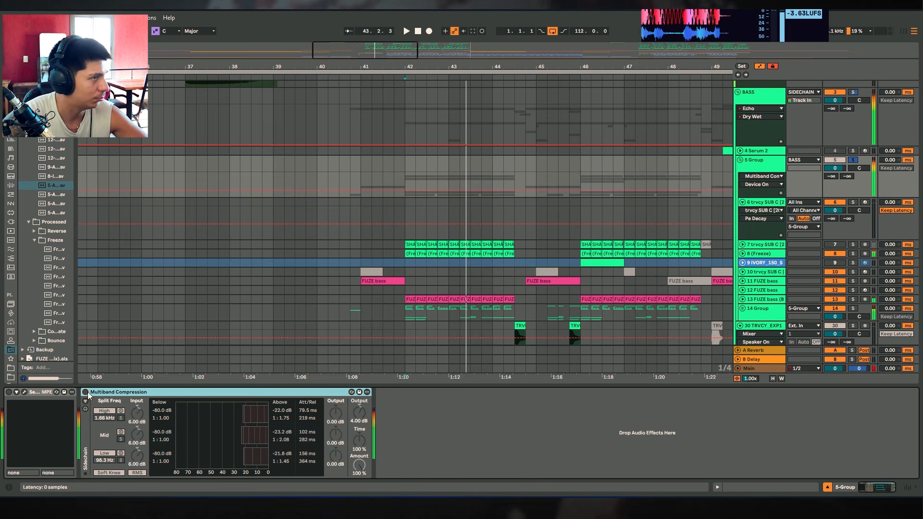
click(86, 392)
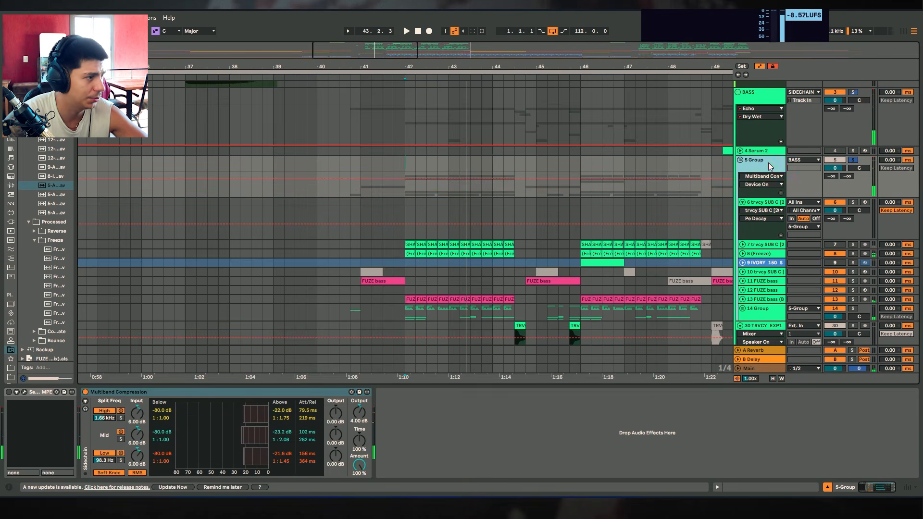
key(space)
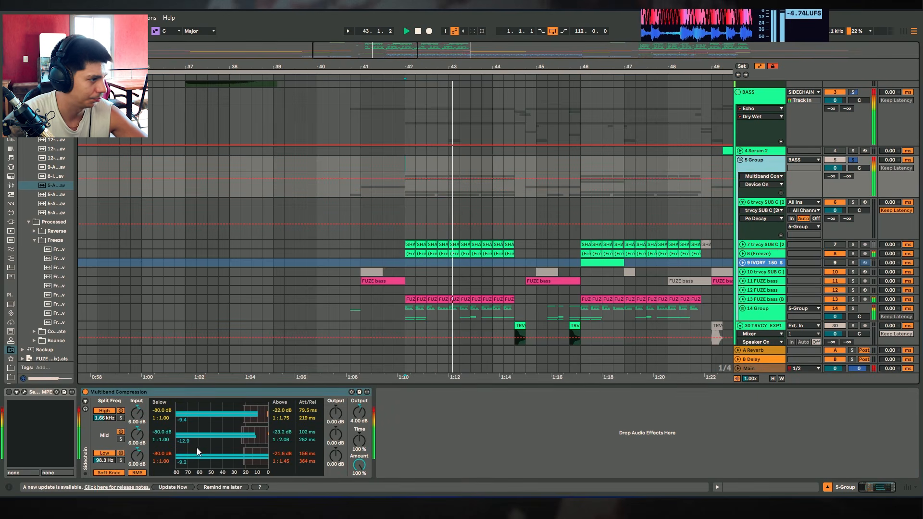
key(space)
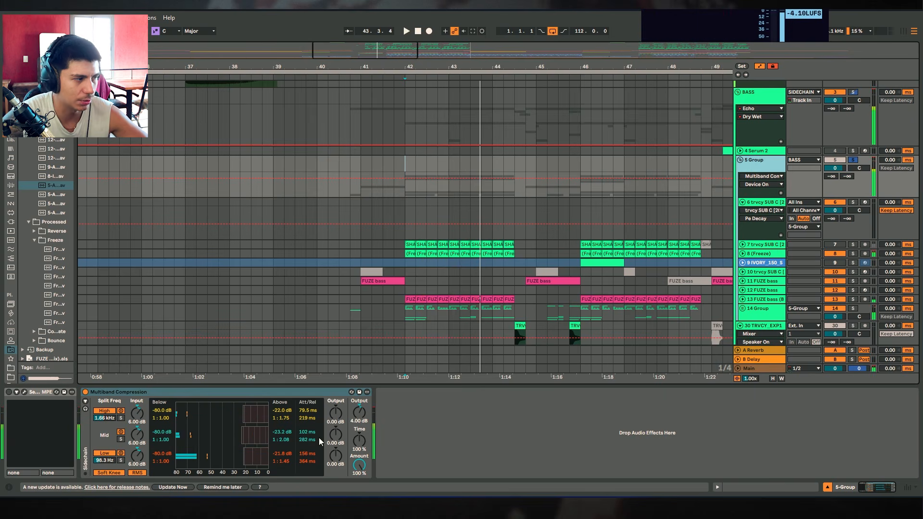
click(359, 413)
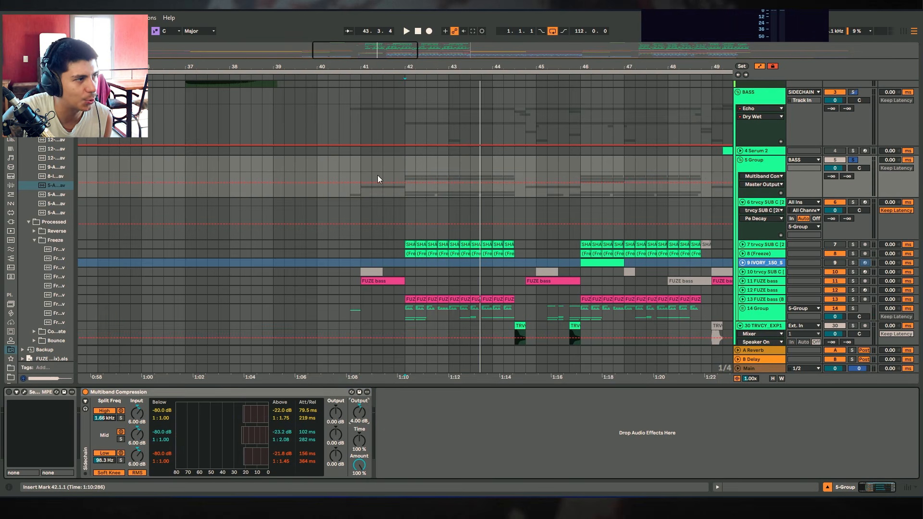
click(308, 396)
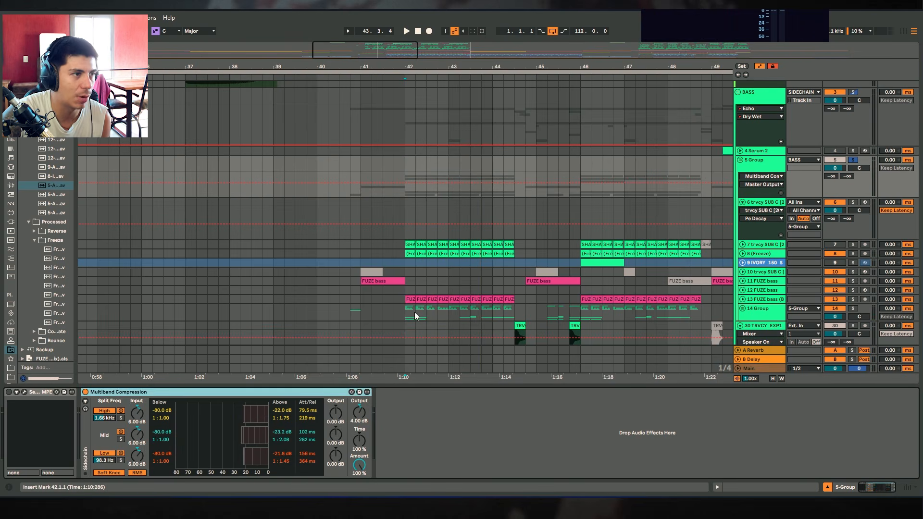
Unfold group 14 and inspect the effect chains of tracks 7 and 8, group 14, and tracks 19 and 13.
click(762, 244)
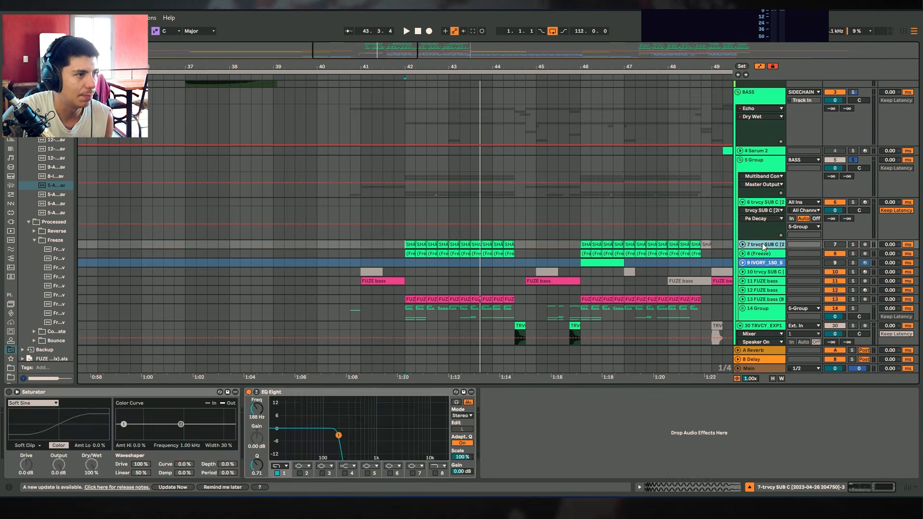
click(761, 254)
scroll(728, 310, down, 2)
click(743, 241)
scroll(459, 270, down, 2)
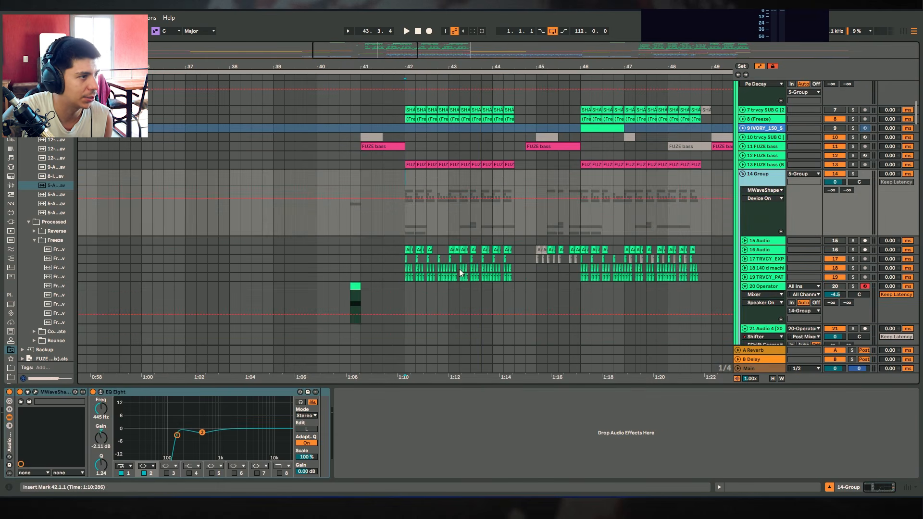
click(447, 277)
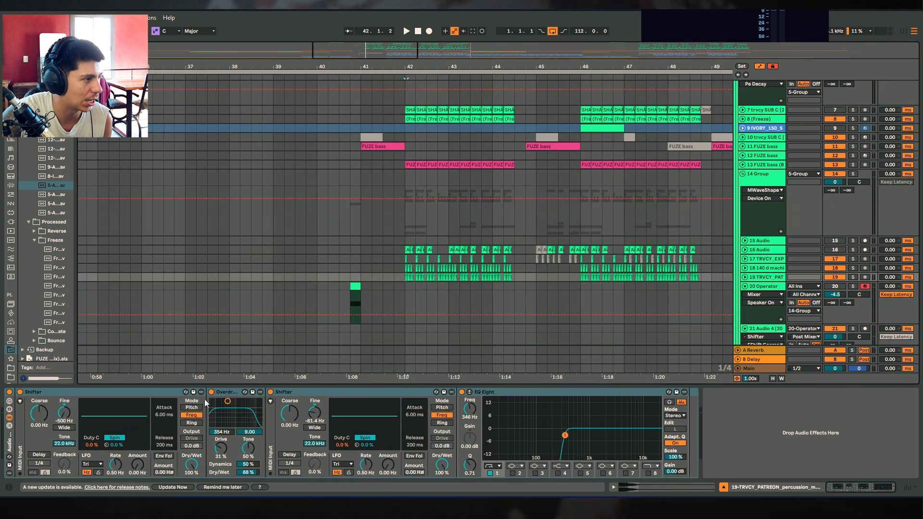
click(406, 165)
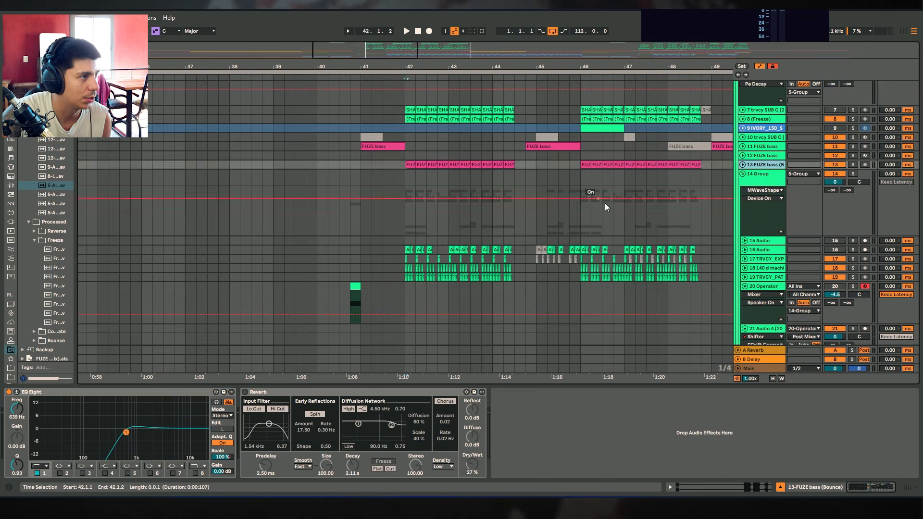
Inspect track 16's effect chain around bar 81 and place the insert marker at 81.2.1 among its clips.
scroll(468, 264, down, 2)
scroll(463, 255, down, 2)
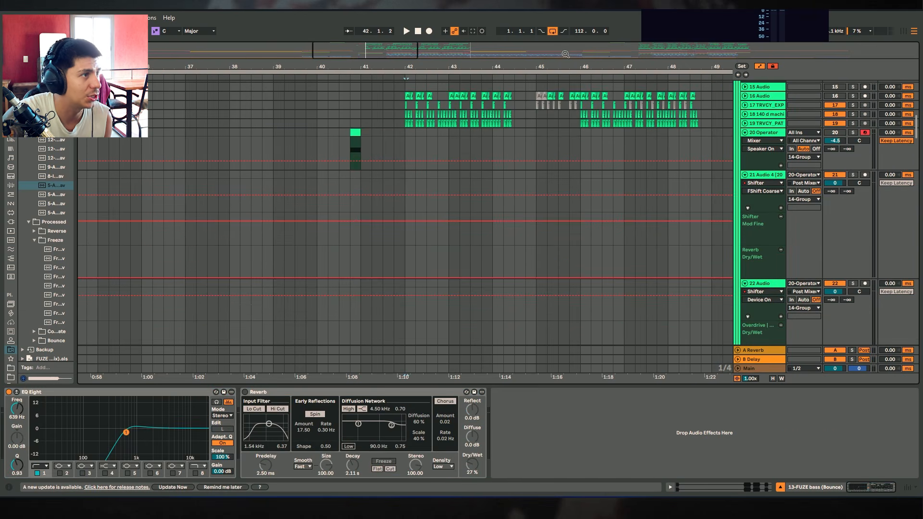
key(minus)
key(minus)
key(minus)
scroll(506, 231, up, 5)
click(497, 220)
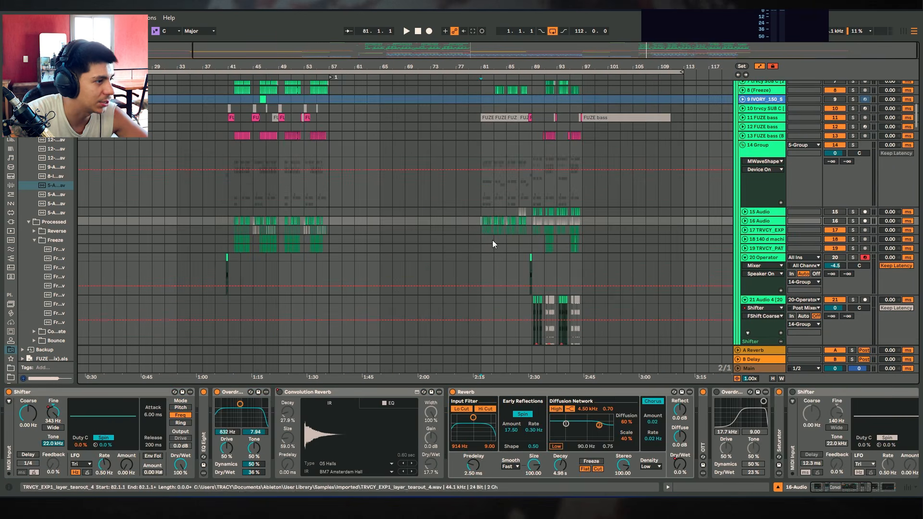
drag(866, 488, 848, 489)
scroll(598, 167, down, 2)
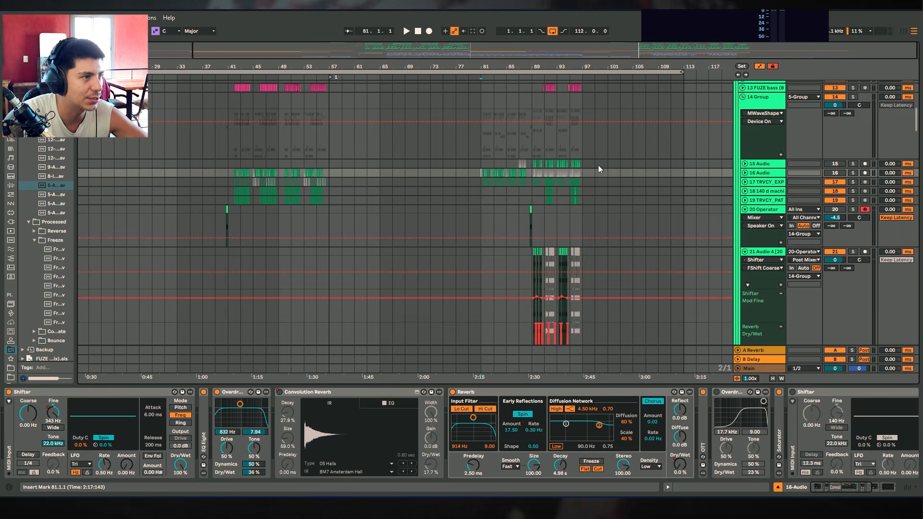
mouse_move(538, 67)
mouse_down()
mouse_move(535, 120)
mouse_move(519, 159)
mouse_up()
click(223, 174)
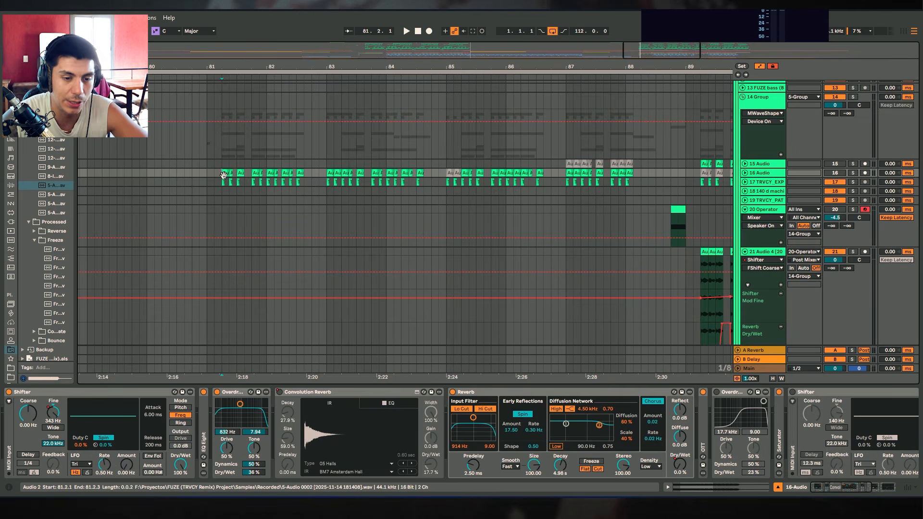
Select group 14 to show its device chain, solo it and play it from 89.1.1.
key(x)
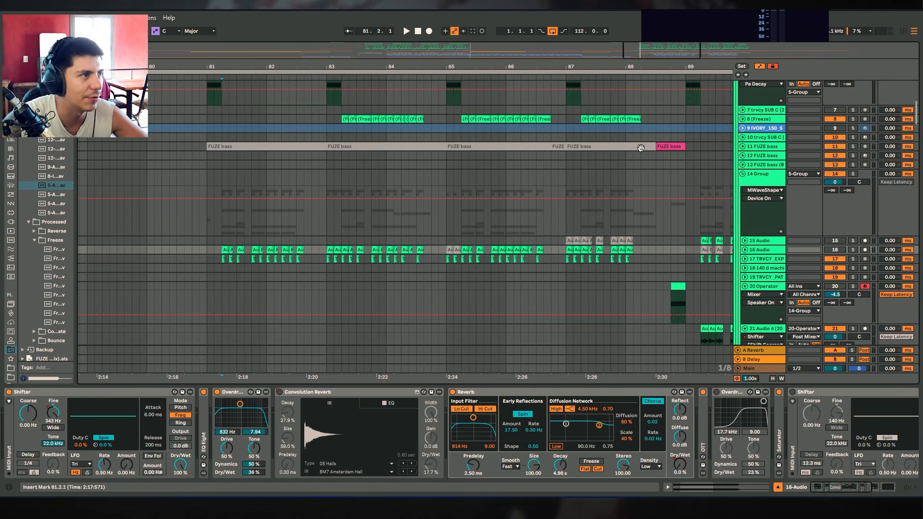
key(x)
scroll(760, 240, down, 1)
click(760, 241)
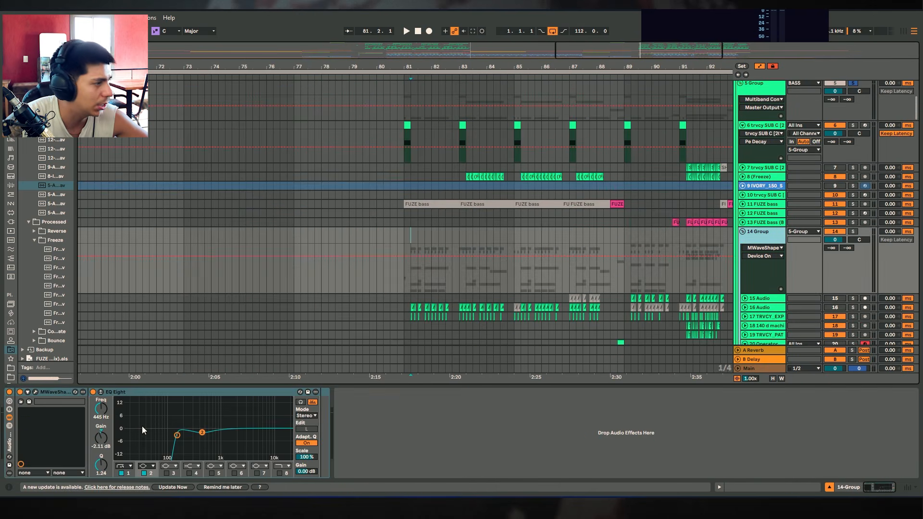
scroll(439, 357, down, 1)
click(619, 308)
click(620, 208)
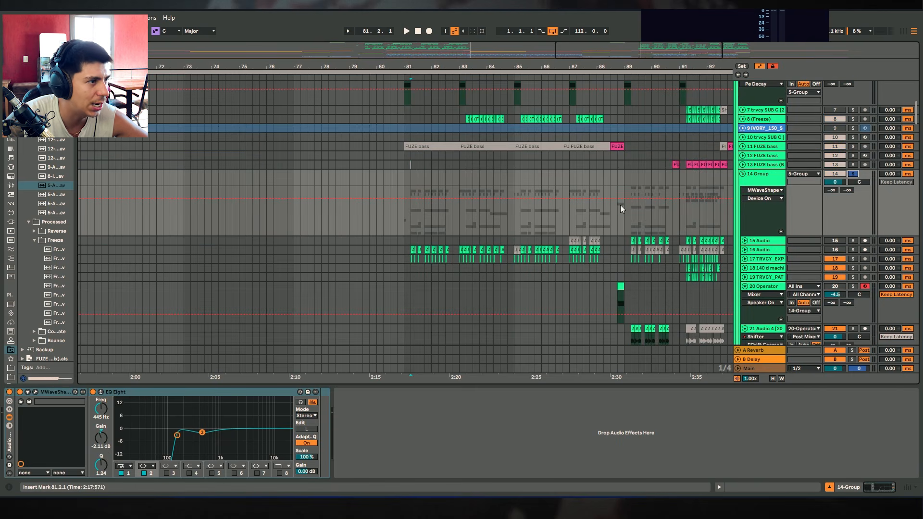
key(space)
key(plus)
key(plus)
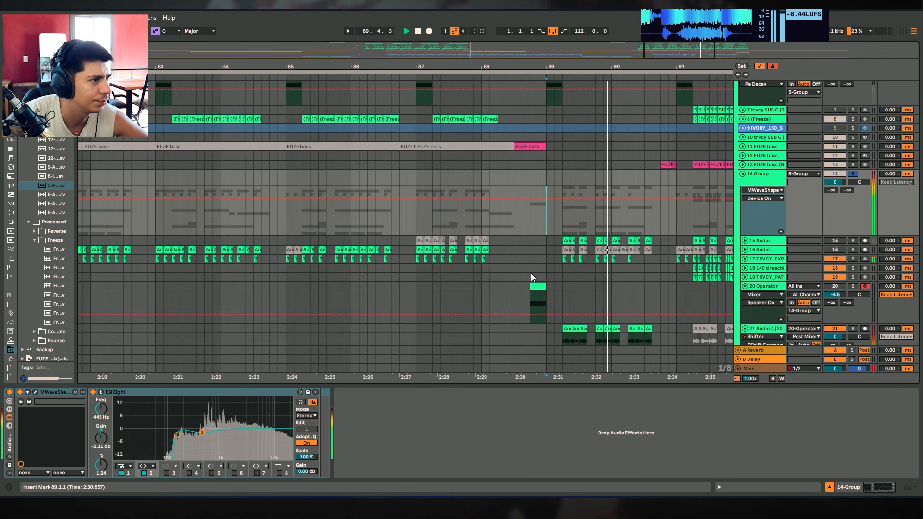
click(345, 228)
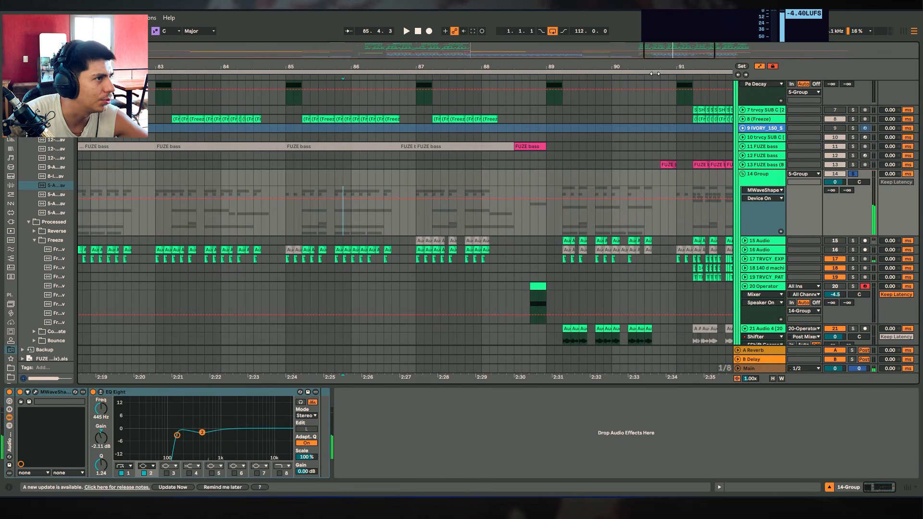
Compare group 14 from 91.2.1 and 93.2.1 with MWaveShaper bypassed and enabled, and unsolo the group.
drag(660, 67, 427, 70)
click(50, 390)
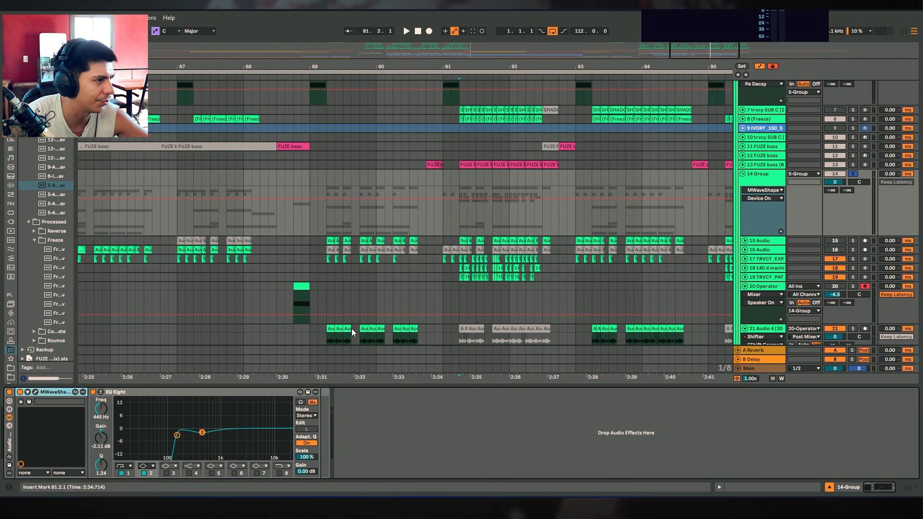
key(space)
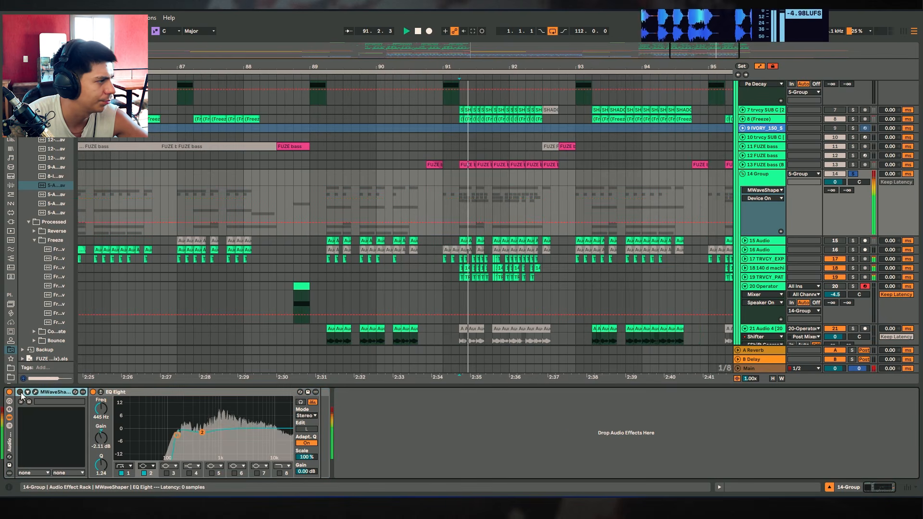
key(space)
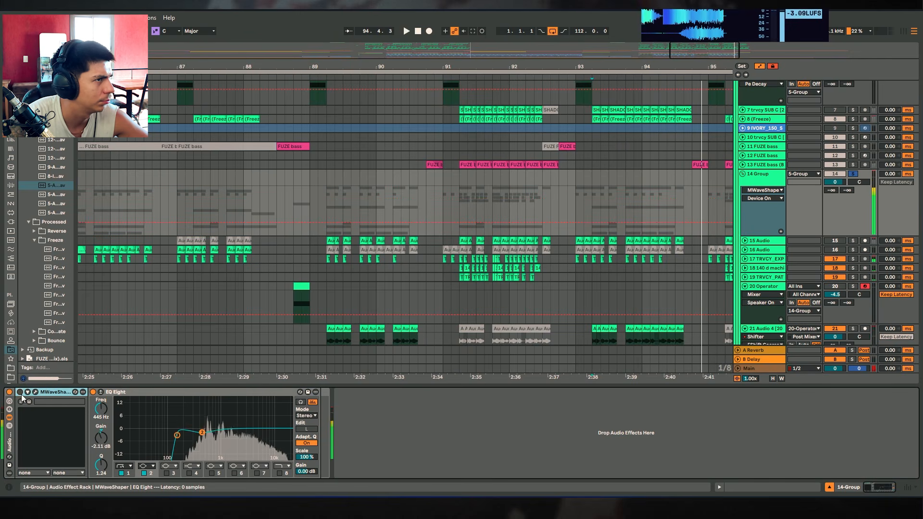
click(20, 392)
key(space)
key(space)
key(space)
key(space)
key(space)
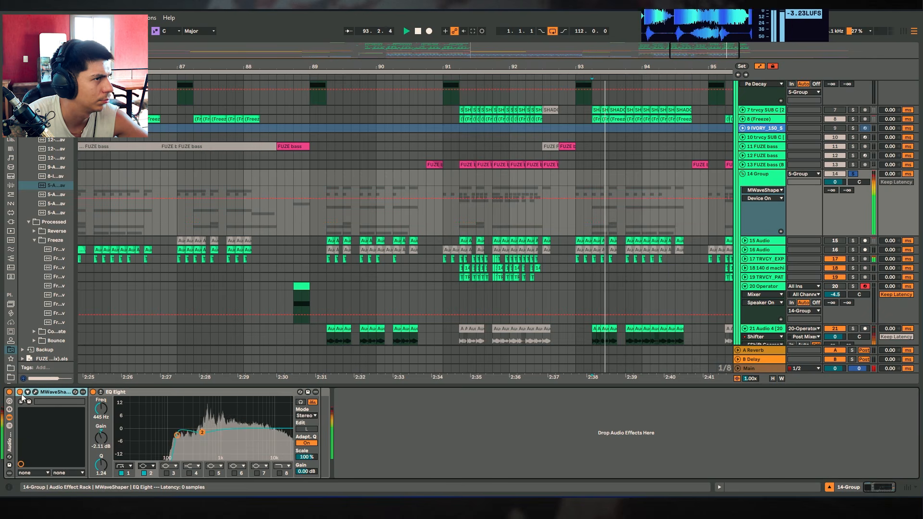
key(space)
click(591, 226)
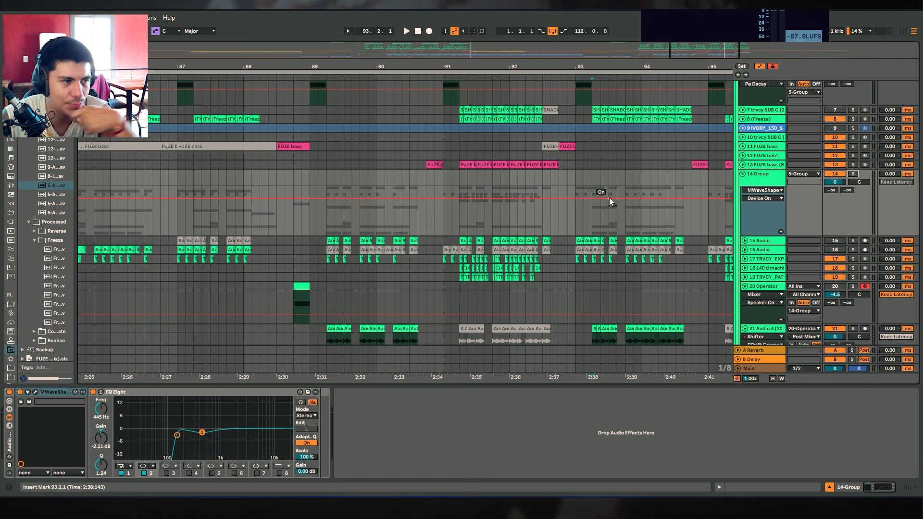
Fold group 14 and look over the remaining BASS, SYNTH, FX and VOX tracks across the arrangement.
click(743, 174)
drag(627, 66, 622, 51)
scroll(719, 237, down, 3)
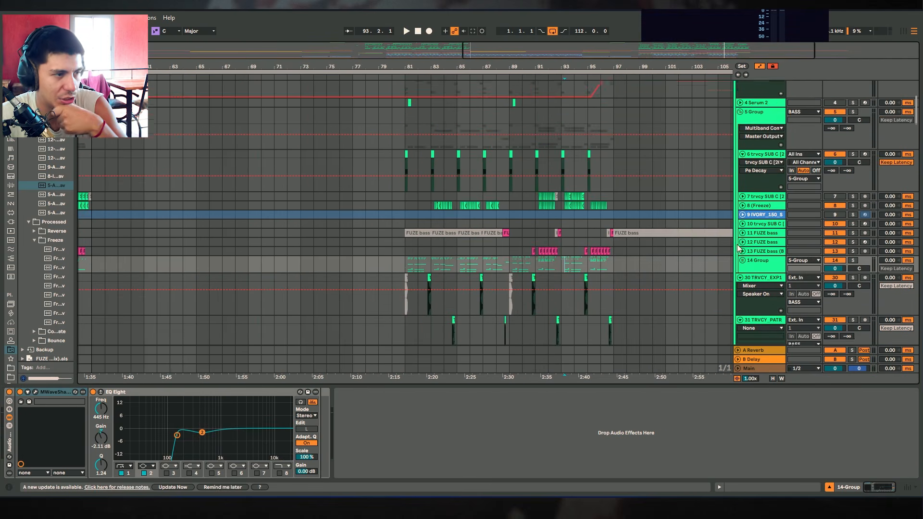
scroll(708, 187, down, 5)
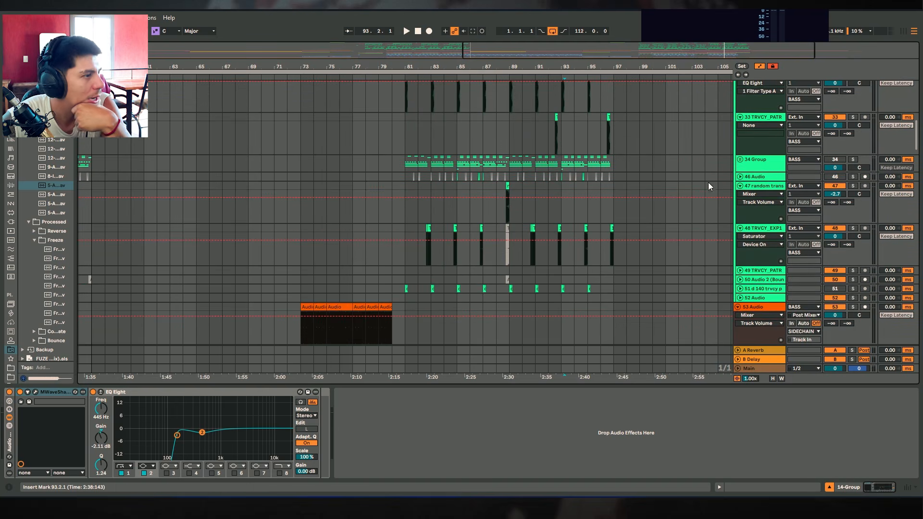
drag(563, 65, 563, 50)
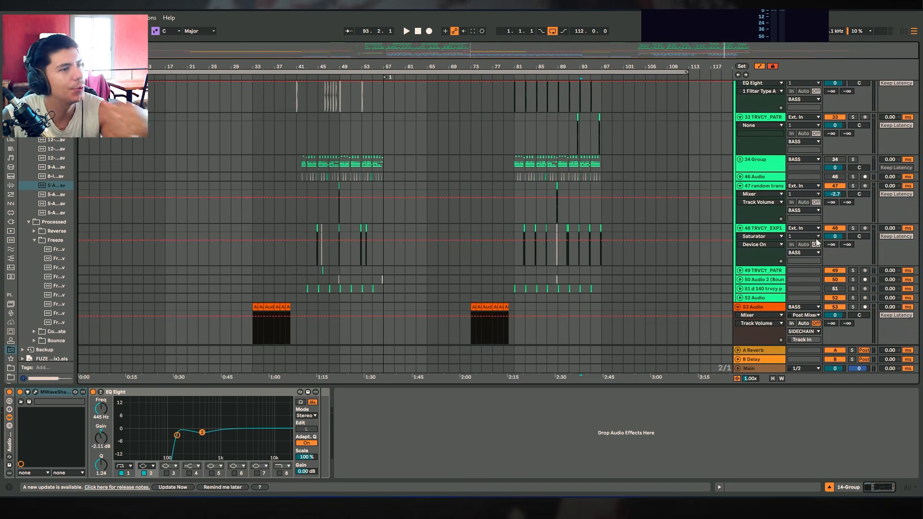
scroll(753, 178, down, 1)
click(739, 329)
scroll(750, 194, down, 7)
scroll(743, 200, up, 2)
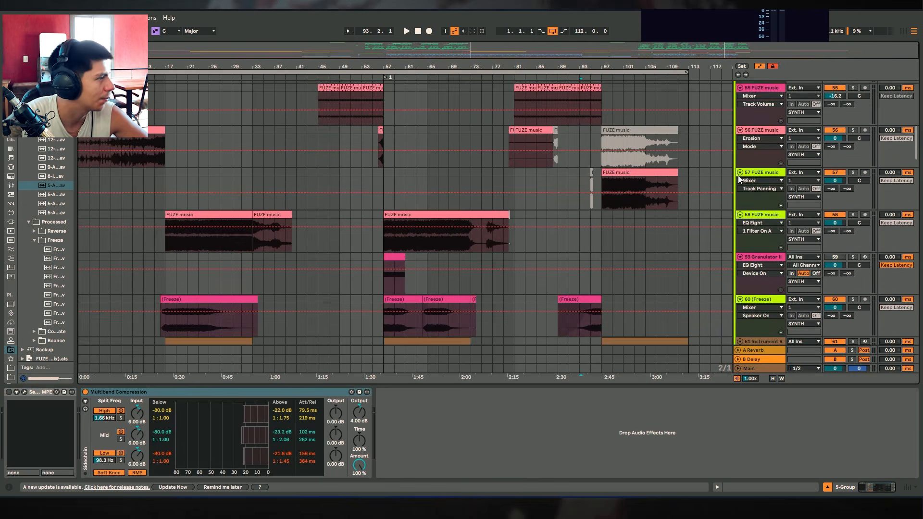
scroll(739, 179, down, 12)
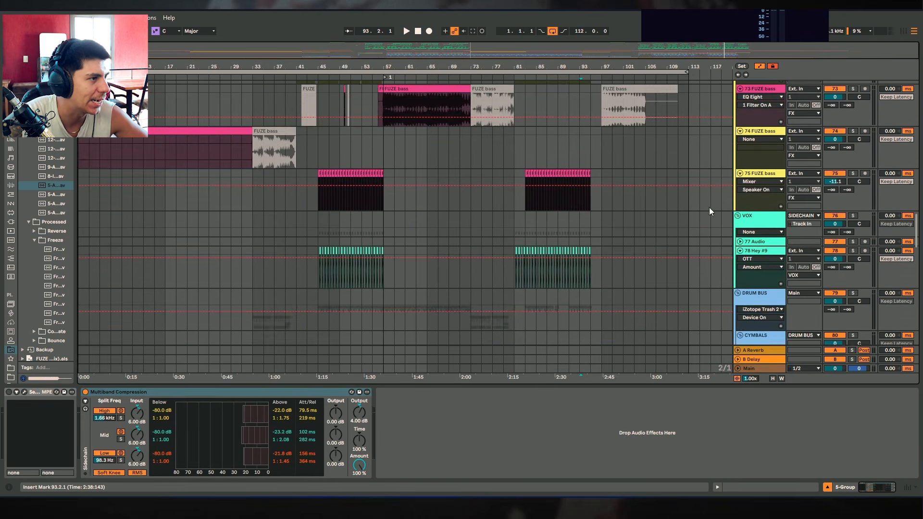
scroll(696, 202, up, 8)
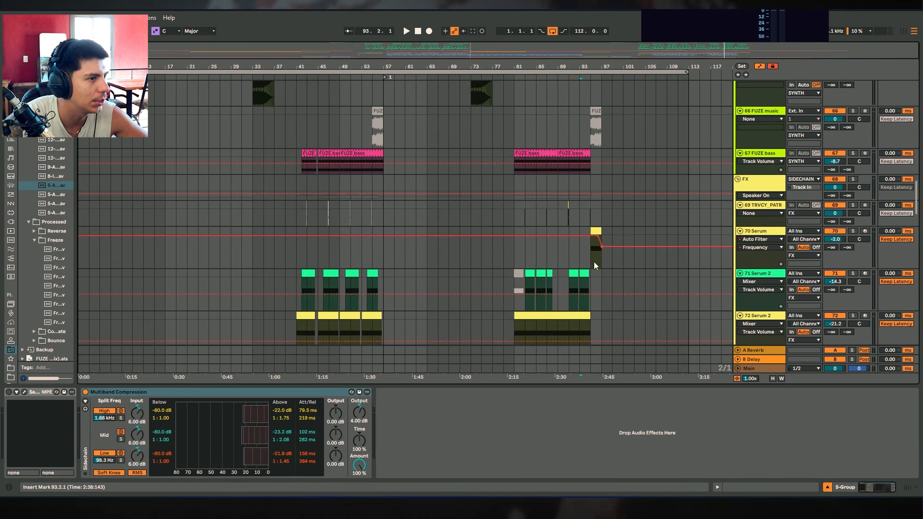
Solo track 70 Serum, play its clip from 95.1.1 with the filter frequency automation in view, and unsolo it.
click(594, 265)
key(space)
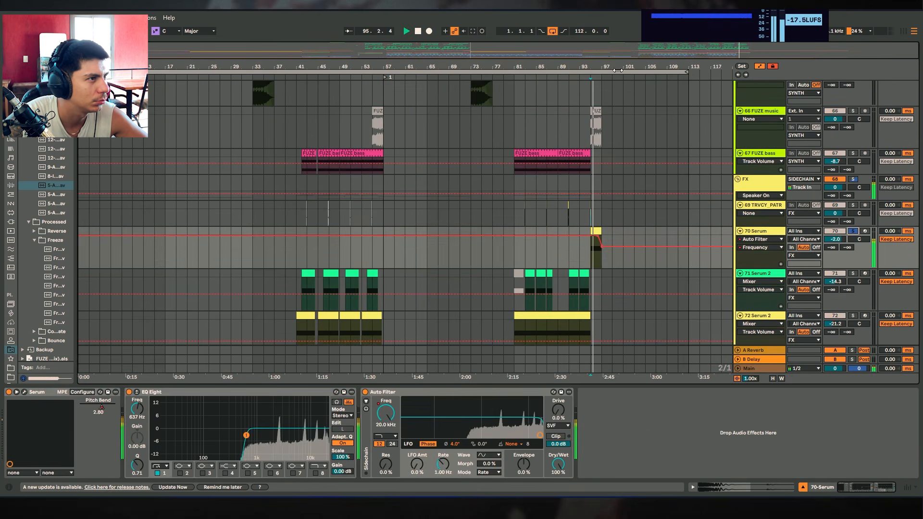
drag(617, 70, 541, 178)
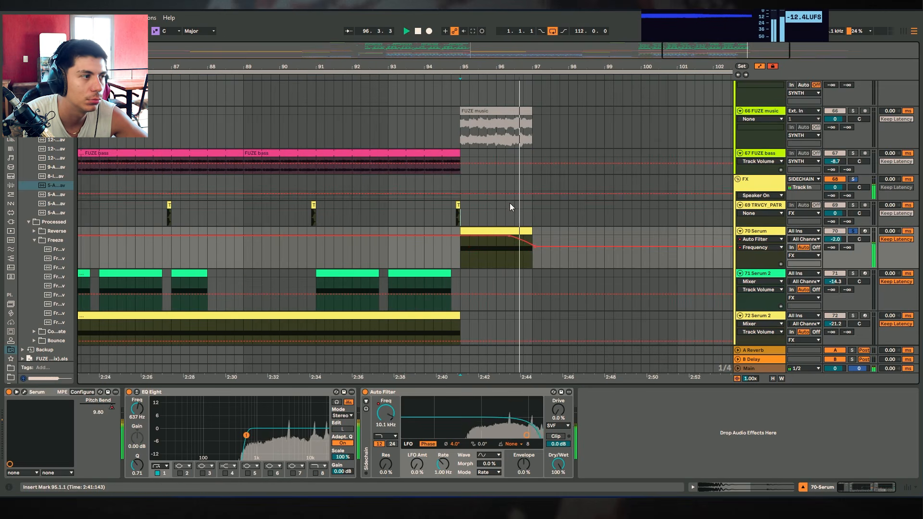
click(504, 230)
key(space)
scroll(413, 270, down, 1)
scroll(412, 269, down, 1)
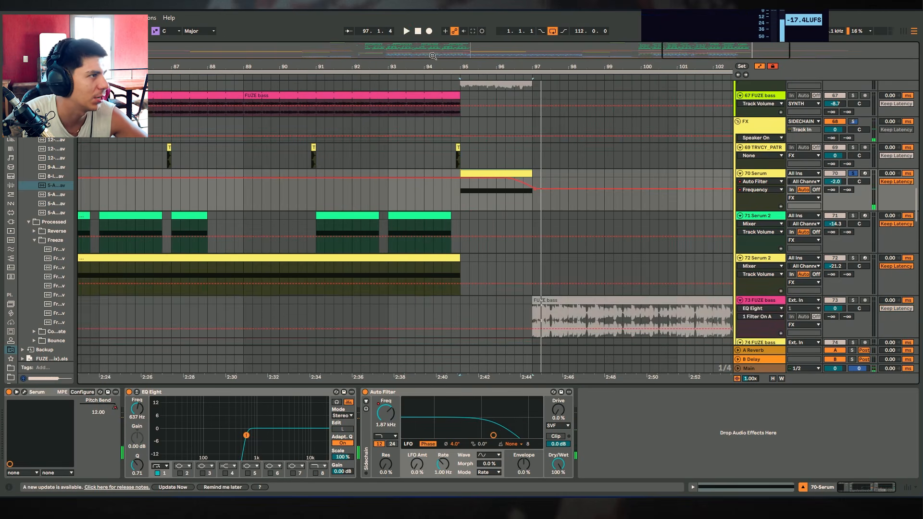
drag(535, 70, 626, 26)
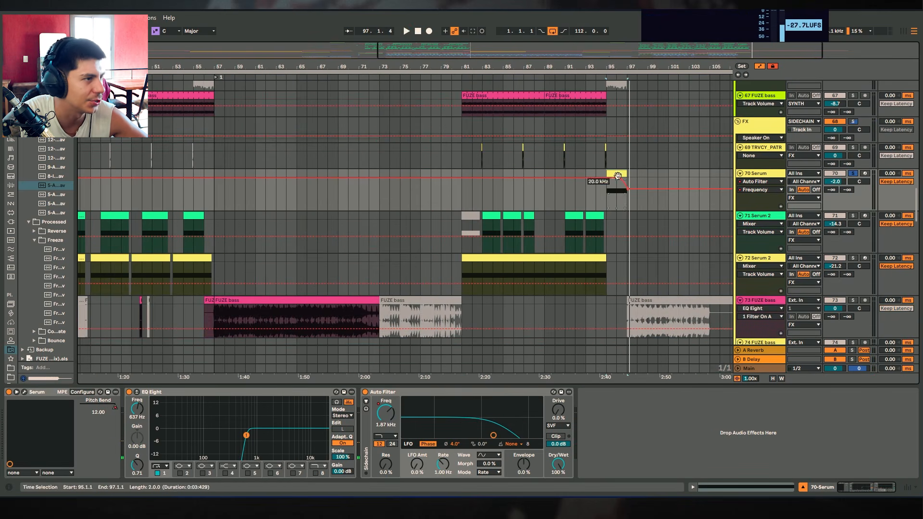
click(853, 173)
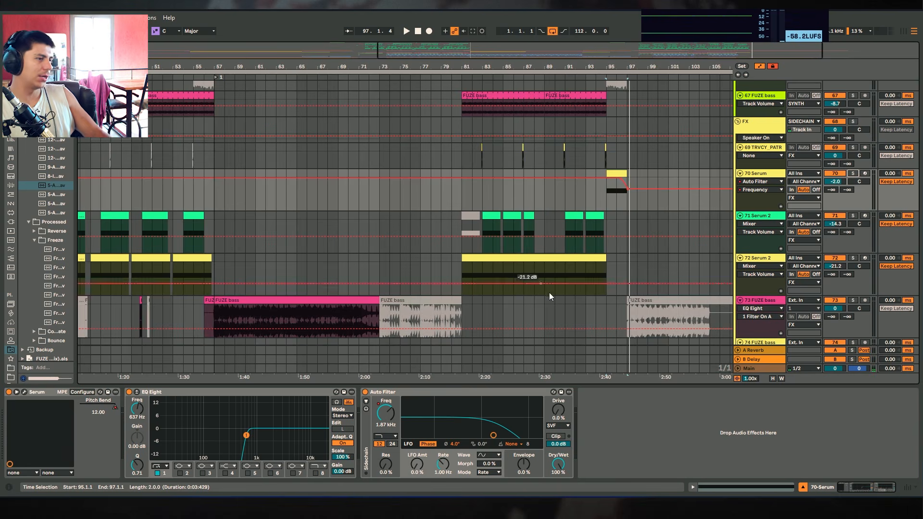
Look over the FX and VOX tracks, collapse the FX tracks and fold all groups to overview the whole arrangement.
scroll(548, 292, down, 4)
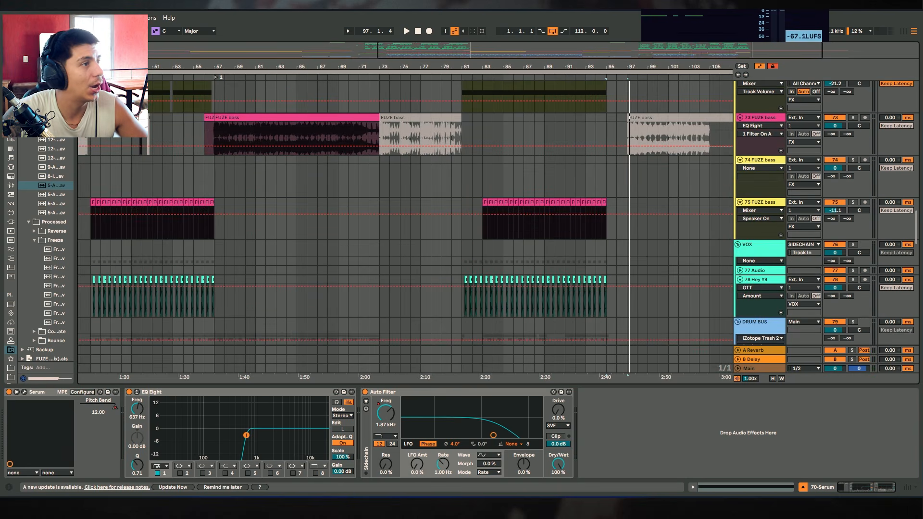
scroll(629, 119, down, 3)
scroll(287, 157, down, 3)
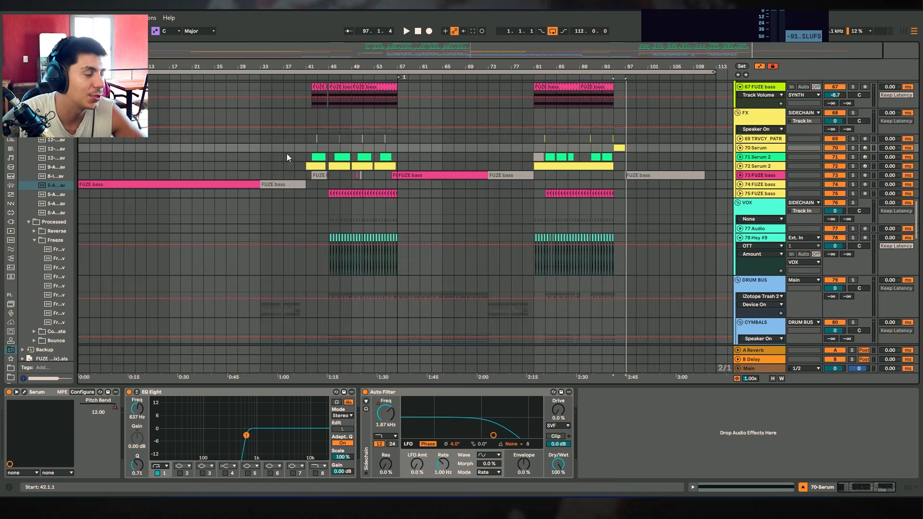
alt+click(737, 113)
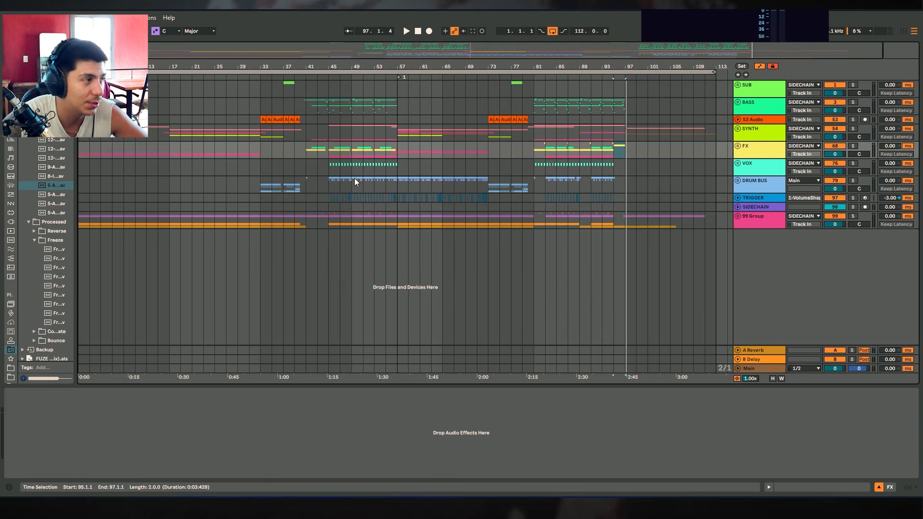